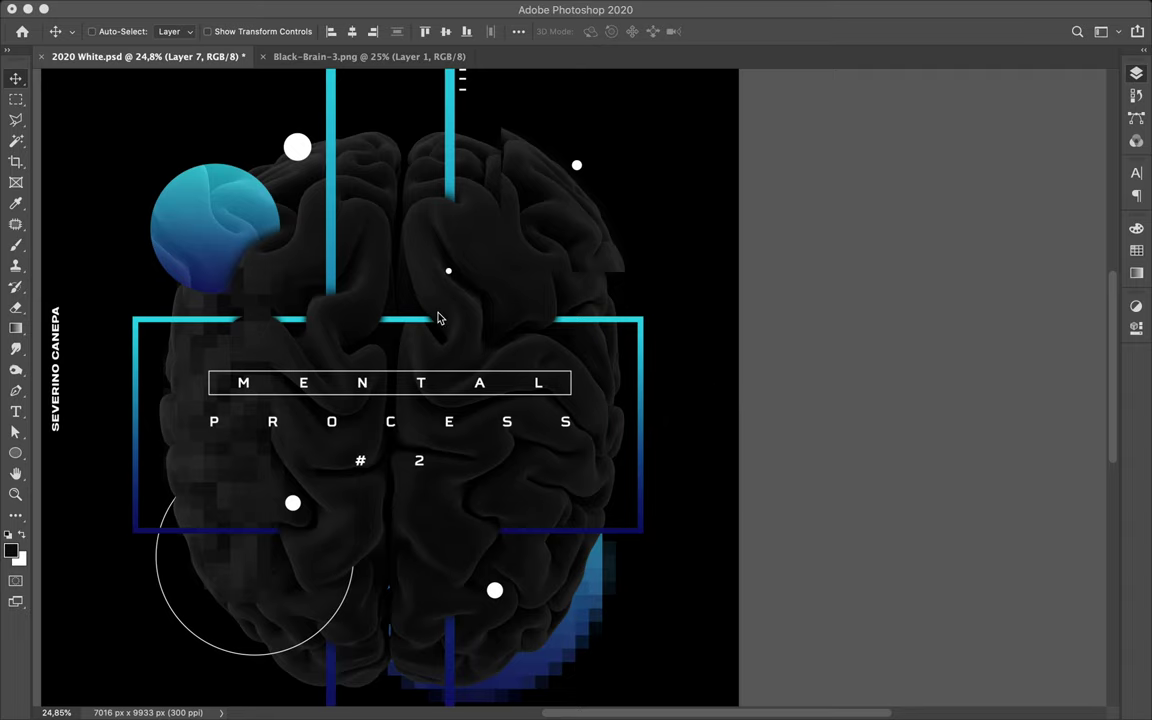
# Step: Select the Layer 6 artwork with Auto-Select and show the Layers panel (F7)
pyautogui.scroll(-3, 438, 318)
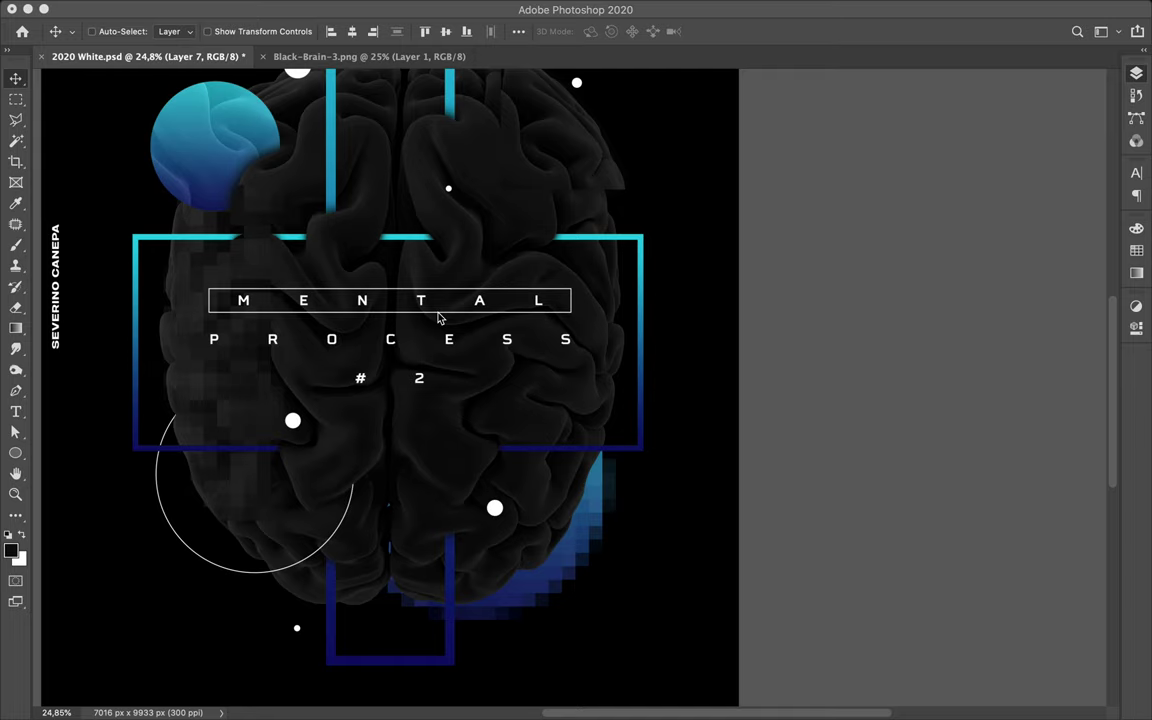
pyautogui.scroll(6, 438, 318)
pyautogui.hscroll(3, 438, 318)
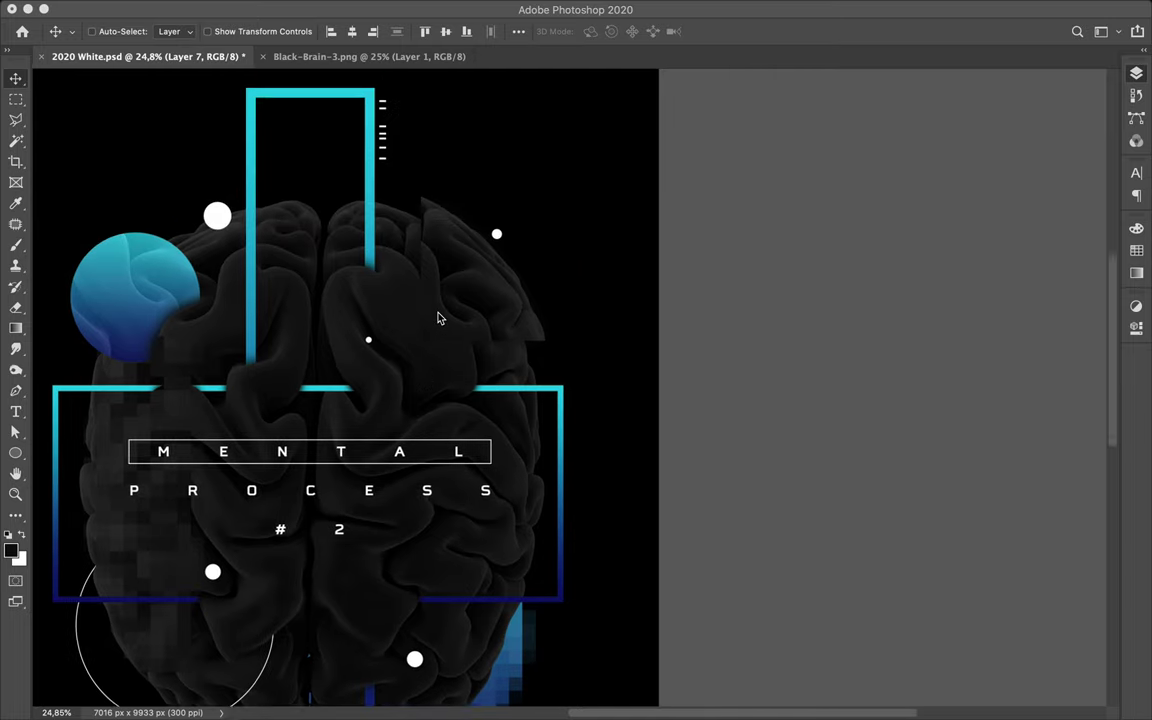
pyautogui.keyDown('super'); pyautogui.click(438, 318); pyautogui.keyUp('super')
pyautogui.press('F7')
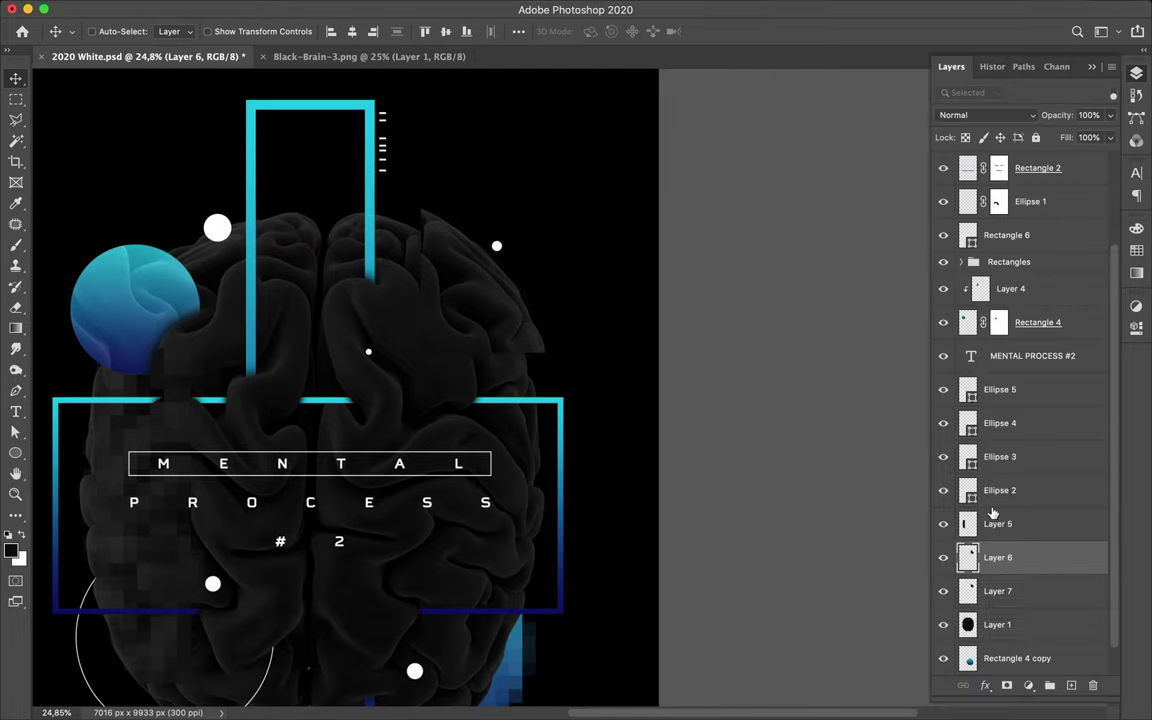
# Step: Undo the accidental Layer 6 duplicate and add a new empty Layer 8 above Layer 7
pyautogui.moveTo(1016, 560); pyautogui.dragTo(1018, 574)
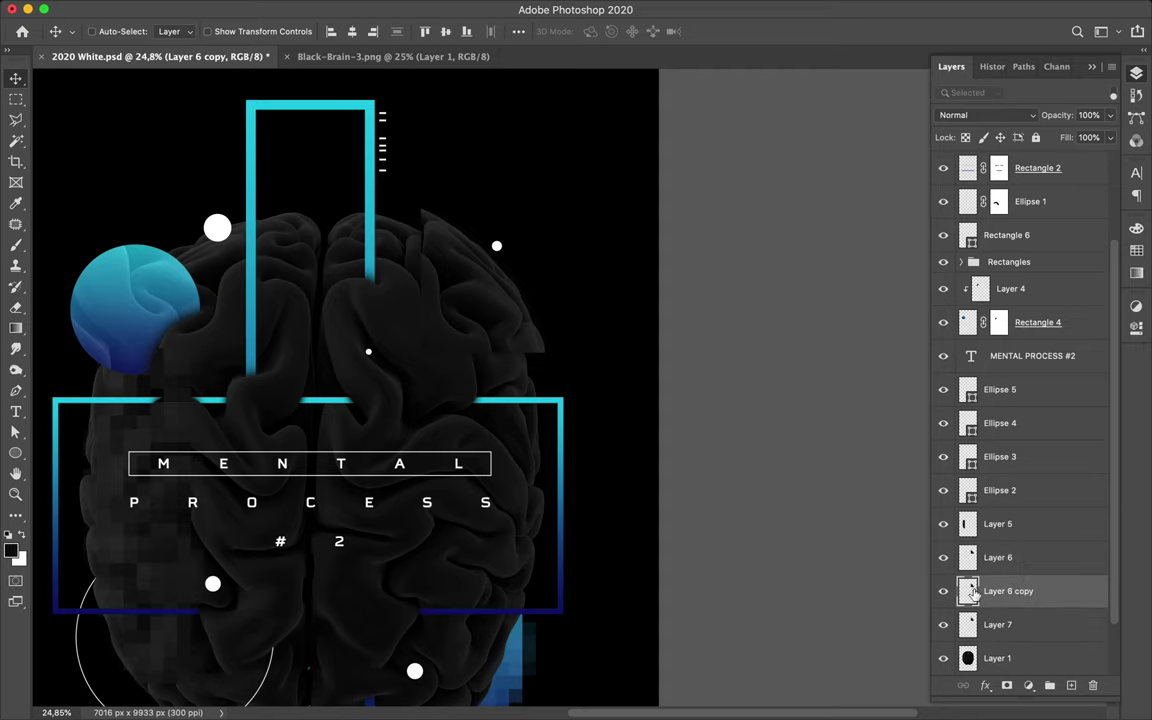
pyautogui.press('super+z')
pyautogui.click(1001, 594)
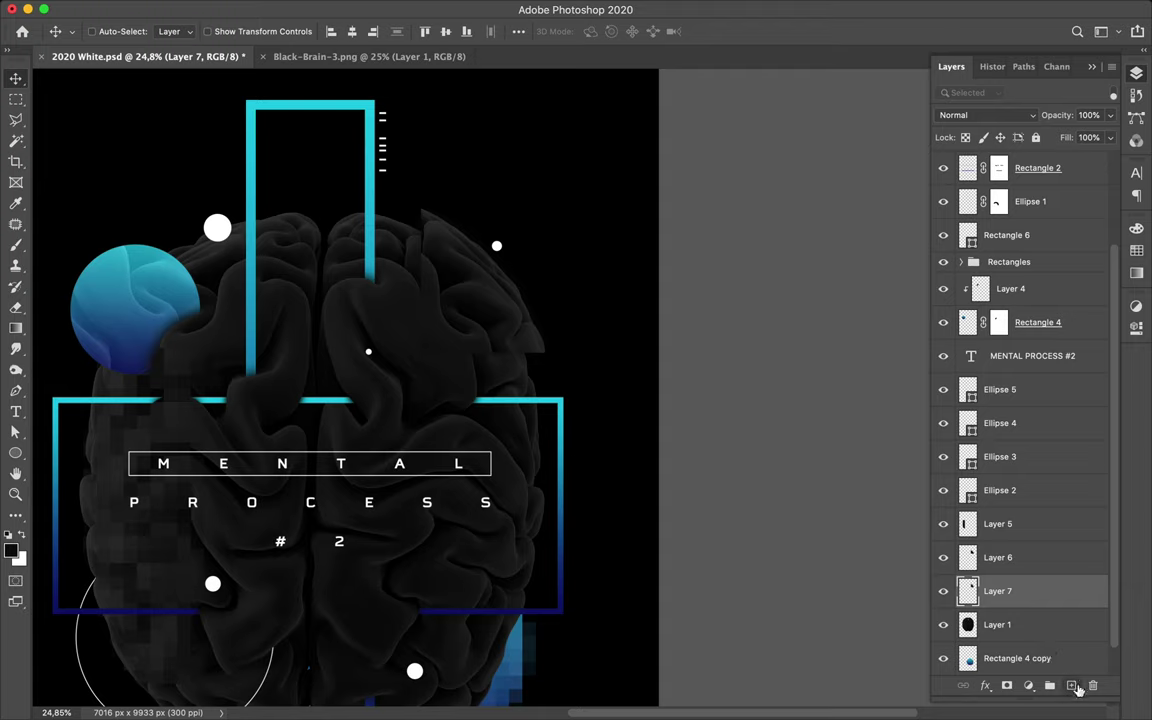
pyautogui.click(1071, 685)
# Step: Lasso an area at the brain's upper right and fill it with the dark-blue-to-cyan gradient preset
pyautogui.moveTo(421, 210)
pyautogui.mouseDown()
pyautogui.moveTo(545, 352)
pyautogui.moveTo(452, 358)
pyautogui.mouseUp()
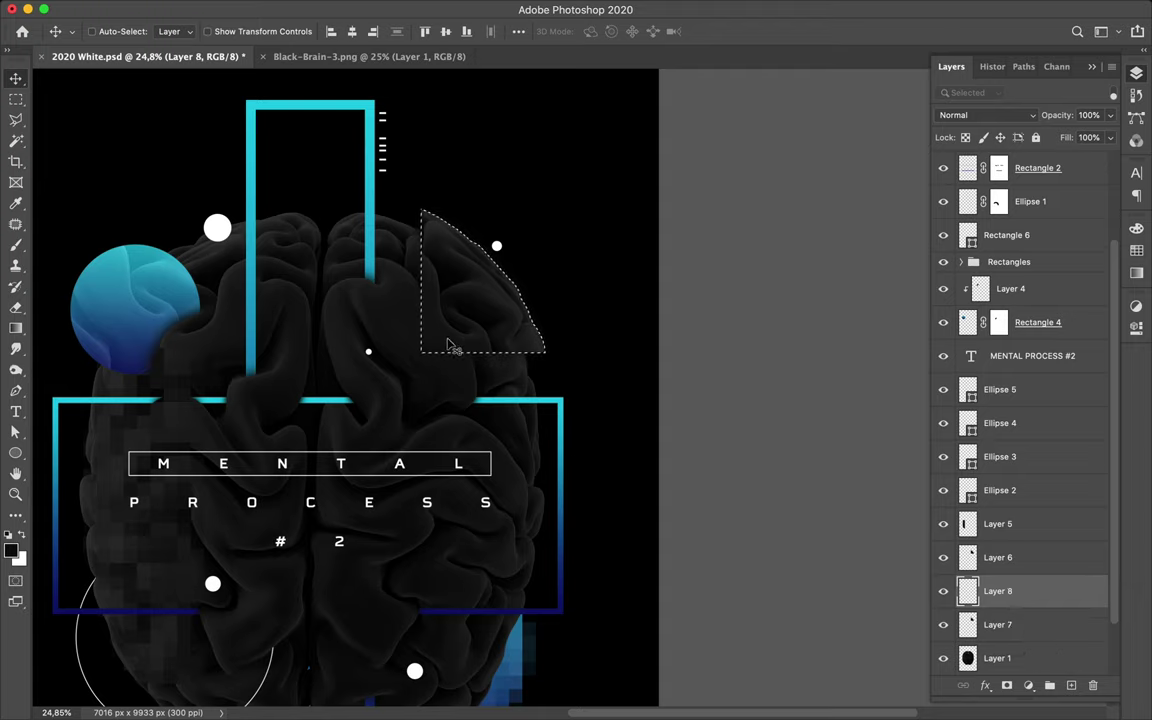
pyautogui.press('g')
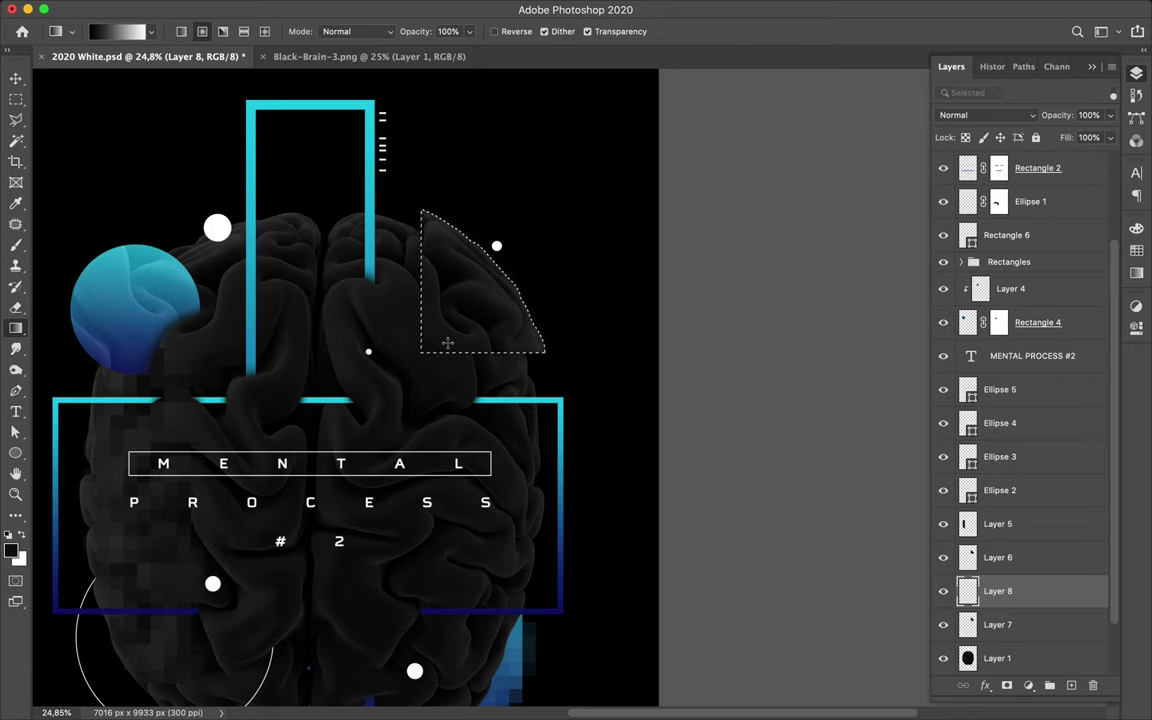
pyautogui.click(120, 32)
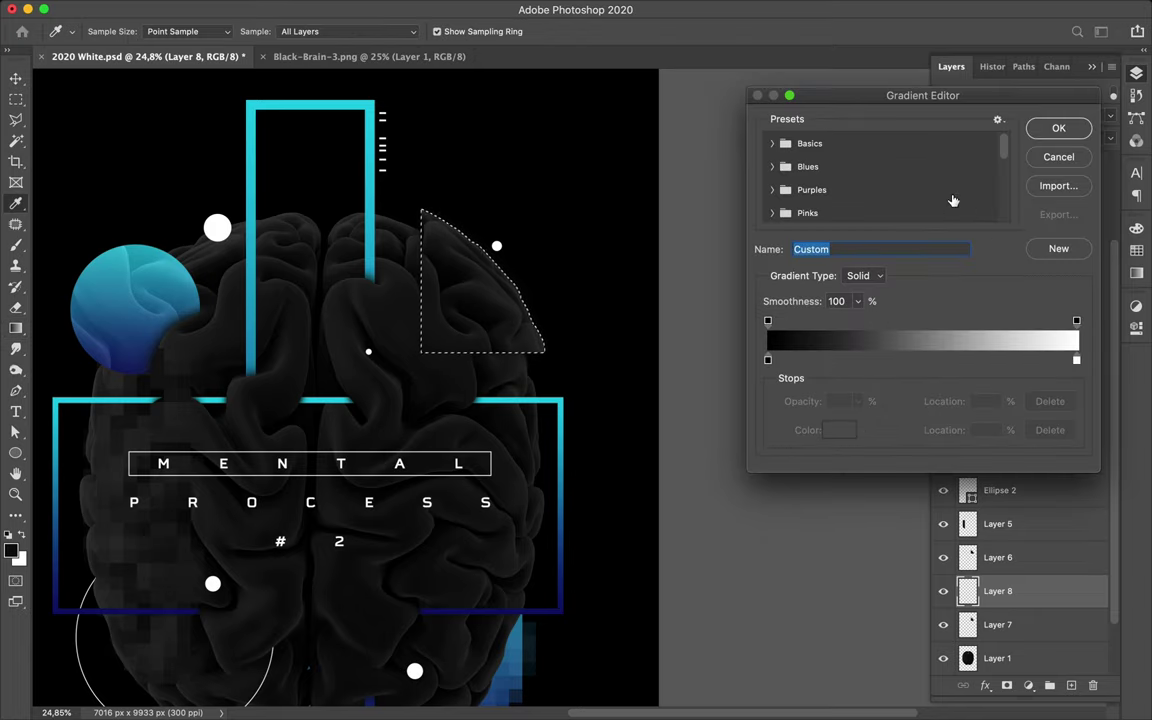
pyautogui.scroll(-5, 951, 198)
pyautogui.click(800, 215)
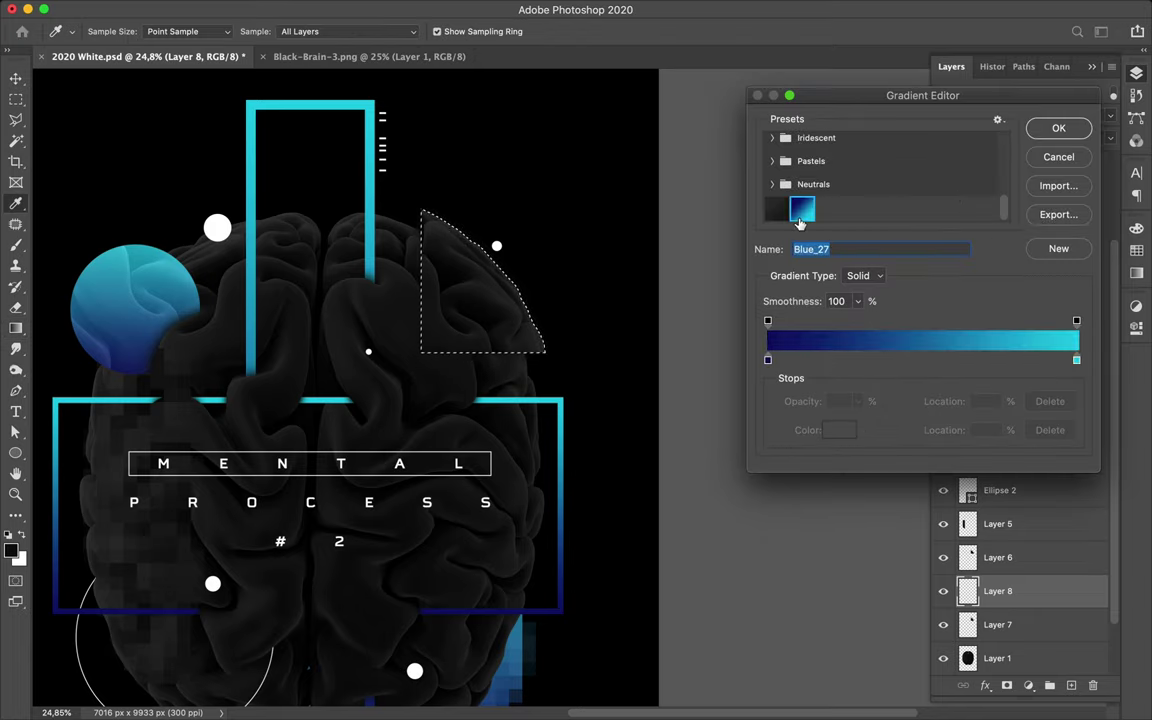
pyautogui.click(1055, 128)
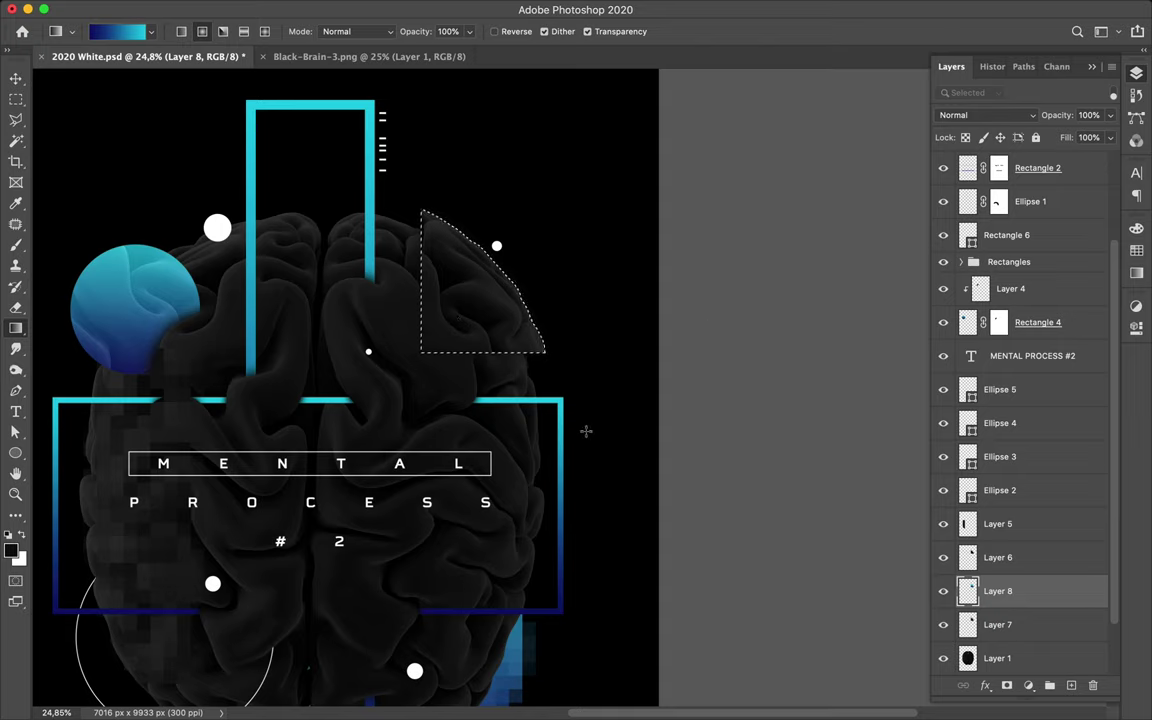
# Step: Trim the gradient into an L-frame, move it into place, and put Layer 8 below Layer 7
pyautogui.press('m')
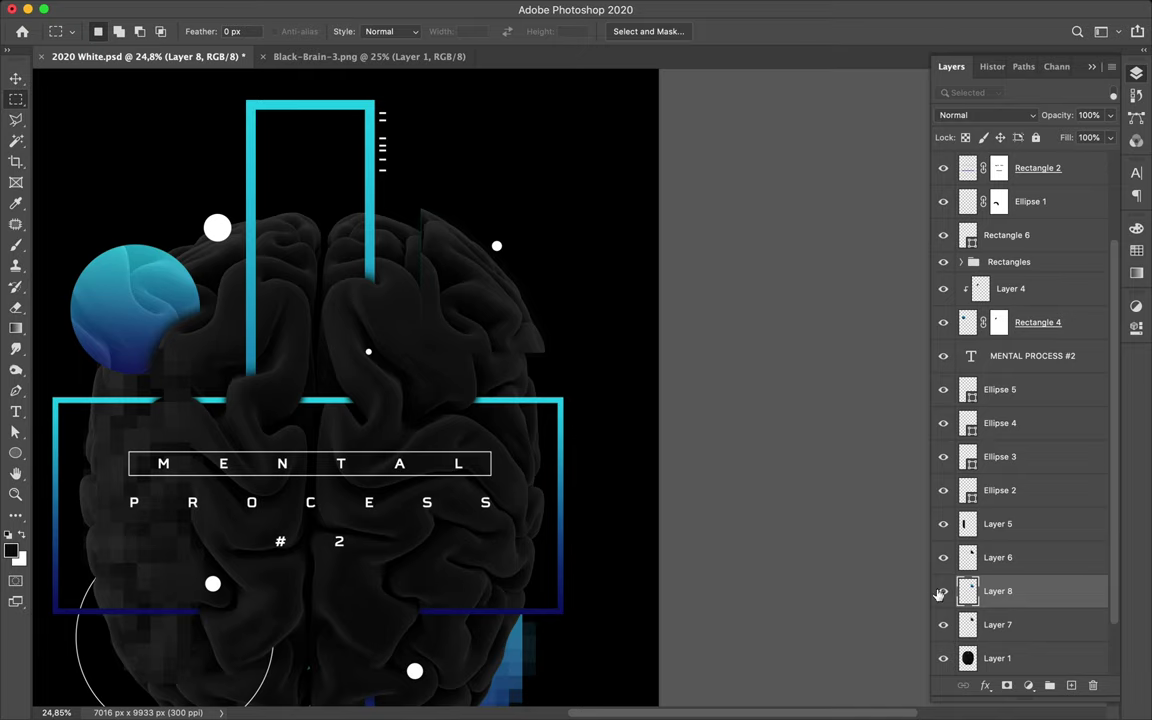
pyautogui.press('v')
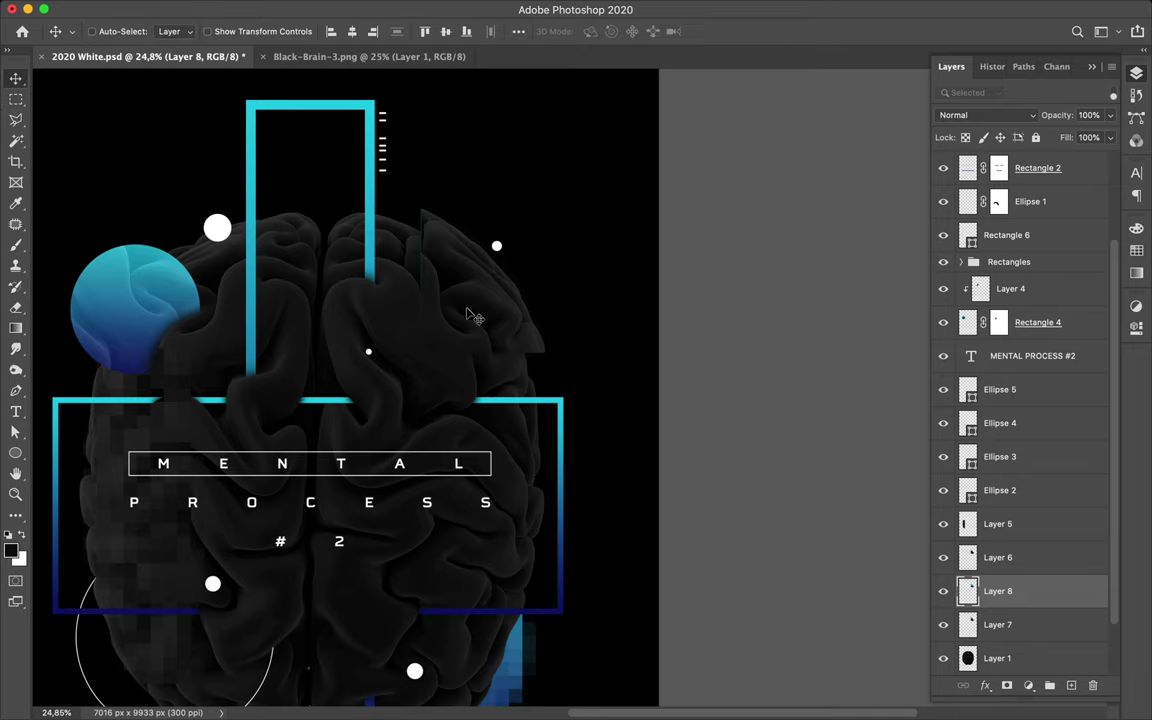
pyautogui.moveTo(482, 316)
pyautogui.mouseDown()
pyautogui.moveTo(478, 305)
pyautogui.moveTo(468, 320)
pyautogui.mouseUp()
pyautogui.moveTo(977, 593); pyautogui.dragTo(1008, 627)
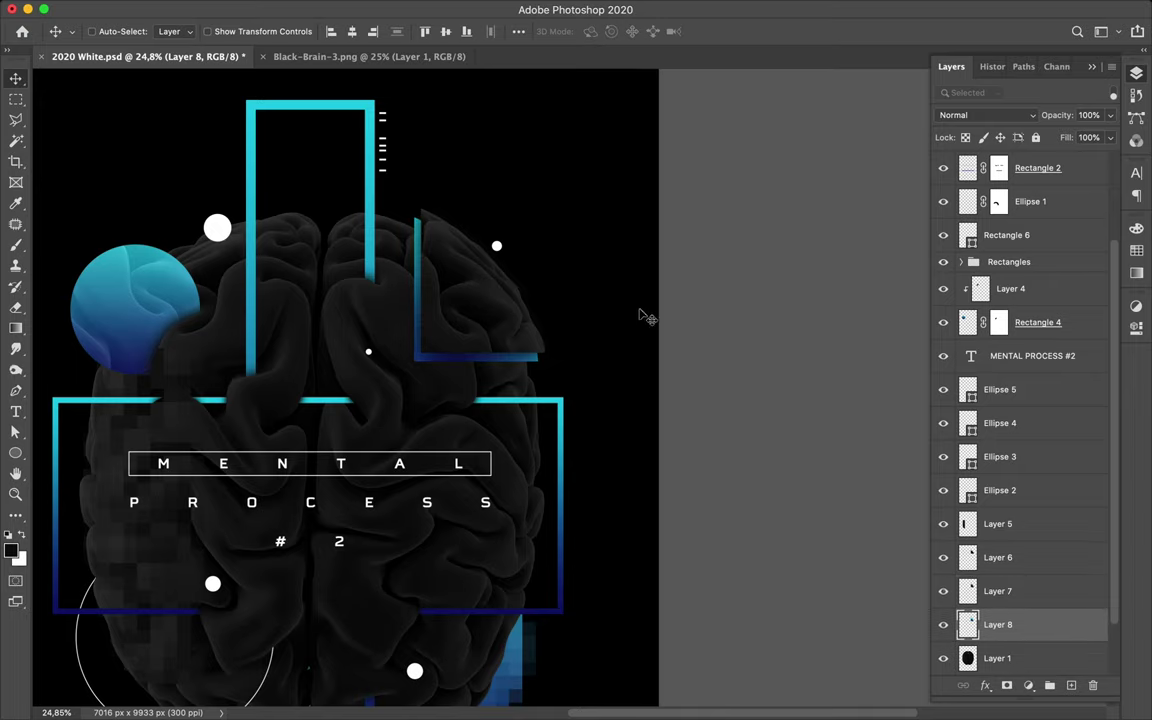
pyautogui.hscroll(-1, 645, 318)
pyautogui.scroll(-2, 645, 318)
pyautogui.hscroll(-3, 645, 318)
# Step: Nudge the L-frame about 43 px right and 34 px down, then select the brain layer
pyautogui.moveTo(572, 283); pyautogui.dragTo(568, 286)
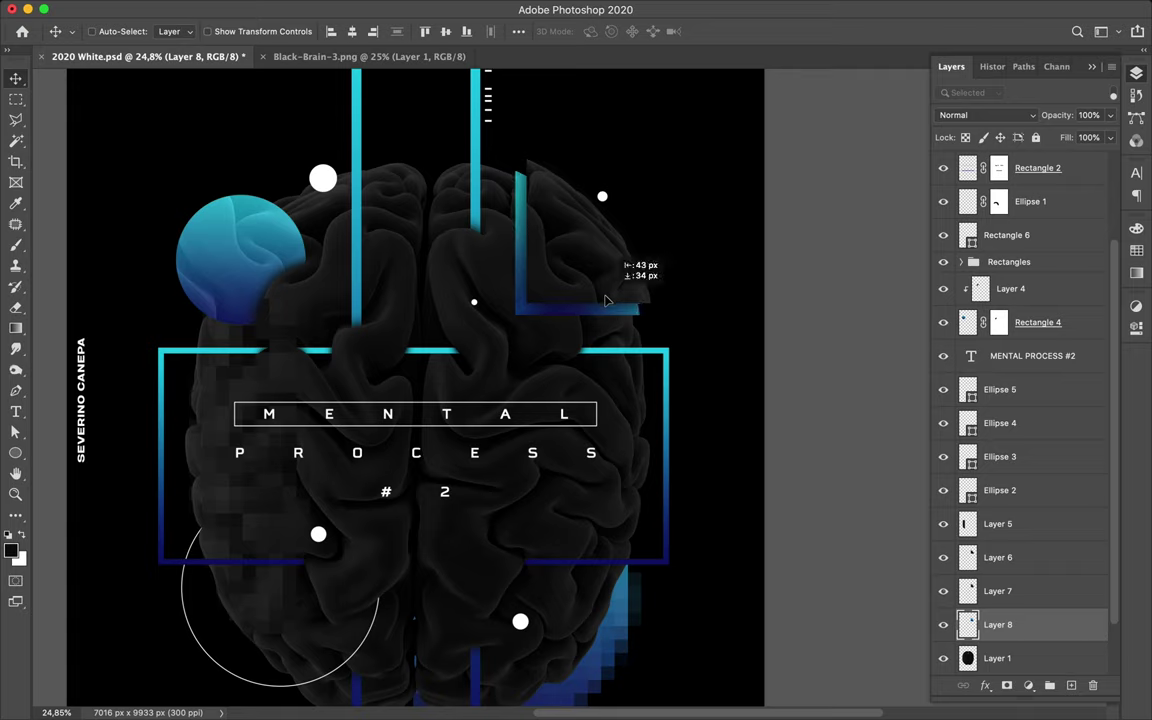
pyautogui.scroll(-5, 694, 302)
pyautogui.hscroll(-1, 694, 302)
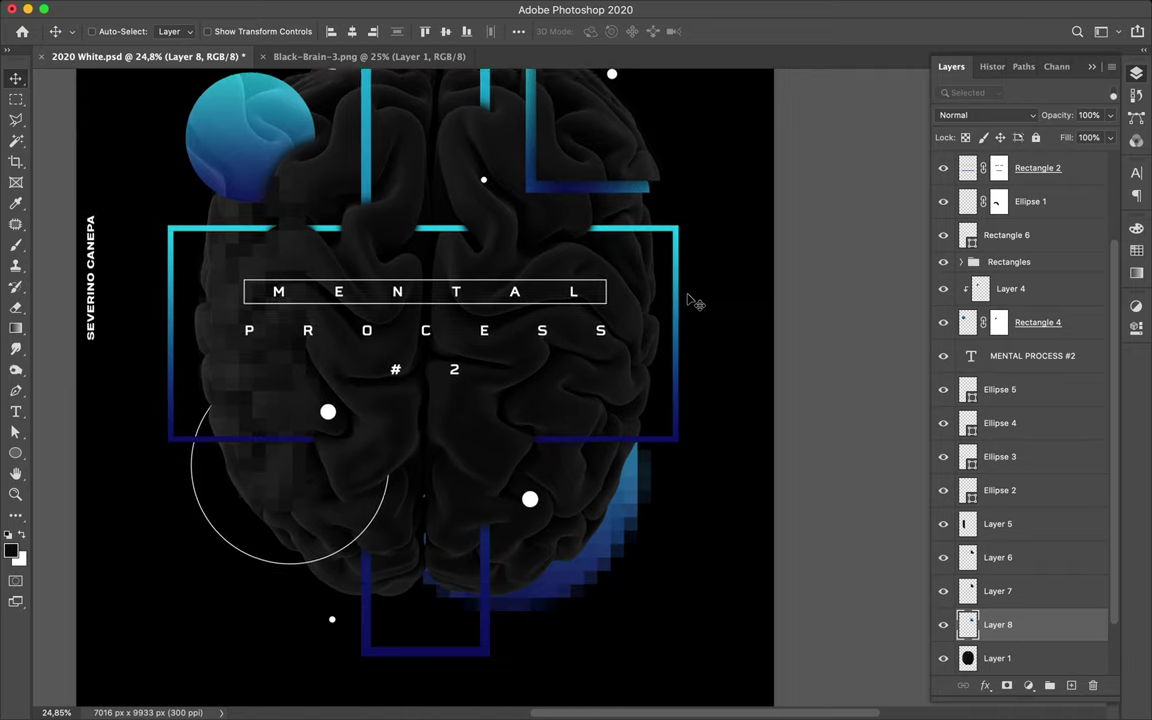
pyautogui.scroll(2, 694, 302)
pyautogui.scroll(-5, 694, 302)
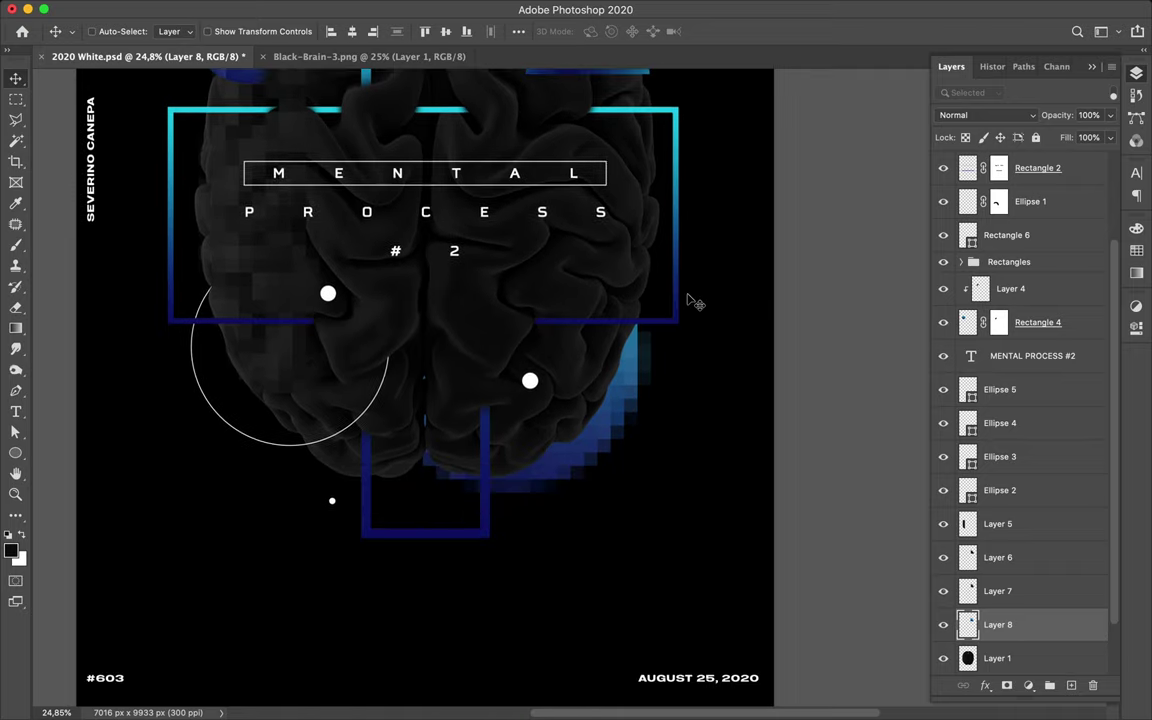
pyautogui.click(445, 452)
# Step: Copy a strip of the brain's bottom to Layer 9 above Rectangle 1, shifted 16 px right, 45 px down
pyautogui.press('m')
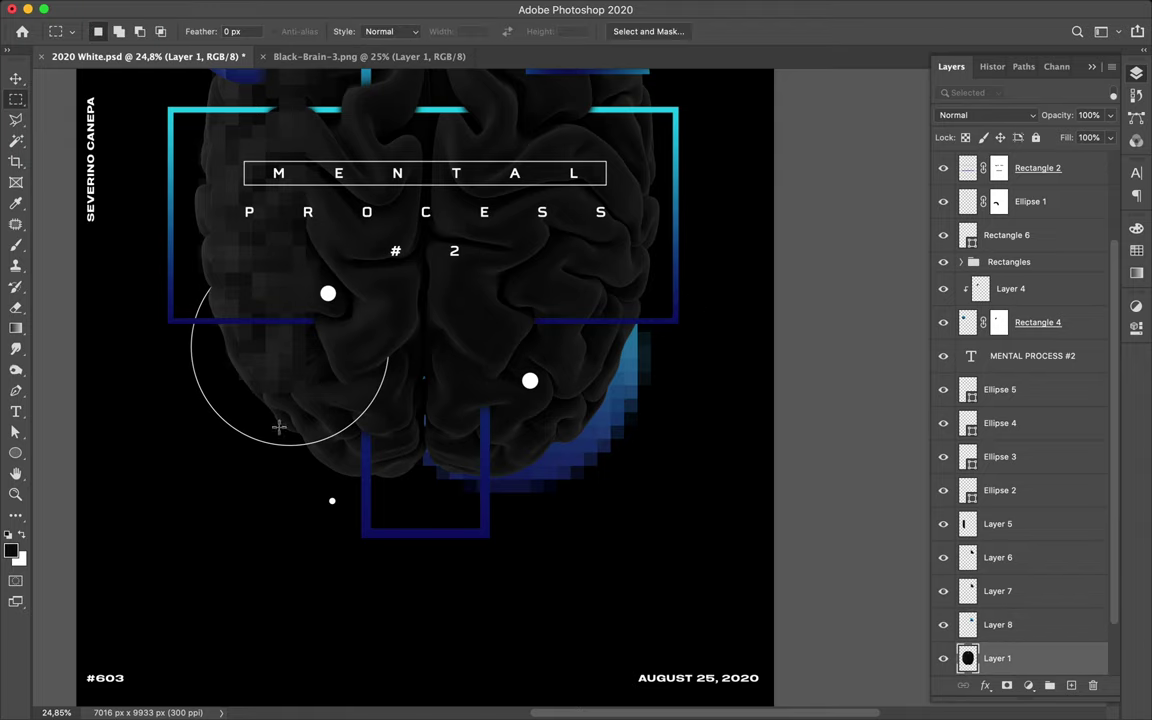
pyautogui.moveTo(265, 427); pyautogui.dragTo(609, 513)
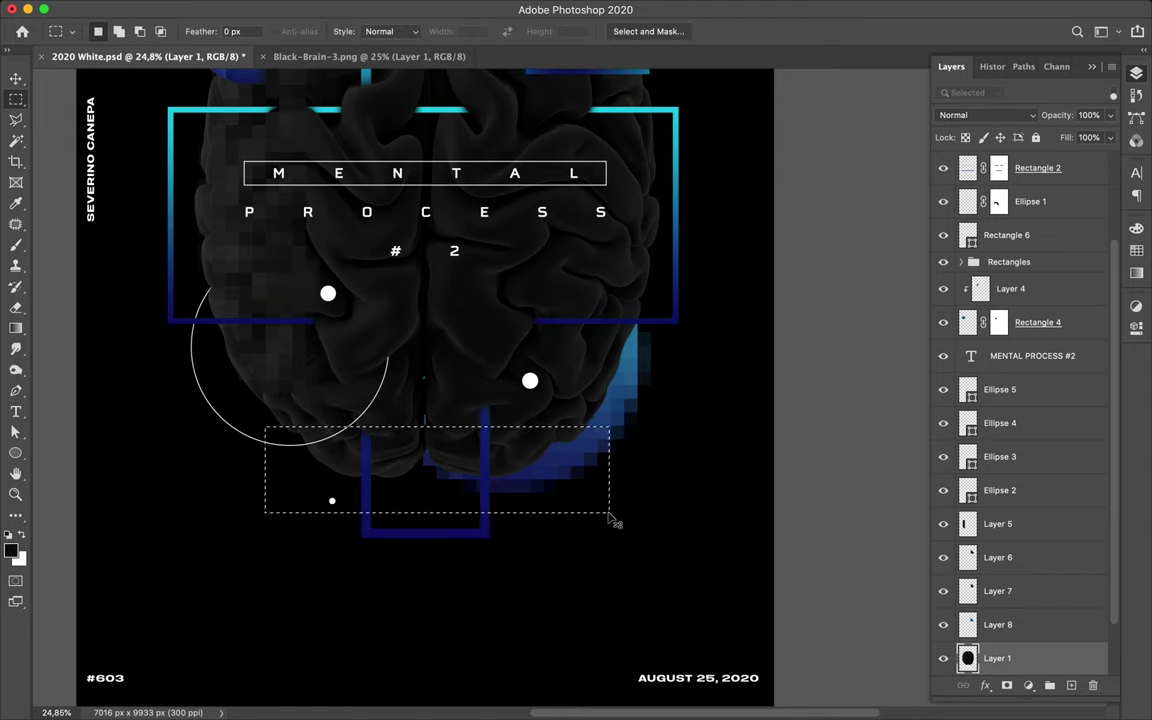
pyautogui.hotkey('ctrl', 'j')
pyautogui.press('v')
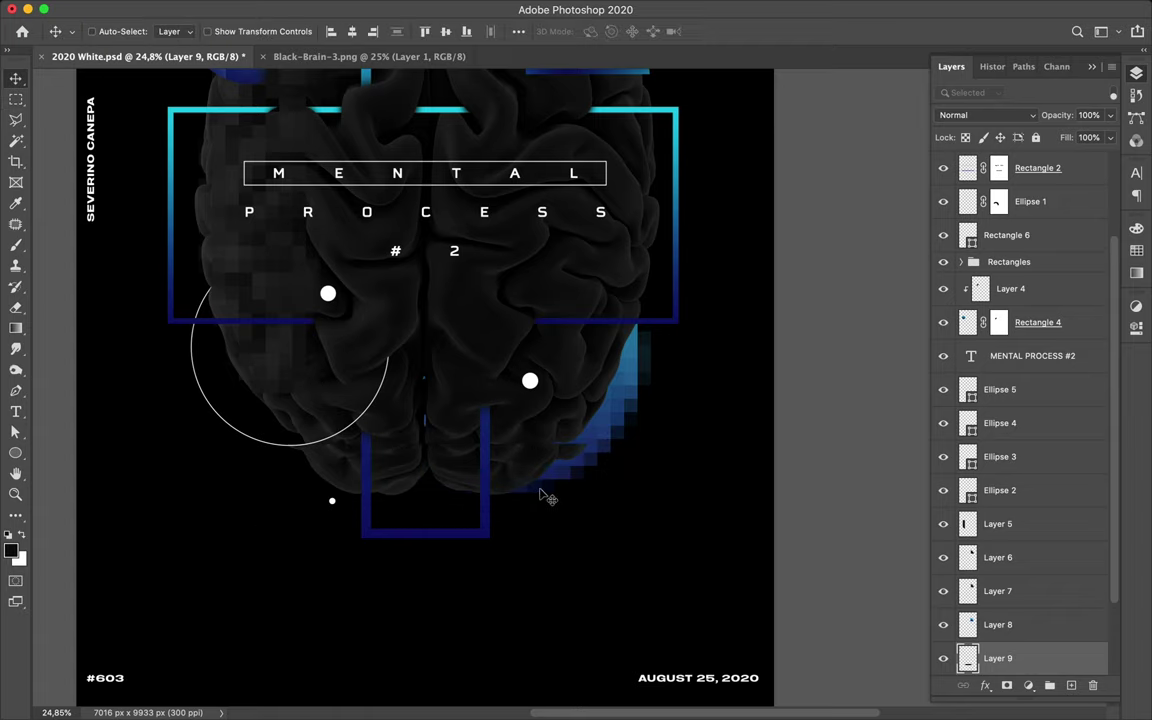
pyautogui.moveTo(980, 560); pyautogui.dragTo(992, 638)
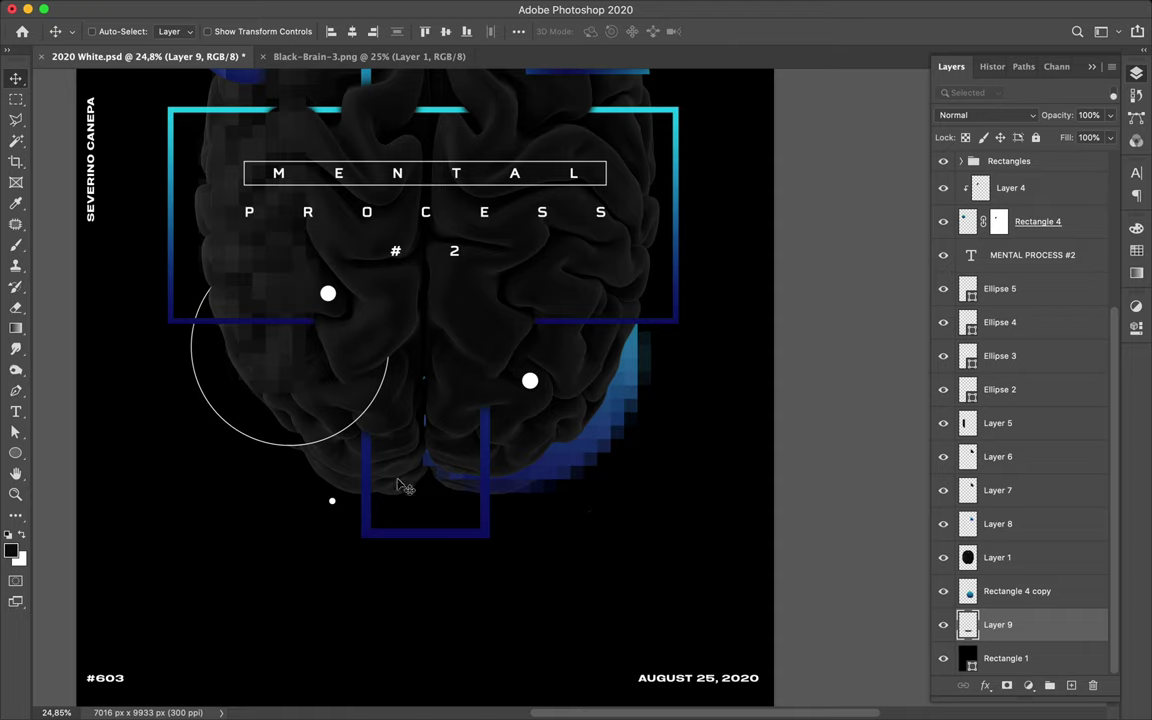
pyautogui.moveTo(394, 481); pyautogui.dragTo(401, 494)
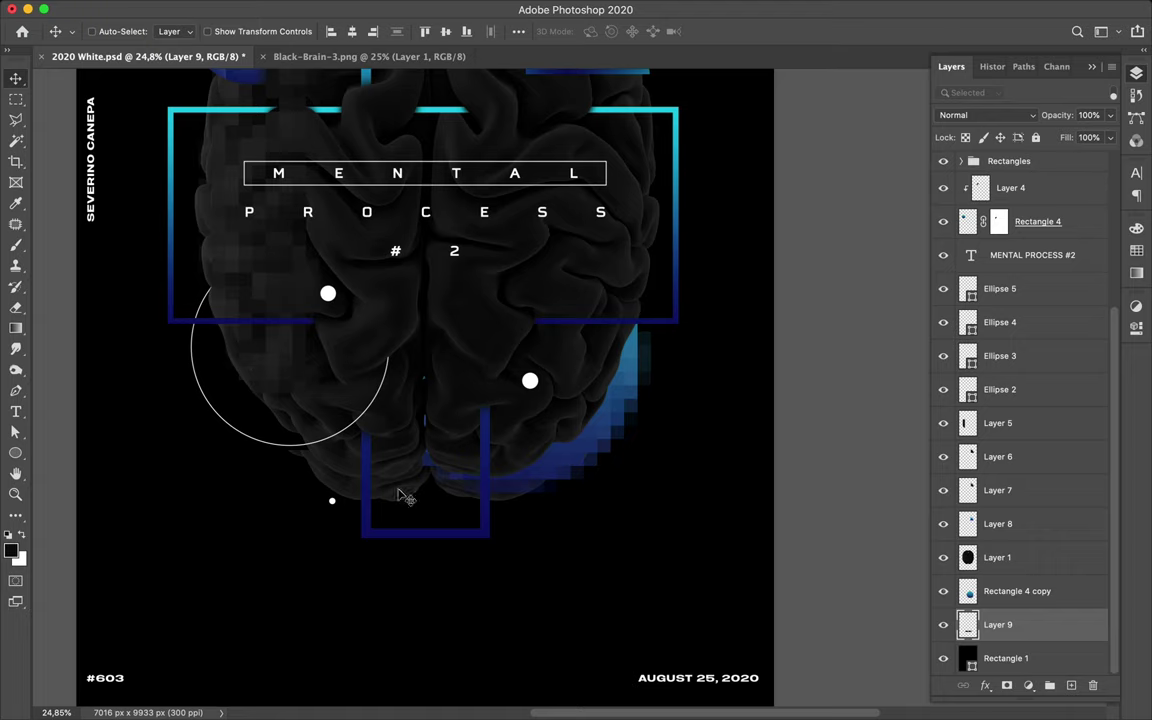
# Step: Duplicate the strip, scale it to about 88%, place it below Layer 9, and nudge it
pyautogui.moveTo(401, 498); pyautogui.dragTo(405, 509)
pyautogui.press('super+t')
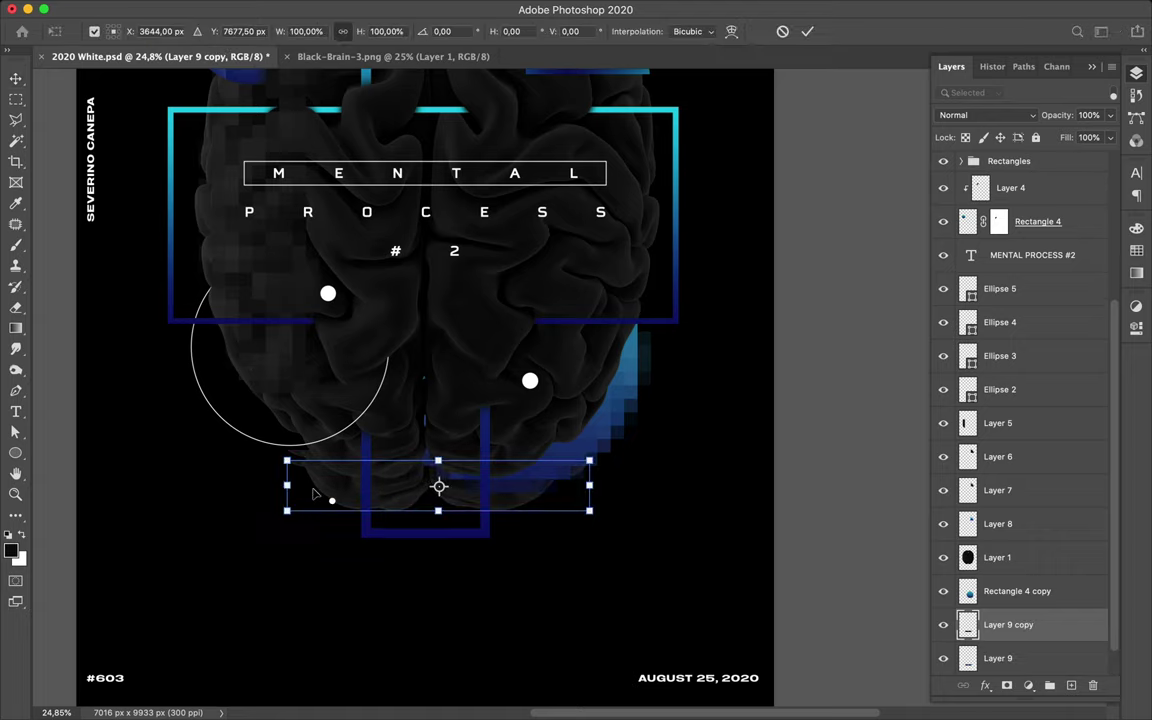
pyautogui.moveTo(287, 486); pyautogui.dragTo(323, 488)
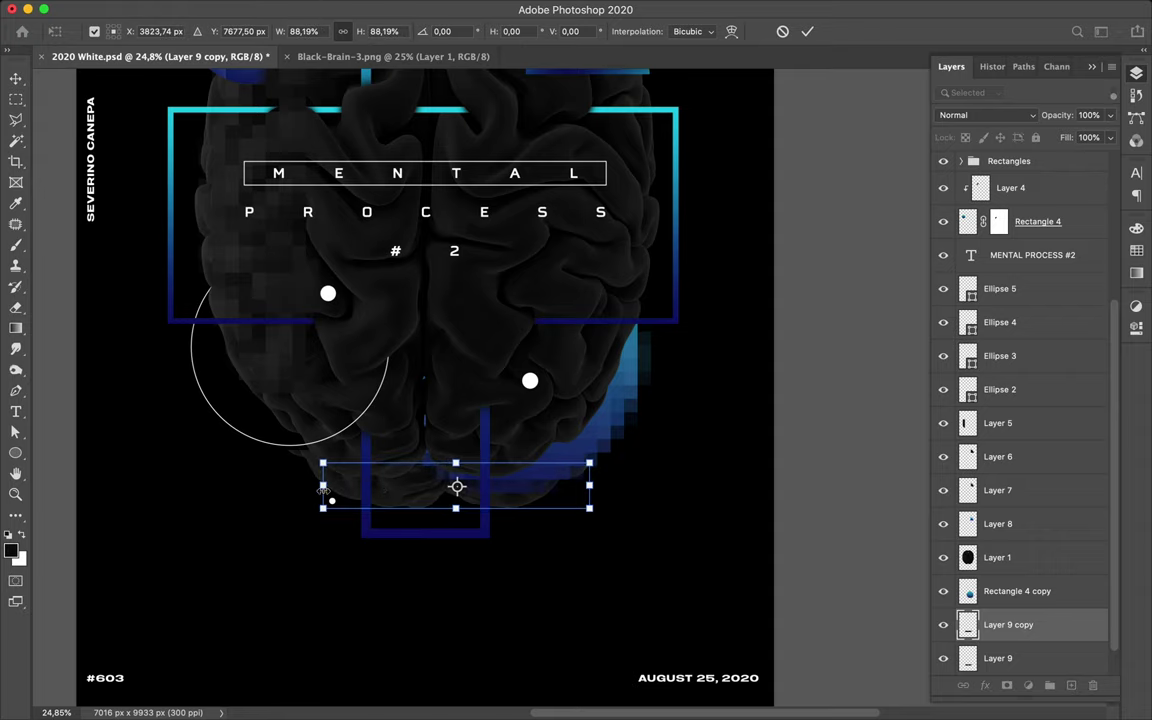
pyautogui.press('Return')
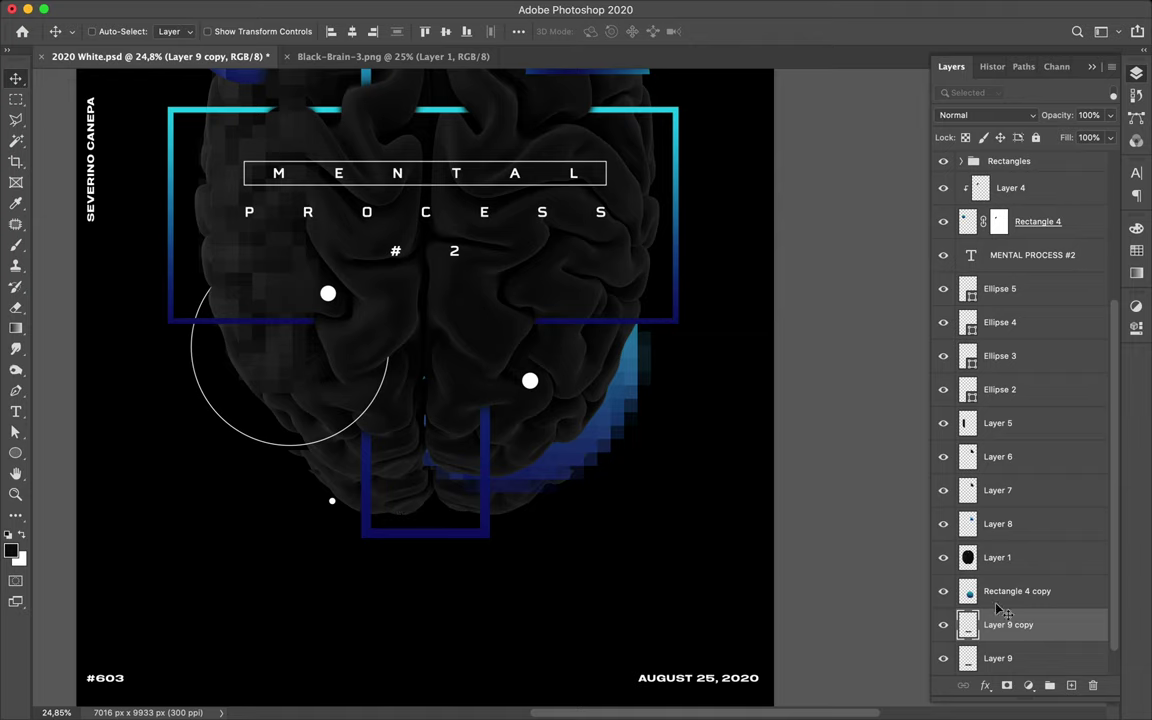
pyautogui.scroll(-1, 1017, 621)
pyautogui.moveTo(1015, 612); pyautogui.dragTo(978, 640)
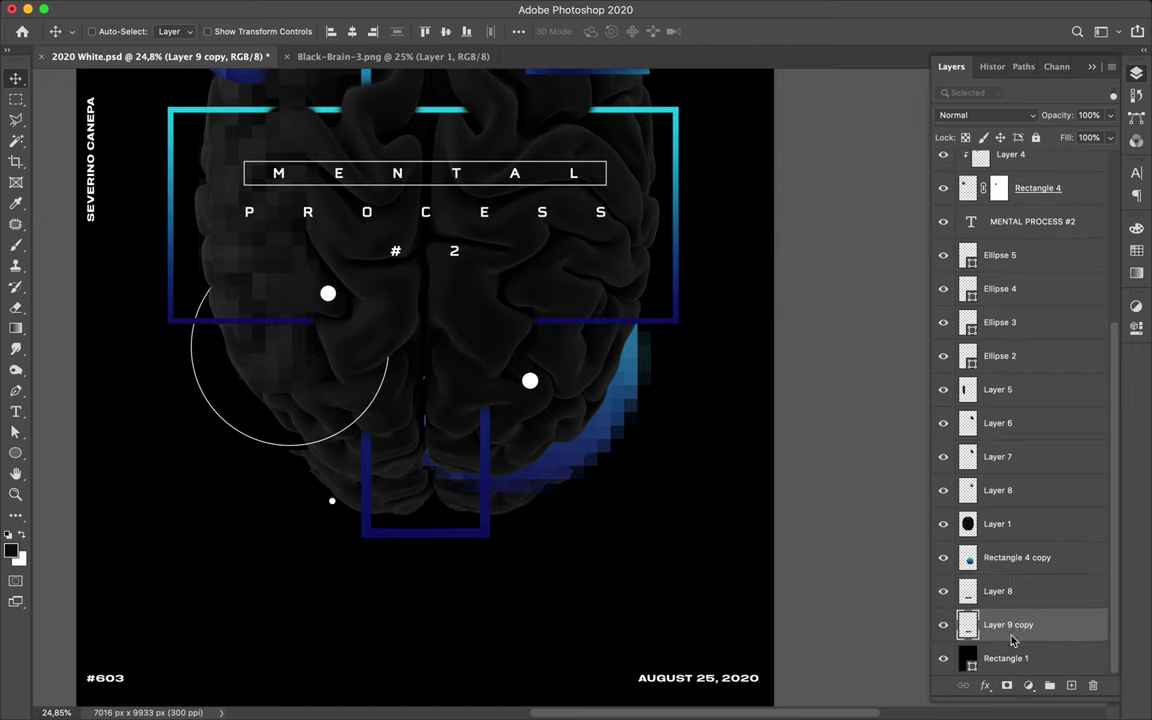
pyautogui.moveTo(451, 510); pyautogui.dragTo(440, 513)
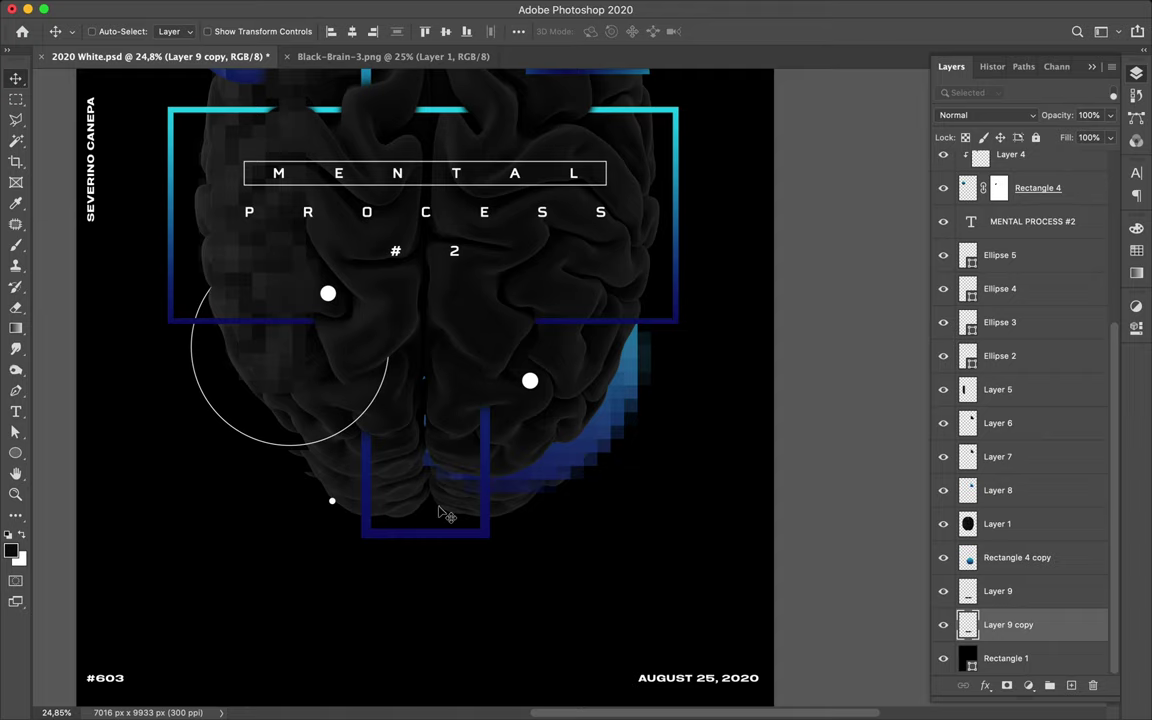
pyautogui.scroll(5, 440, 514)
pyautogui.hscroll(-1, 440, 514)
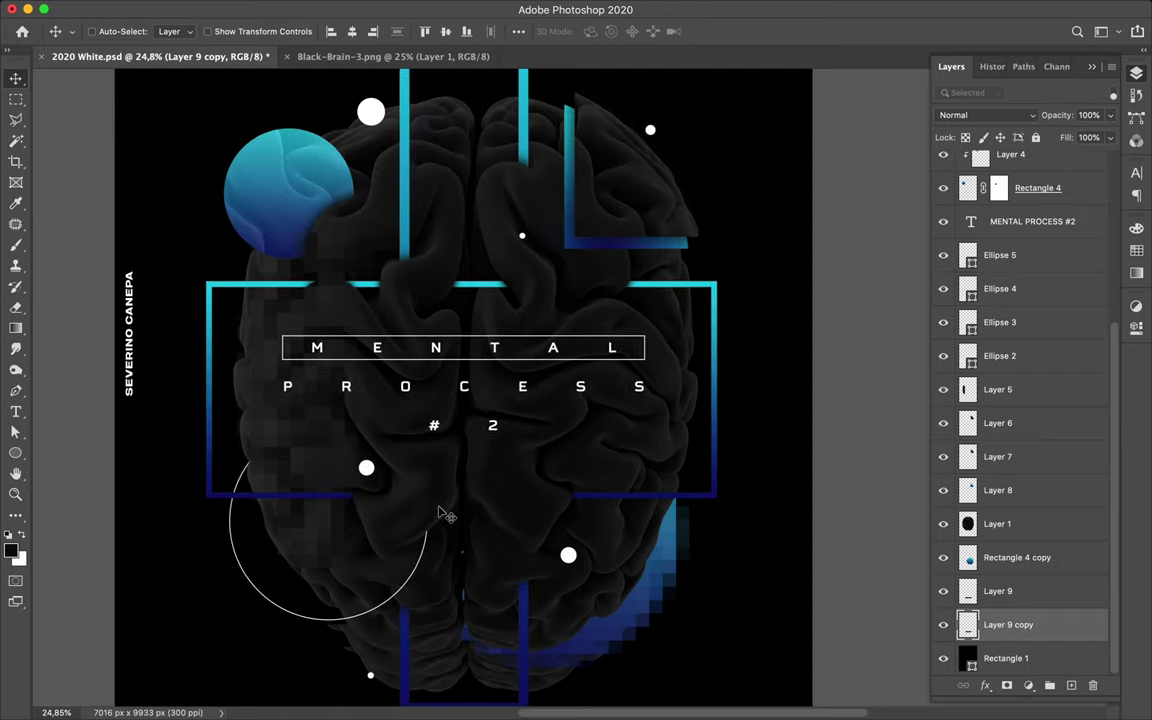
# Step: Make a rectangular selection over the brain's lower left, then clear it
pyautogui.scroll(-3, 447, 515)
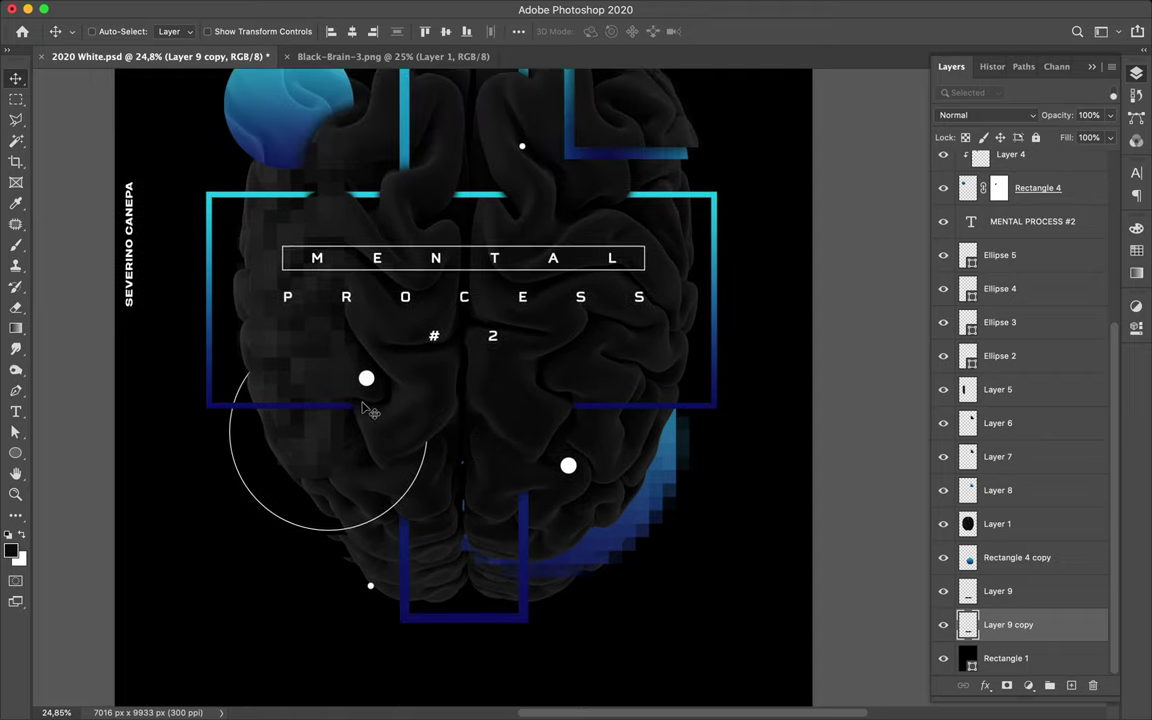
pyautogui.press('m')
pyautogui.moveTo(313, 351); pyautogui.dragTo(427, 437)
pyautogui.click(427, 440)
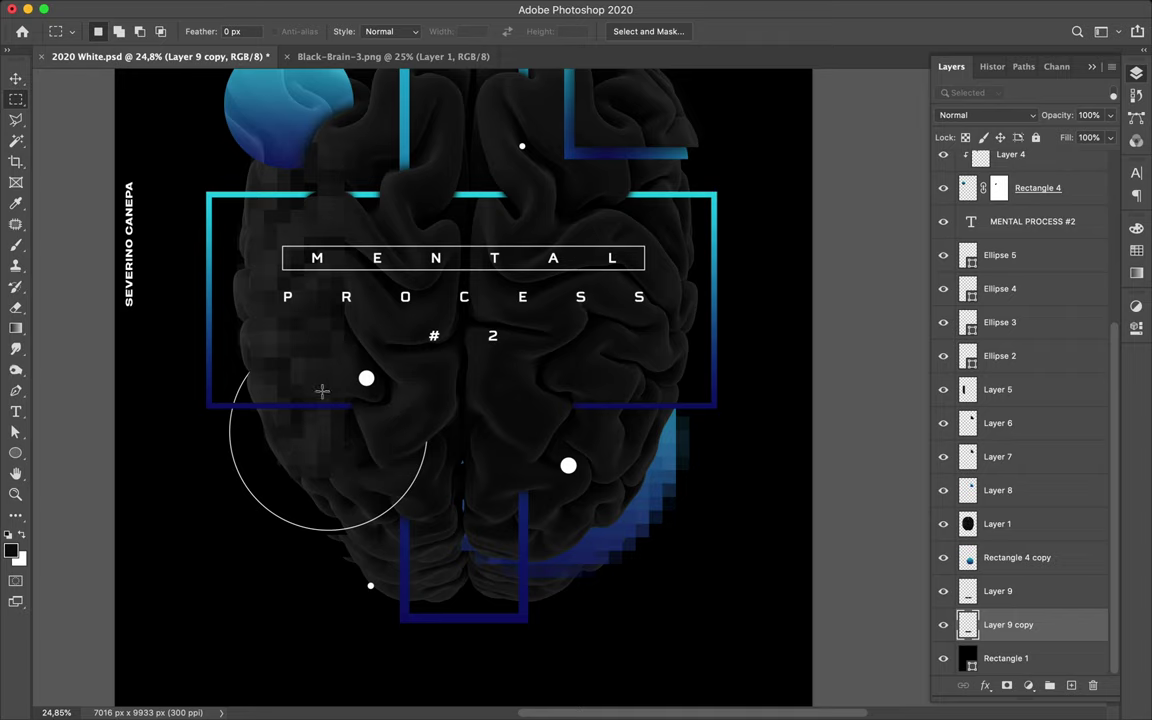
# Step: Draw a large ellipse outline, undo it, and scroll back to the top of the poster
pyautogui.press('u')
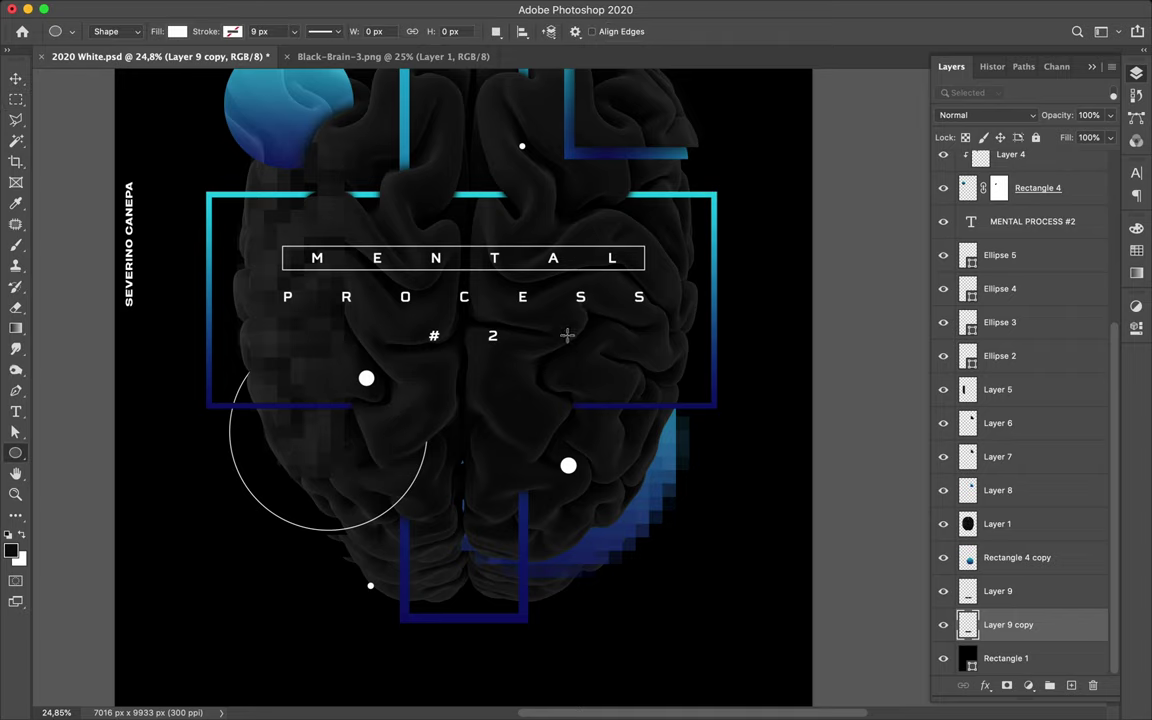
pyautogui.moveTo(567, 336); pyautogui.dragTo(628, 408)
pyautogui.press('super+z')
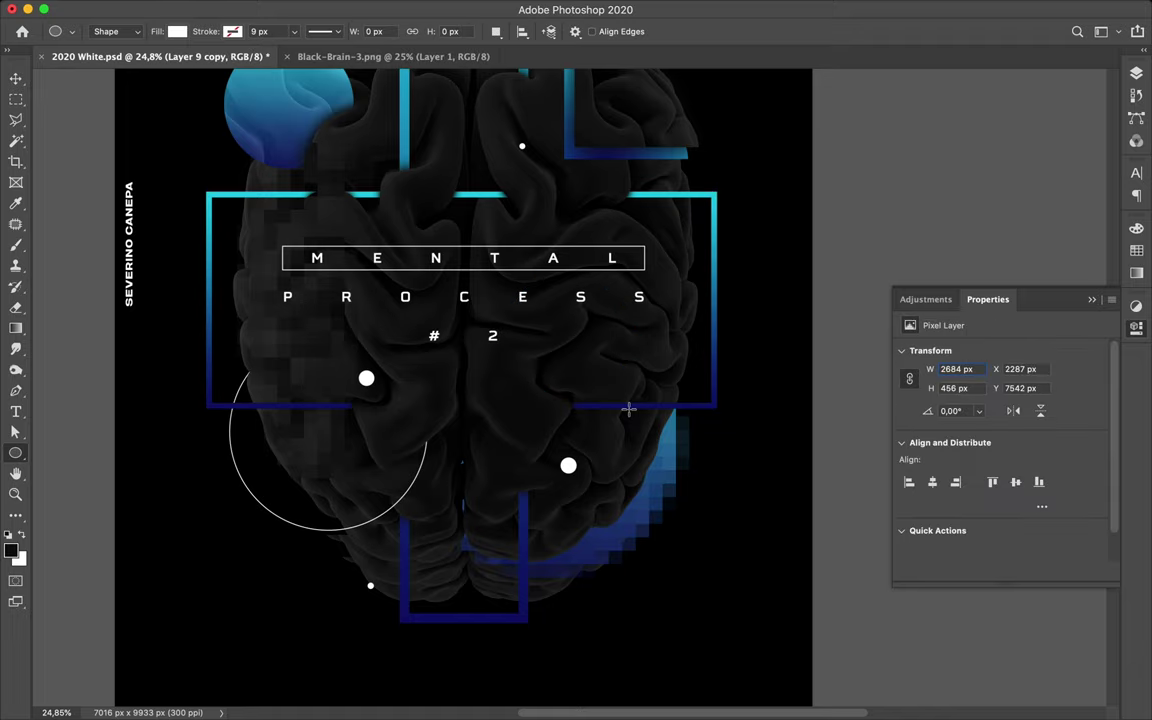
pyautogui.scroll(6, 628, 408)
pyautogui.hscroll(1, 628, 408)
pyautogui.hscroll(-1, 628, 408)
pyautogui.press('v')
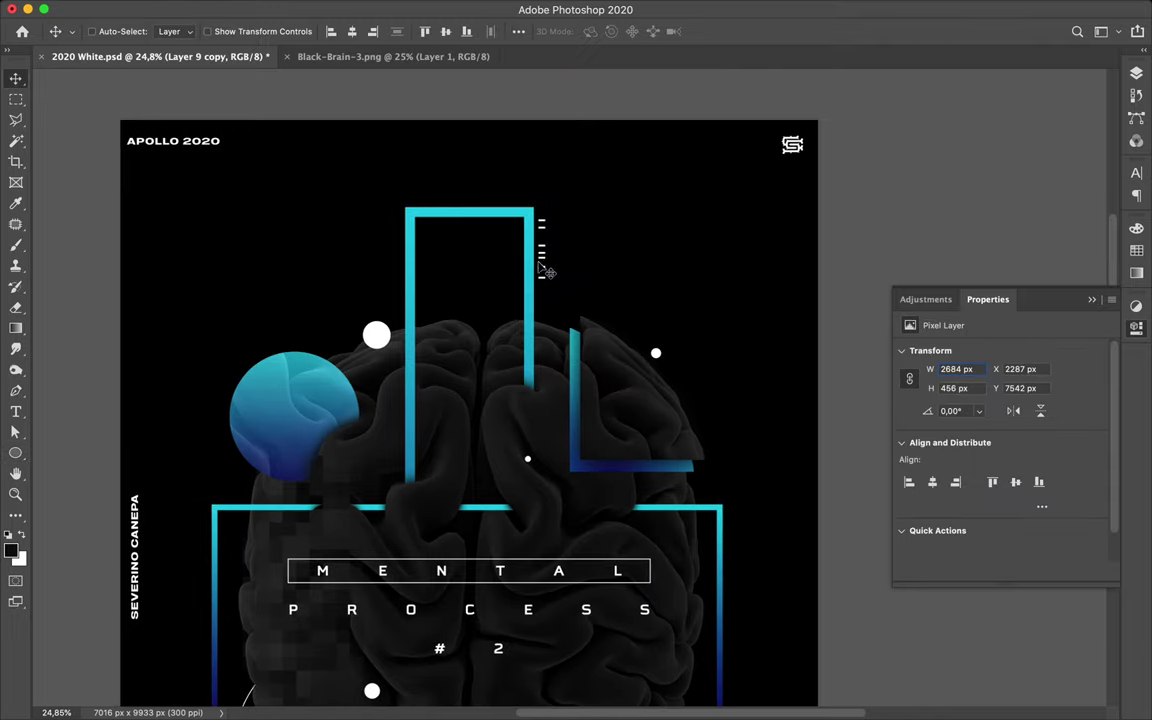
# Step: Copy a small white dash onto the brain and give it the blue gradient fill
pyautogui.click(542, 272)
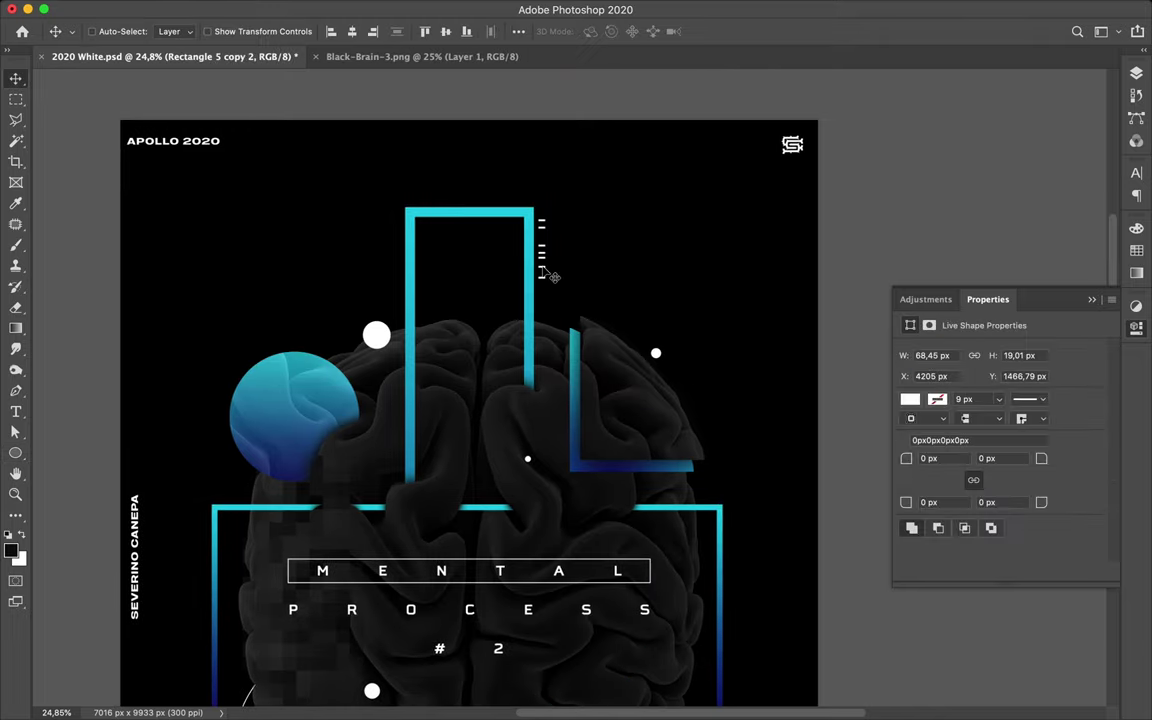
pyautogui.moveTo(542, 272); pyautogui.dragTo(455, 370)
pyautogui.press('a')
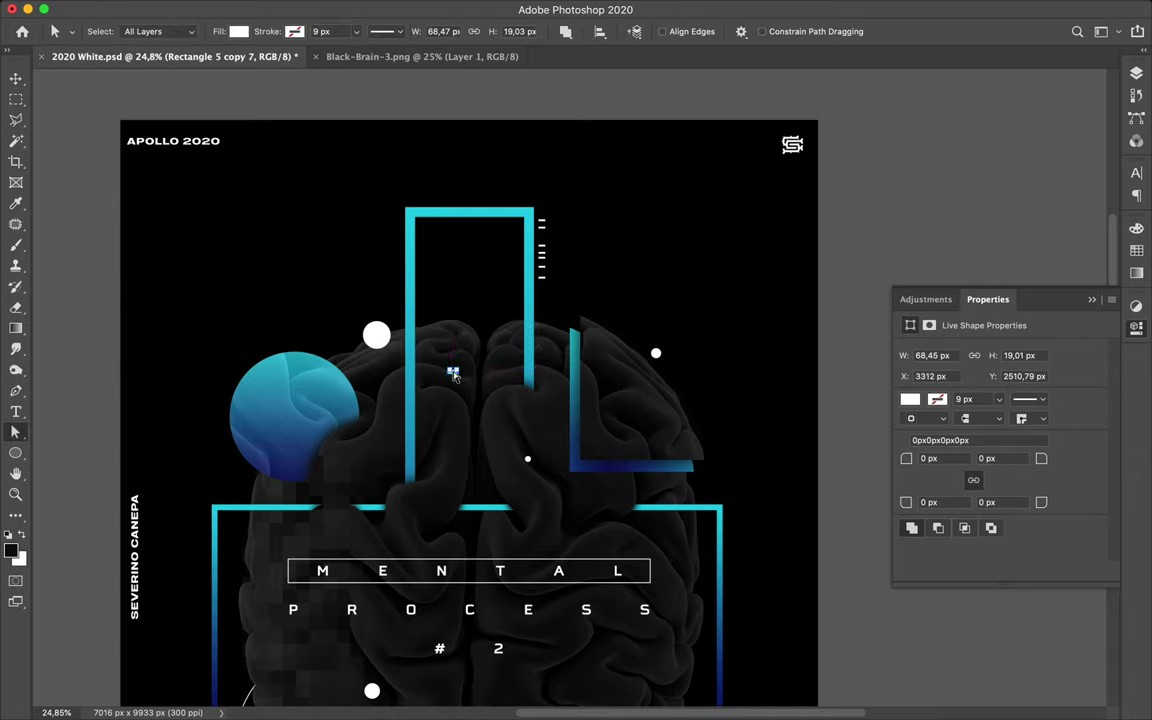
pyautogui.click(238, 32)
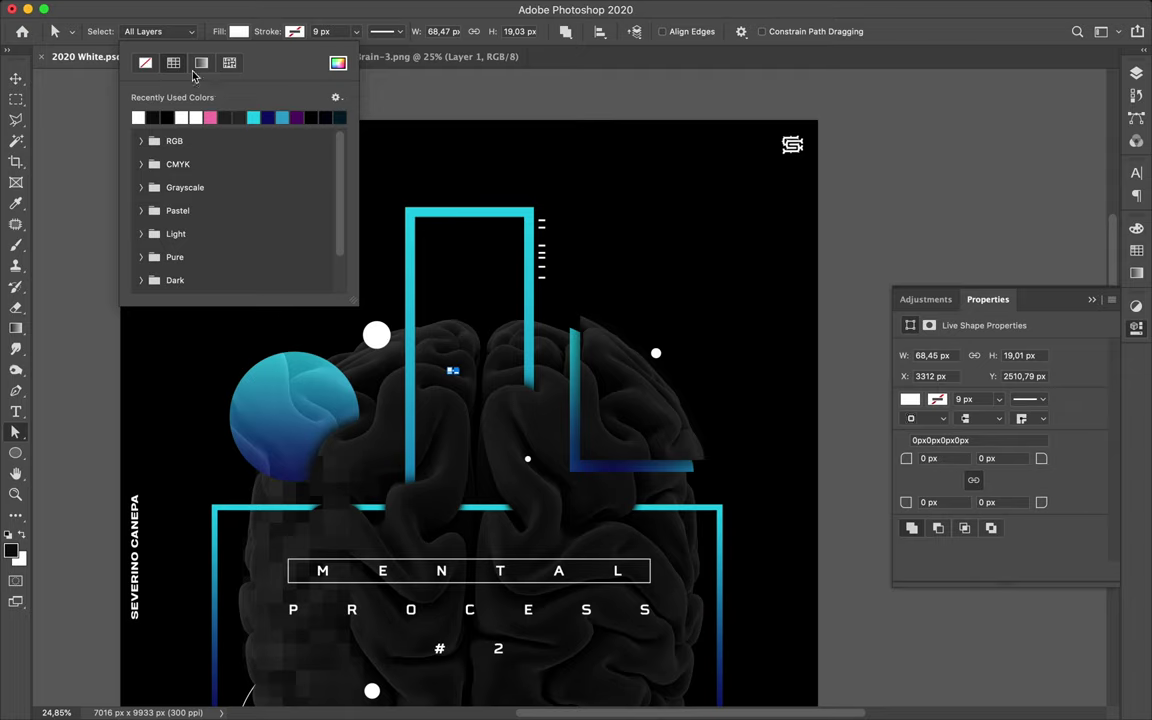
pyautogui.click(200, 63)
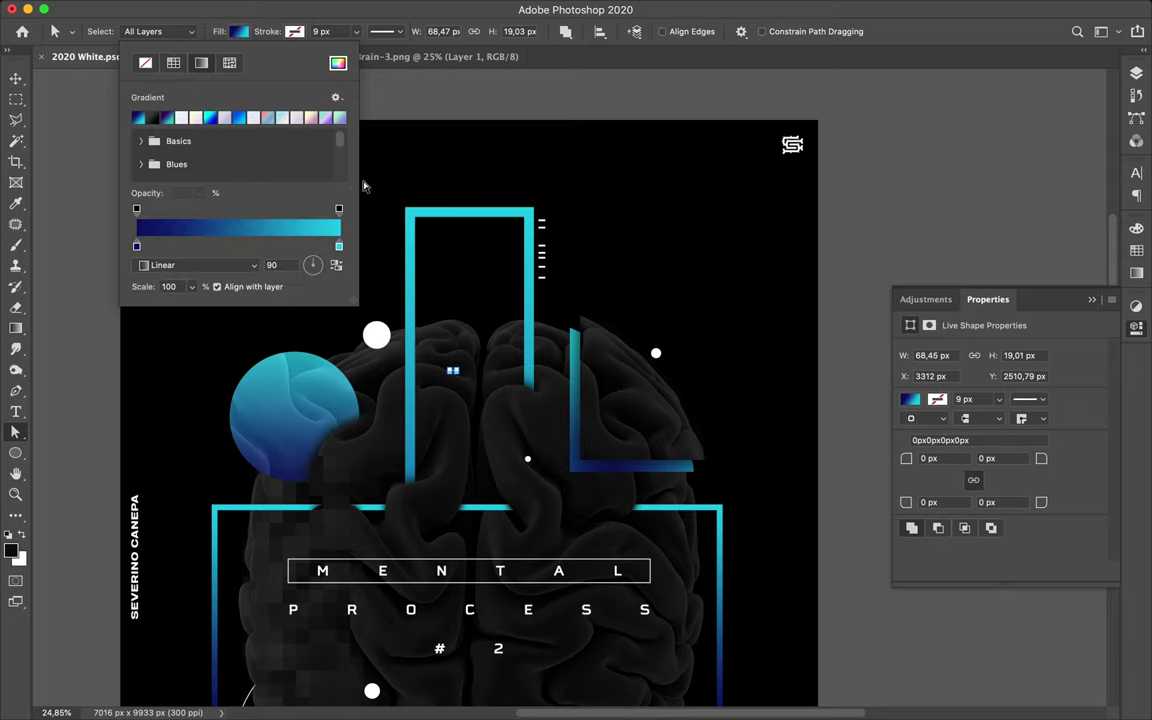
pyautogui.press('Escape')
pyautogui.press('v')
# Step: Enlarge the gradient dash to about 135 × 37 px
pyautogui.press('super+equal')
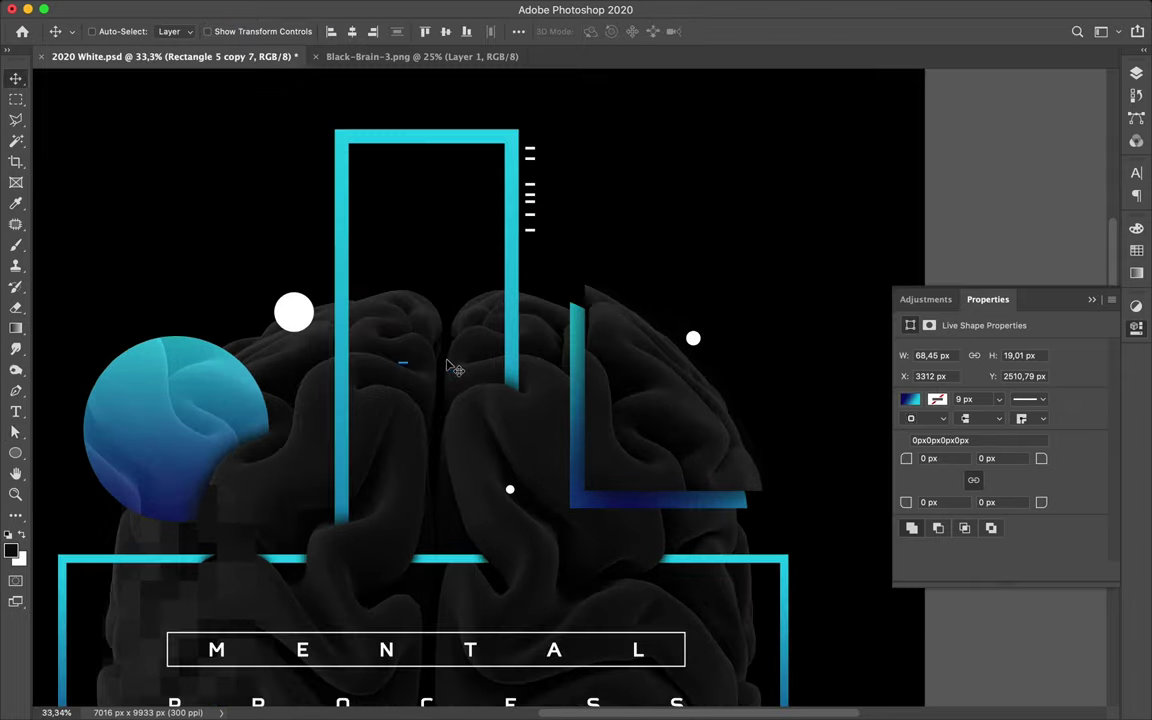
pyautogui.press('super+equal')
pyautogui.hscroll(-3, 452, 368)
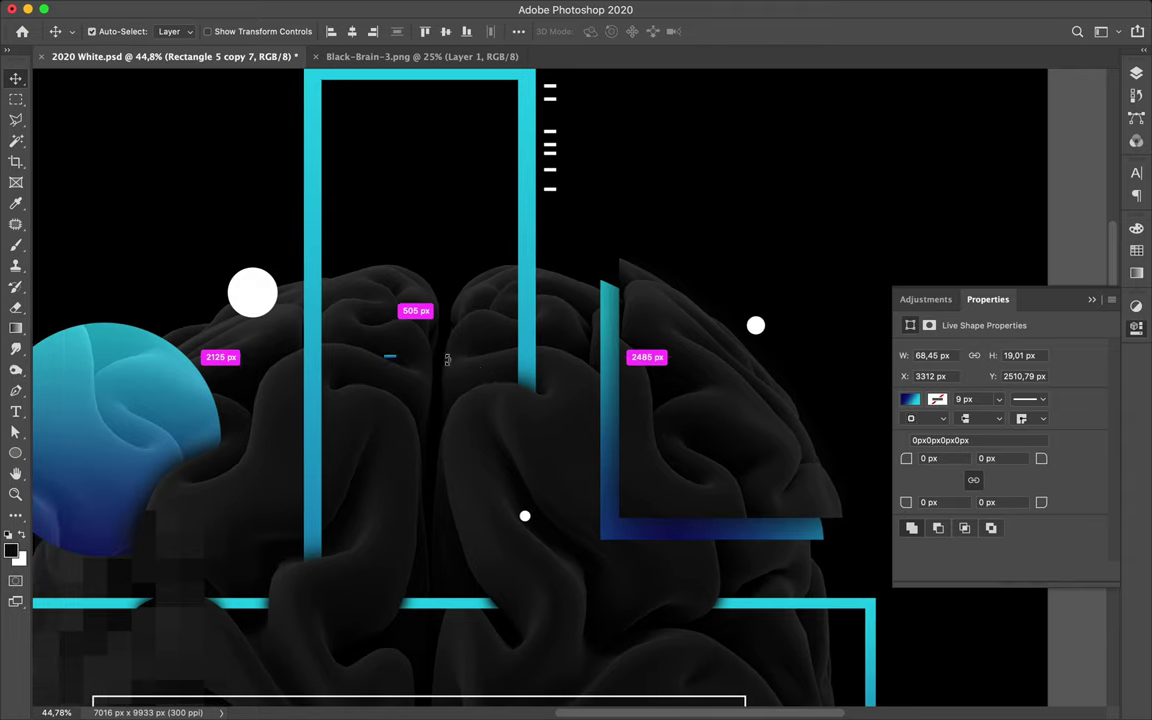
pyautogui.press('super+t')
pyautogui.moveTo(400, 363); pyautogui.dragTo(412, 371)
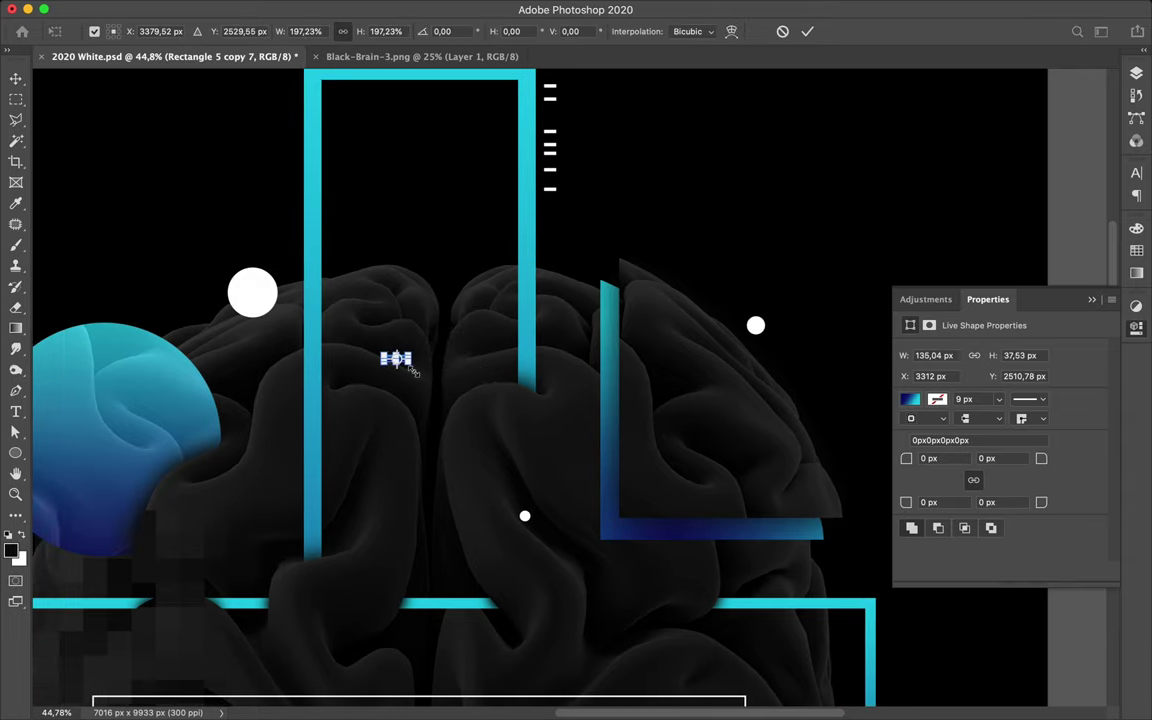
pyautogui.press('Return')
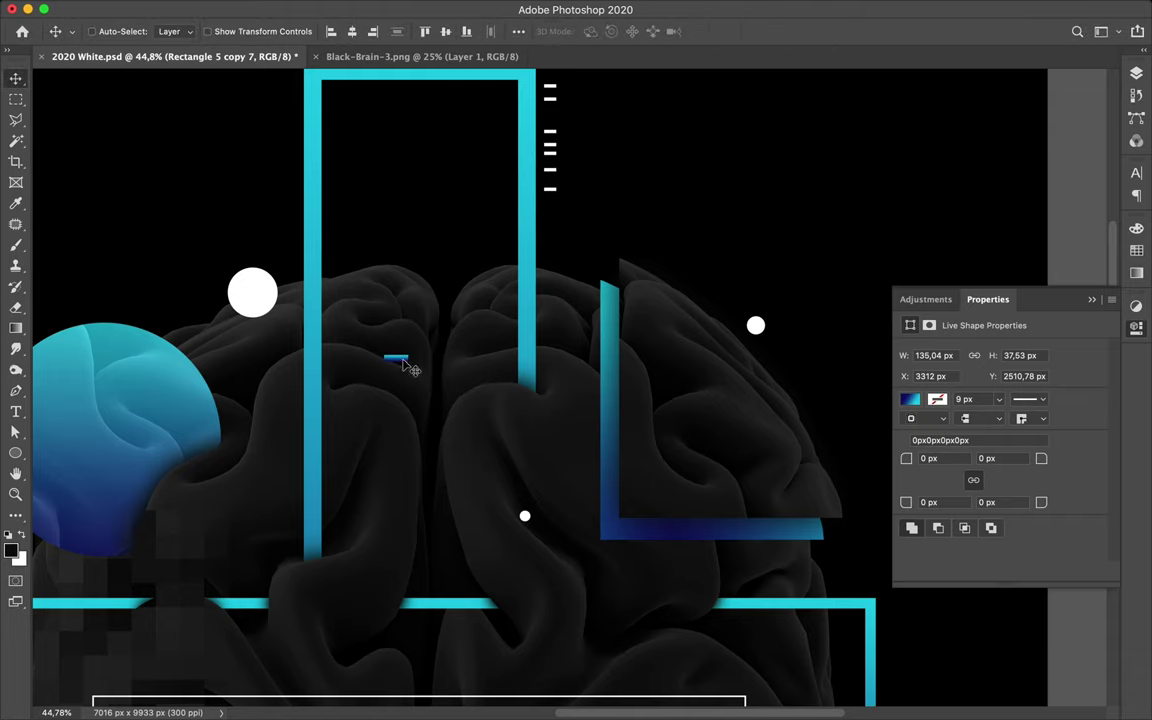
# Step: Place more gradient dash copies across the brain, through Rectangle 5 copy 13, and zoom out to the full poster
pyautogui.moveTo(405, 363); pyautogui.dragTo(566, 309)
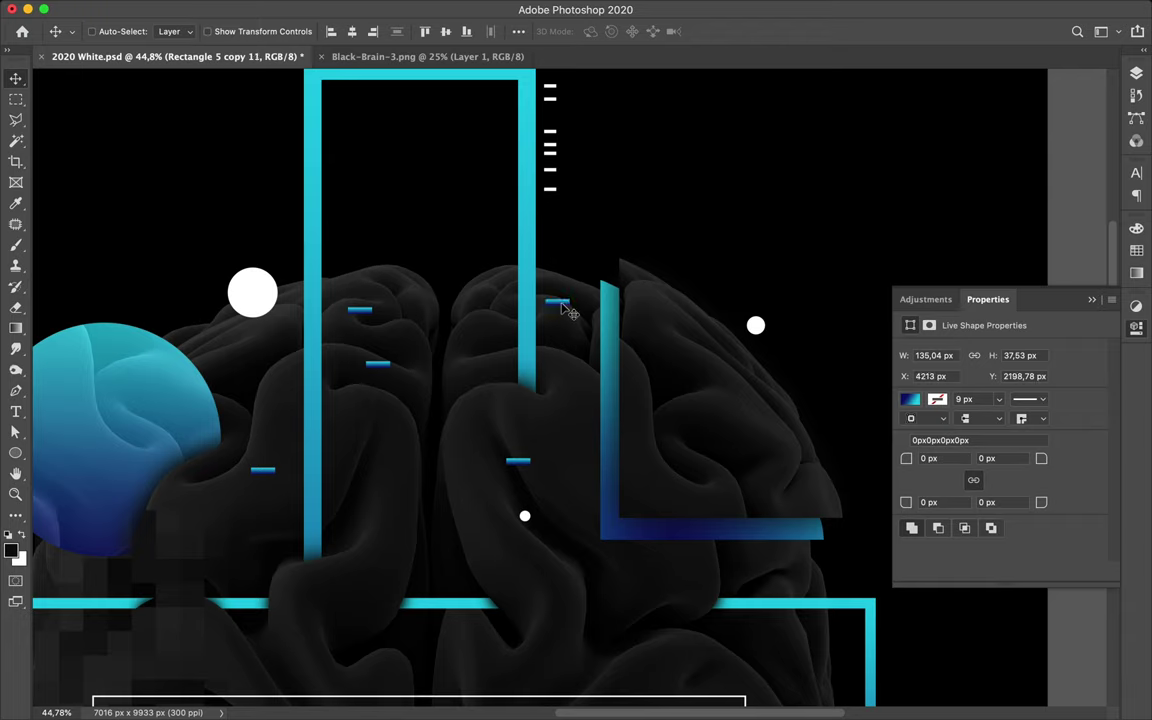
pyautogui.moveTo(564, 309); pyautogui.dragTo(177, 406)
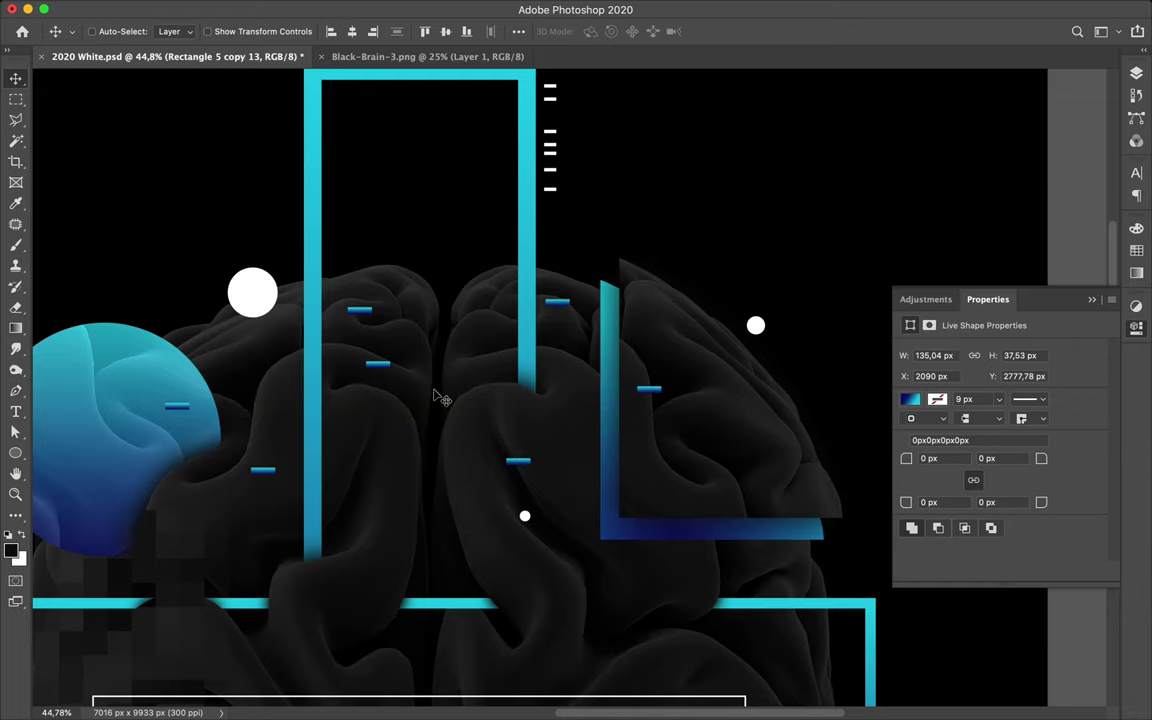
pyautogui.press('super+0')
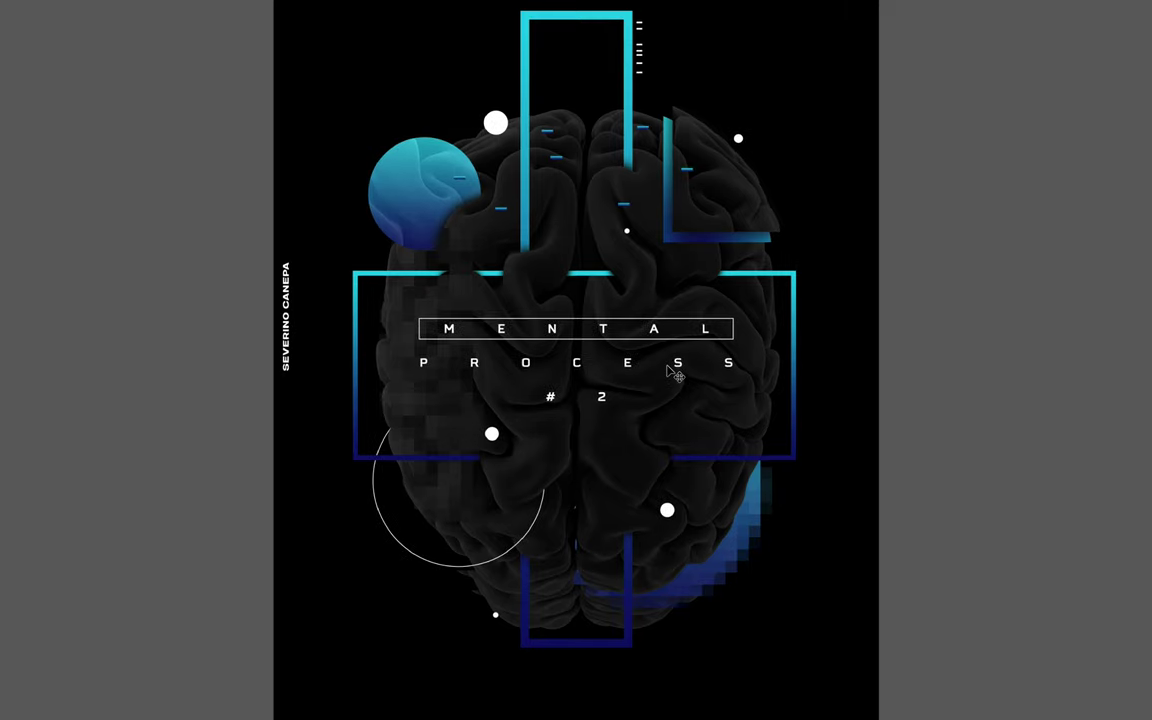
# Step: Exit full screen and draw a 294 × 522 px gradient rectangle right of the '#2' text
pyautogui.press('f')
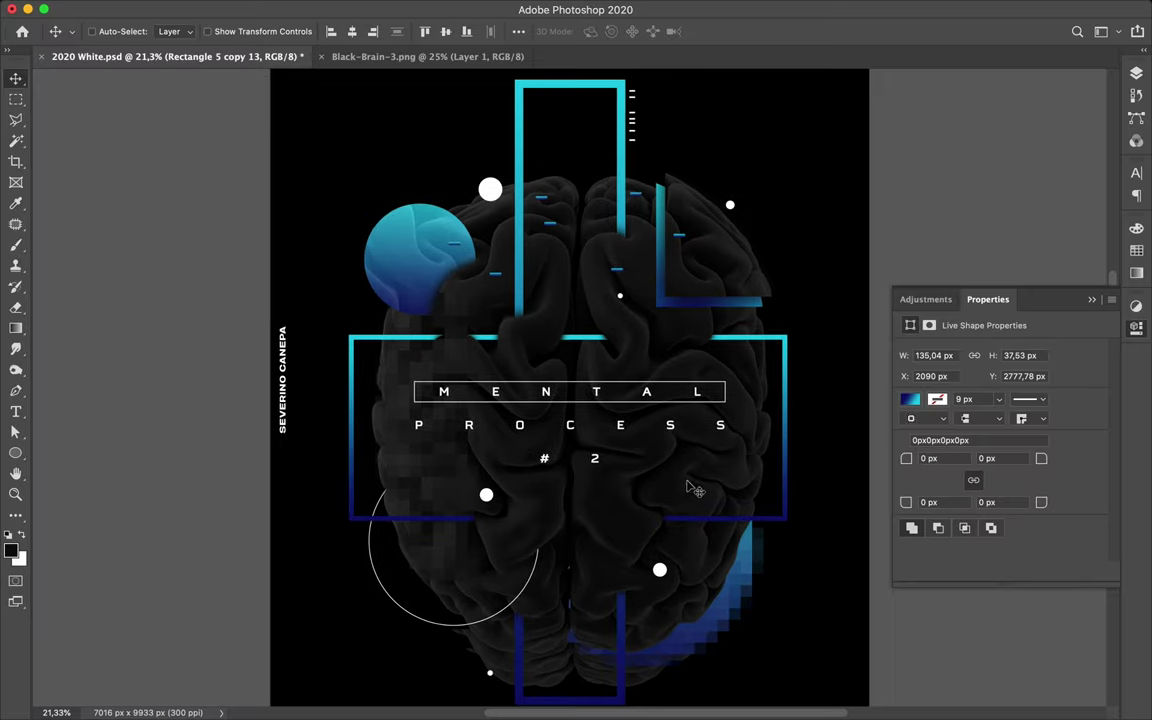
pyautogui.scroll(3, 684, 450)
pyautogui.scroll(3, 684, 450)
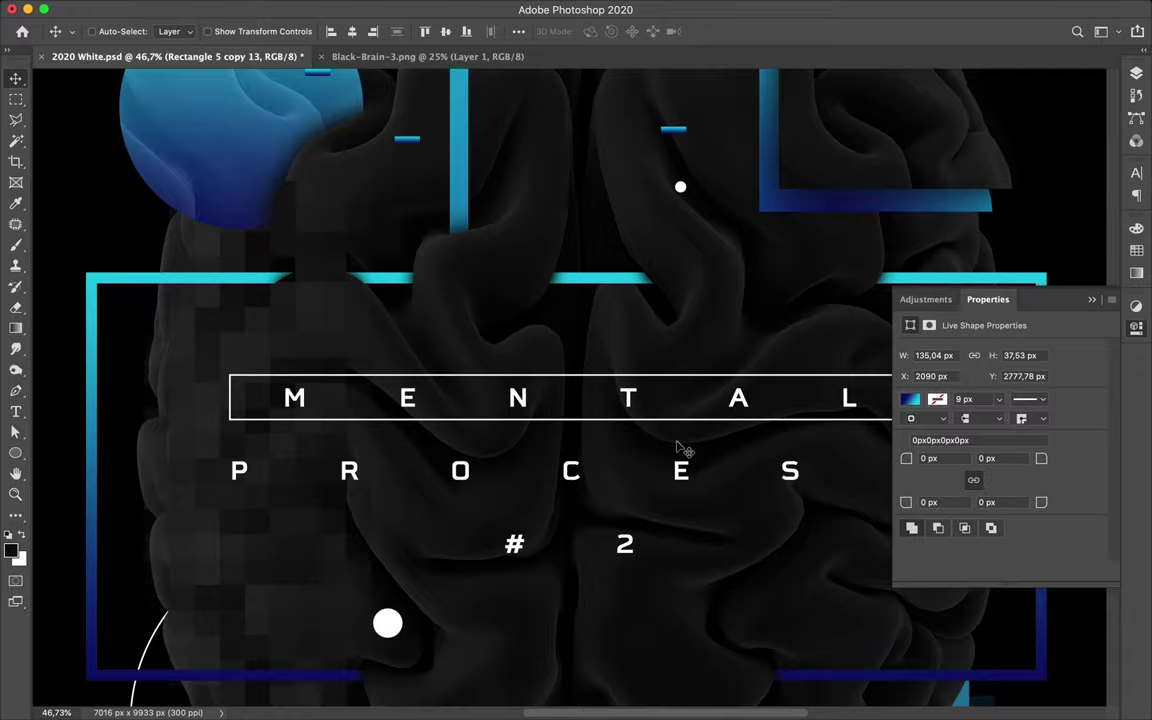
pyautogui.hscroll(3, 684, 450)
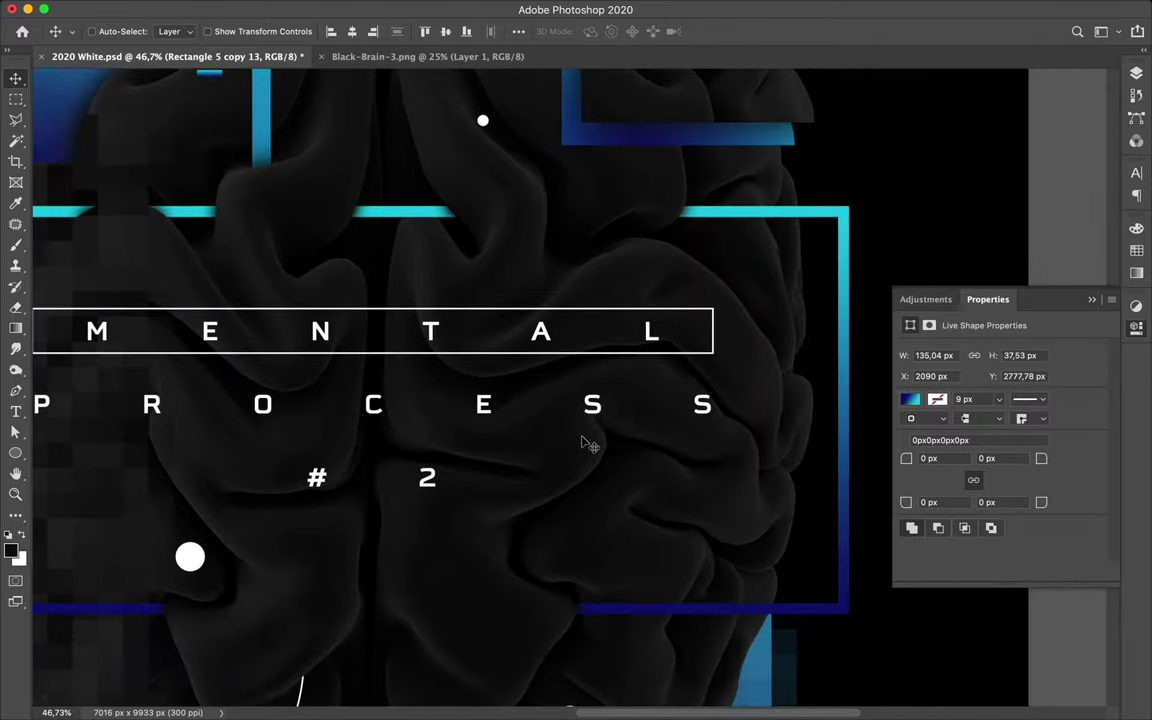
pyautogui.press('u')
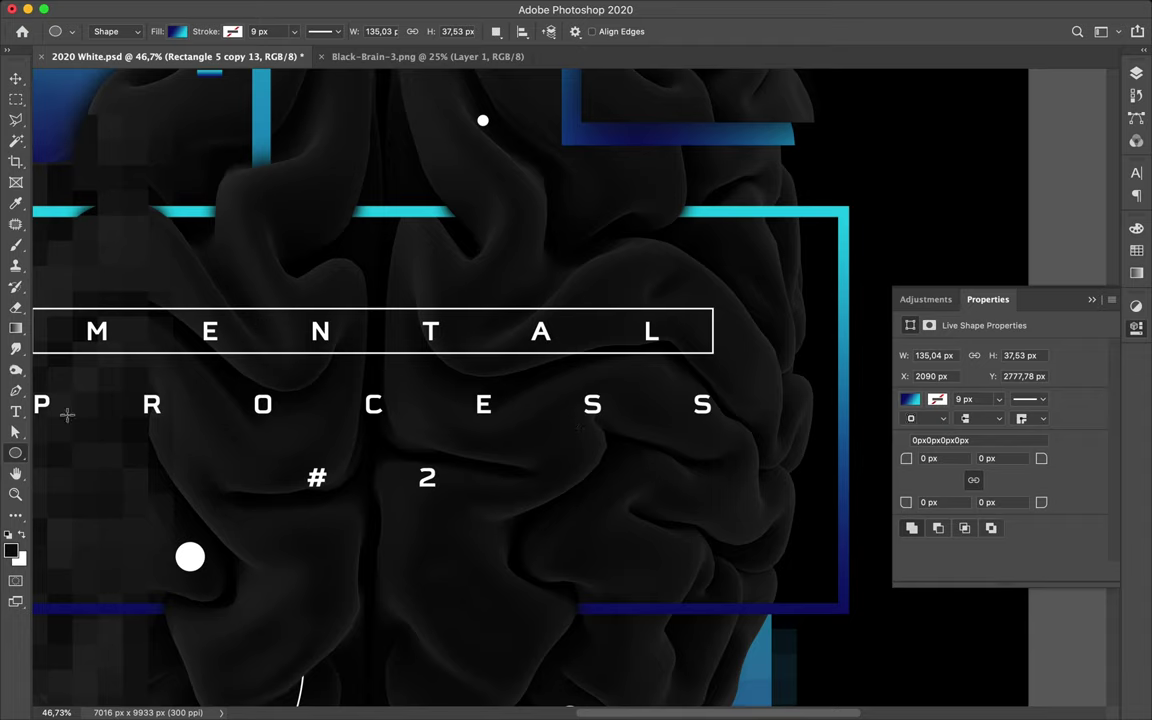
pyautogui.rightClick(26, 455)
pyautogui.click(57, 451)
pyautogui.moveTo(542, 436); pyautogui.dragTo(595, 530)
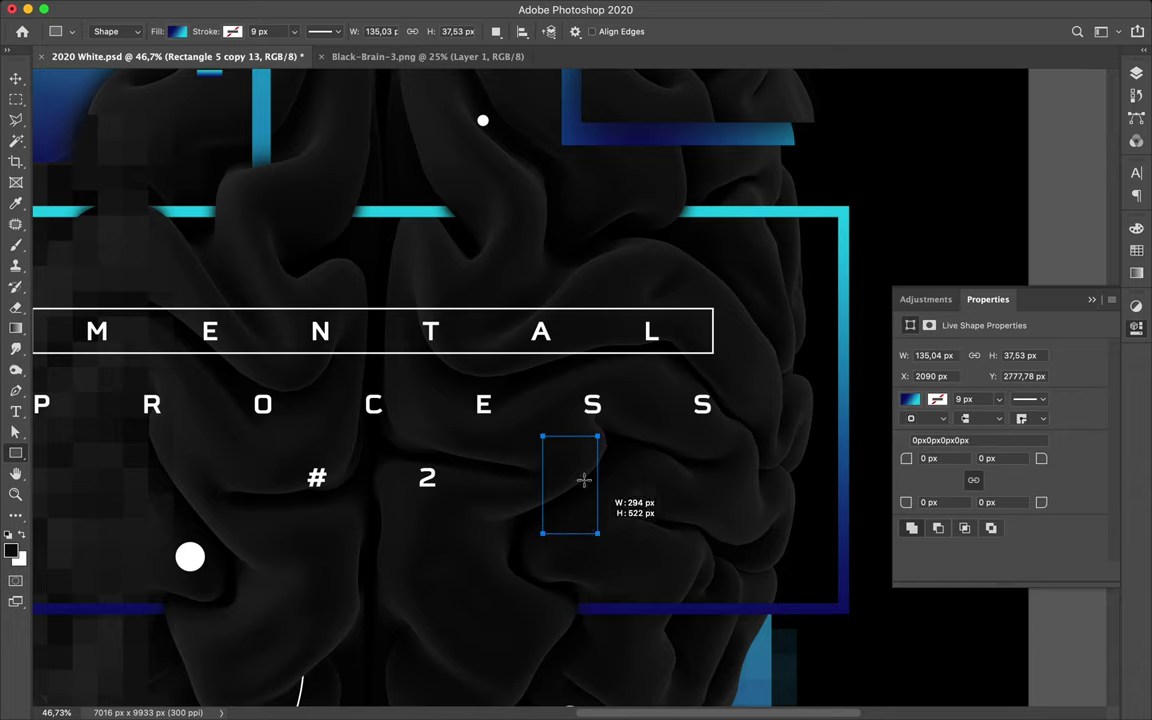
# Step: Nudge Rectangle 7 slightly down and right into position beside '#2'
pyautogui.press('v')
pyautogui.moveTo(579, 465); pyautogui.dragTo(584, 492)
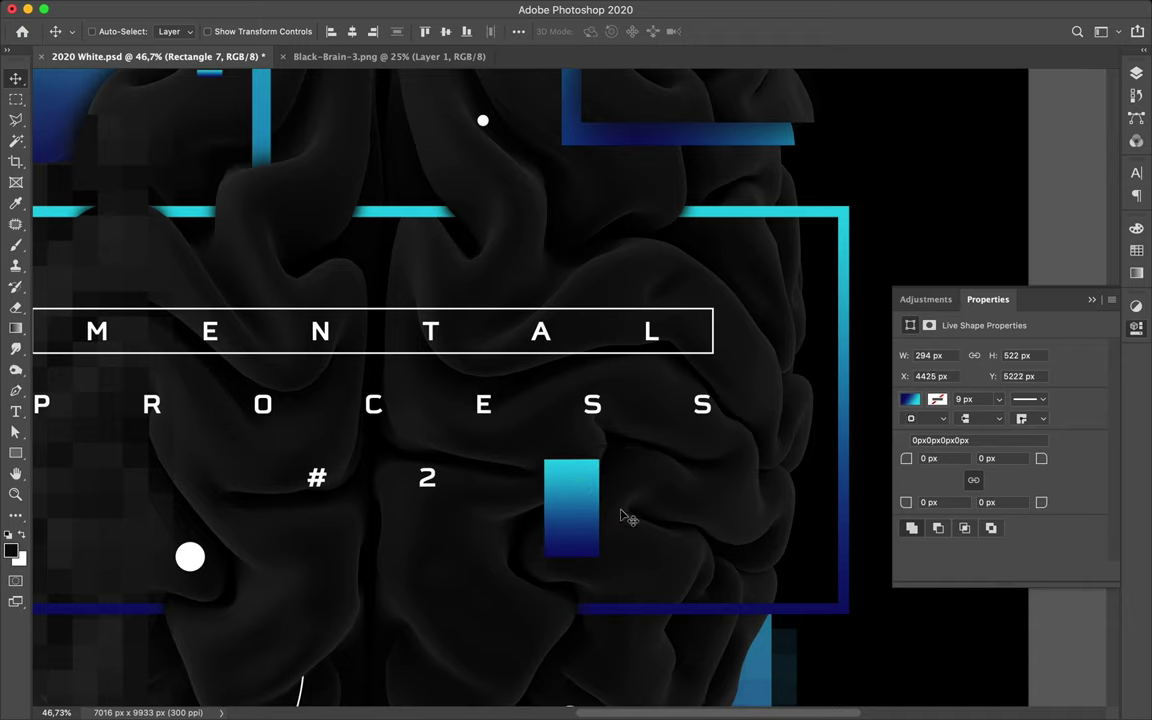
pyautogui.moveTo(578, 516); pyautogui.dragTo(578, 513)
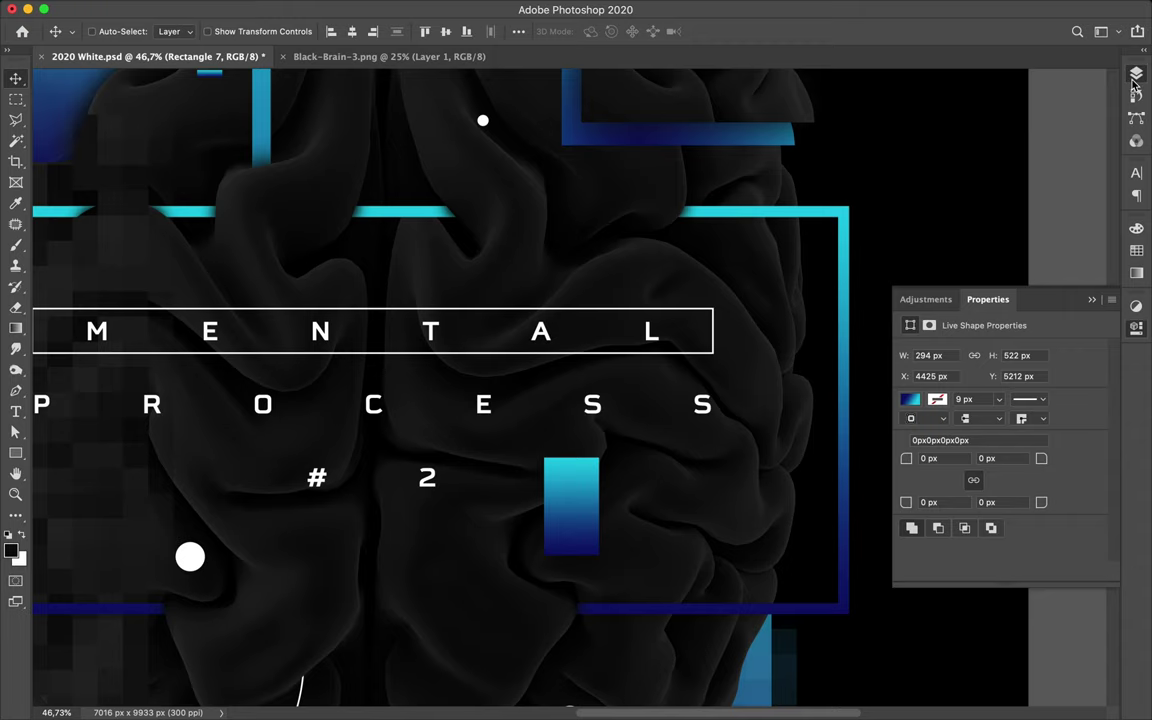
# Step: Lower Rectangle 7's fill to 14%, rasterize it, and add a layer mask
pyautogui.click(1136, 76)
pyautogui.click(1110, 139)
pyautogui.moveTo(1083, 162); pyautogui.dragTo(1045, 163)
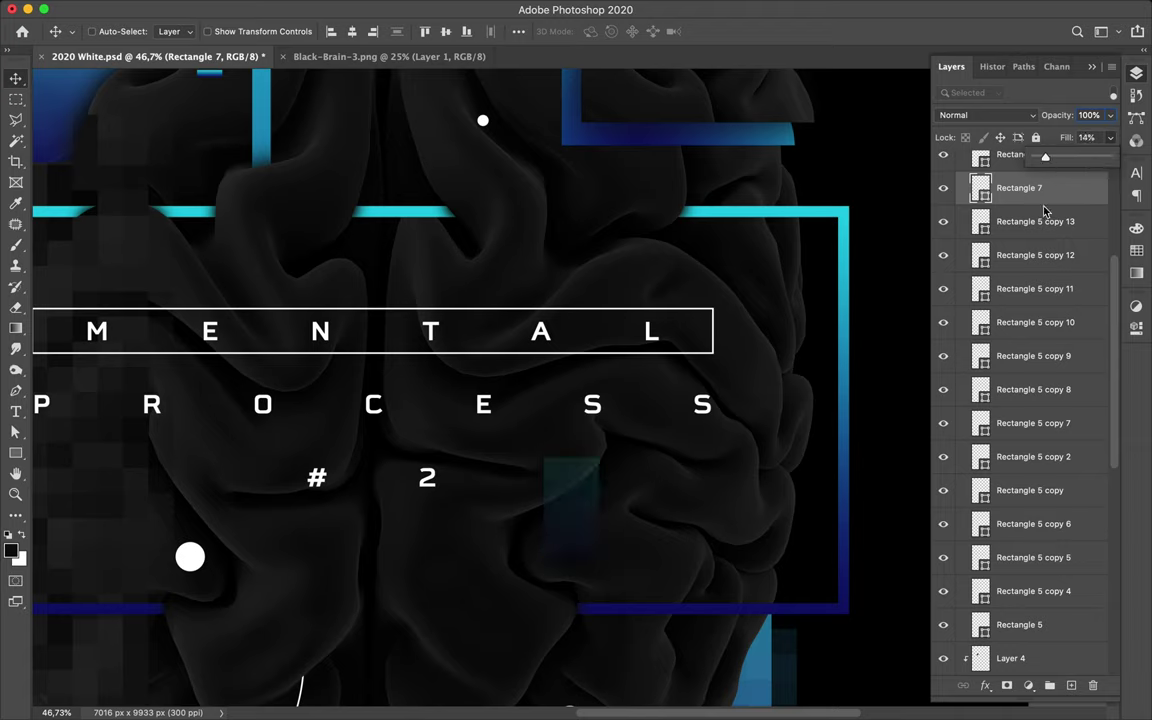
pyautogui.click(1071, 200)
pyautogui.scroll(5, 598, 490)
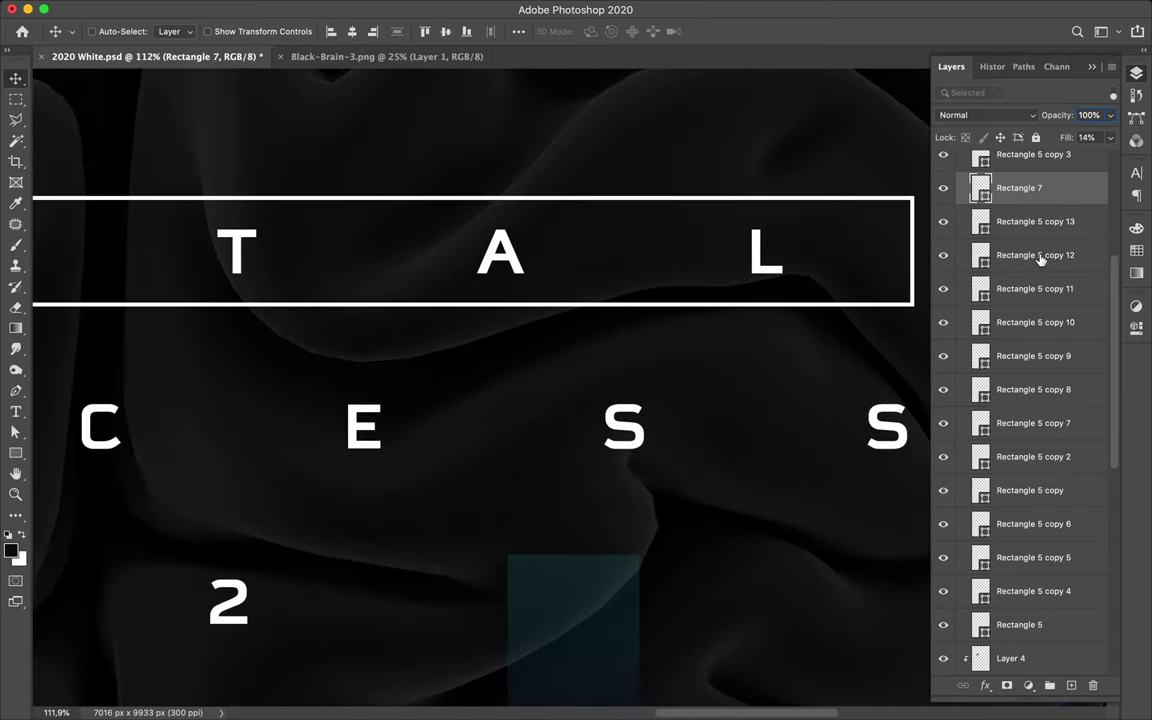
pyautogui.rightClick(1090, 189)
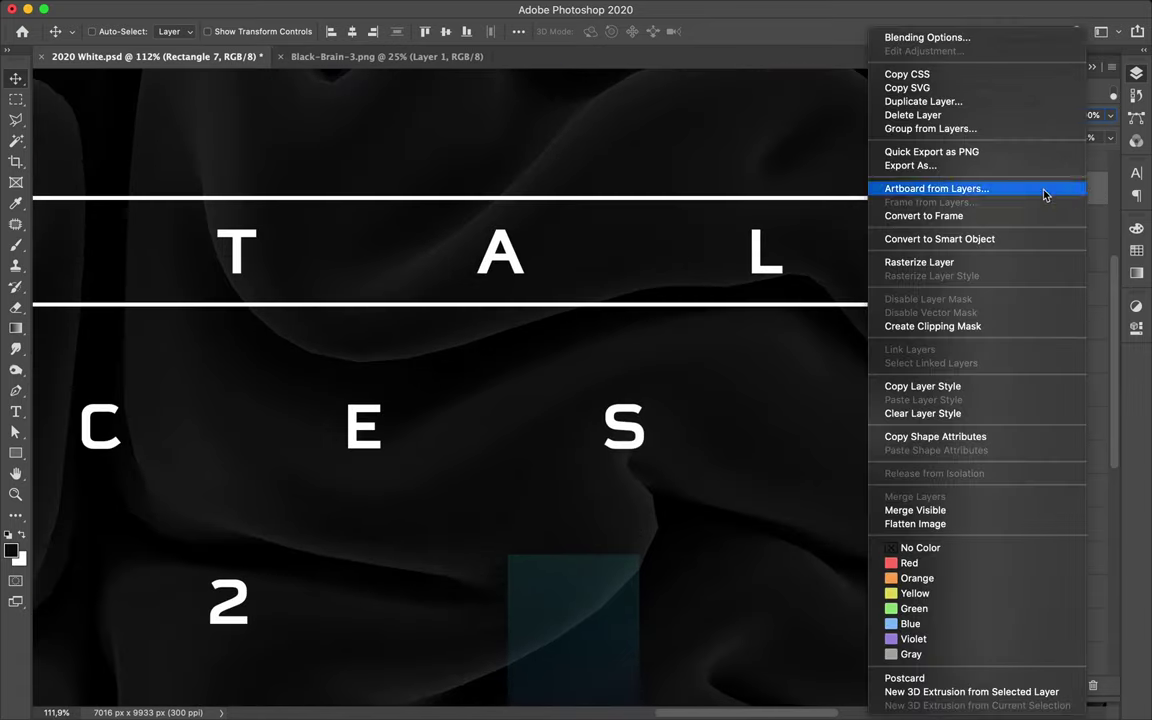
pyautogui.click(959, 263)
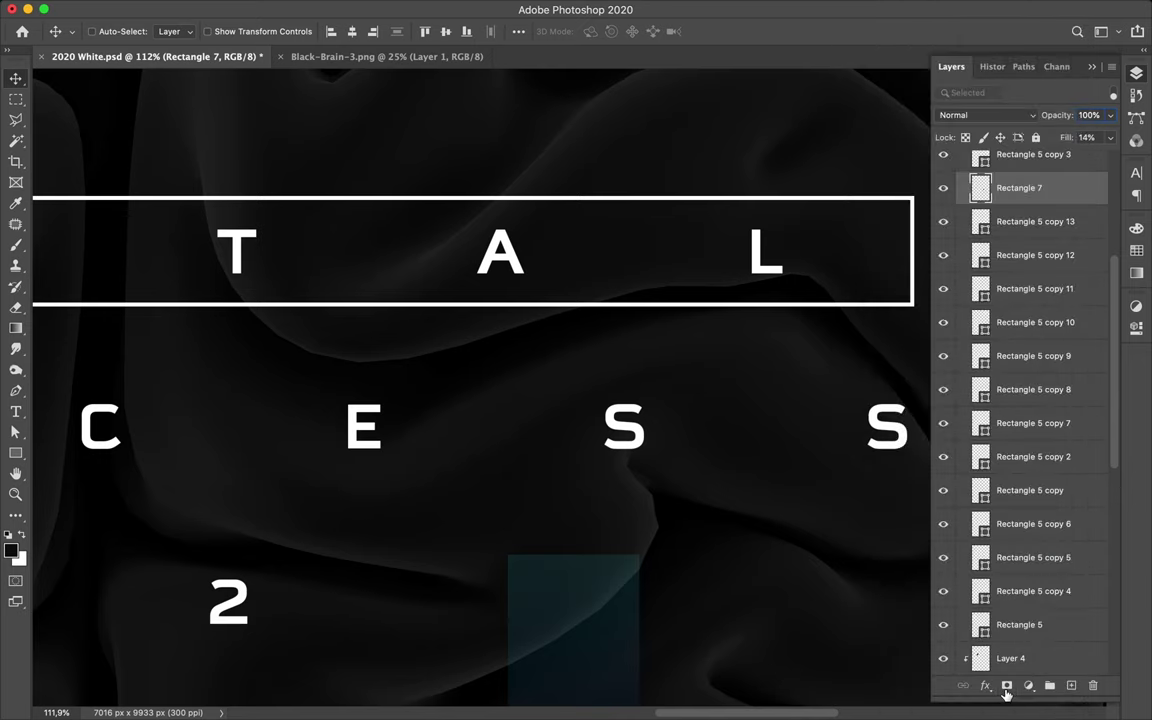
pyautogui.click(1006, 686)
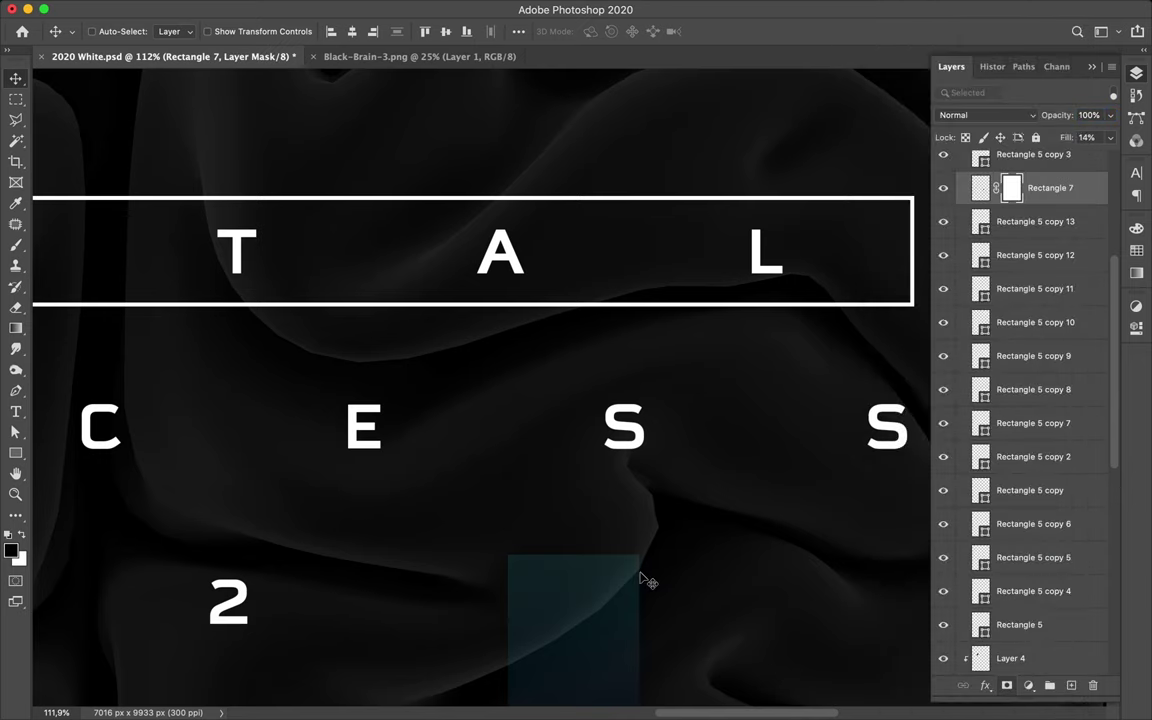
# Step: Start a Pen path at the bar's top-right corner with a point on the fabric fold
pyautogui.scroll(5, 645, 580)
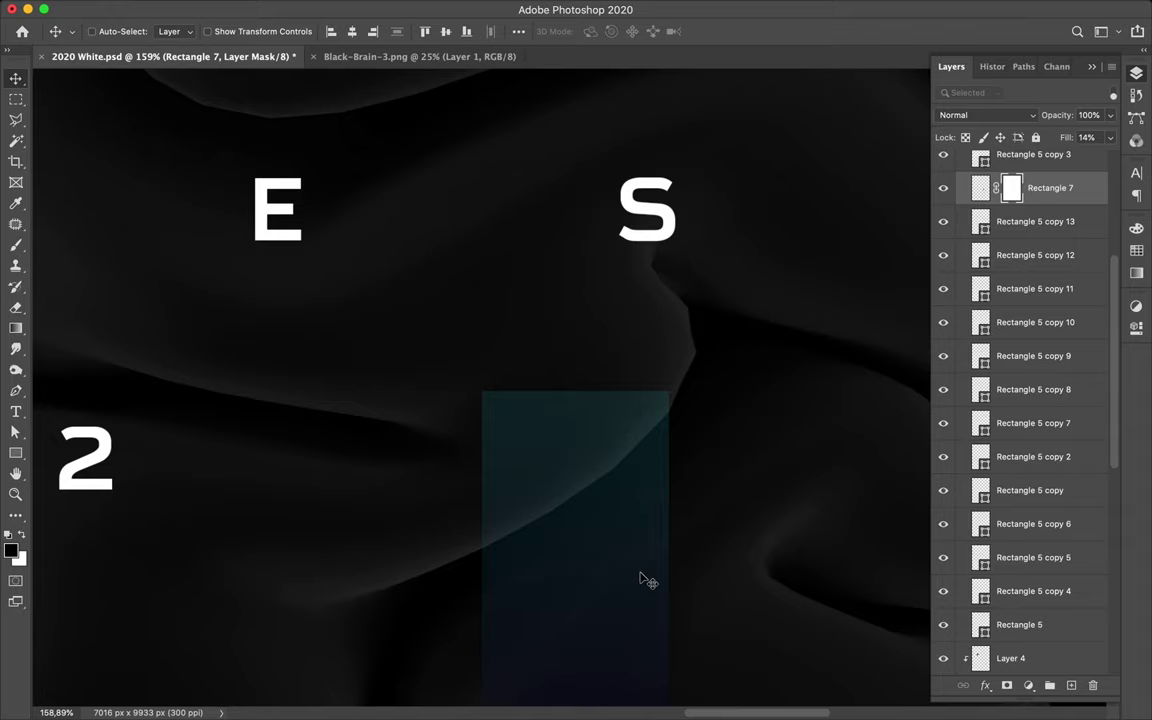
pyautogui.press('p')
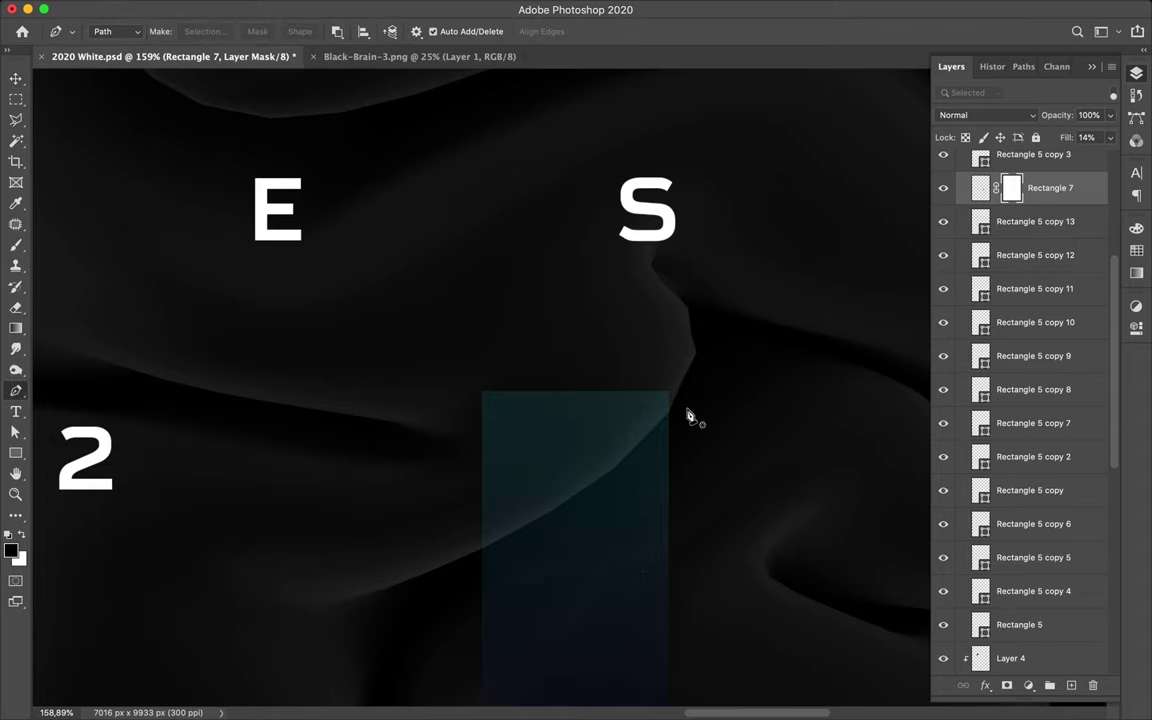
pyautogui.scroll(3, 689, 416)
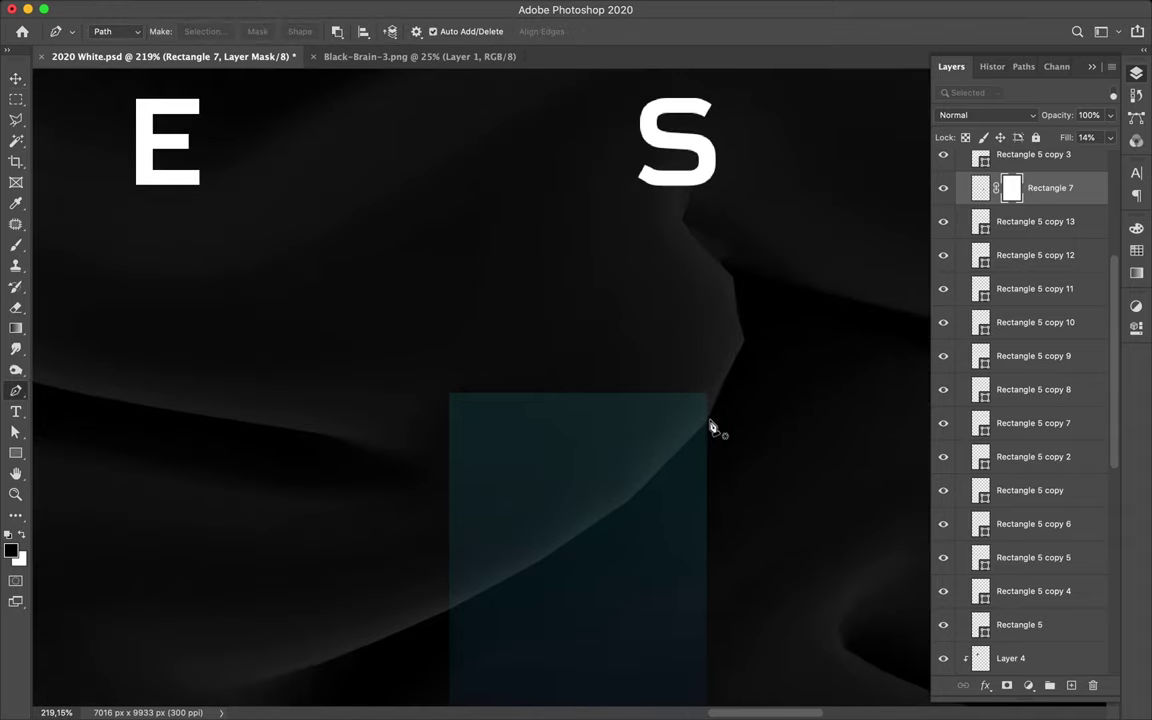
pyautogui.click(708, 421)
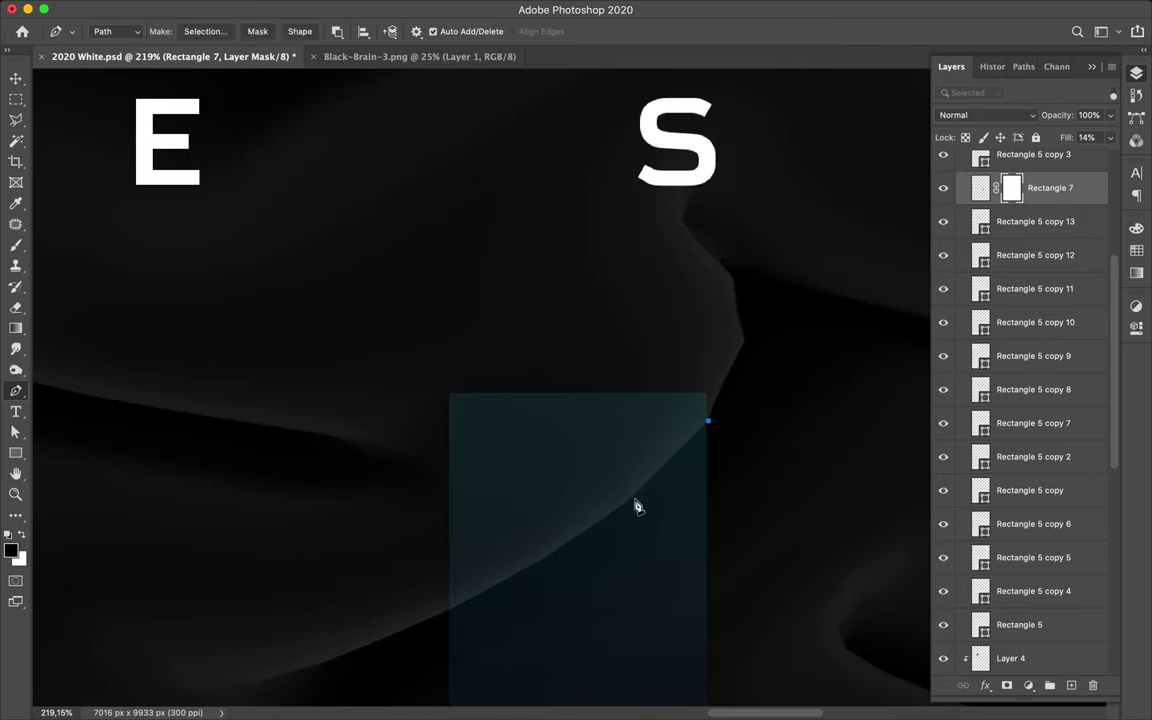
pyautogui.click(635, 501)
pyautogui.press('super+z')
pyautogui.click(631, 501)
pyautogui.press('super+z')
pyautogui.click(630, 501)
# Step: Continue the path down the fold and close it above the bar's top
pyautogui.click(540, 562)
pyautogui.click(439, 615)
pyautogui.click(433, 368)
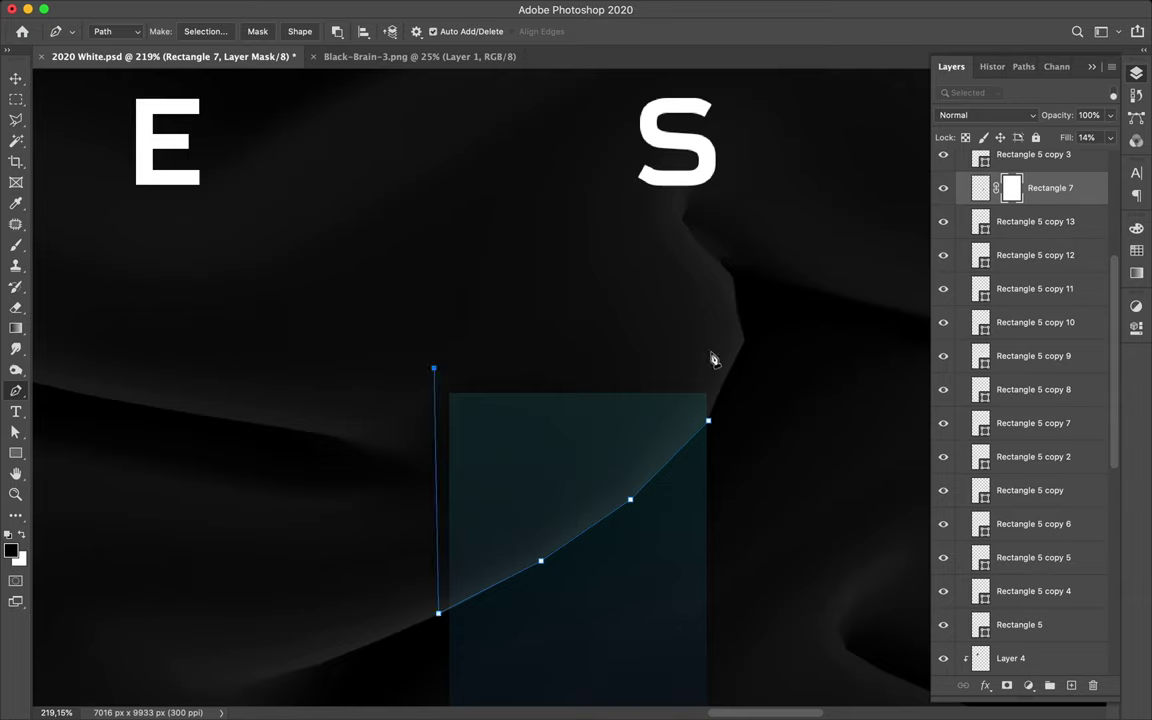
pyautogui.click(710, 353)
pyautogui.click(708, 421)
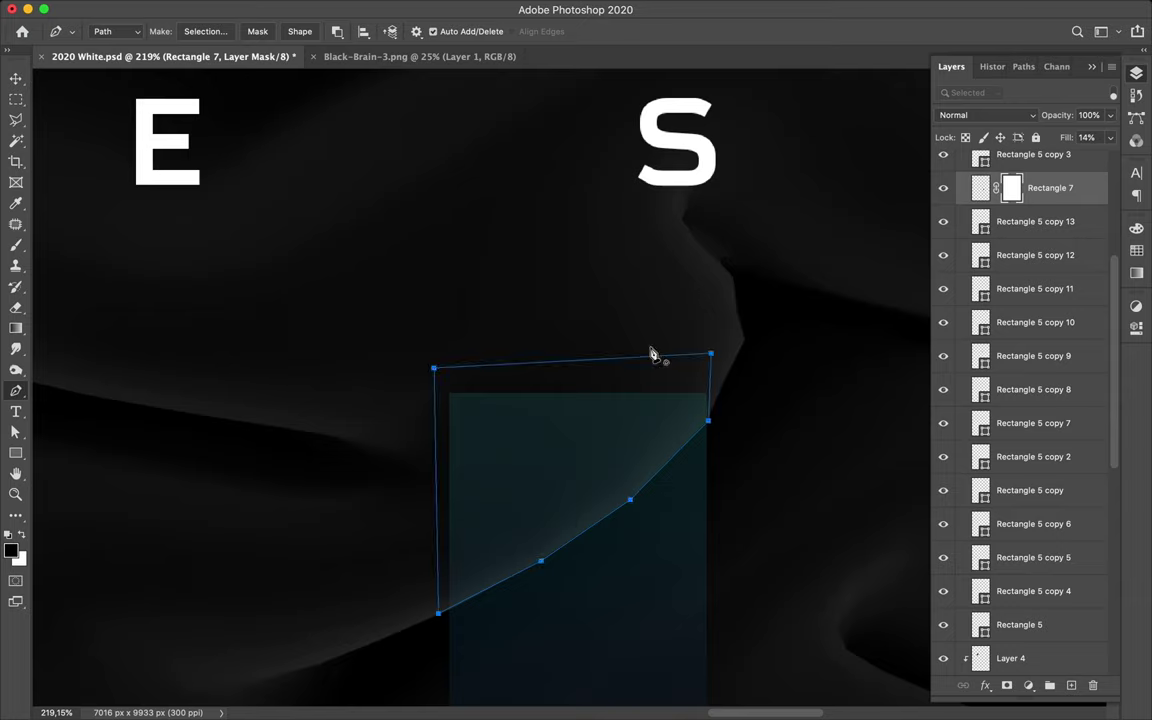
# Step: Convert the path to a 0,5 px feathered selection, paint it black on the mask, and deselect
pyautogui.click(221, 35)
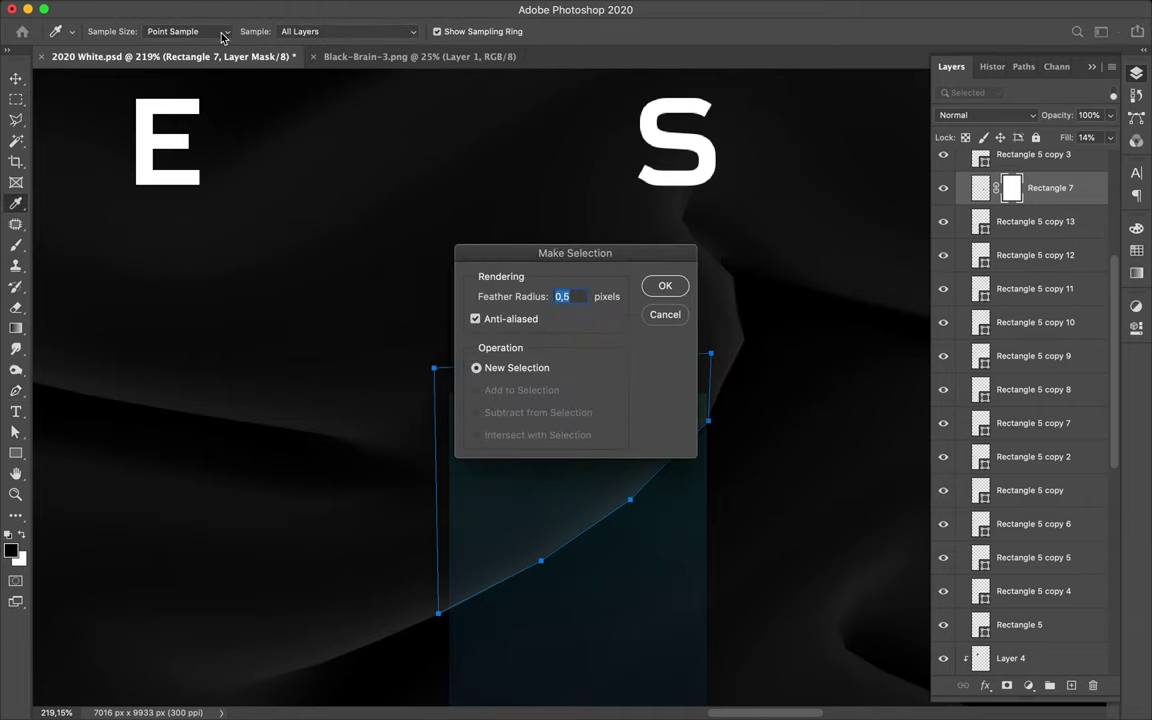
pyautogui.click(670, 287)
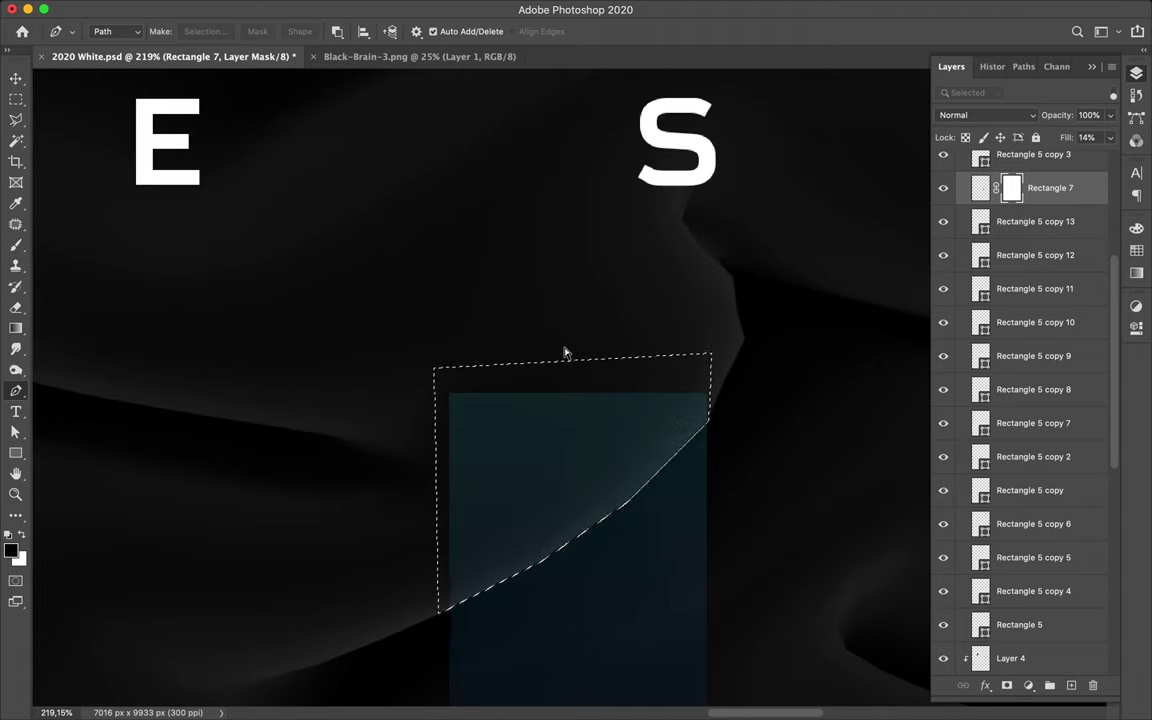
pyautogui.press('b')
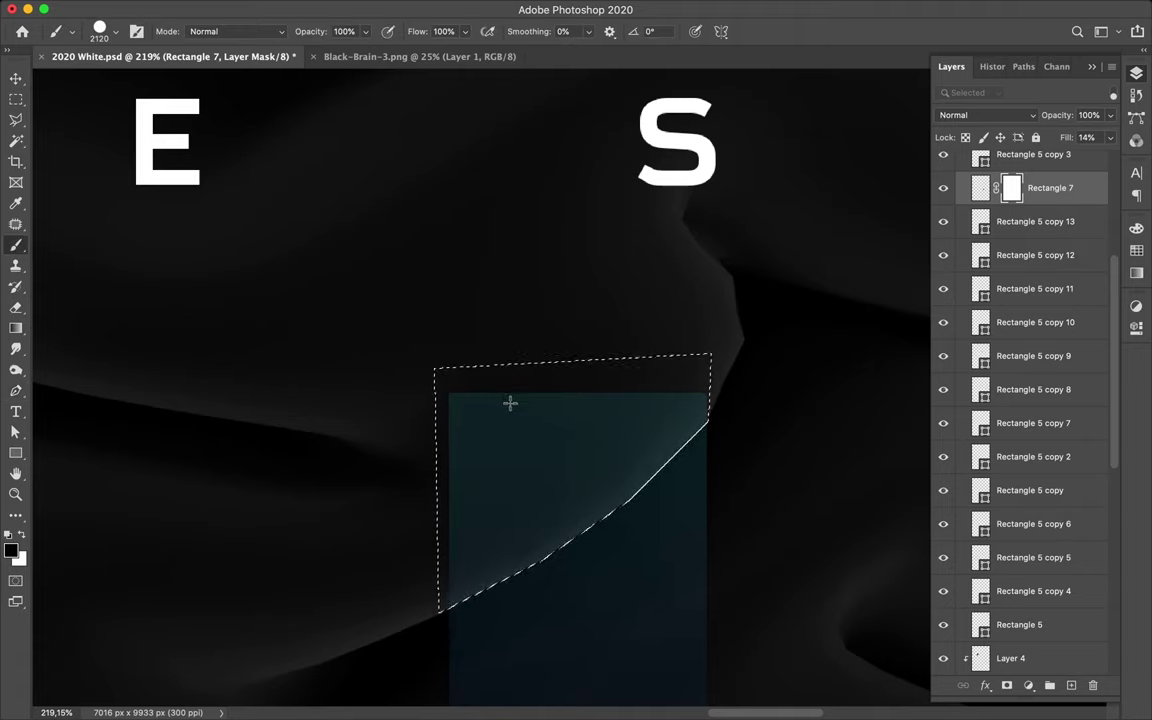
pyautogui.click(476, 489)
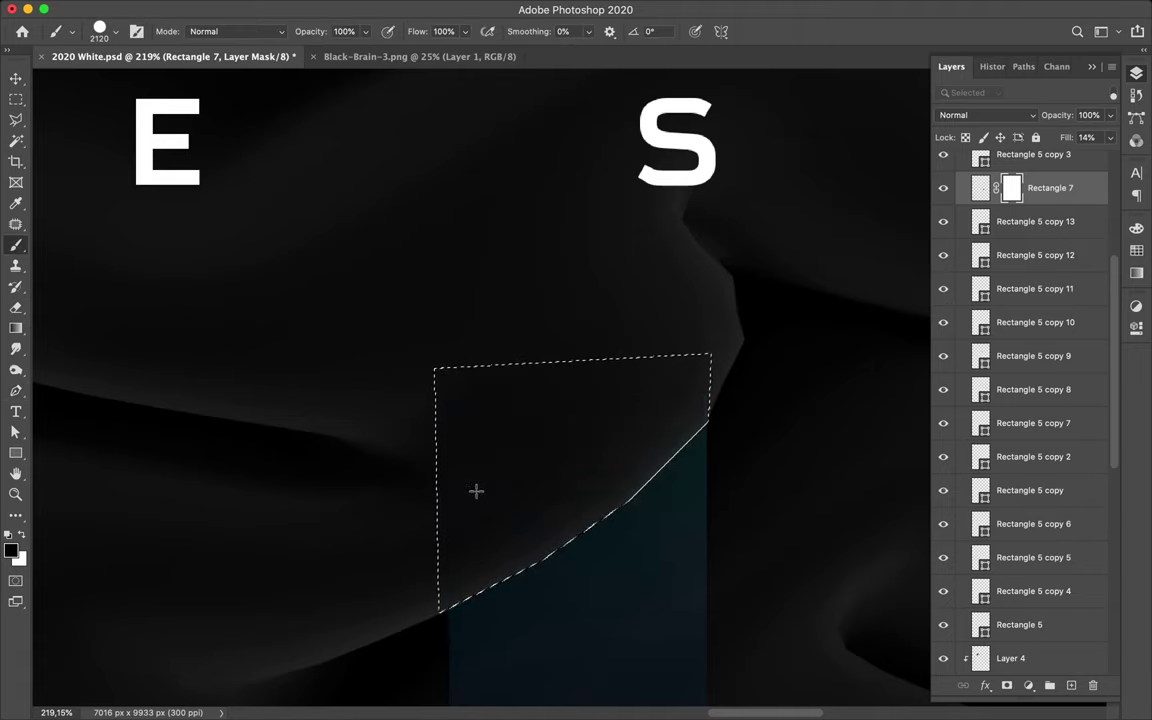
pyautogui.press('m')
pyautogui.click(394, 494)
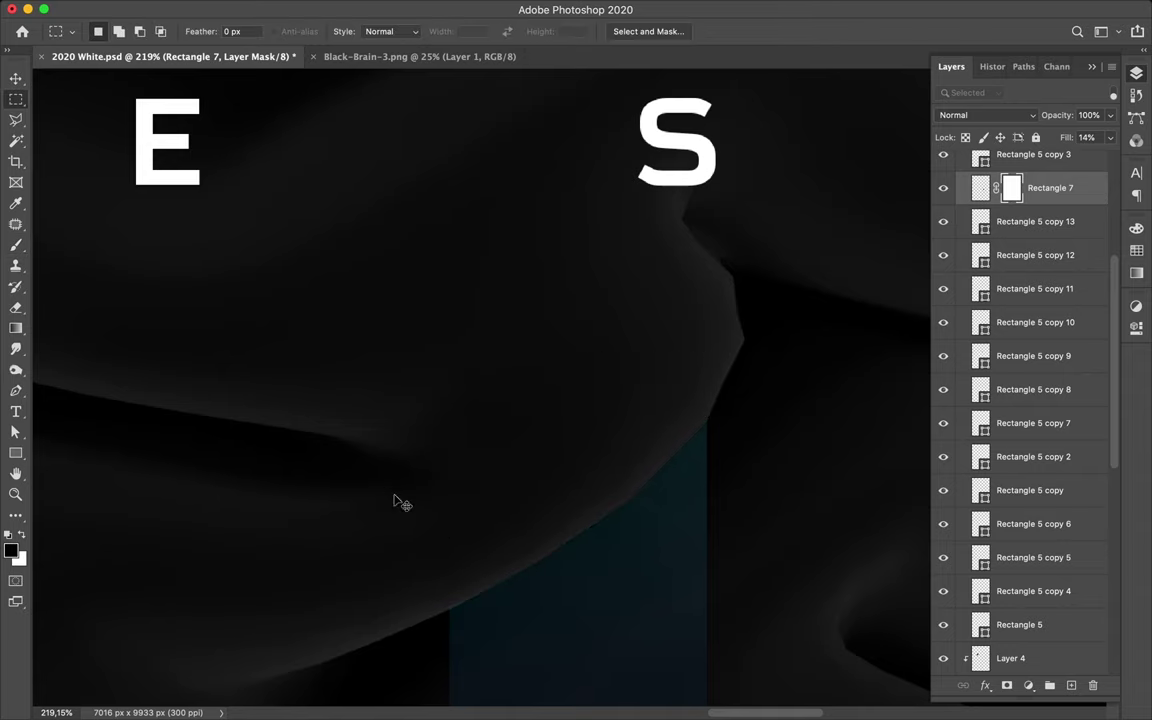
# Step: Raise Rectangle 7's fill from 14% to 100% and add a new Layer 10 above it
pyautogui.press('v')
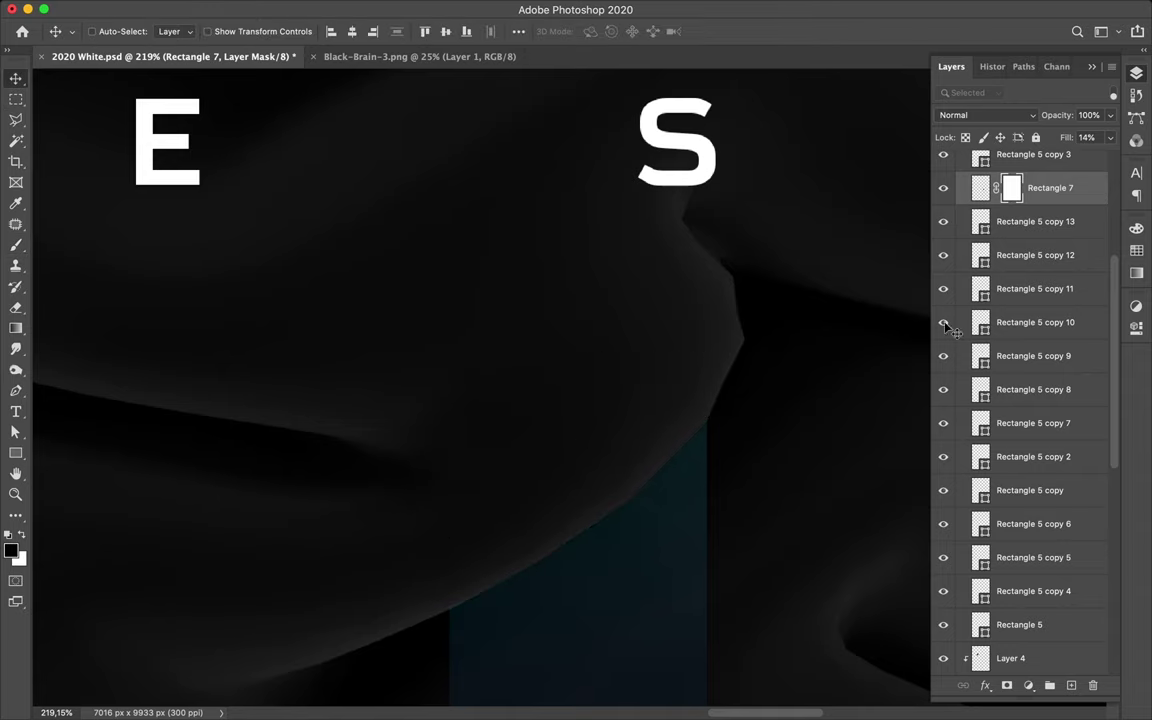
pyautogui.click(1113, 138)
pyautogui.moveTo(1041, 157); pyautogui.dragTo(1136, 162)
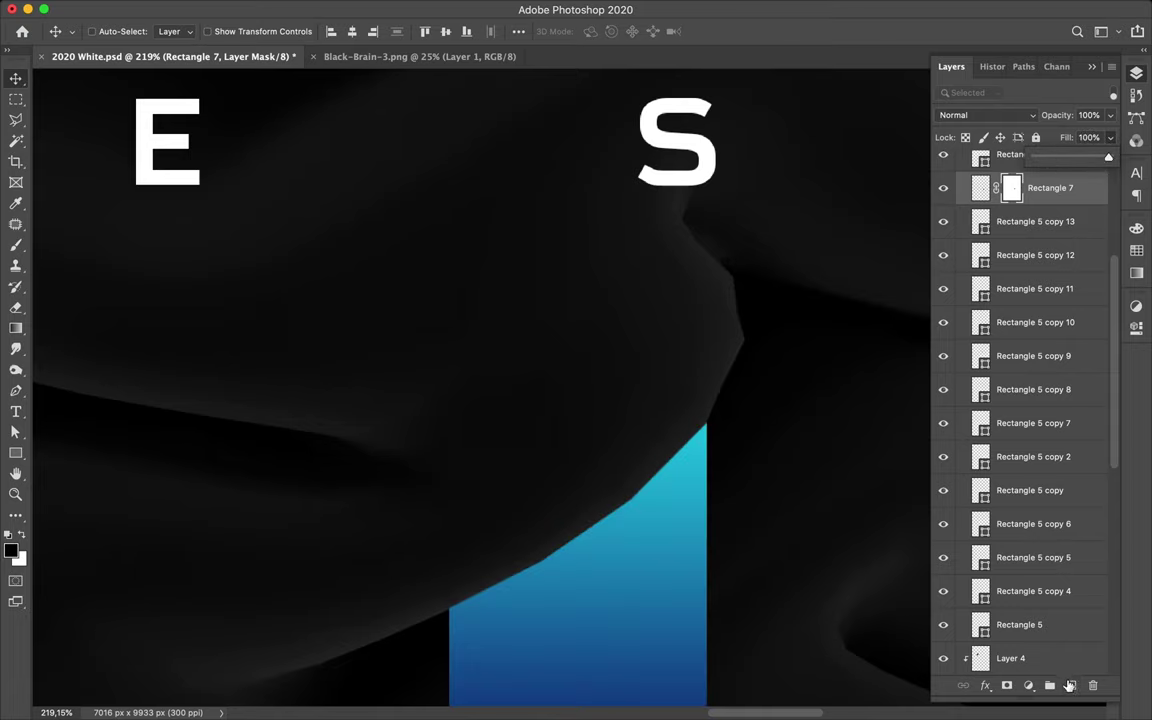
pyautogui.click(1071, 687)
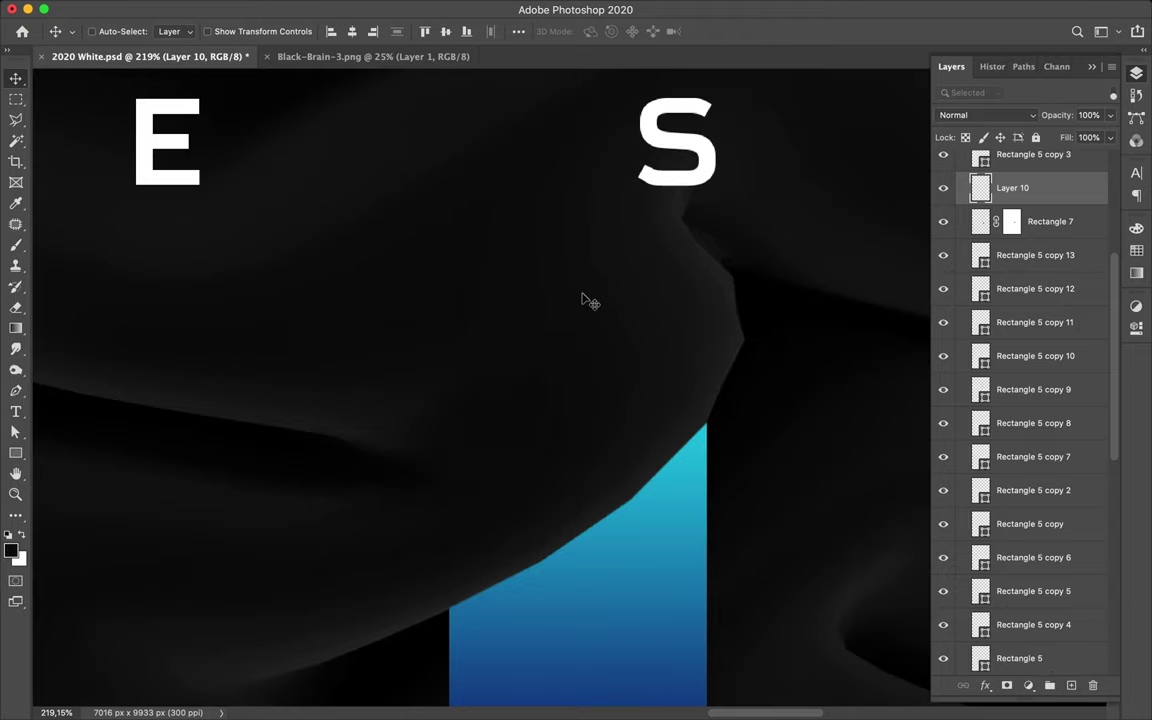
pyautogui.scroll(-3, 590, 301)
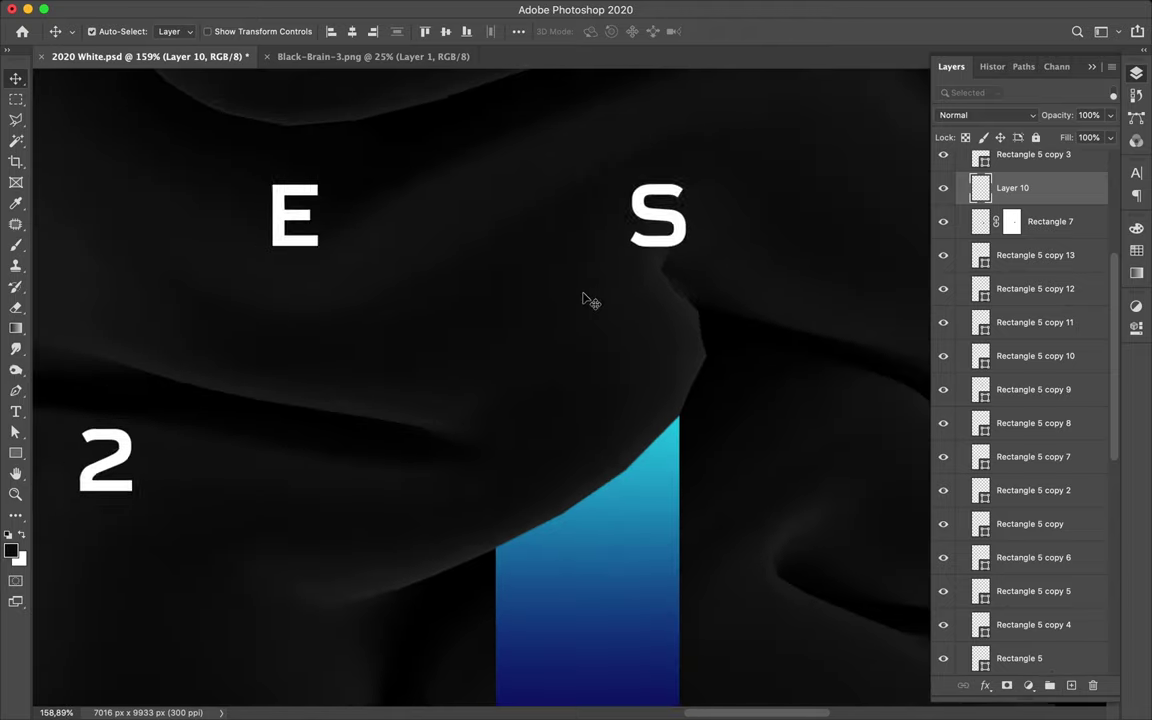
pyautogui.press('super+0')
# Step: Undo a stray black stroke and set the brush to Soft Round at about 508 px
pyautogui.press('b')
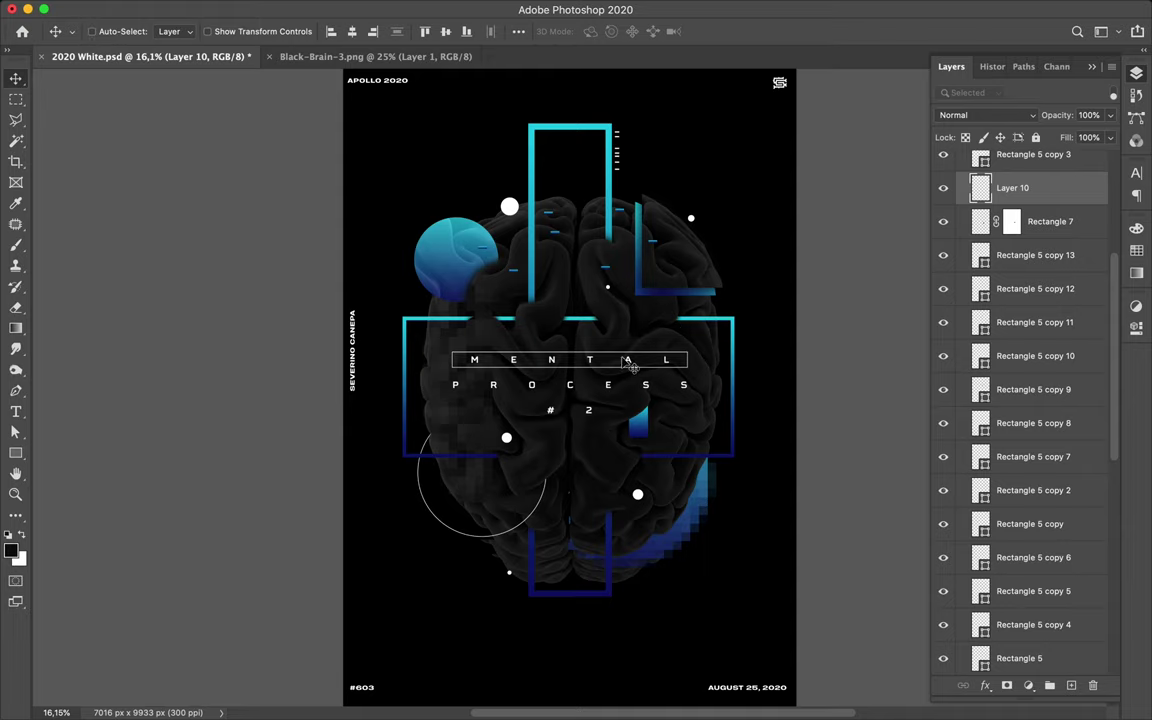
pyautogui.press('b')
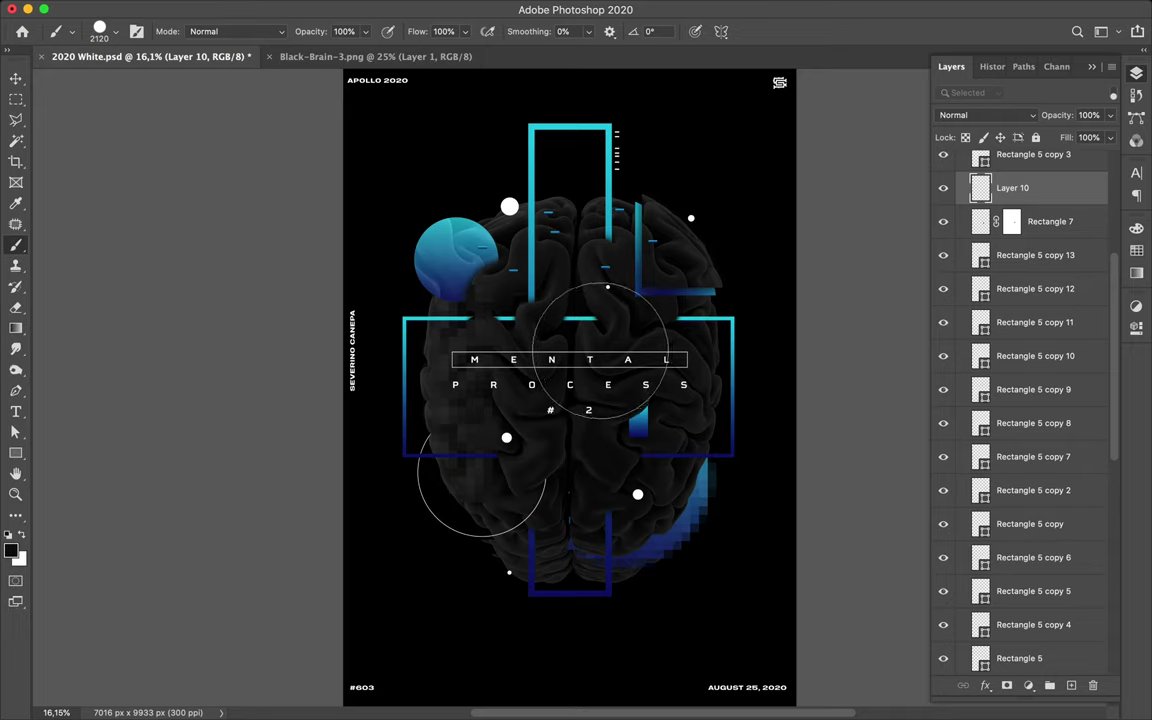
pyautogui.moveTo(640, 375); pyautogui.dragTo(575, 360)
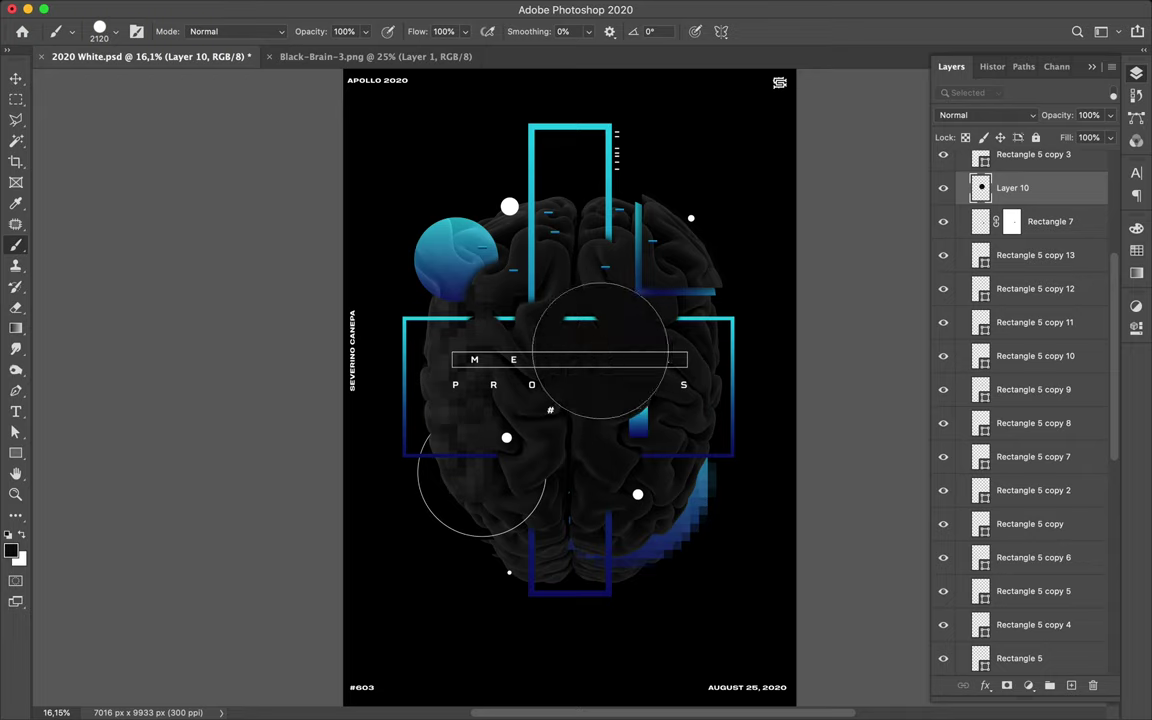
pyautogui.press('super+z')
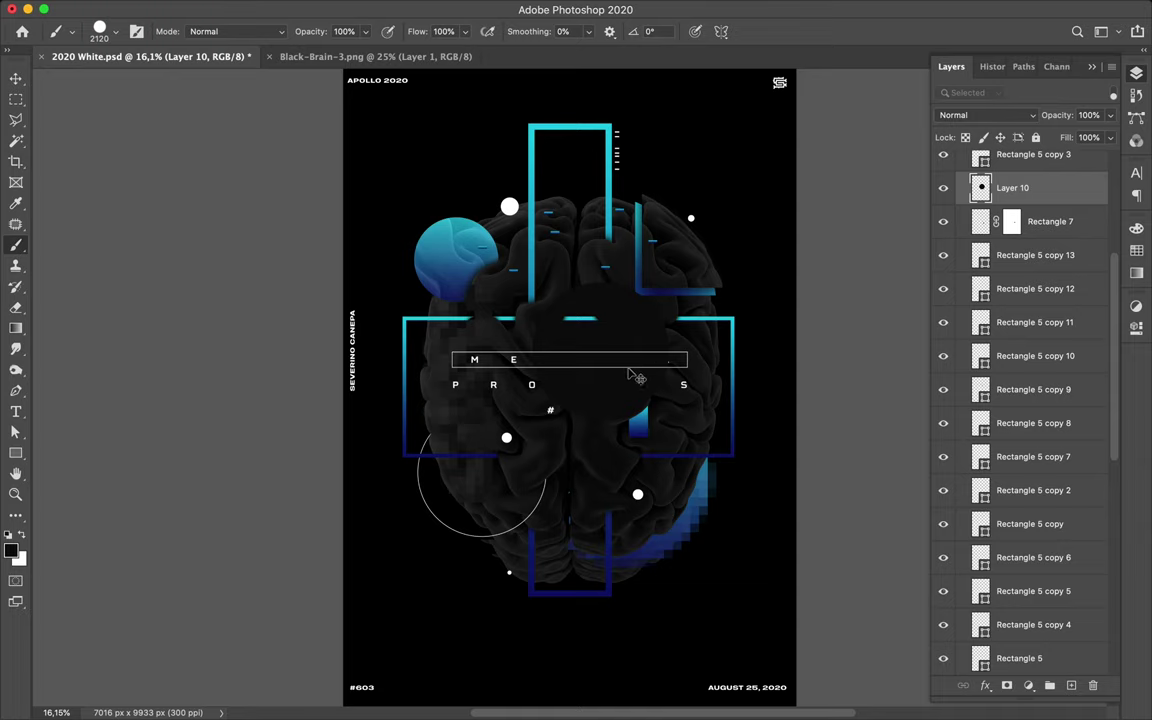
pyautogui.rightClick(566, 352)
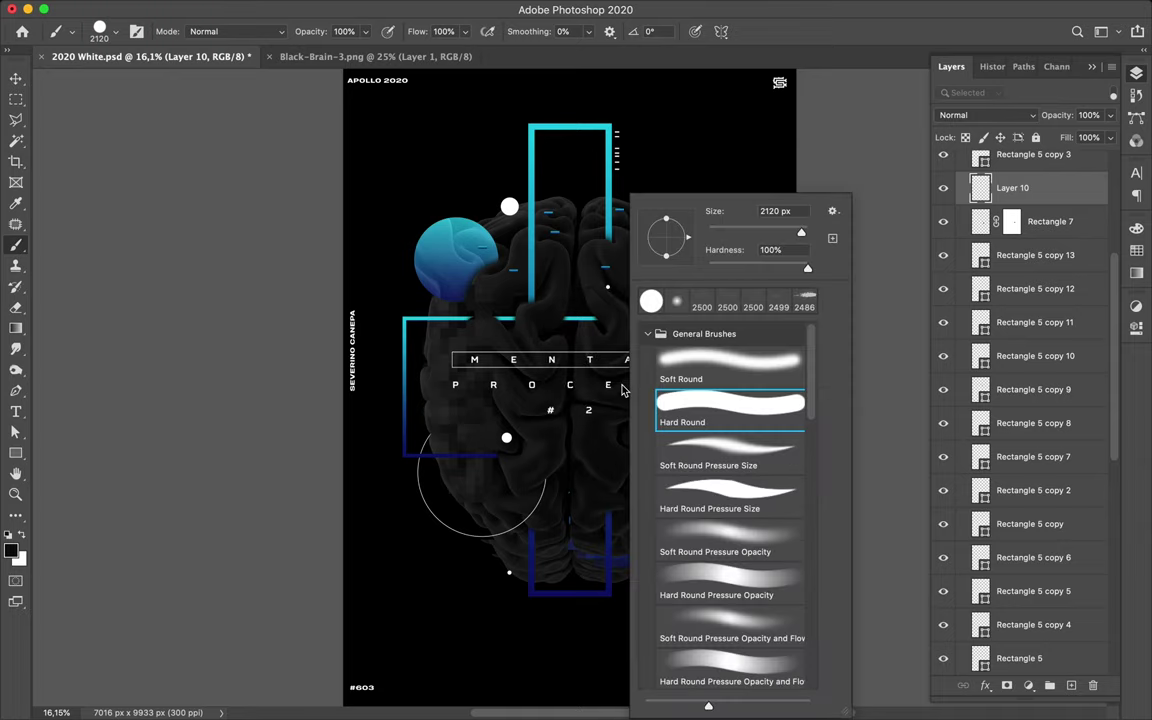
pyautogui.click(726, 369)
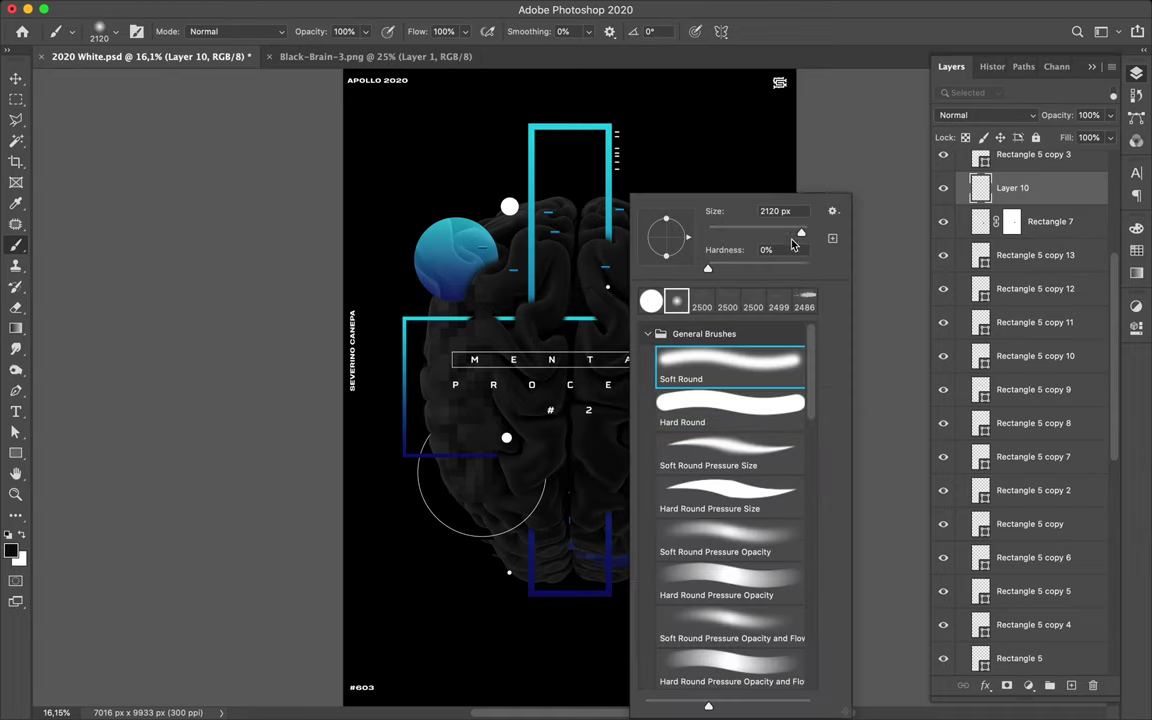
pyautogui.moveTo(801, 235); pyautogui.dragTo(796, 233)
pyautogui.press('Return')
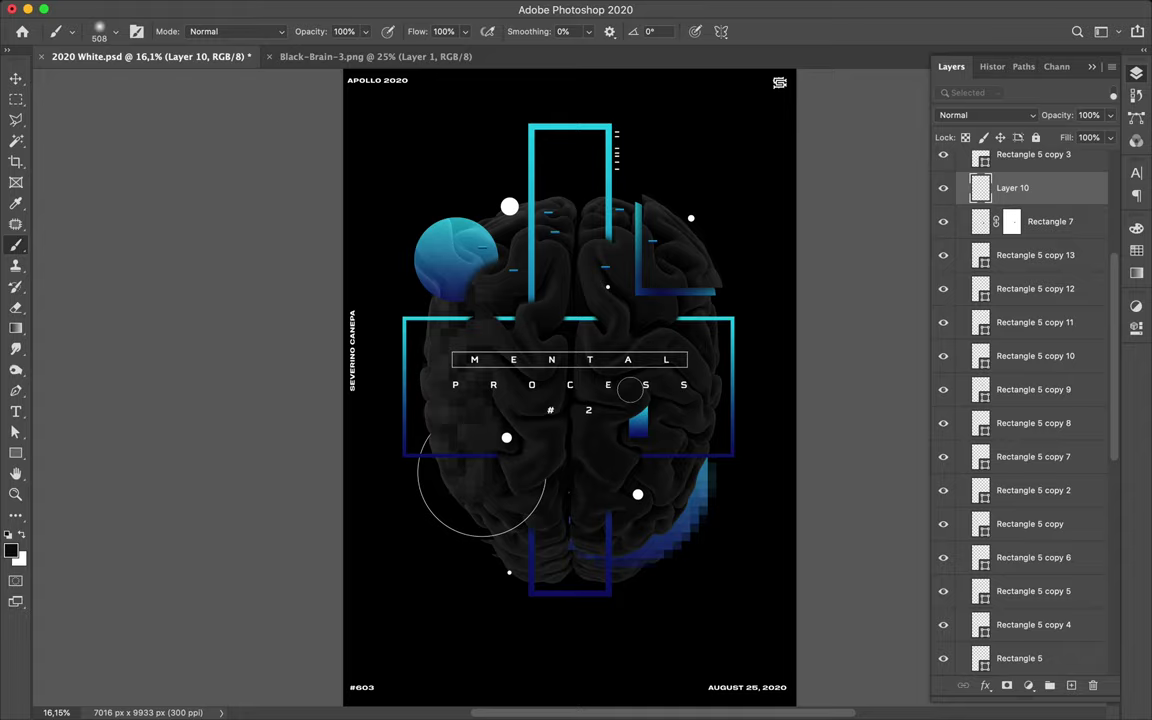
# Step: Clip Layer 10 to Rectangle 7 and fit the whole poster in the window
pyautogui.scroll(5, 630, 390)
pyautogui.hscroll(4, 630, 390)
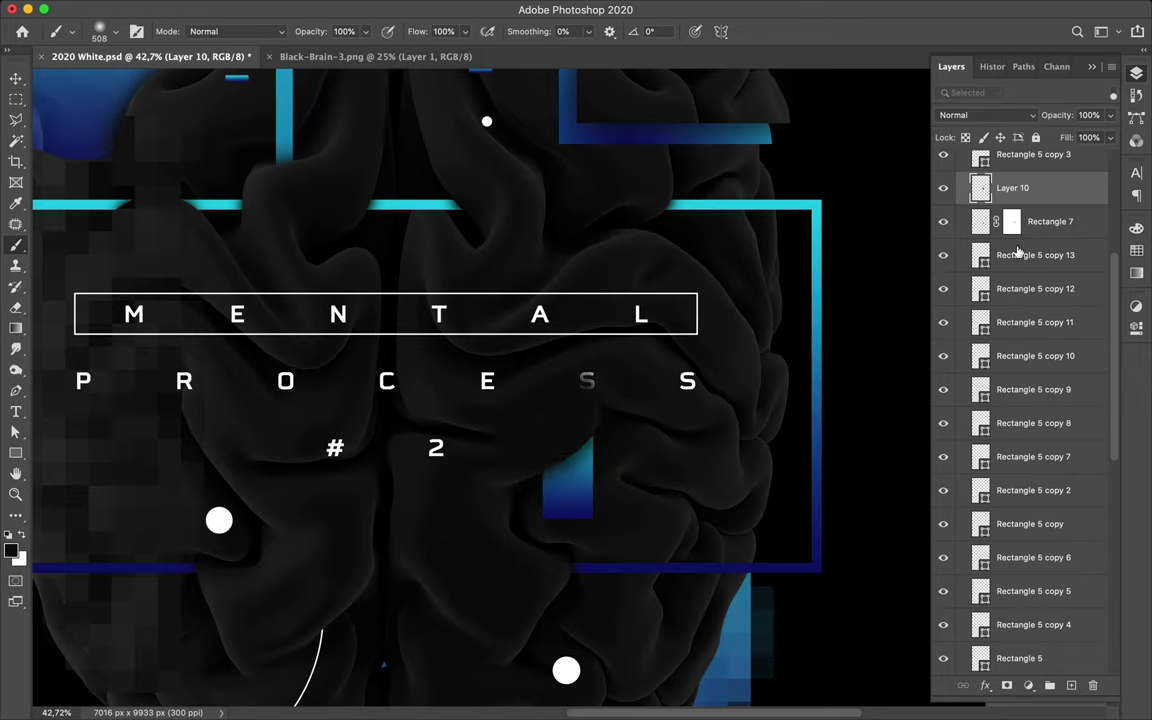
pyautogui.keyDown('alt'); pyautogui.click(1028, 197); pyautogui.keyUp('alt')
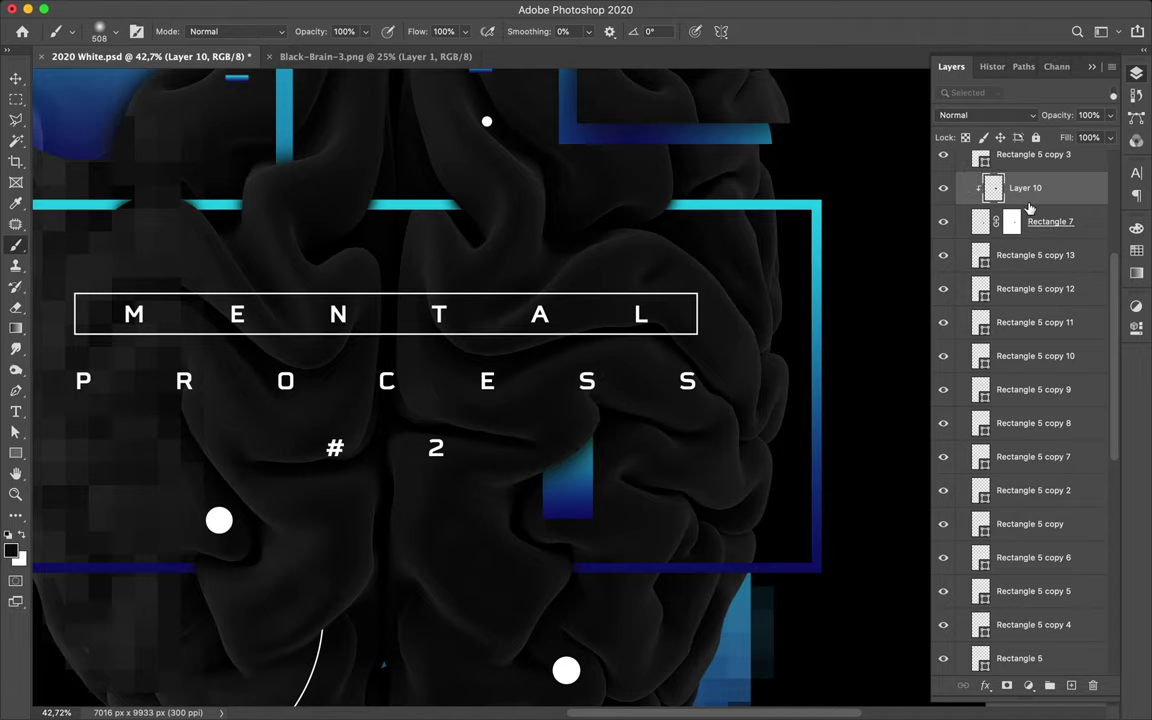
pyautogui.press('super+0')
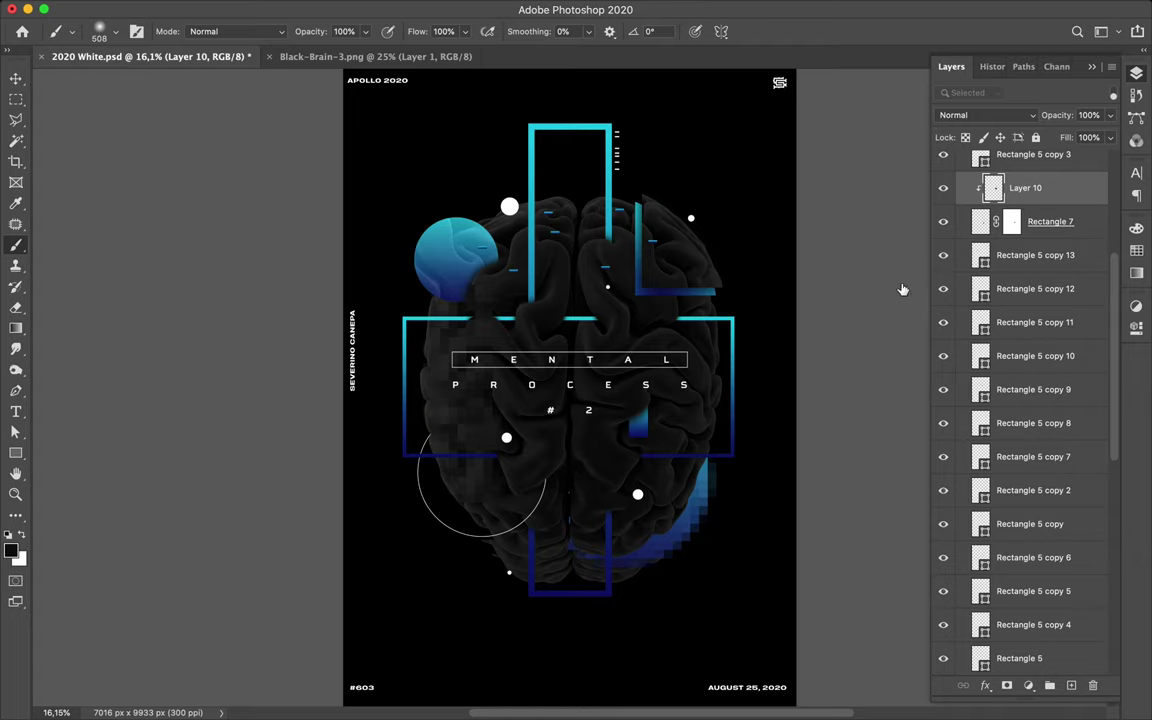
pyautogui.scroll(5, 513, 366)
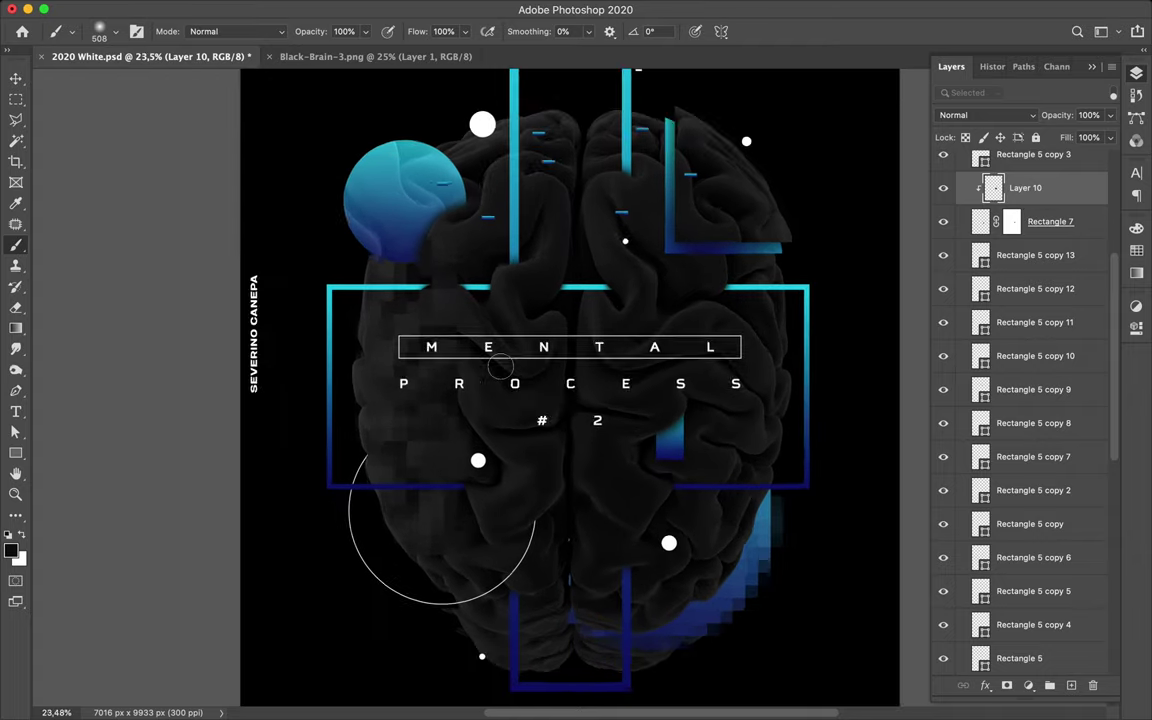
pyautogui.scroll(-4, 500, 367)
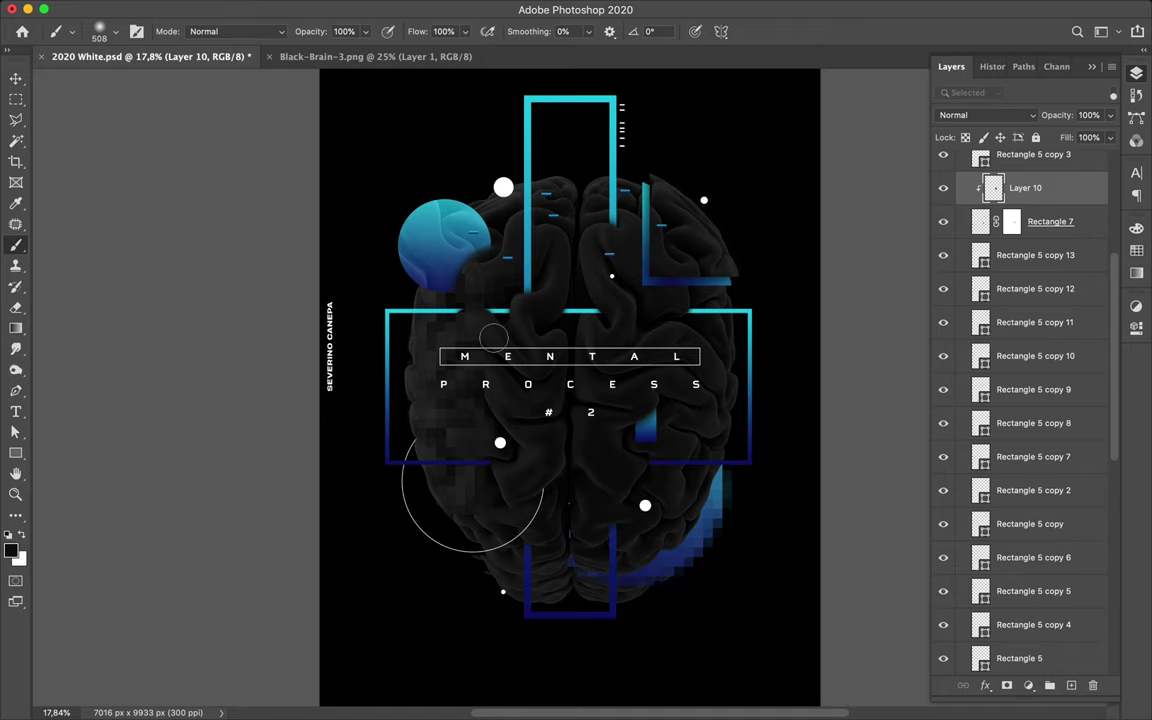
pyautogui.press('v')
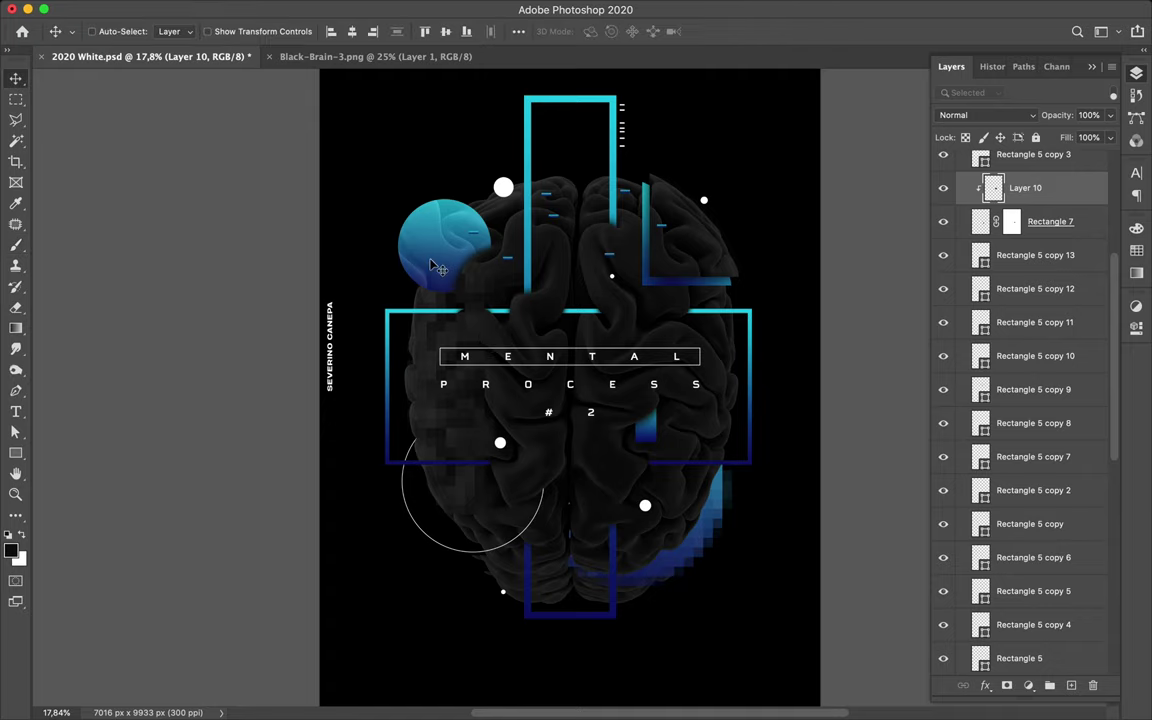
pyautogui.click(432, 264)
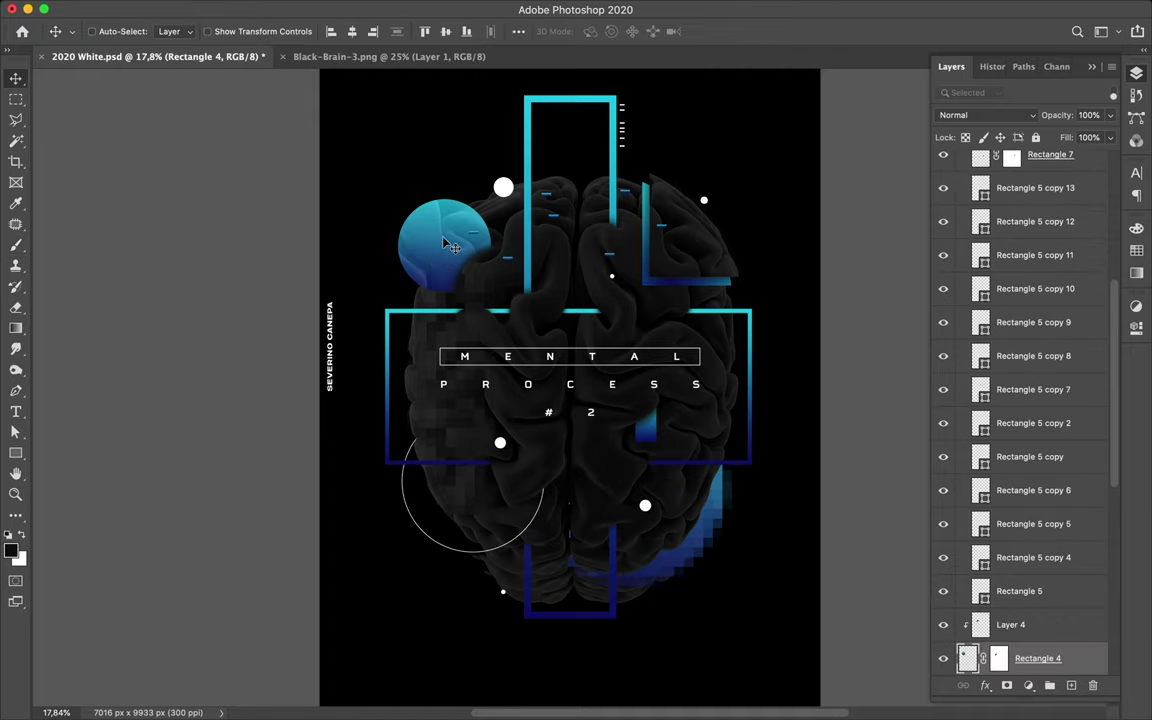
pyautogui.moveTo(436, 257); pyautogui.dragTo(437, 257)
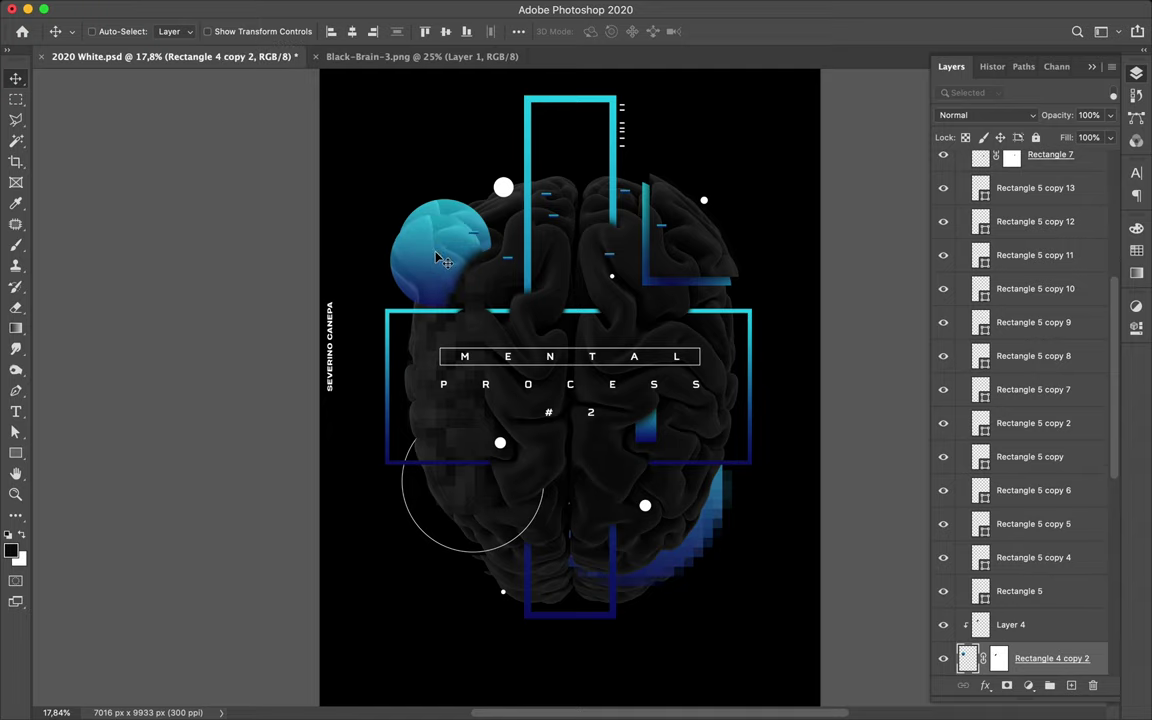
pyautogui.press('super+z')
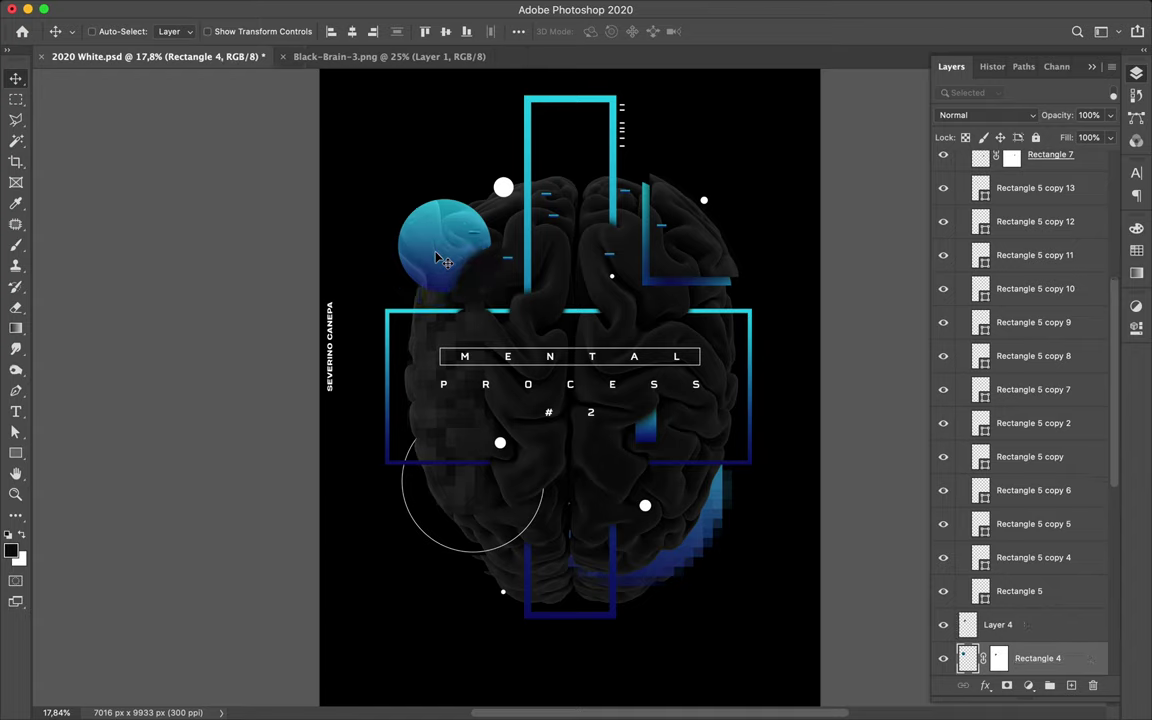
pyautogui.press('u')
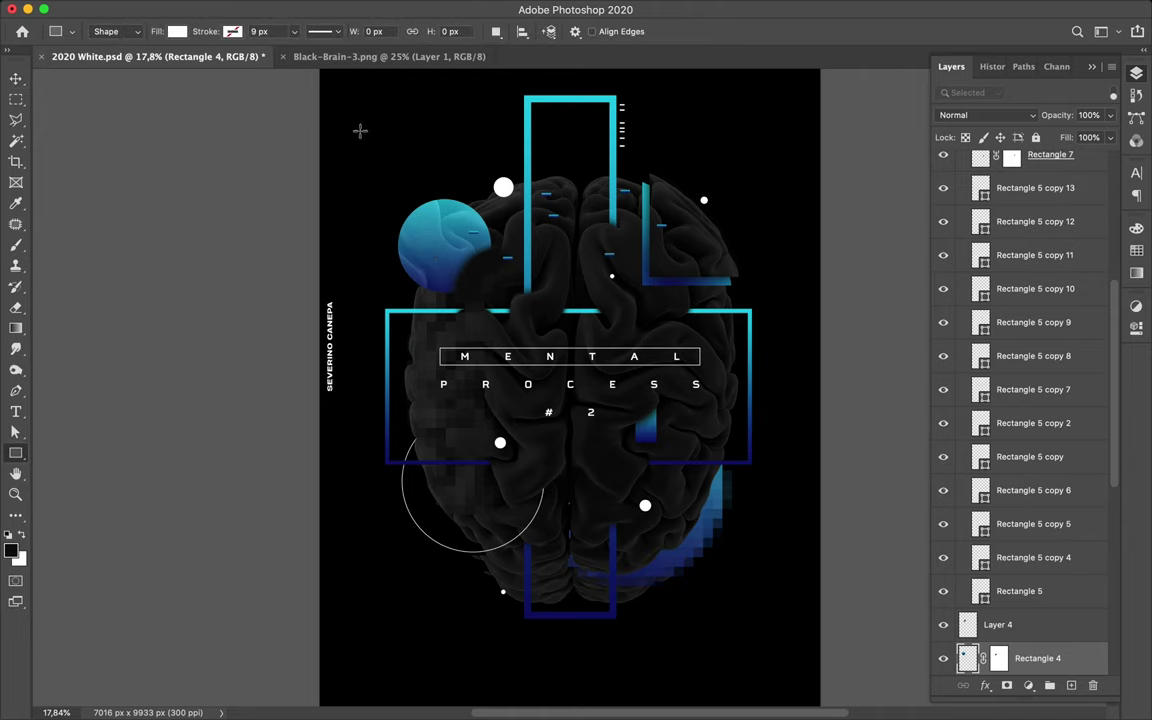
# Step: Draw a black-gradient-filled rectangle over the poster's upper left
pyautogui.click(182, 36)
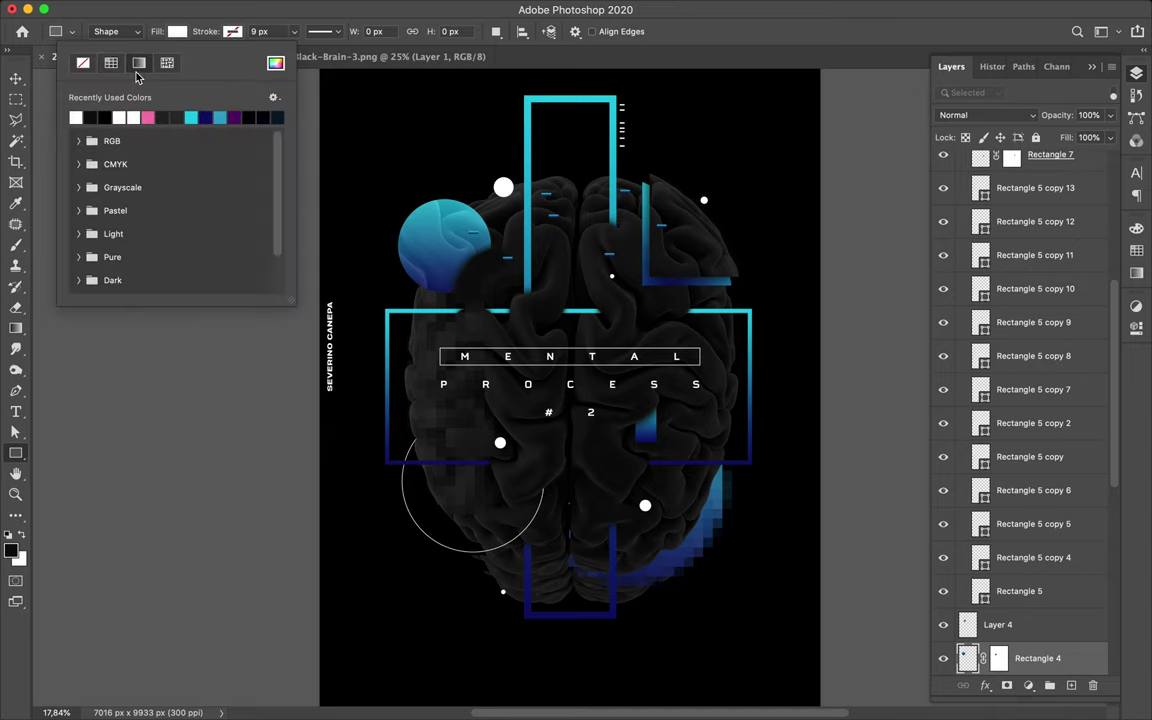
pyautogui.click(139, 66)
pyautogui.click(90, 117)
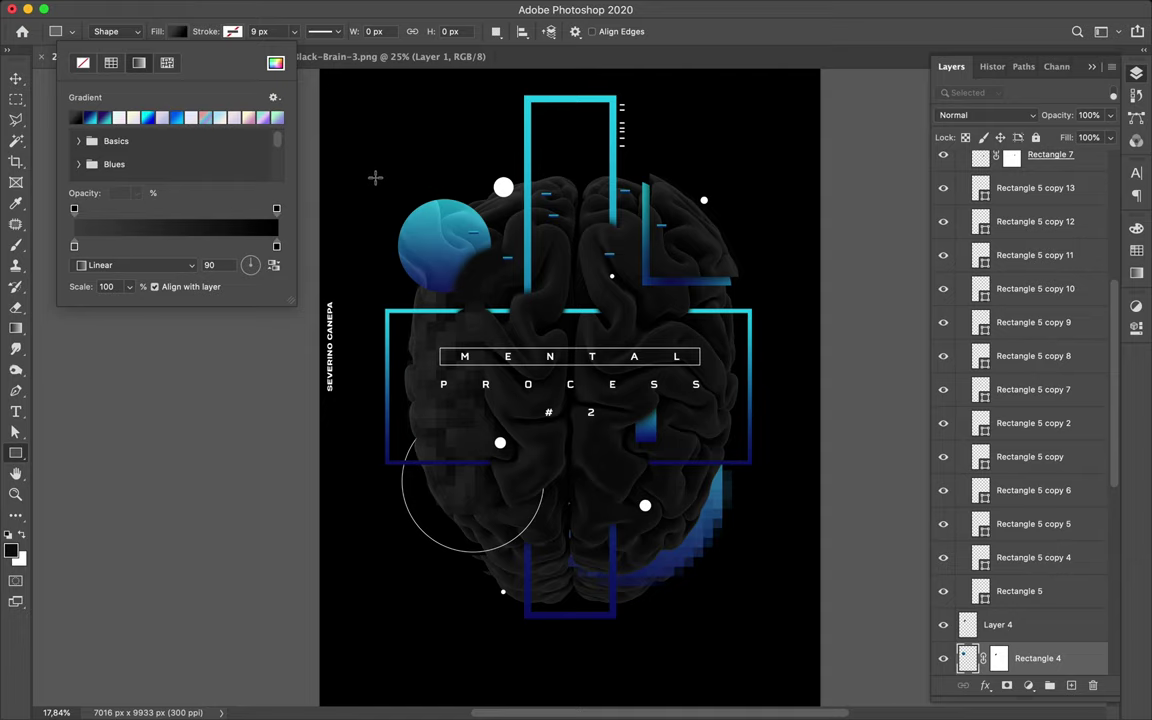
pyautogui.moveTo(374, 175); pyautogui.dragTo(562, 342)
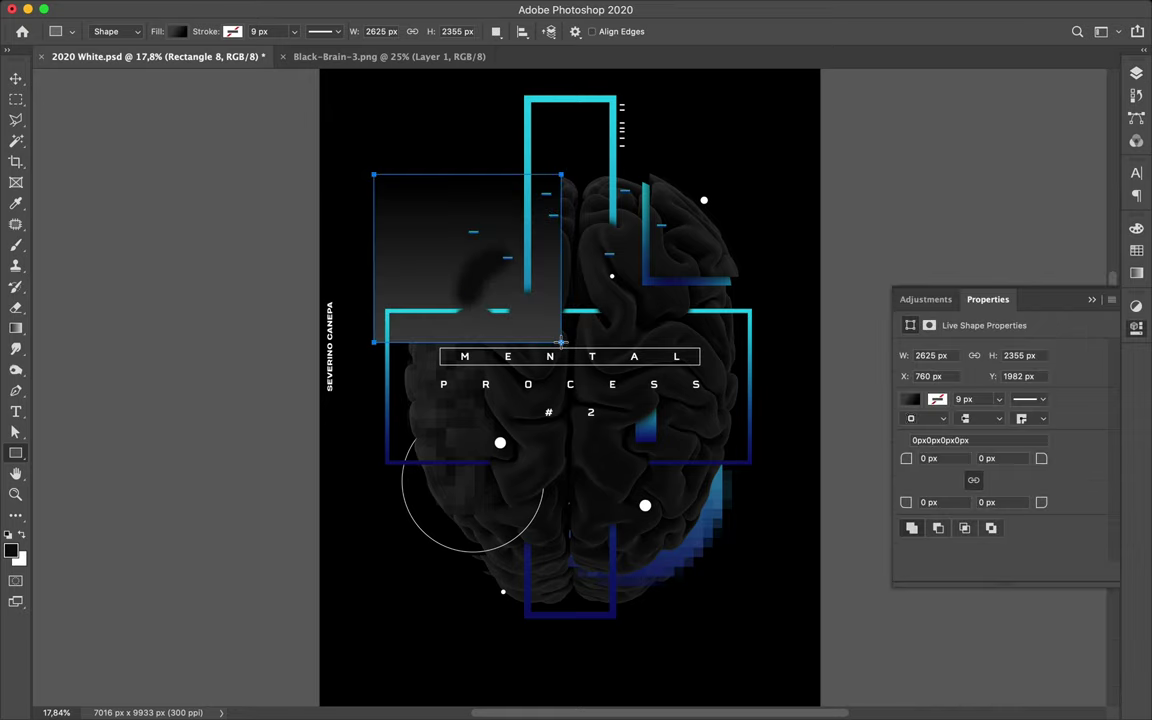
# Step: Clip Layer 4 to Rectangle 4 and move Rectangle 8 to just above Rectangle 1
pyautogui.press('a')
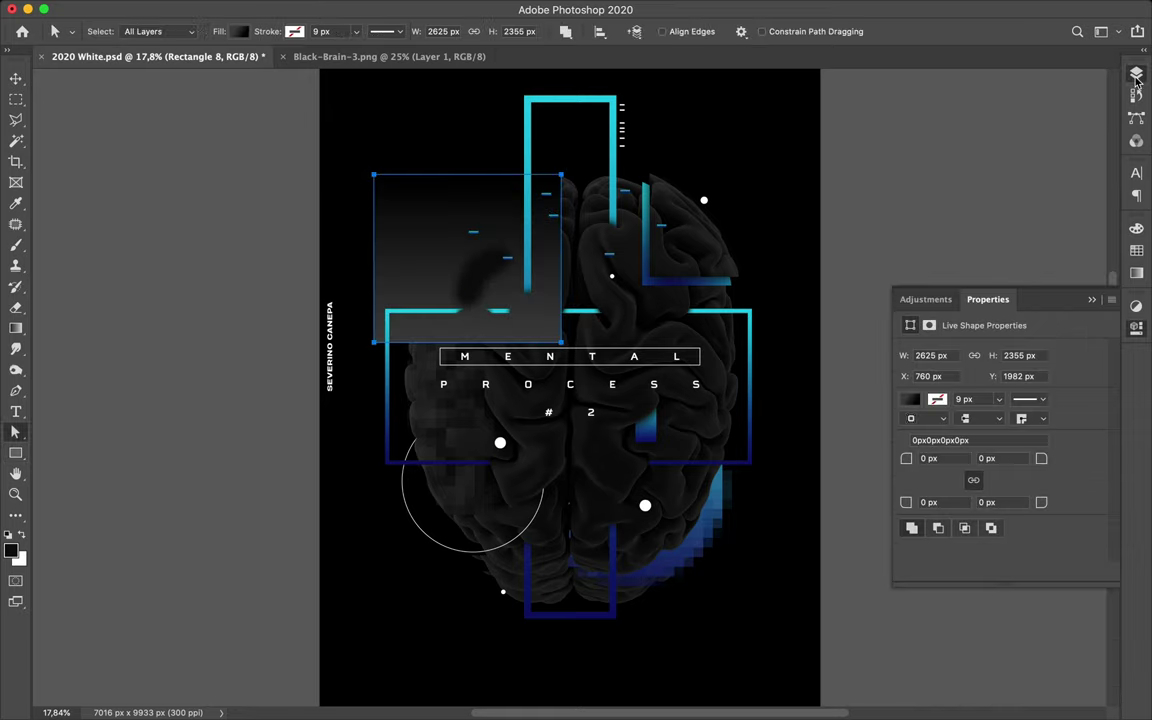
pyautogui.click(1137, 77)
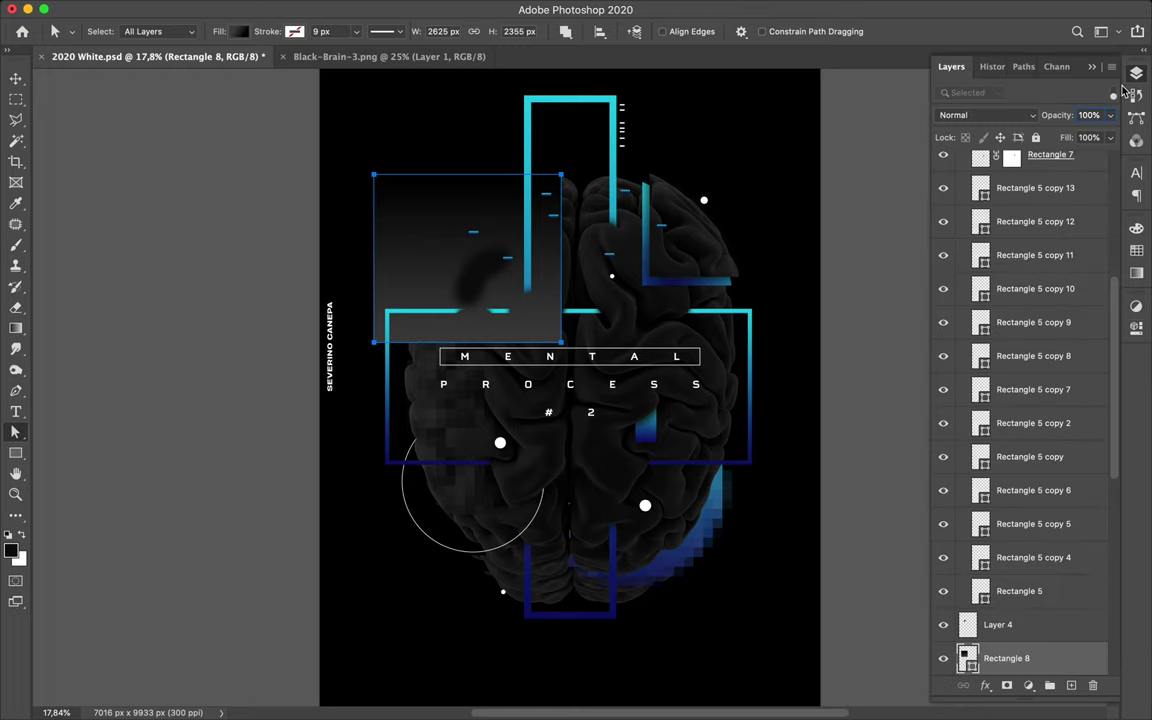
pyautogui.scroll(-5, 1049, 461)
pyautogui.moveTo(1008, 431); pyautogui.dragTo(1033, 533)
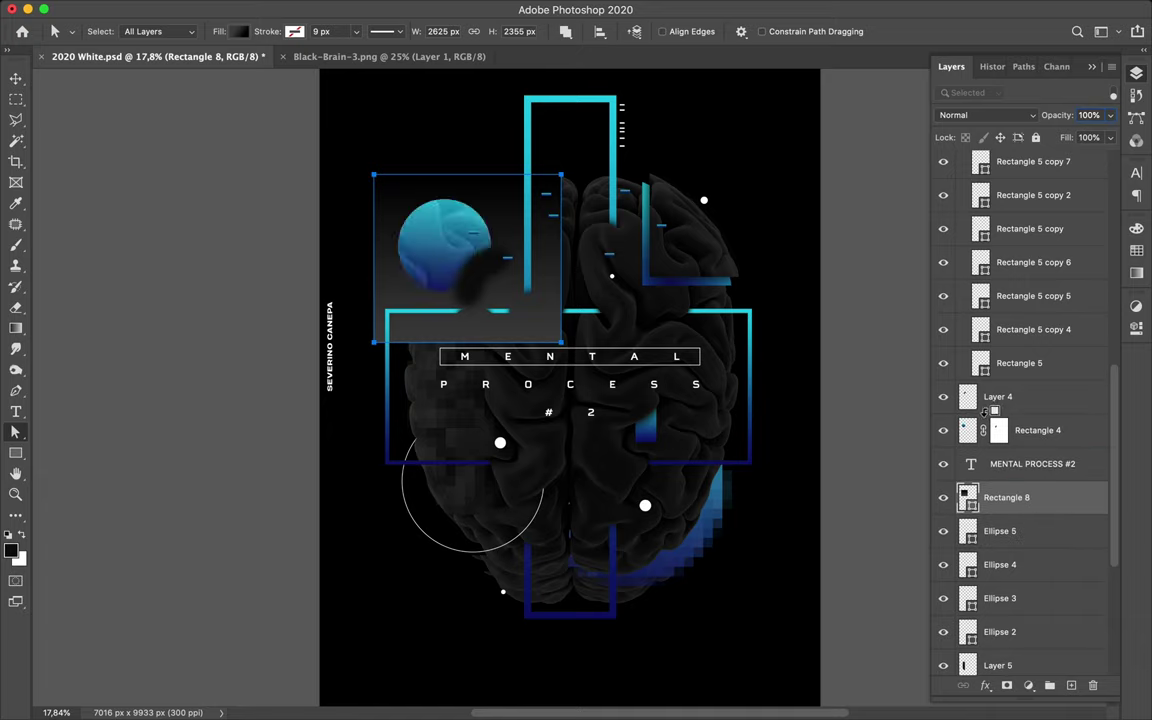
pyautogui.keyDown('alt'); pyautogui.click(985, 411); pyautogui.keyUp('alt')
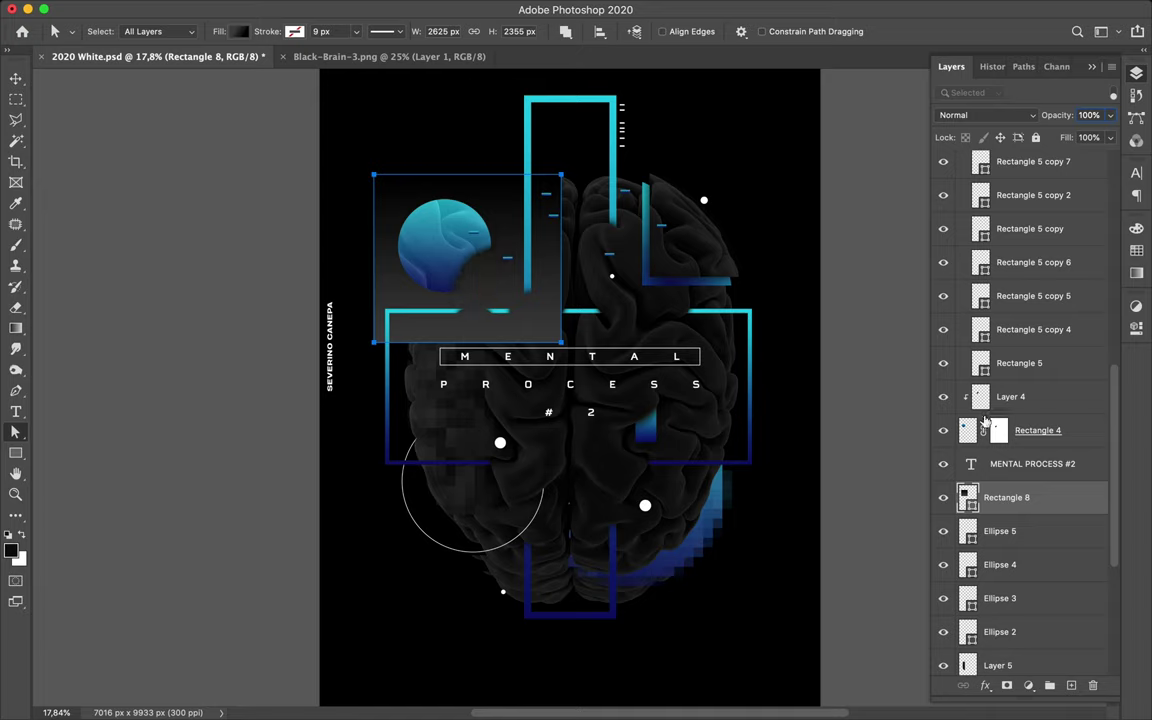
pyautogui.moveTo(1031, 501); pyautogui.dragTo(1036, 655)
pyautogui.scroll(-5, 1010, 495)
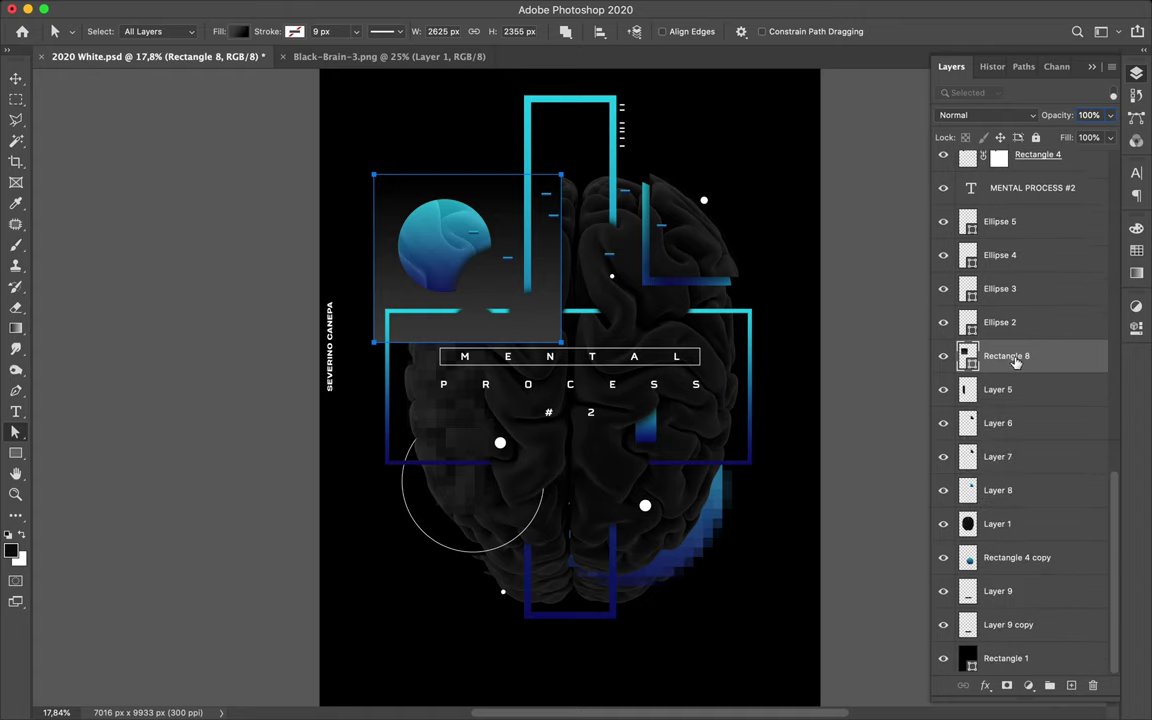
pyautogui.moveTo(1021, 345); pyautogui.dragTo(1025, 653)
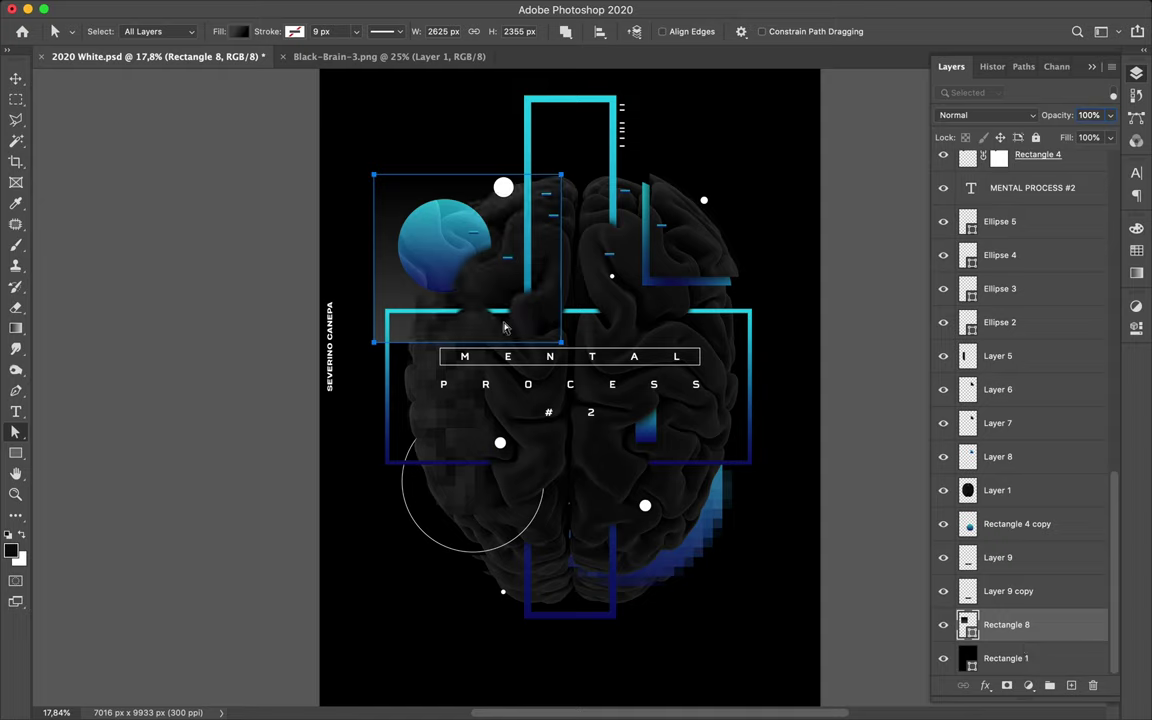
pyautogui.press('super+t')
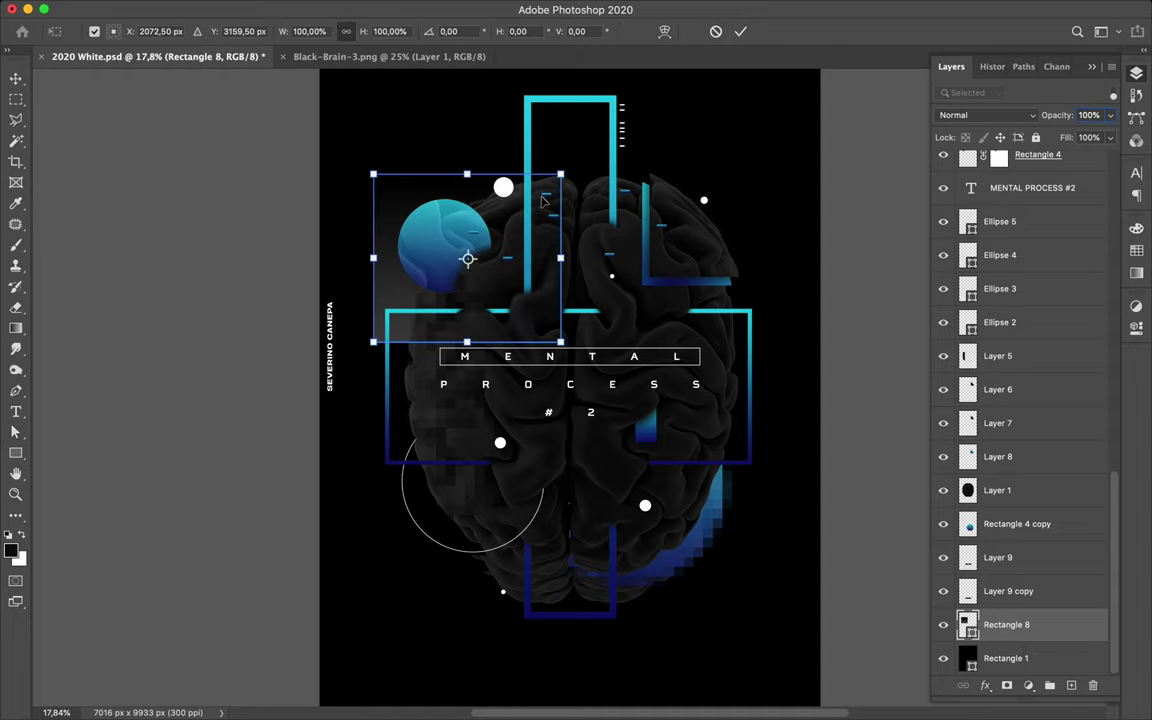
# Step: Stretch Rectangle 8 upward to about 2625 × 2822 px and set its right gradient stop to 0e0e0e
pyautogui.moveTo(467, 174); pyautogui.dragTo(466, 141)
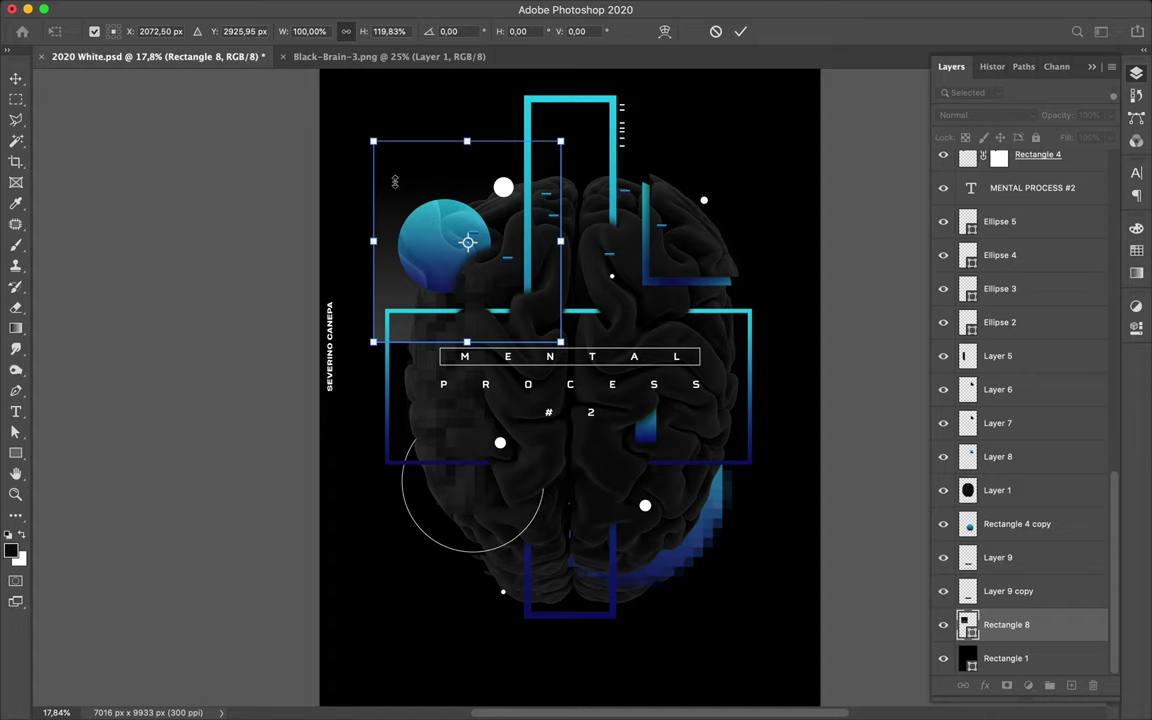
pyautogui.press('Return')
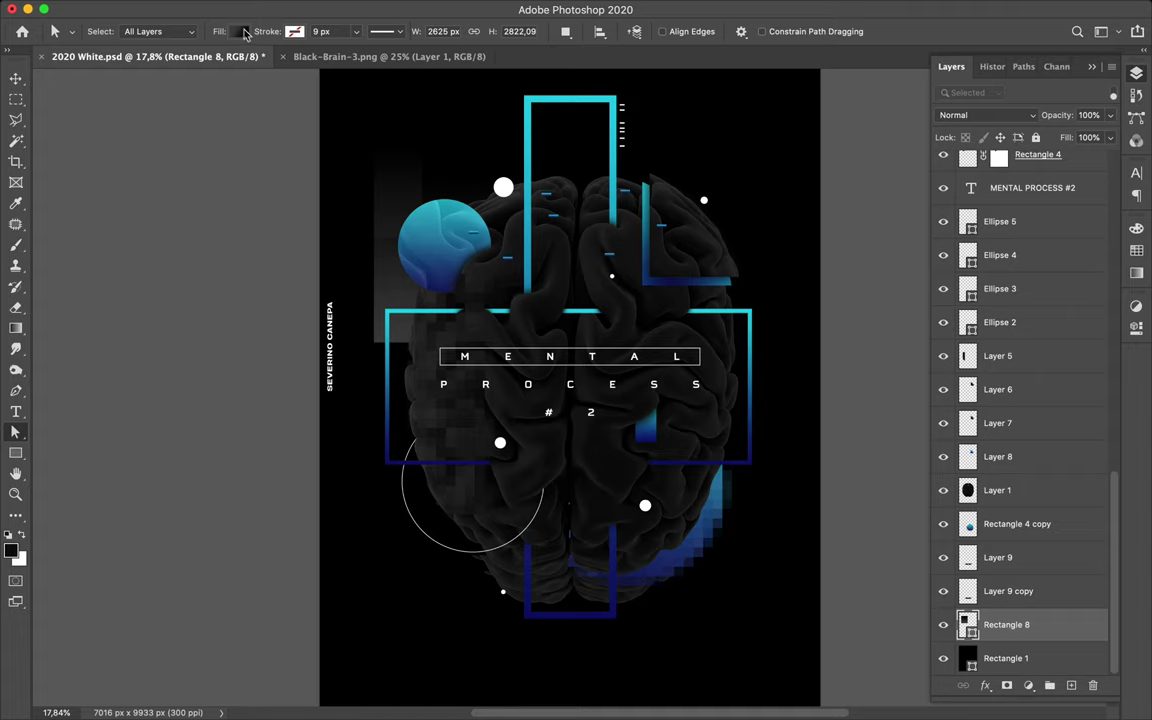
pyautogui.click(243, 32)
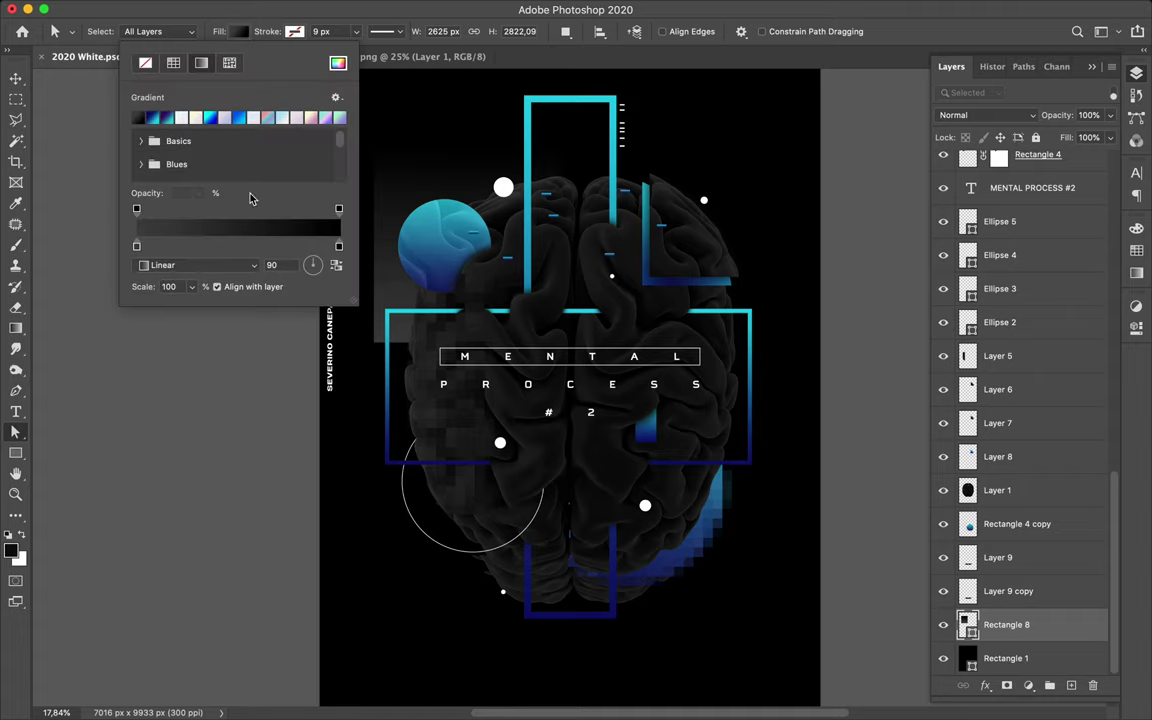
pyautogui.click(337, 248)
pyautogui.doubleClick(337, 248)
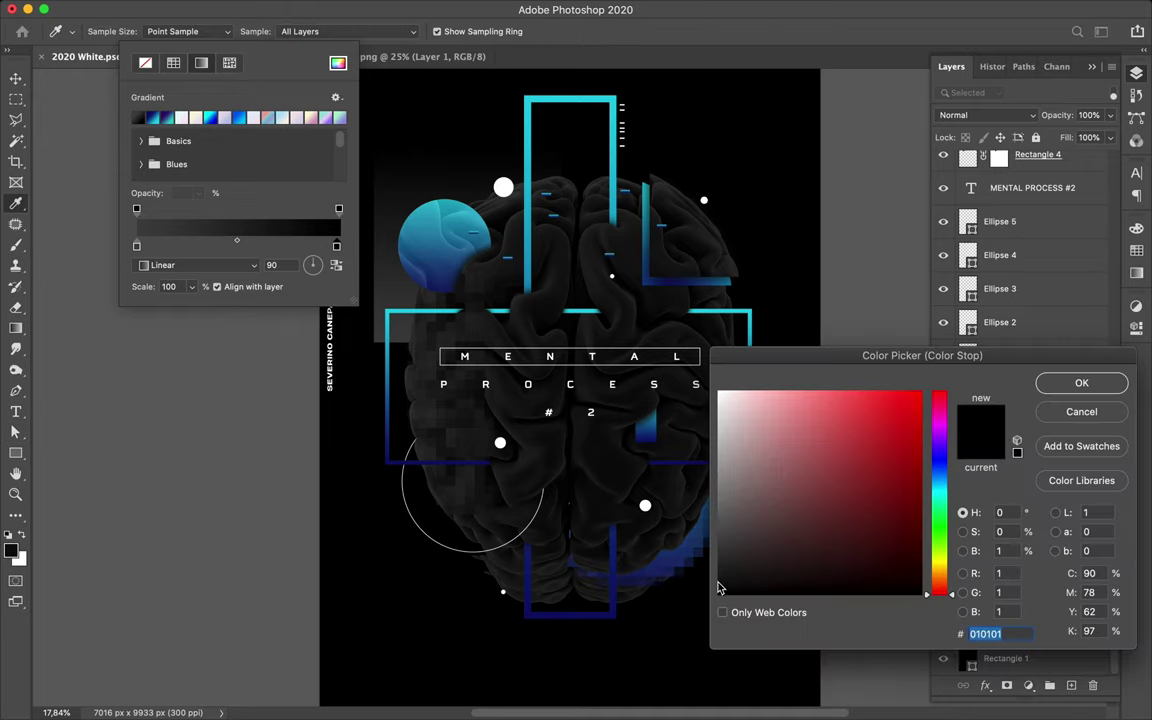
pyautogui.click(646, 530)
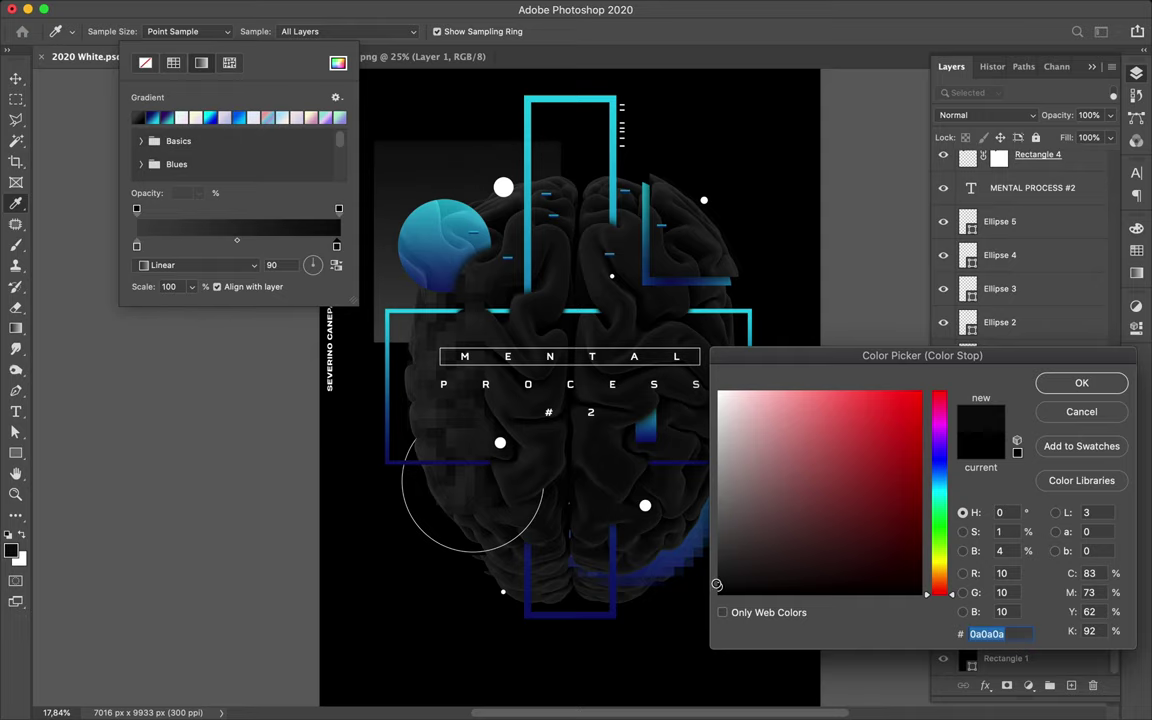
pyautogui.click(716, 582)
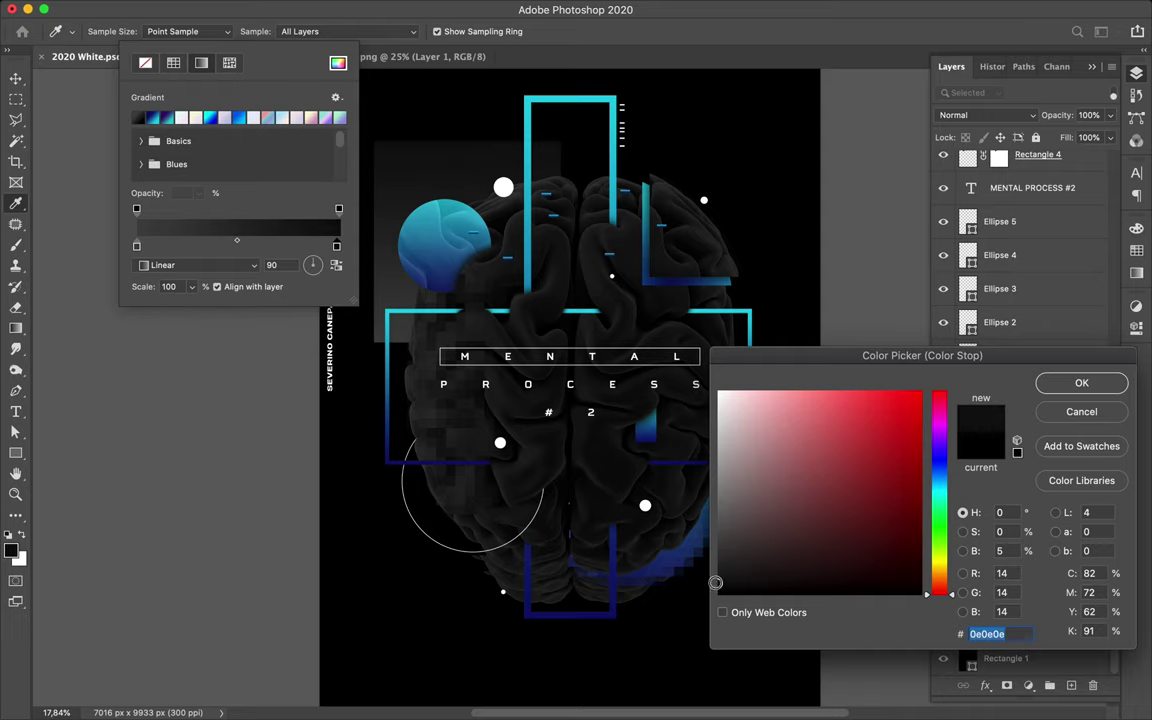
pyautogui.click(1073, 384)
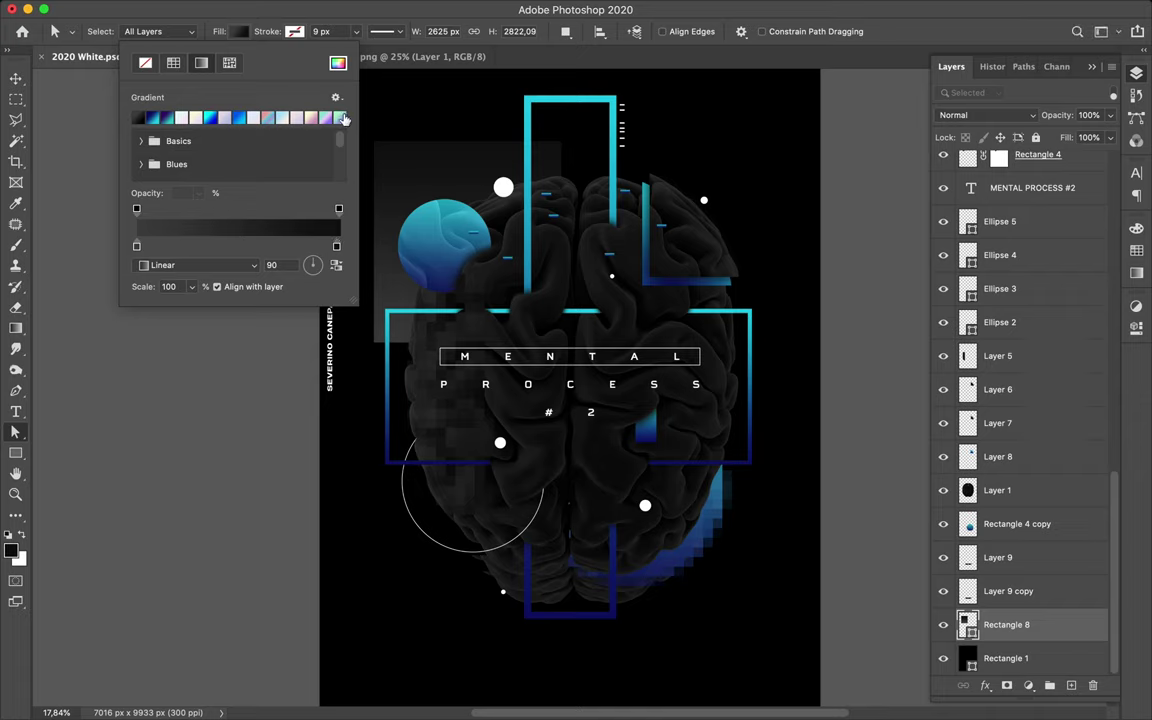
pyautogui.click(338, 248)
pyautogui.click(437, 143)
pyautogui.press('v')
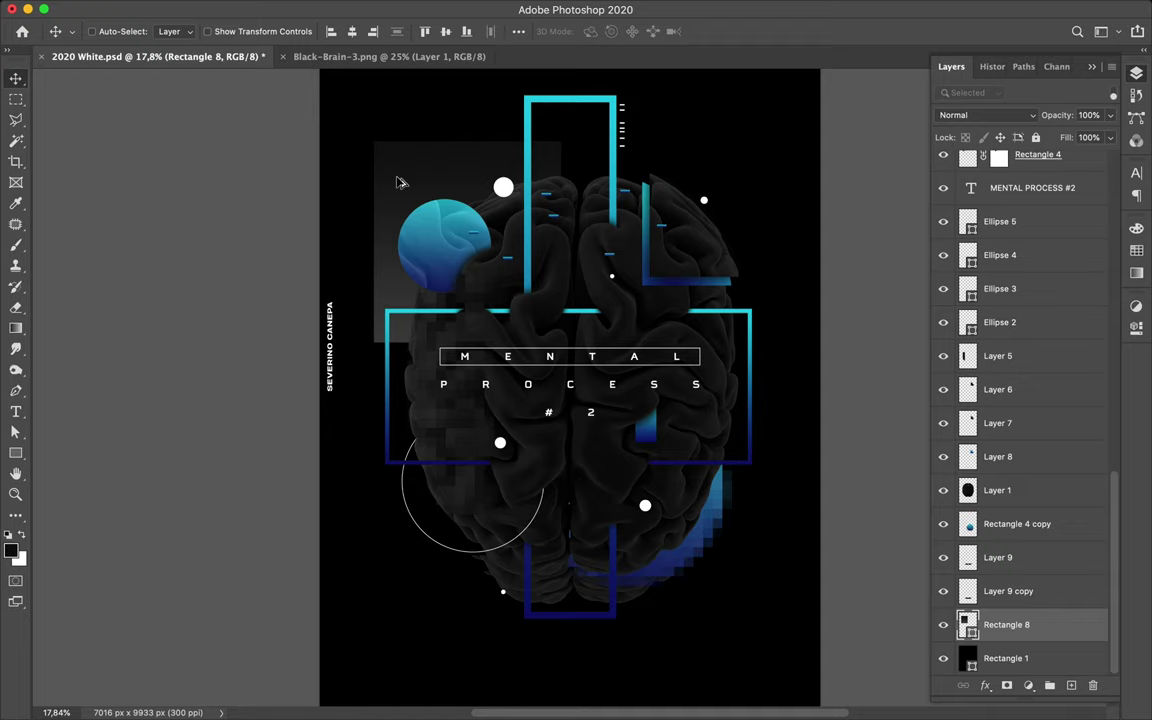
# Step: Stretch the grey rectangle down past the brain and narrow it from the left into a tall column
pyautogui.press('super')
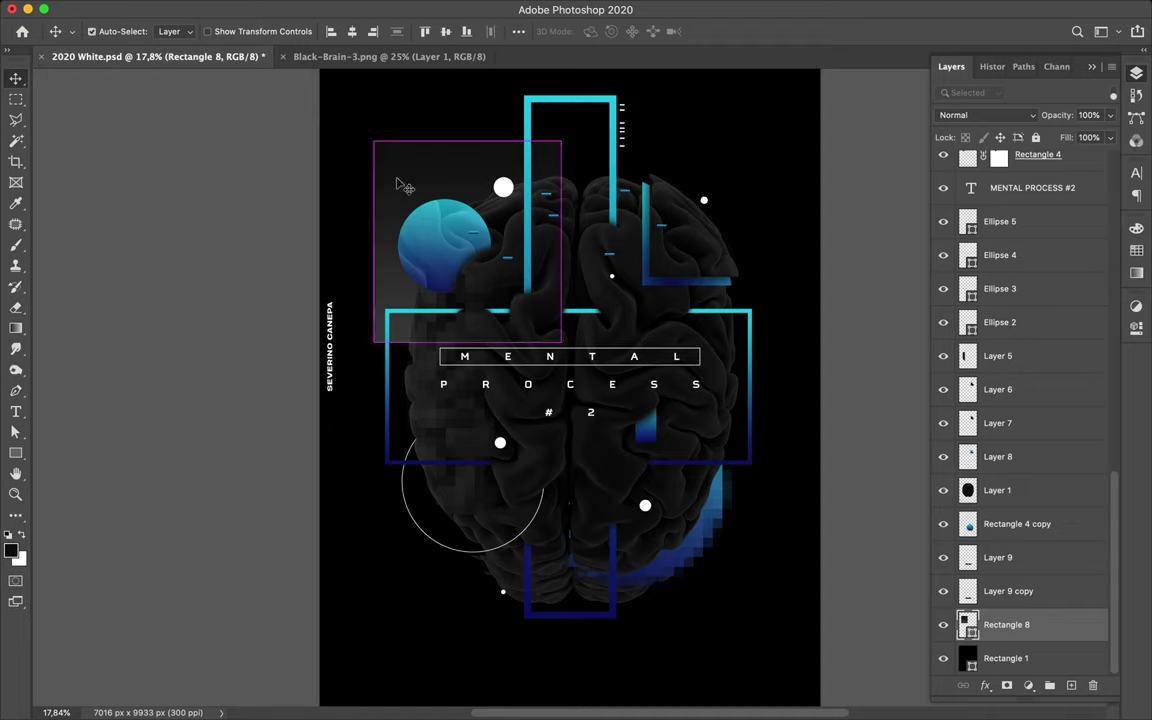
pyautogui.press('super+t')
pyautogui.moveTo(467, 341); pyautogui.dragTo(476, 585)
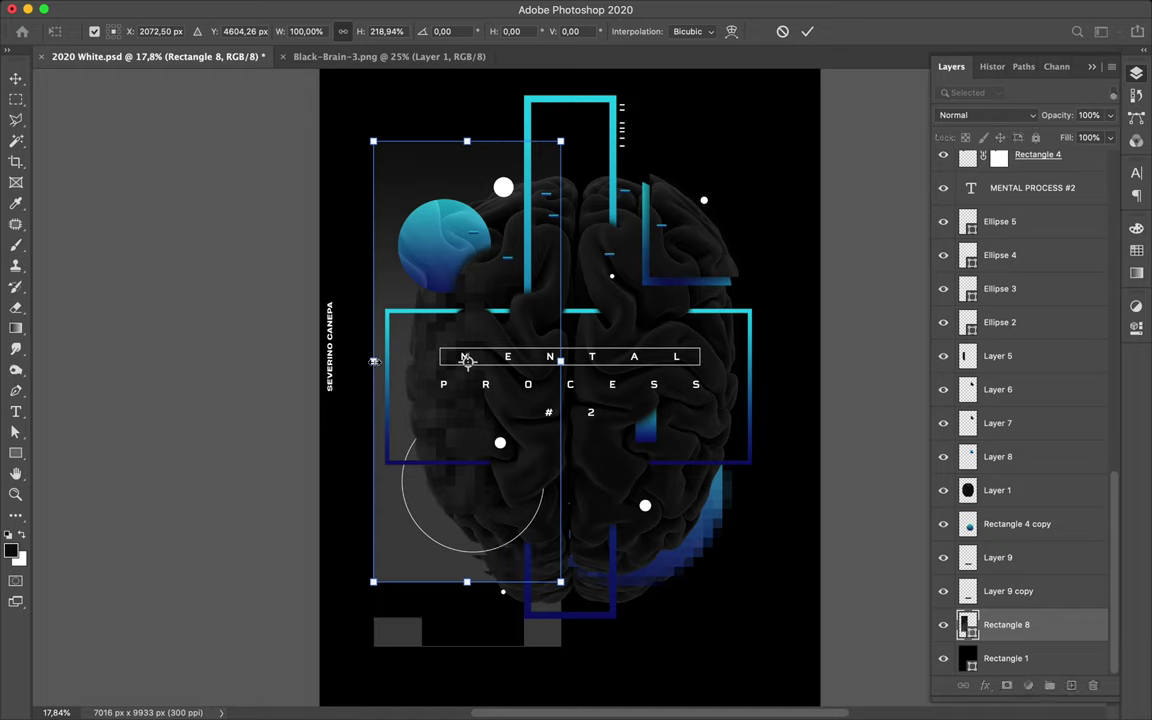
pyautogui.moveTo(371, 361); pyautogui.dragTo(432, 362)
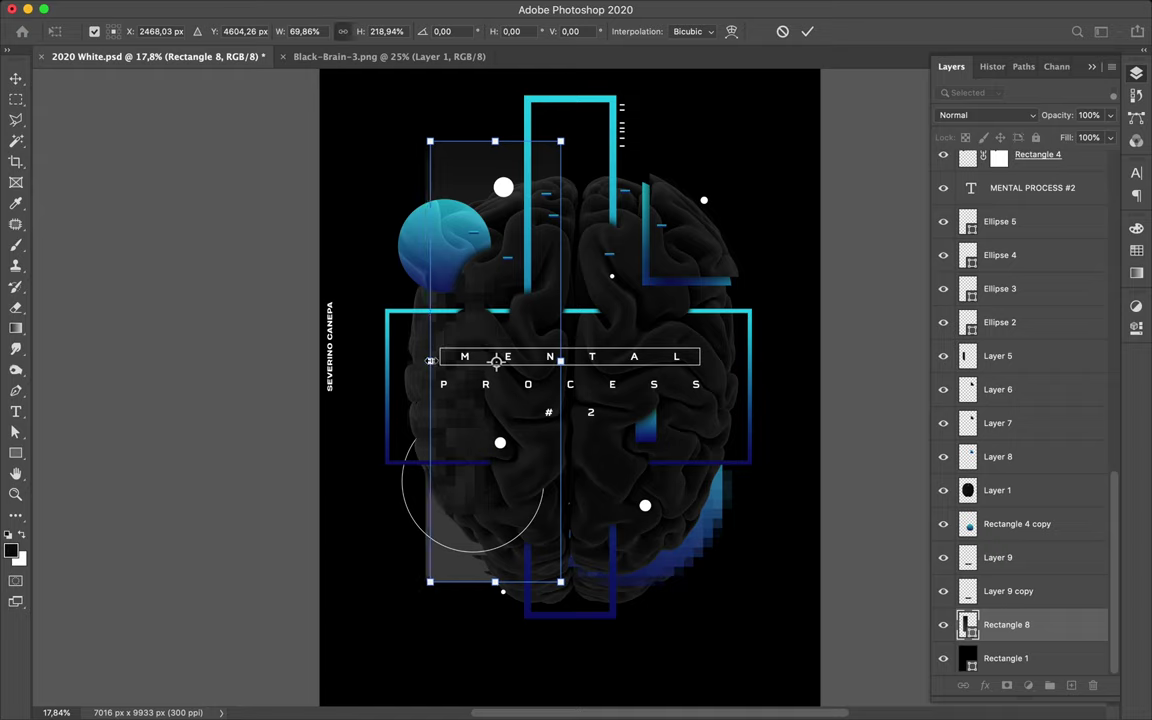
pyautogui.press('Return')
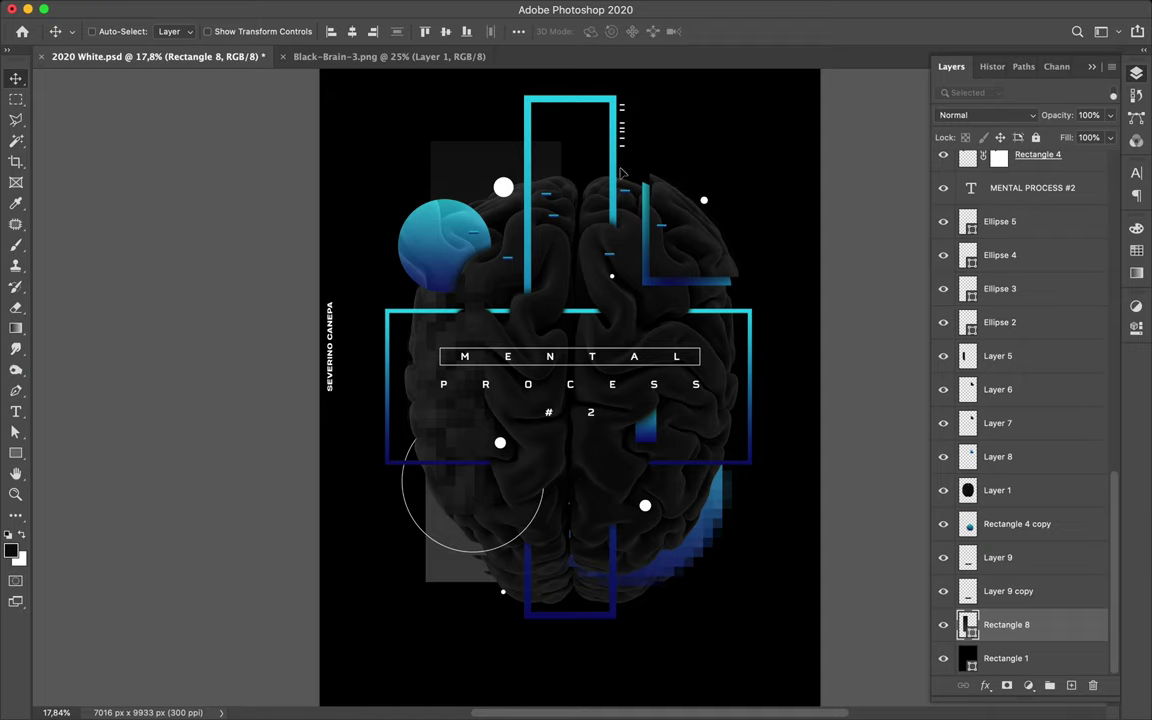
# Step: Duplicate the column to the right as Rectangle 8 copy
pyautogui.moveTo(462, 175); pyautogui.dragTo(625, 177)
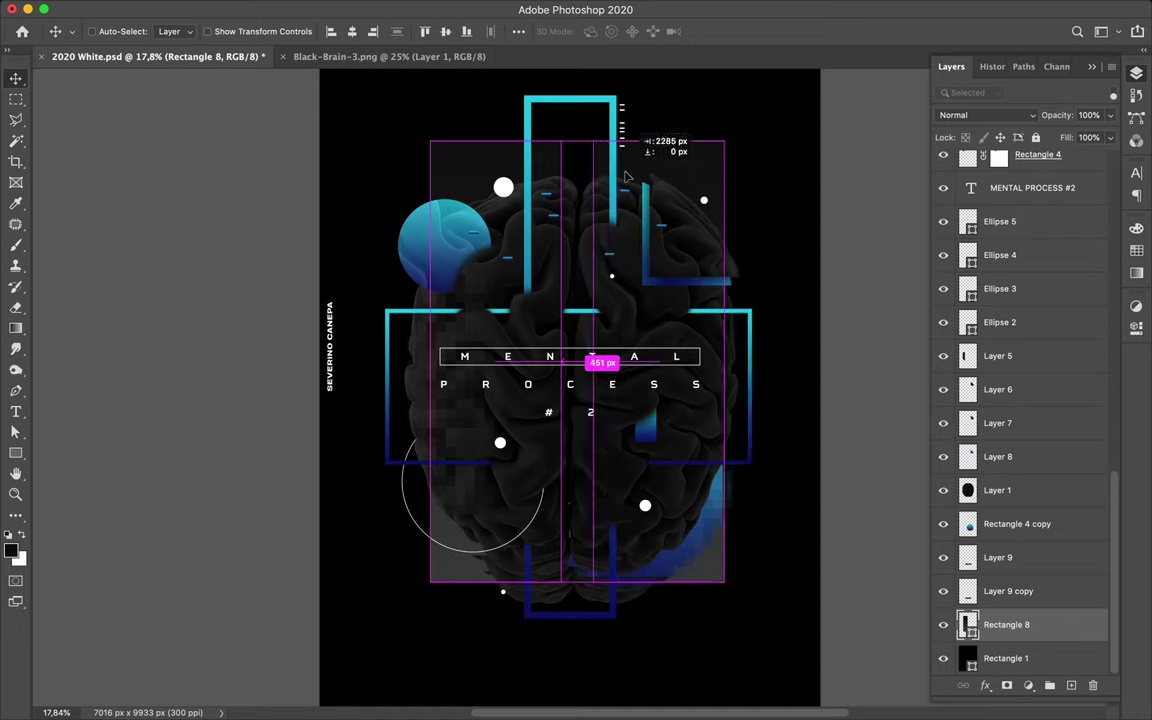
pyautogui.moveTo(625, 177); pyautogui.dragTo(626, 177)
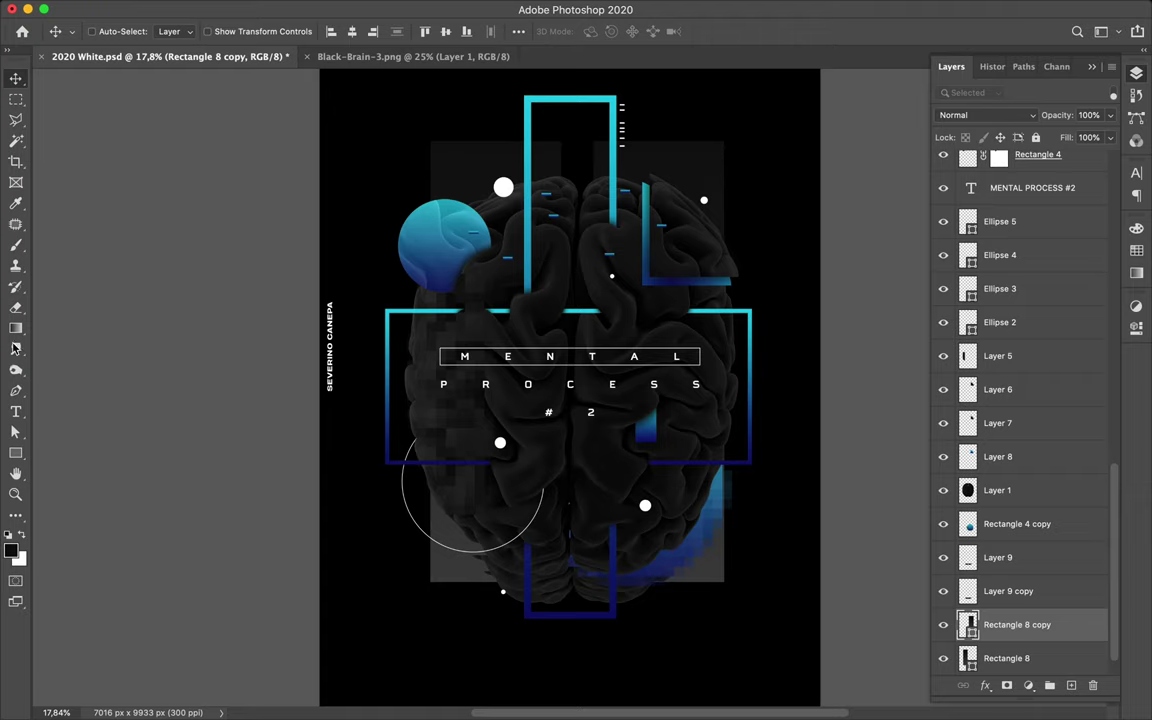
pyautogui.click(16, 453)
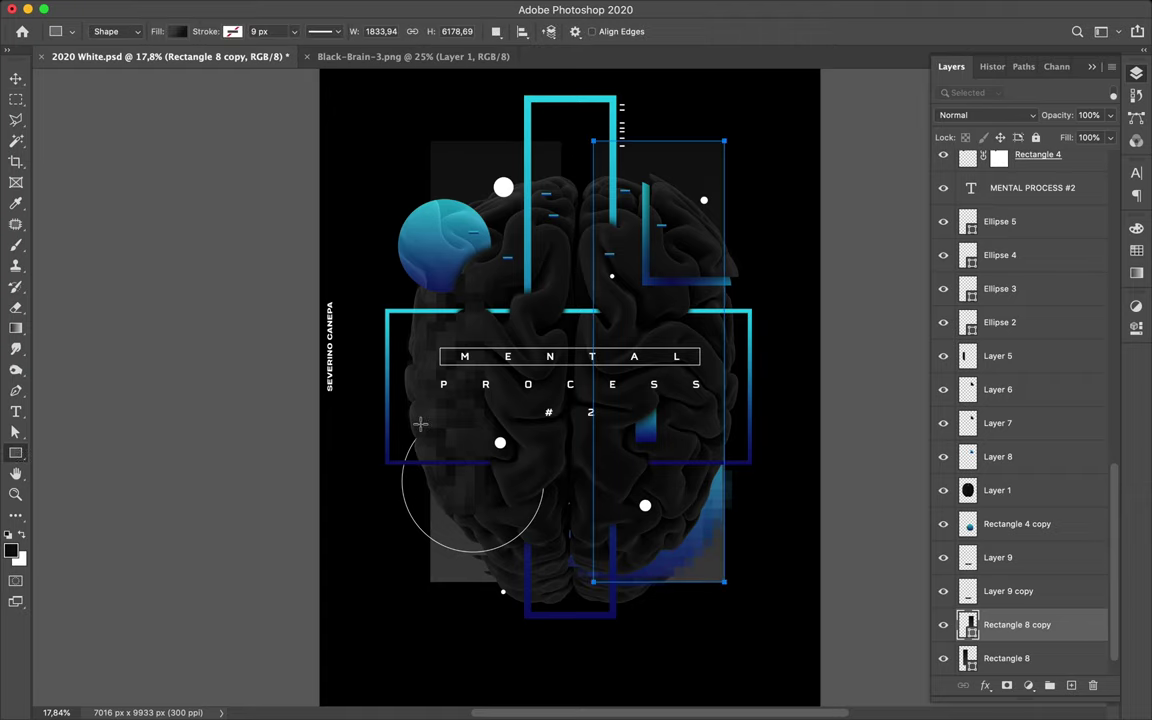
# Step: Draw Ellipse 6, a 422 px circle inside the outlined circle, and move it just under Layout
pyautogui.rightClick(16, 453)
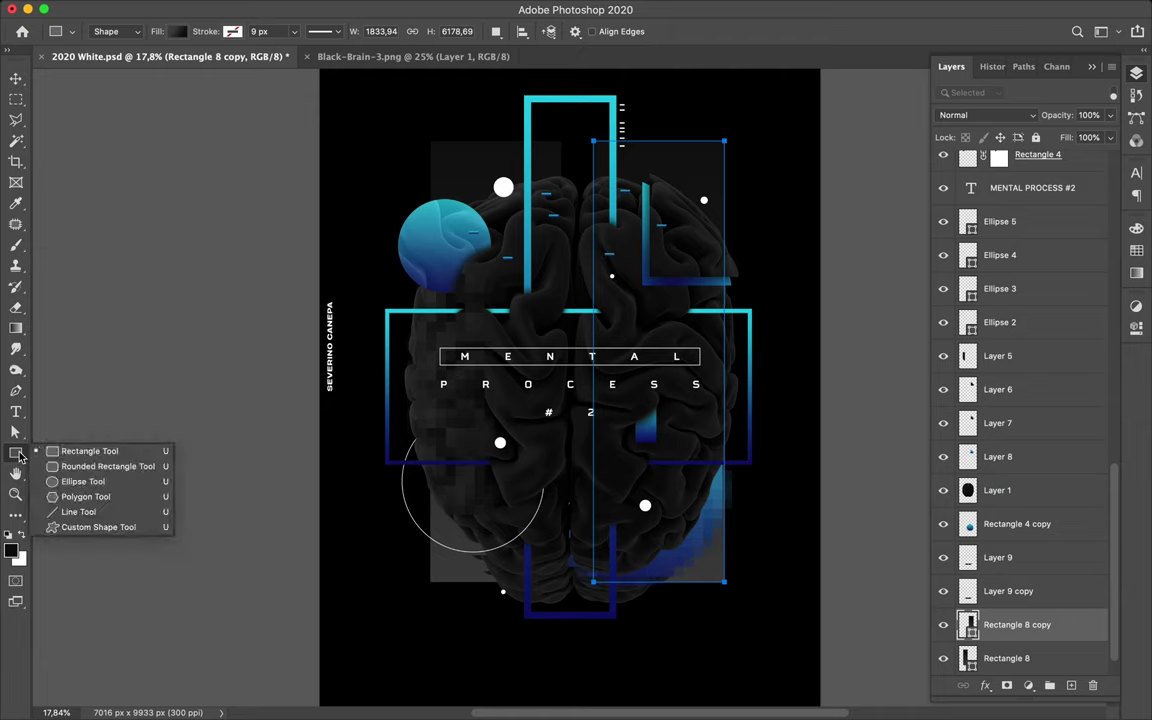
pyautogui.click(92, 484)
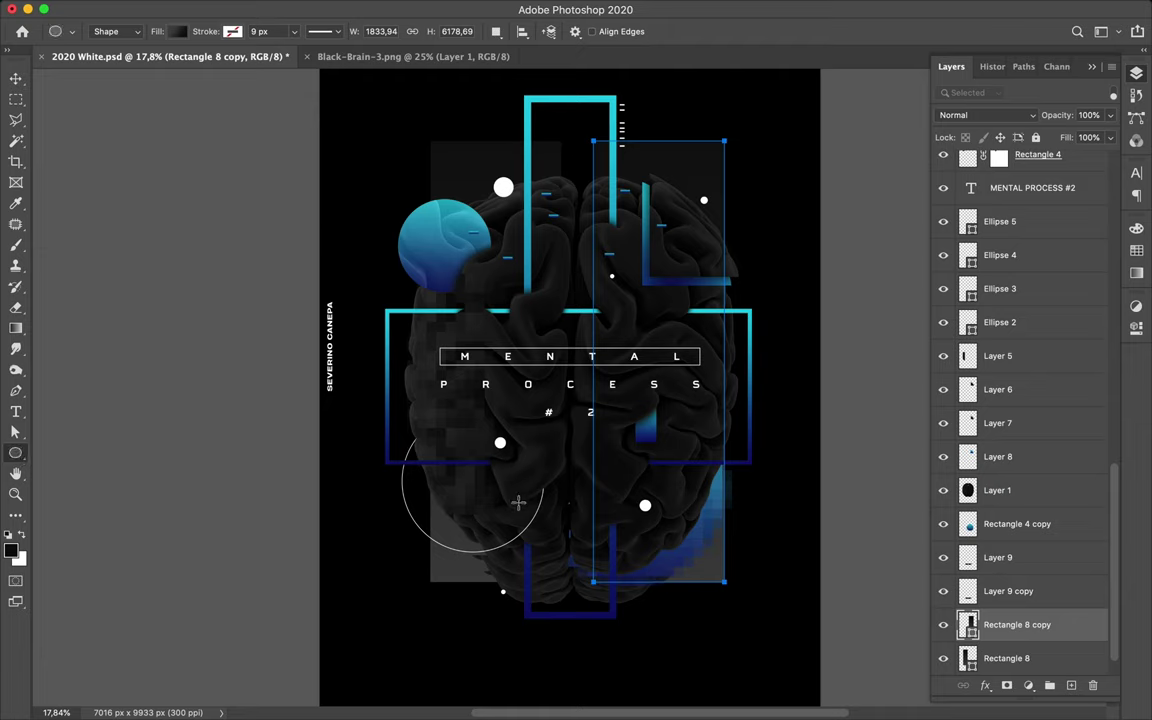
pyautogui.moveTo(472, 479); pyautogui.dragTo(507, 510)
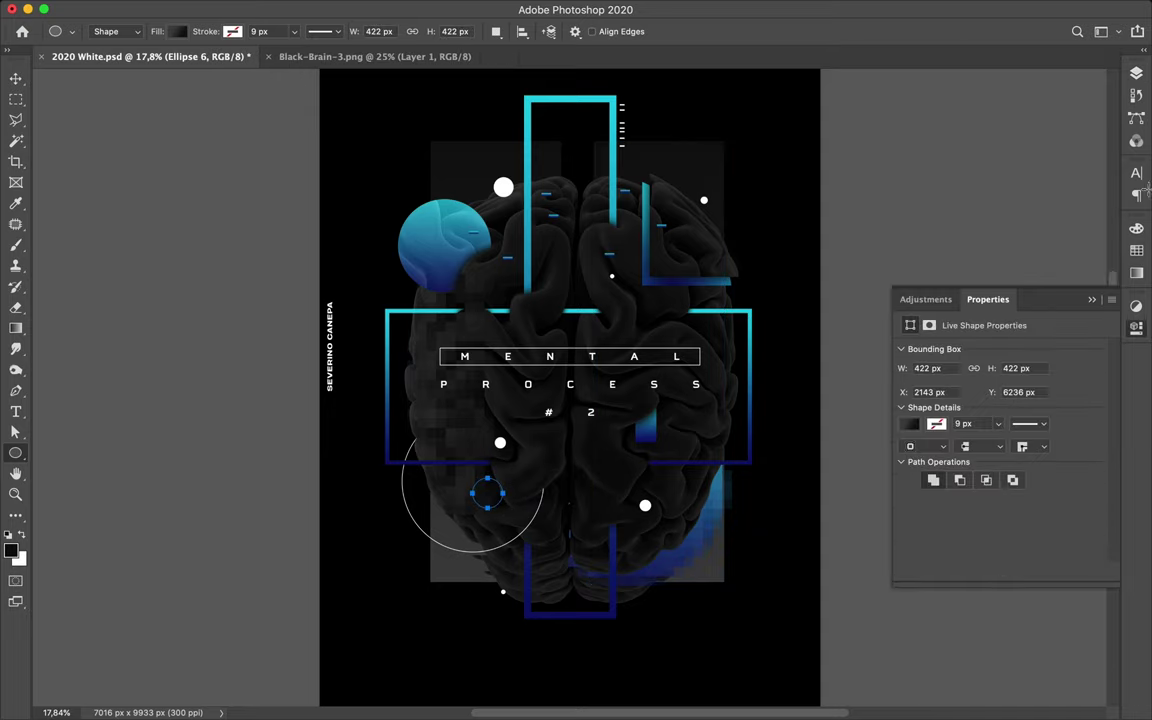
pyautogui.click(1136, 75)
pyautogui.moveTo(1012, 623); pyautogui.dragTo(991, 177)
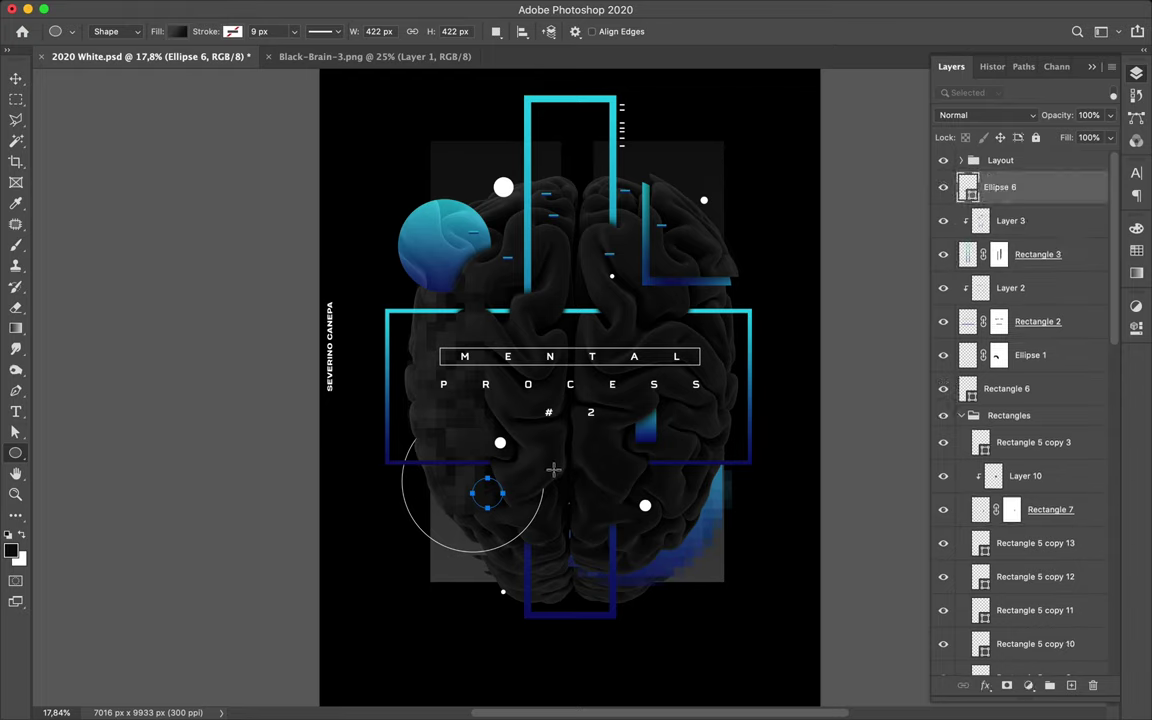
# Step: Duplicate the small circle, then move Ellipse 6 copy and Rectangle 5 copy 10 down the layer stack
pyautogui.press('v')
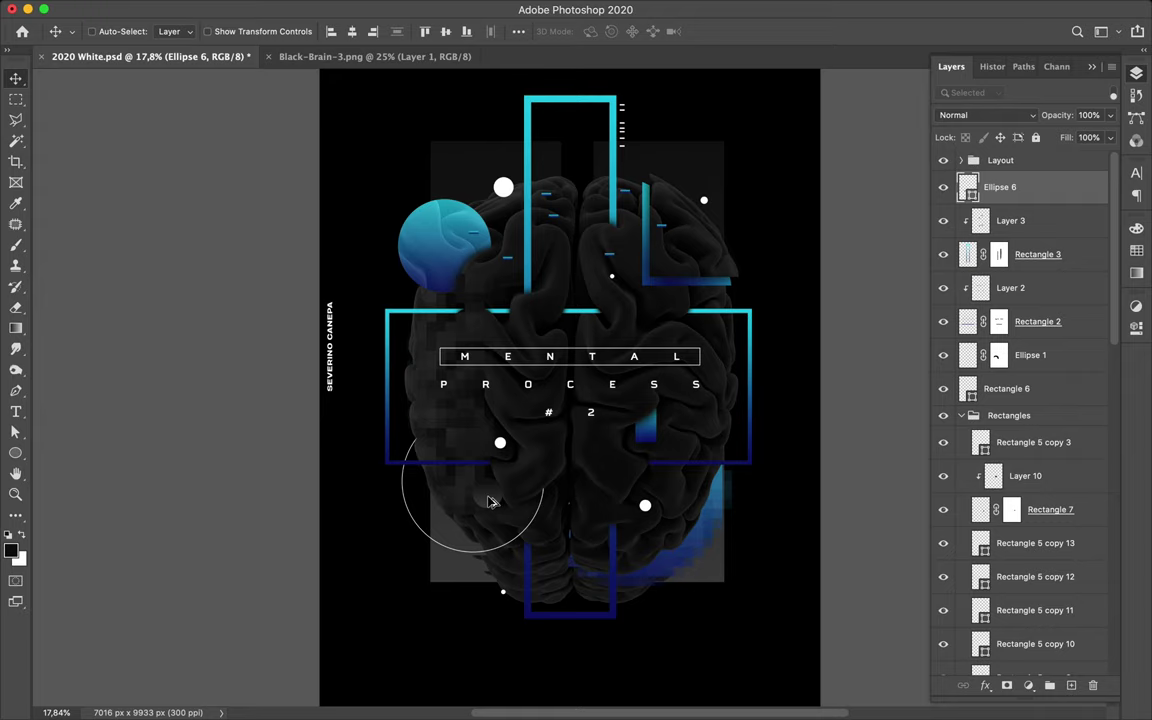
pyautogui.press('super')
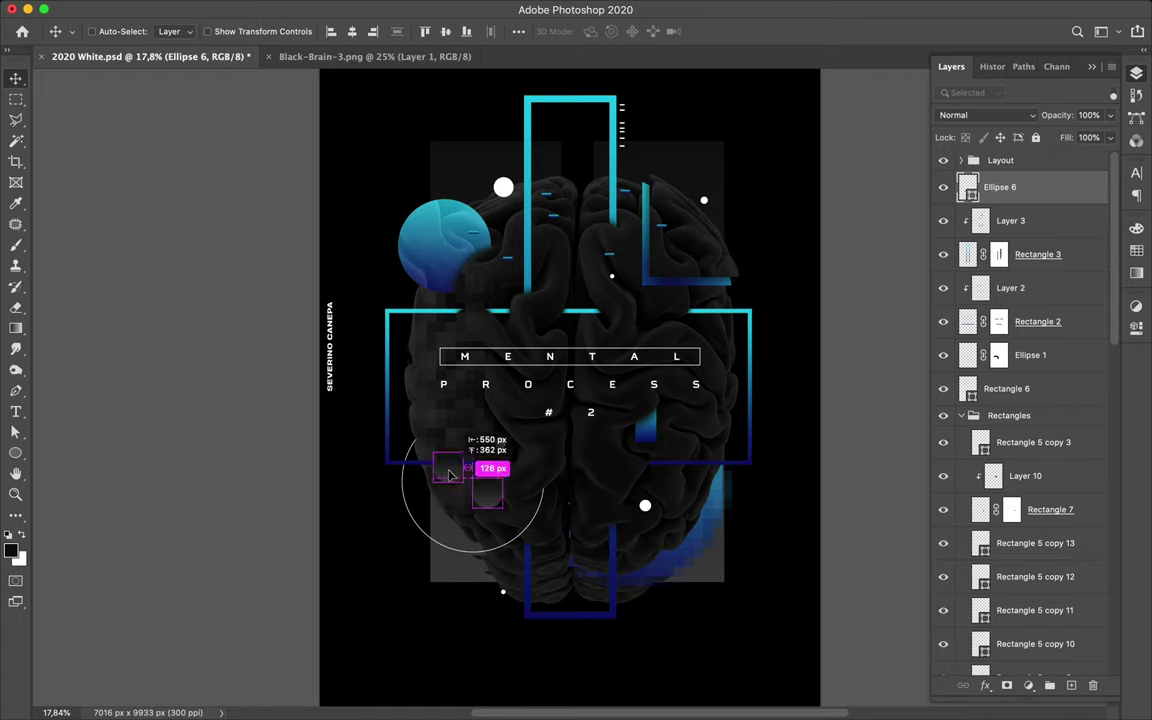
pyautogui.moveTo(450, 475); pyautogui.dragTo(500, 445)
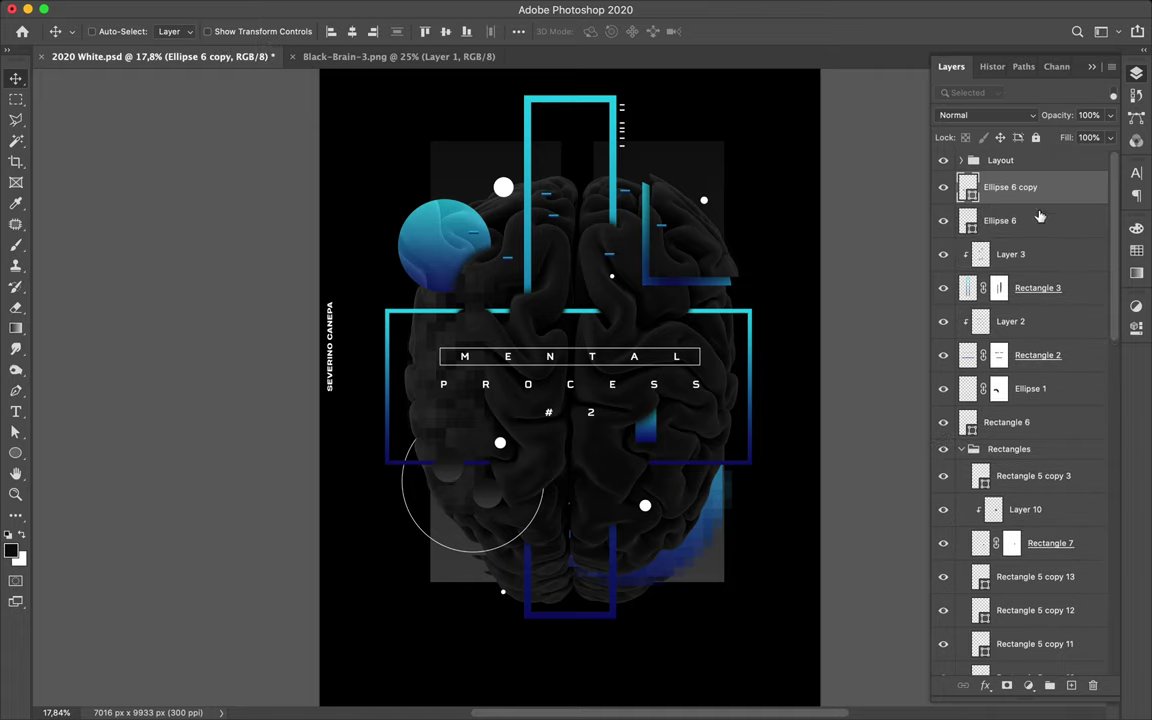
pyautogui.moveTo(1046, 194); pyautogui.dragTo(1045, 626)
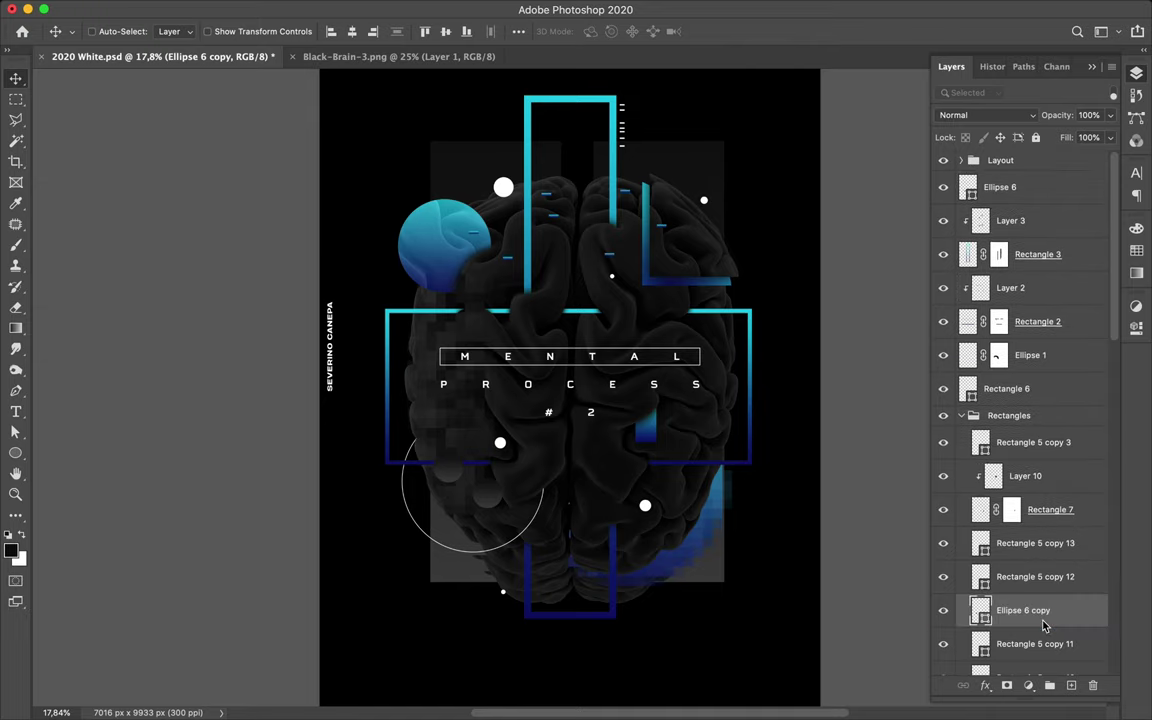
pyautogui.scroll(-5, 1043, 625)
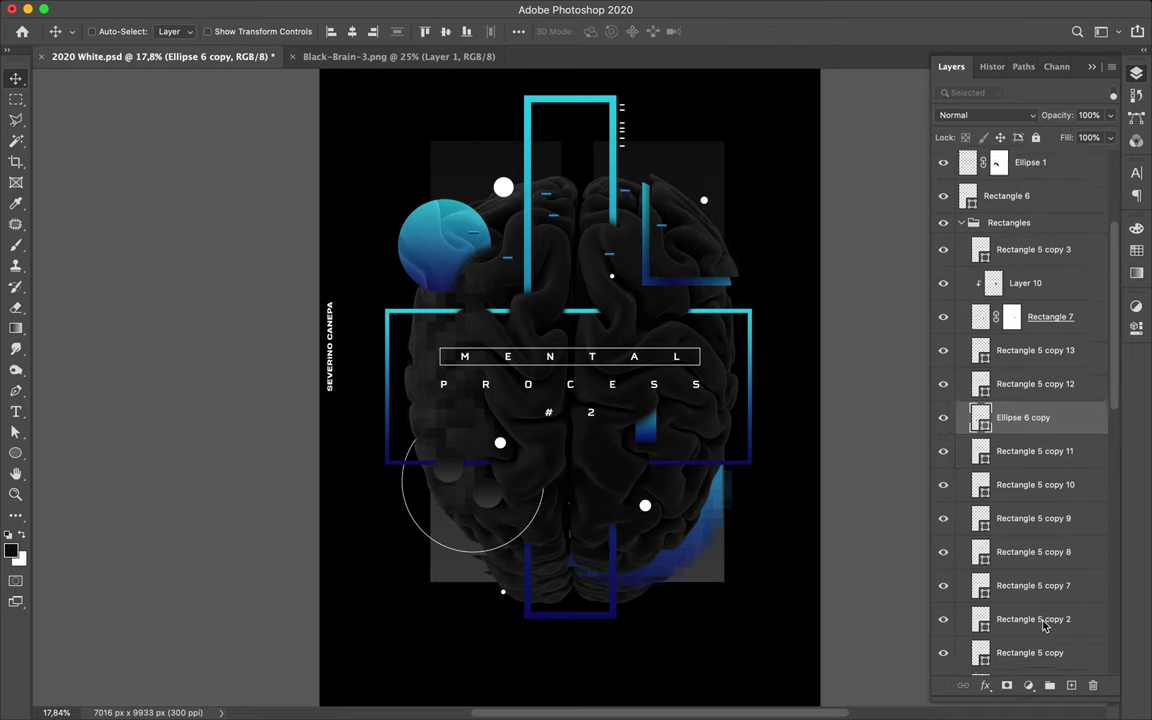
pyautogui.moveTo(1038, 397); pyautogui.dragTo(1034, 615)
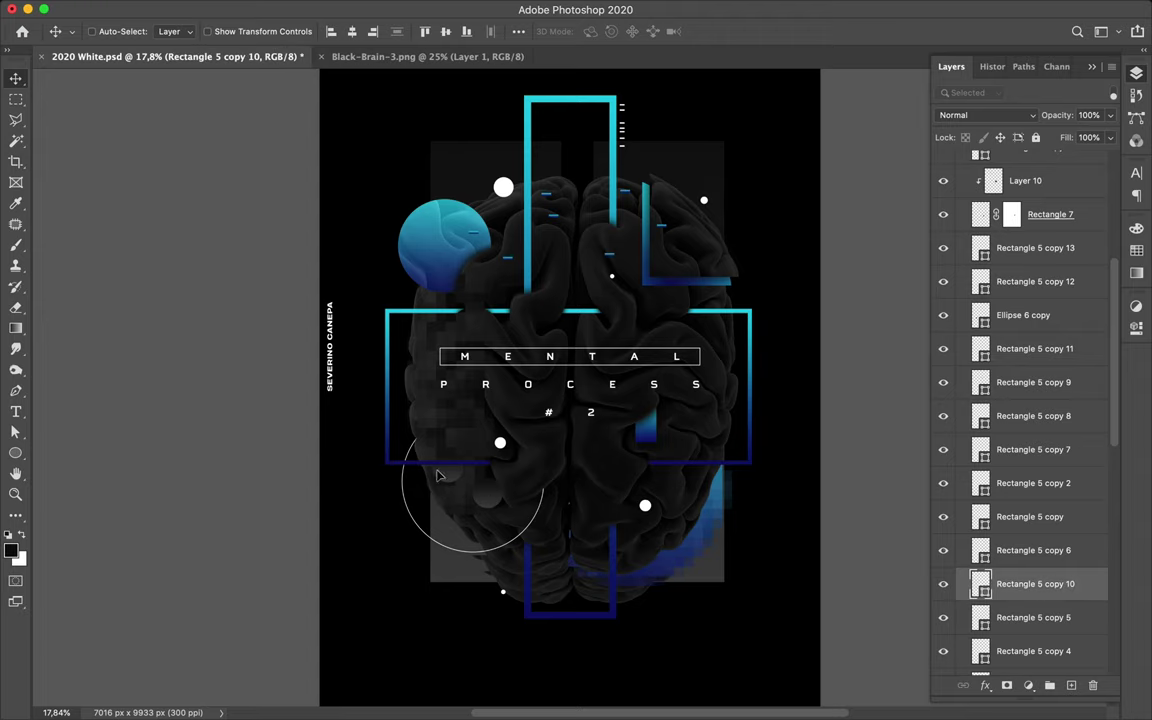
# Step: Make two more grey circle copies at the lower left and lower right, then draw an ellipse around the white dot
pyautogui.press('super')
pyautogui.keyDown('super'); pyautogui.click(450, 484); pyautogui.keyUp('super')
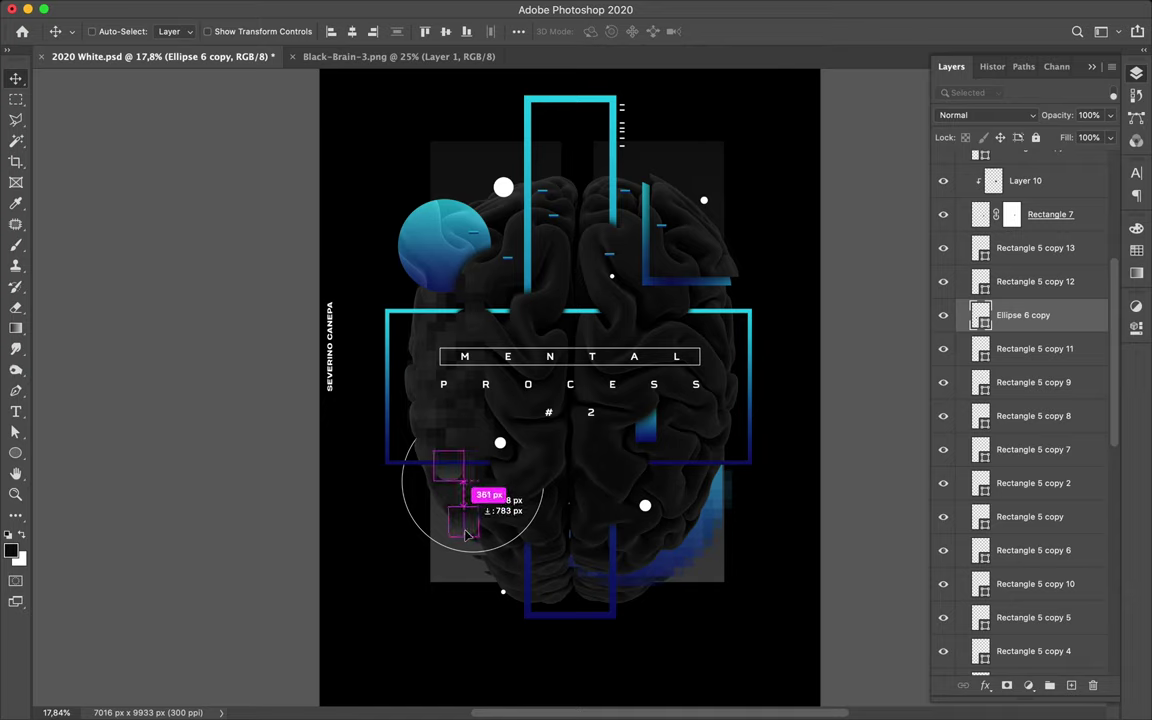
pyautogui.moveTo(465, 535); pyautogui.dragTo(466, 536)
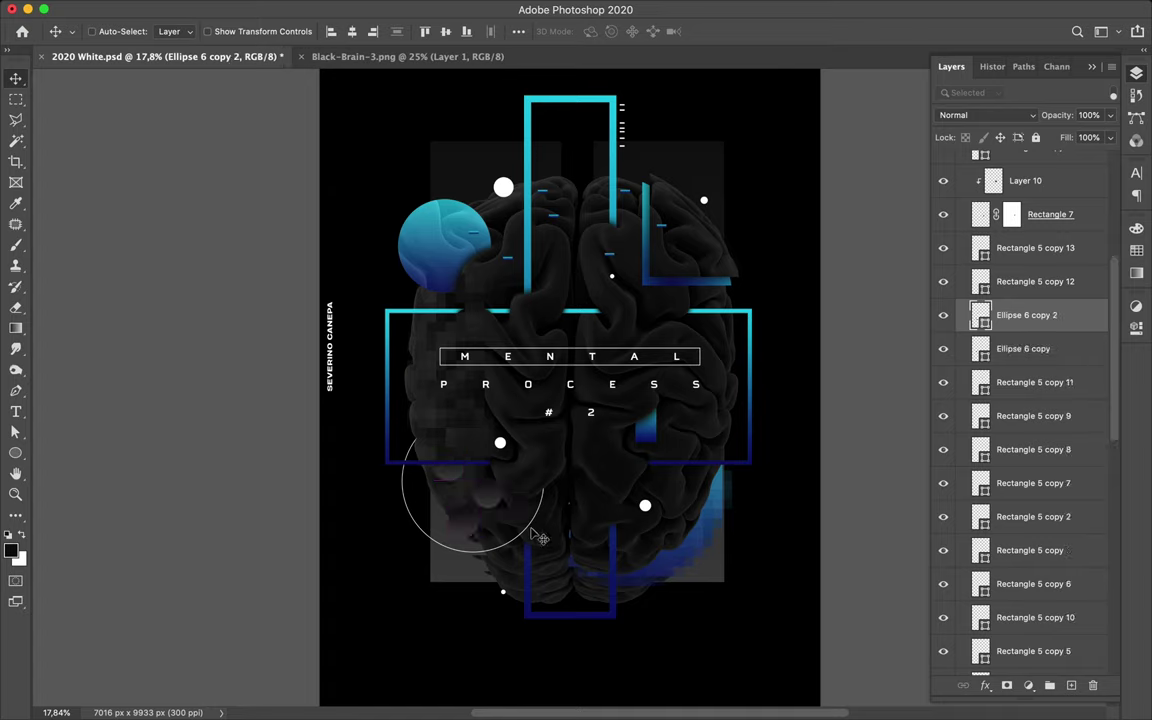
pyautogui.moveTo(438, 563); pyautogui.dragTo(381, 566)
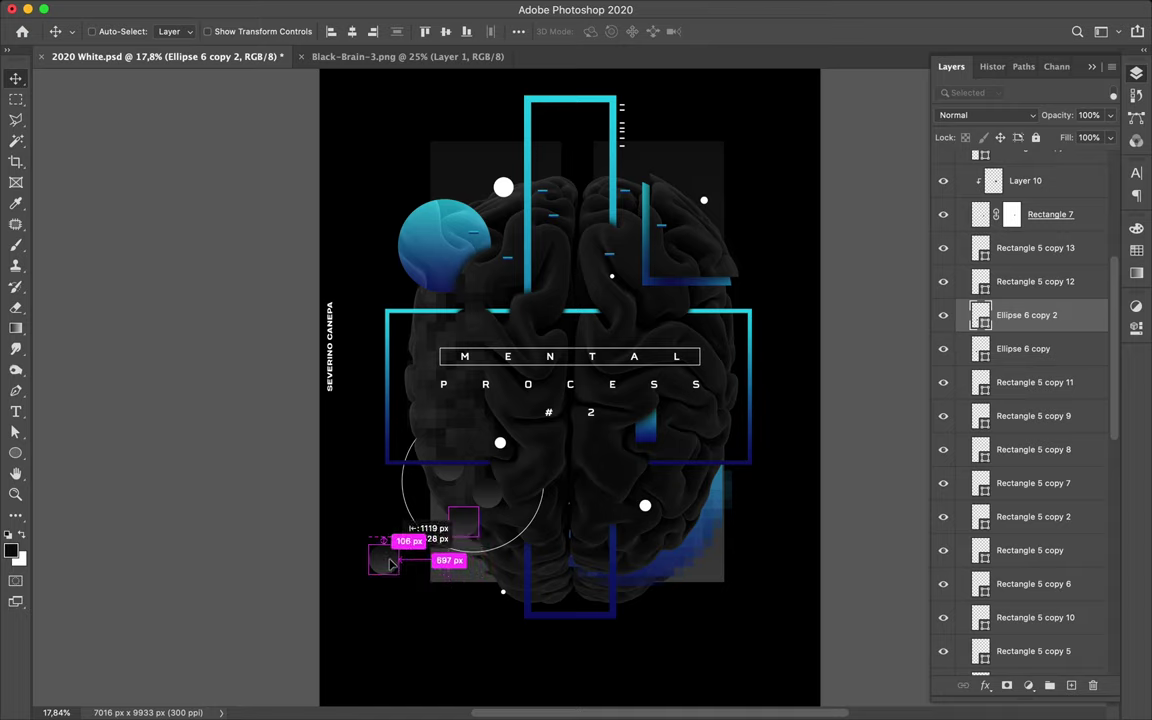
pyautogui.press('super+j')
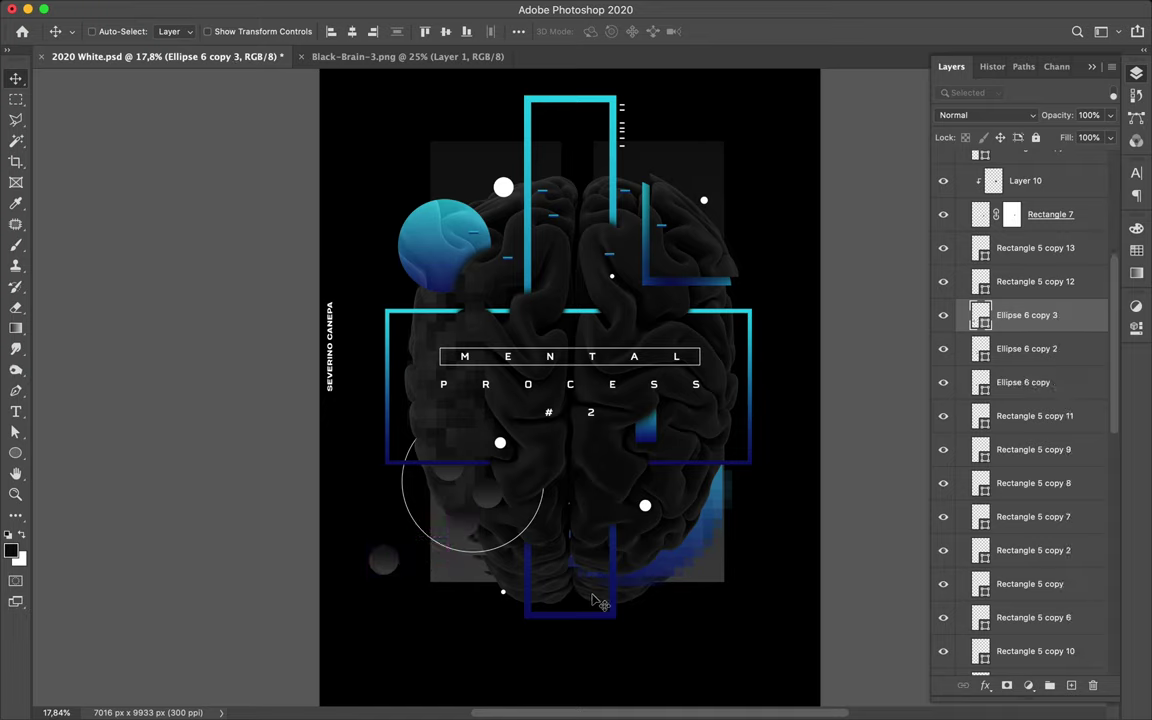
pyautogui.moveTo(543, 517); pyautogui.dragTo(545, 529)
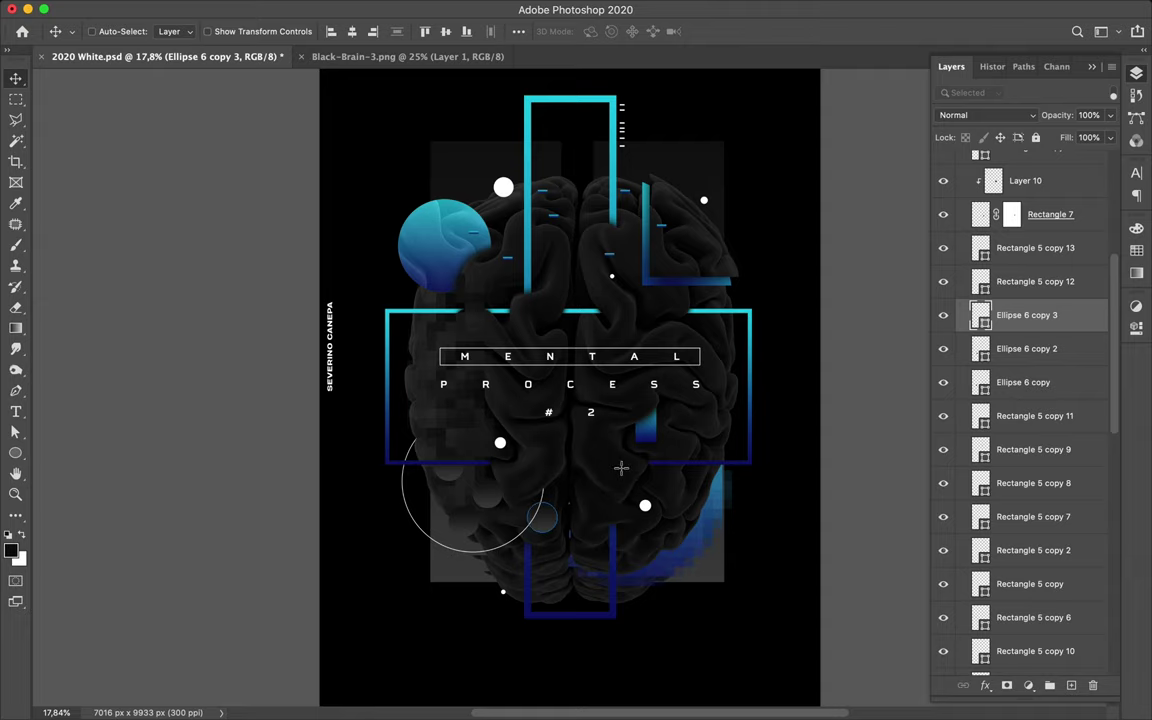
pyautogui.press('u')
pyautogui.moveTo(620, 481); pyautogui.dragTo(697, 526)
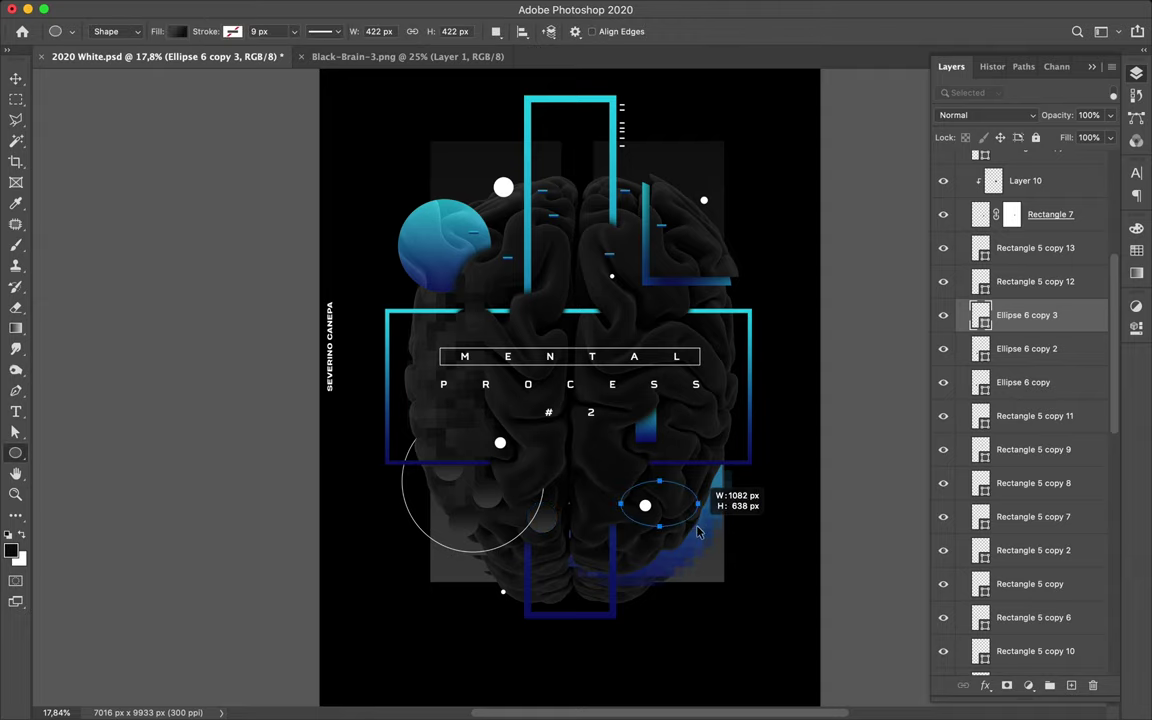
# Step: Replace the ellipse with a 1100 × 851 px rectangle around the lower-right white dot
pyautogui.press('super+z')
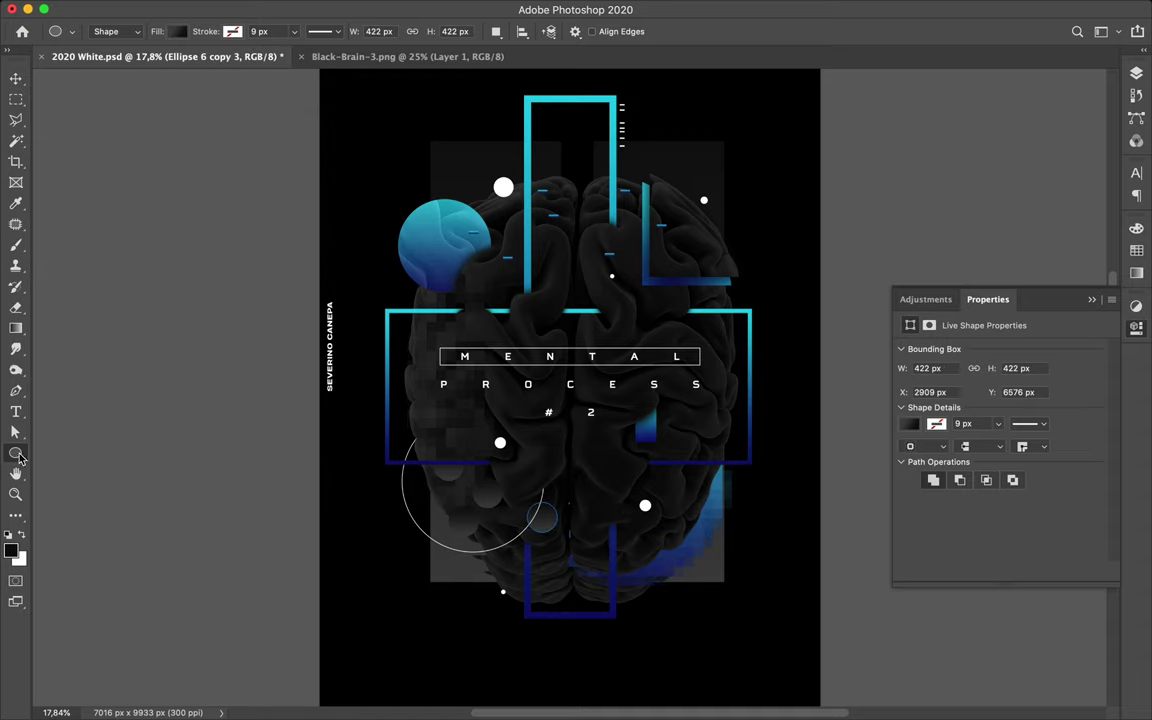
pyautogui.rightClick(16, 453)
pyautogui.click(82, 456)
pyautogui.moveTo(627, 485); pyautogui.dragTo(705, 543)
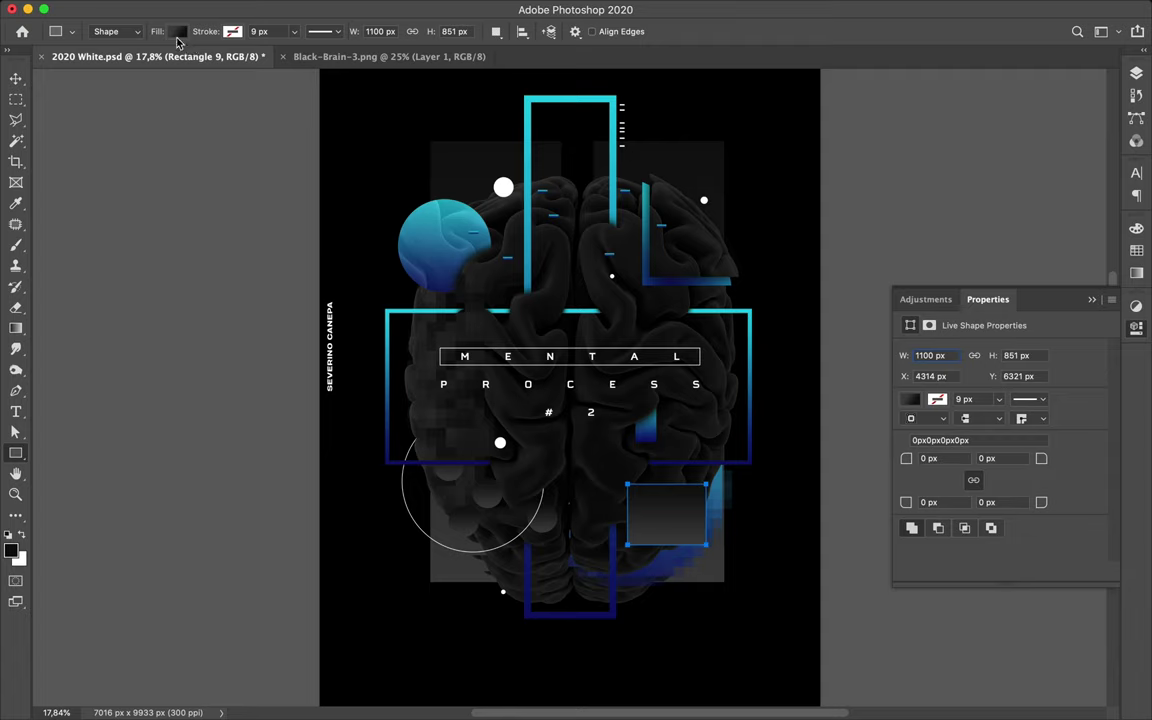
pyautogui.click(175, 34)
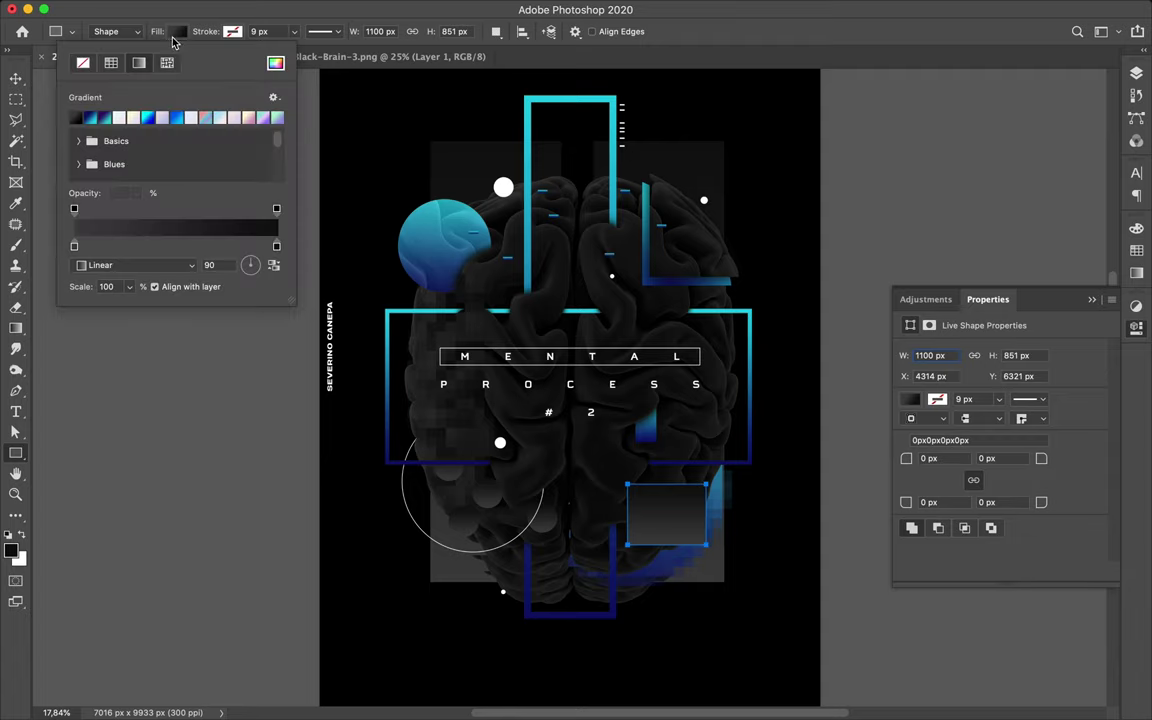
# Step: Give Rectangle 9 a white 3 px stroke and no fill, dismissing the size prompt
pyautogui.click(233, 33)
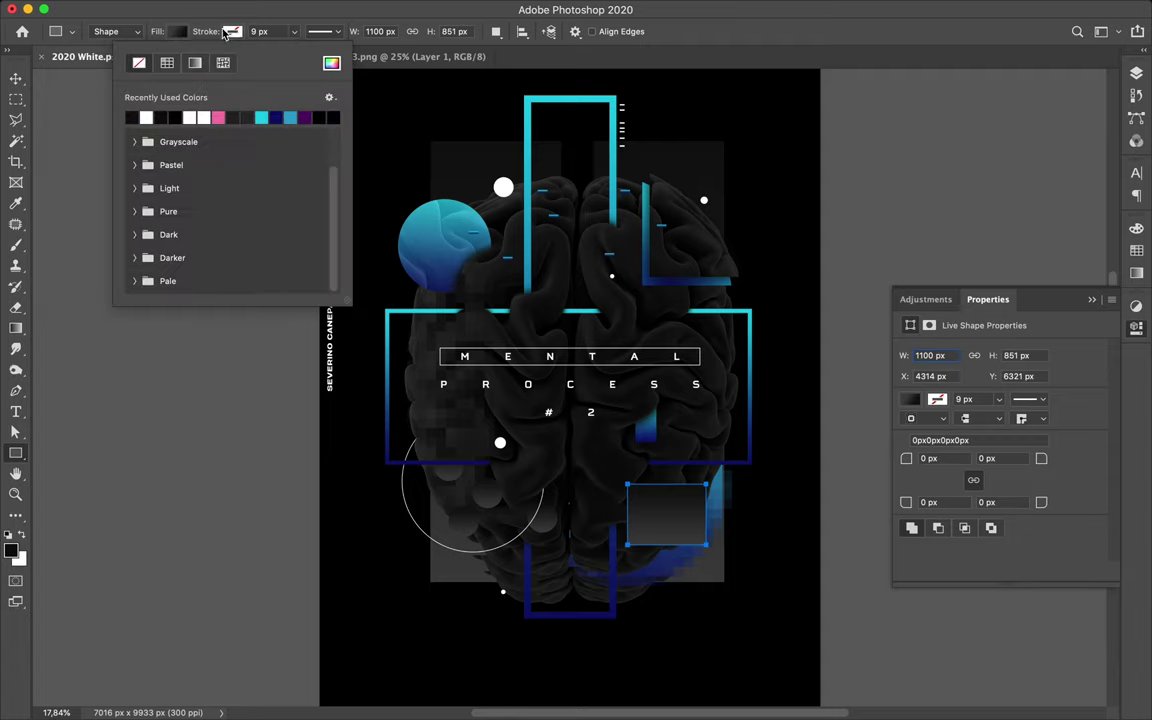
pyautogui.click(147, 116)
pyautogui.click(176, 33)
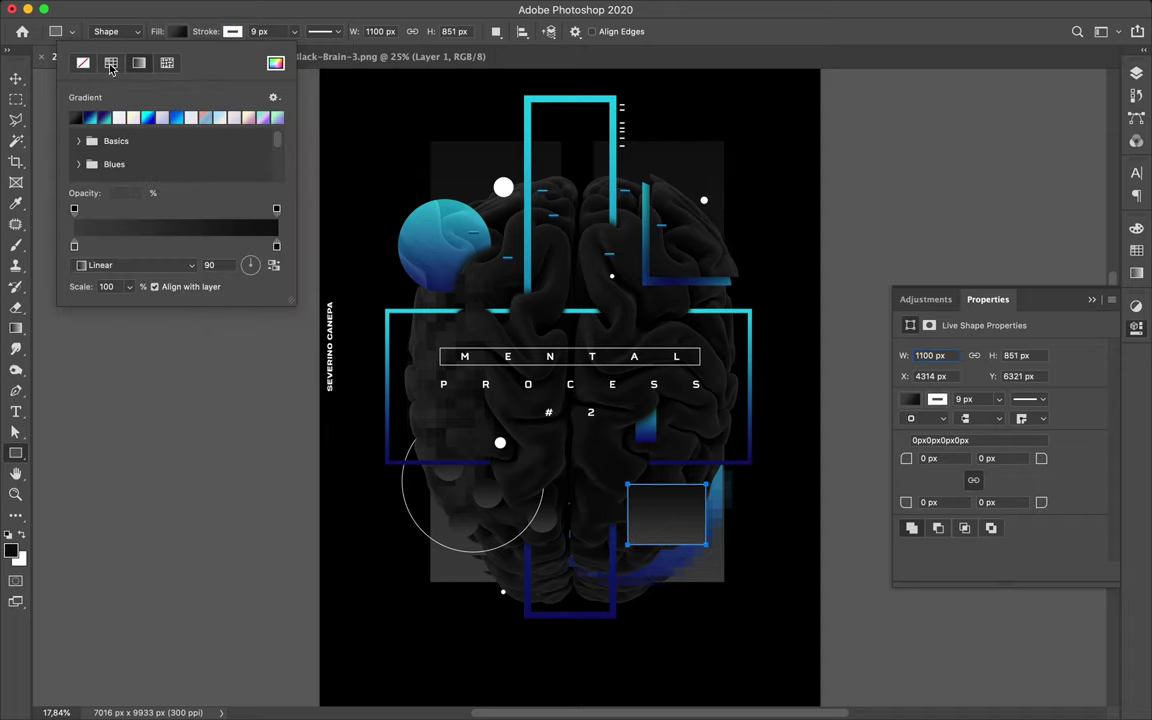
pyautogui.click(83, 63)
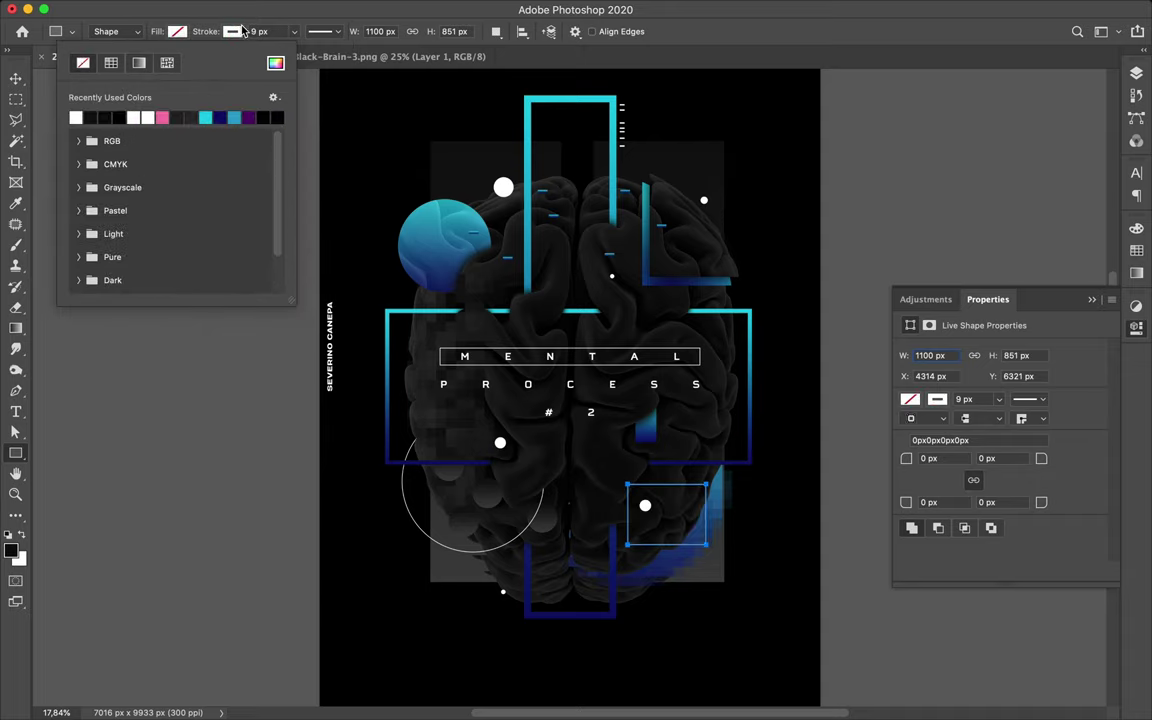
pyautogui.click(236, 35)
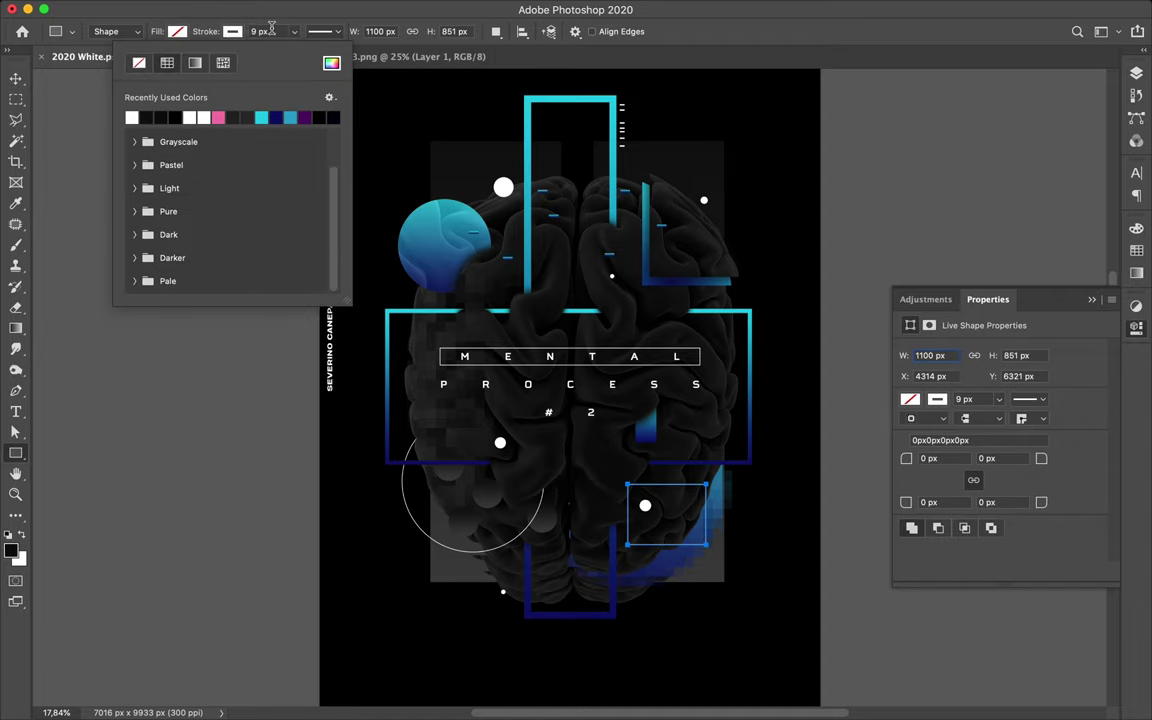
pyautogui.click(261, 31)
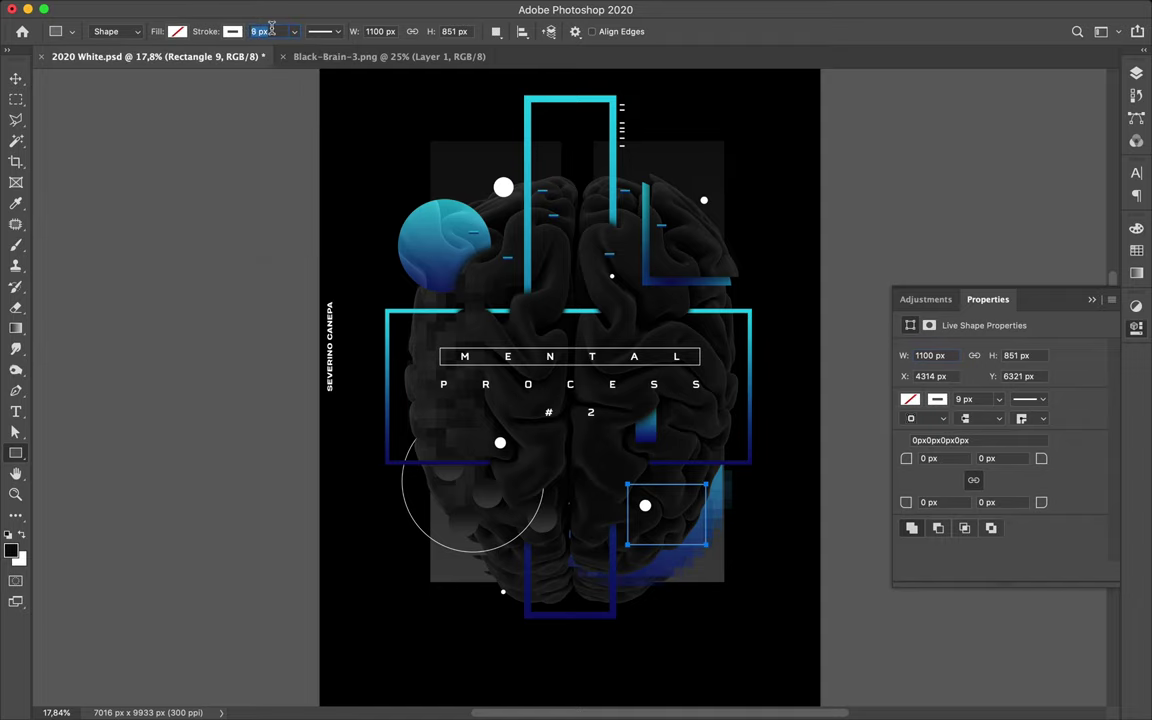
pyautogui.press('Down')
pyautogui.press('Down')
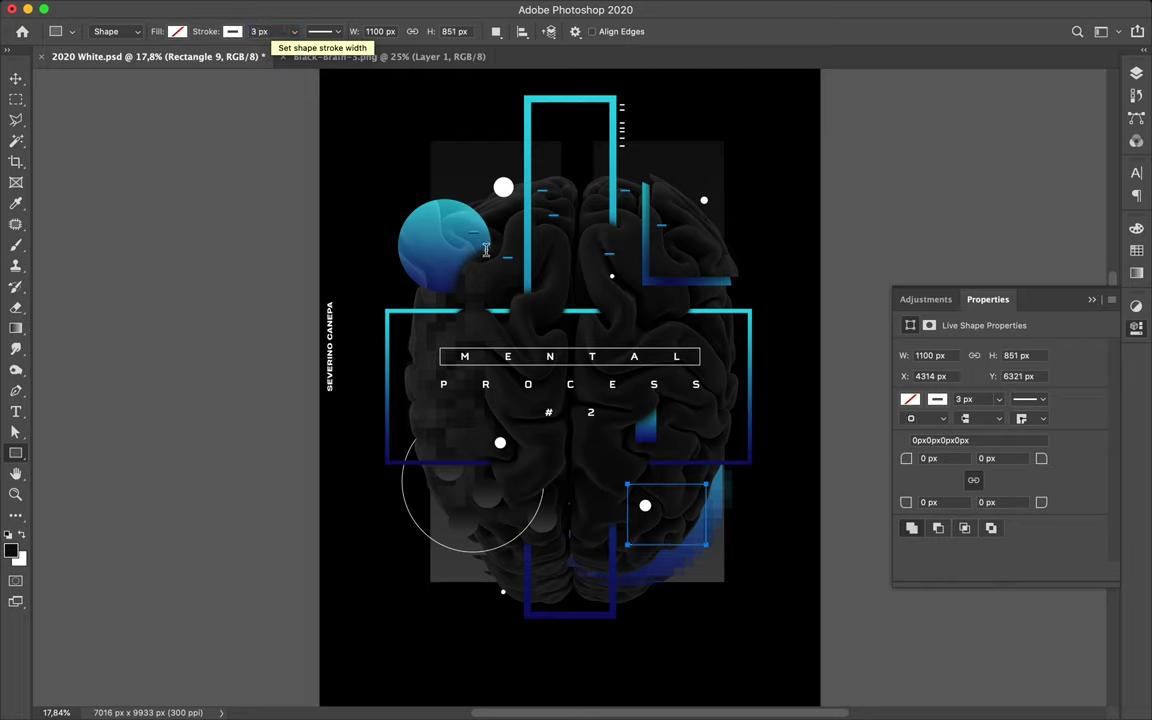
pyautogui.press('Return')
pyautogui.click(711, 400)
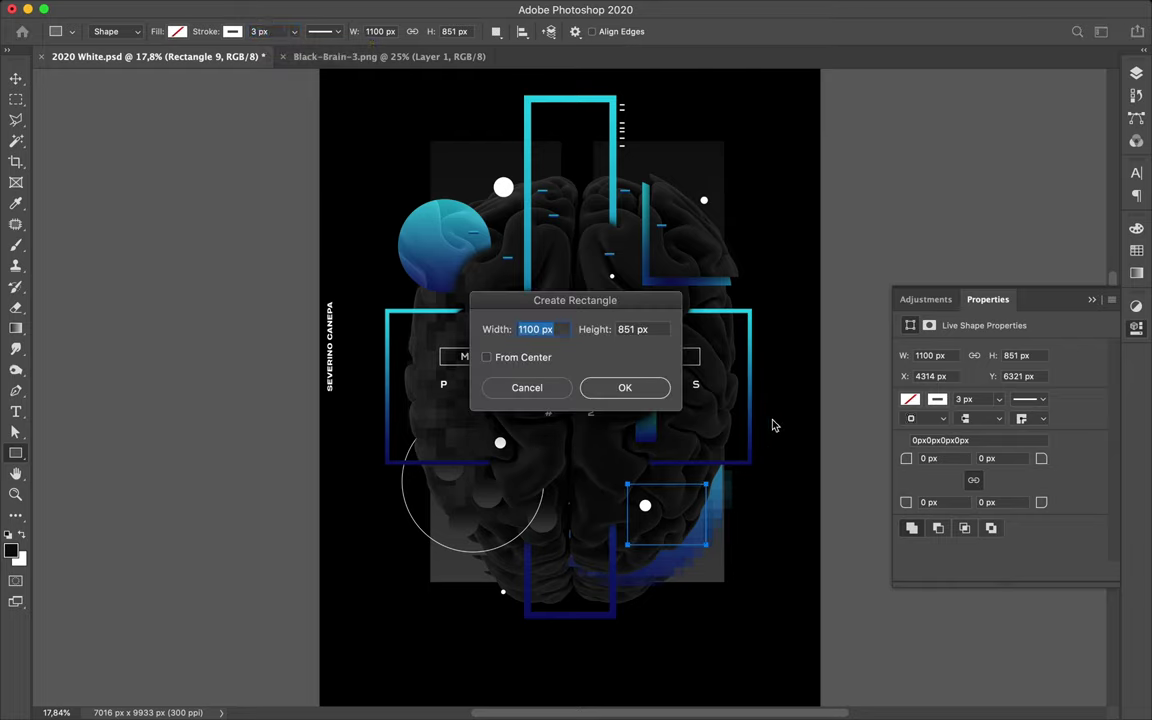
pyautogui.click(545, 388)
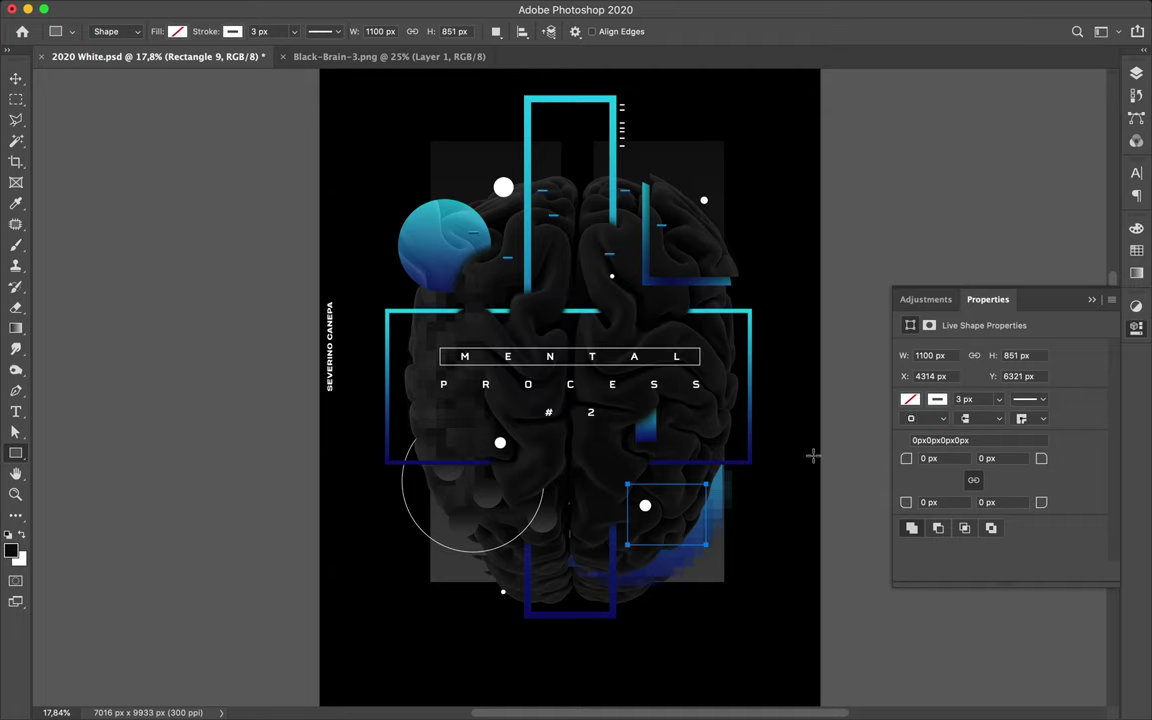
# Step: Draw two outline rectangles at the lower right and extend the tall one's bottom edge
pyautogui.moveTo(605, 477); pyautogui.dragTo(638, 494)
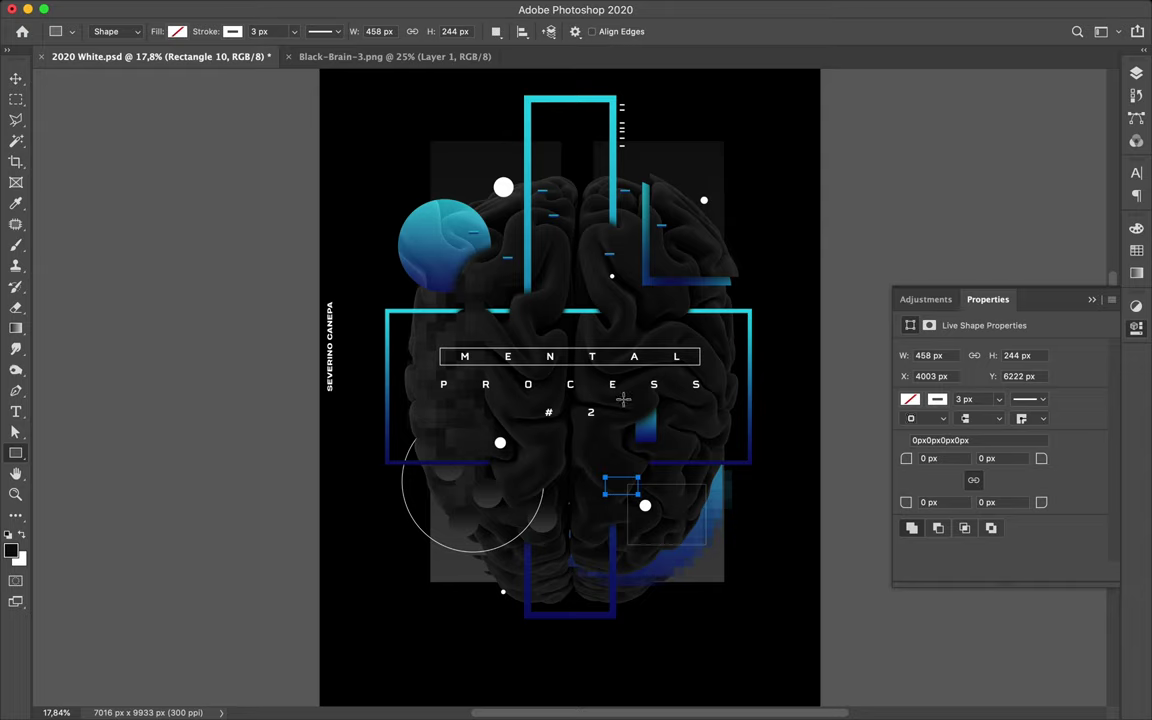
pyautogui.moveTo(623, 399); pyautogui.dragTo(687, 512)
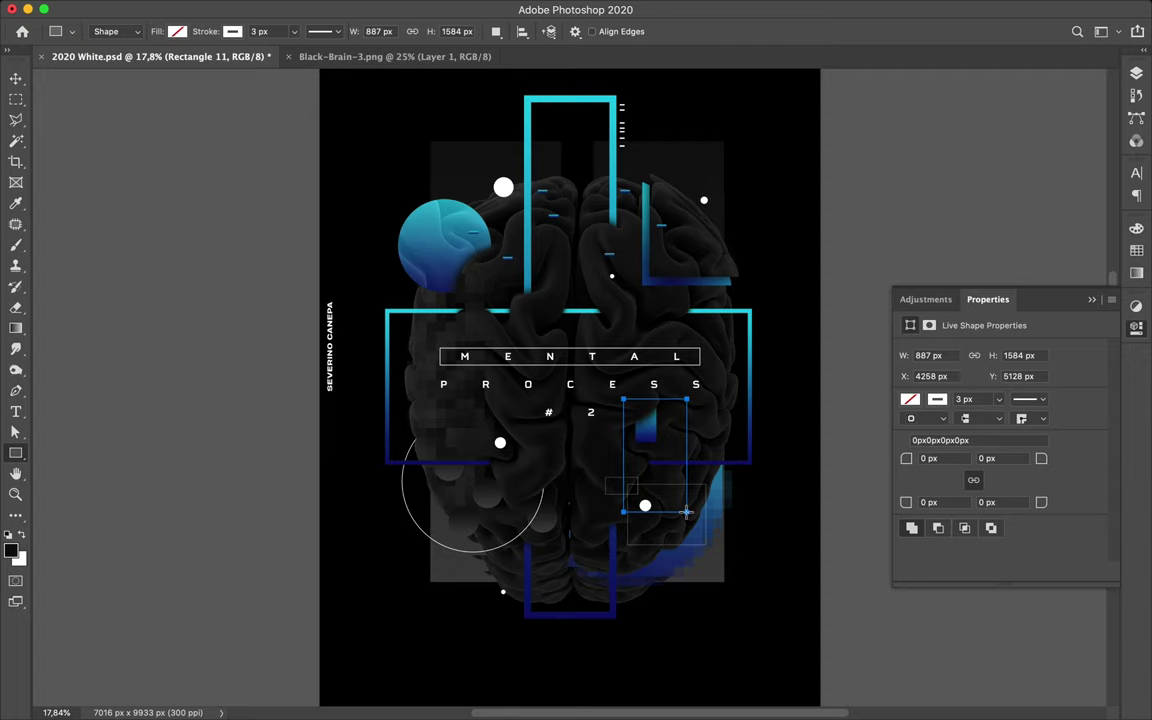
pyautogui.press('a')
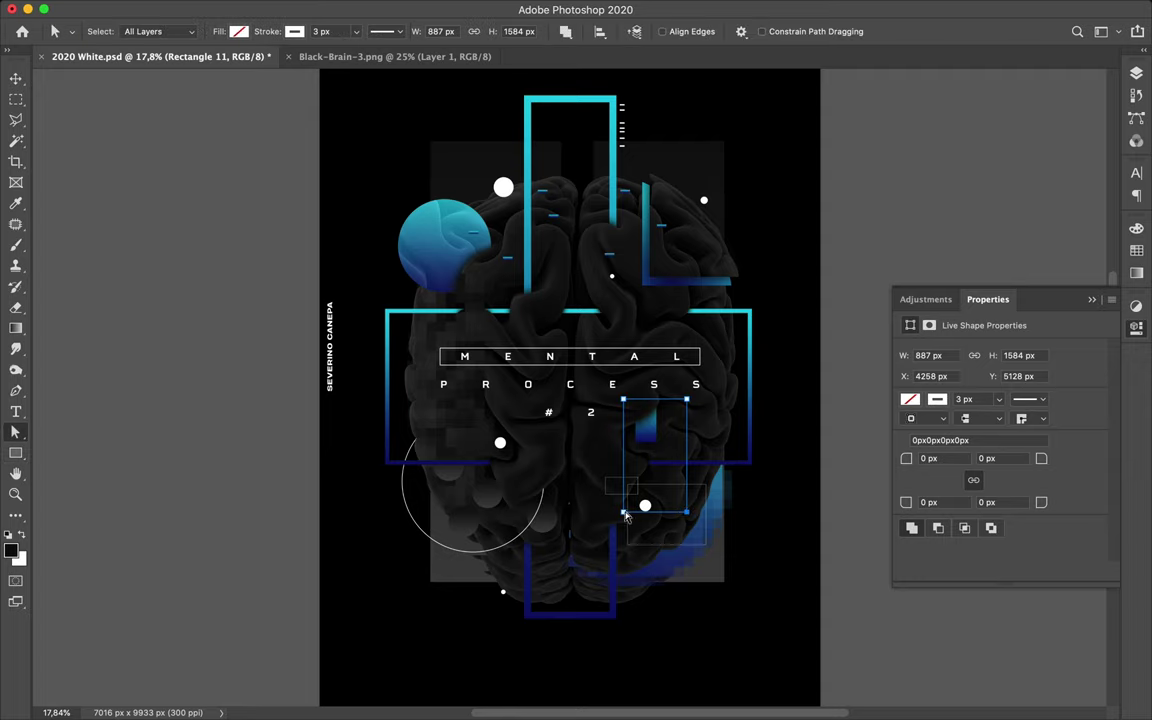
pyautogui.moveTo(622, 517); pyautogui.dragTo(622, 520)
pyautogui.press('u')
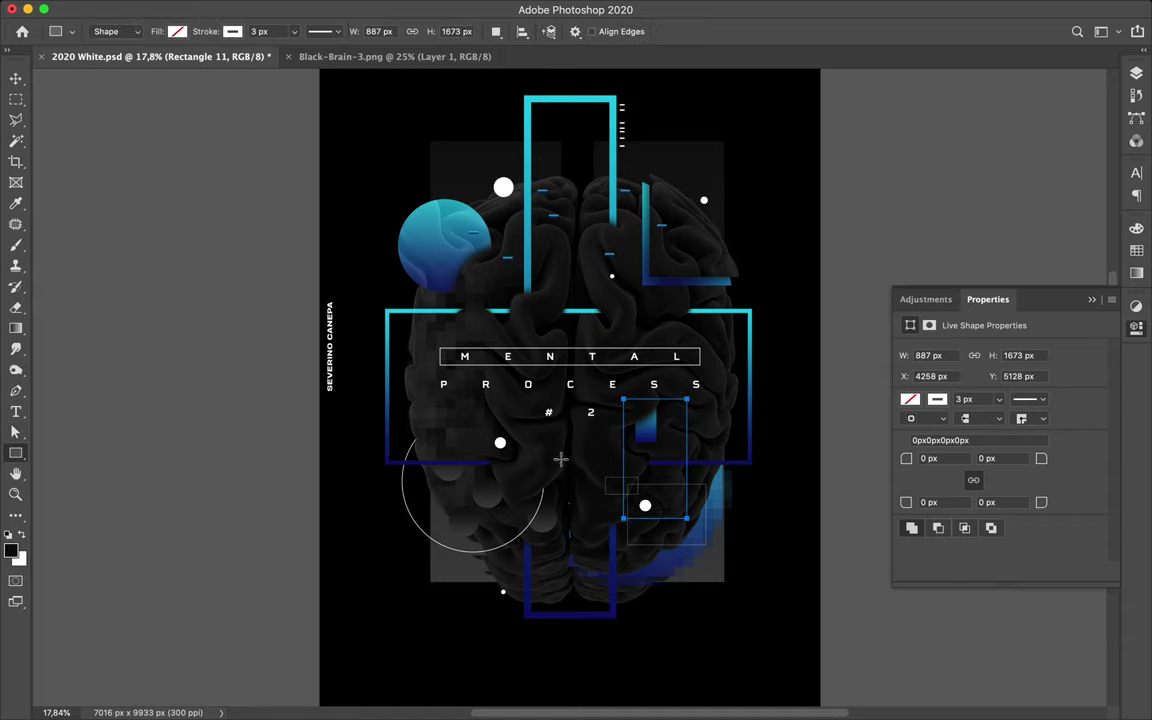
# Step: Add outline rectangles at the lower right, beside the blue sphere and by P, plus a thin bar under #2
pyautogui.moveTo(576, 456); pyautogui.dragTo(641, 489)
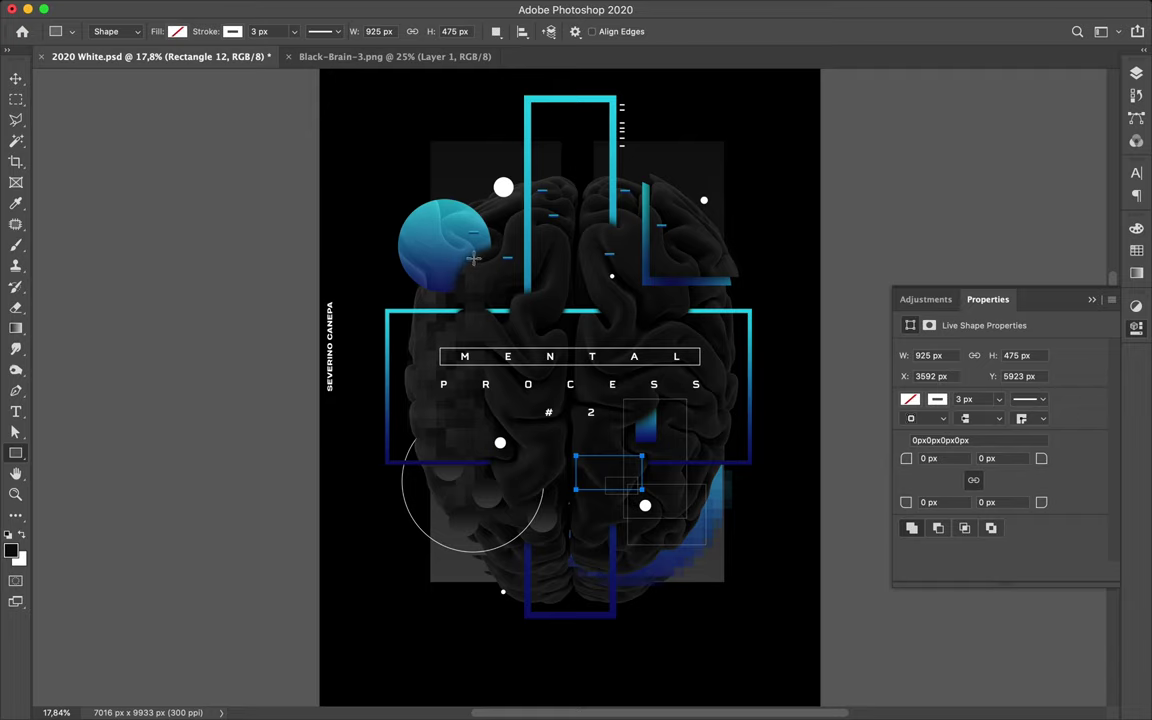
pyautogui.moveTo(471, 240); pyautogui.dragTo(494, 290)
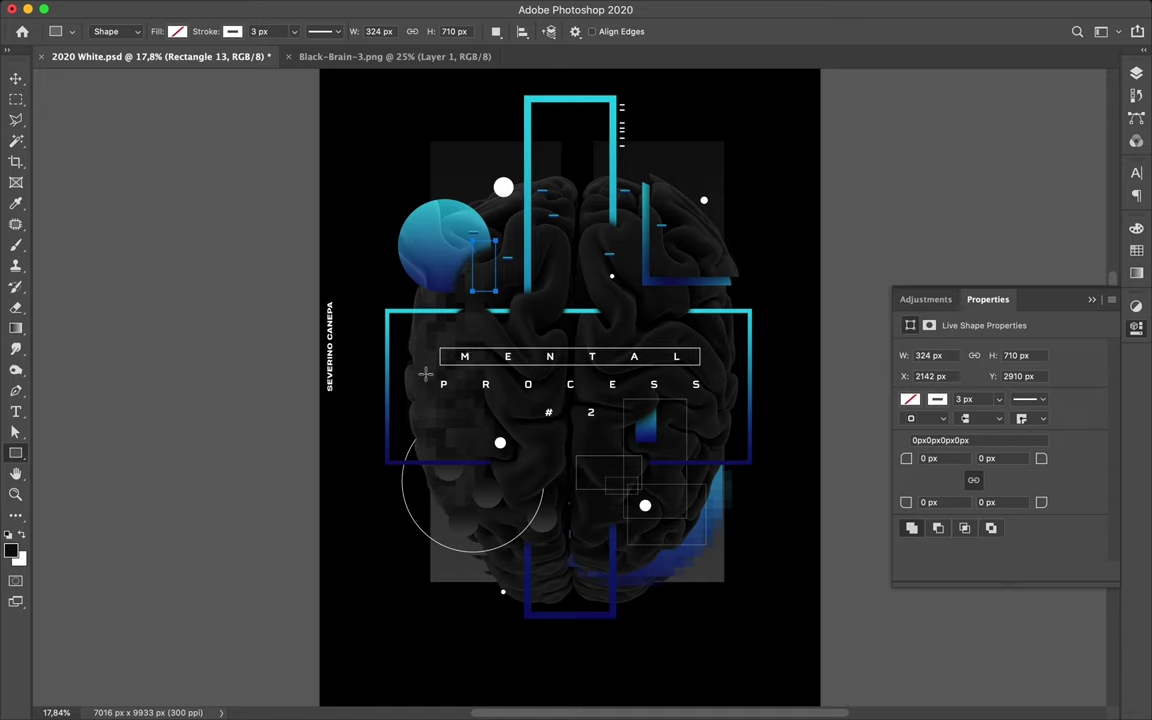
pyautogui.moveTo(422, 373); pyautogui.dragTo(519, 454)
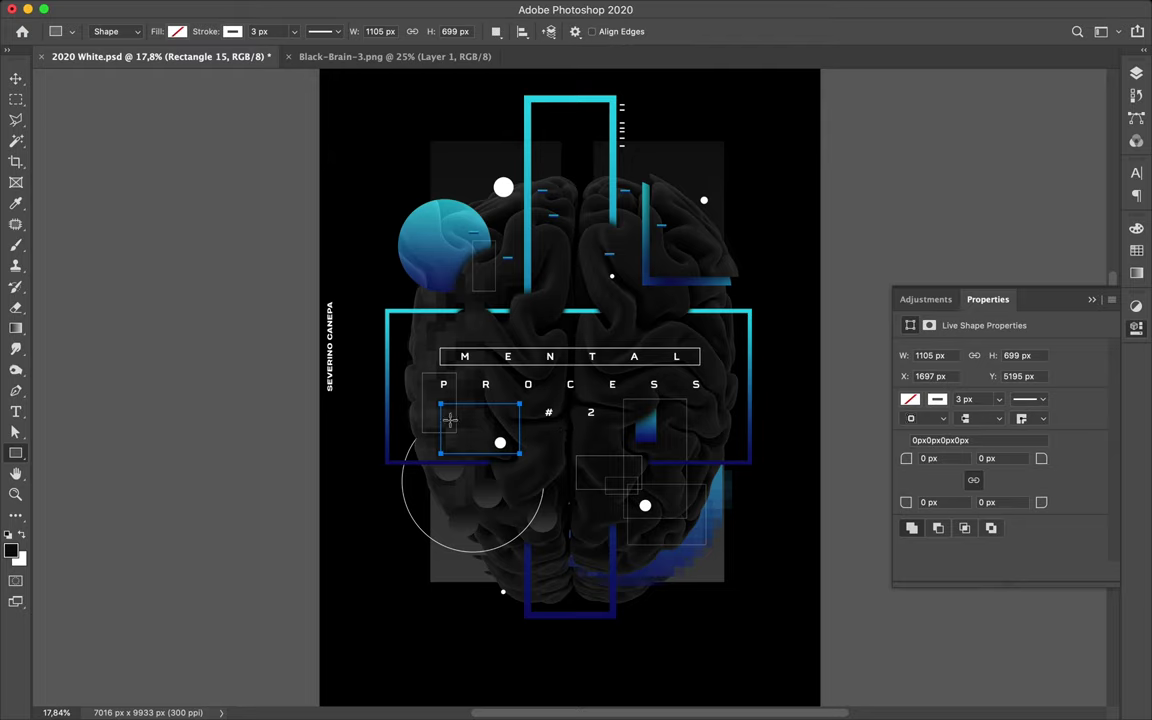
pyautogui.moveTo(450, 421); pyautogui.dragTo(630, 428)
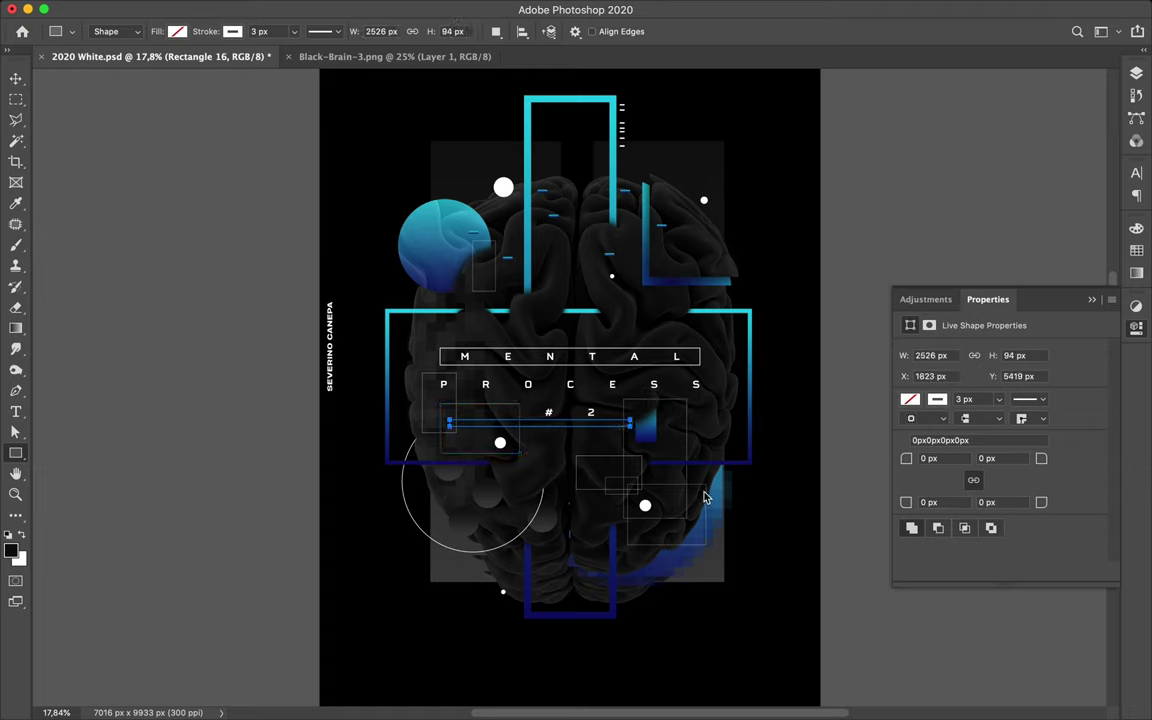
# Step: Deselect all shapes and undo the long thin bar under #2
pyautogui.press('a')
pyautogui.click(797, 489)
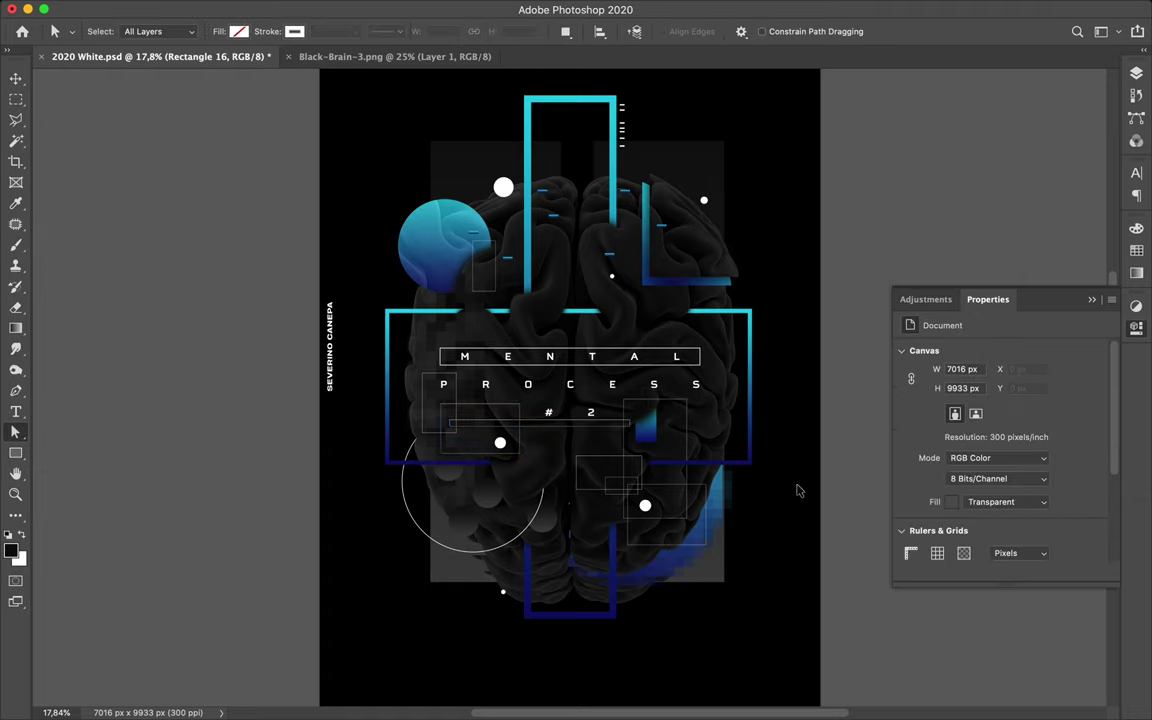
pyautogui.press('super+z')
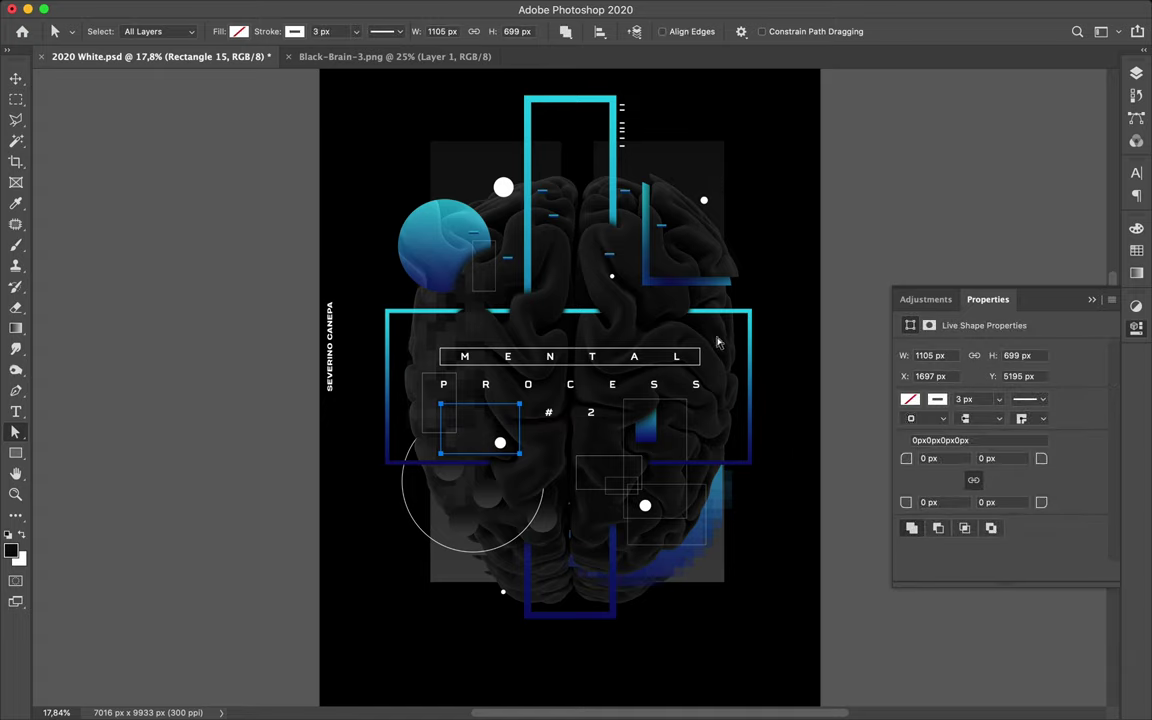
pyautogui.press('u')
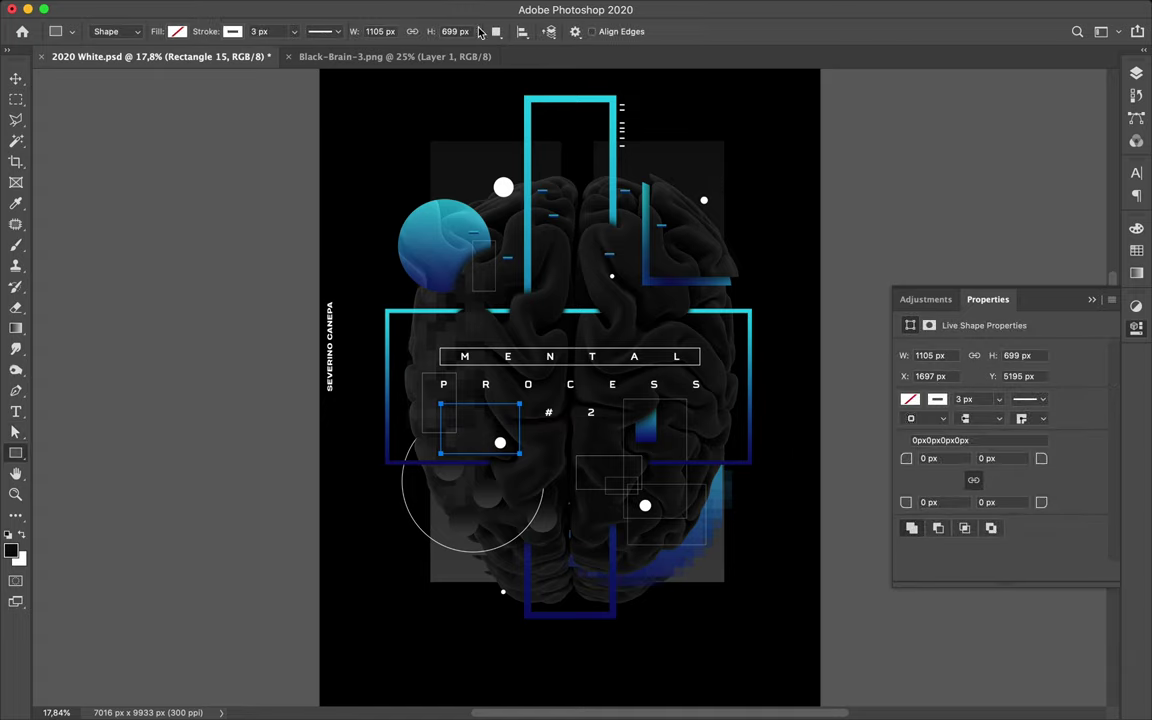
# Step: Draw an 80 × 80 px square beside the gradient circle with white fill and no stroke
pyautogui.click(233, 32)
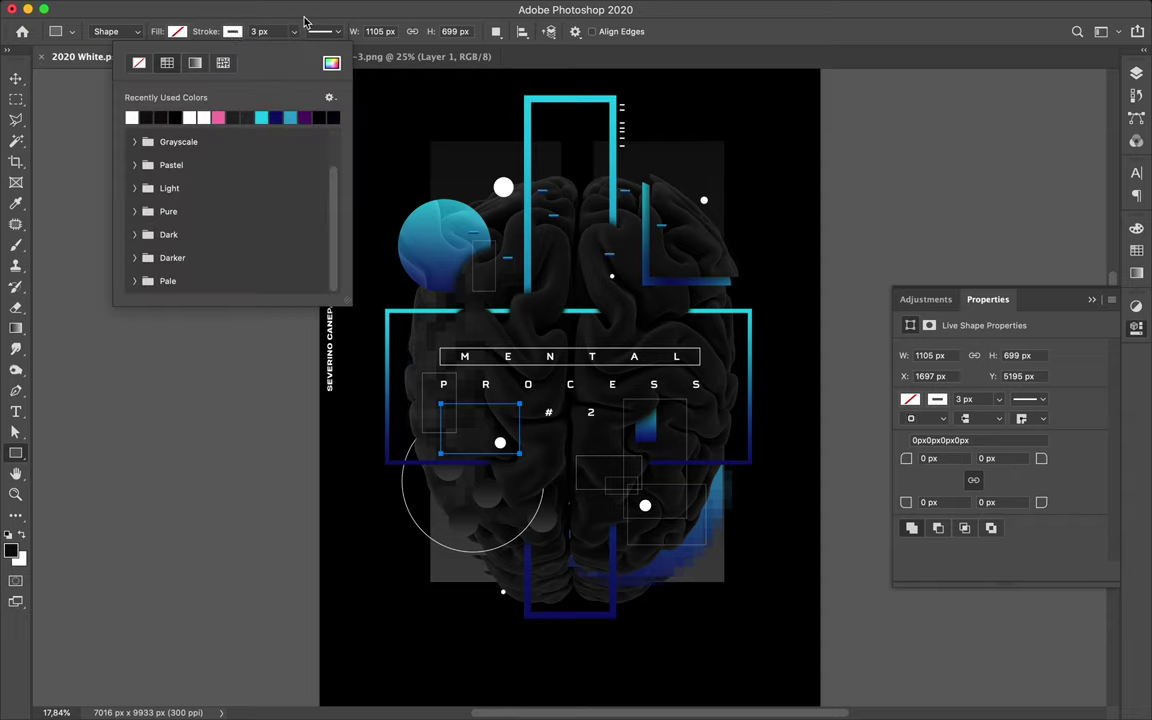
pyautogui.click(305, 20)
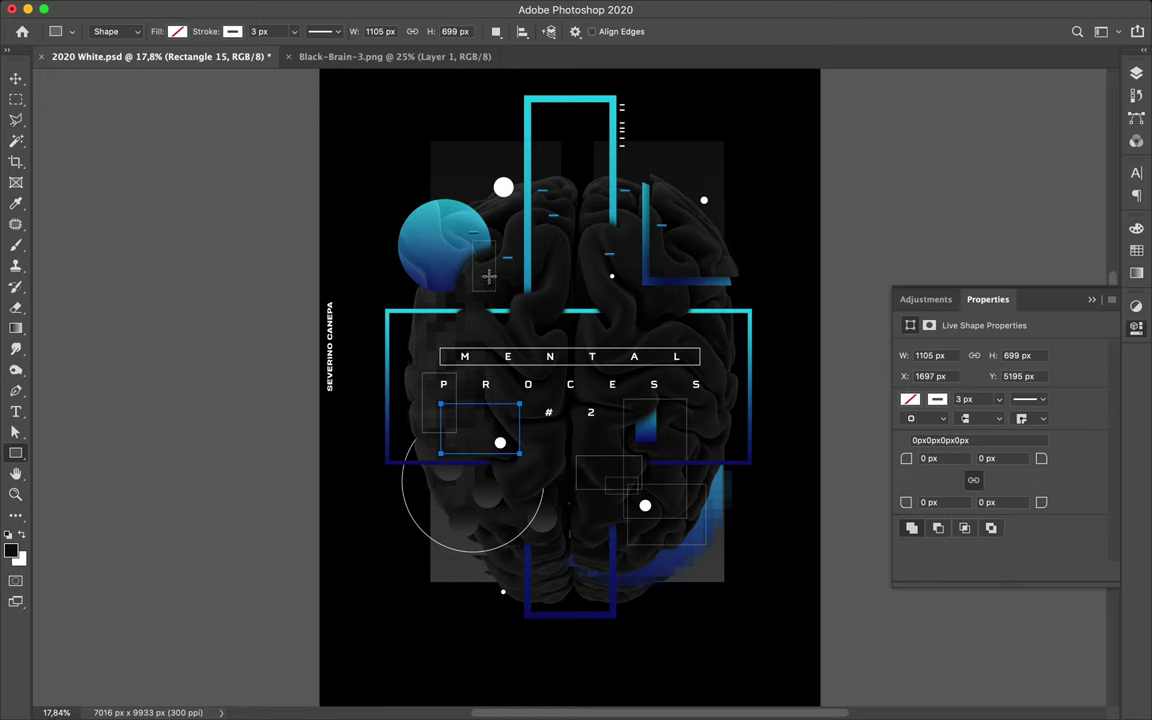
pyautogui.moveTo(489, 277); pyautogui.dragTo(497, 284)
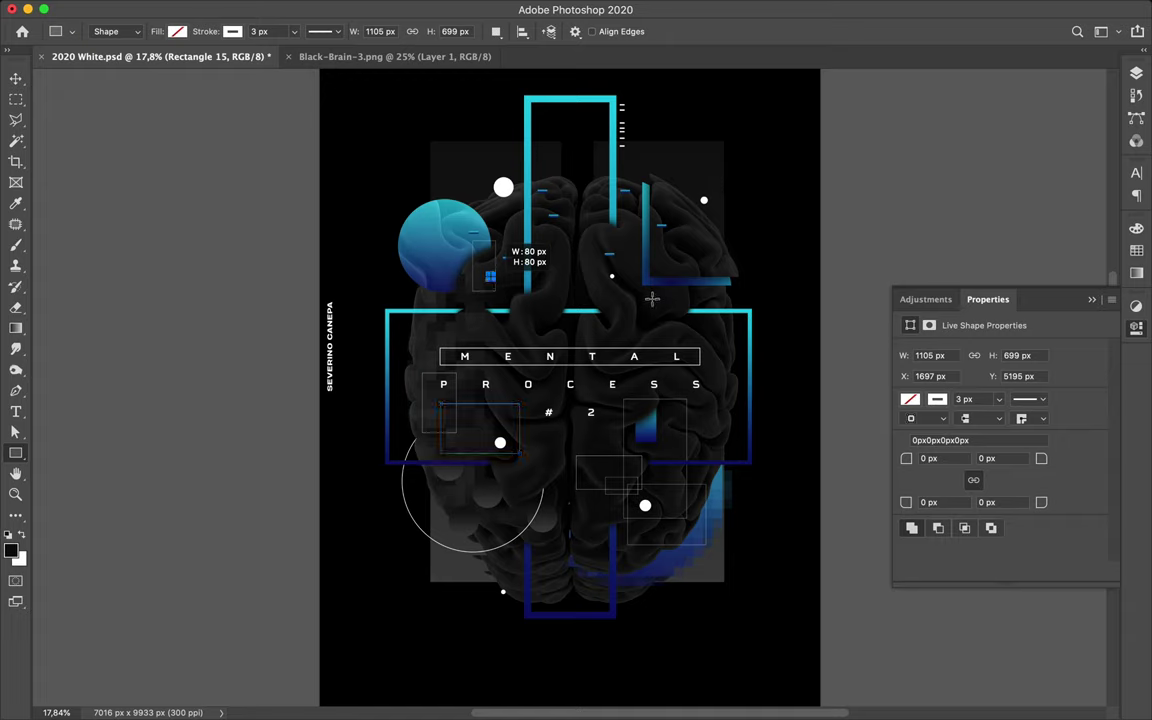
pyautogui.click(232, 36)
pyautogui.click(139, 62)
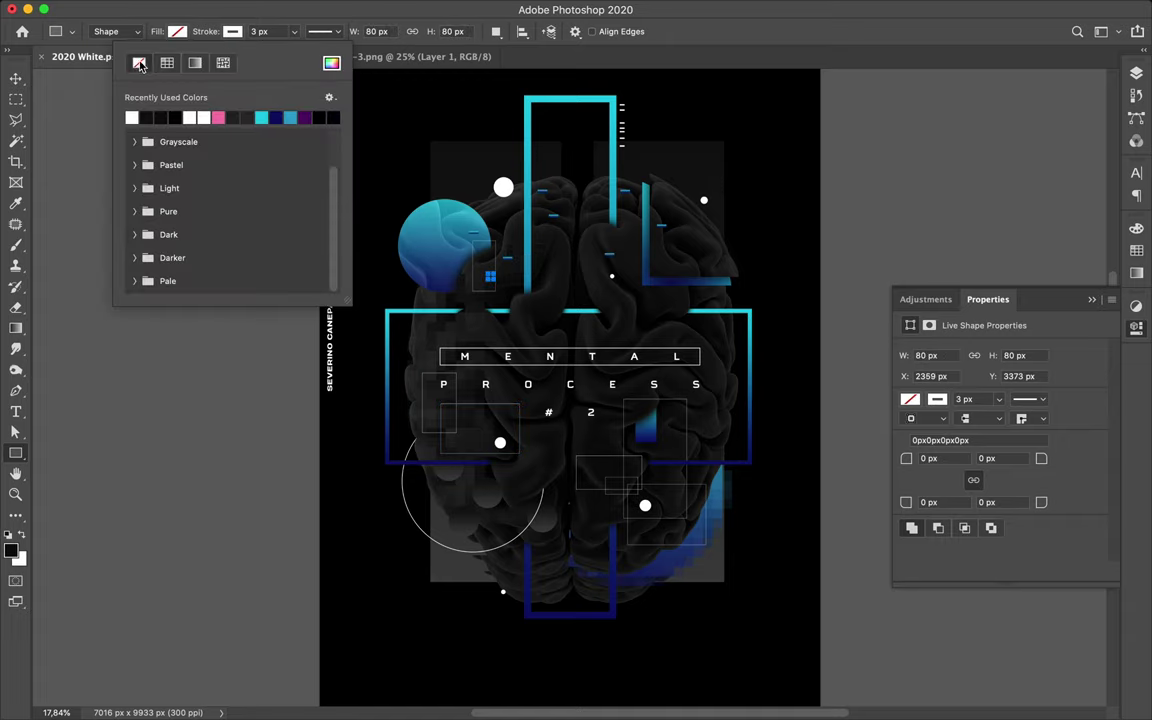
pyautogui.click(178, 33)
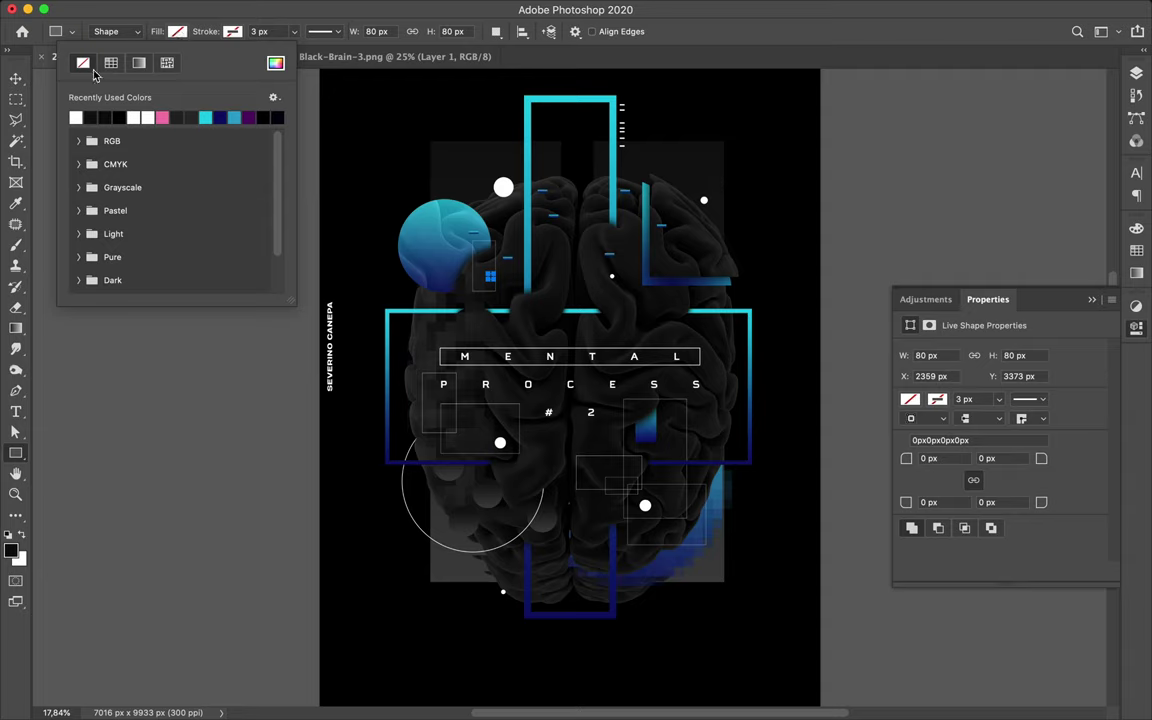
pyautogui.click(77, 116)
# Step: Scale the white square down to about 53 × 53 px
pyautogui.press('v')
pyautogui.press('a')
pyautogui.press('v')
pyautogui.press('super+plus')
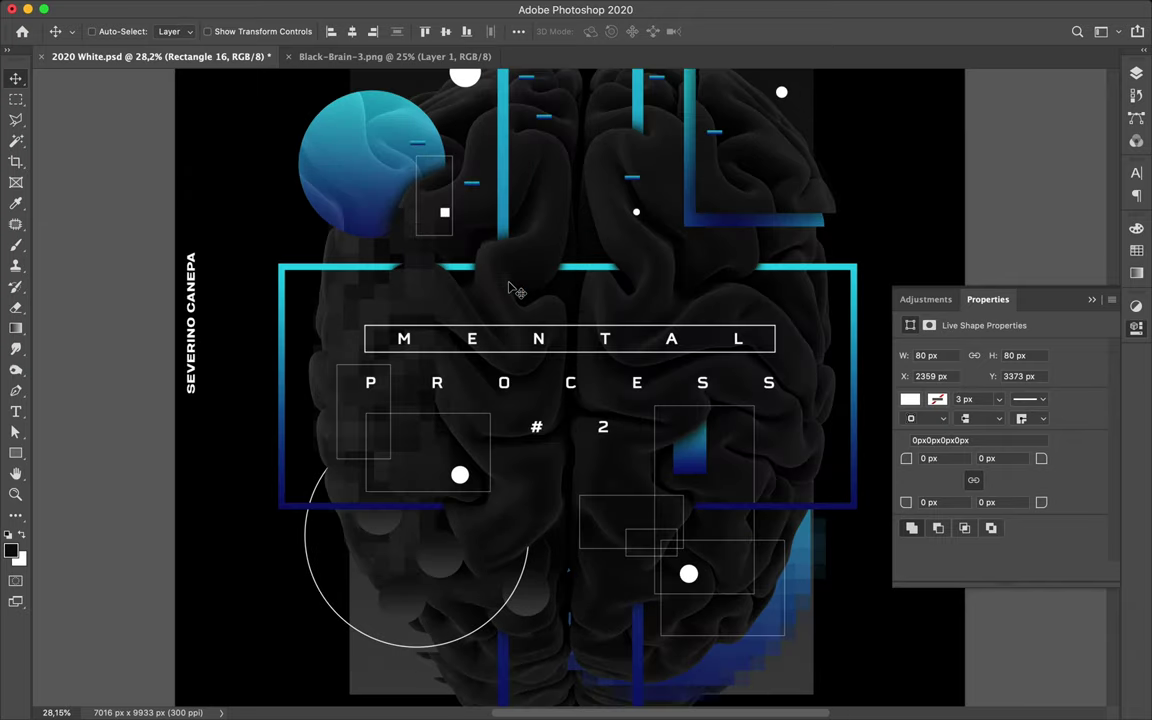
pyautogui.scroll(2, 516, 291)
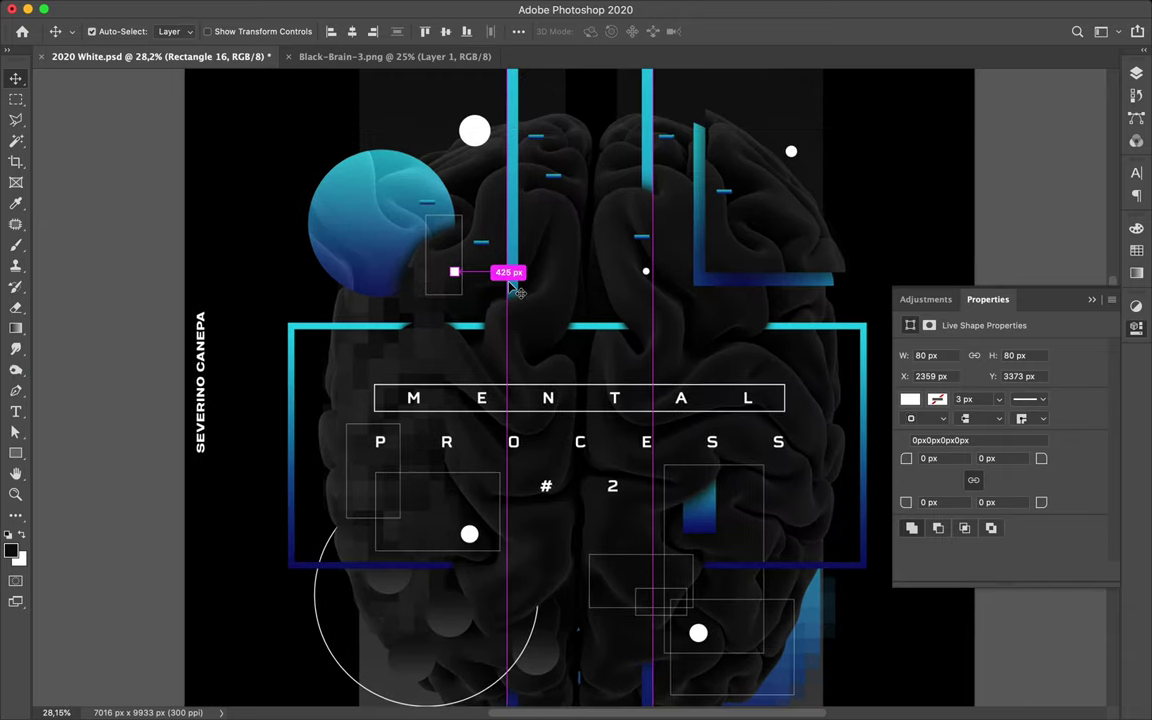
pyautogui.press('super+t')
pyautogui.press('super+plus')
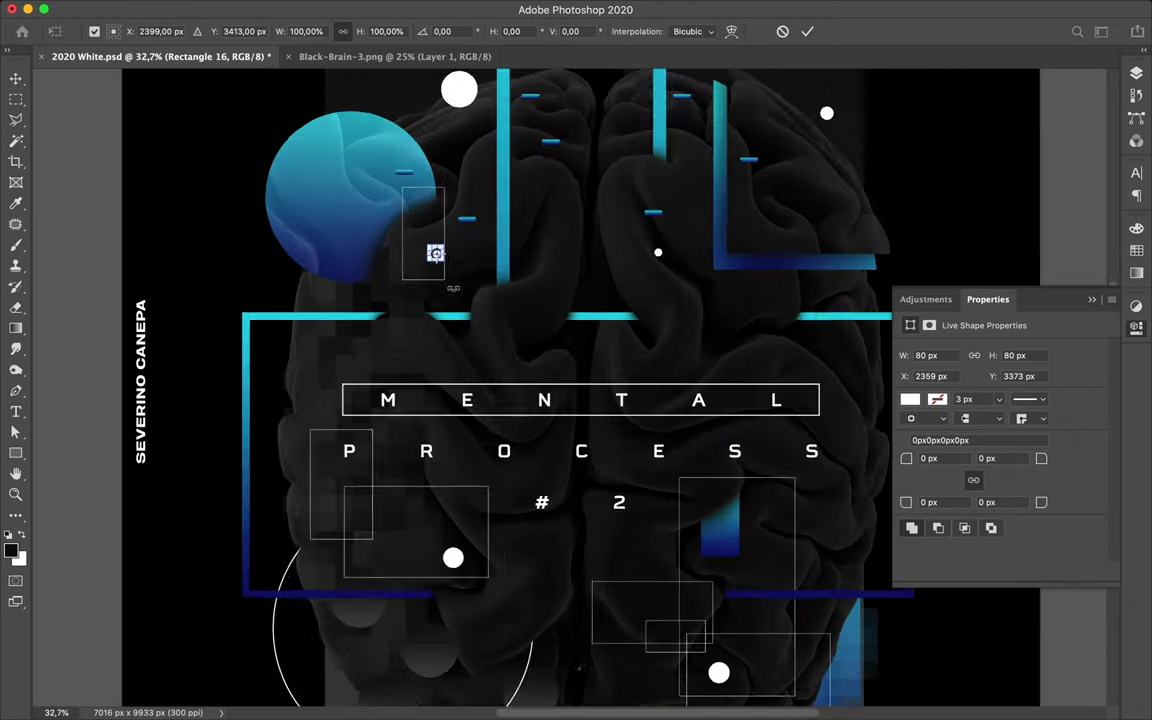
pyautogui.moveTo(392, 209); pyautogui.dragTo(395, 210)
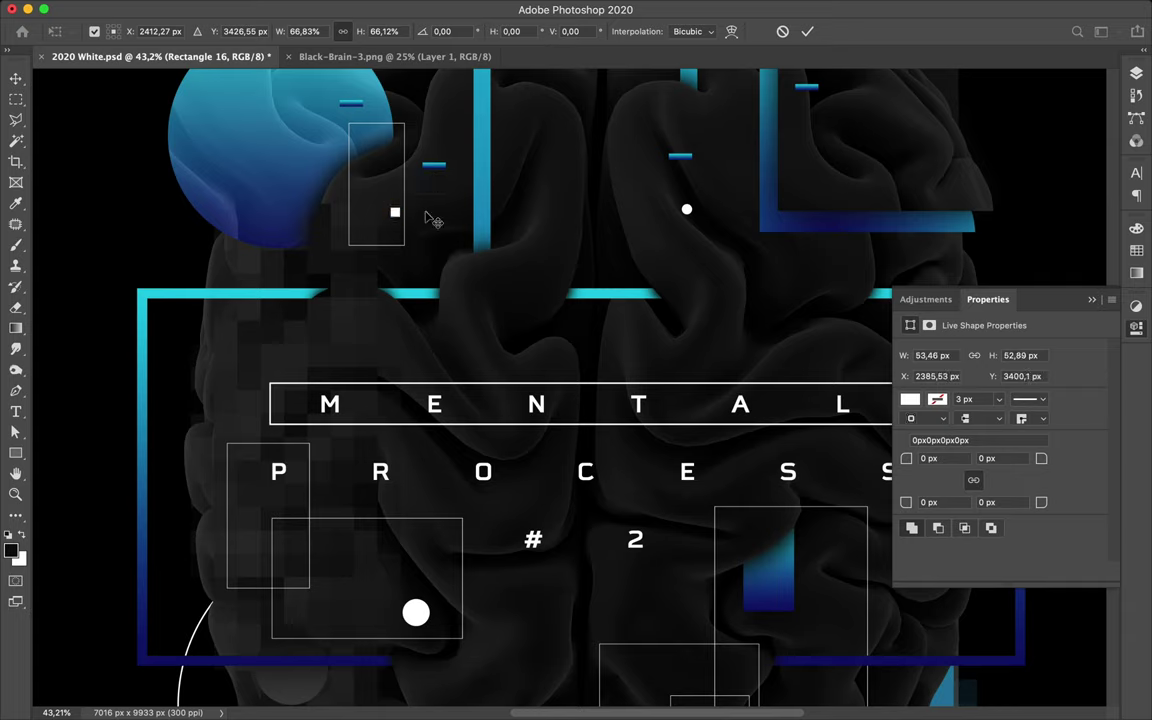
pyautogui.press('Return')
# Step: Duplicate the square twice into a vertical column of three evenly spaced squares
pyautogui.moveTo(397, 227); pyautogui.dragTo(397, 231)
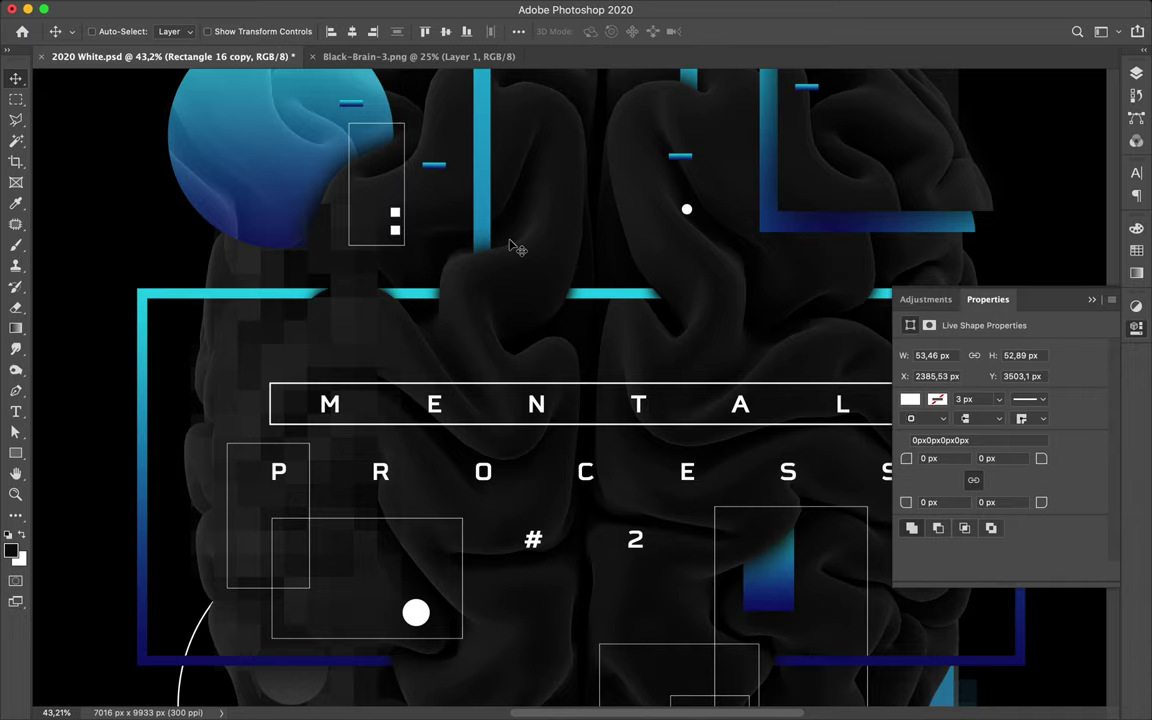
pyautogui.scroll(-1, 480, 248)
pyautogui.moveTo(409, 246); pyautogui.dragTo(412, 270)
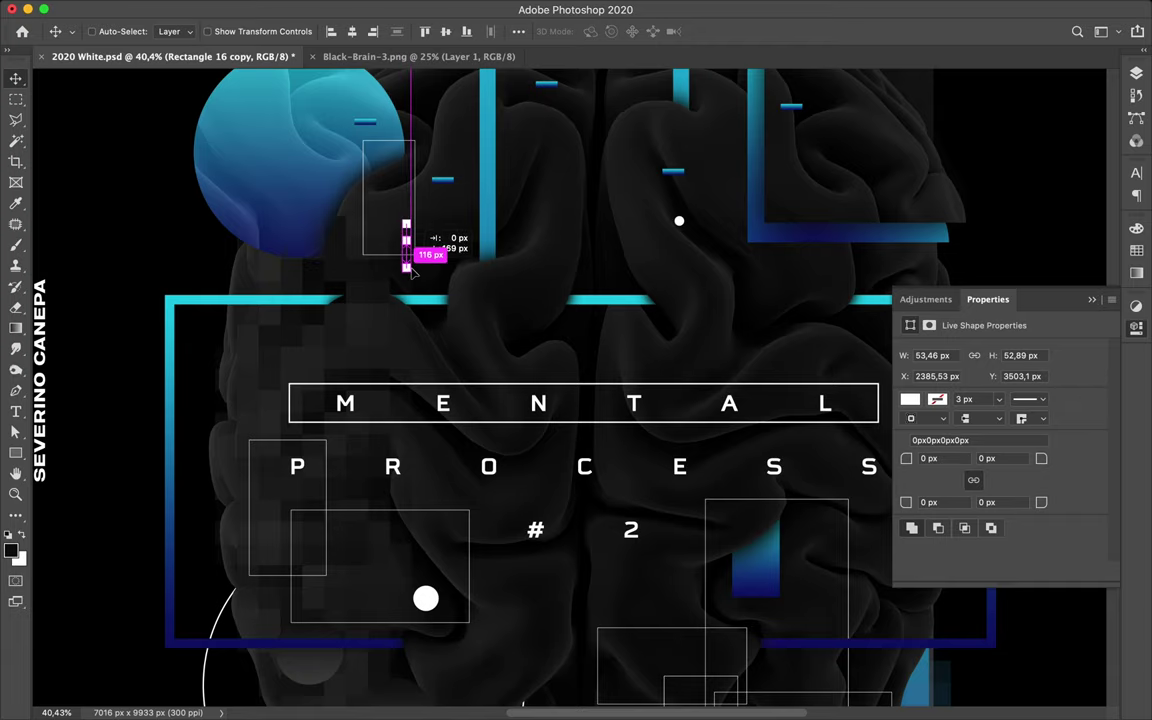
pyautogui.moveTo(624, 296); pyautogui.dragTo(626, 296)
pyautogui.scroll(-4, 640, 296)
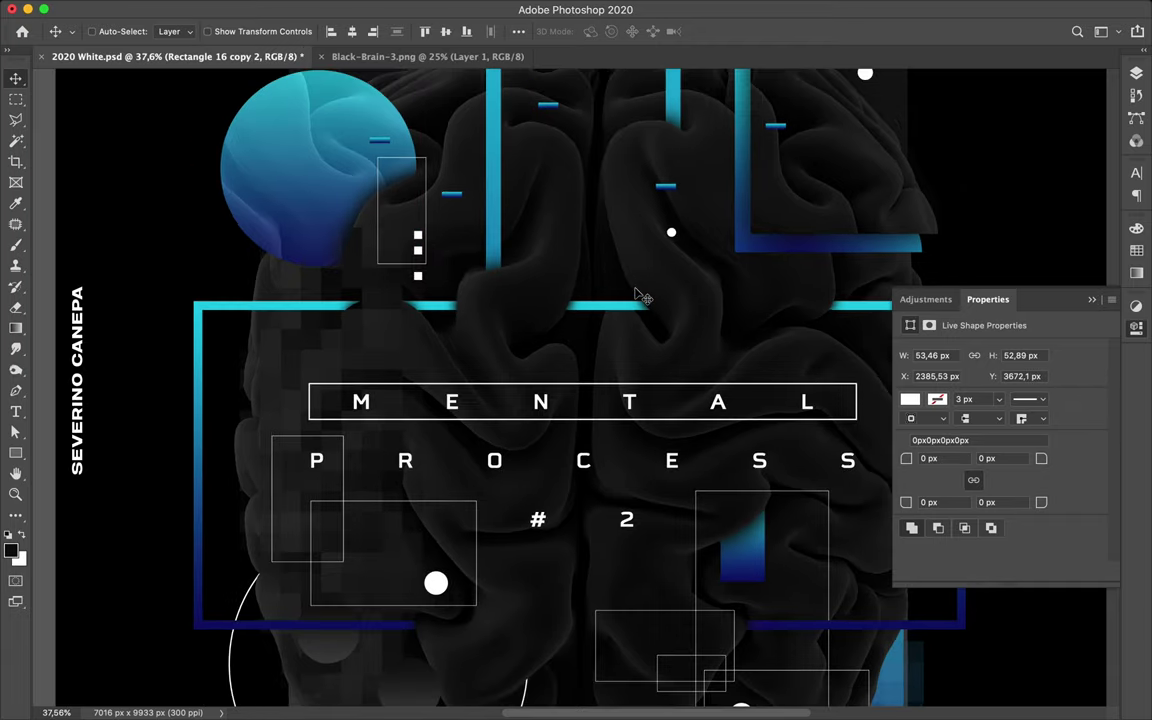
pyautogui.hscroll(5, 640, 296)
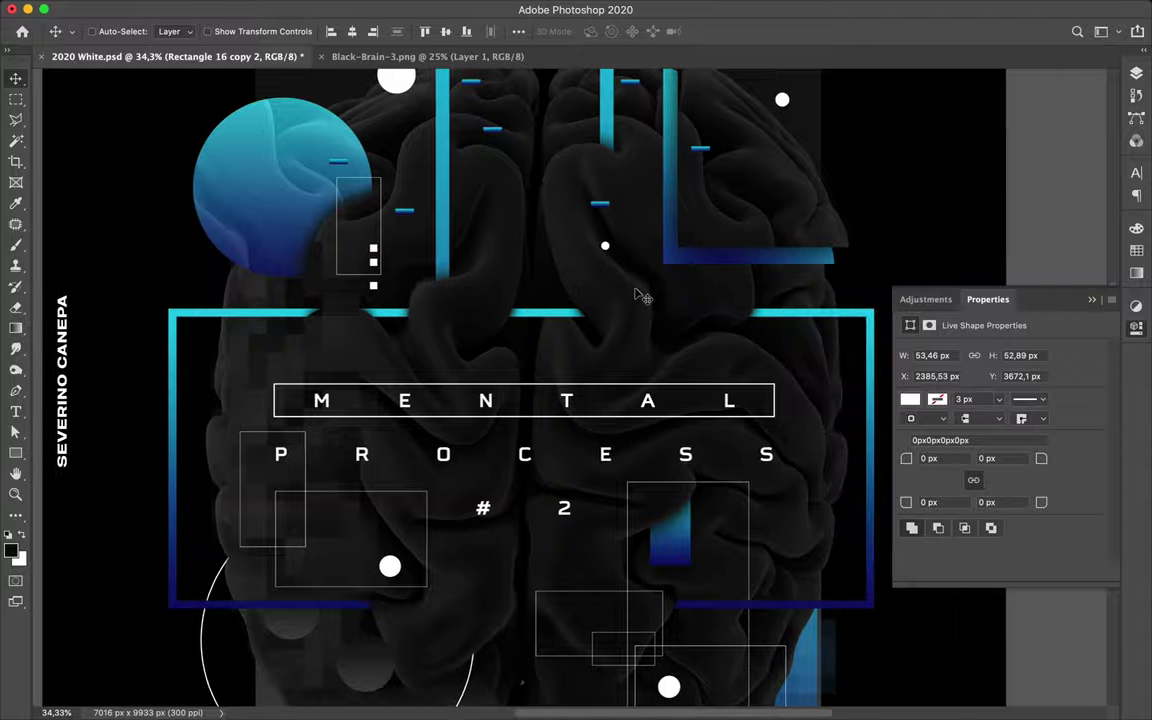
pyautogui.scroll(-2, 672, 257)
pyautogui.scroll(-1, 672, 257)
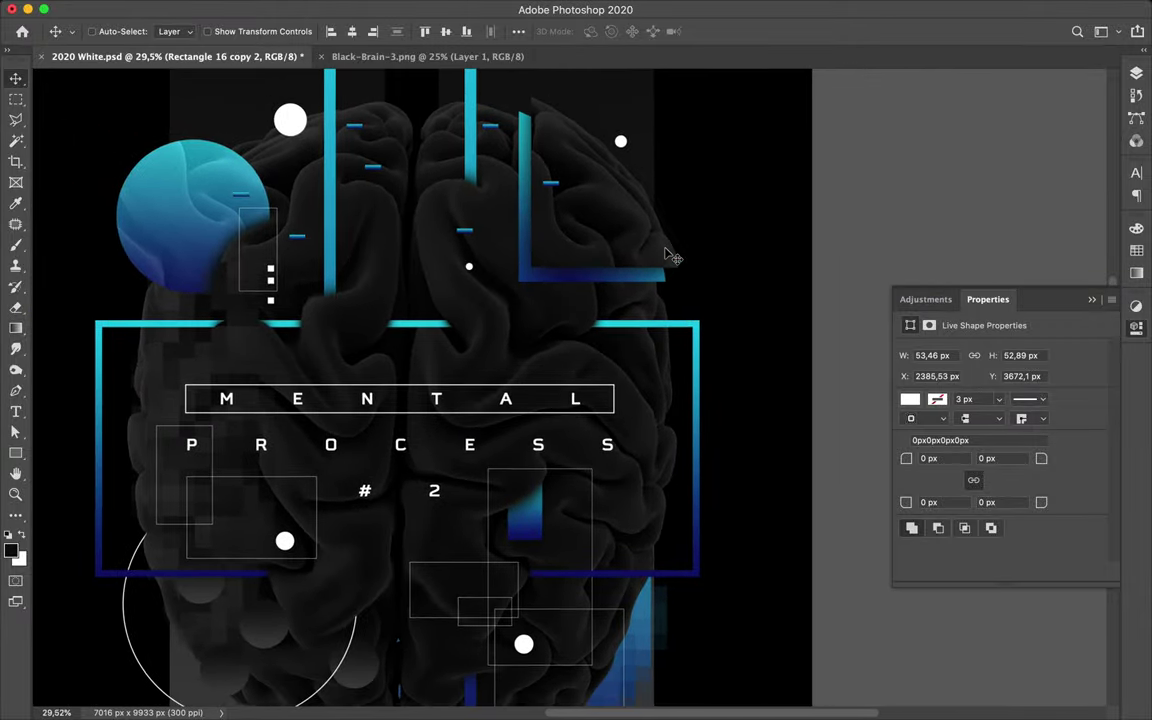
pyautogui.scroll(3, 672, 257)
pyautogui.scroll(-2, 672, 257)
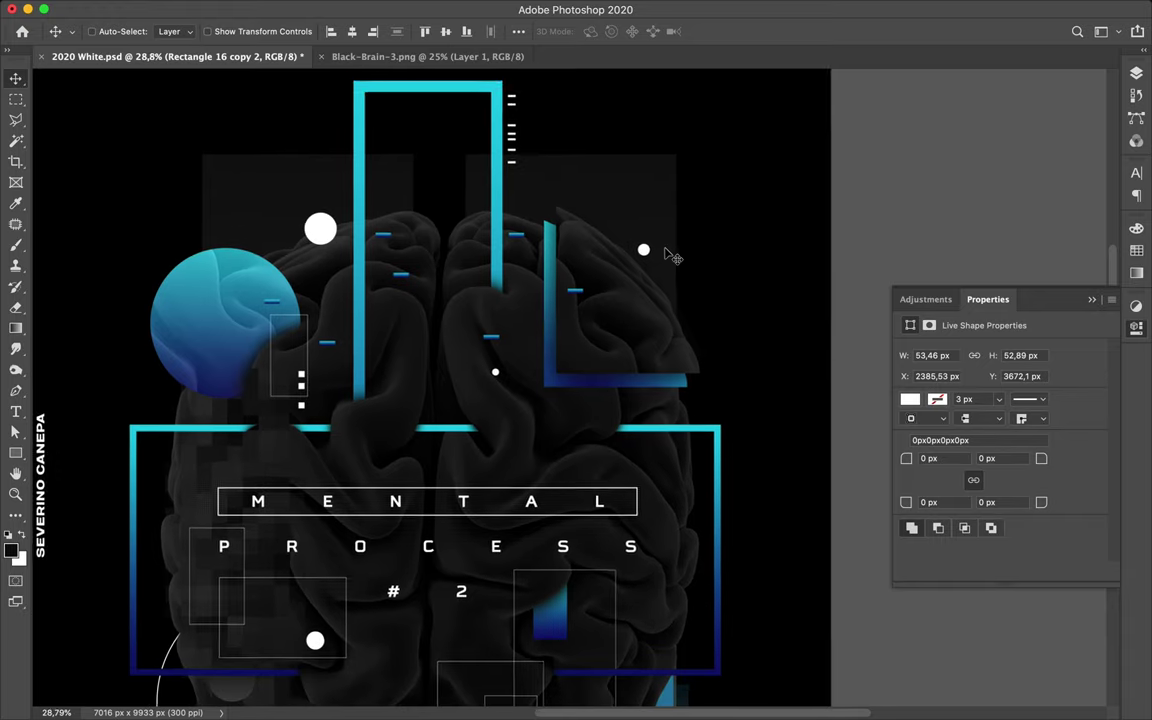
pyautogui.scroll(-3, 672, 257)
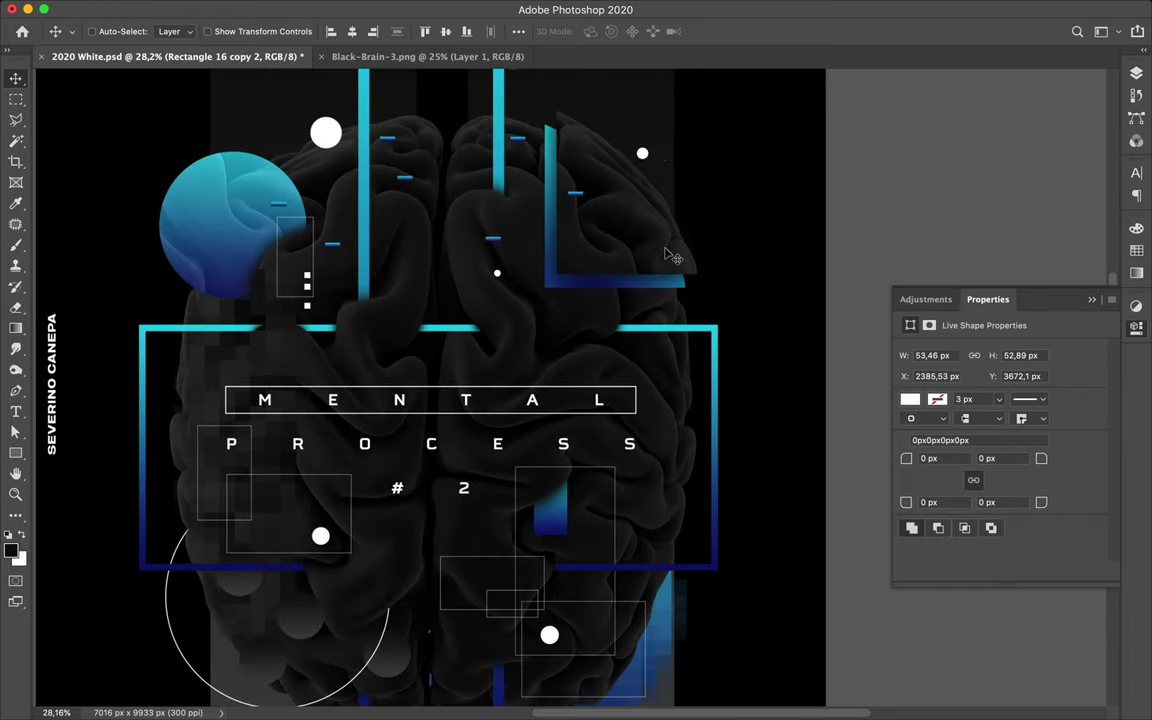
pyautogui.scroll(2, 672, 257)
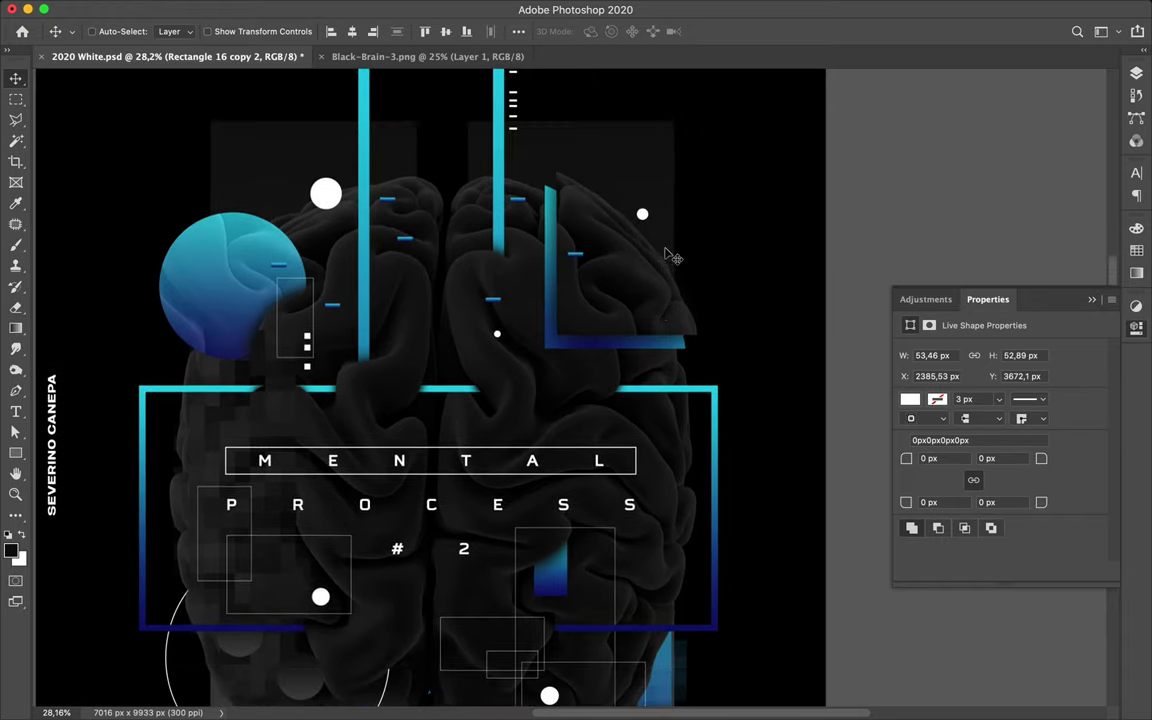
# Step: Alt-drag copies of the small white dash beside PROCESS, below it and near the circle
pyautogui.click(512, 132)
pyautogui.click(512, 132)
pyautogui.moveTo(598, 477); pyautogui.dragTo(627, 543)
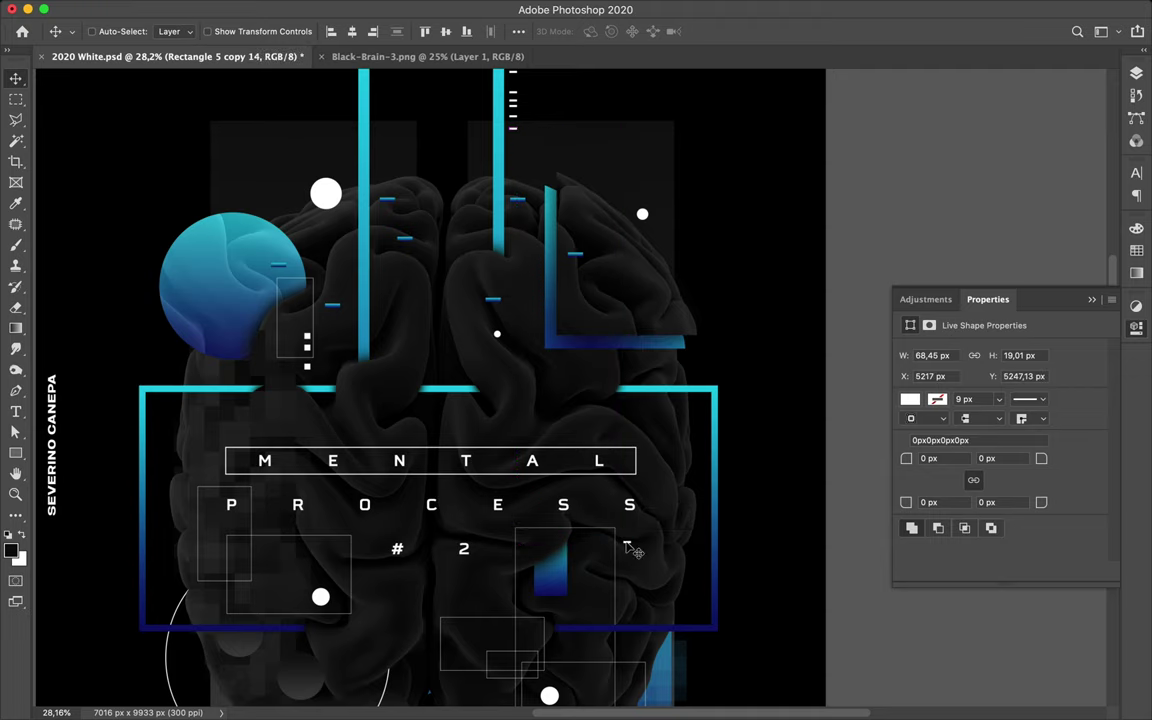
pyautogui.press('alt')
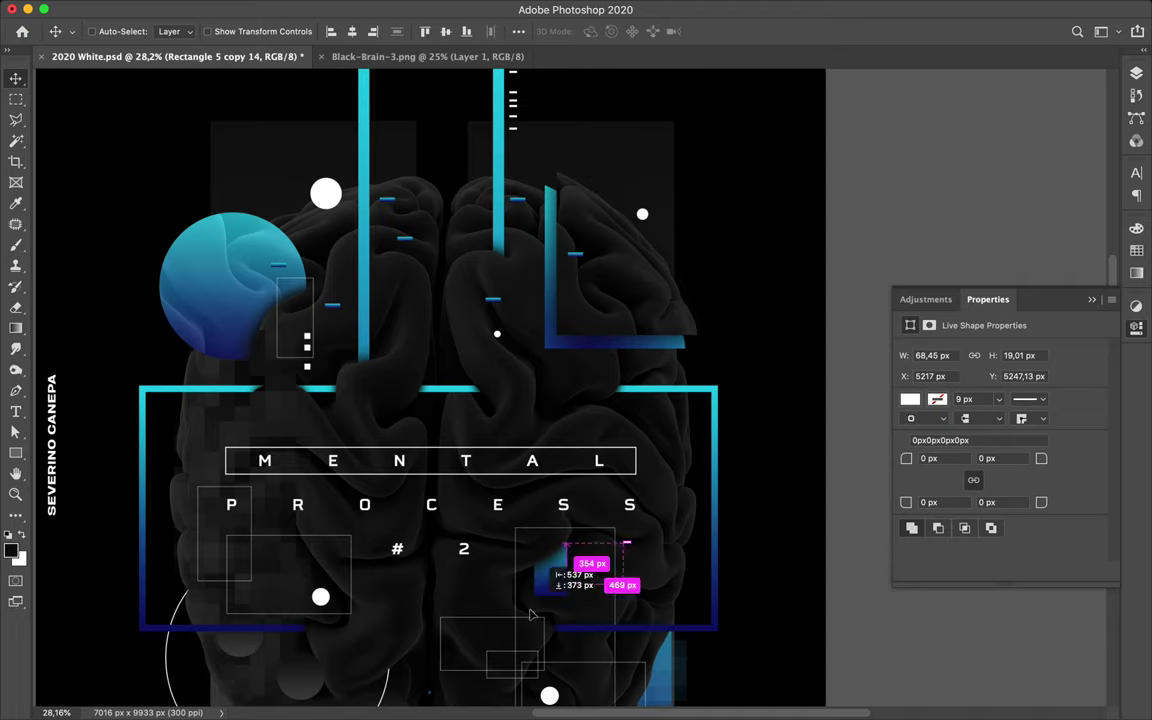
pyautogui.moveTo(531, 612); pyautogui.dragTo(238, 604)
pyautogui.scroll(-5, 455, 540)
pyautogui.scroll(-2, 455, 540)
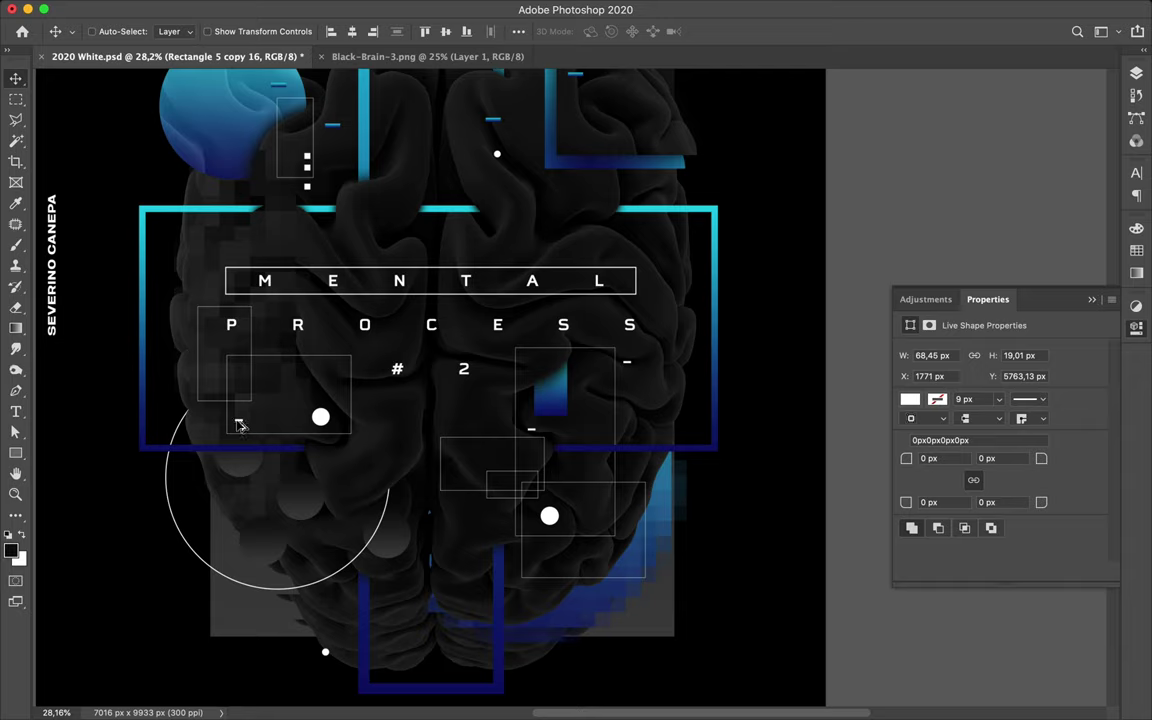
pyautogui.press('super')
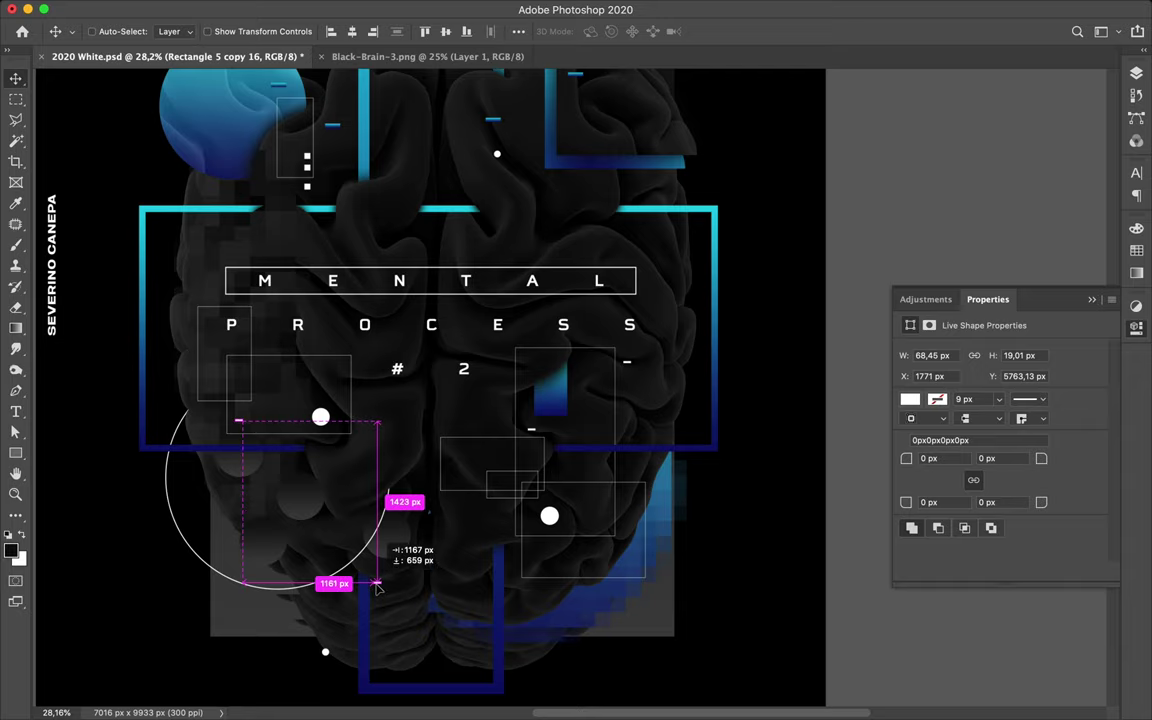
pyautogui.moveTo(380, 590); pyautogui.dragTo(380, 586)
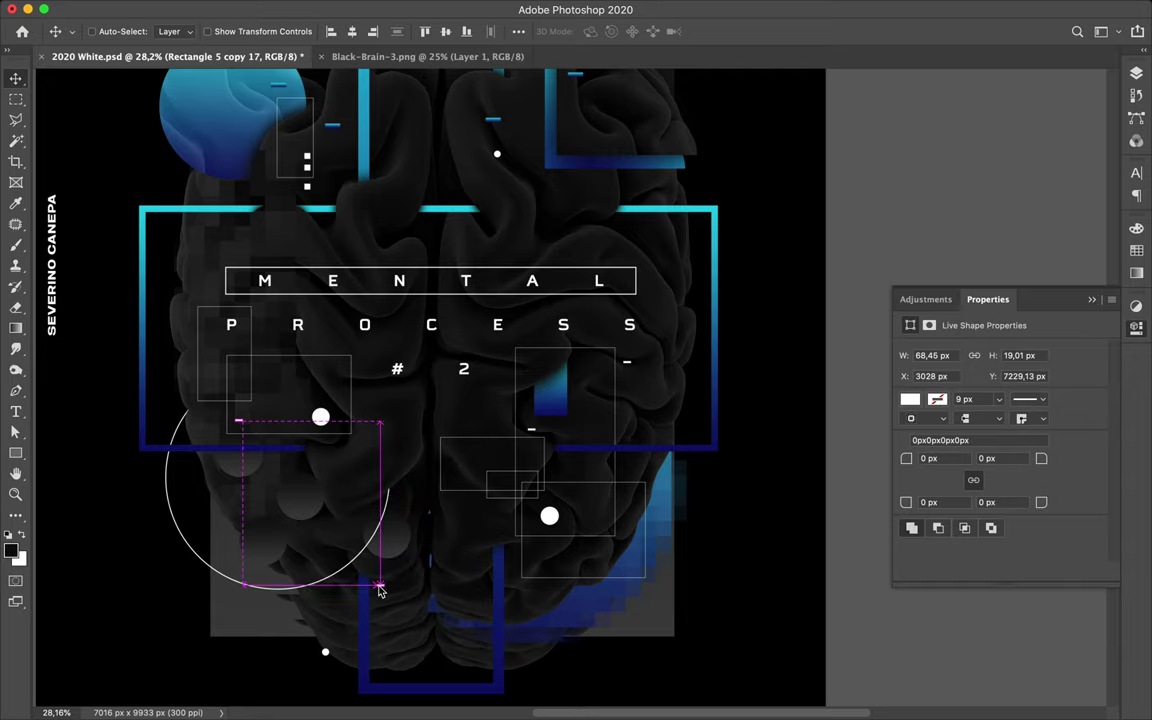
pyautogui.scroll(2, 411, 578)
# Step: Stack white dash copies down the bottom blue frame, lower the column, and fit the poster on screen
pyautogui.scroll(-10, 468, 563)
pyautogui.hscroll(-6, 468, 563)
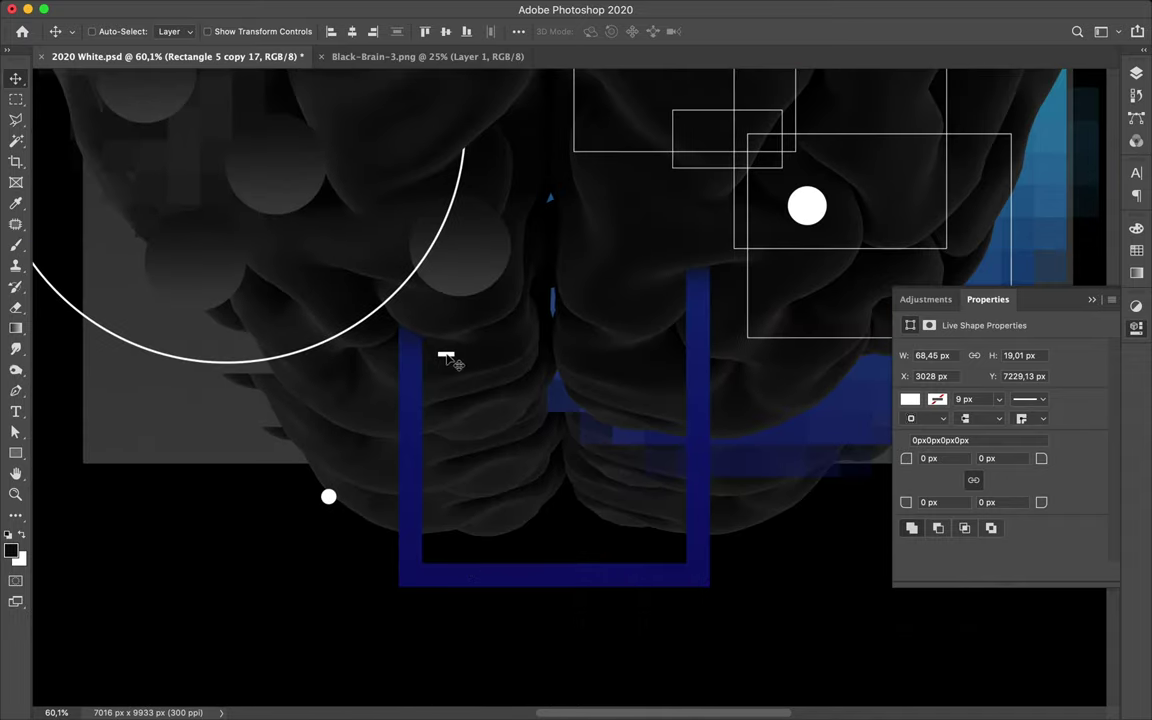
pyautogui.moveTo(450, 370); pyautogui.dragTo(452, 373)
pyautogui.moveTo(452, 419); pyautogui.dragTo(468, 490)
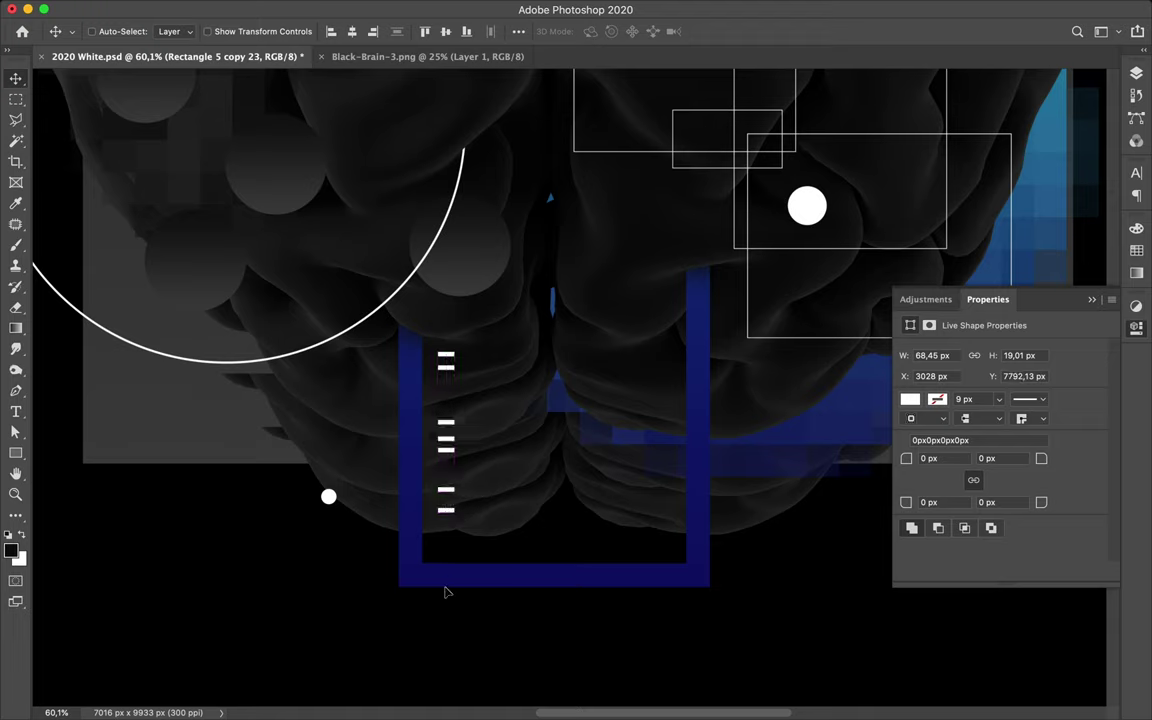
pyautogui.moveTo(447, 598); pyautogui.dragTo(447, 621)
pyautogui.press('super+0')
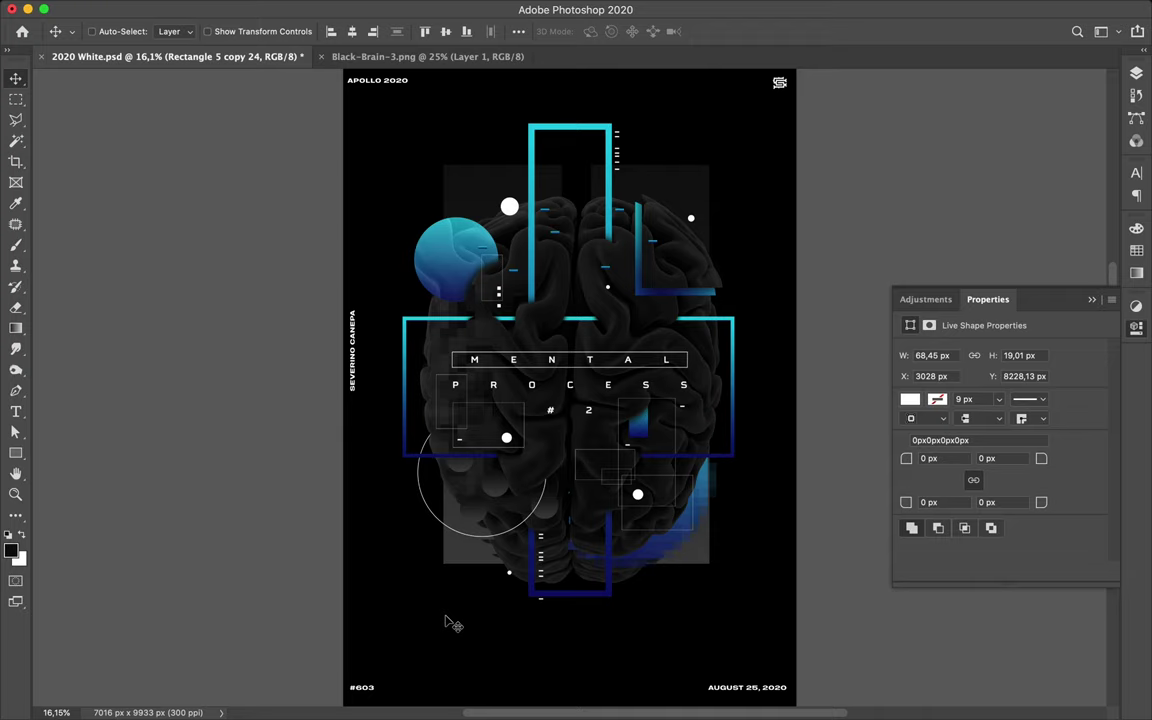
pyautogui.press('ctrl+super+f')
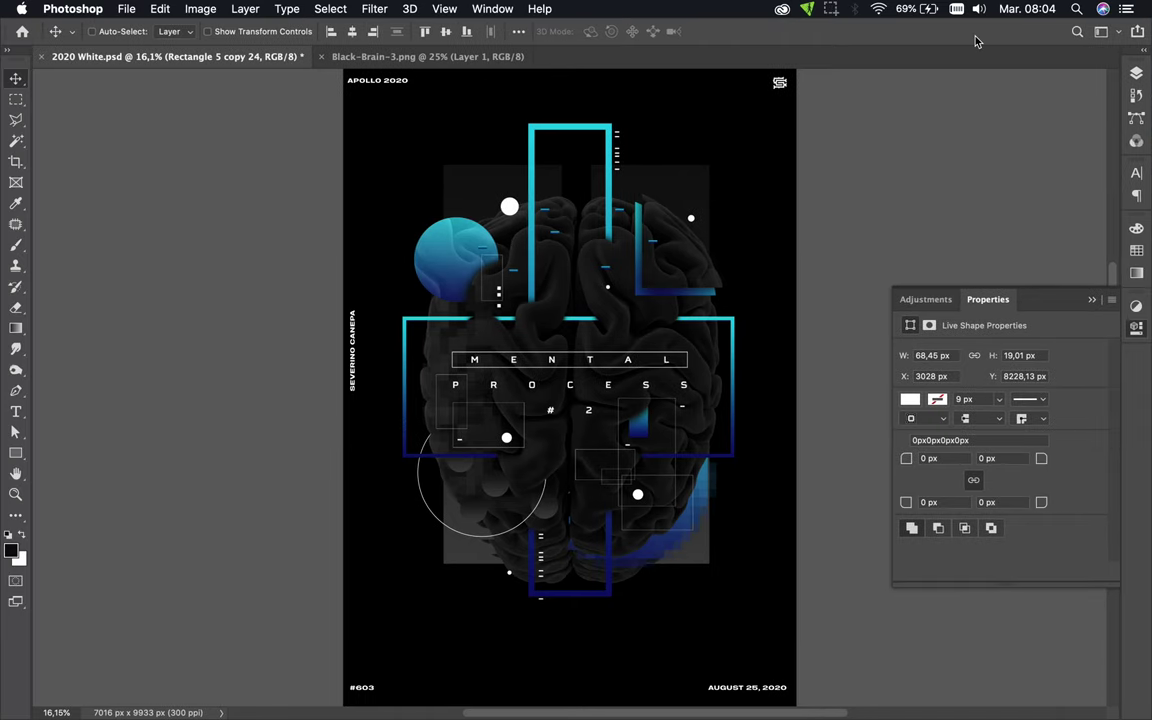
pyautogui.click(1018, 8)
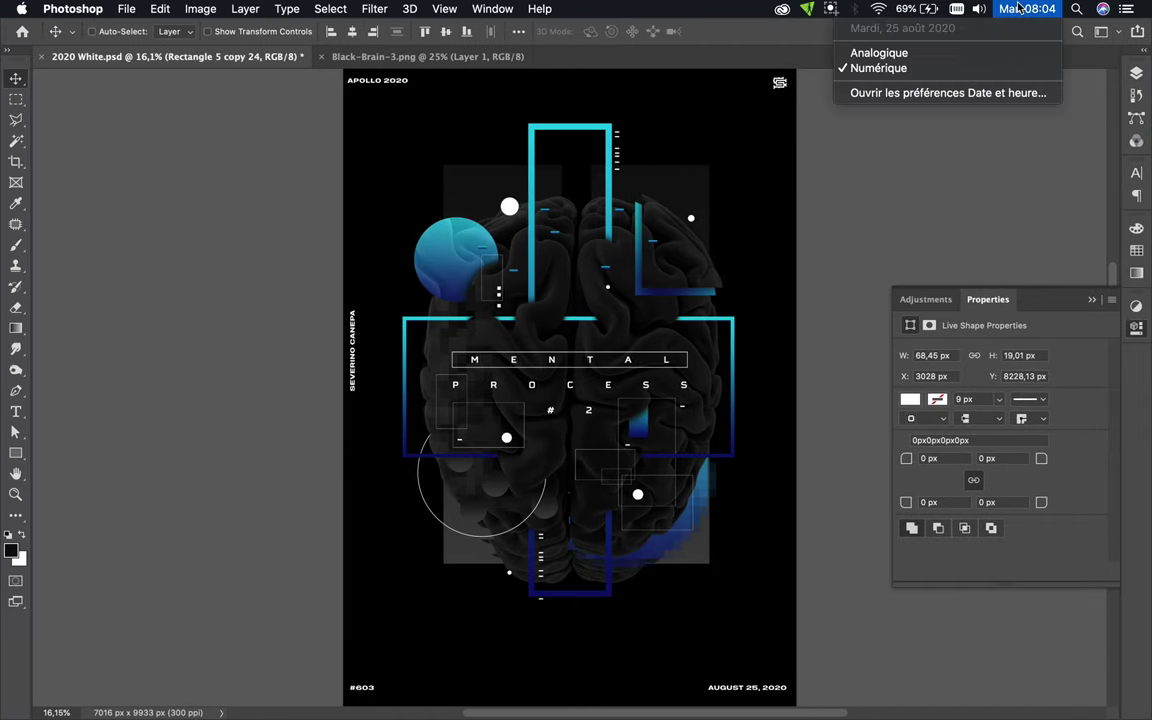
pyautogui.click(1018, 8)
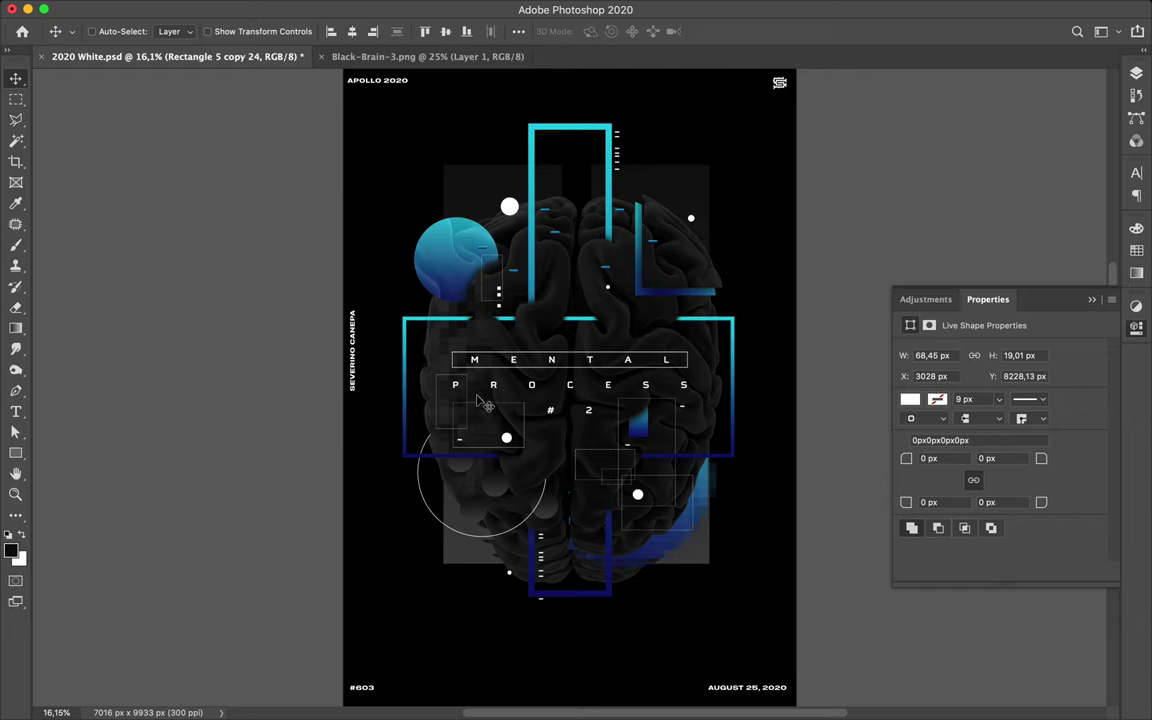
pyautogui.press('super')
# Step: Draw a 349 × 349 px circle inside the large ring and fill it with the blue-to-cyan gradient
pyautogui.keyDown('super'); pyautogui.click(575, 347); pyautogui.keyUp('super')
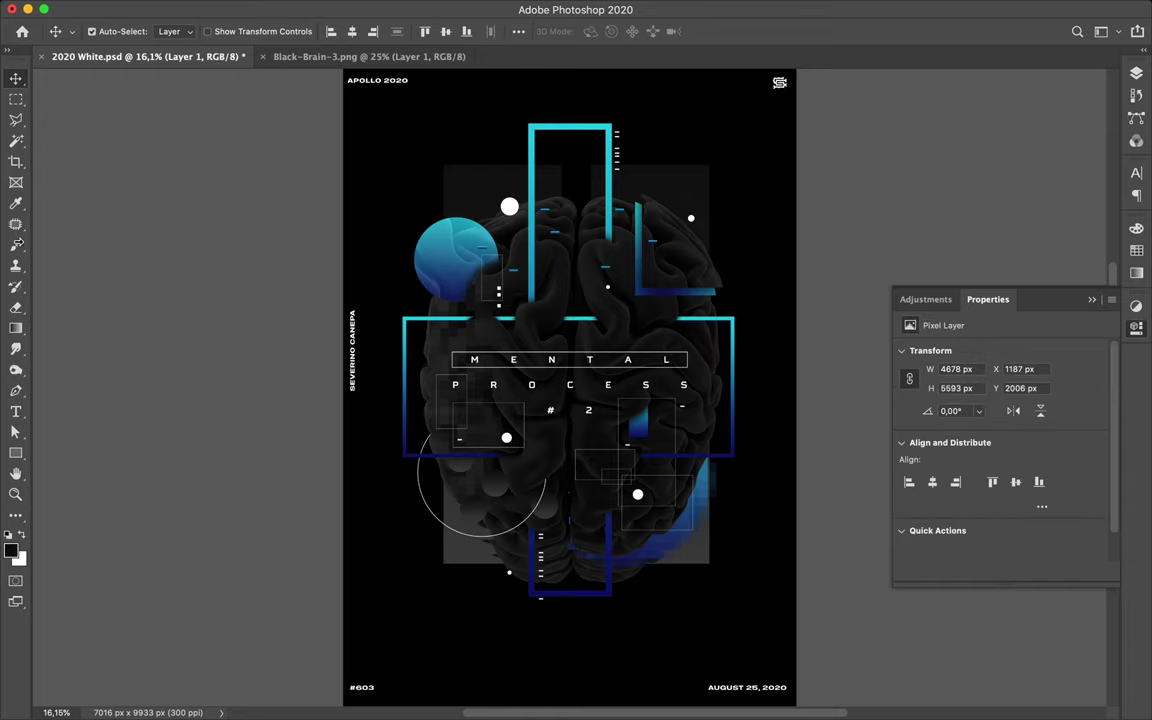
pyautogui.moveTo(16, 458); pyautogui.dragTo(79, 486)
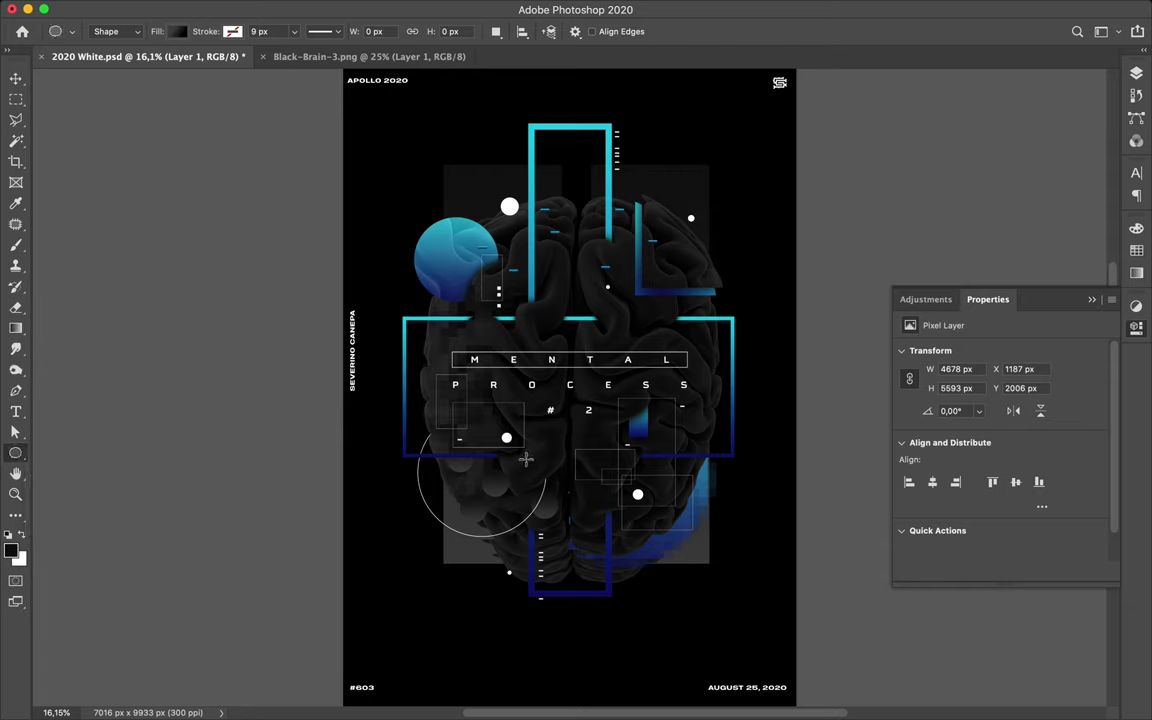
pyautogui.moveTo(470, 430); pyautogui.dragTo(537, 486)
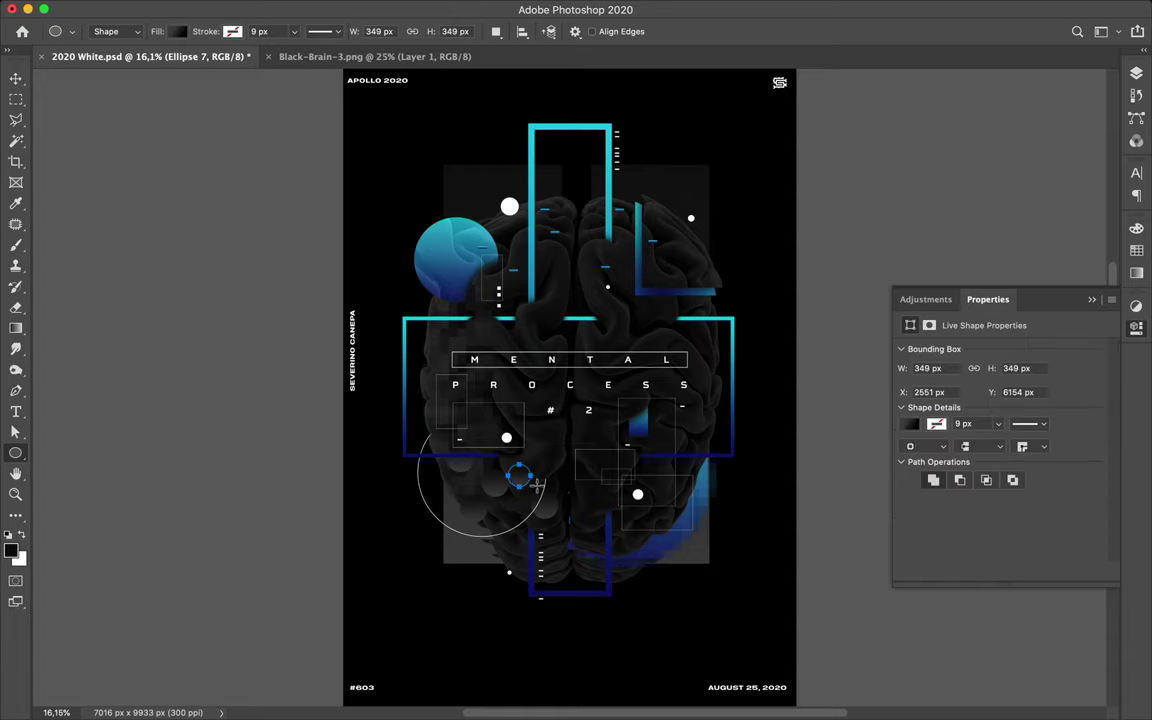
pyautogui.click(181, 38)
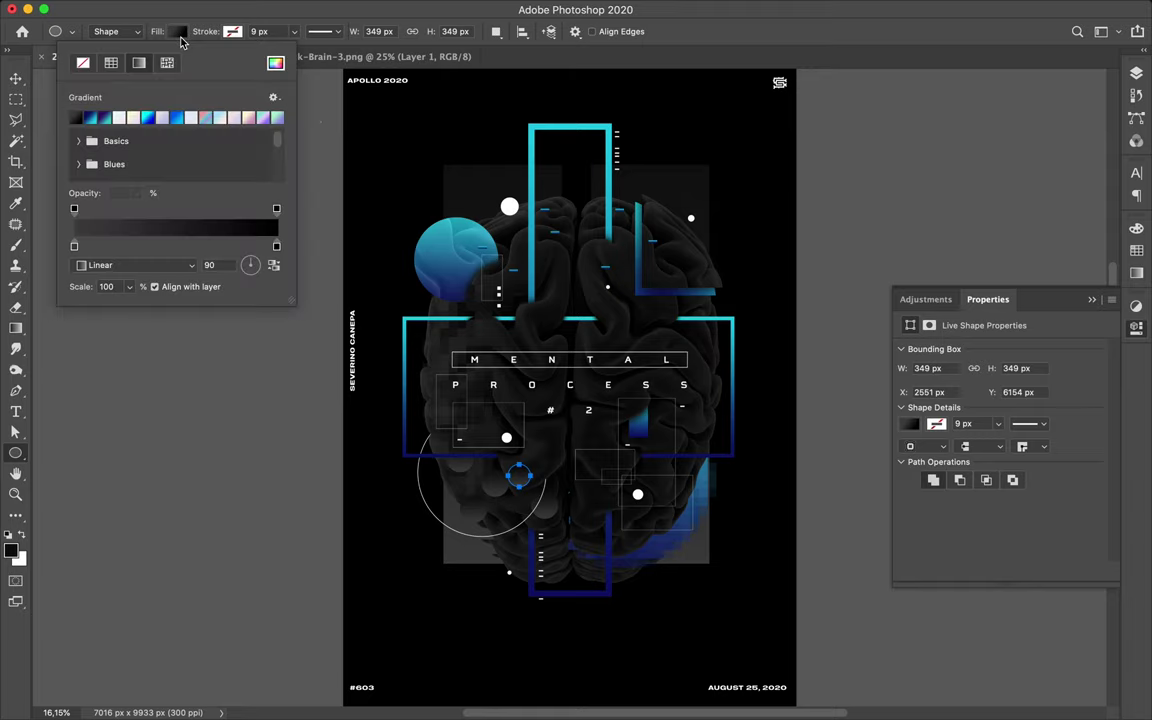
pyautogui.click(90, 117)
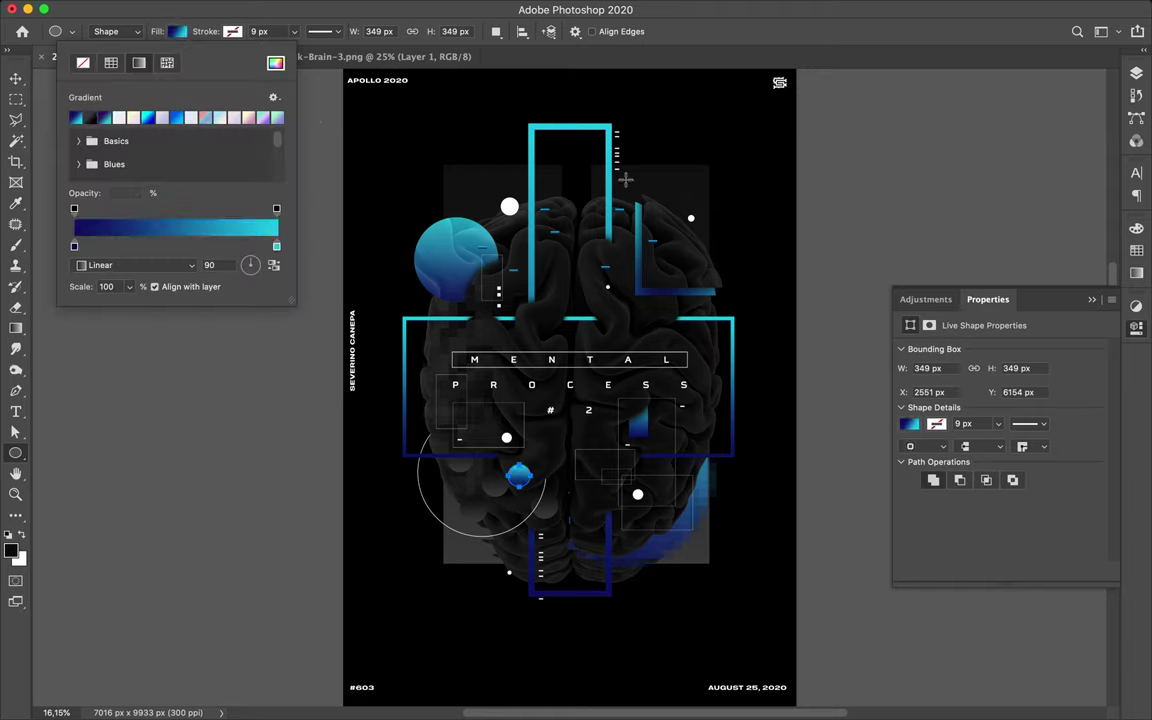
pyautogui.press('v')
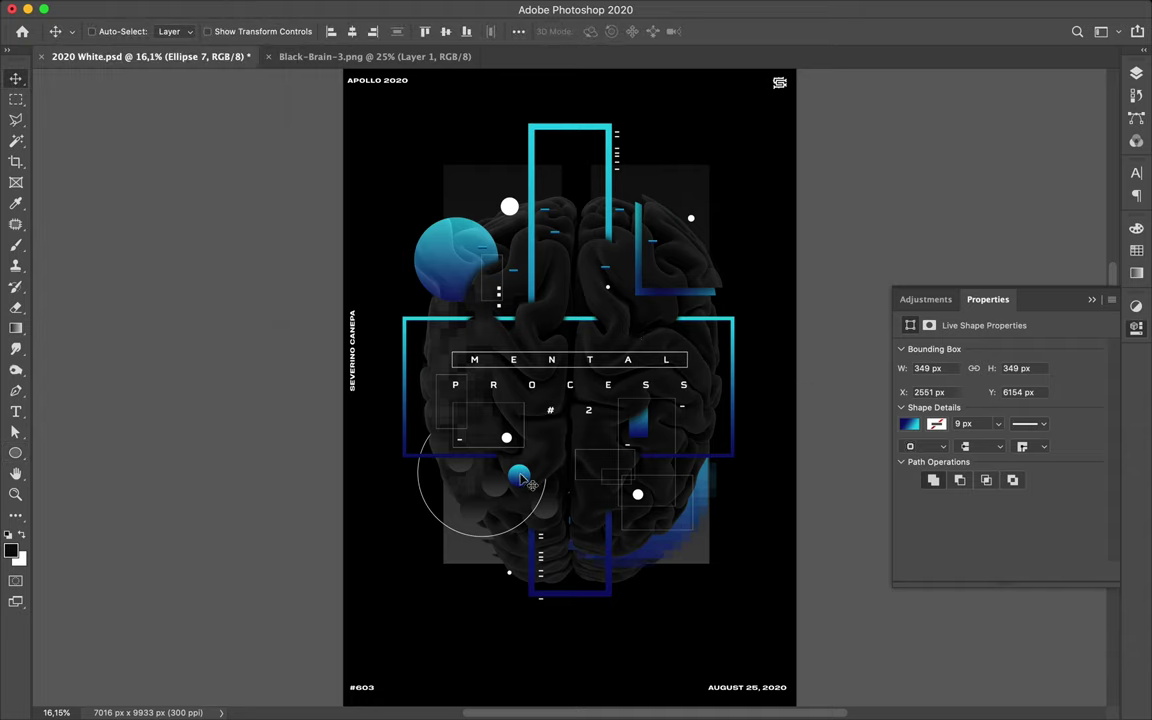
# Step: Place a half-size copy of the gradient circle above the MENTAL title
pyautogui.moveTo(524, 479); pyautogui.dragTo(651, 325)
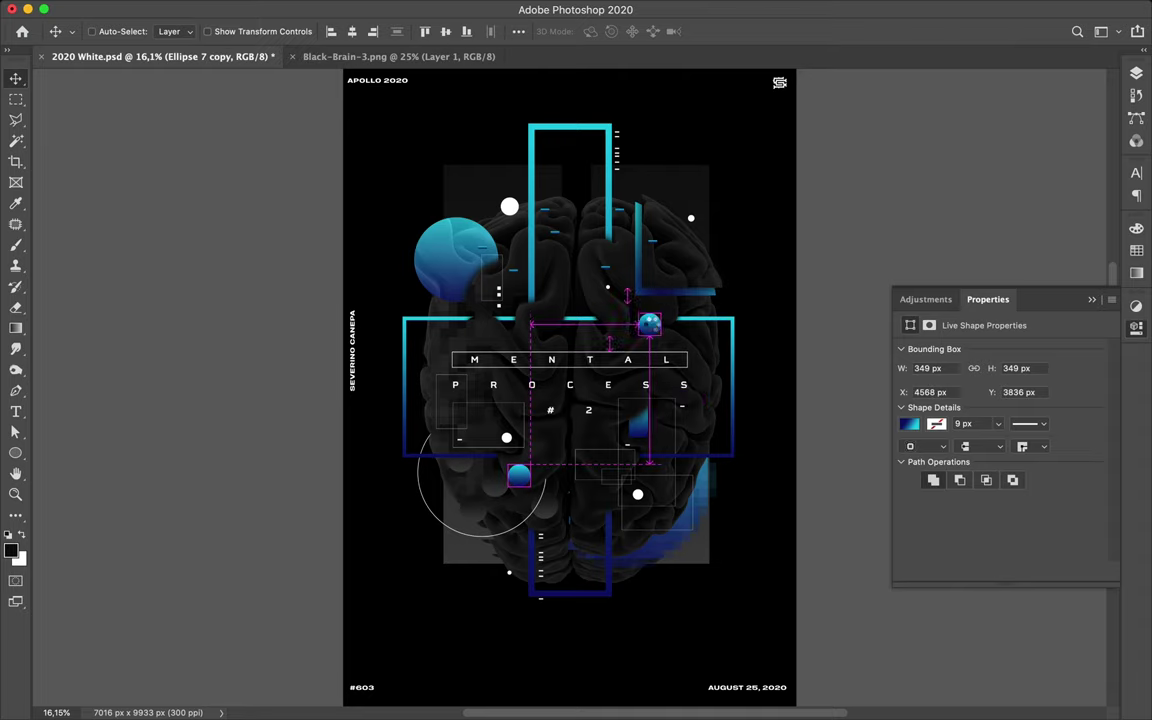
pyautogui.press('super+t')
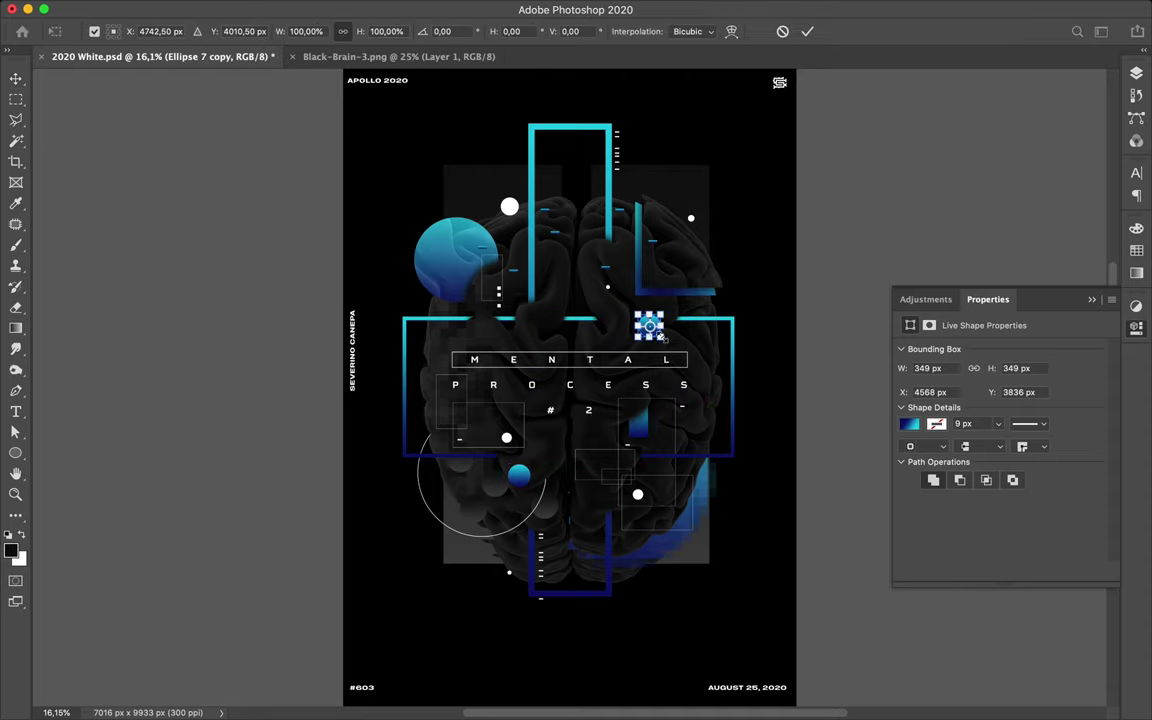
pyautogui.moveTo(663, 340); pyautogui.dragTo(645, 321)
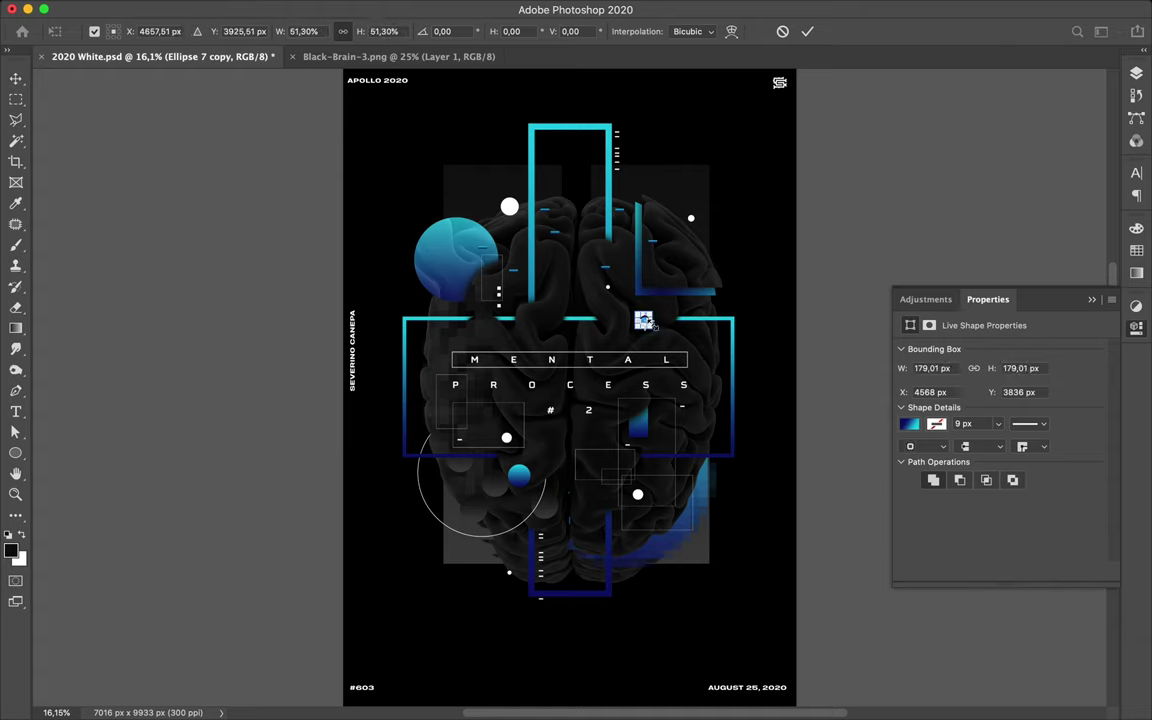
pyautogui.press('Return')
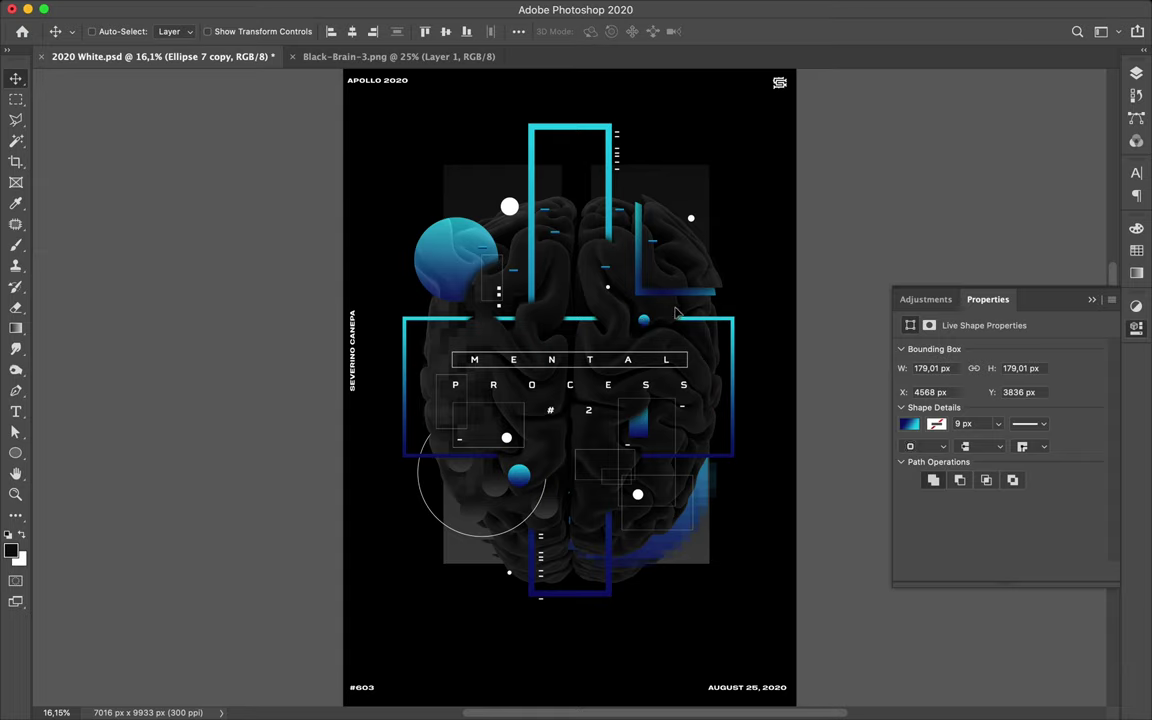
# Step: Duplicate it as a tiny 79 × 79 px dot and move it near the lower bar
pyautogui.press('super')
pyautogui.moveTo(673, 334); pyautogui.dragTo(676, 336)
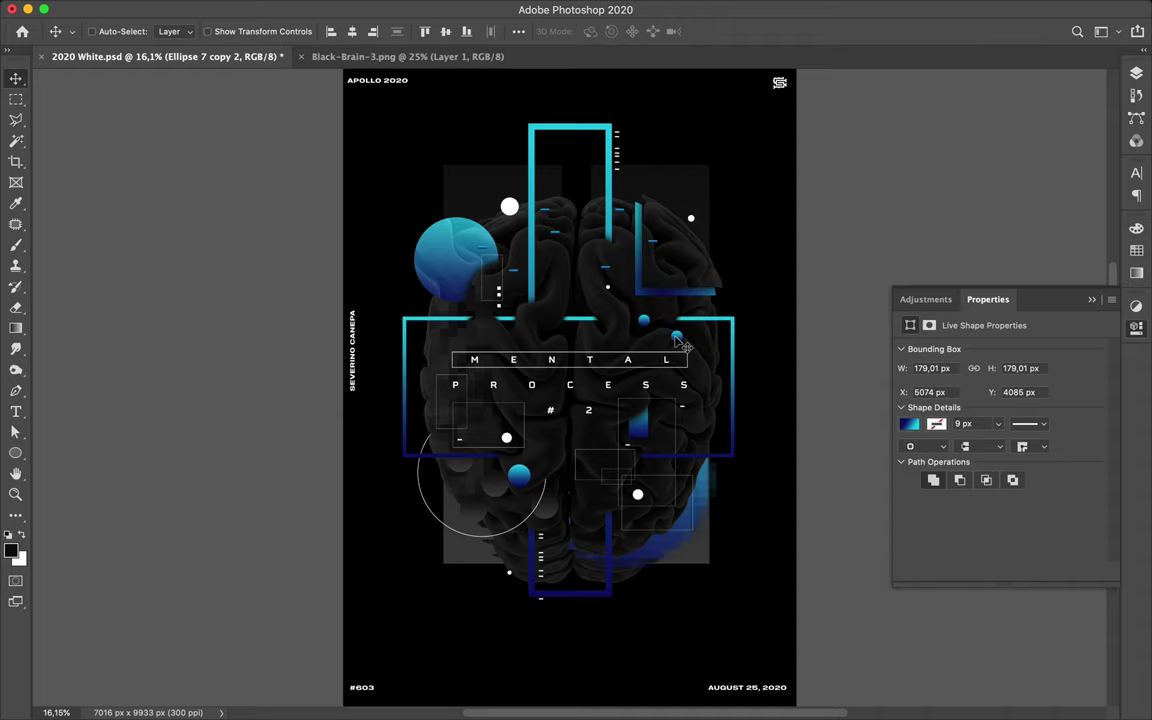
pyautogui.press('super+t')
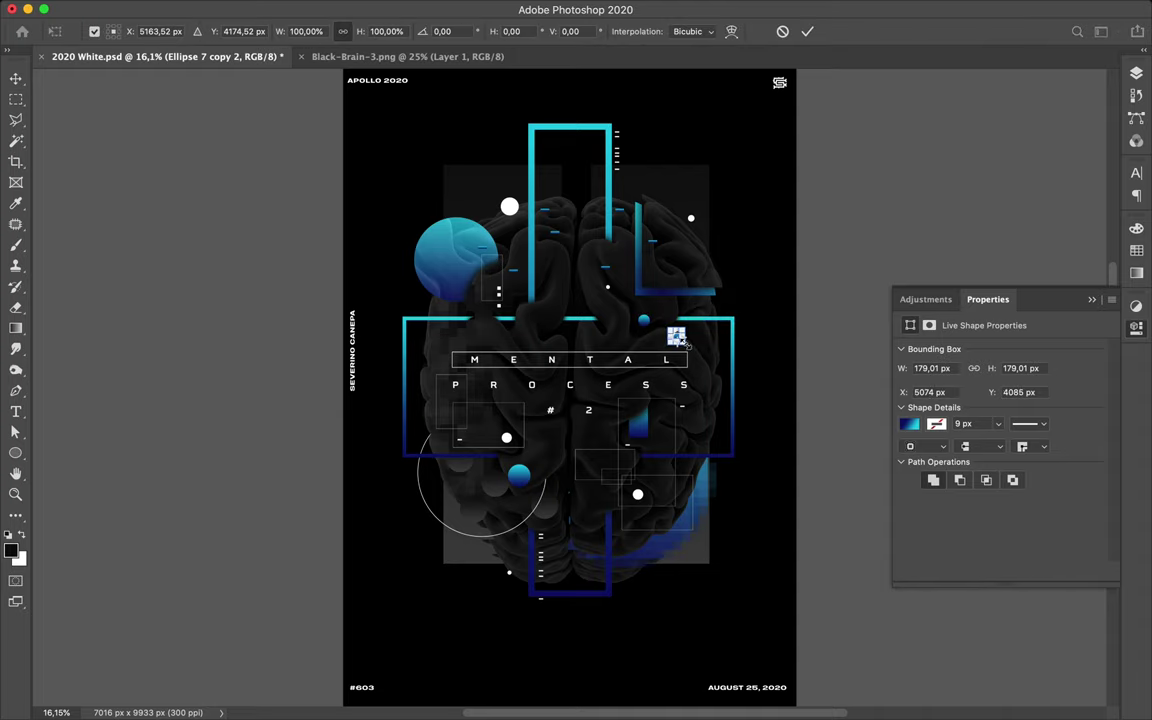
pyautogui.moveTo(676, 336); pyautogui.dragTo(672, 334)
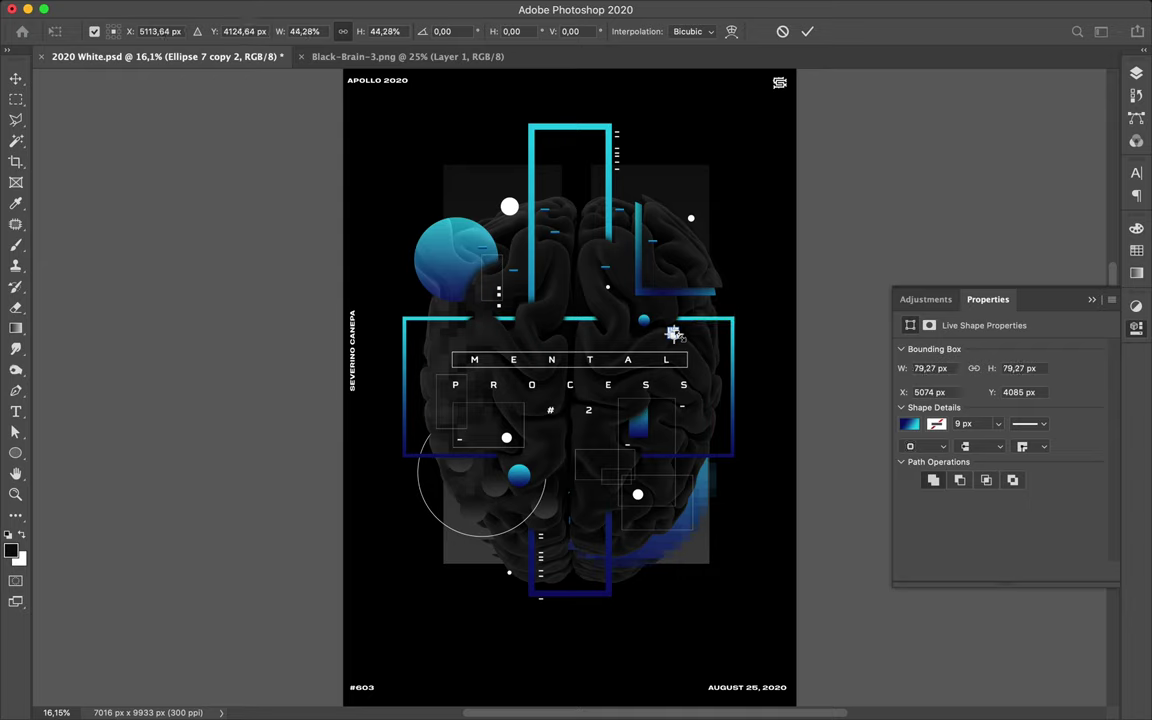
pyautogui.press('Return')
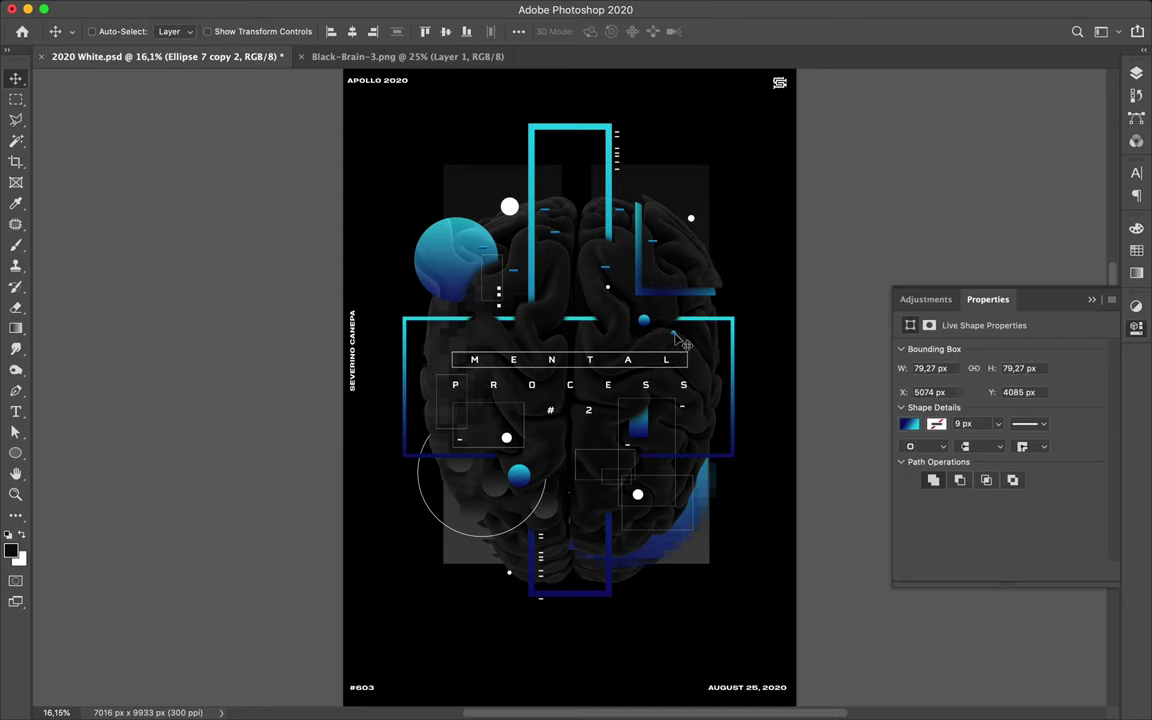
pyautogui.moveTo(553, 535)
pyautogui.moveTo(676, 337); pyautogui.dragTo(554, 539)
# Step: Add another tiny dot copy inside the thin ring and show the Layers panel
pyautogui.press('super')
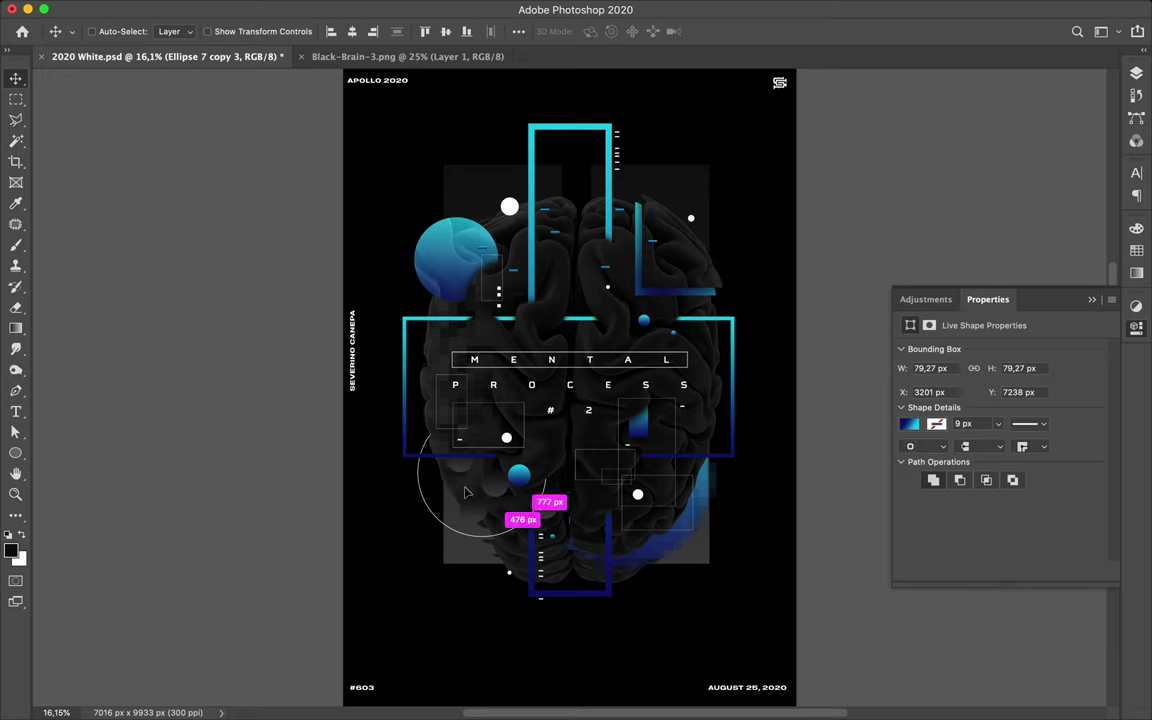
pyautogui.moveTo(463, 481); pyautogui.dragTo(496, 498)
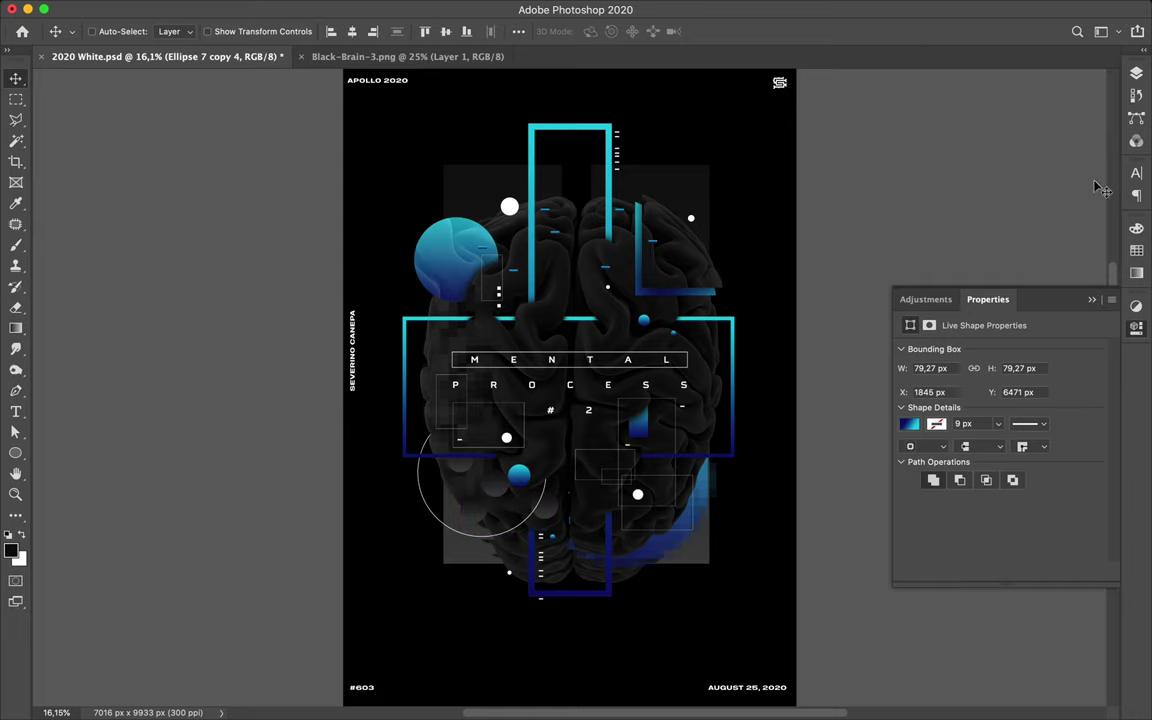
pyautogui.click(1134, 80)
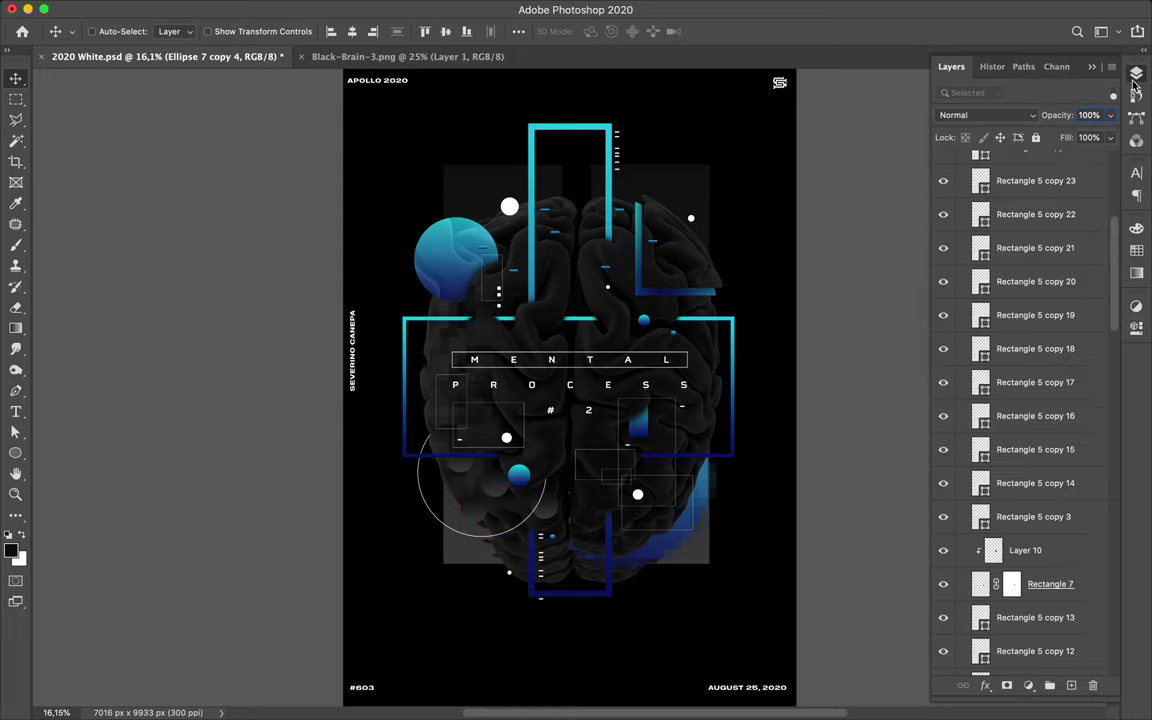
# Step: Move the Ellipse 7 copy 4 layer up the stack to sit just below Rectangle 7
pyautogui.scroll(-8, 1037, 483)
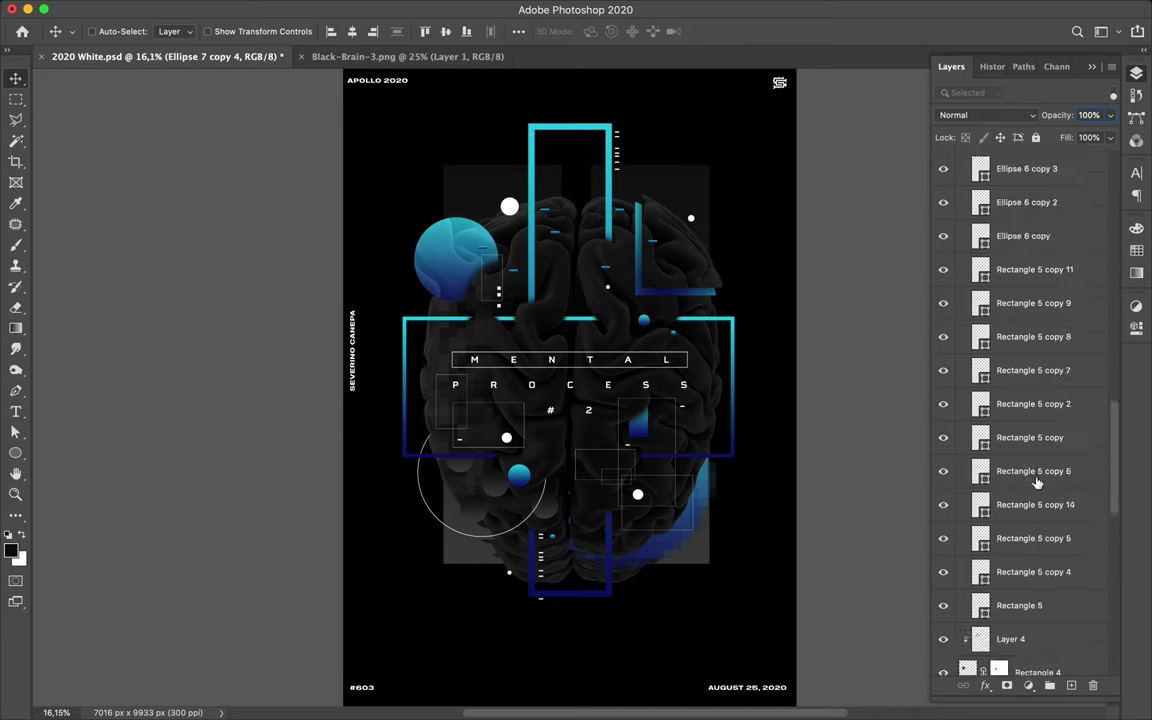
pyautogui.scroll(-10, 1037, 483)
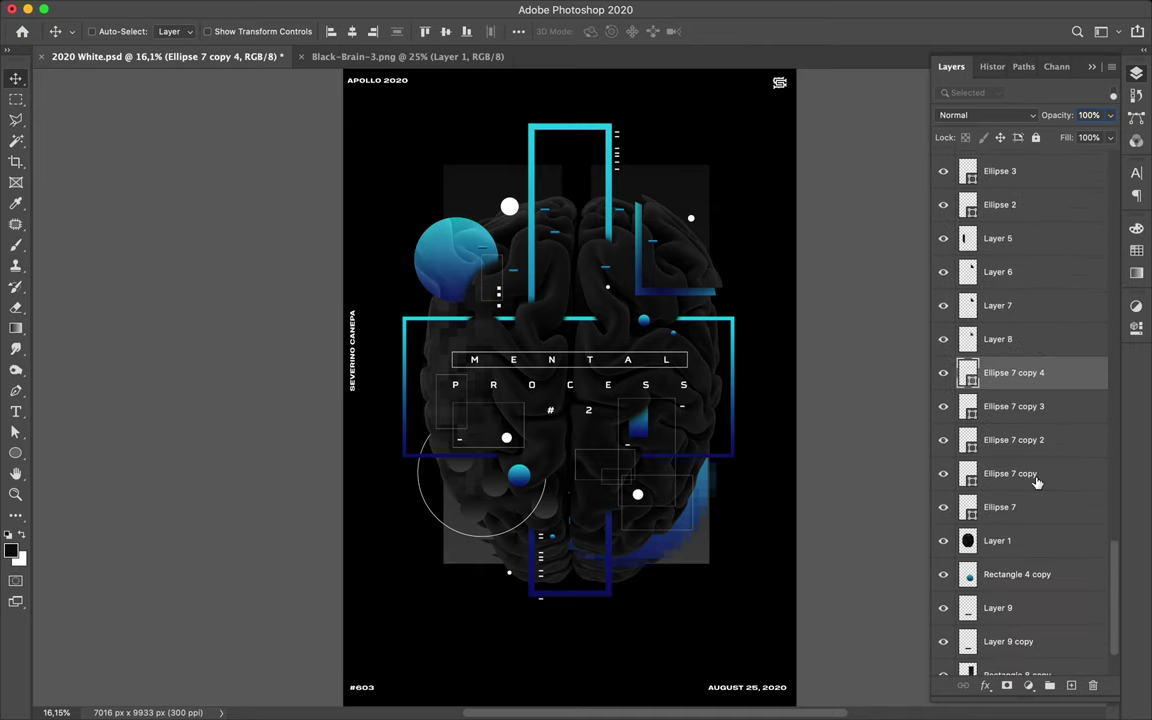
pyautogui.scroll(2, 1037, 483)
pyautogui.moveTo(1031, 507); pyautogui.dragTo(1030, 155)
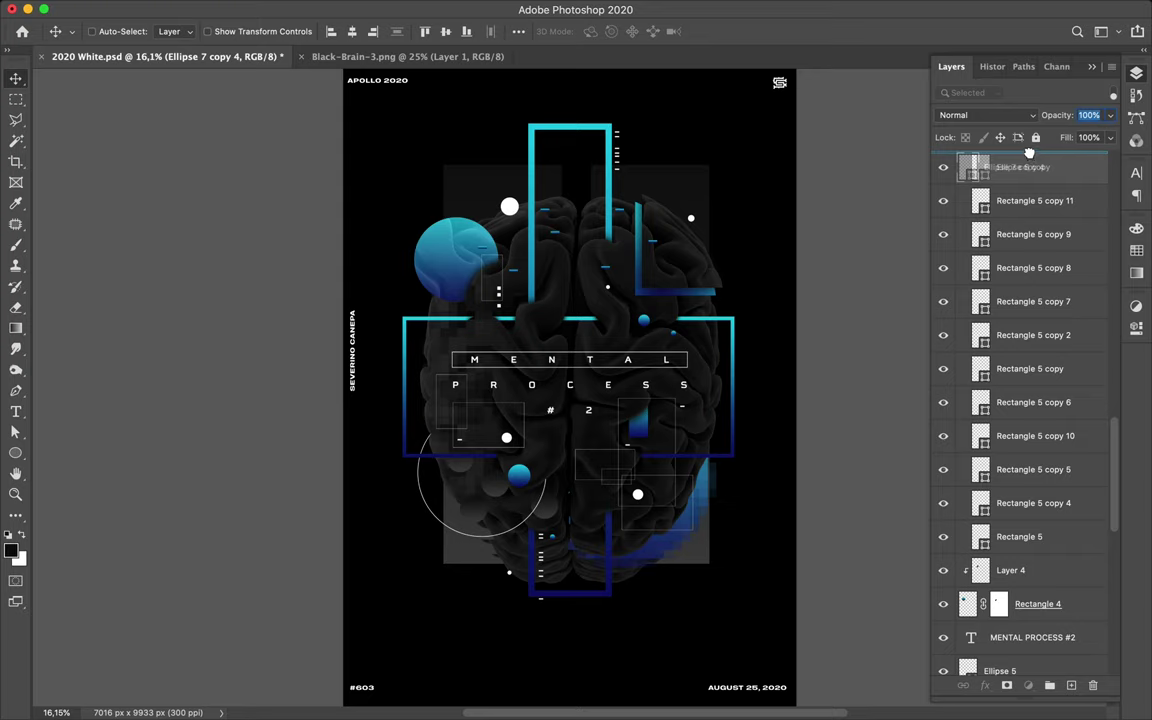
pyautogui.moveTo(1029, 147); pyautogui.dragTo(1031, 141)
pyautogui.moveTo(1030, 140); pyautogui.dragTo(1037, 218)
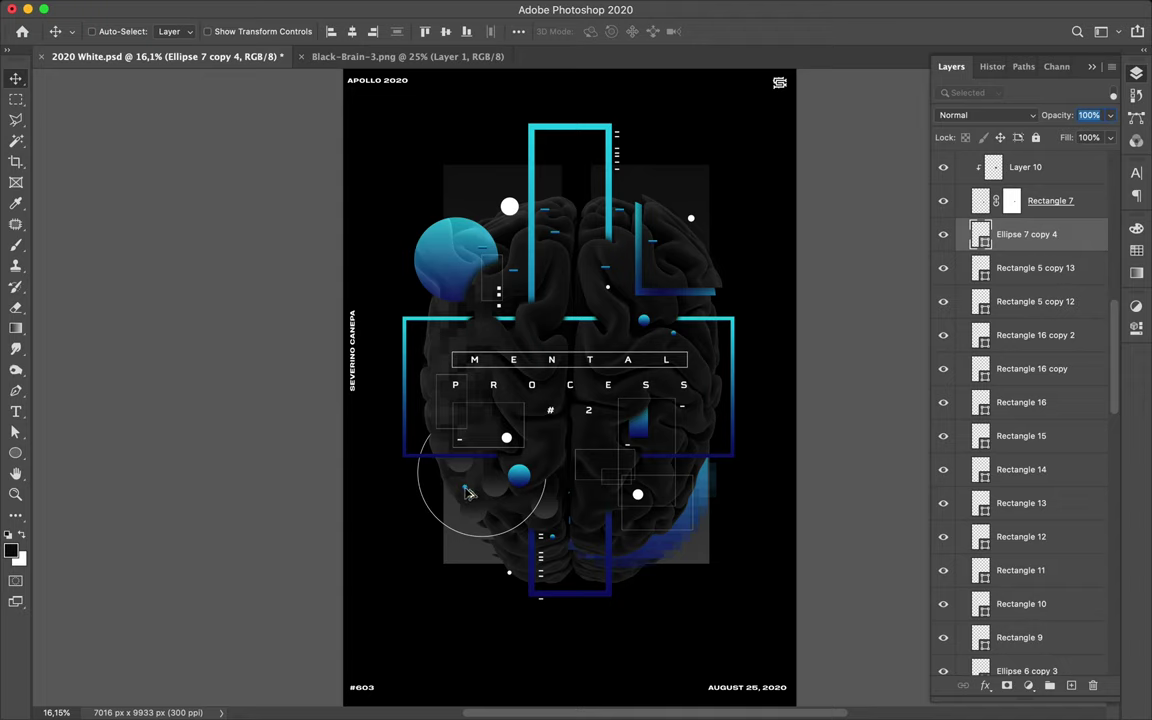
# Step: Try two more dot copies near the lower-right dot and below #2, then delete both
pyautogui.press('super')
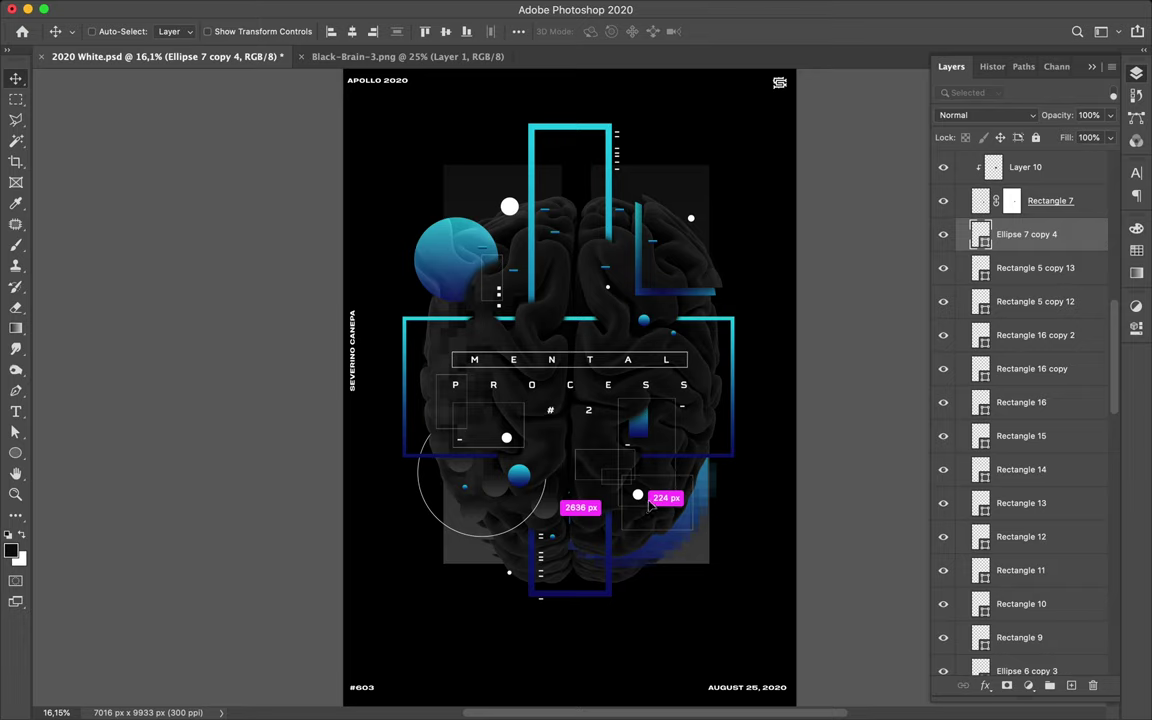
pyautogui.moveTo(648, 506); pyautogui.dragTo(656, 508)
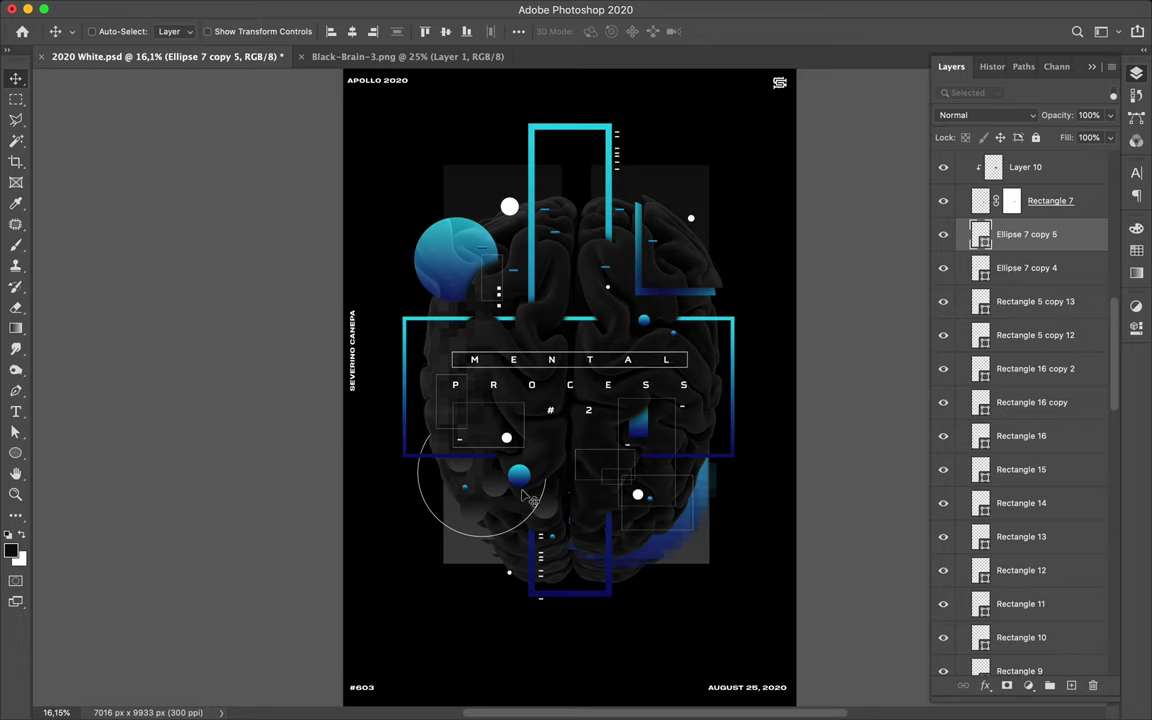
pyautogui.press('super')
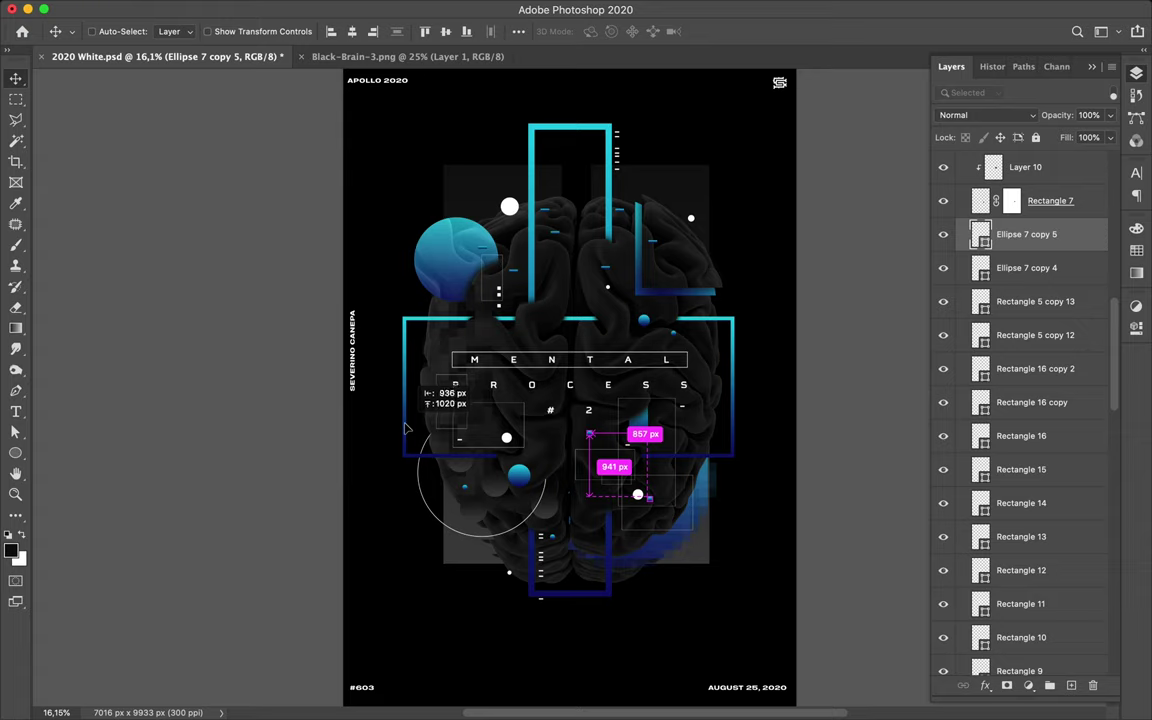
pyautogui.moveTo(406, 428); pyautogui.dragTo(410, 425)
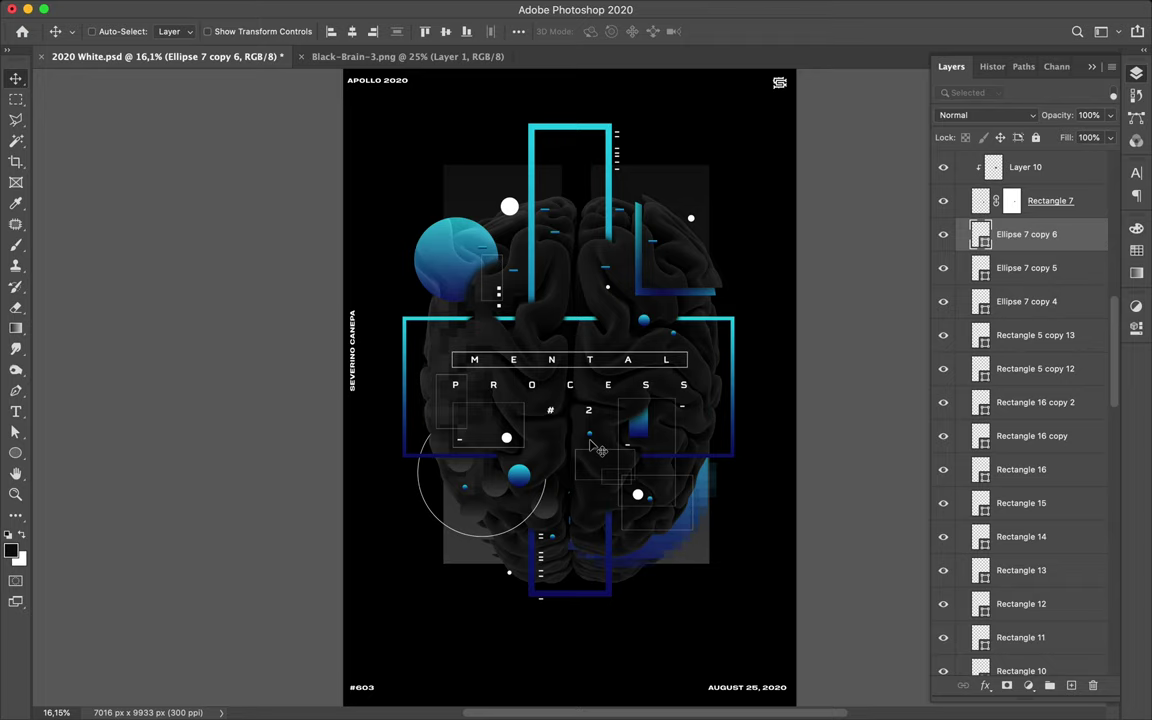
pyautogui.press('Delete')
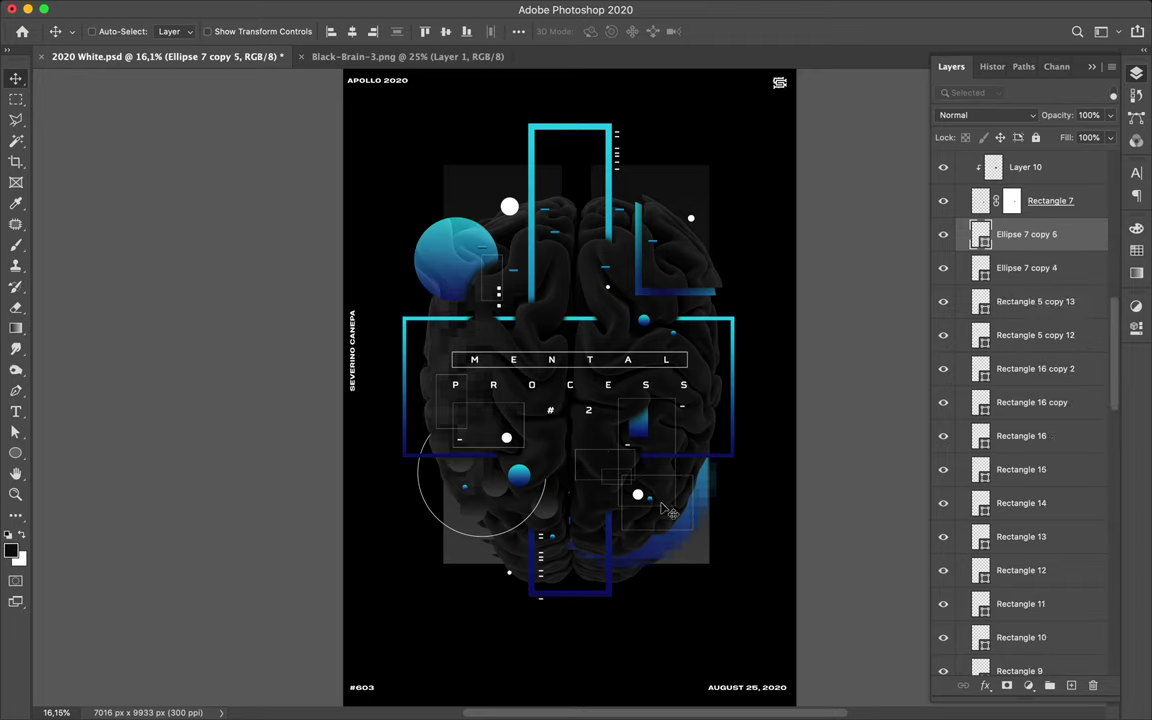
pyautogui.press('Delete')
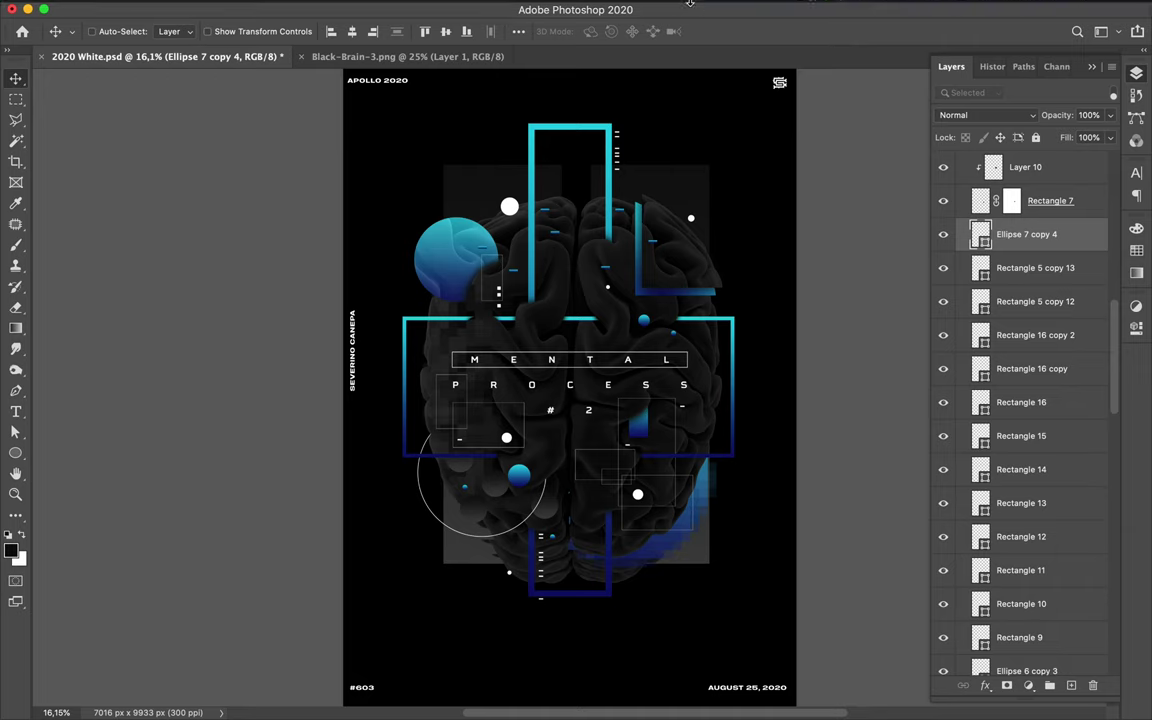
pyautogui.moveTo(622, 6)
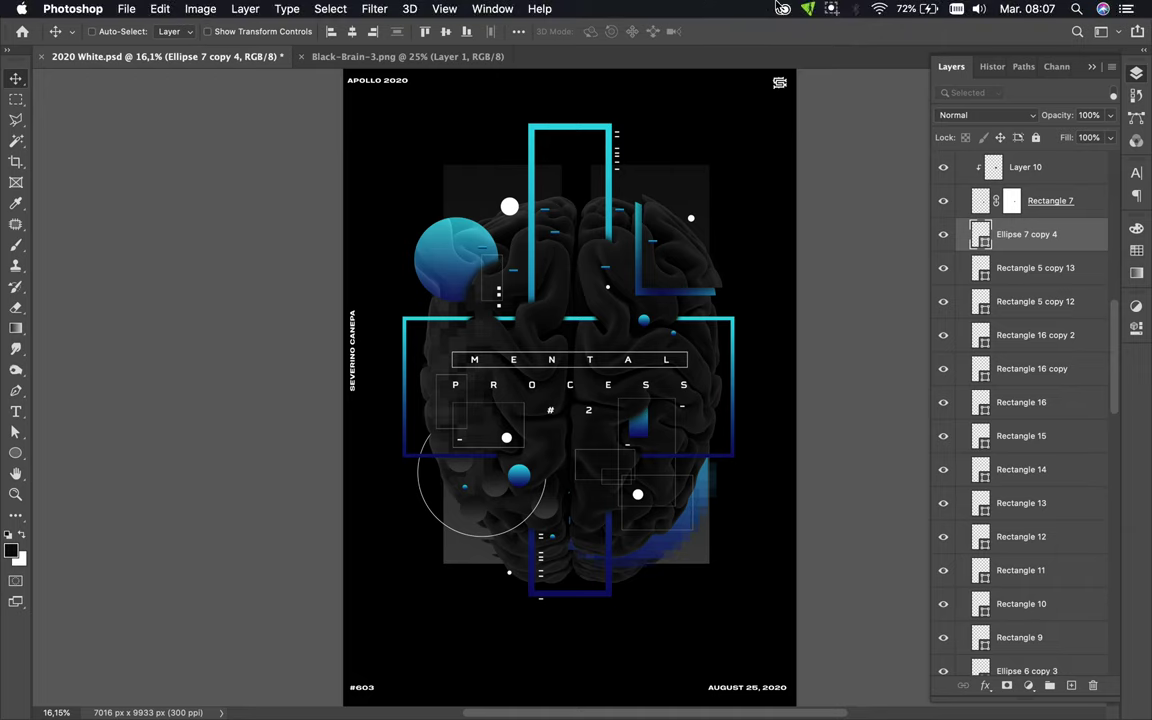
# Step: Change the footer number from 366 to #603
pyautogui.click(831, 9)
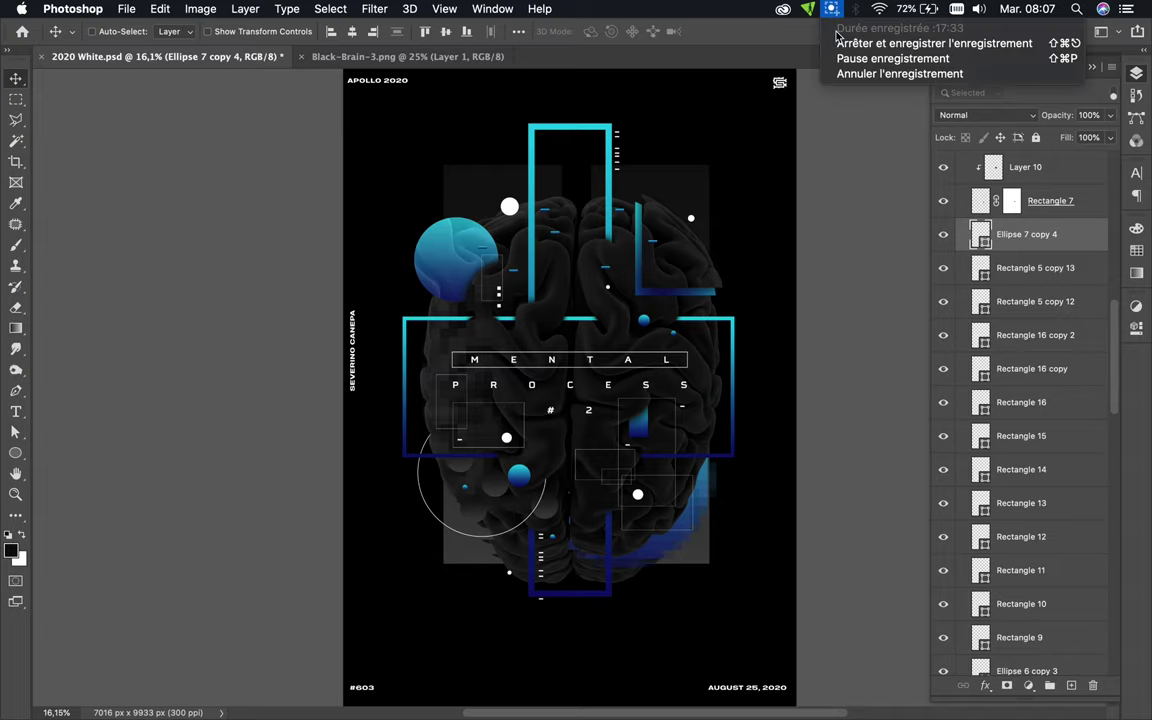
pyautogui.click(841, 45)
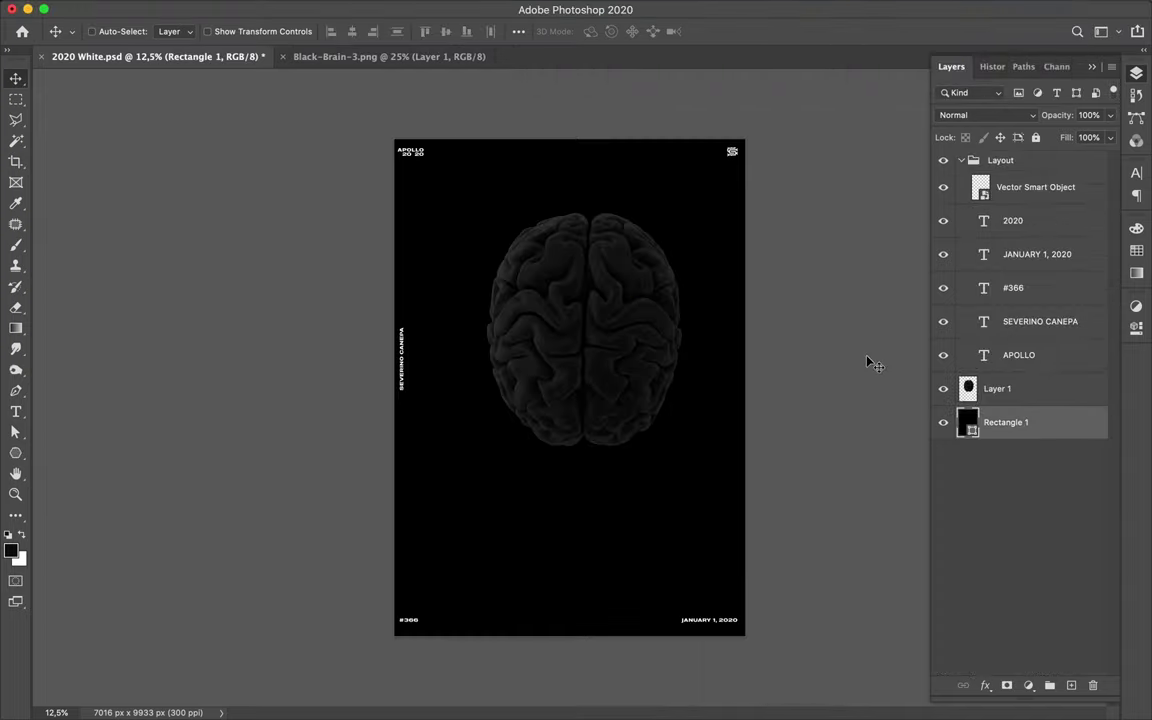
pyautogui.scroll(3, 489, 532)
pyautogui.scroll(-5, 489, 532)
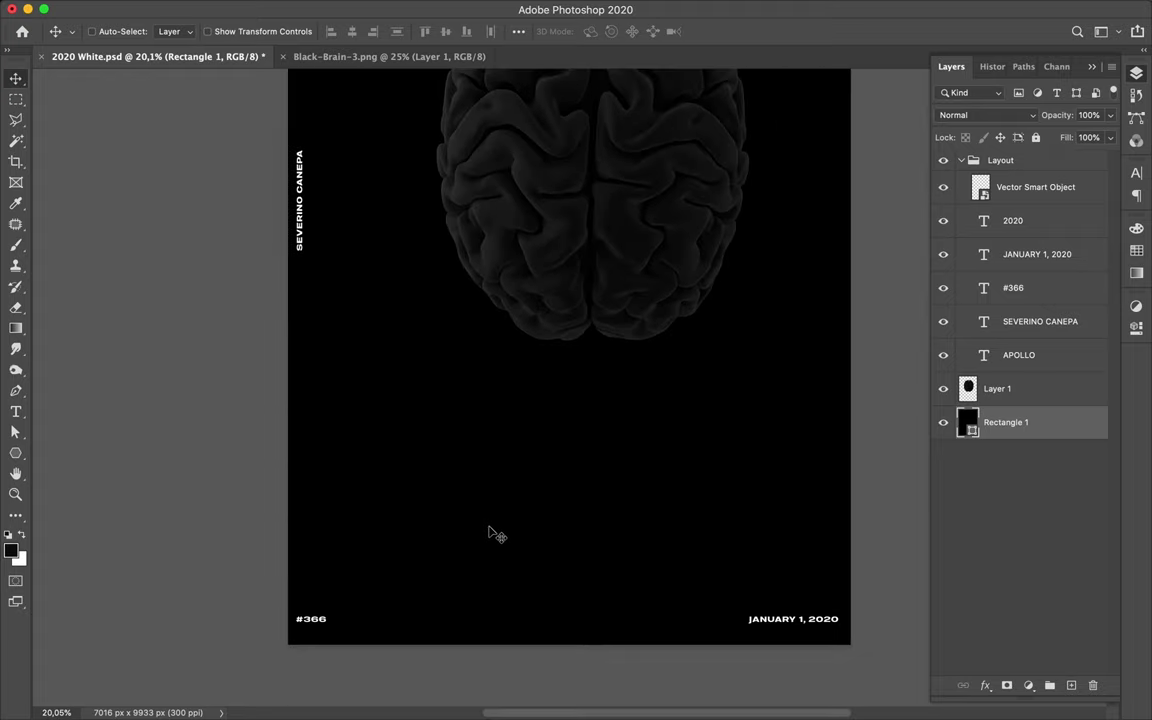
pyautogui.press('t')
pyautogui.moveTo(304, 619); pyautogui.dragTo(355, 628)
pyautogui.write('603')
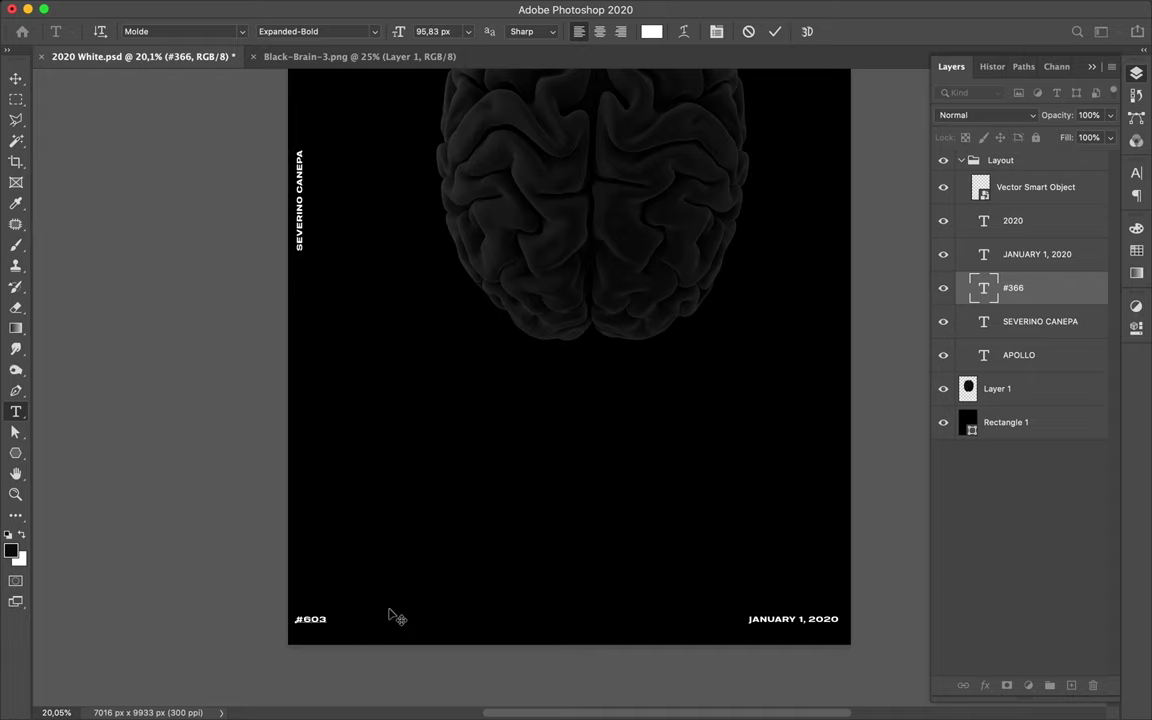
# Step: Edit the footer date to read AUGUST 25, 2020 and commit it
pyautogui.click(774, 617)
pyautogui.doubleClick(774, 617)
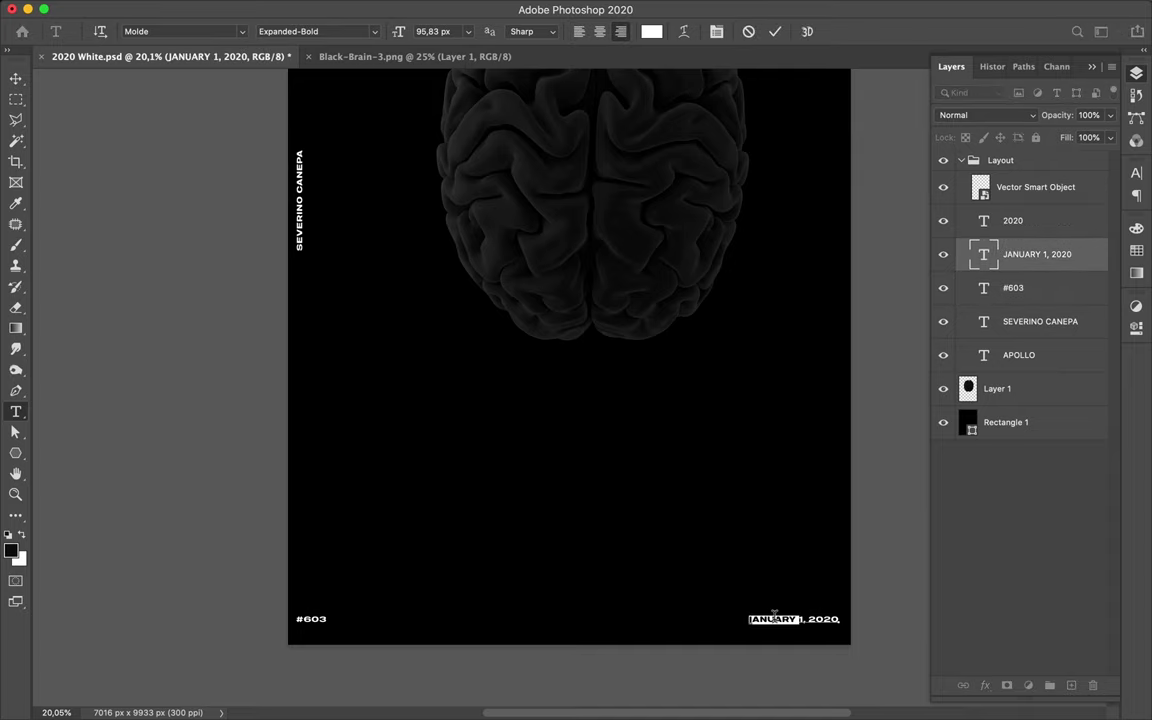
pyautogui.write('AUGUST')
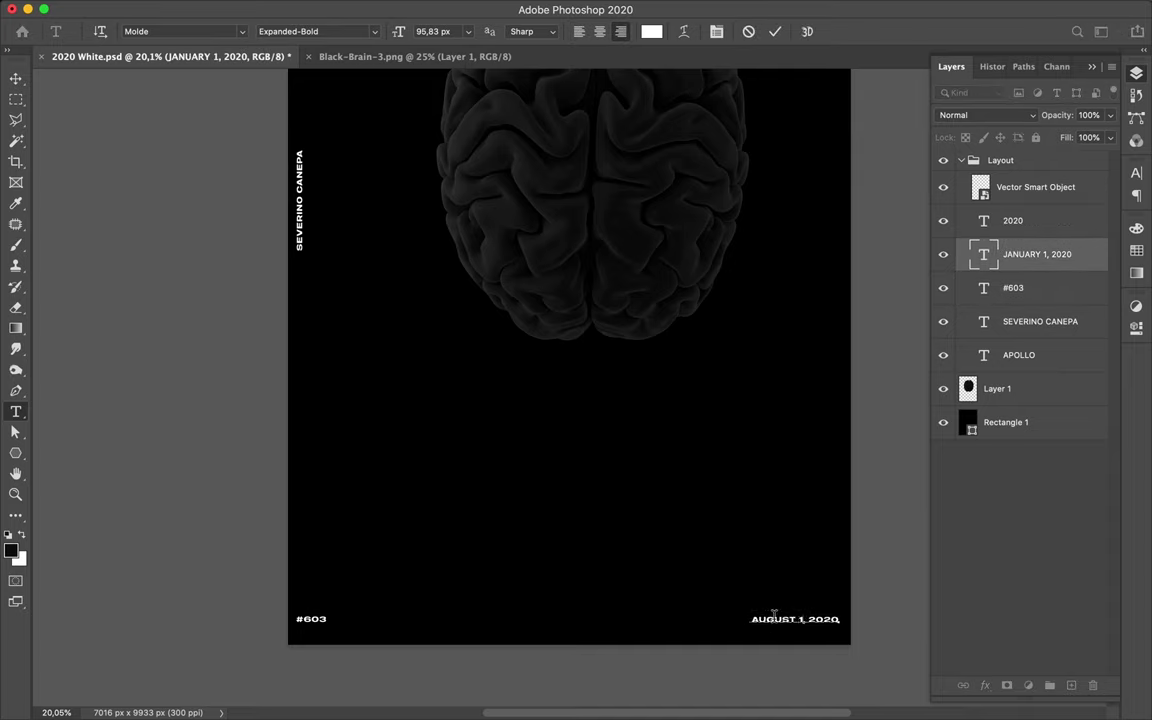
pyautogui.press('Delete')
pyautogui.write('25')
pyautogui.click(544, 410)
pyautogui.scroll(5, 543, 408)
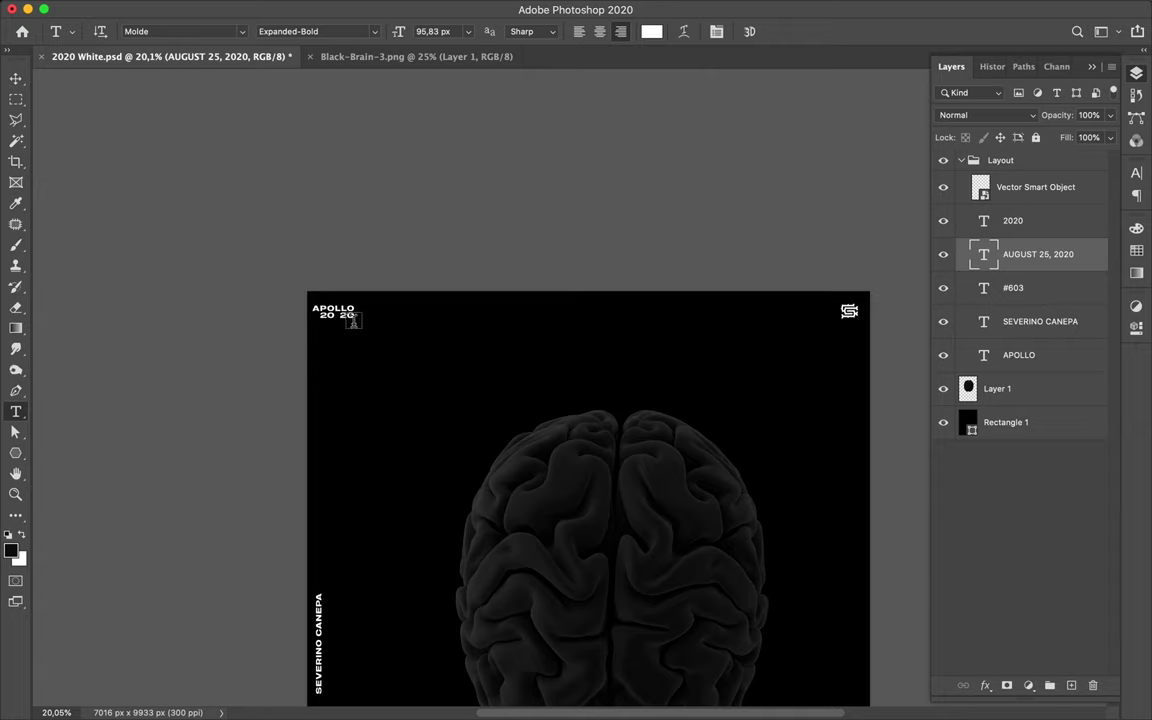
# Step: Delete the stacked 20 20 text layer under APOLLO
pyautogui.press('v')
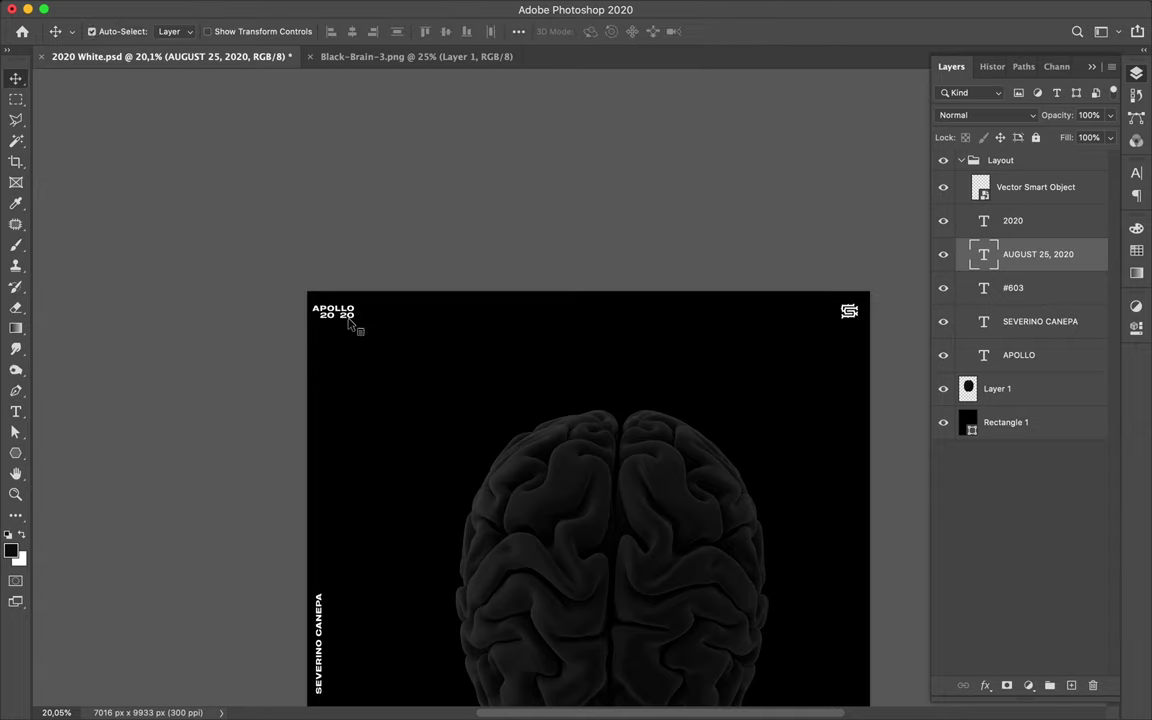
pyautogui.click(348, 319)
pyautogui.press('Delete')
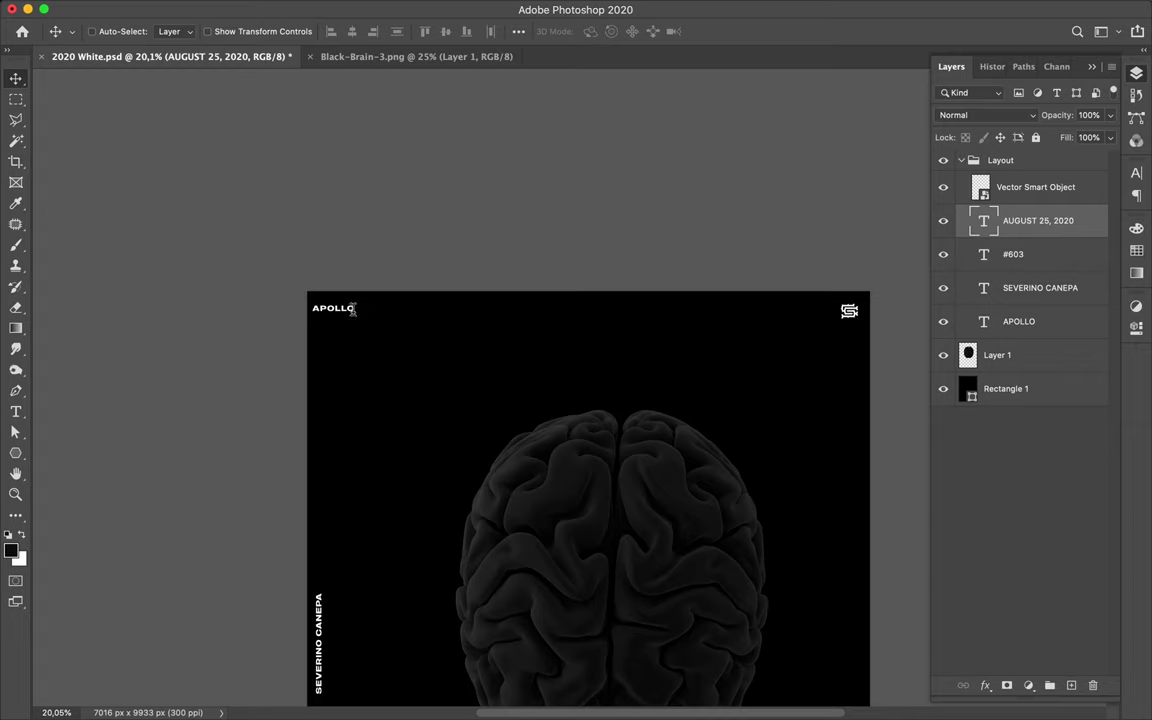
pyautogui.press('t')
pyautogui.press('v')
pyautogui.press('t')
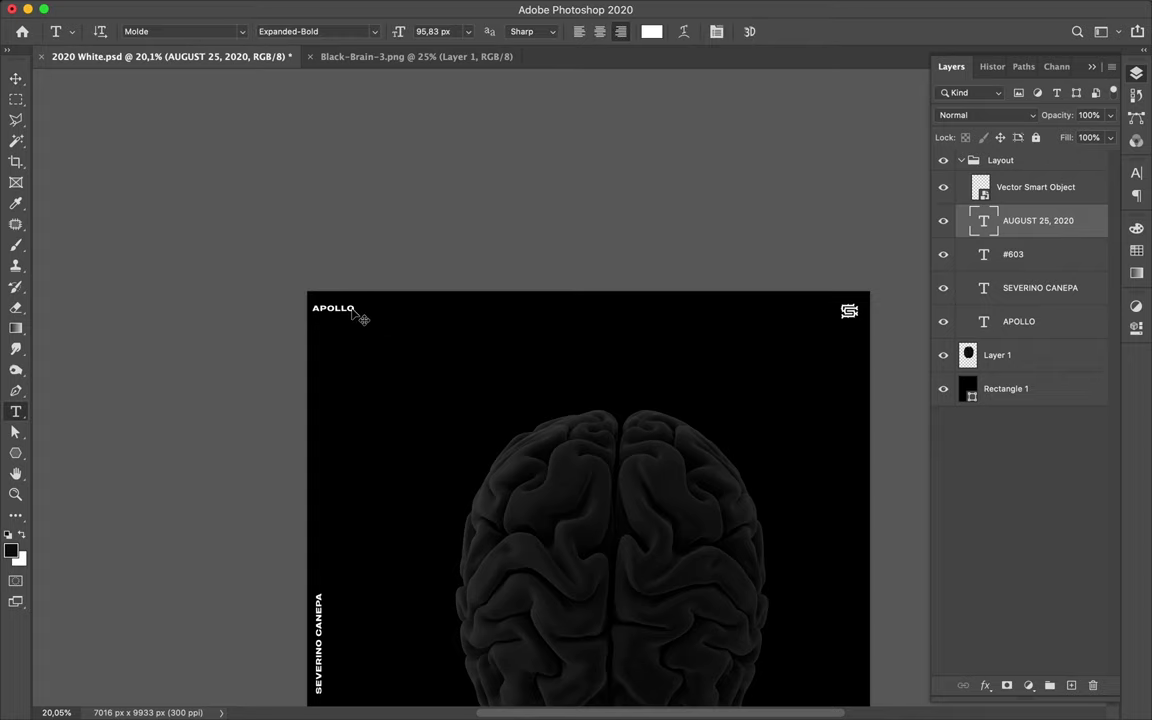
pyautogui.press('v')
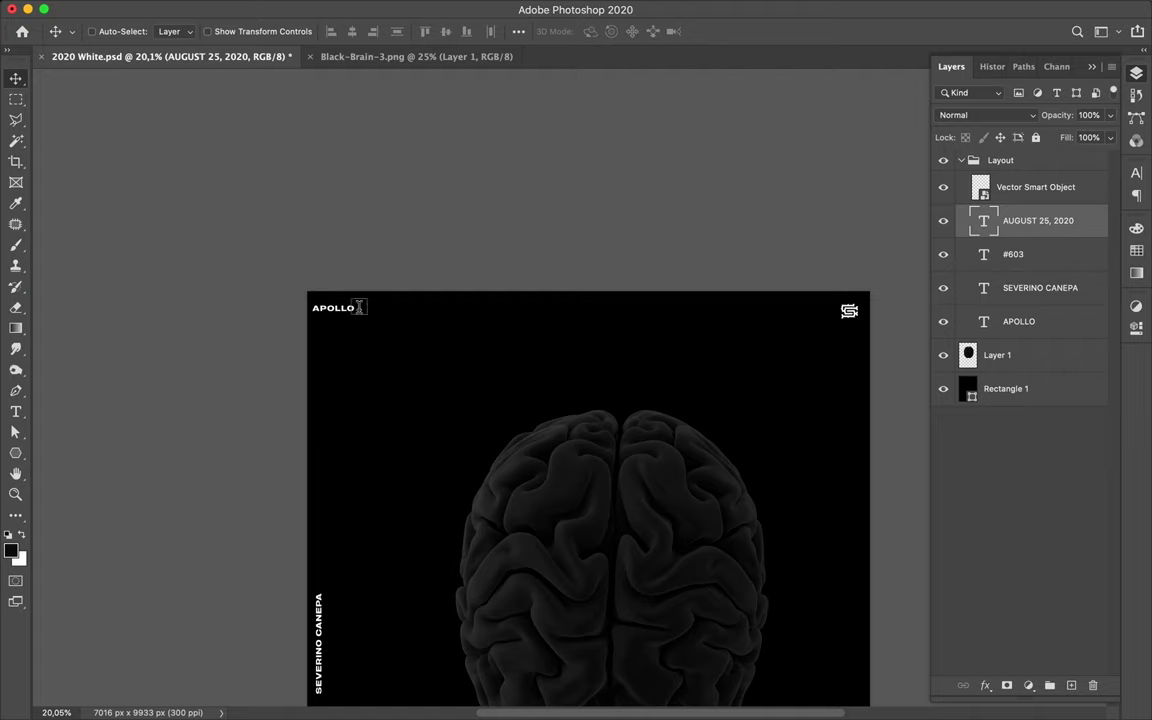
pyautogui.press('t')
pyautogui.press('v')
# Step: Rename the APOLLO text layer, which ends up named 't'
pyautogui.click(377, 310)
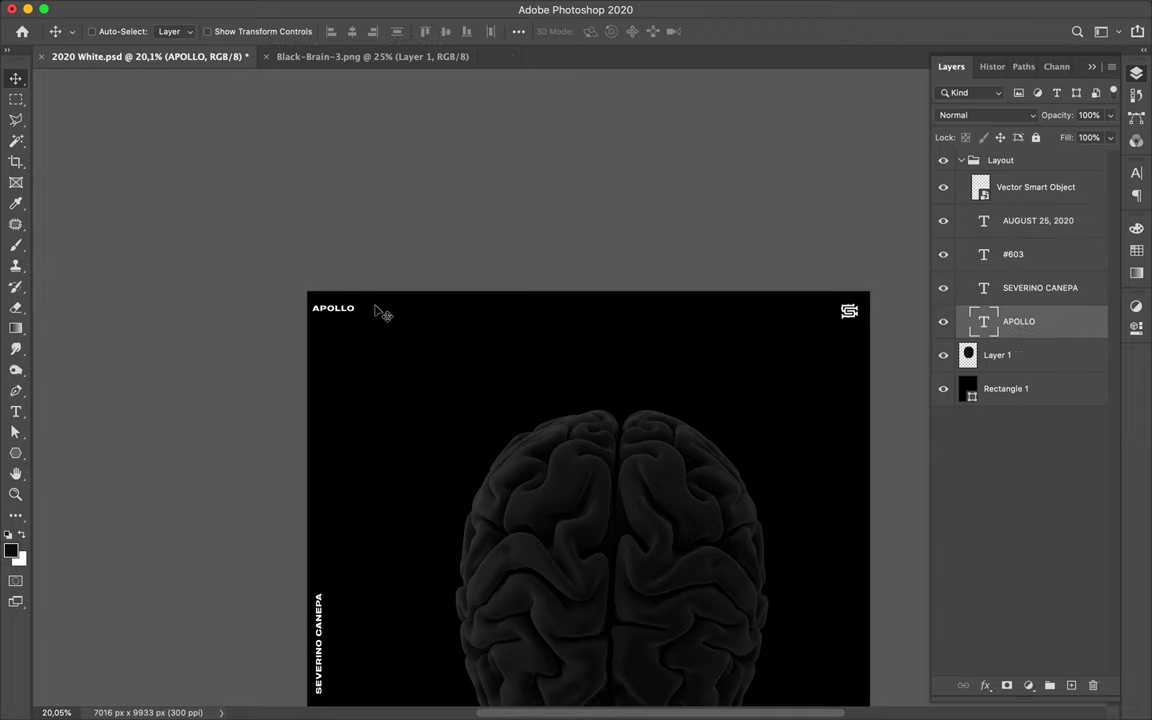
pyautogui.doubleClick(350, 313)
pyautogui.press('XF86MonBrightnessUp')
pyautogui.press('XF86MonBrightnessUp')
pyautogui.press('Return')
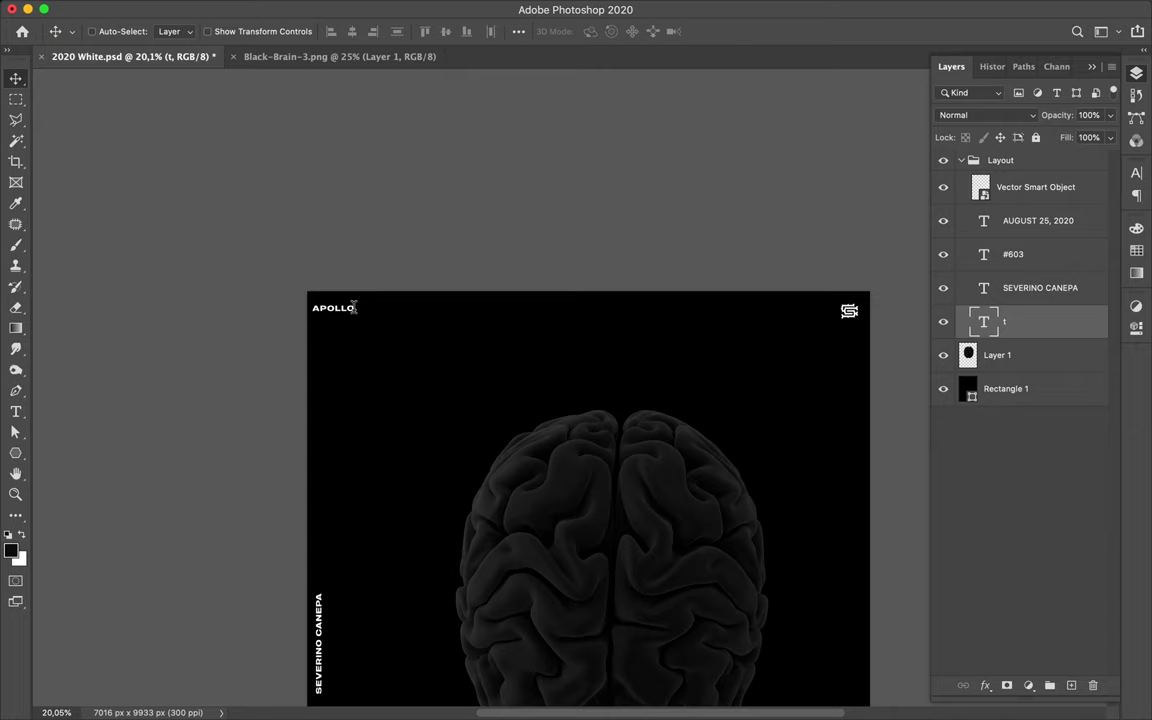
pyautogui.press('t')
pyautogui.press('v')
# Step: Double-click the APOLLO heading and backspace its selected letters
pyautogui.doubleClick(351, 306)
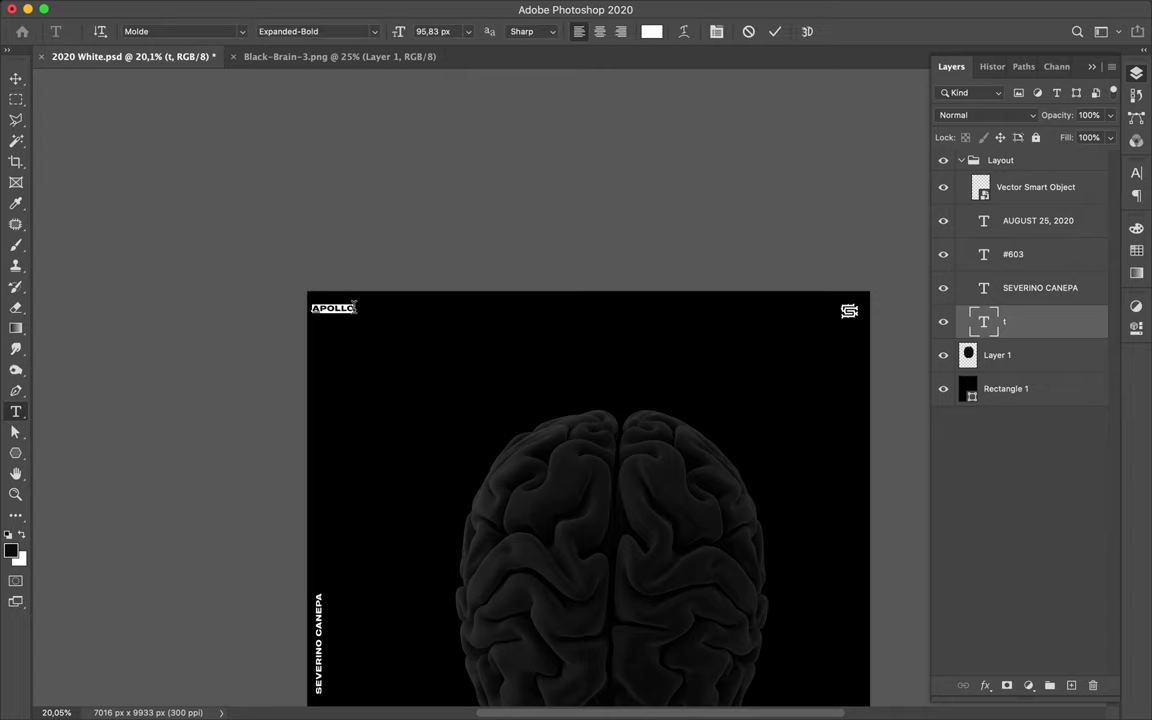
pyautogui.press('BackSpace')
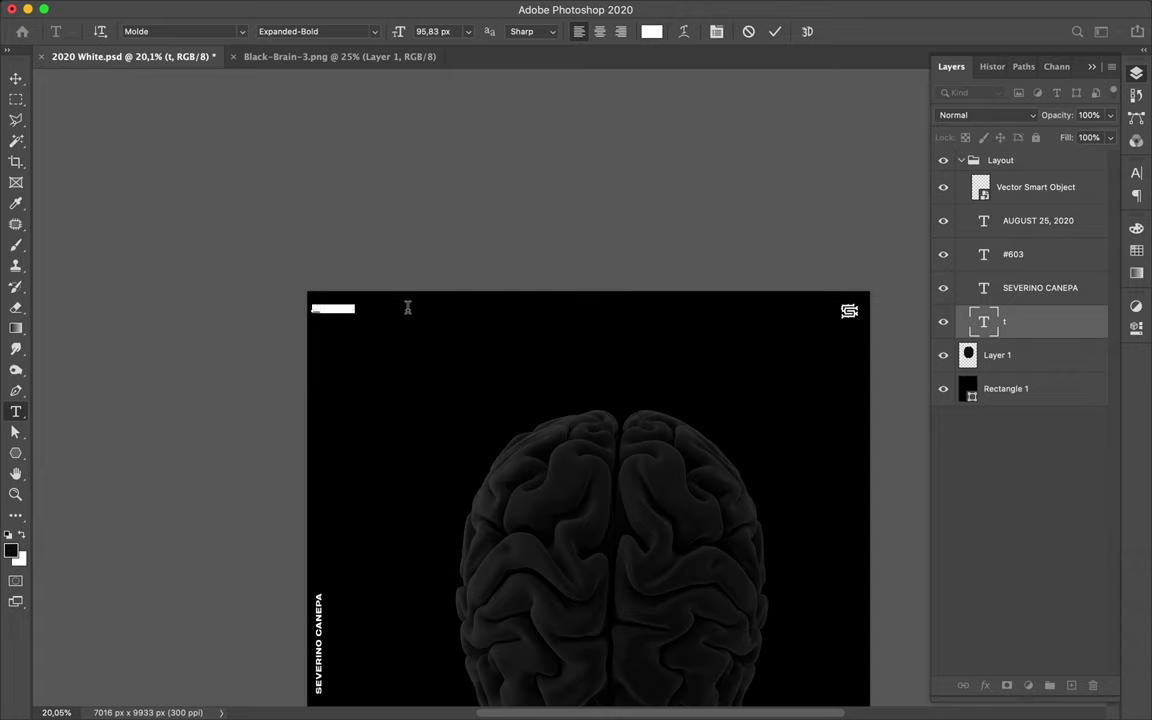
pyautogui.press('BackSpace')
pyautogui.press('BackSpace')
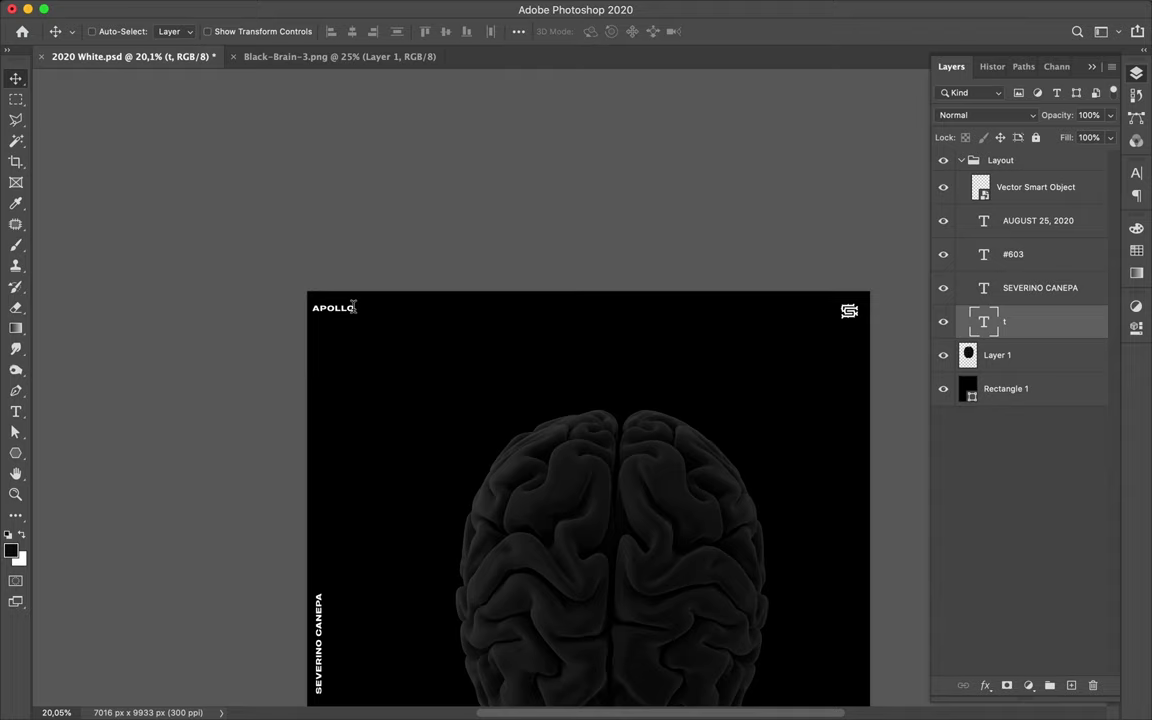
pyautogui.press('t')
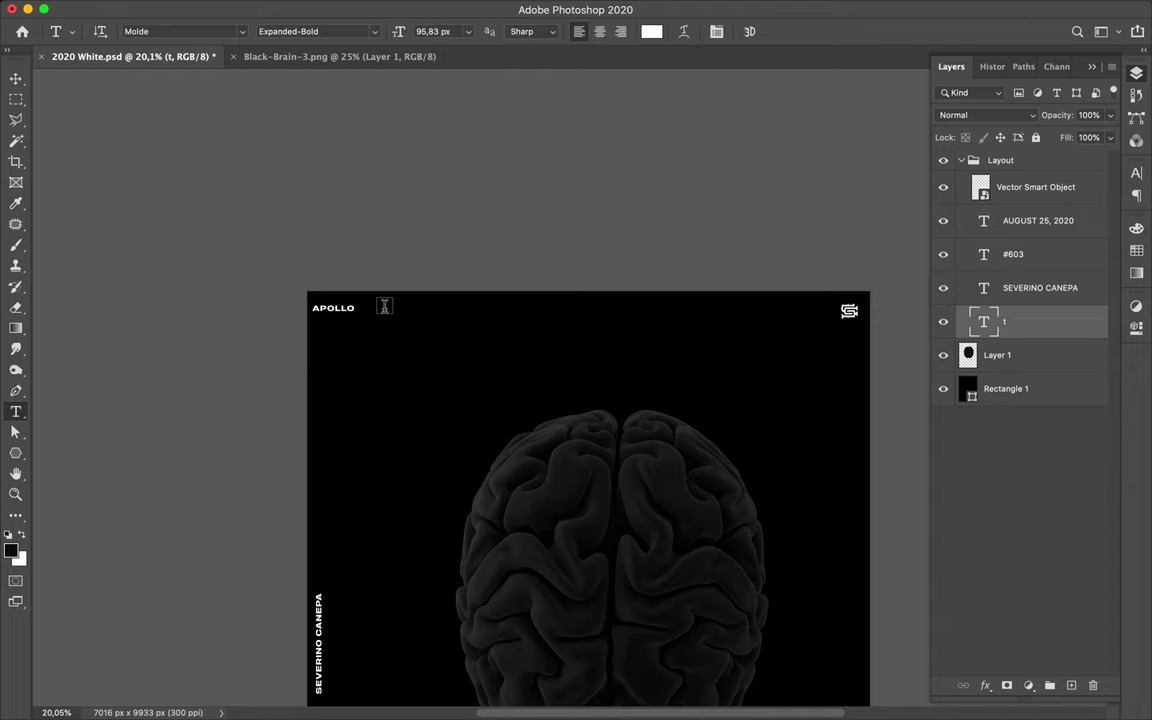
pyautogui.press('v')
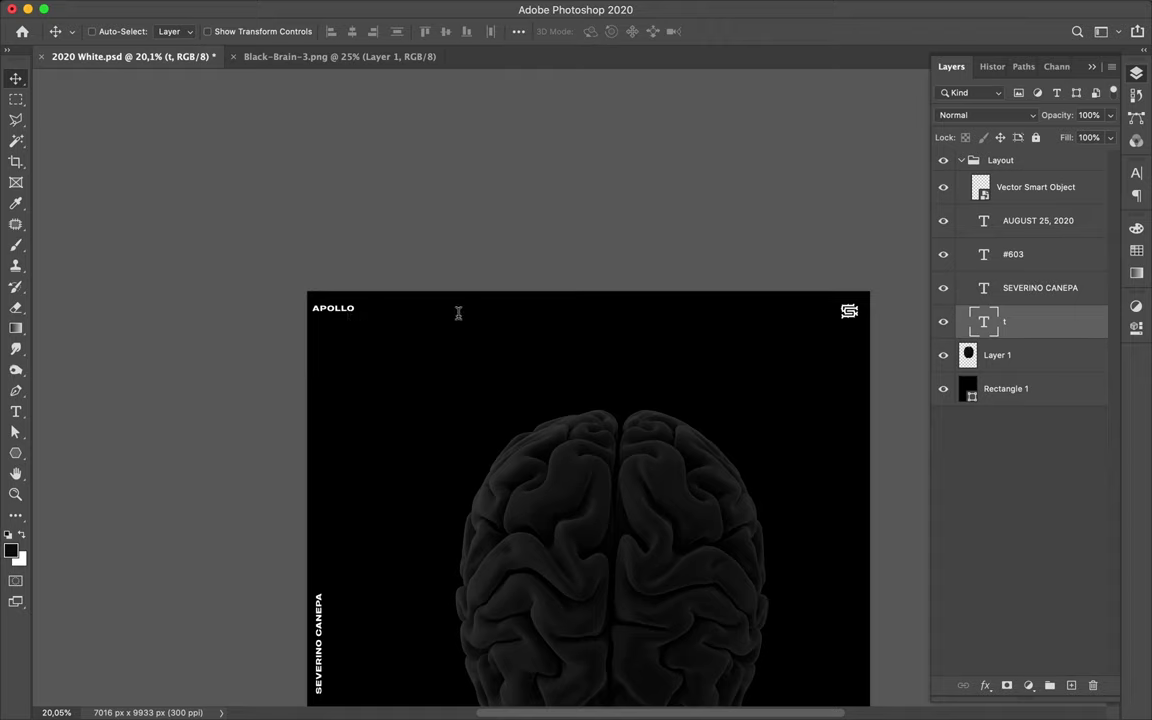
# Step: Double-click the APOLLO text and layer entries, cancelling each attempt with Escape
pyautogui.press('super')
pyautogui.doubleClick(347, 306)
pyautogui.press('Escape')
pyautogui.doubleClick(347, 306)
pyautogui.press('Escape')
pyautogui.doubleClick(983, 321)
pyautogui.press('Escape')
pyautogui.doubleClick(1005, 326)
pyautogui.press('Escape')
# Step: Rename layer 't' back to APOLLO and select the APOLLO text on the canvas
pyautogui.doubleClick(1020, 322)
pyautogui.write('APOLLO')
pyautogui.press('Return')
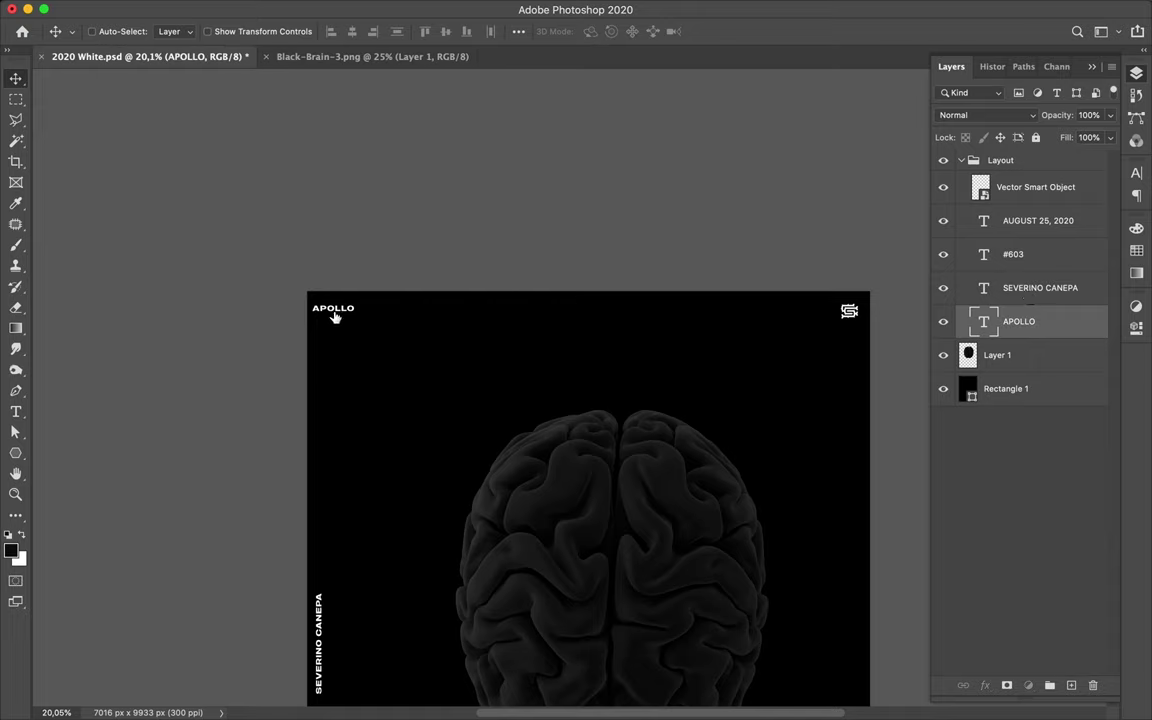
pyautogui.hotkey('alt', ']')
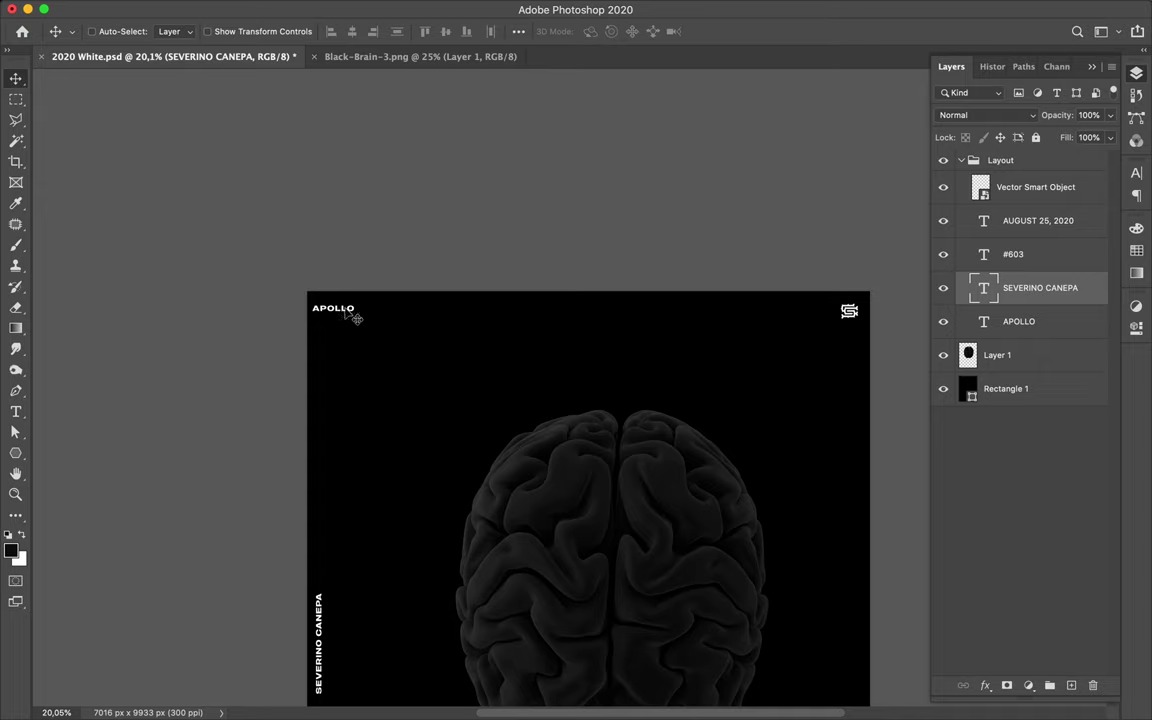
pyautogui.press('super')
pyautogui.keyDown('super'); pyautogui.click(362, 310); pyautogui.keyUp('super')
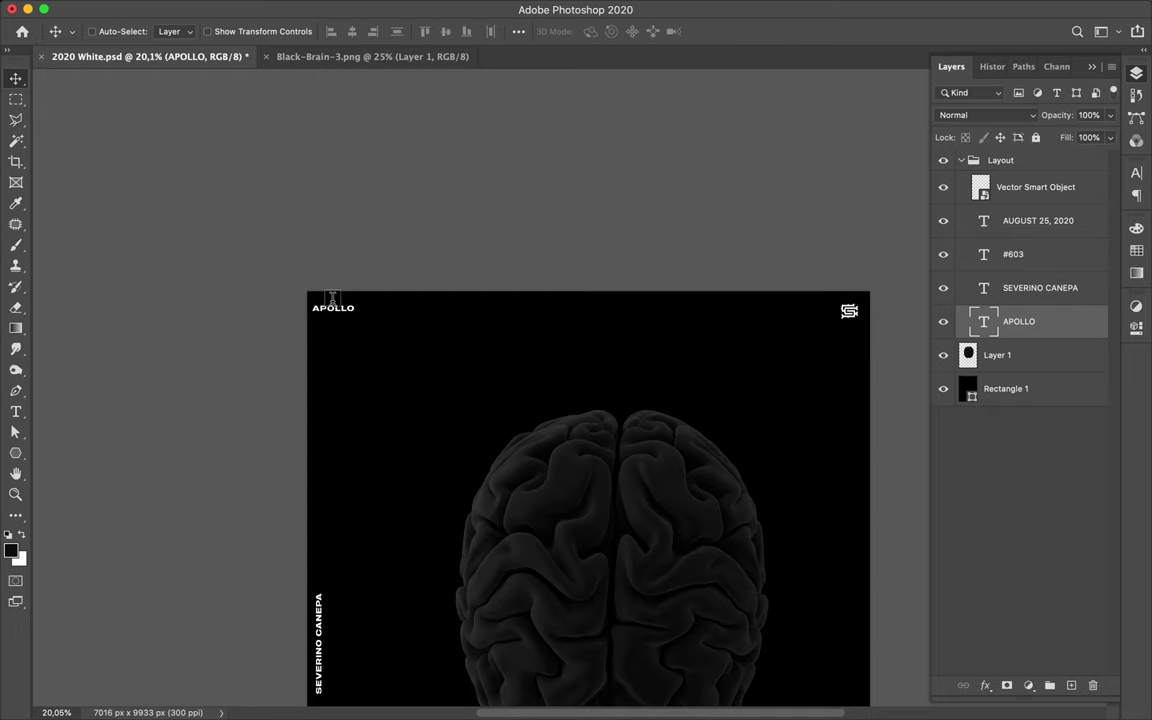
# Step: Append 2020 to the top-left heading so it reads APOLLO 2020, then fit the poster in view
pyautogui.doubleClick(332, 301)
pyautogui.press('Escape')
pyautogui.click(15, 411)
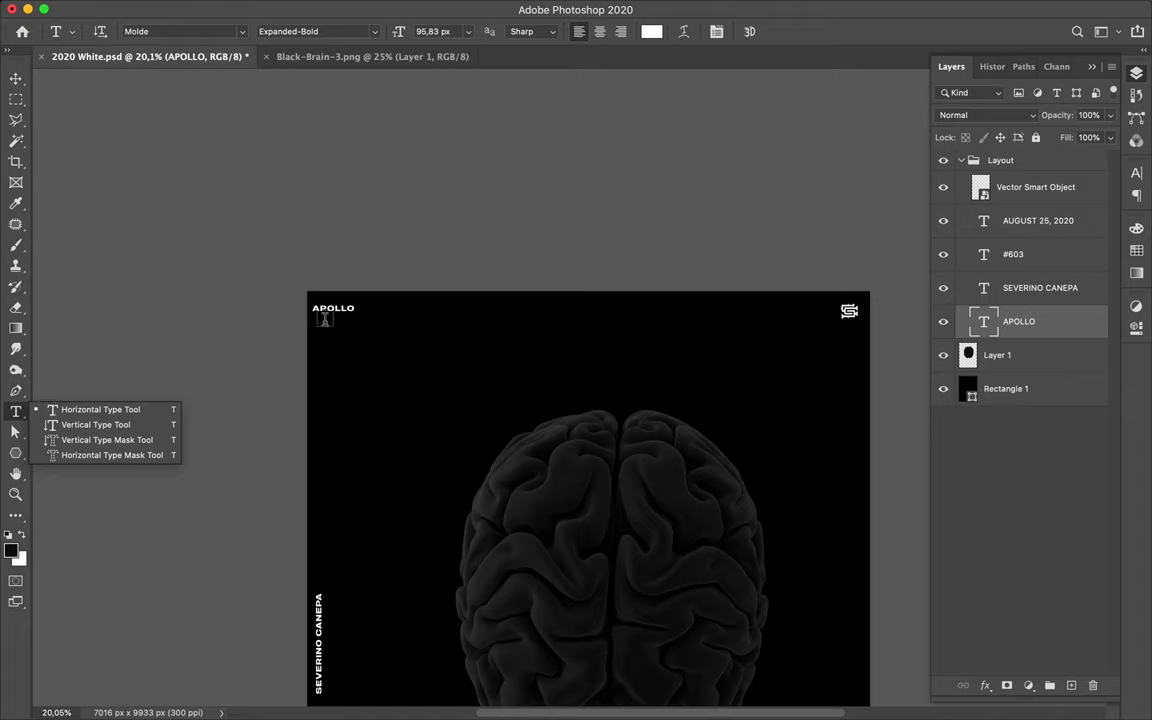
pyautogui.click(341, 317)
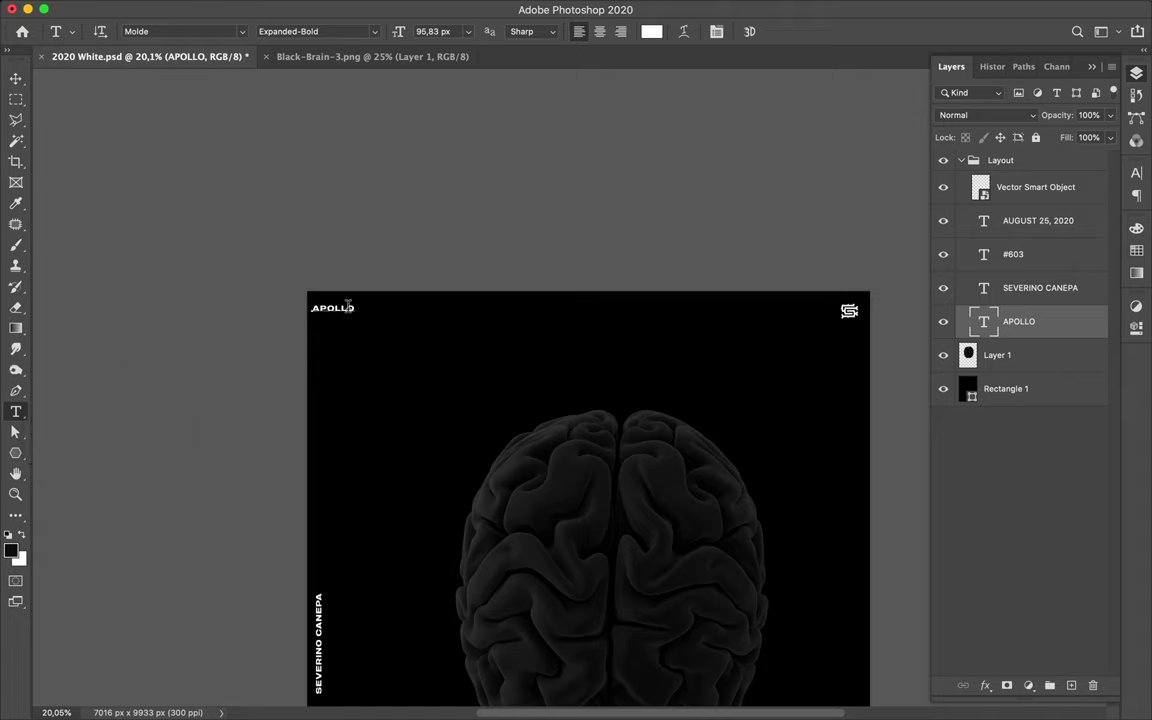
pyautogui.click(418, 310)
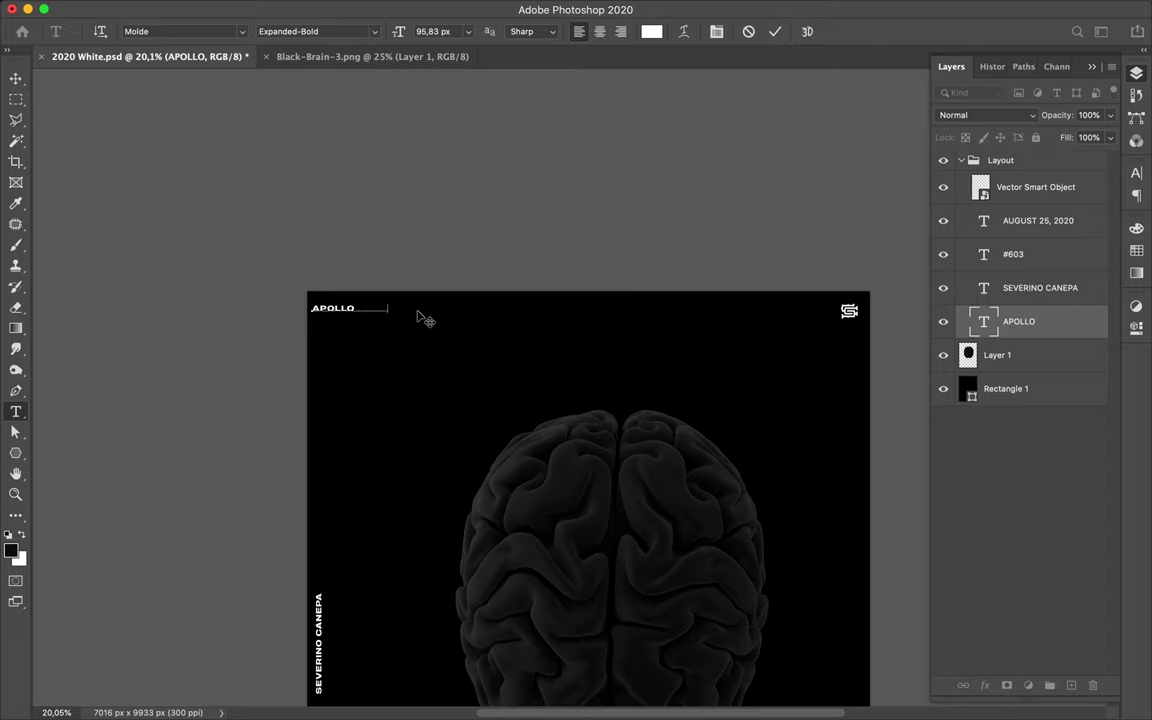
pyautogui.write('2020')
pyautogui.press('Escape')
pyautogui.press('super+0')
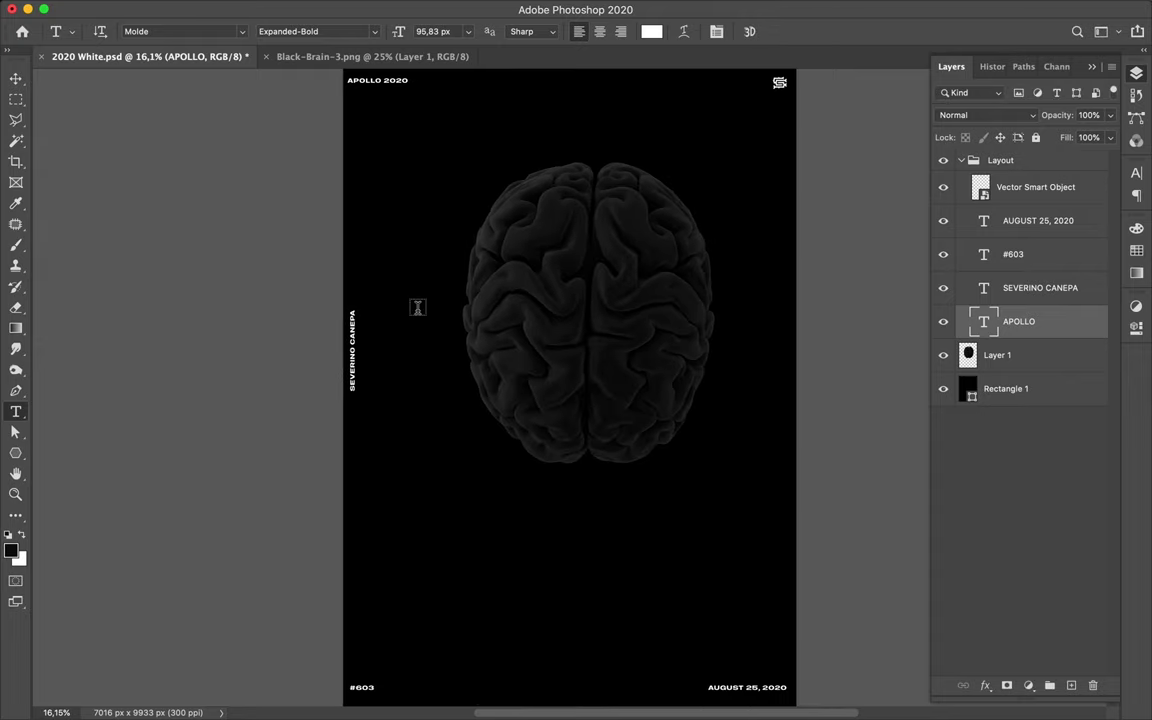
pyautogui.press('v')
pyautogui.press('super')
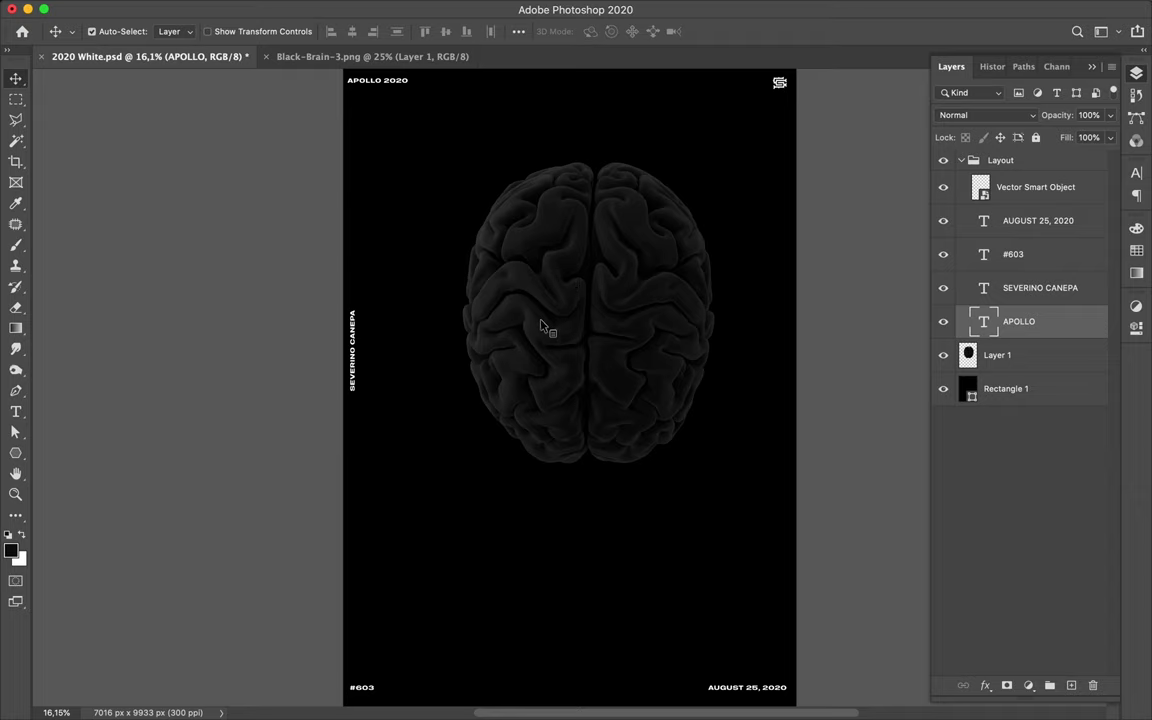
# Step: Move the brain image on Layer 1 lower on the poster
pyautogui.click(539, 330)
pyautogui.moveTo(539, 333); pyautogui.dragTo(516, 396)
pyautogui.moveTo(539, 333); pyautogui.dragTo(545, 335)
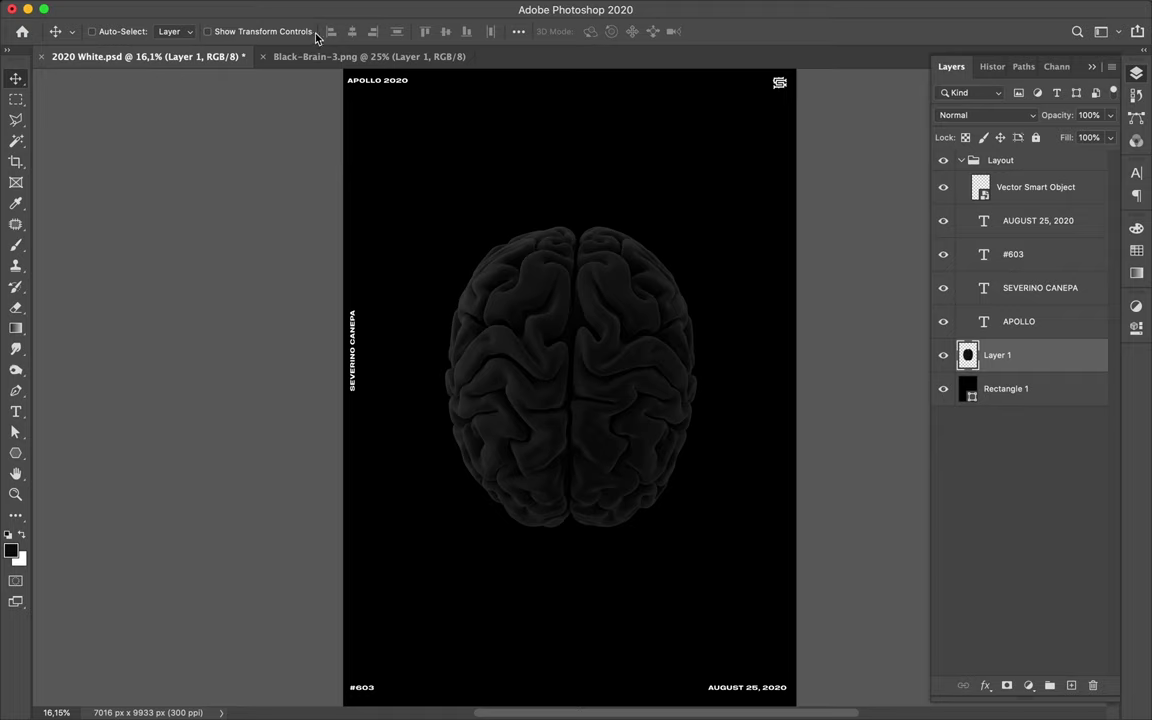
# Step: Scale the brain to 120% width and height with Free Transform
pyautogui.press('super+t')
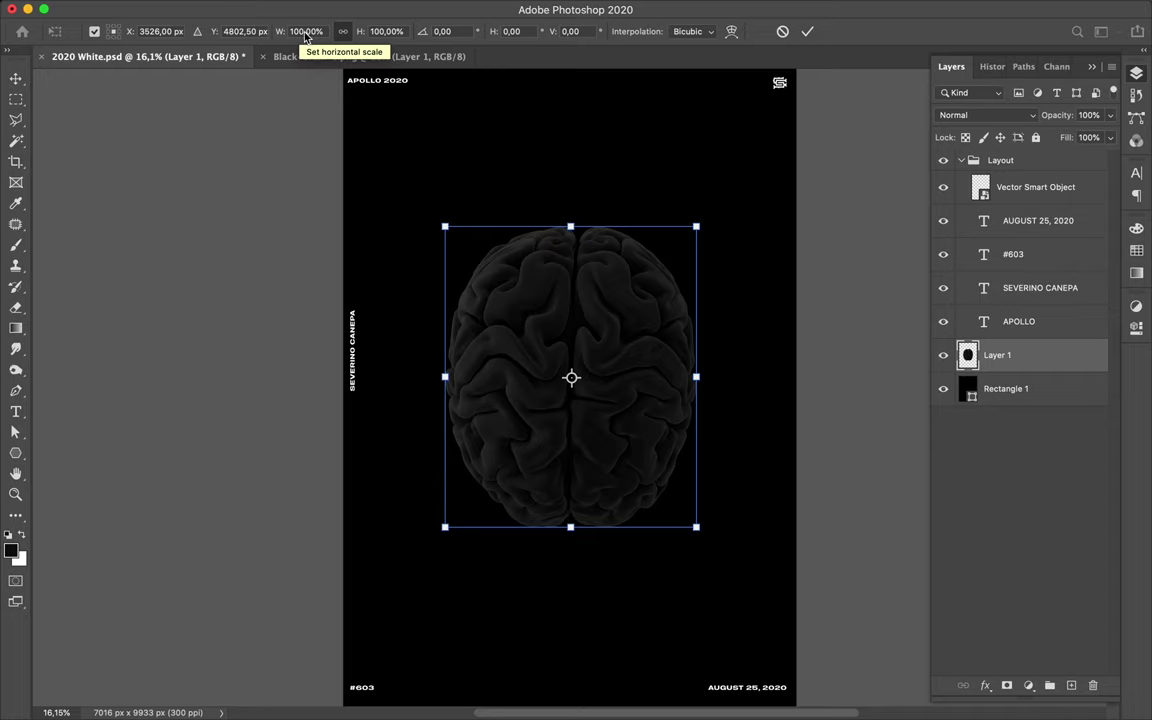
pyautogui.click(312, 31)
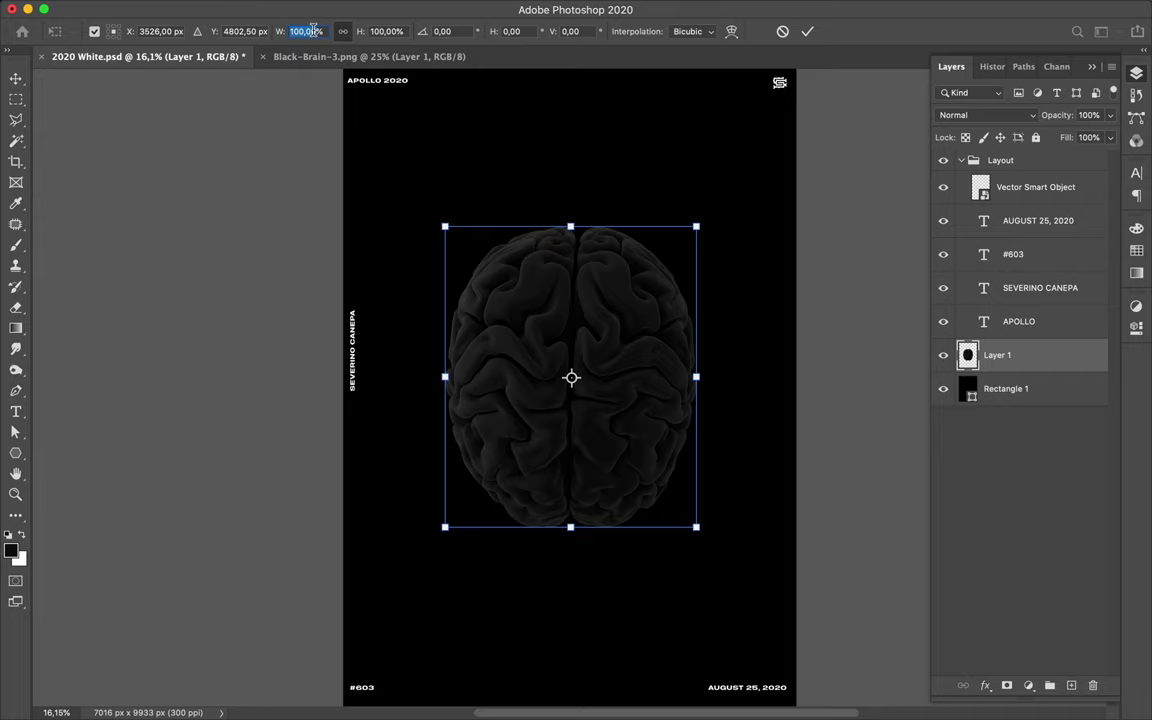
pyautogui.write('12')
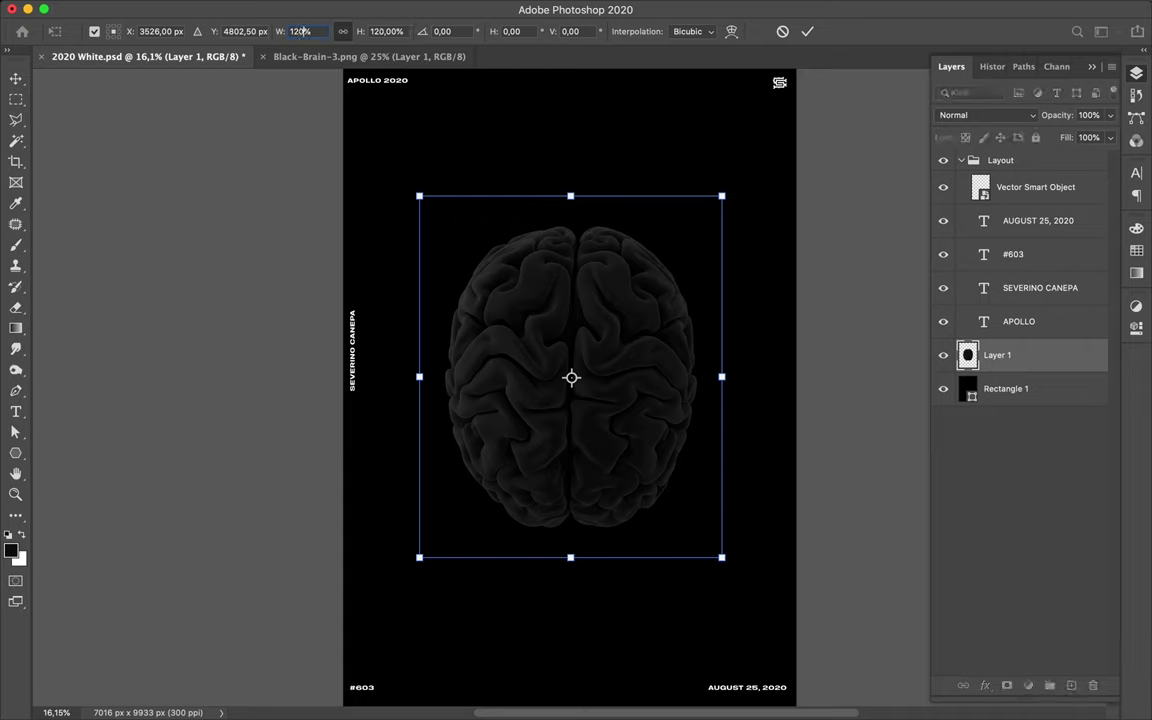
pyautogui.write('0')
pyautogui.press('Return')
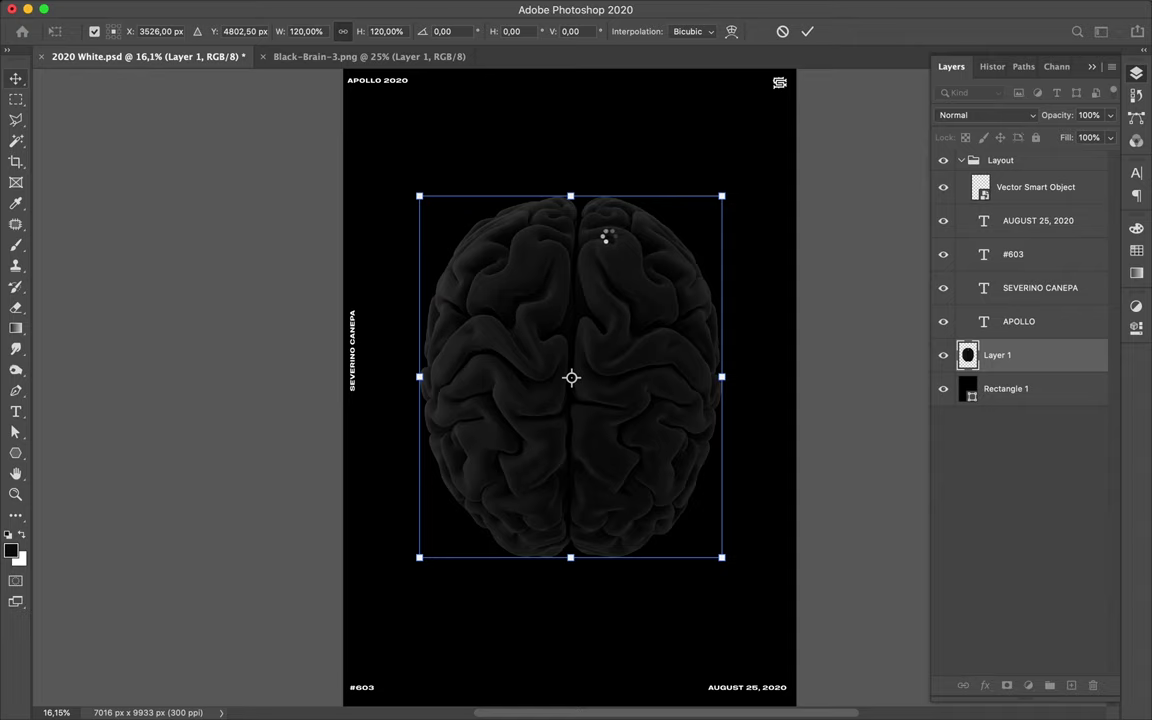
# Step: Commit the dark brain's 120% enlargement and collapse the Layout text group
pyautogui.press('Return')
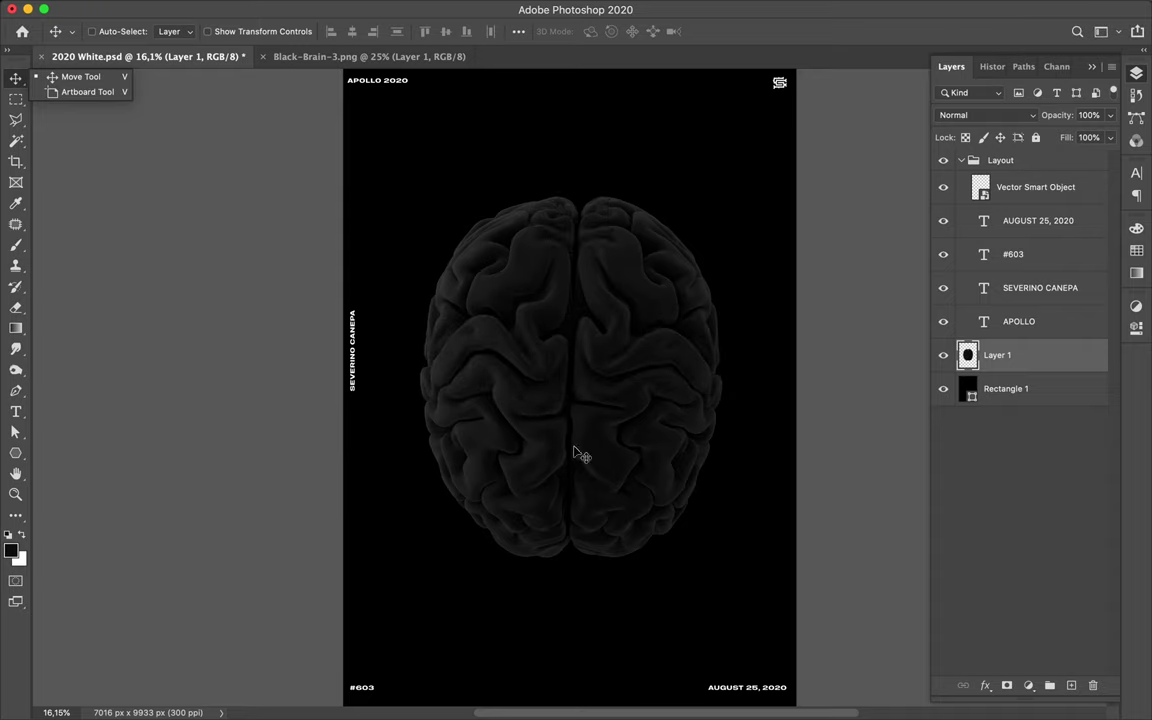
pyautogui.click(961, 165)
pyautogui.click(961, 161)
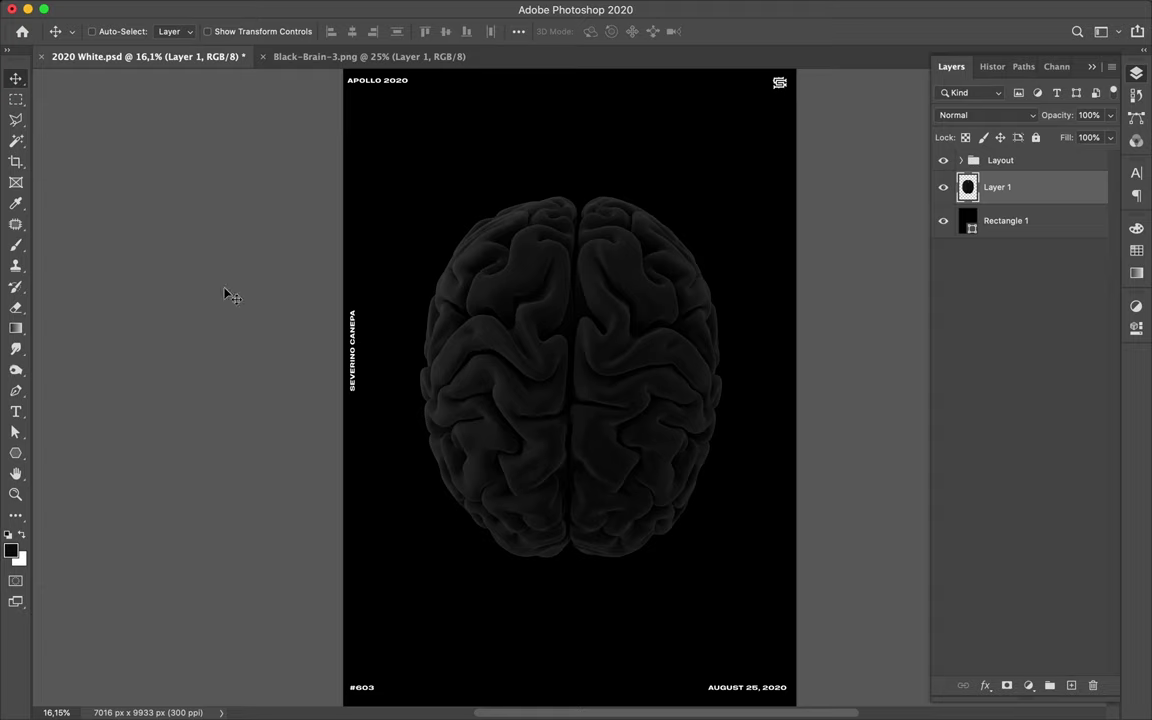
# Step: Switch to the Rectangle tool and keep the navy-to-cyan gradient fill
pyautogui.click(15, 457)
pyautogui.click(63, 451)
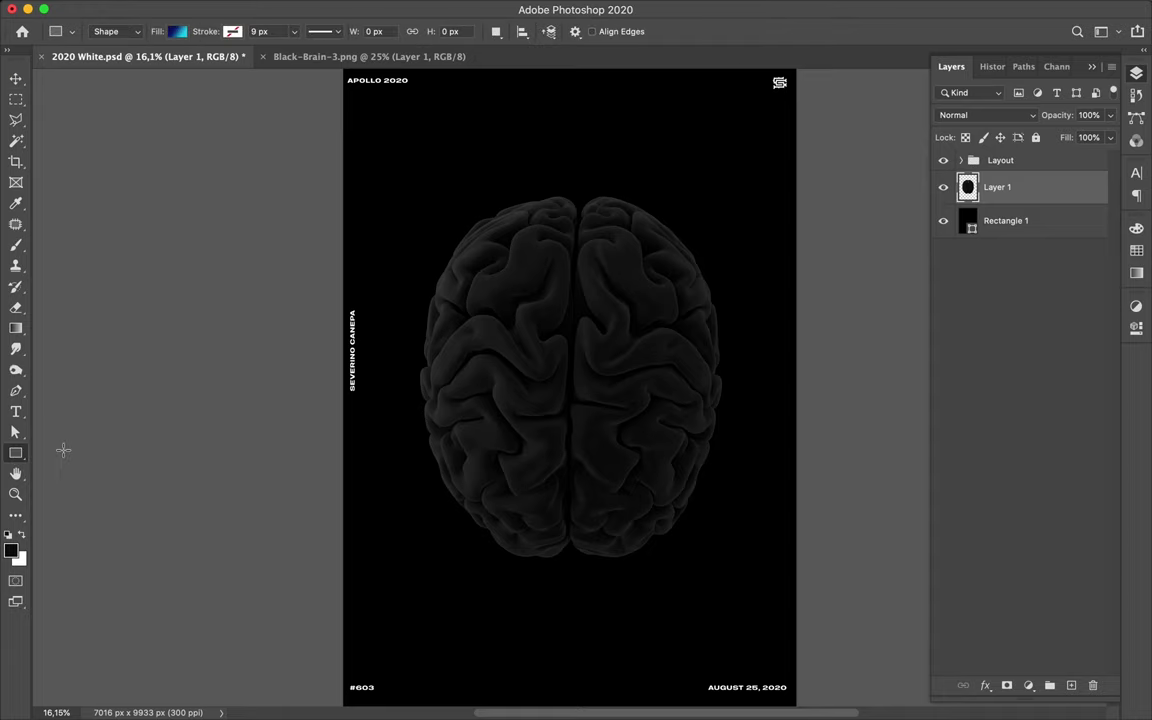
pyautogui.click(180, 36)
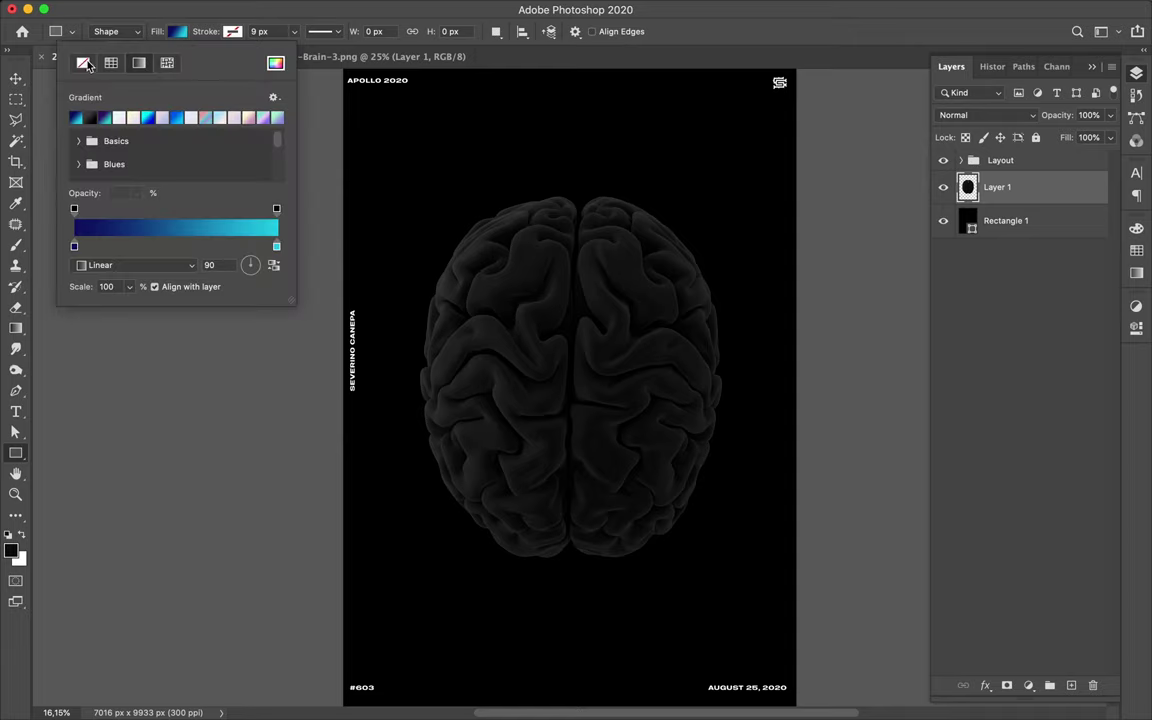
# Step: Give the stroke the navy-to-cyan gradient and draw a rectangle across the brain's middle
pyautogui.click(235, 33)
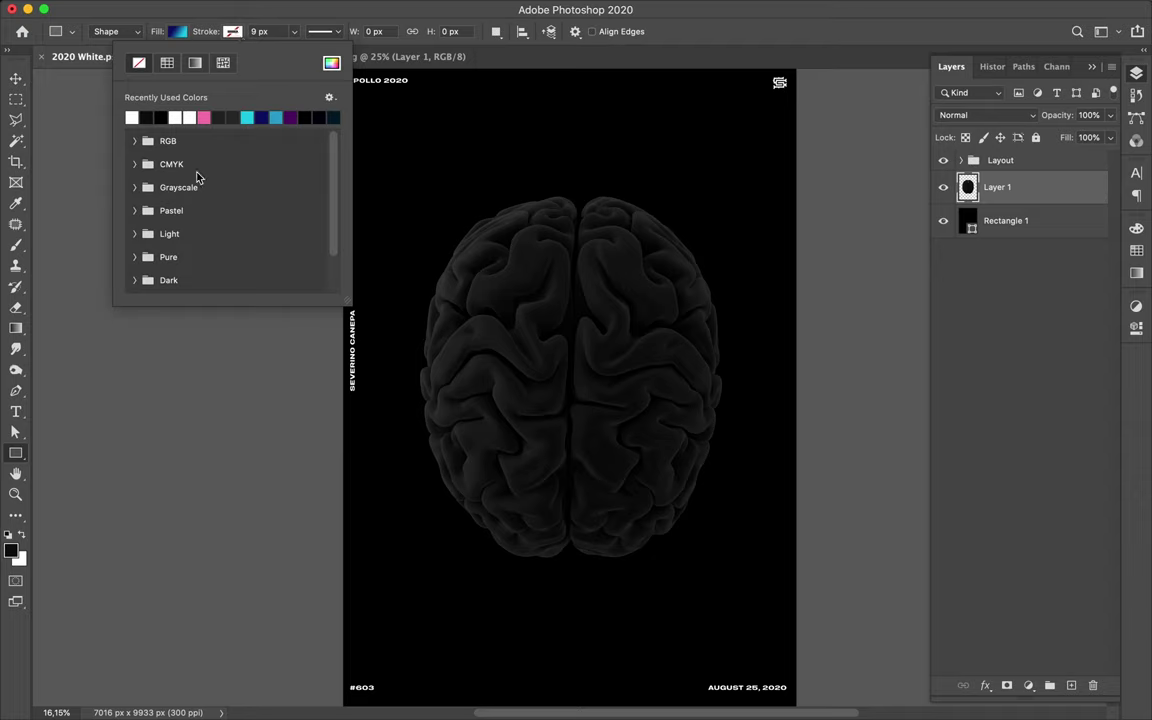
pyautogui.scroll(-2, 325, 176)
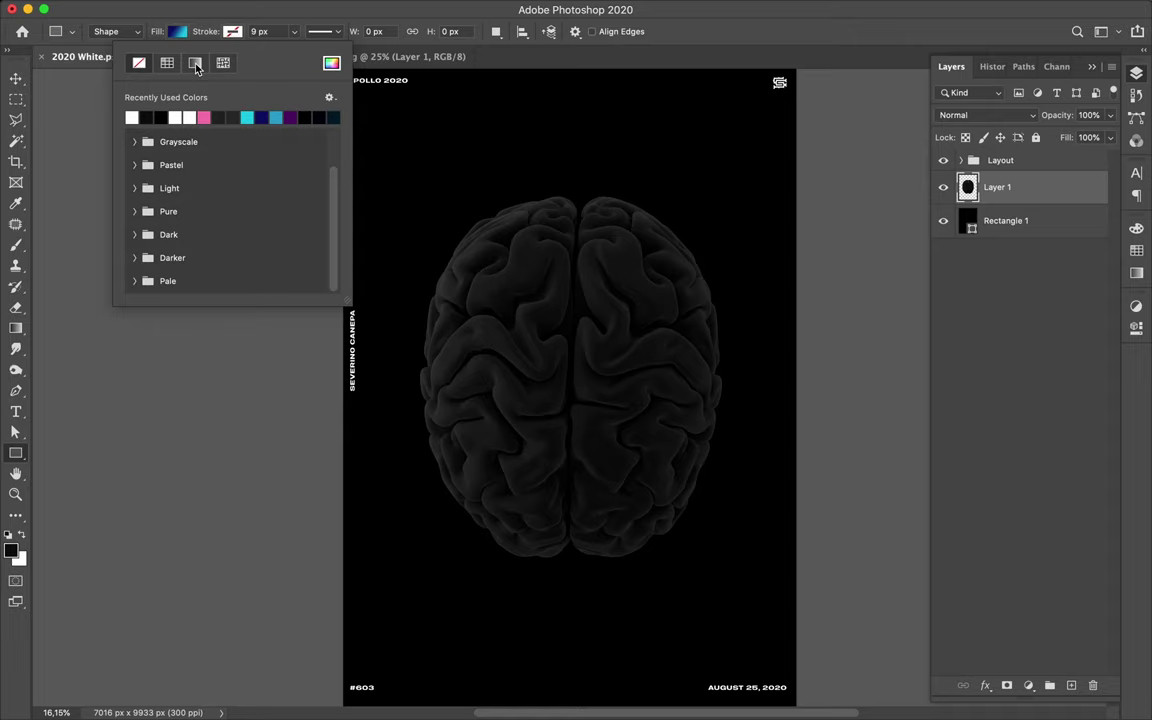
pyautogui.click(195, 64)
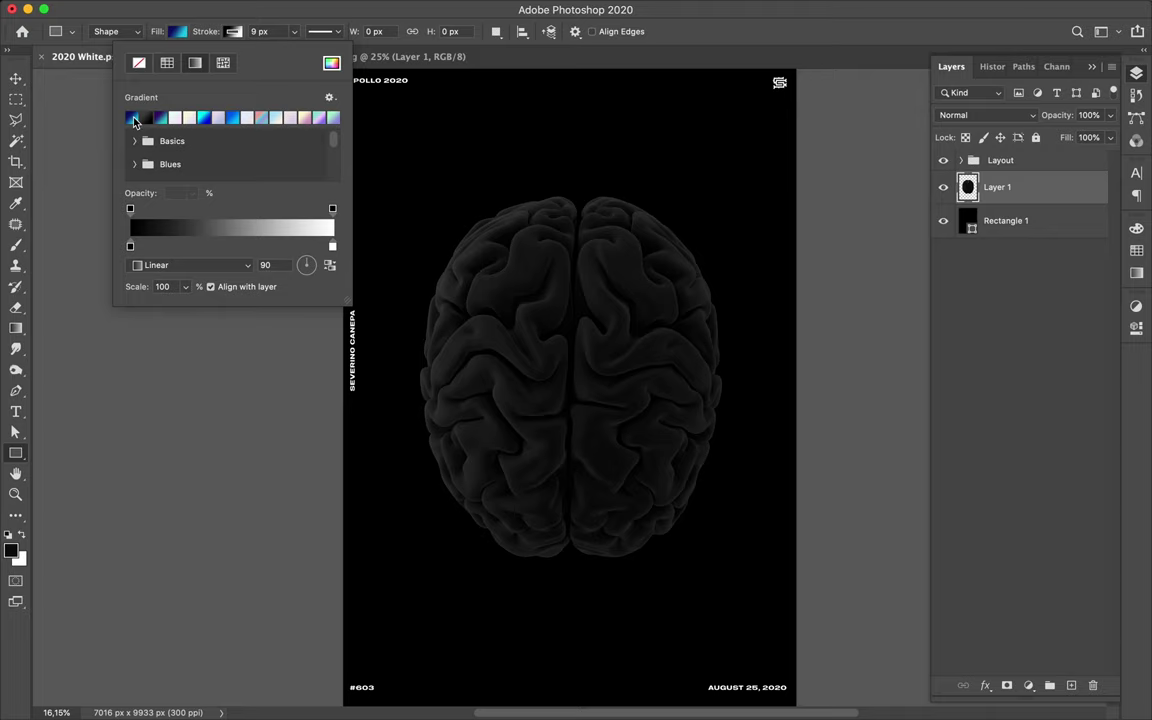
pyautogui.click(133, 119)
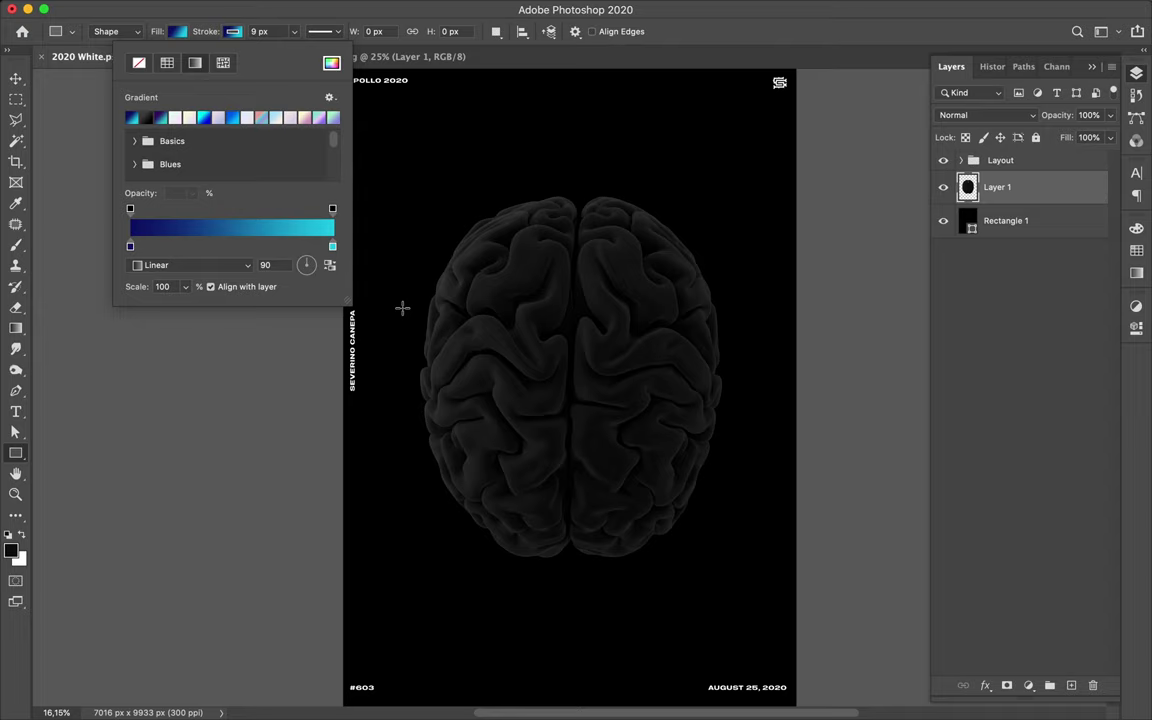
pyautogui.moveTo(402, 308); pyautogui.dragTo(735, 435)
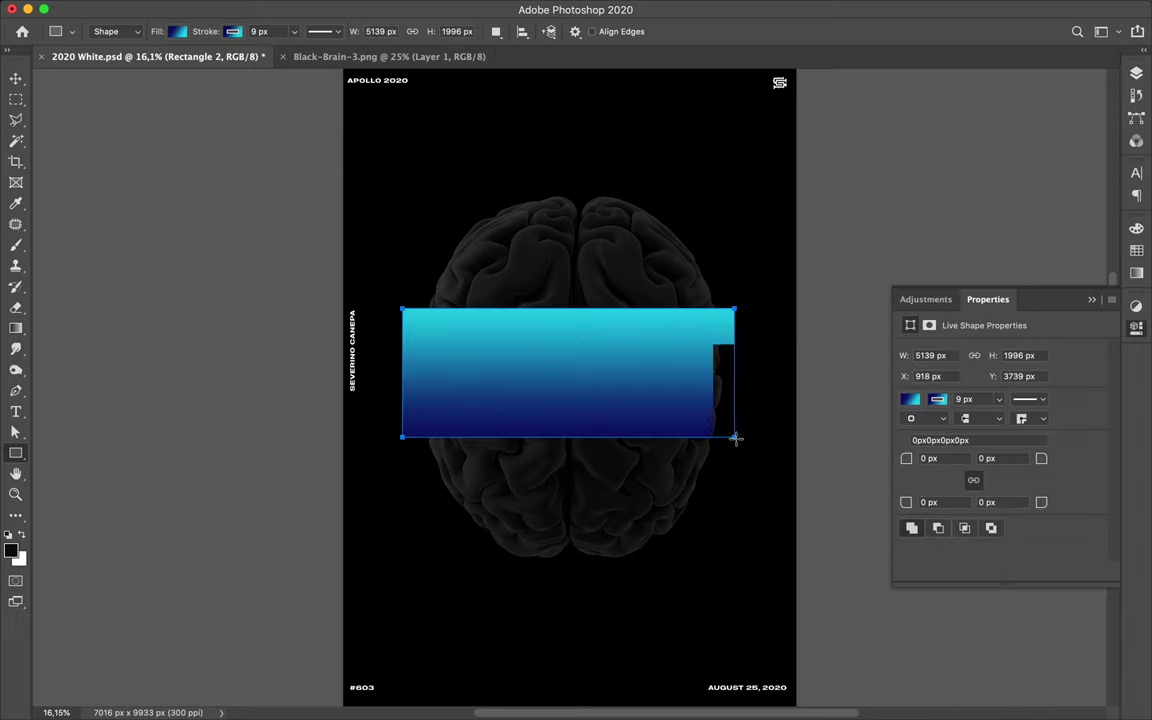
# Step: Set the rectangle's fill to No Color, leaving only its outline
pyautogui.press('a')
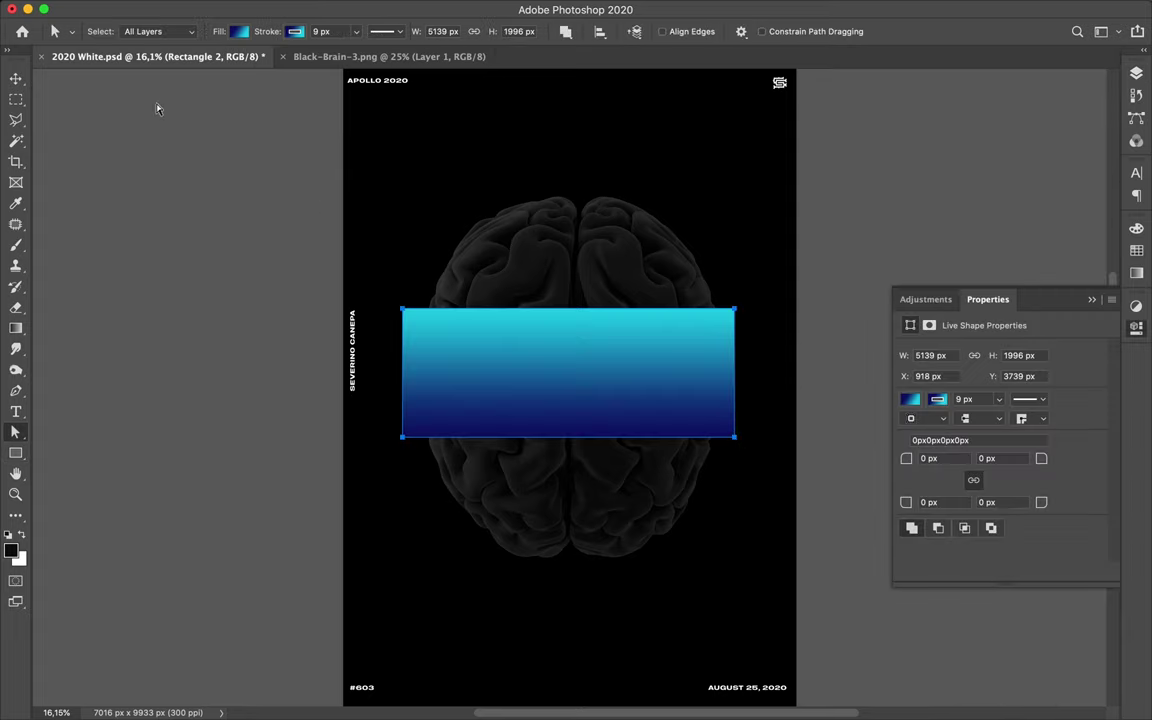
pyautogui.click(239, 33)
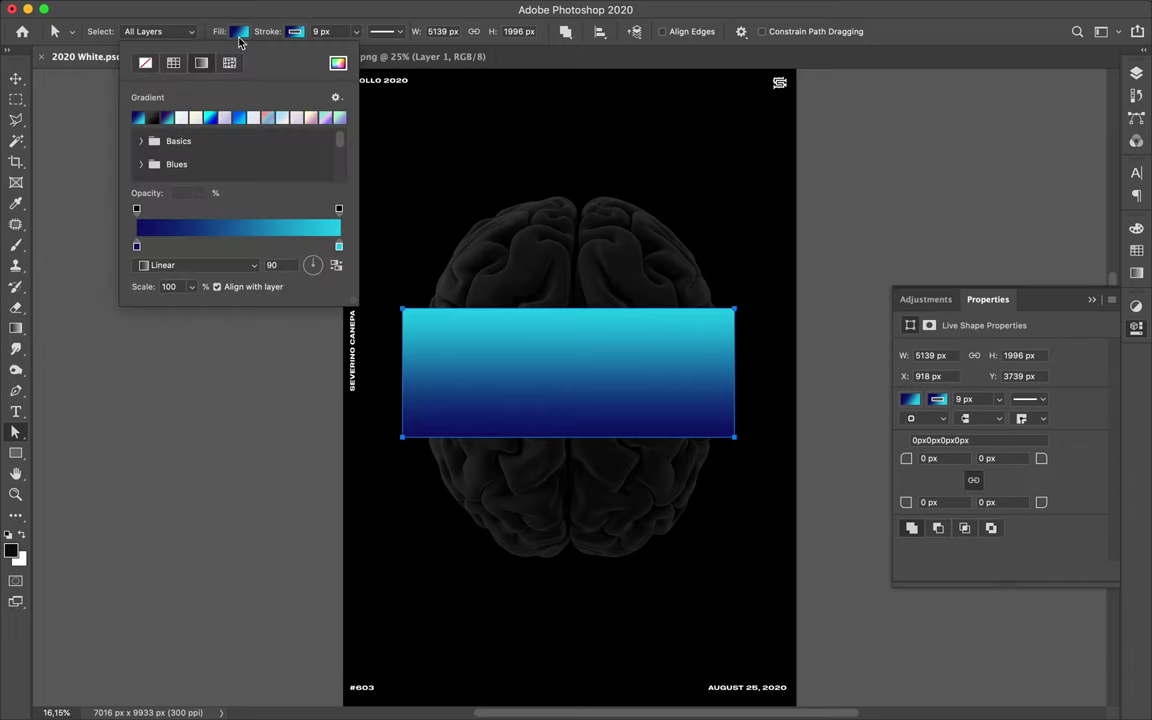
pyautogui.click(145, 64)
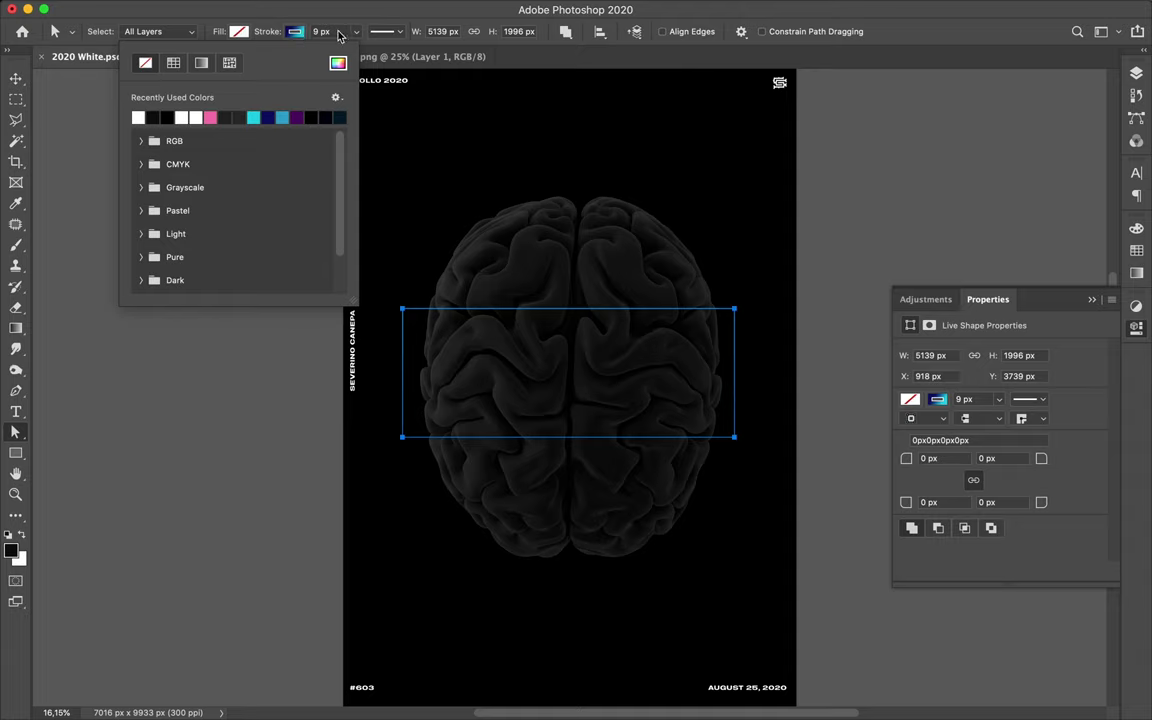
# Step: Thicken the gradient stroke to 59 px and extend the rectangle's bottom edge down
pyautogui.click(295, 31)
pyautogui.click(336, 31)
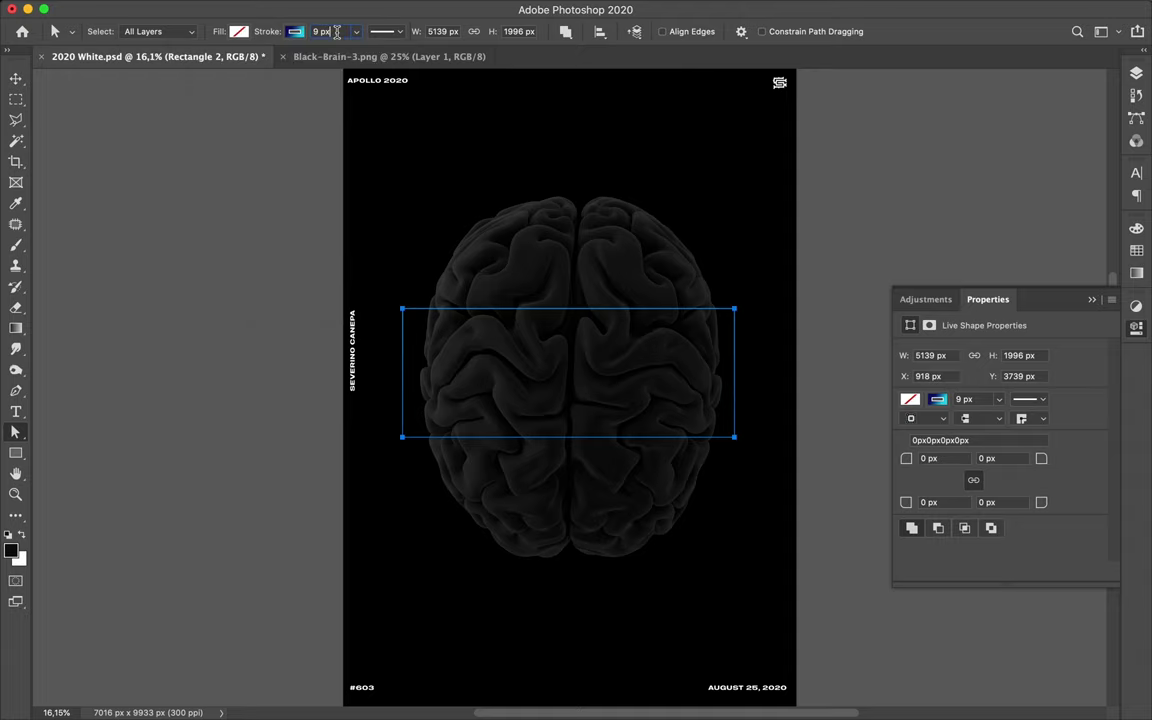
pyautogui.hotkey('shift', 'Up')
pyautogui.hotkey('shift', 'Up')
pyautogui.hotkey('shift', 'Up')
pyautogui.press('Return')
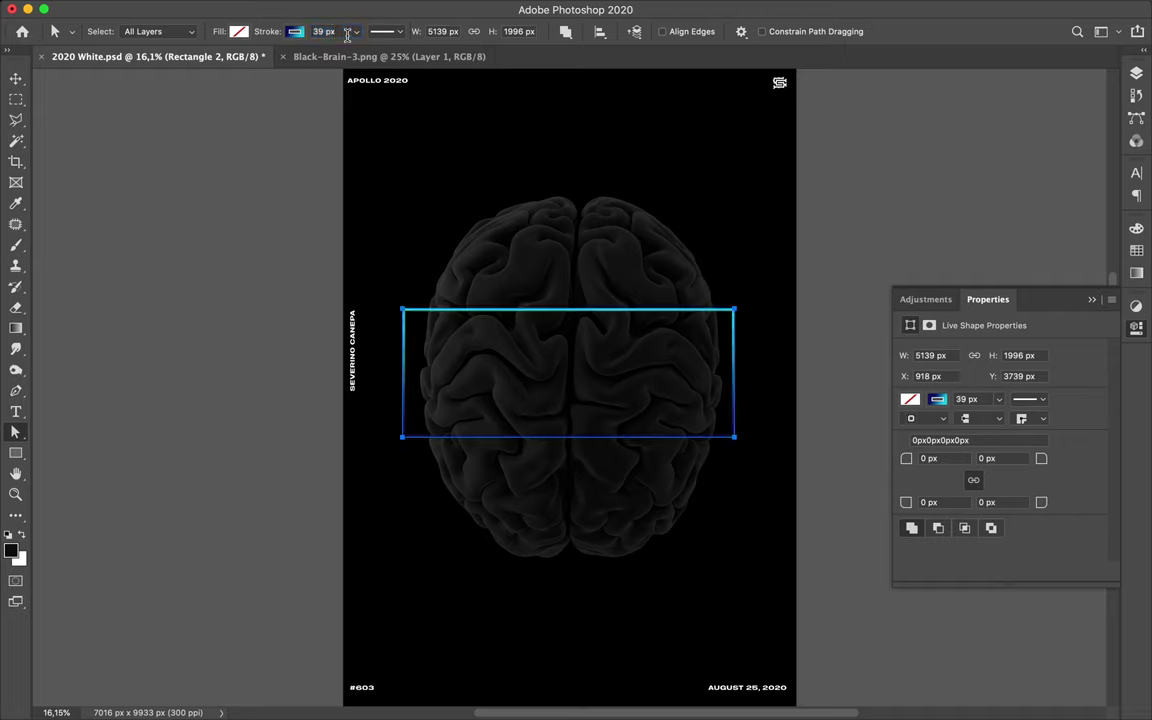
pyautogui.click(343, 34)
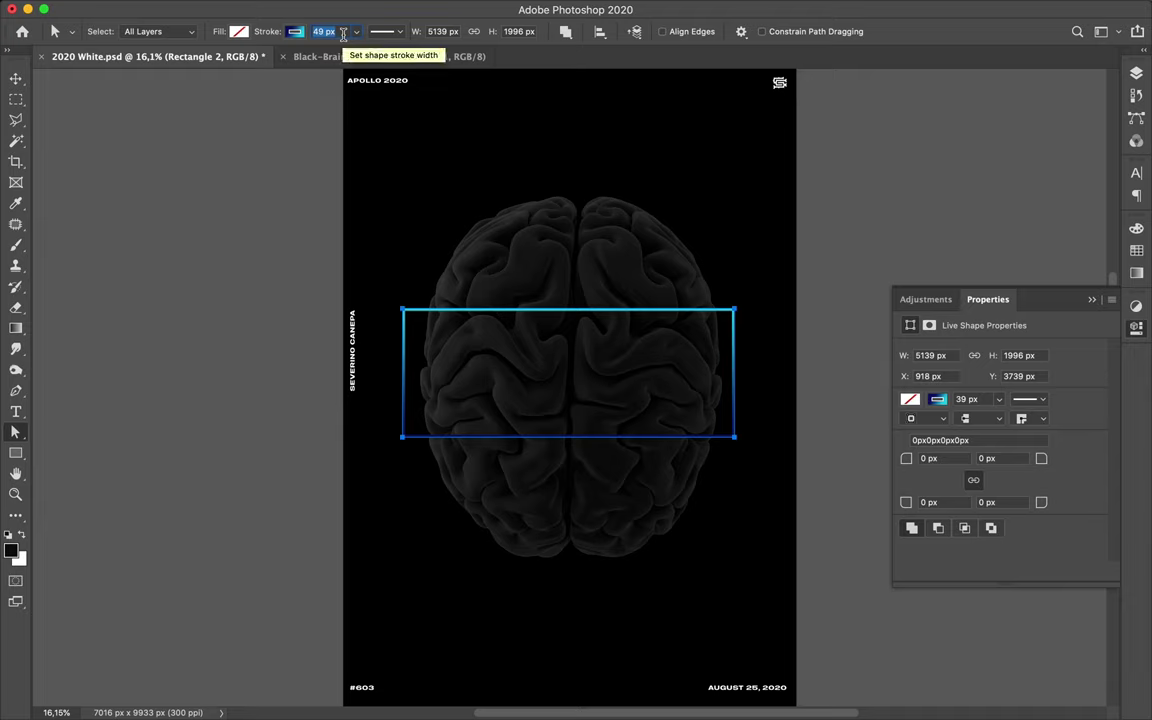
pyautogui.hotkey('shift', 'Up')
pyautogui.press('Return')
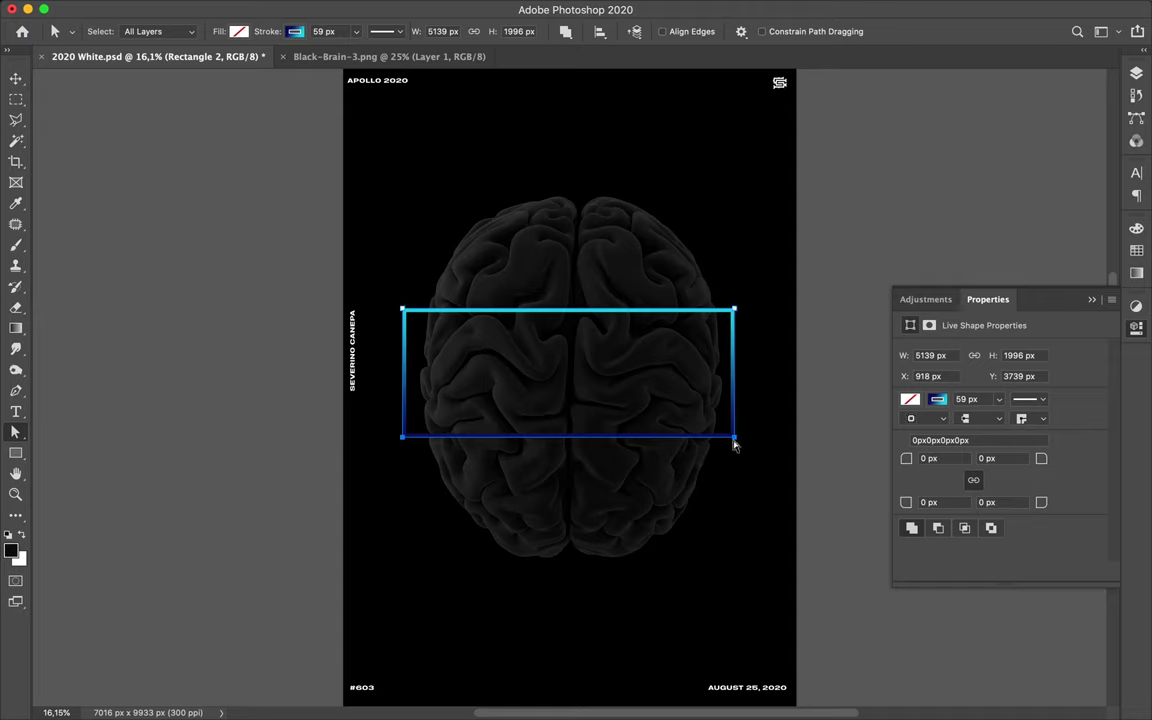
pyautogui.moveTo(734, 441); pyautogui.dragTo(736, 459)
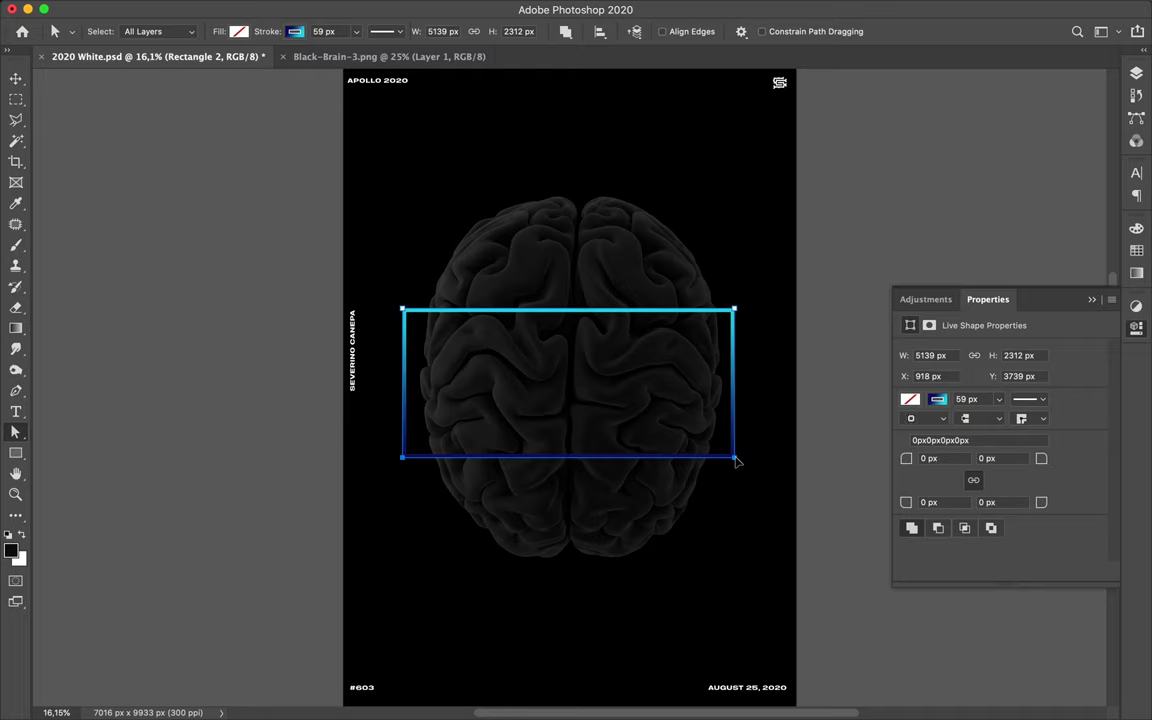
# Step: Lower the rectangle's edges to 5139 × 2184 px and add a layer mask to Rectangle 2
pyautogui.click(698, 416)
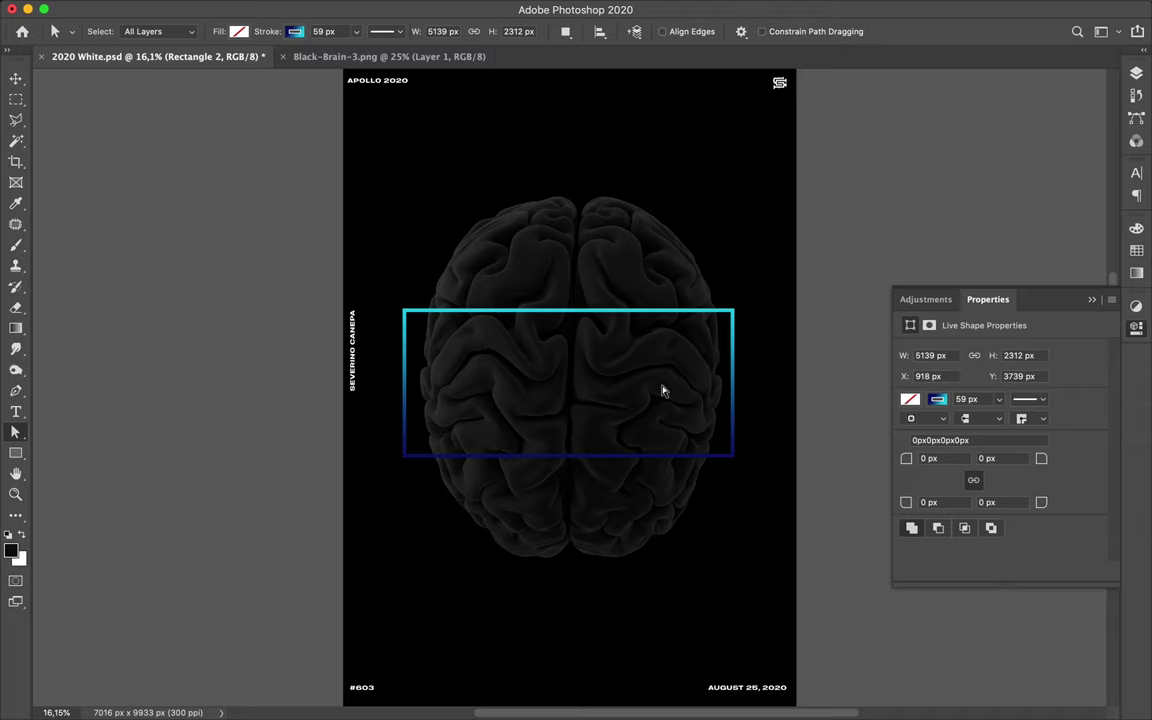
pyautogui.click(401, 308)
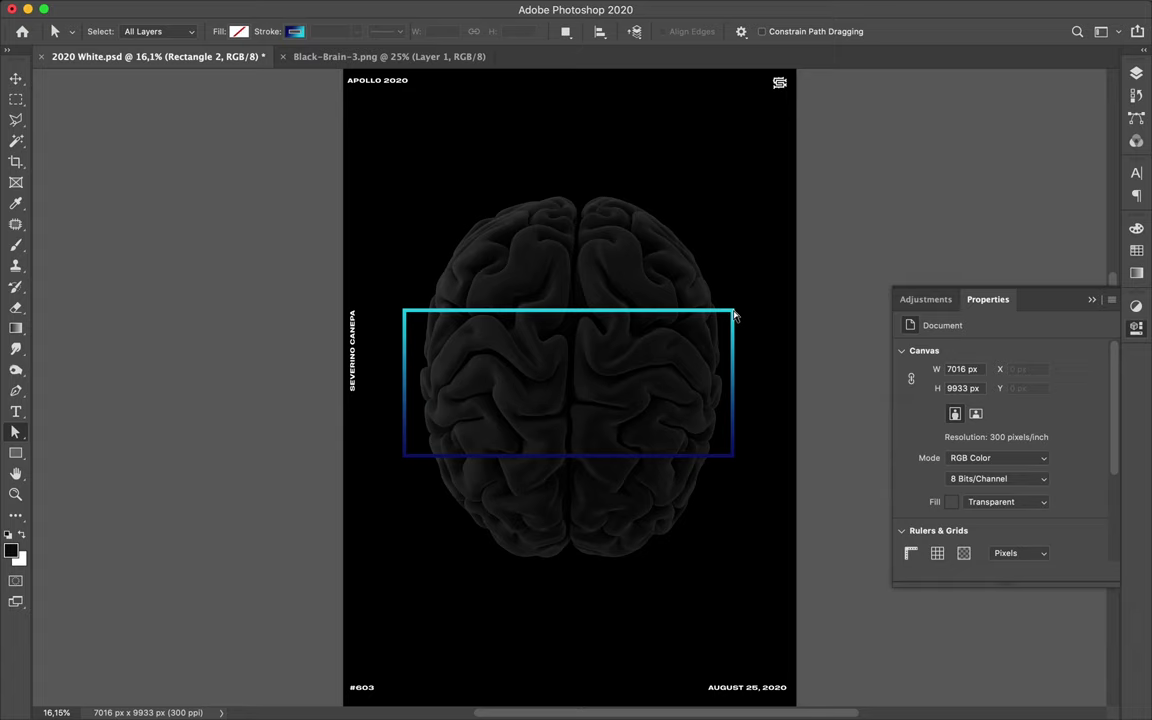
pyautogui.click(735, 316)
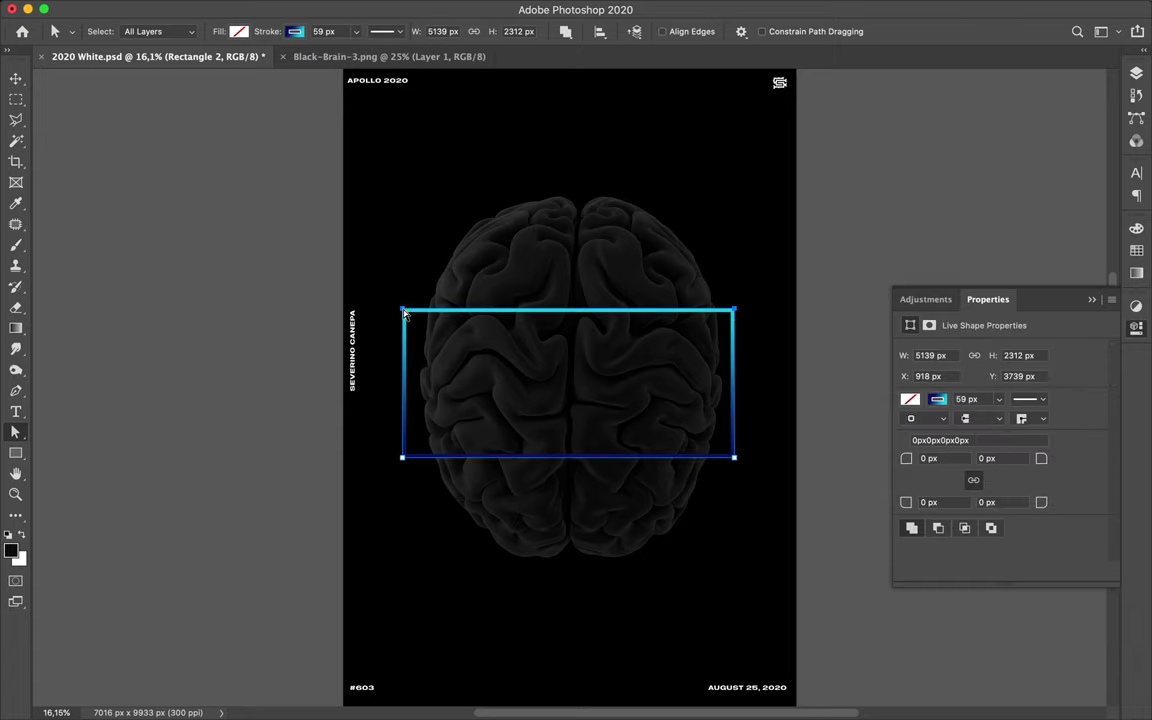
pyautogui.moveTo(405, 313); pyautogui.dragTo(404, 318)
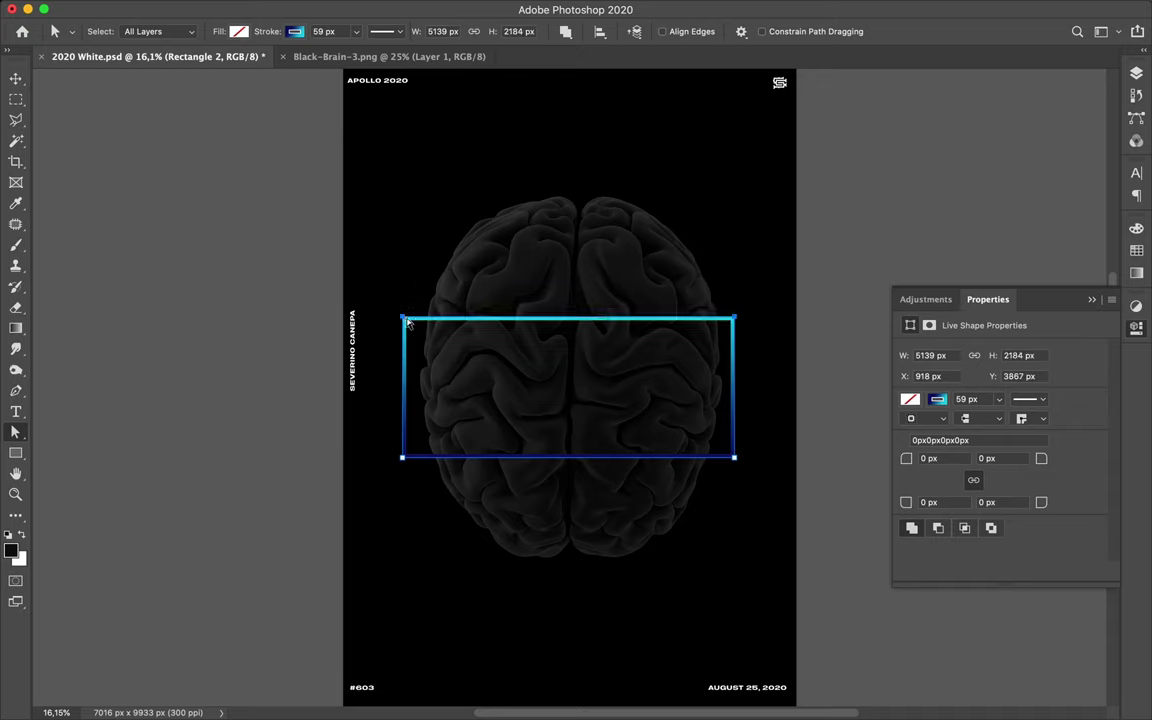
pyautogui.click(1136, 76)
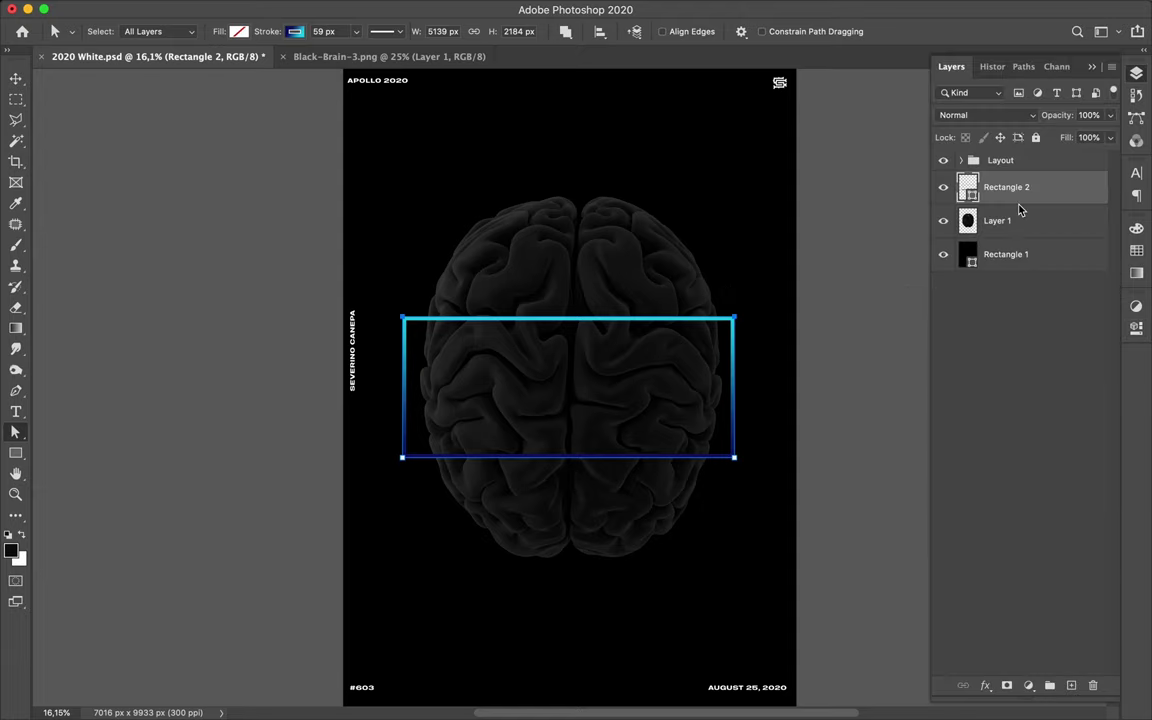
pyautogui.click(1008, 686)
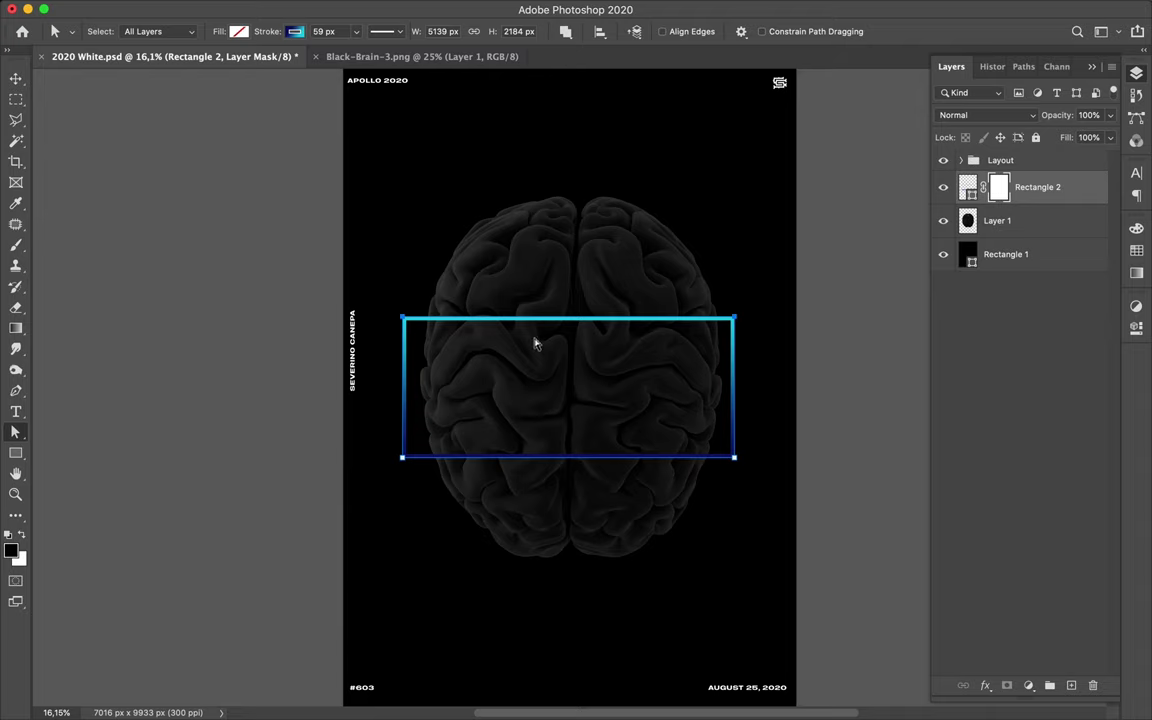
# Step: Lower Rectangle 2's fill to 32% so the outline looks fainter
pyautogui.click(1110, 137)
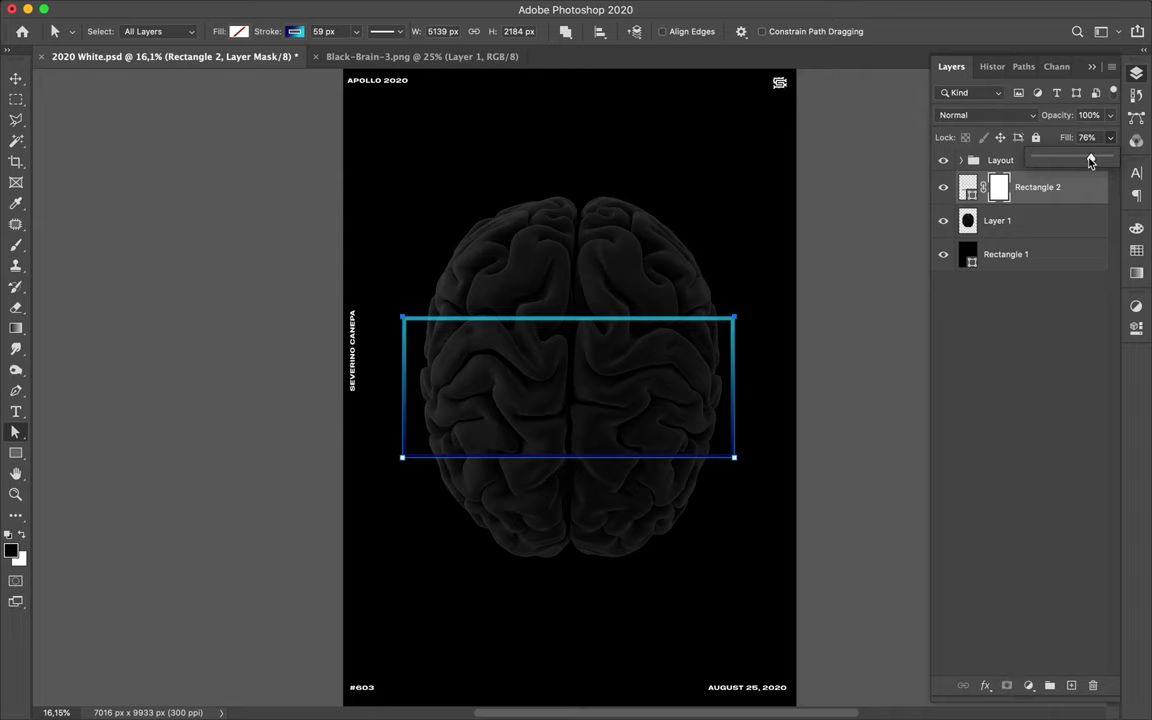
pyautogui.moveTo(1091, 162); pyautogui.dragTo(1069, 162)
pyautogui.click(1083, 191)
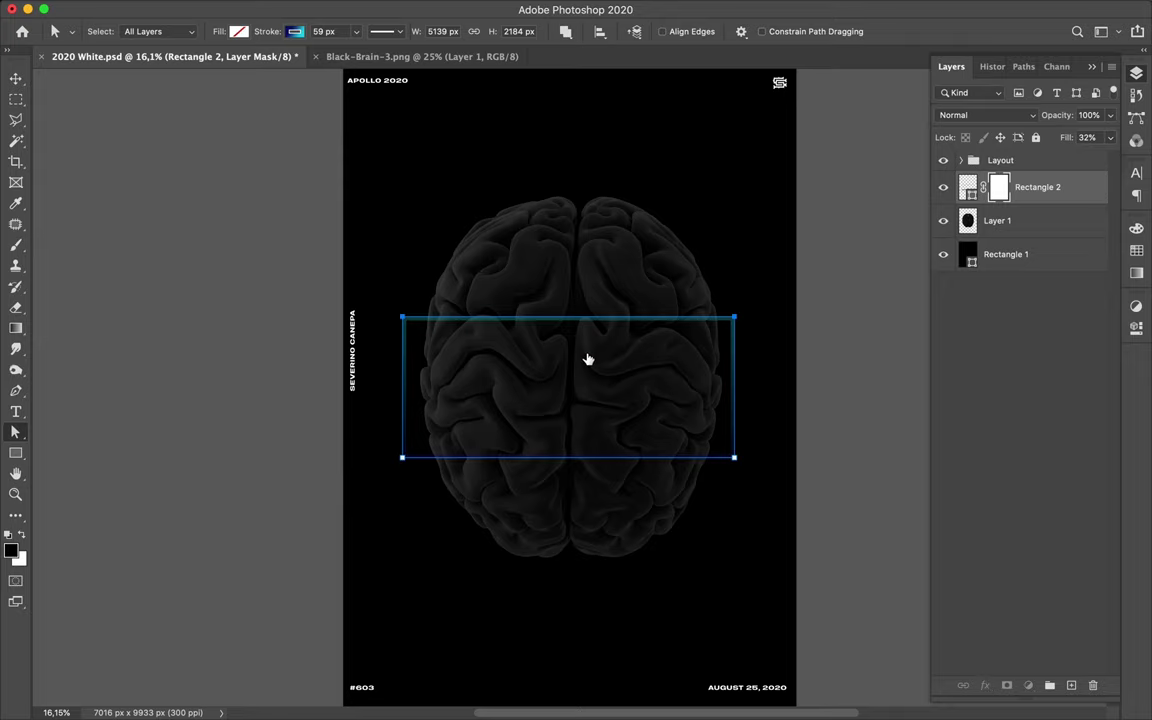
pyautogui.scroll(3, 588, 359)
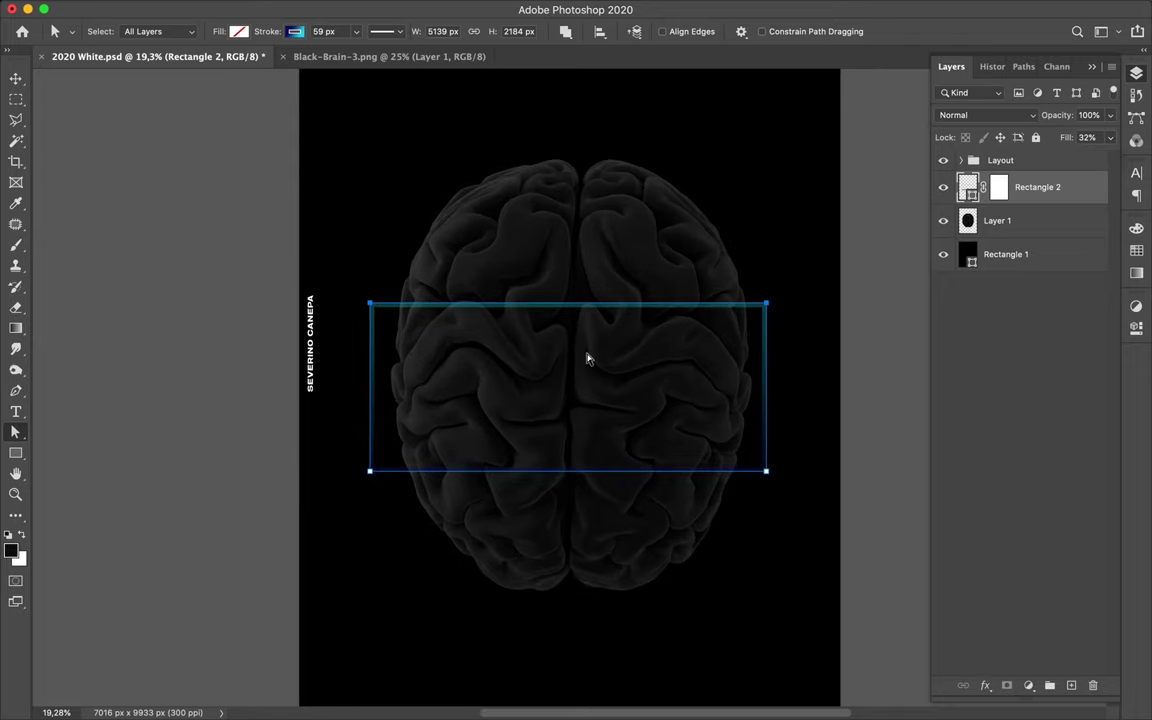
# Step: Zoom in on the fold and sketch a trial Pen path across the bar, then discard it
pyautogui.scroll(2, 588, 359)
pyautogui.scroll(5, 588, 359)
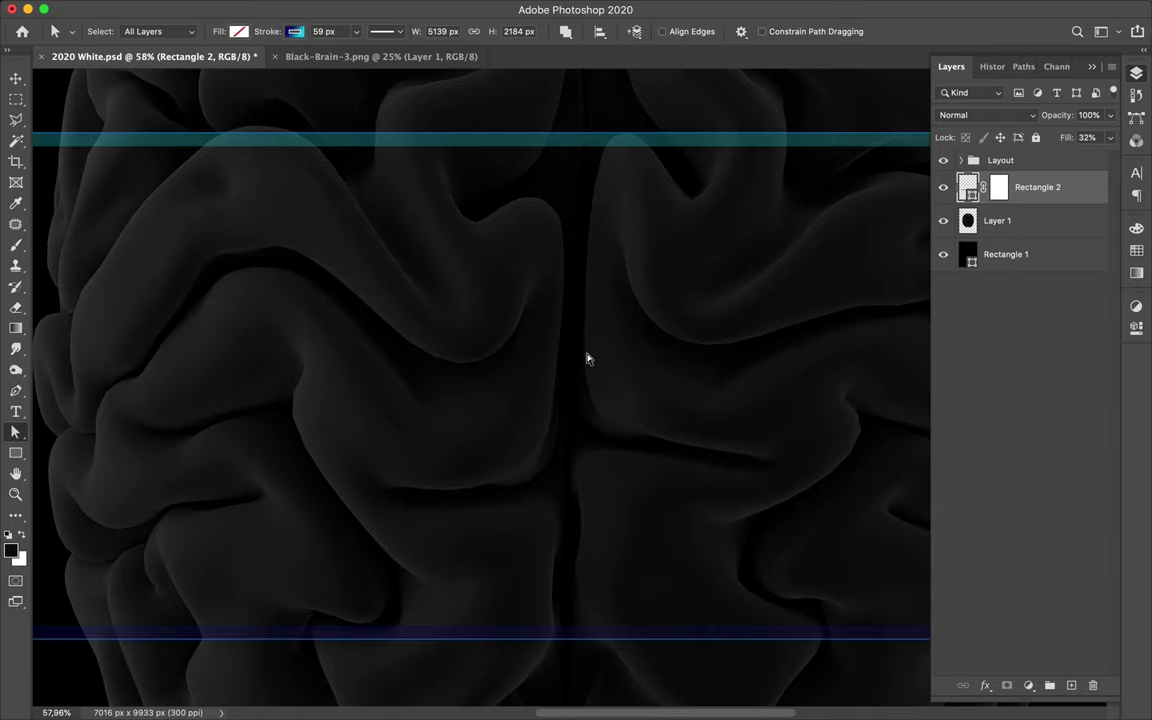
pyautogui.scroll(3, 588, 359)
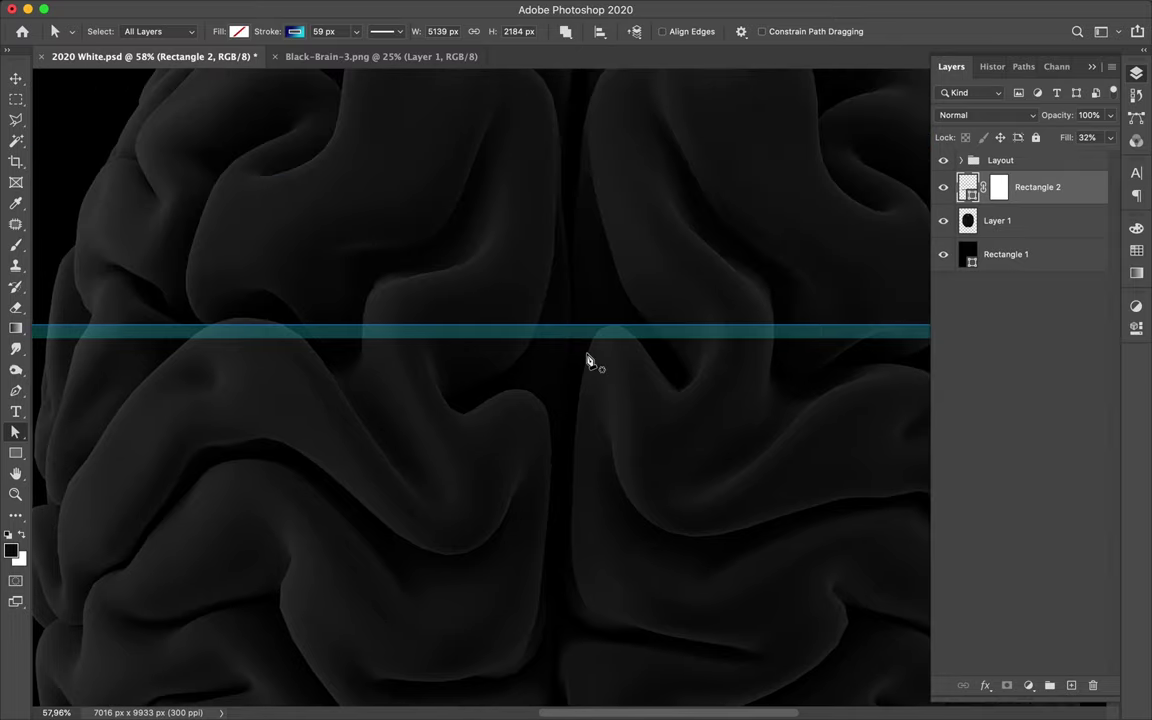
pyautogui.press('p')
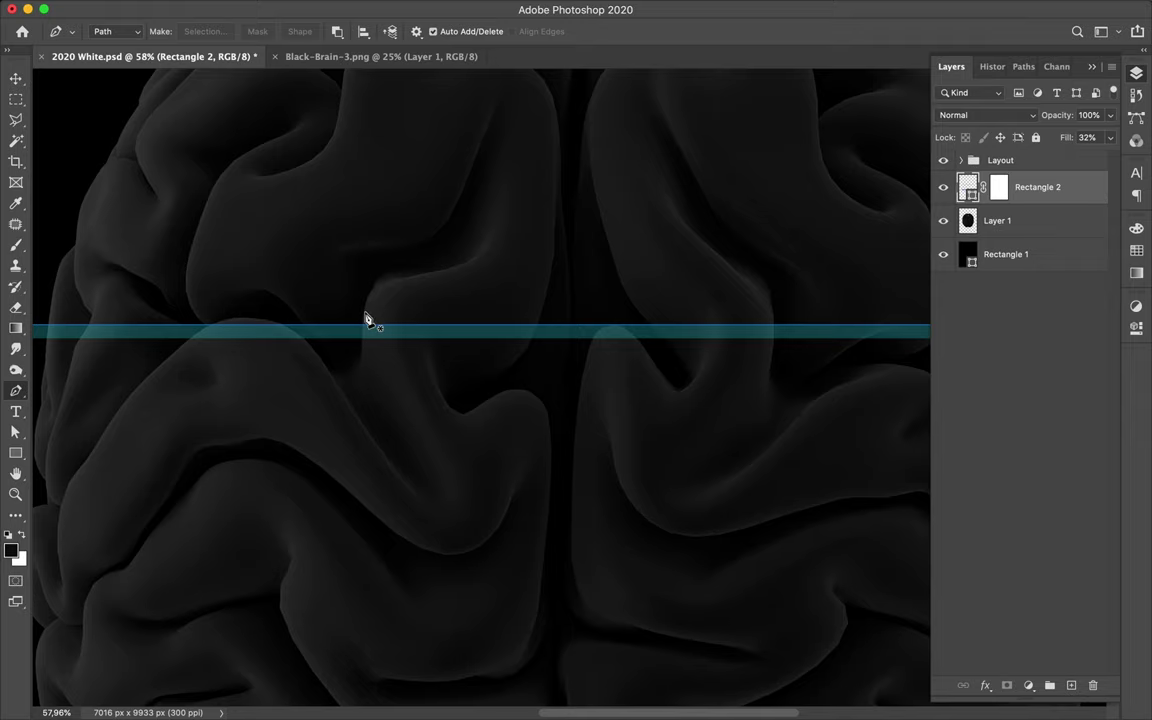
pyautogui.scroll(2, 367, 320)
pyautogui.scroll(1, 338, 306)
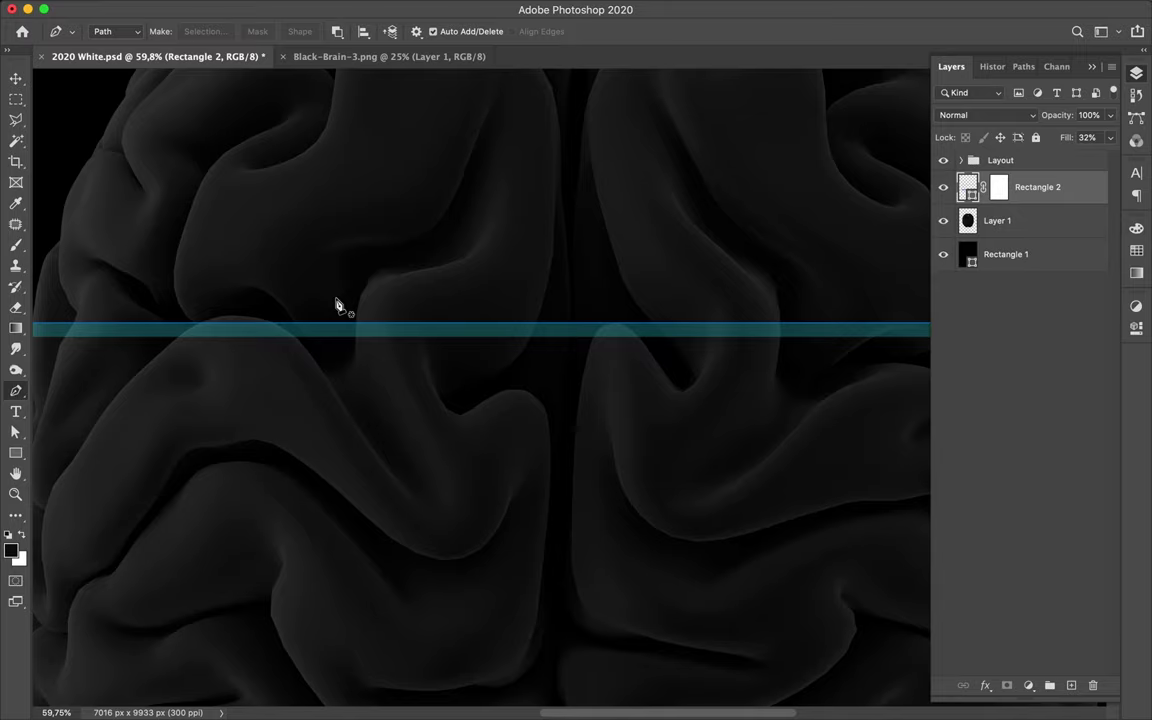
pyautogui.scroll(1, 338, 306)
pyautogui.scroll(5, 338, 306)
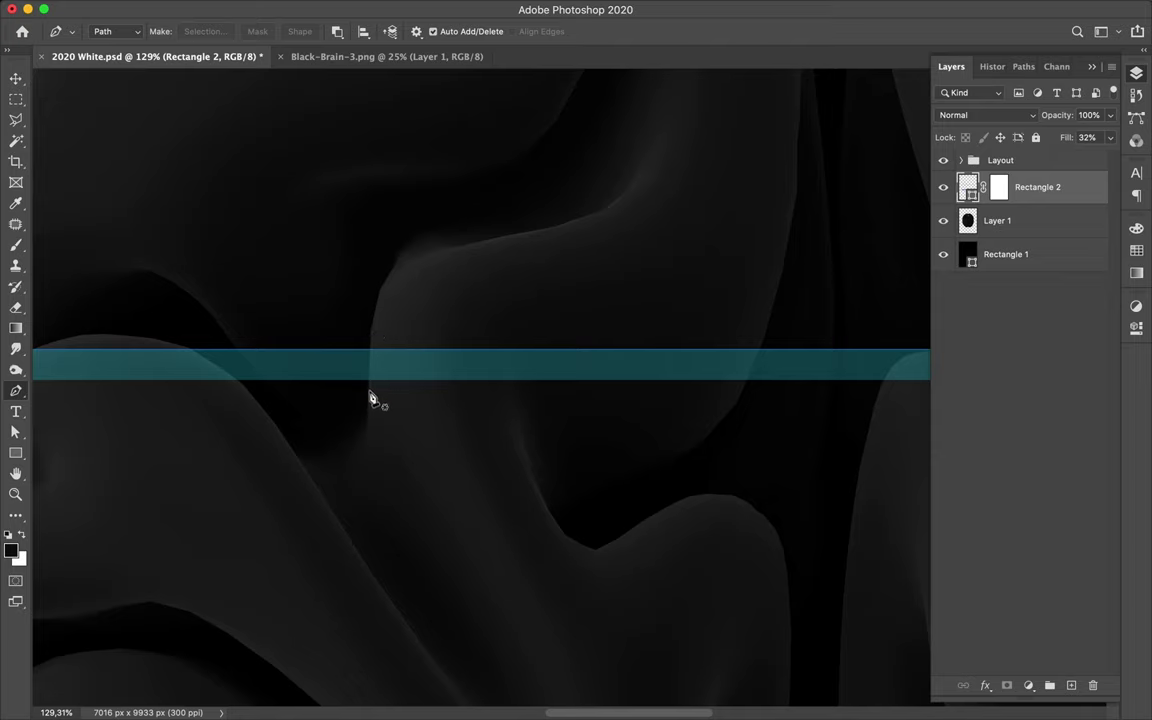
pyautogui.click(371, 336)
pyautogui.click(371, 395)
pyautogui.moveTo(370, 394); pyautogui.dragTo(371, 405)
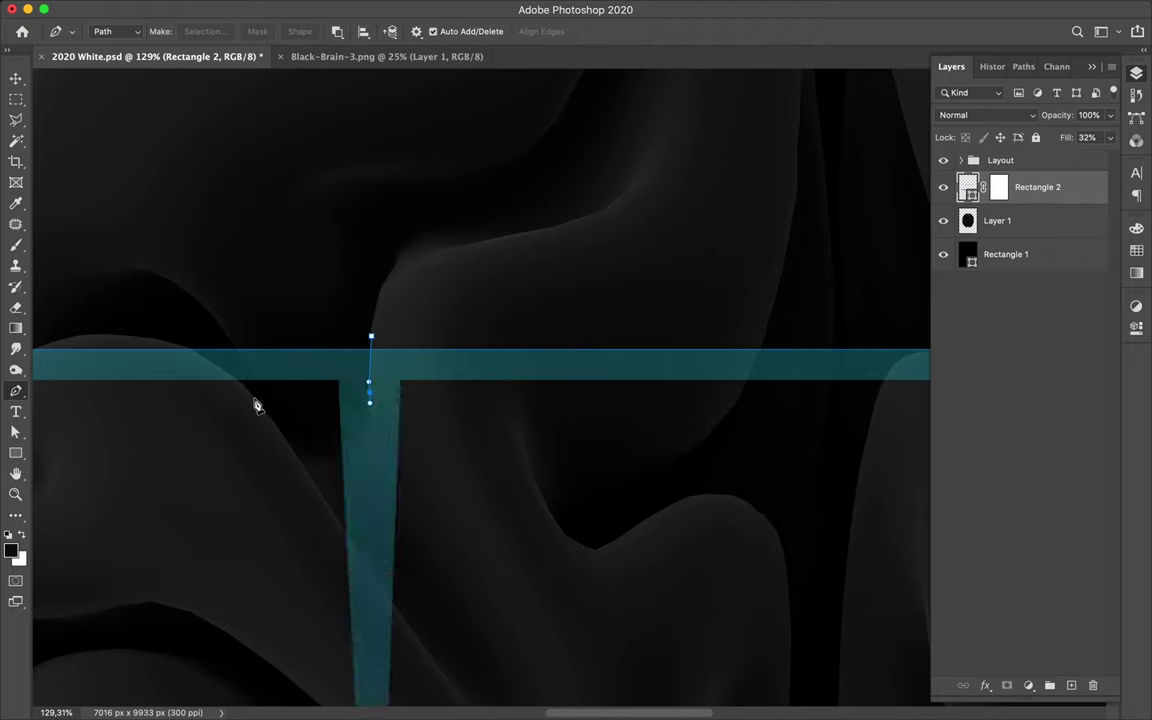
pyautogui.press('BackSpace')
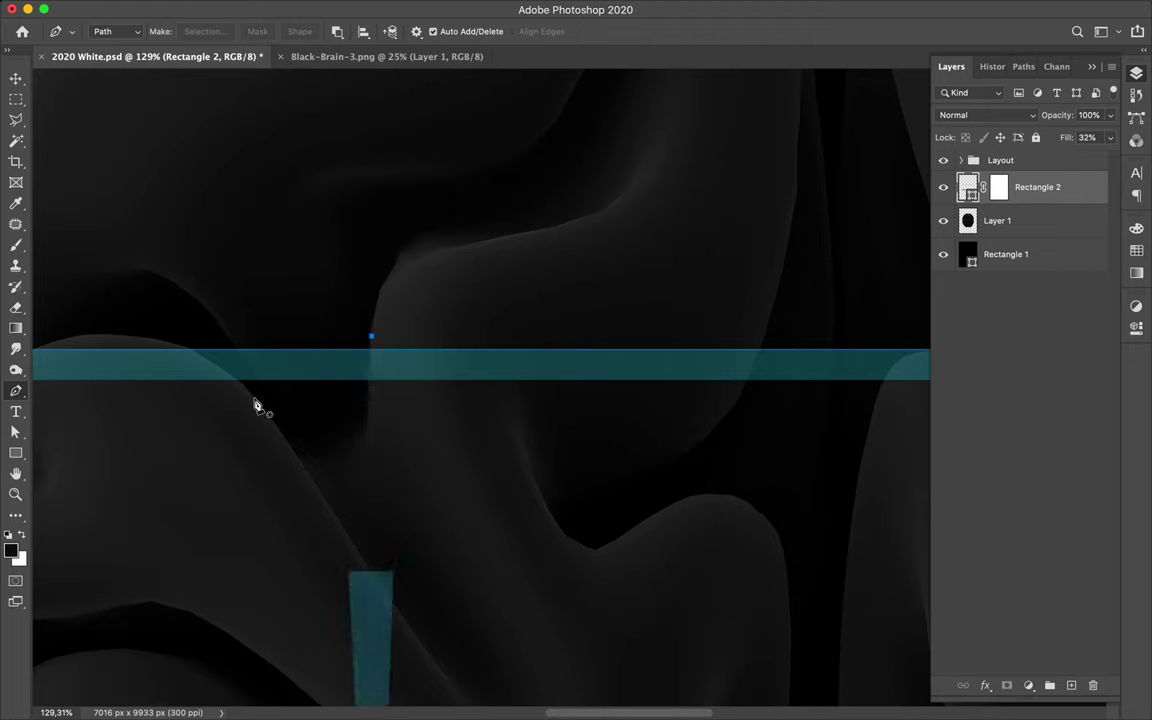
pyautogui.keyDown('ctrl'); pyautogui.click(445, 346); pyautogui.keyUp('ctrl')
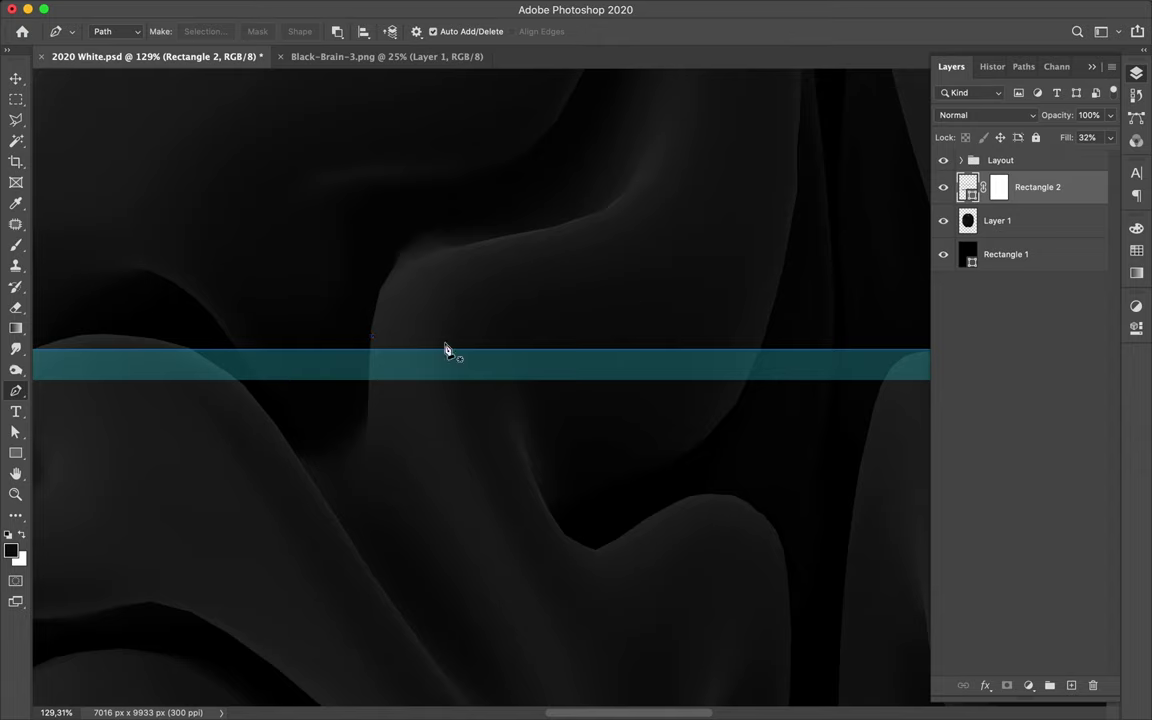
# Step: Target Rectangle 2's layer mask, try another curved path point and undo it
pyautogui.click(1000, 190)
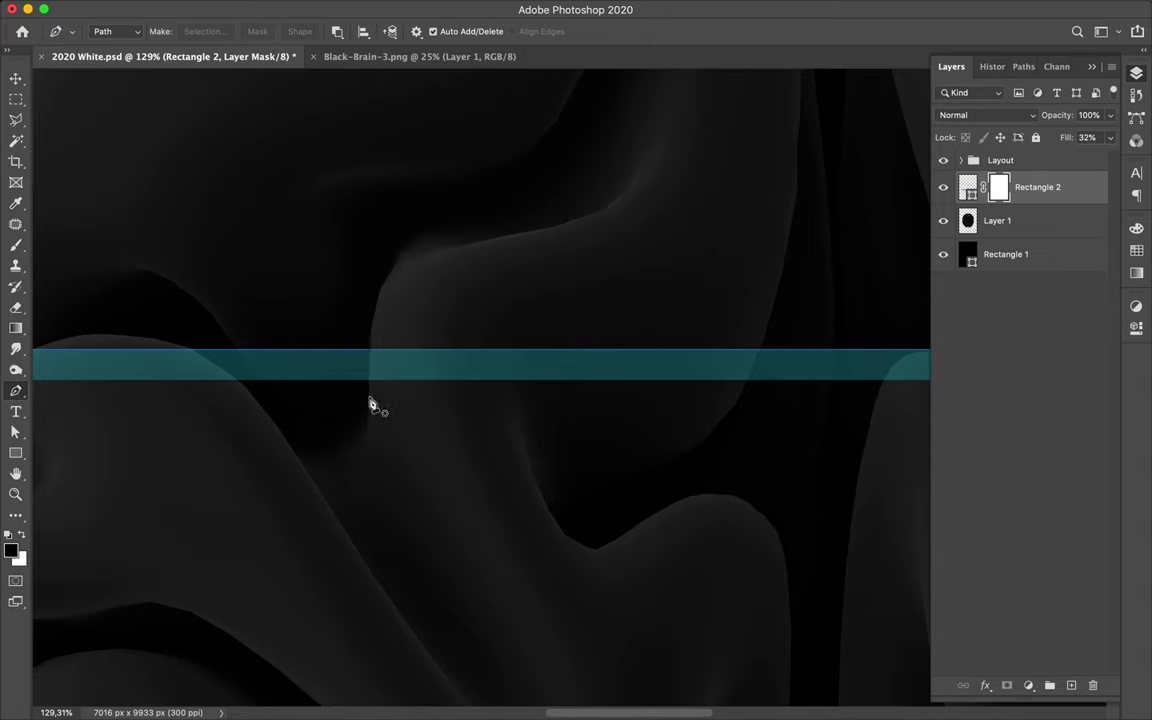
pyautogui.moveTo(370, 397); pyautogui.dragTo(370, 413)
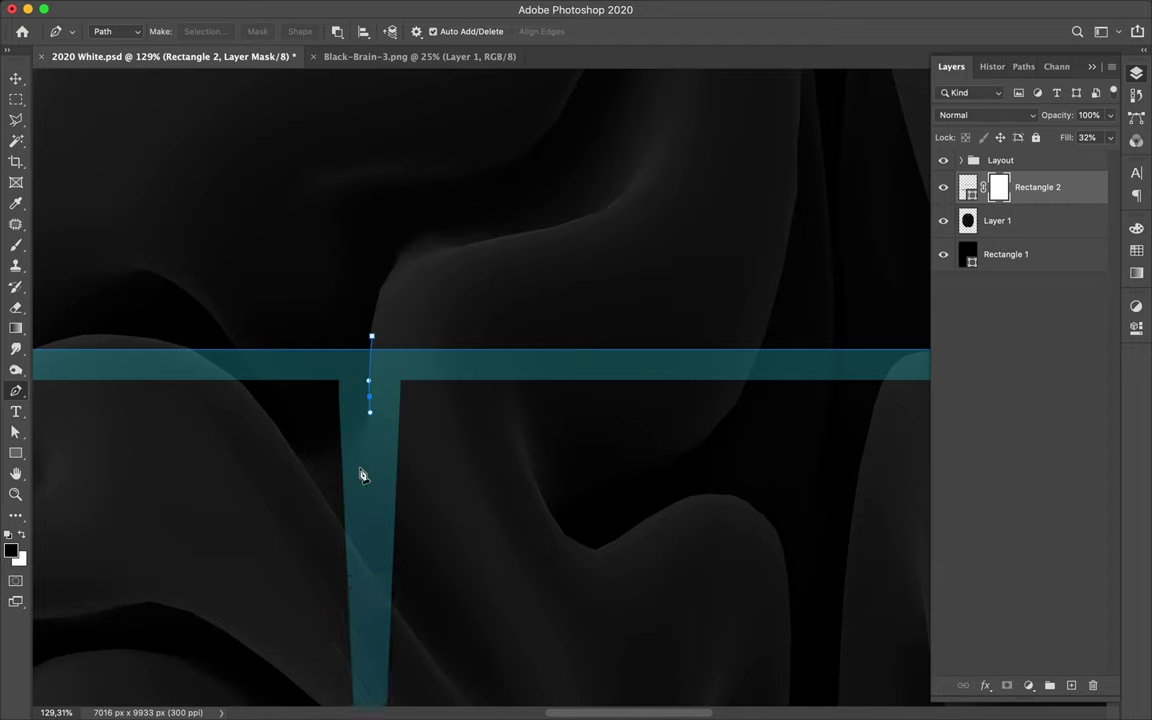
pyautogui.press('super+z')
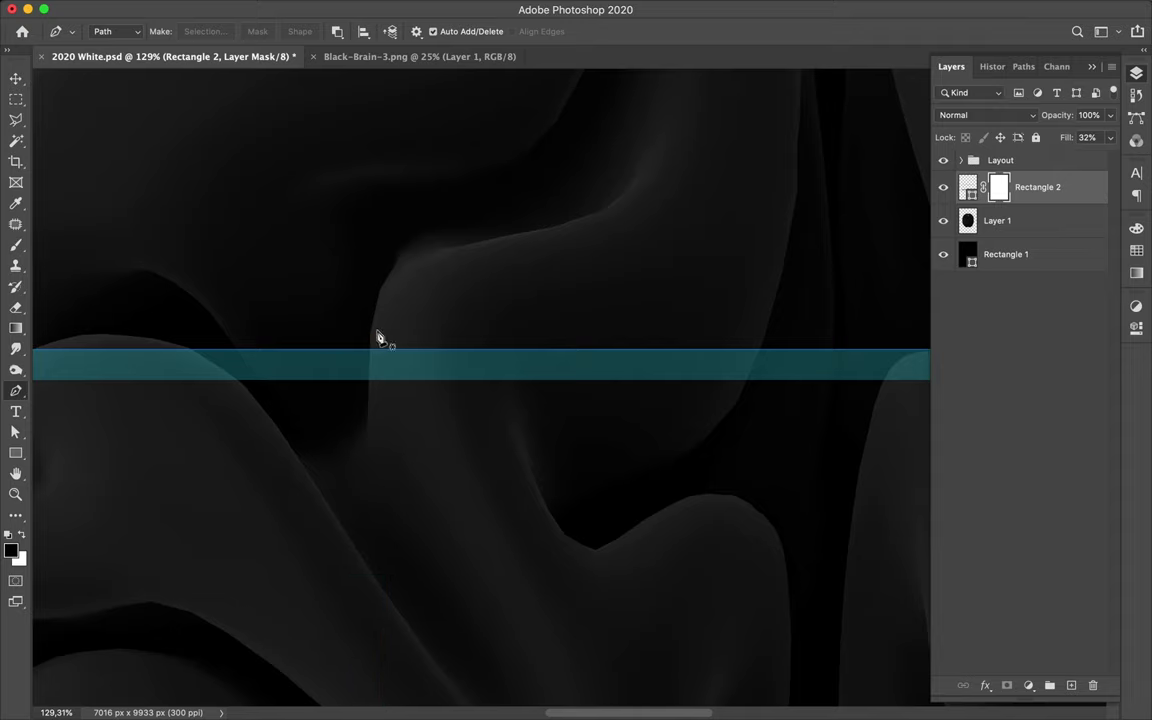
# Step: Rasterize the Rectangle 2 layer from its layer context menu
pyautogui.press('a')
pyautogui.press('v')
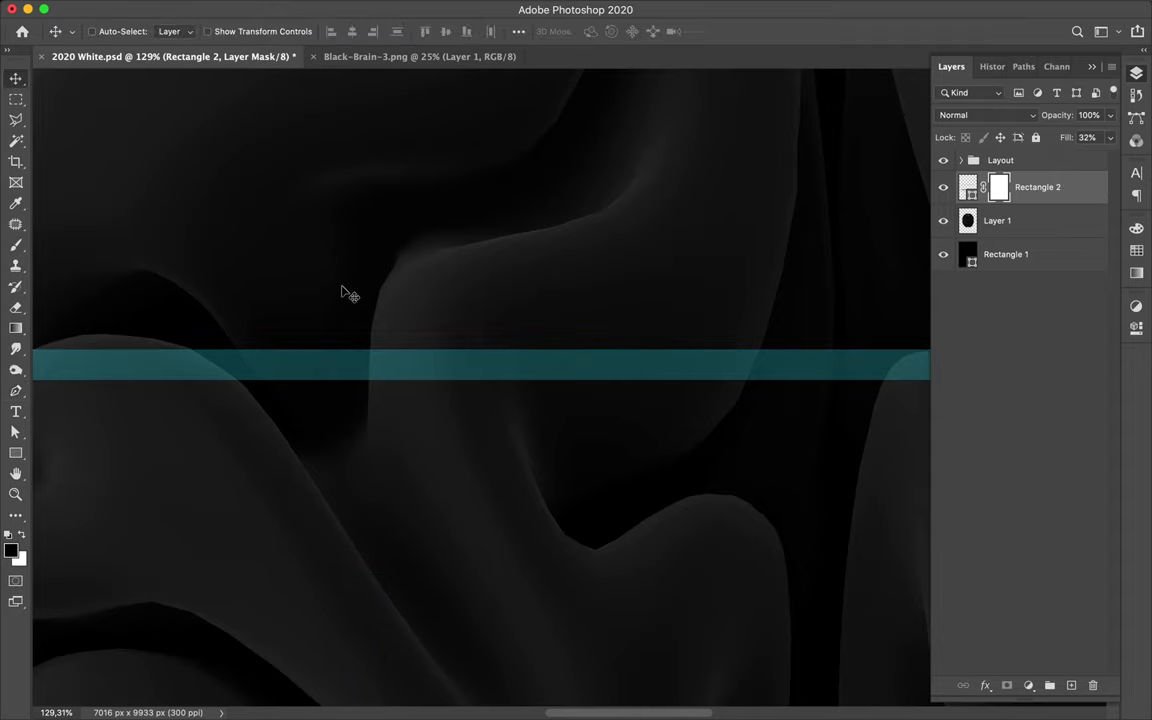
pyautogui.rightClick(967, 190)
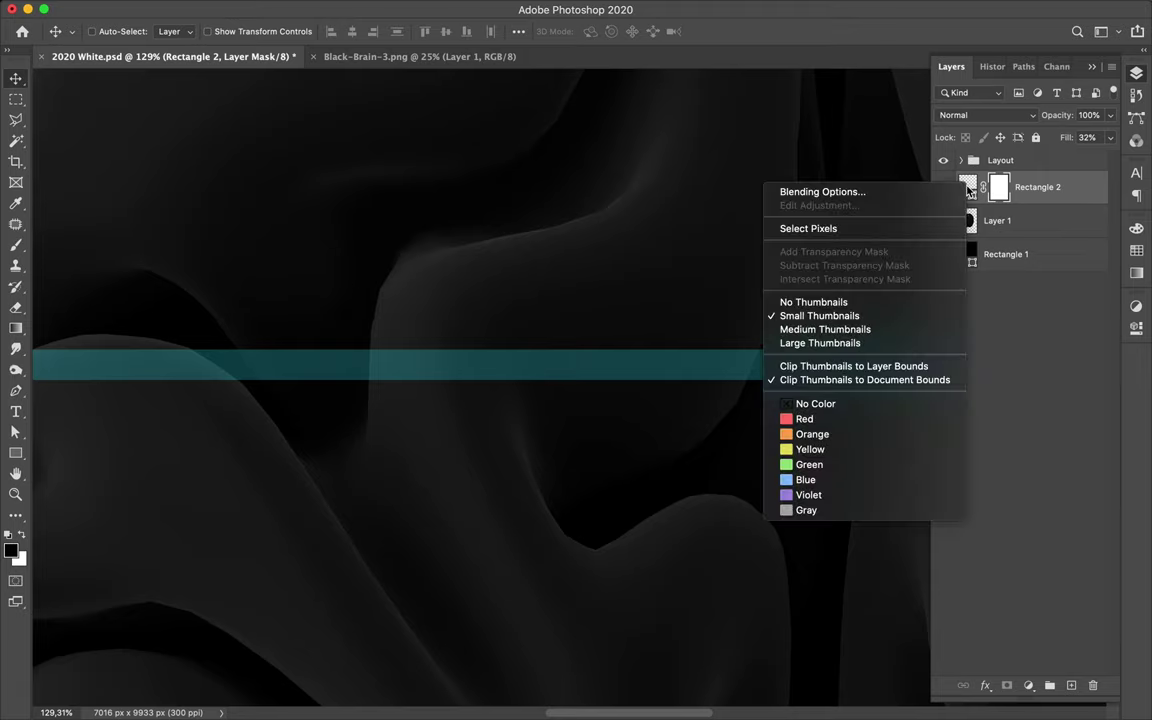
pyautogui.click(1080, 190)
pyautogui.rightClick(1080, 190)
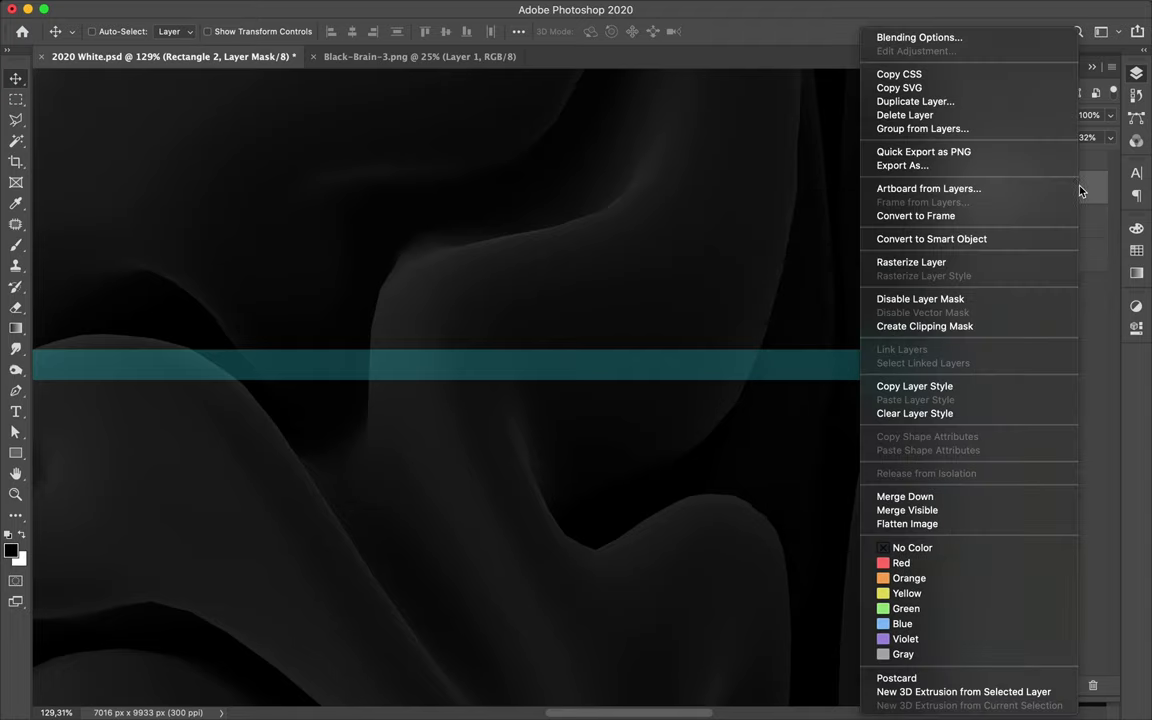
pyautogui.click(900, 261)
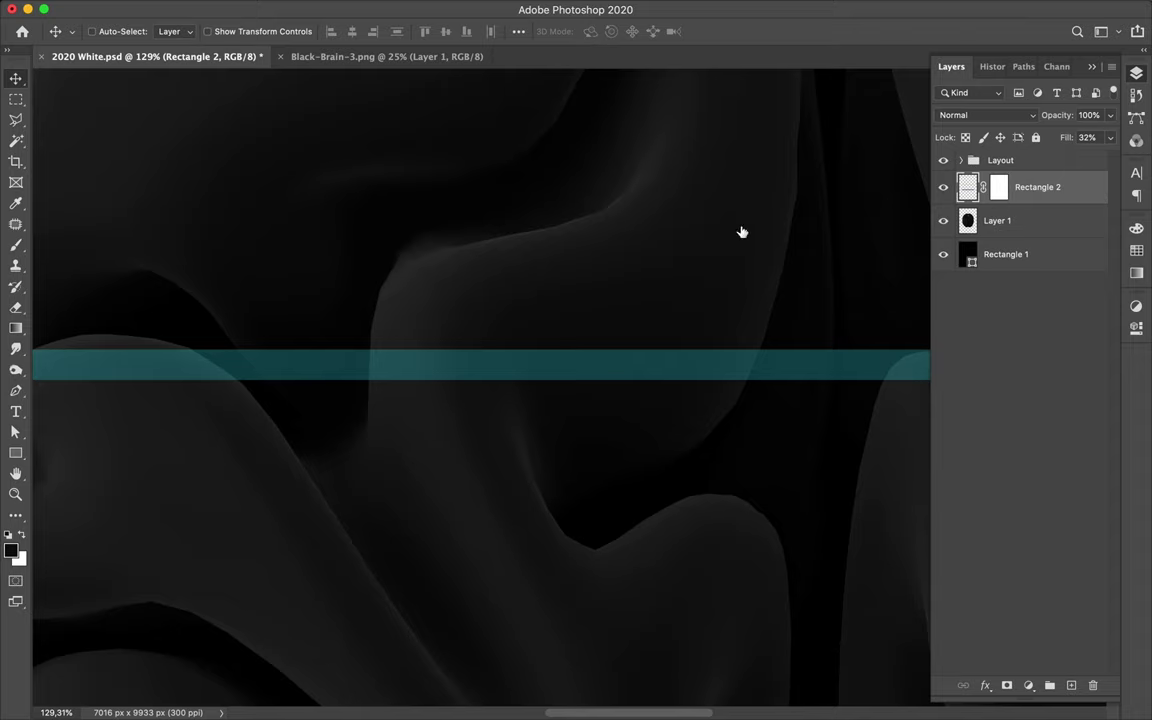
# Step: Start a Pen path on the fold above the bar, running down and left along its edge
pyautogui.press('p')
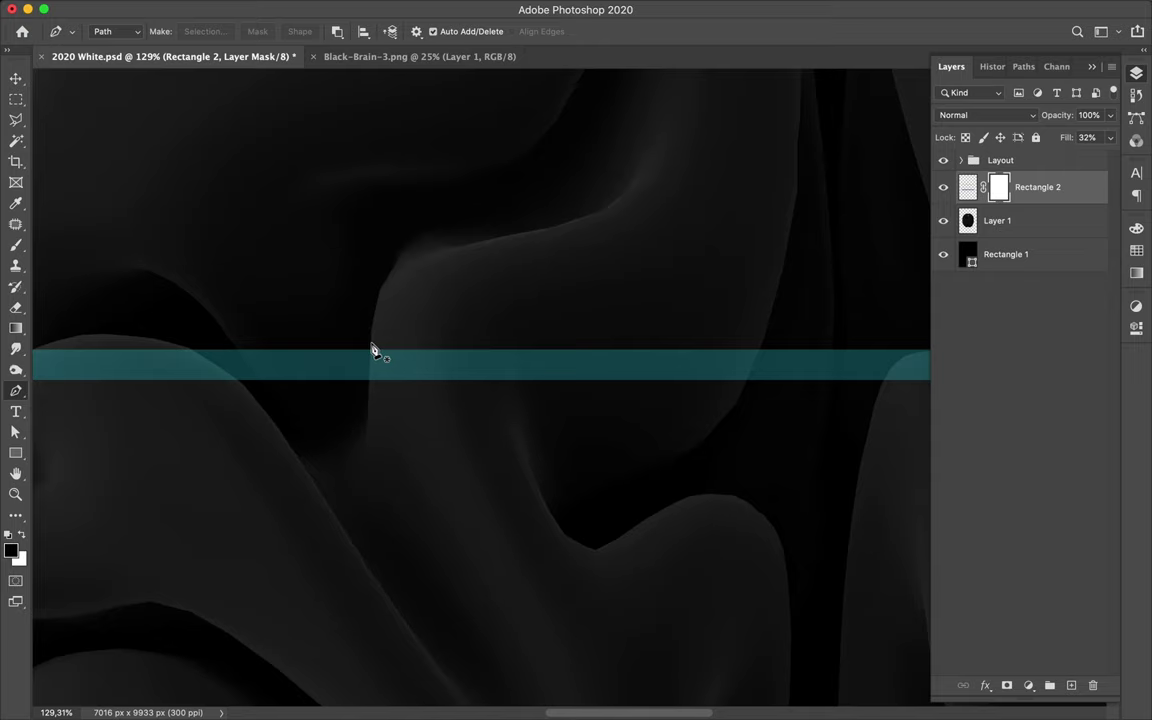
pyautogui.click(371, 344)
pyautogui.click(369, 397)
pyautogui.click(369, 417)
pyautogui.click(242, 387)
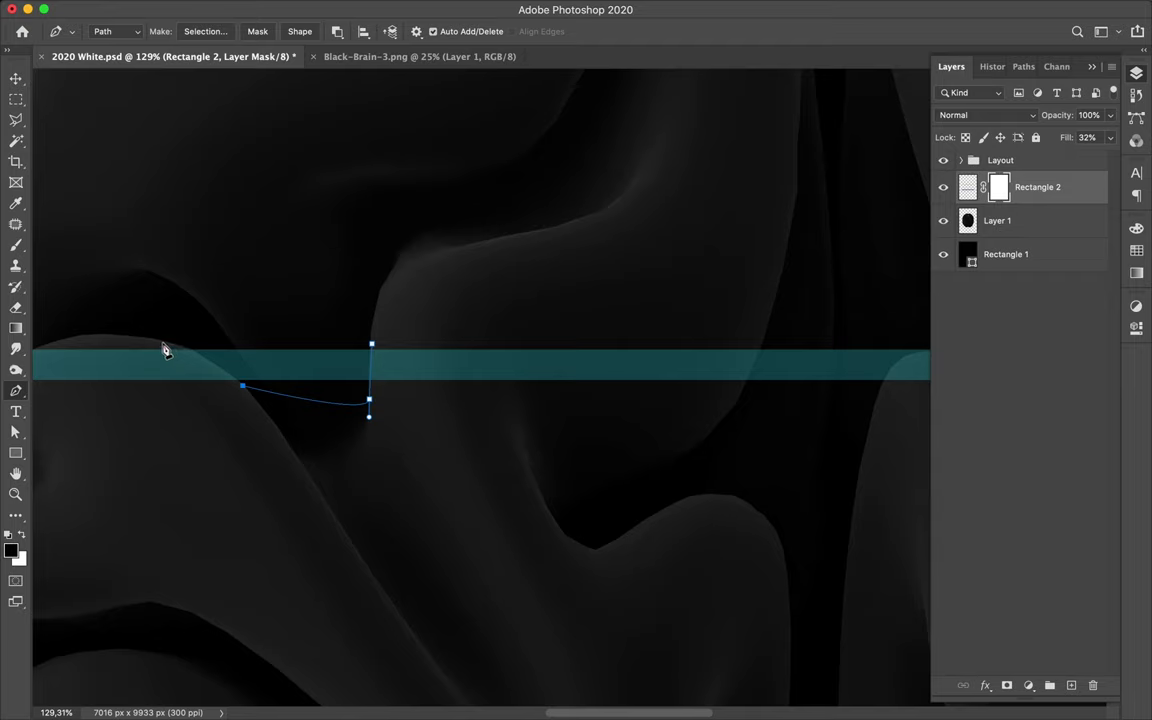
pyautogui.moveTo(175, 346); pyautogui.dragTo(152, 347)
pyautogui.hscroll(-5, 154, 349)
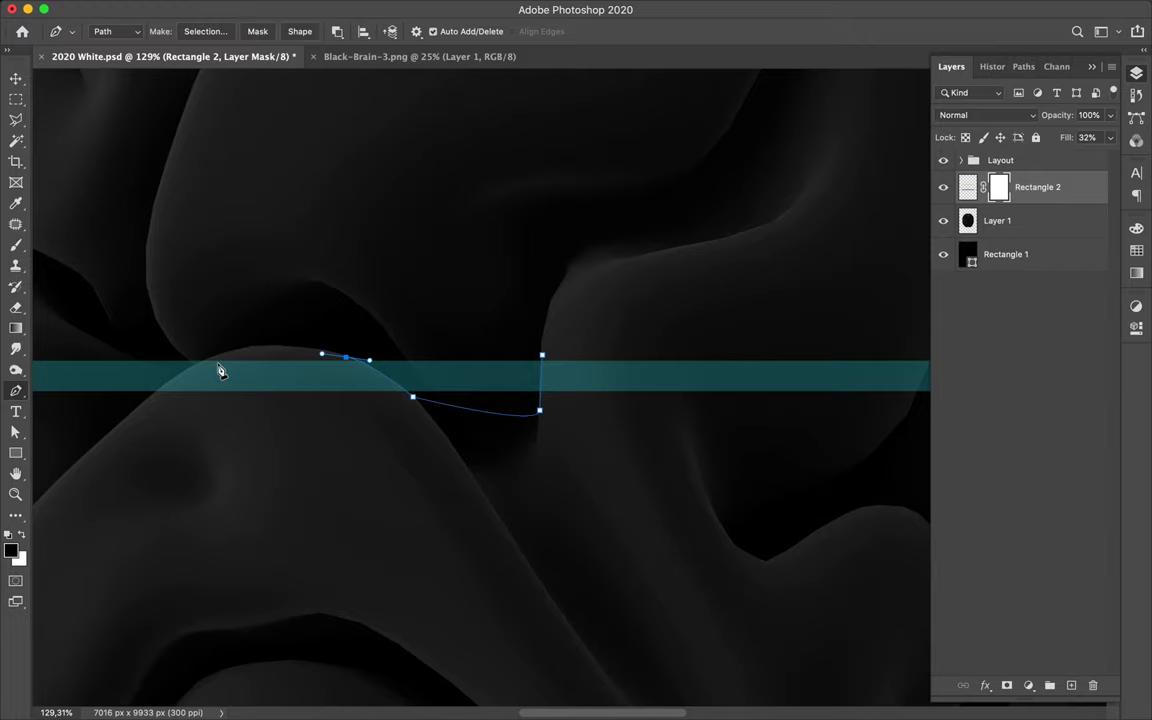
pyautogui.hscroll(-2, 216, 371)
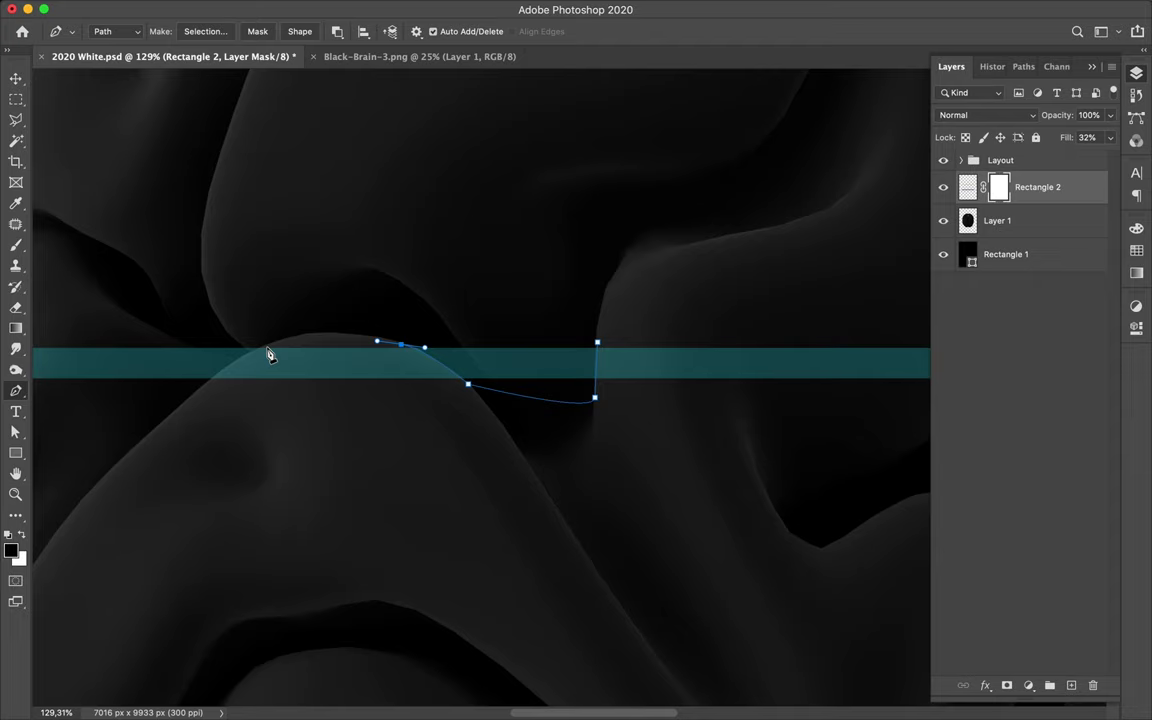
# Step: Continue the path below the fold and up the right side, closing it at the start
pyautogui.hotkey('ctrl', 'z')
pyautogui.moveTo(207, 380); pyautogui.dragTo(172, 421)
pyautogui.click(563, 551)
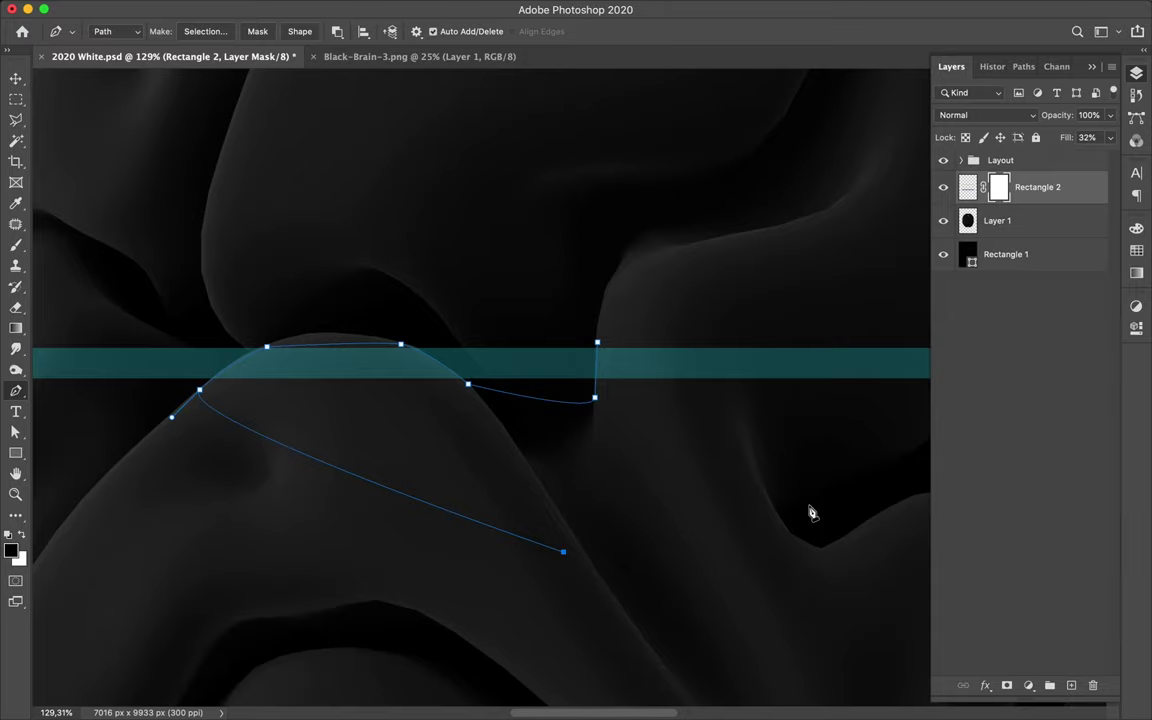
pyautogui.hscroll(5, 812, 513)
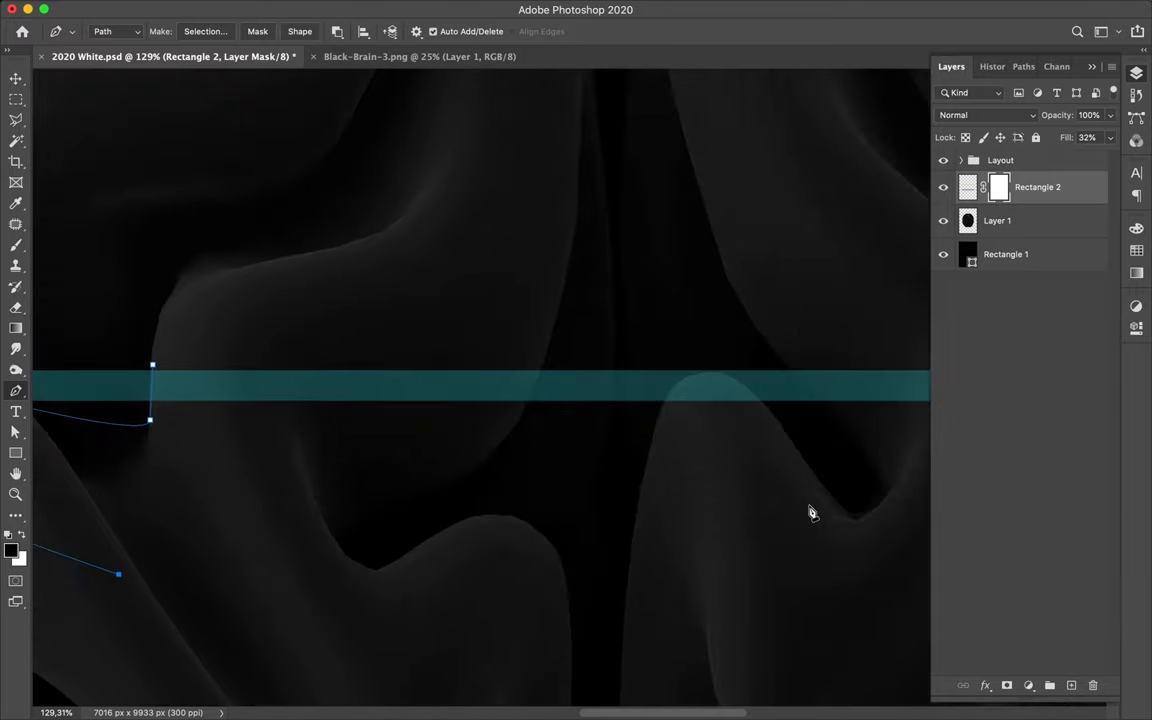
pyautogui.click(522, 410)
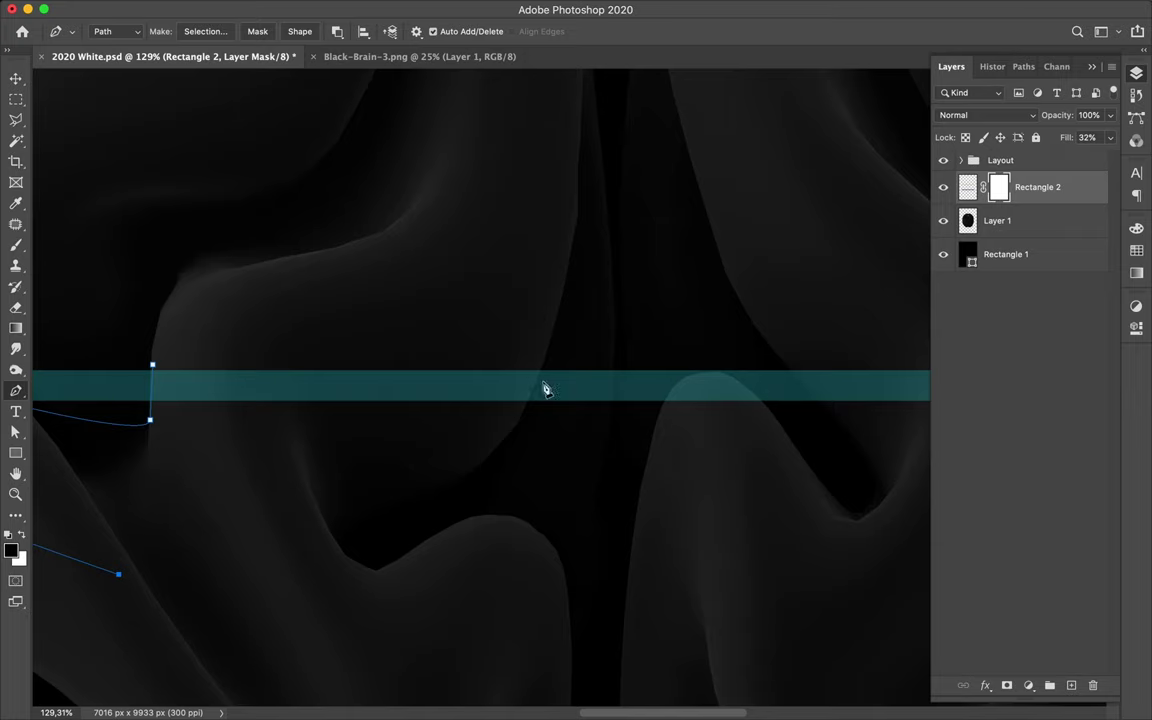
pyautogui.click(559, 306)
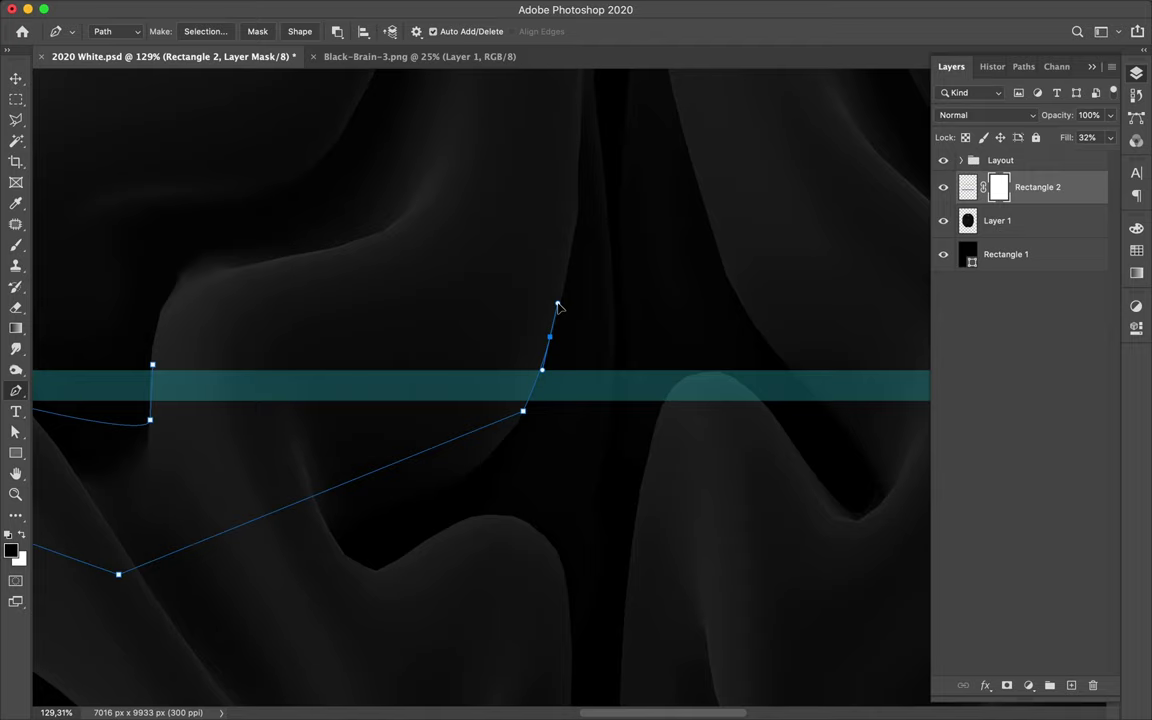
pyautogui.click(153, 366)
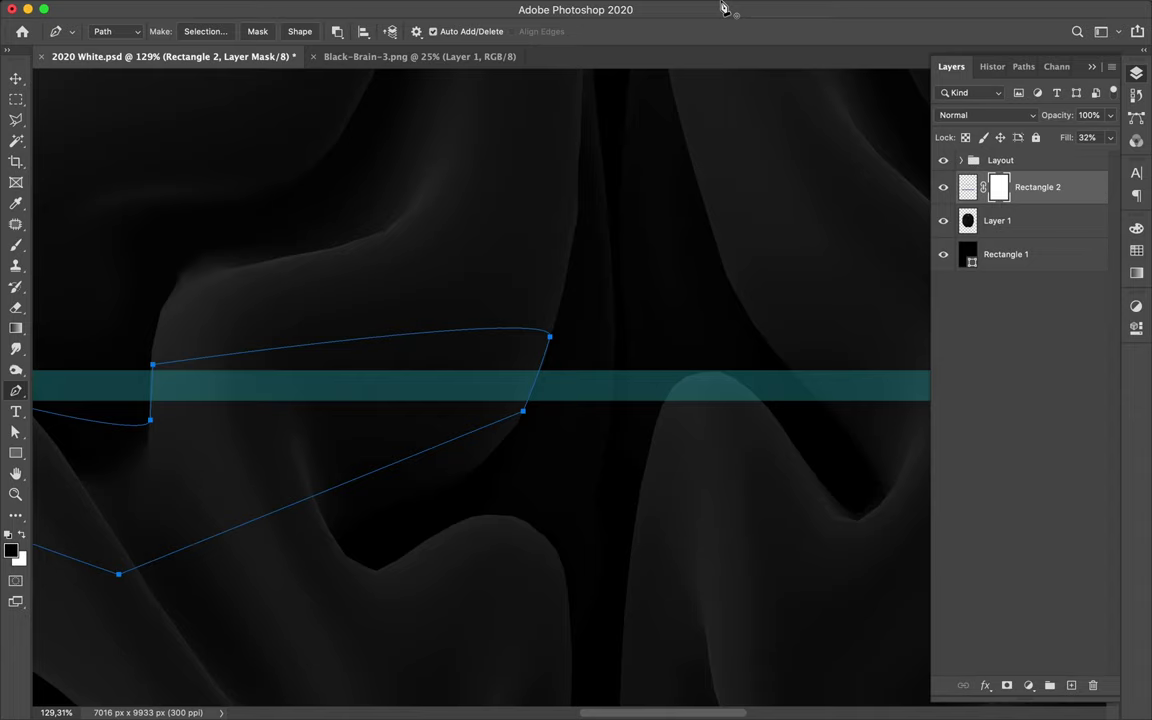
pyautogui.press('a')
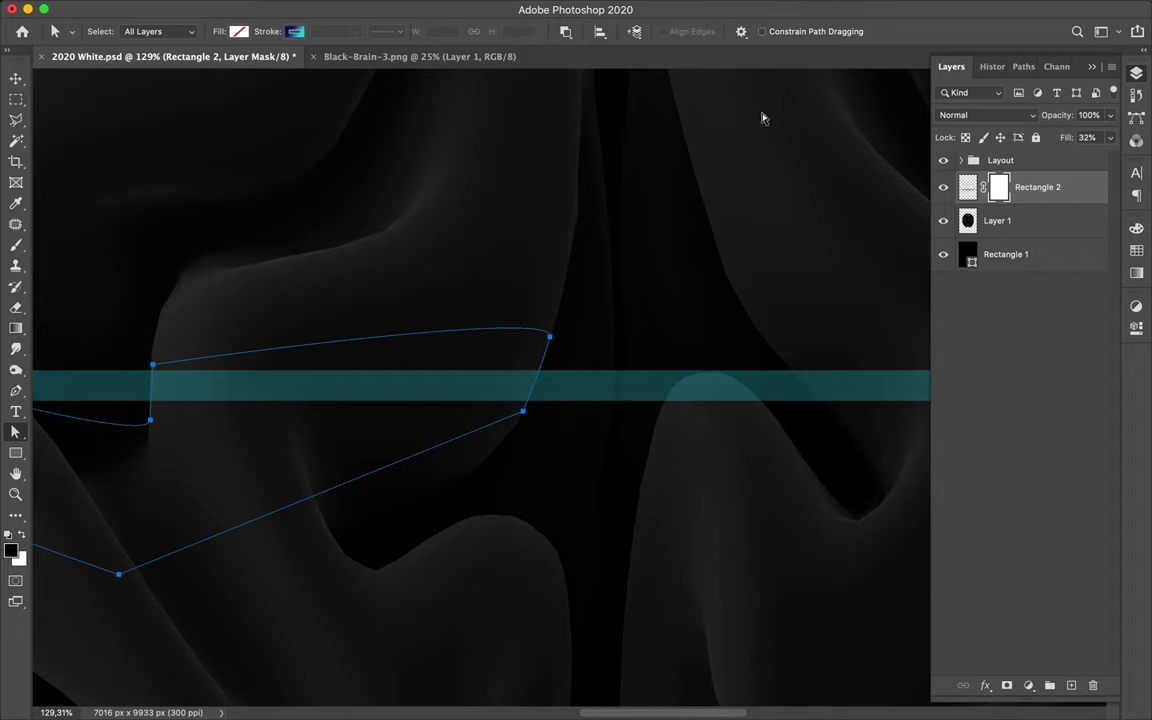
# Step: Zoom out to view the whole poster with the outline woven through the brain folds
pyautogui.press('v')
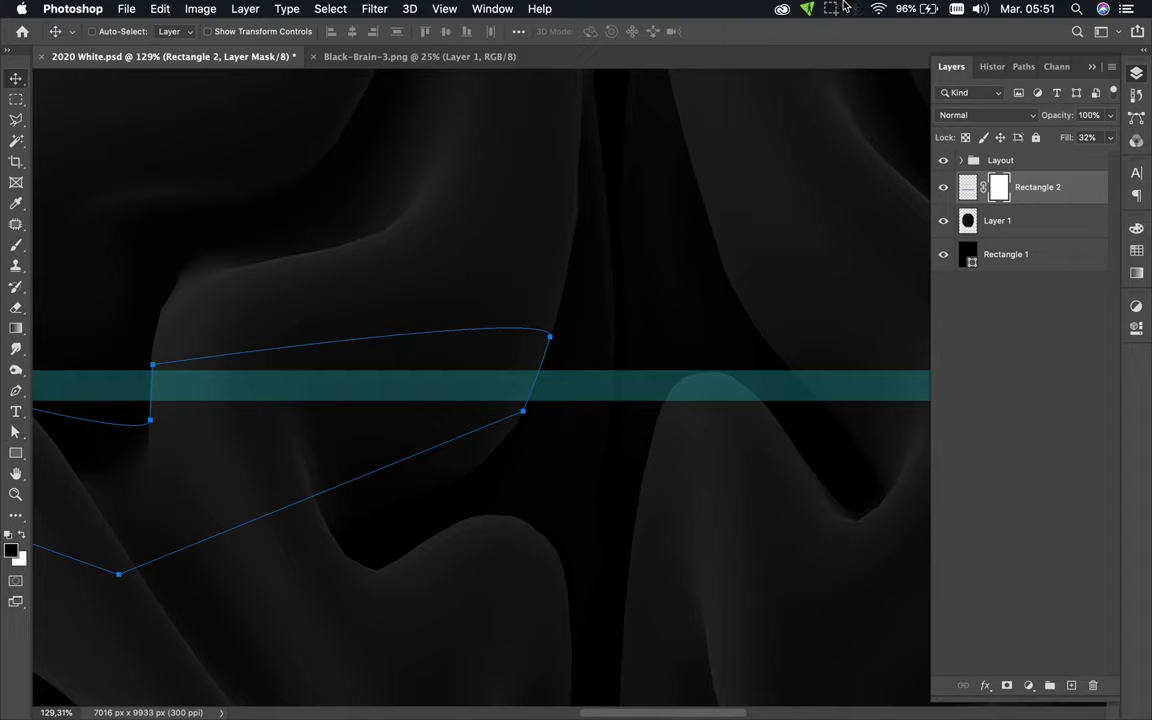
pyautogui.click(831, 9)
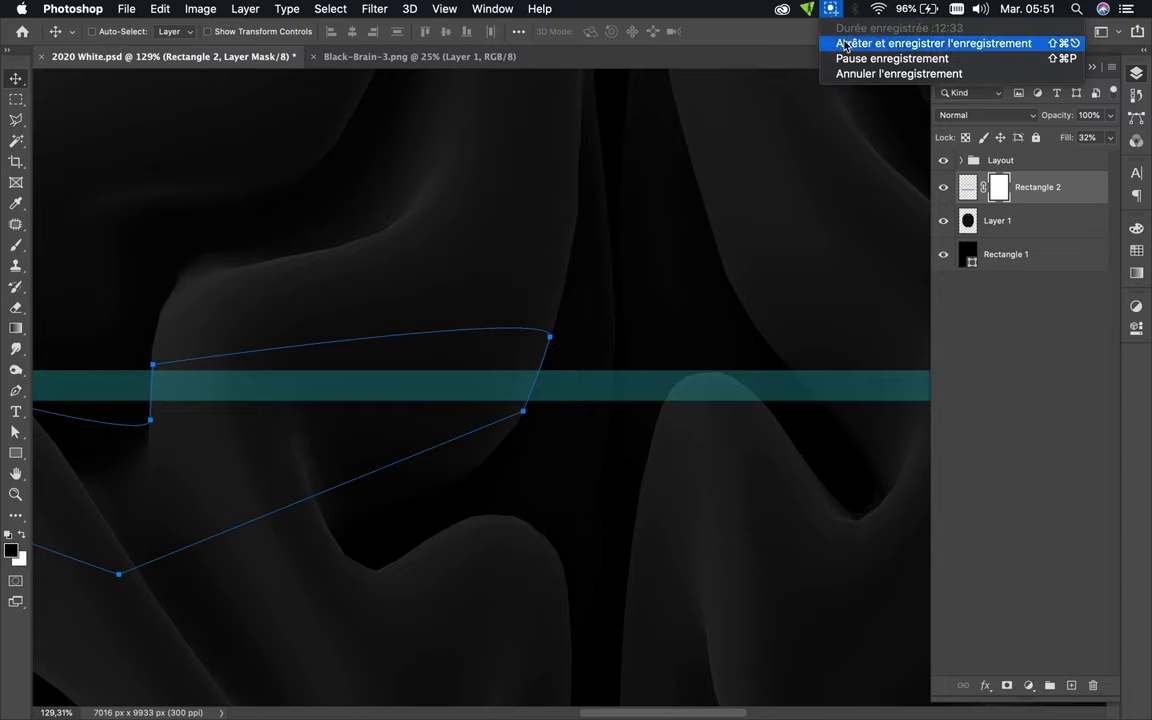
pyautogui.click(880, 43)
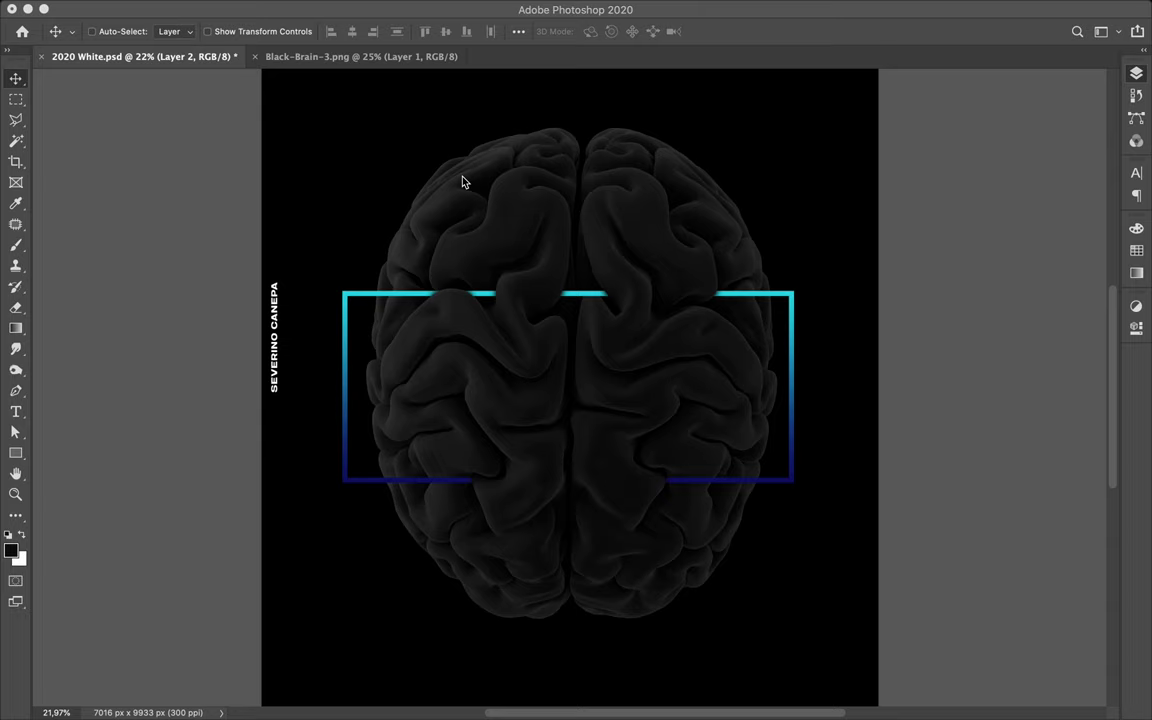
# Step: Draw a tall 1295 × 6067 px gradient rectangle down the brain's centre and remove its fill
pyautogui.click(21, 453)
pyautogui.press('F7')
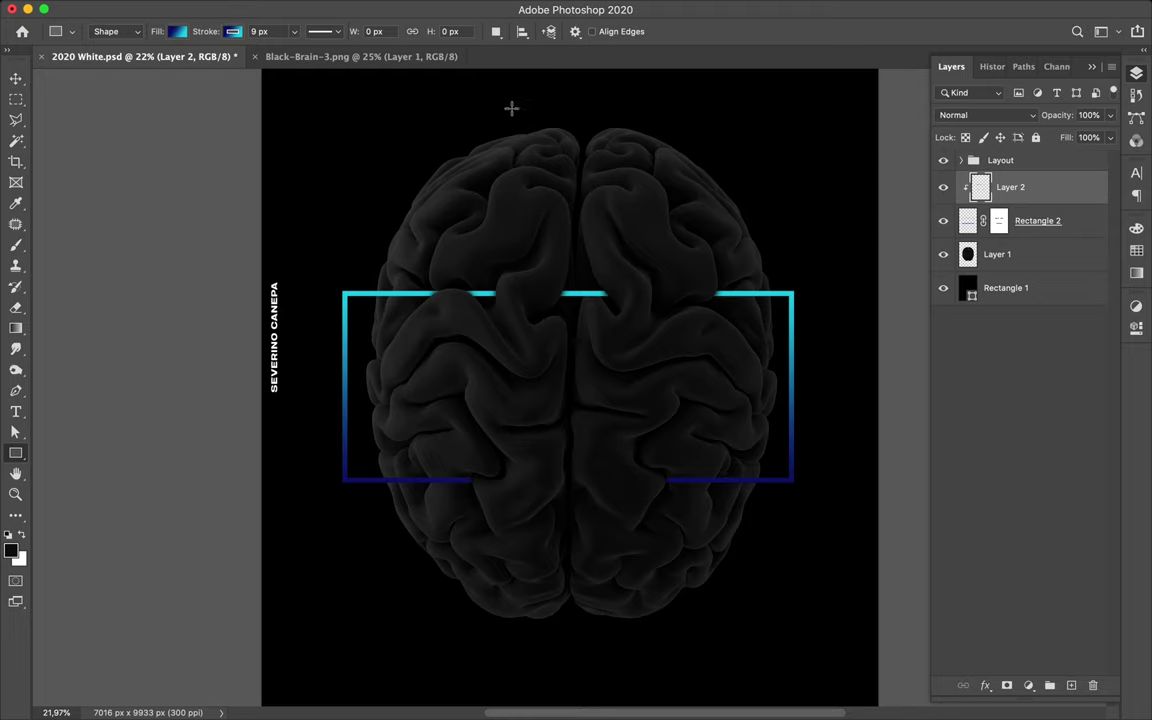
pyautogui.moveTo(513, 110)
pyautogui.mouseDown()
pyautogui.moveTo(564, 238)
pyautogui.moveTo(604, 648)
pyautogui.moveTo(627, 643)
pyautogui.mouseUp()
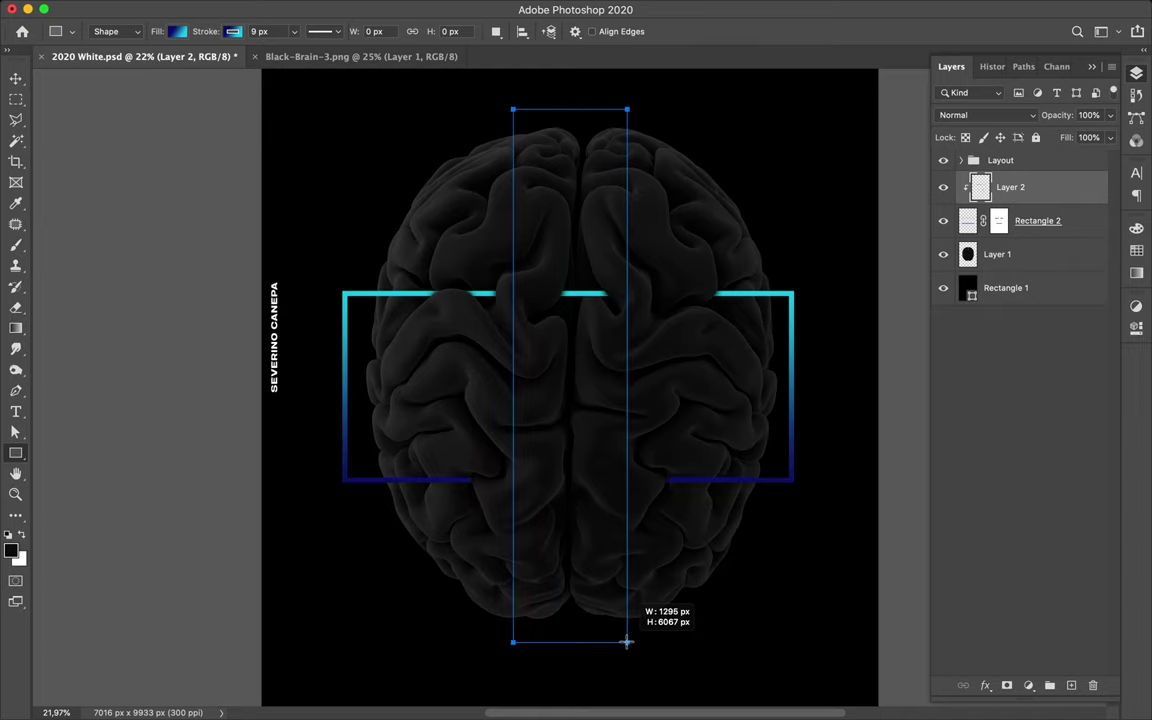
pyautogui.click(177, 33)
pyautogui.click(84, 64)
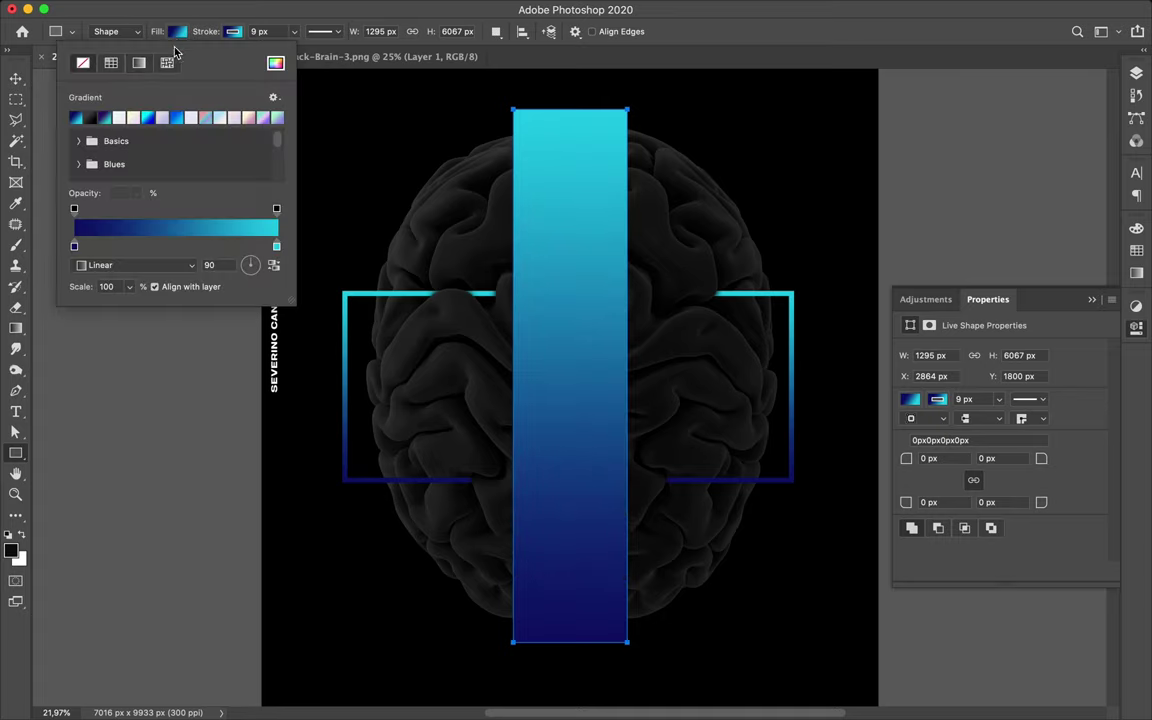
# Step: Try stroke widths of 19, 39, 79 and 9 px on Rectangle 3's outline
pyautogui.click(307, 33)
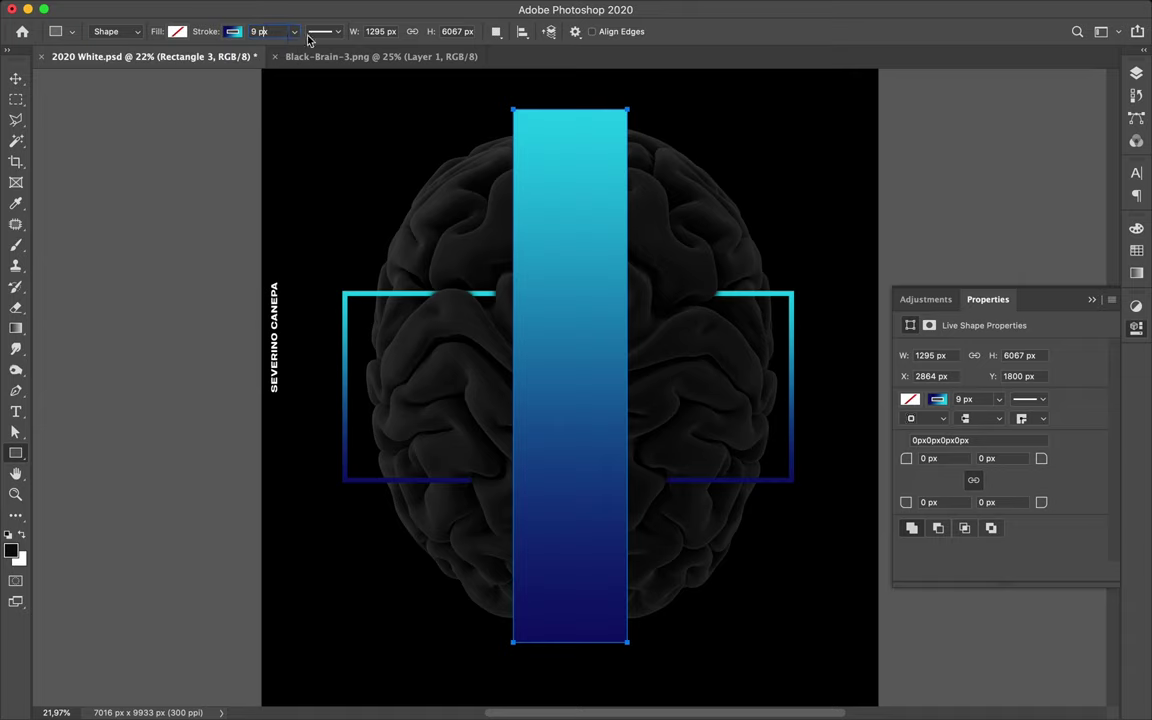
pyautogui.click(284, 32)
pyautogui.write('19')
pyautogui.press('Return')
pyautogui.write('39')
pyautogui.press('Return')
pyautogui.write('79')
pyautogui.press('Return')
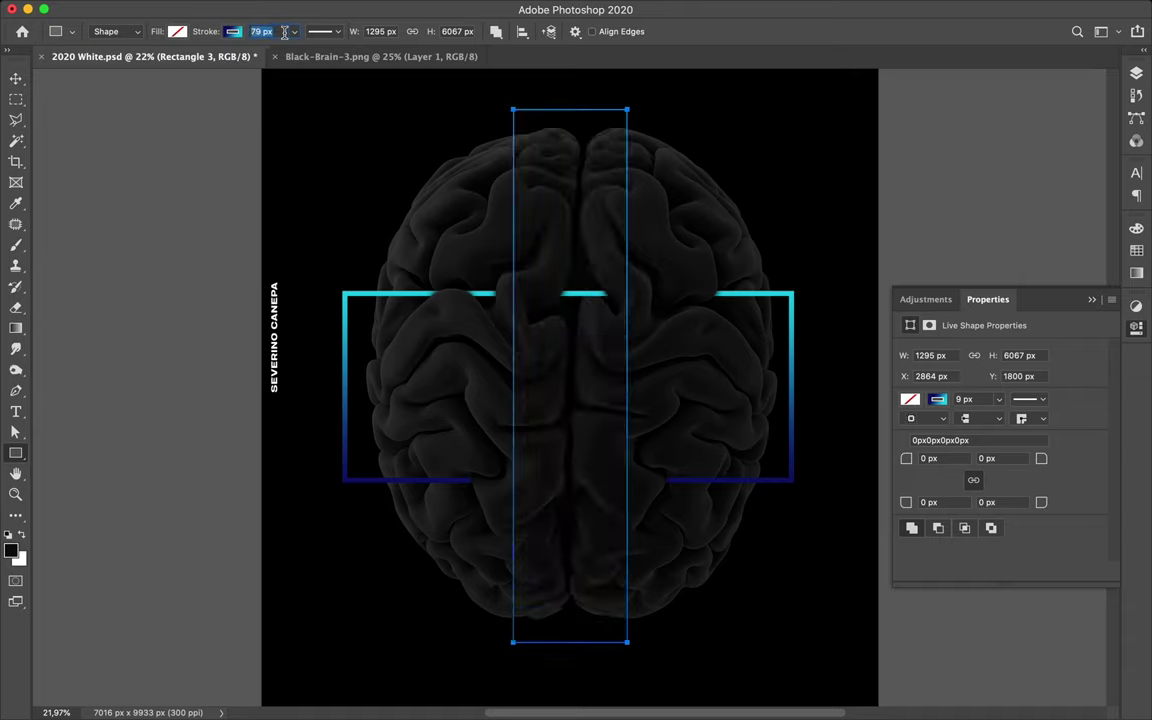
pyautogui.write('9')
pyautogui.press('Return')
pyautogui.click(280, 31)
# Step: Increase the gradient stroke width through 69 and 79 px to a final 99 px
pyautogui.press('a')
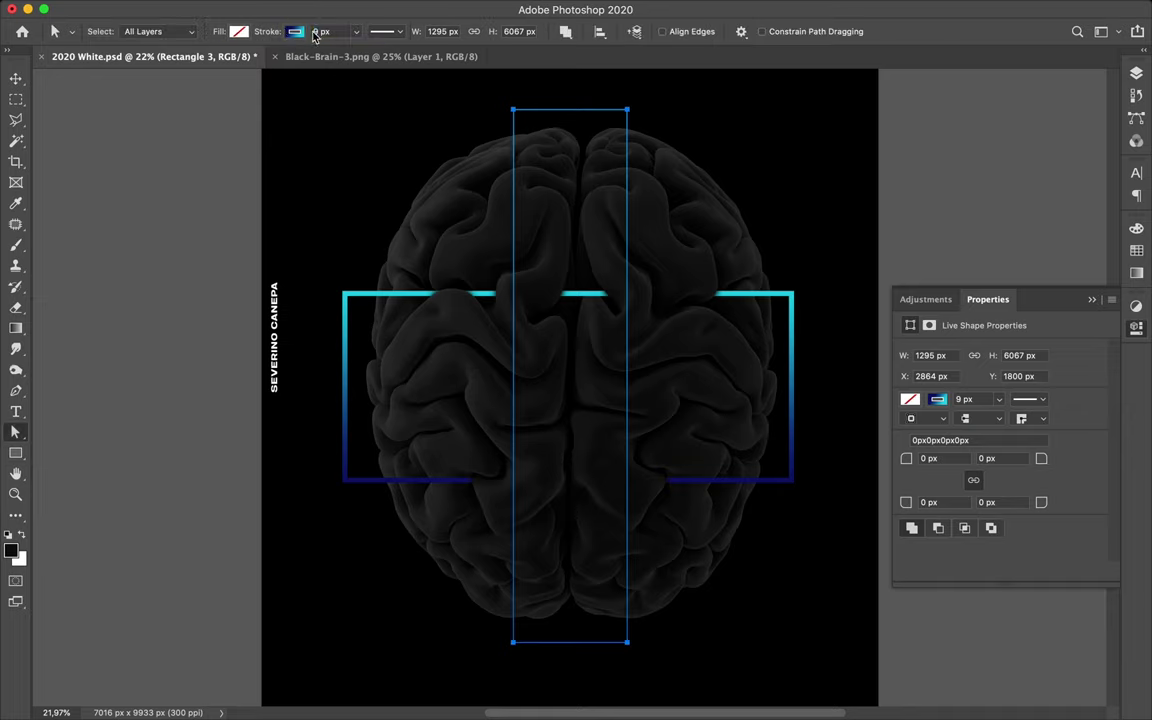
pyautogui.click(331, 32)
pyautogui.write('69')
pyautogui.press('Return')
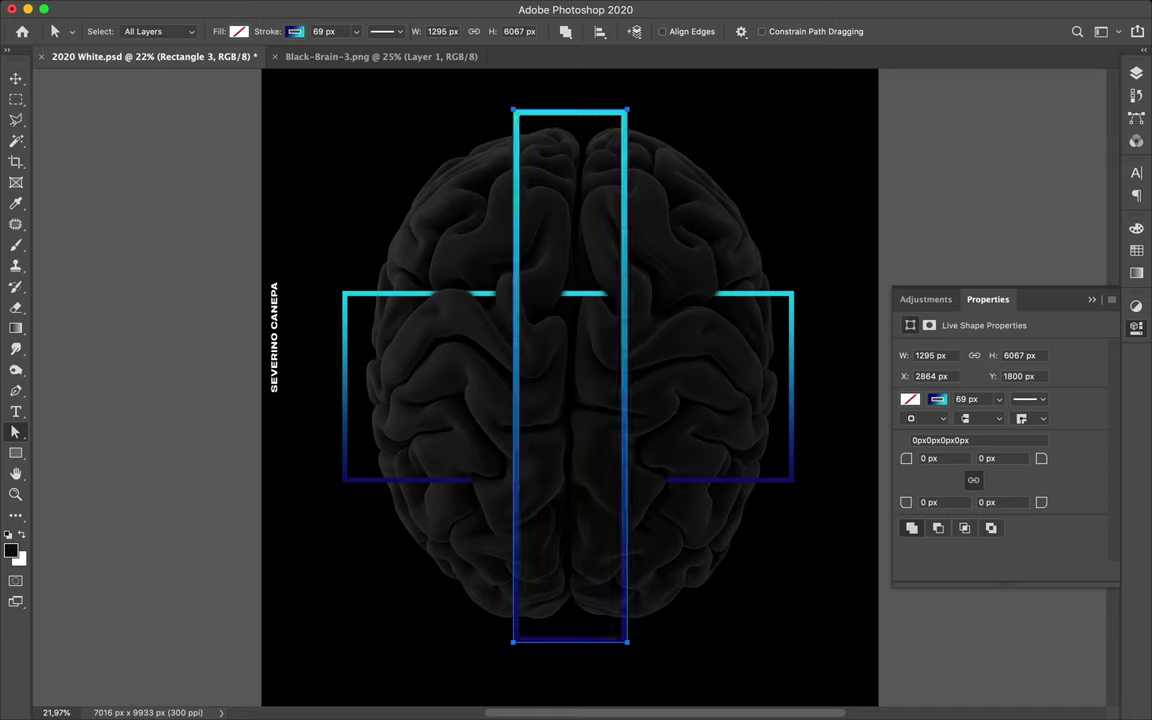
pyautogui.click(313, 31)
pyautogui.write('75')
pyautogui.press('Return')
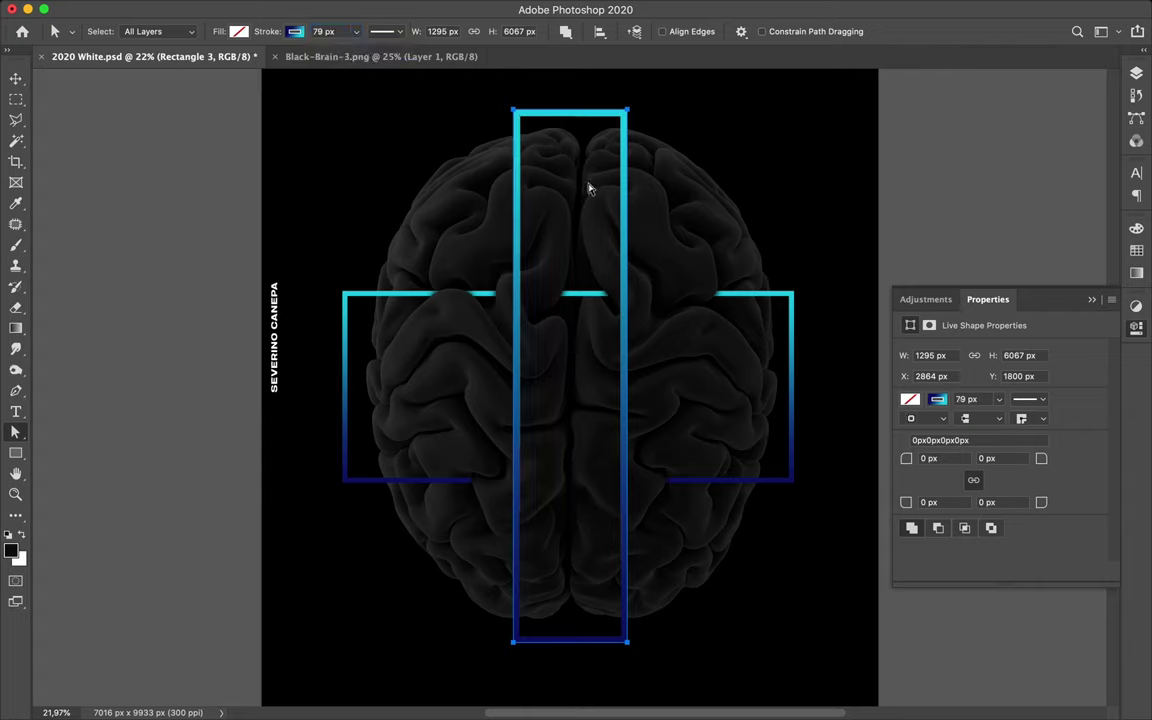
pyautogui.click(324, 31)
pyautogui.hotkey('shift', 'Up')
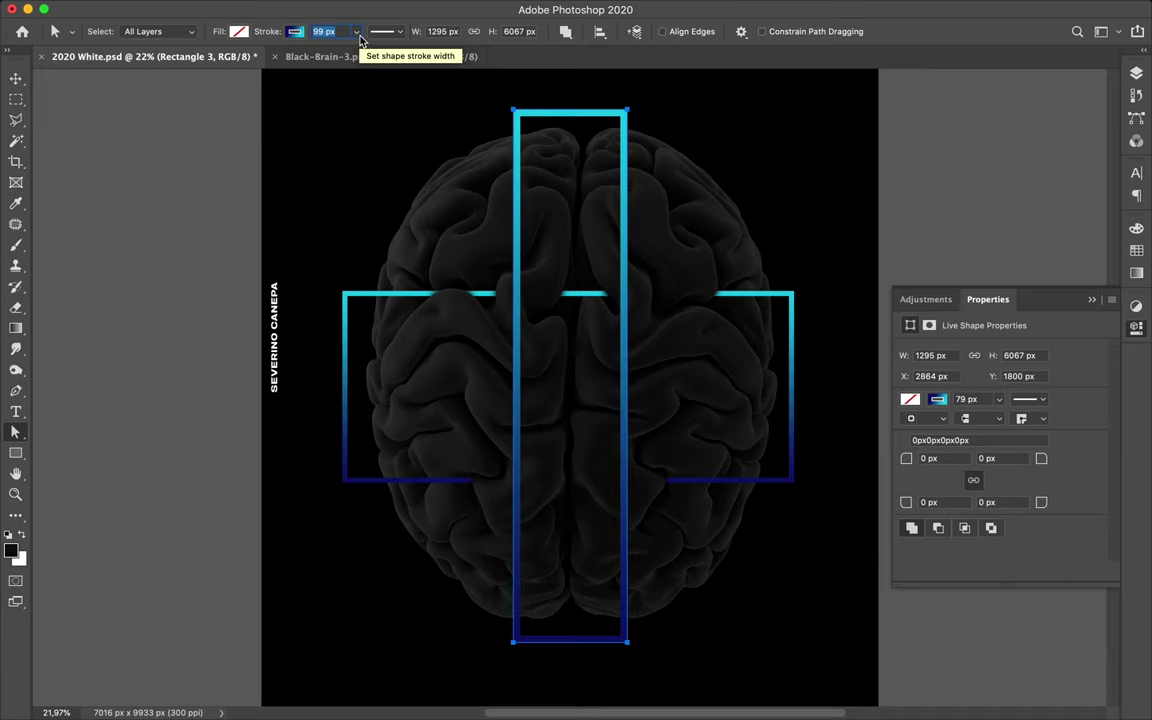
pyautogui.press('Return')
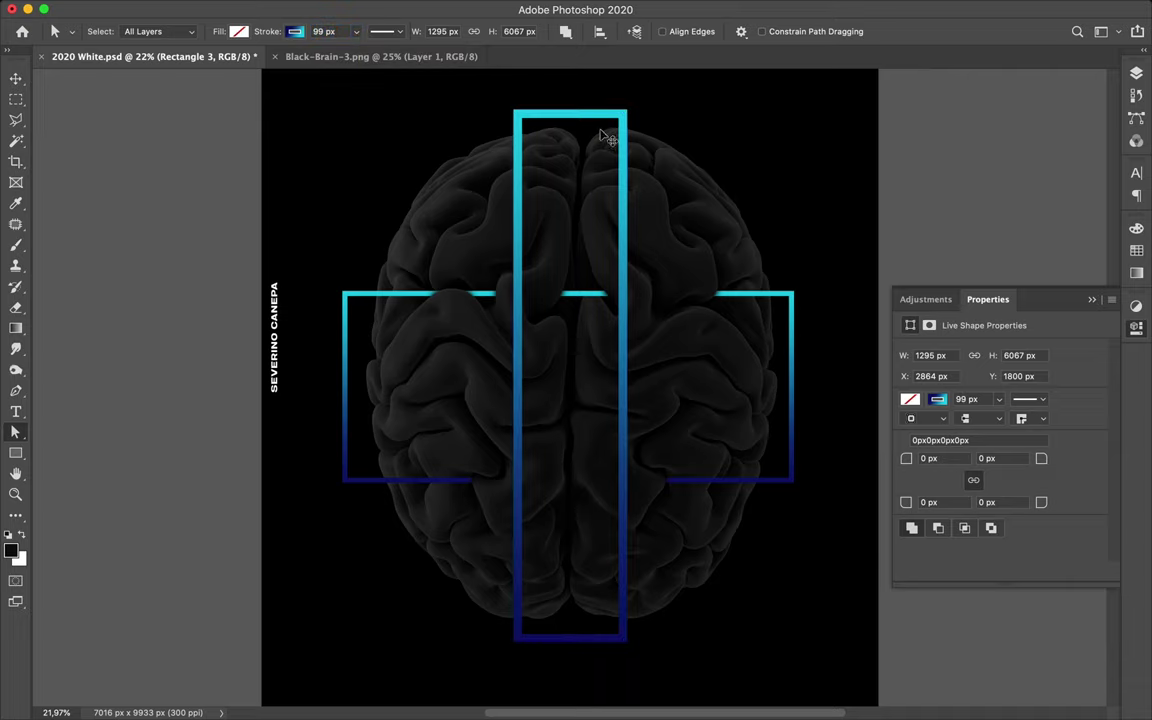
# Step: Raise Rectangle 3's top edge so the outline stands 6991 px tall
pyautogui.press('v')
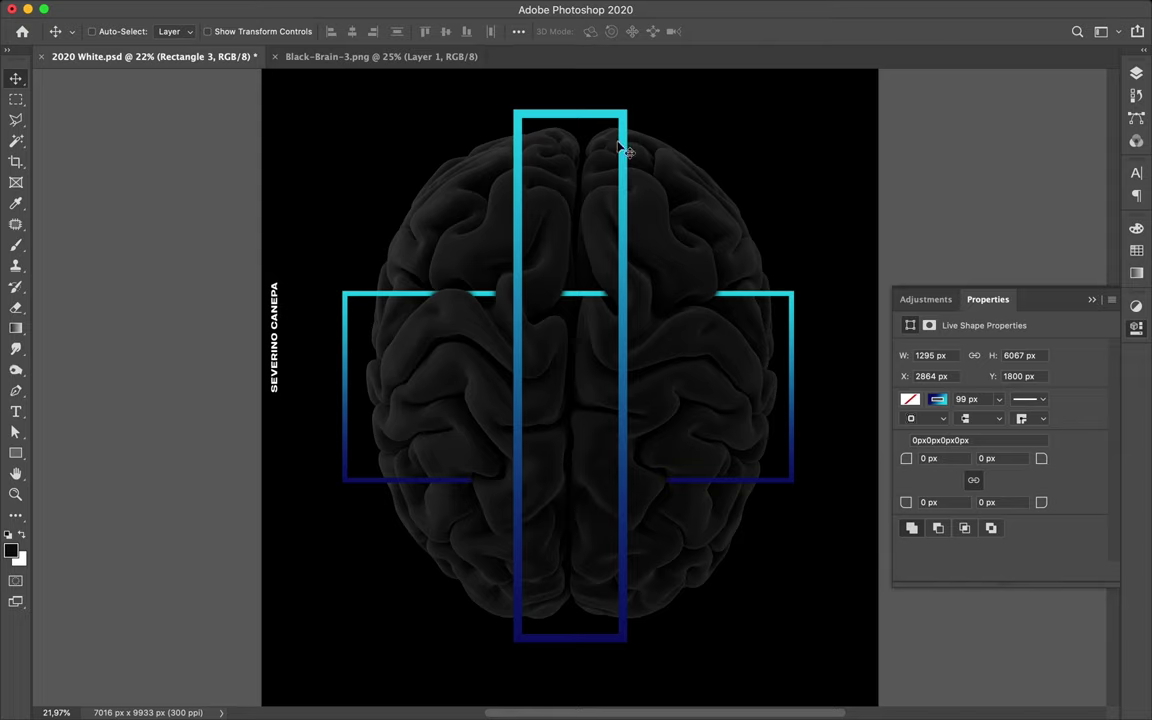
pyautogui.press('a')
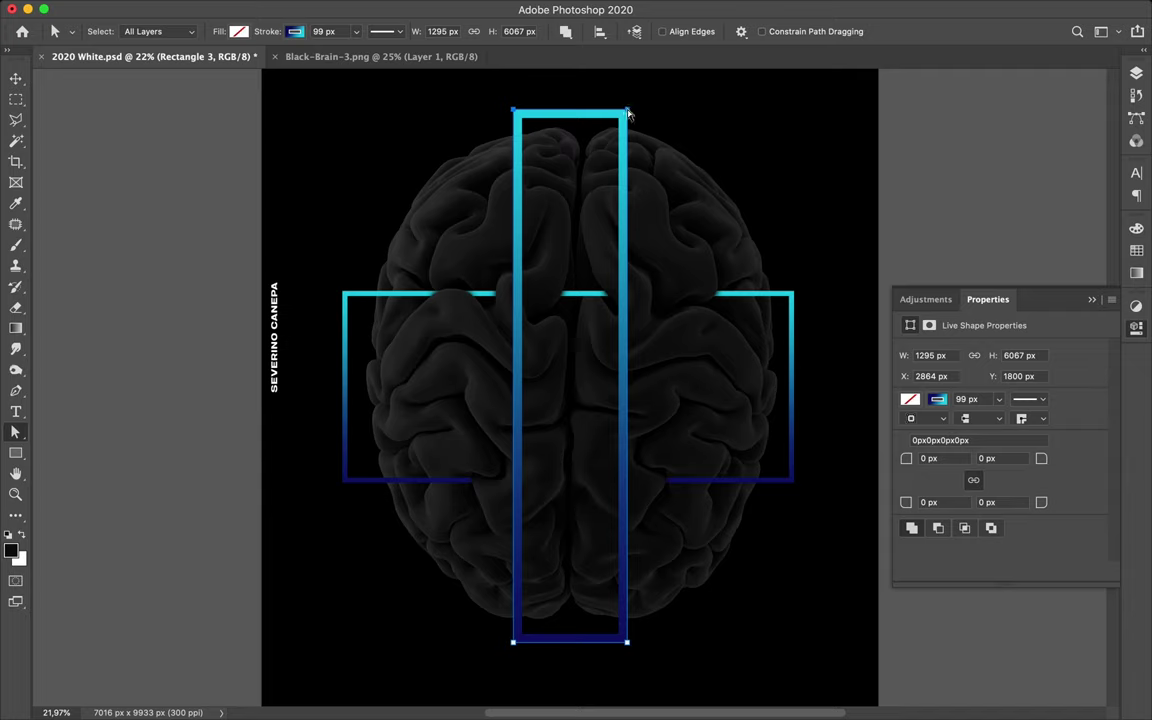
pyautogui.moveTo(622, 97); pyautogui.dragTo(630, 192)
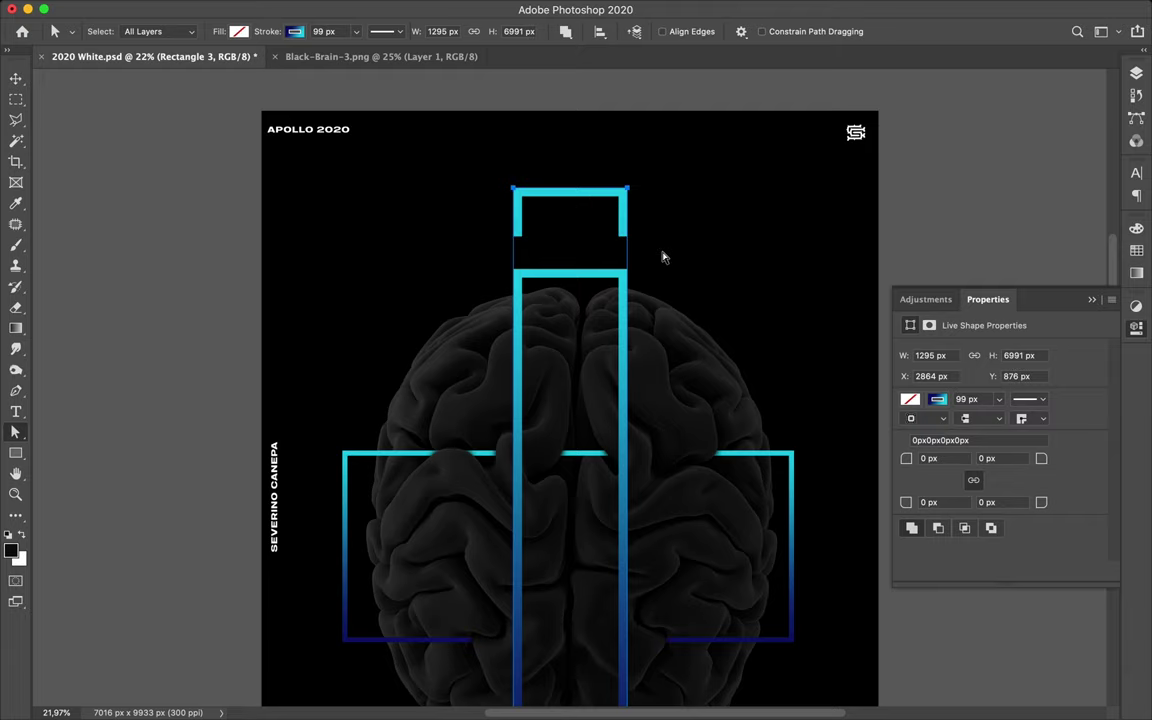
# Step: Extend Rectangle 3's bottom edge downward by moving both bottom corner points
pyautogui.scroll(-10, 662, 258)
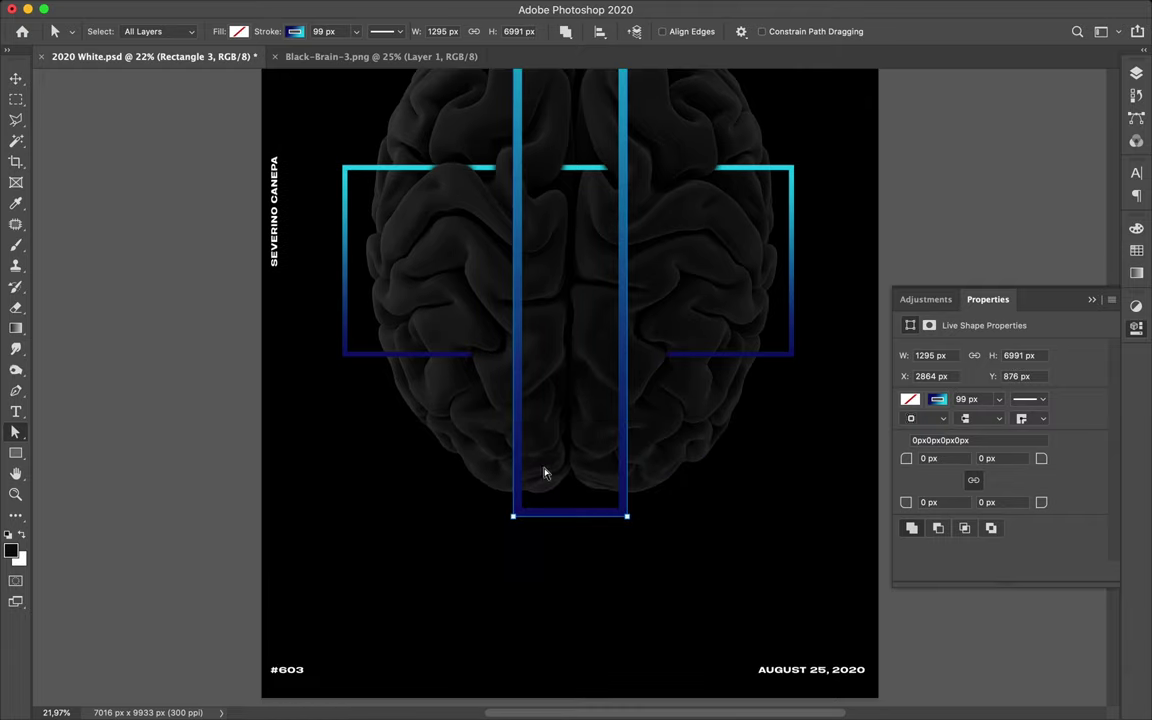
pyautogui.click(513, 518)
pyautogui.keyDown('shift'); pyautogui.click(627, 518); pyautogui.keyUp('shift')
pyautogui.moveTo(627, 519); pyautogui.dragTo(630, 548)
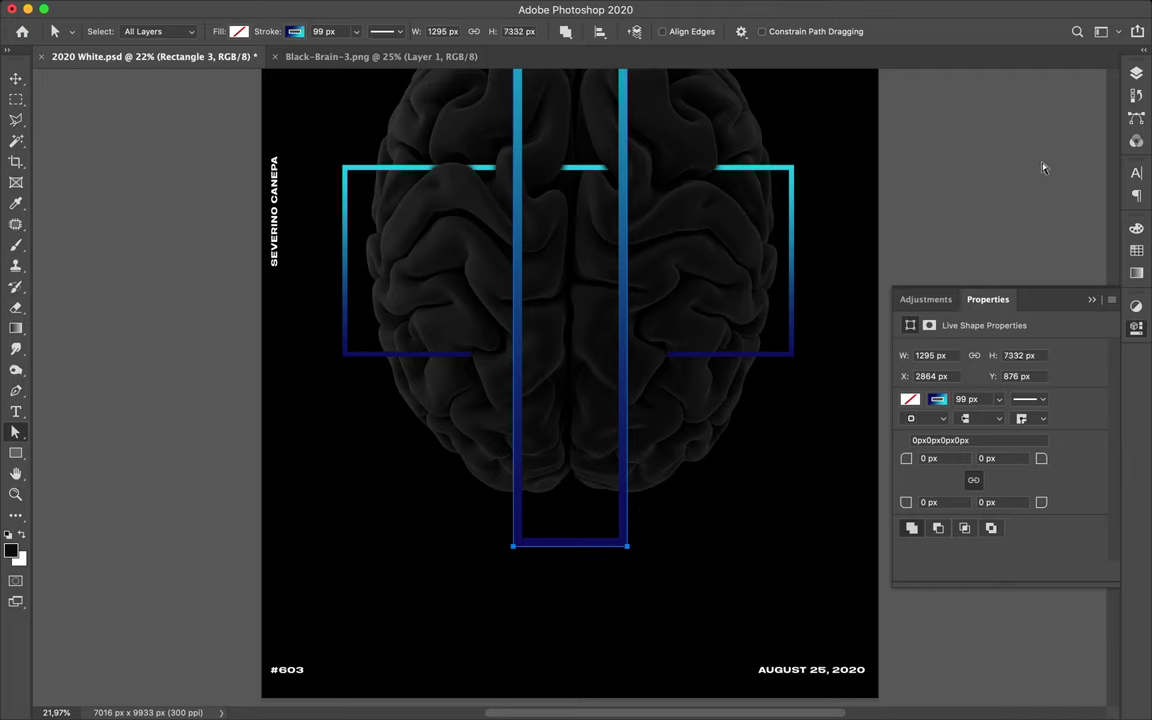
# Step: Clear the Layers panel filter and lower Rectangle 3's fill to 22%
pyautogui.click(1137, 76)
pyautogui.click(1113, 93)
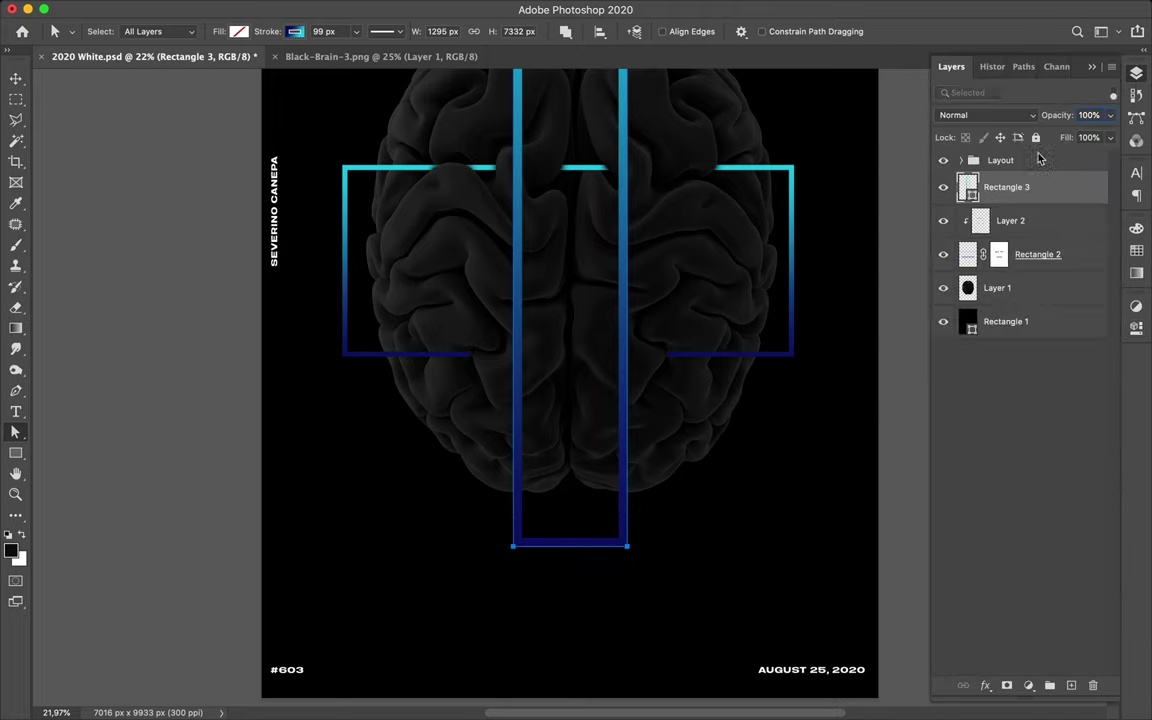
pyautogui.click(1108, 138)
pyautogui.moveTo(1112, 160); pyautogui.dragTo(1053, 165)
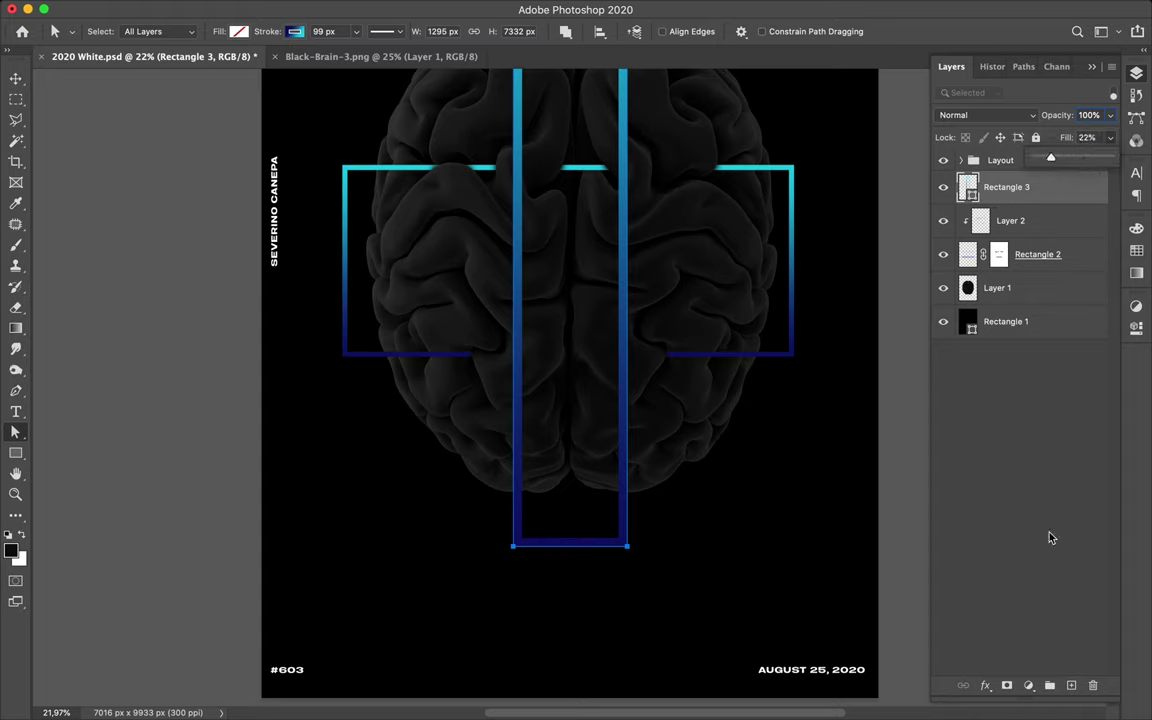
# Step: Add a white layer mask to Rectangle 3 and zoom in on the brain
pyautogui.click(1007, 690)
pyautogui.click(1007, 690)
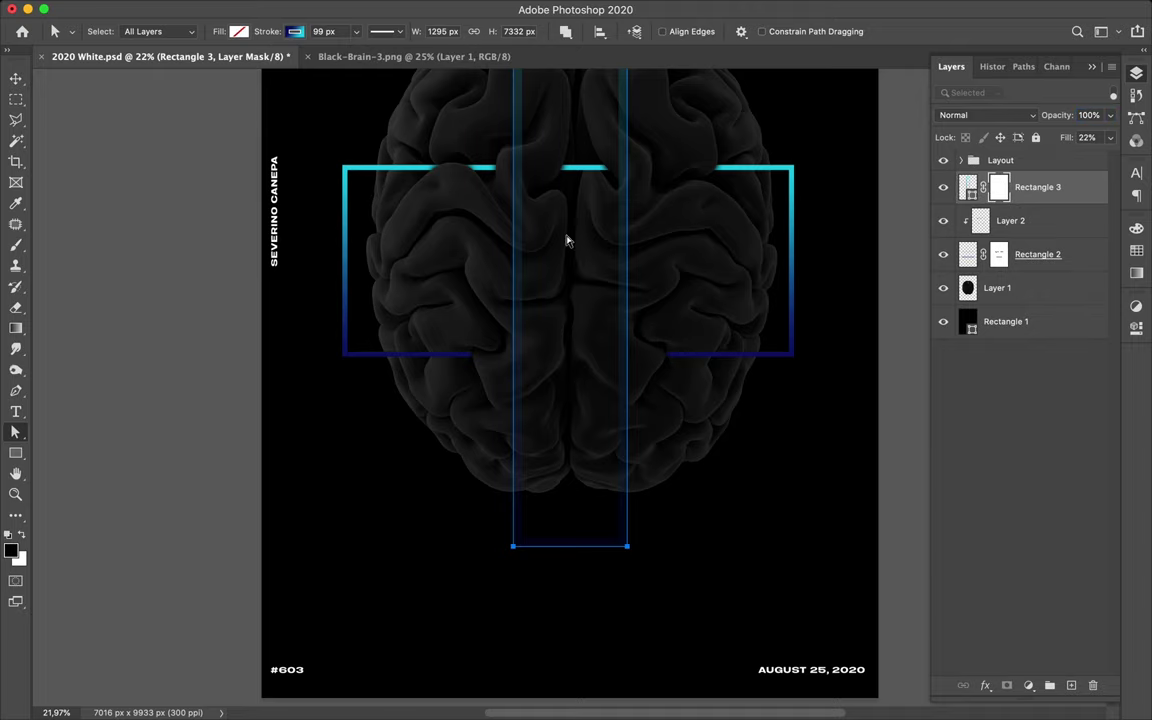
pyautogui.scroll(2, 566, 240)
pyautogui.scroll(5, 566, 237)
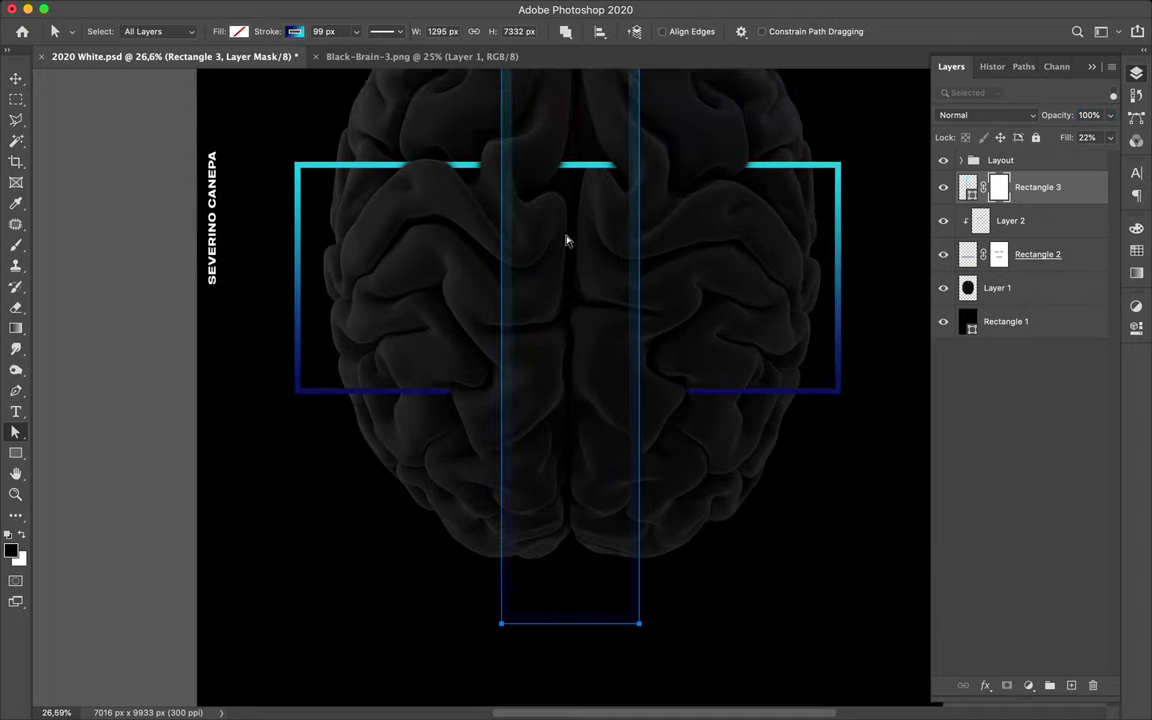
# Step: Target Rectangle 3's mask and place the first Pen path point on a brain fold
pyautogui.click(566, 256)
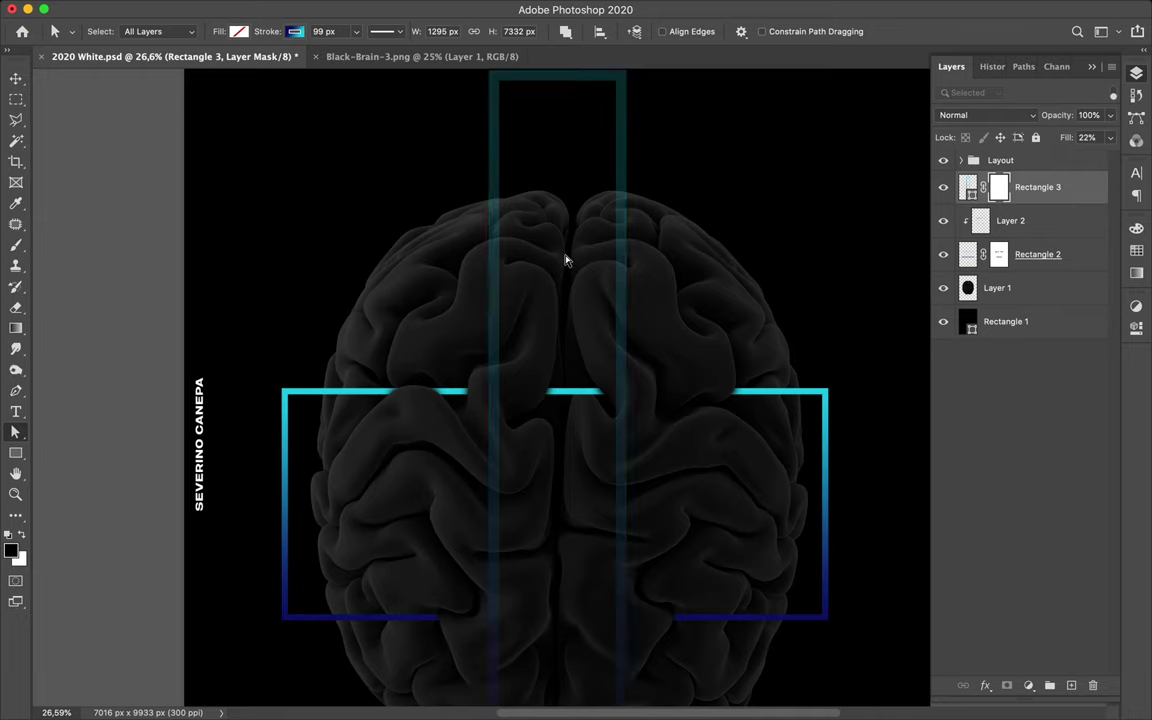
pyautogui.click(998, 189)
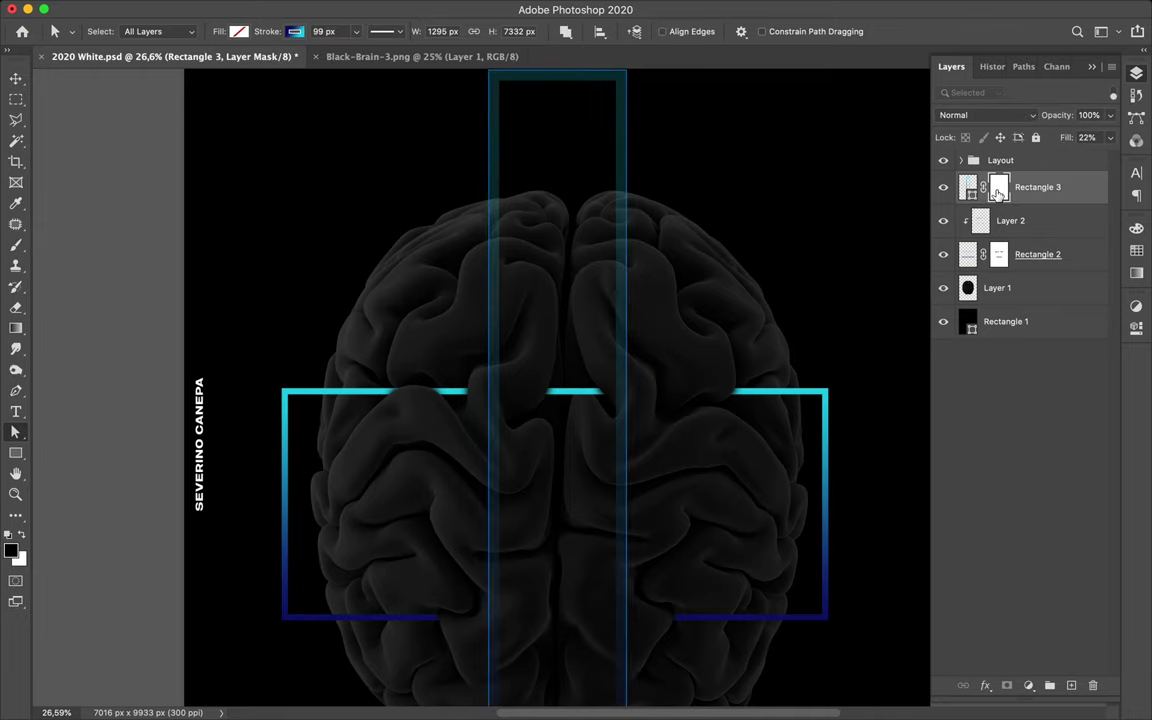
pyautogui.press('p')
pyautogui.click(465, 305)
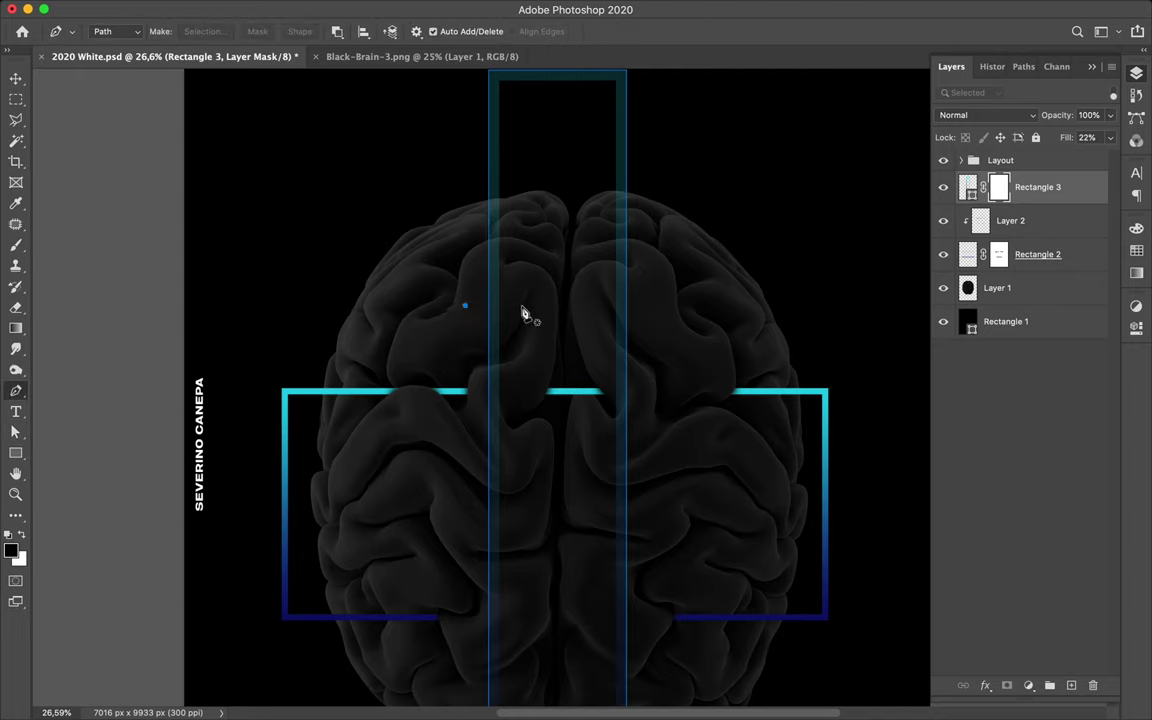
pyautogui.click(521, 305)
pyautogui.click(522, 283)
pyautogui.click(459, 281)
pyautogui.click(466, 307)
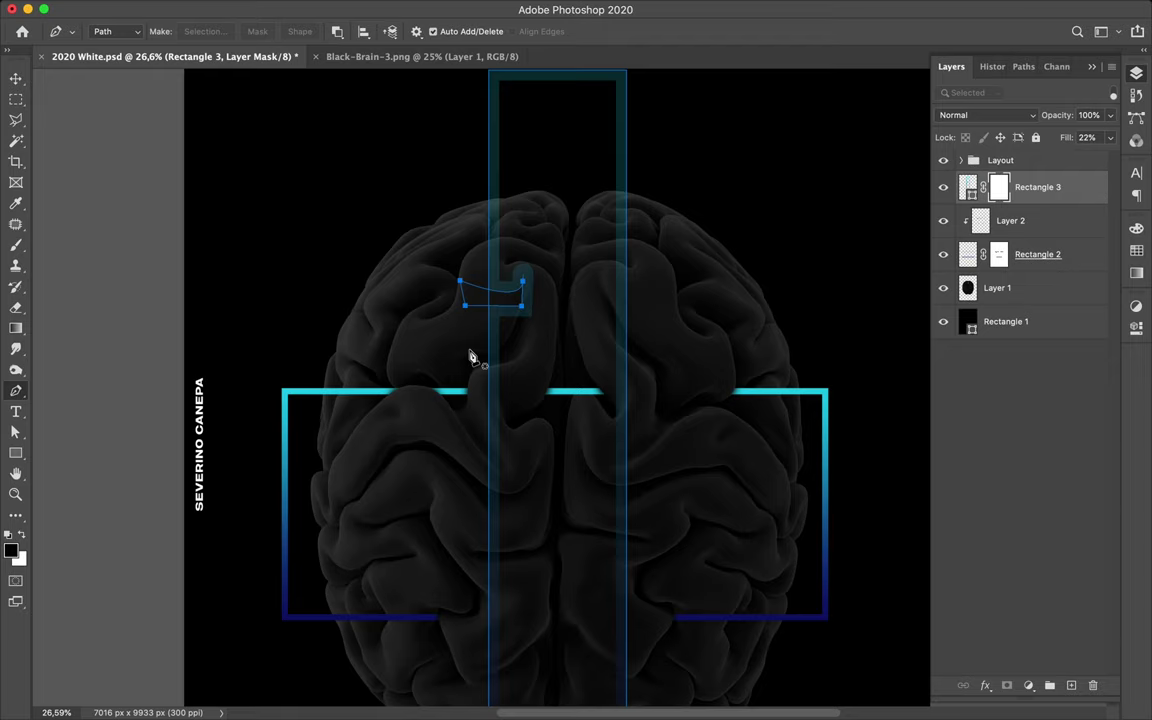
pyautogui.click(338, 33)
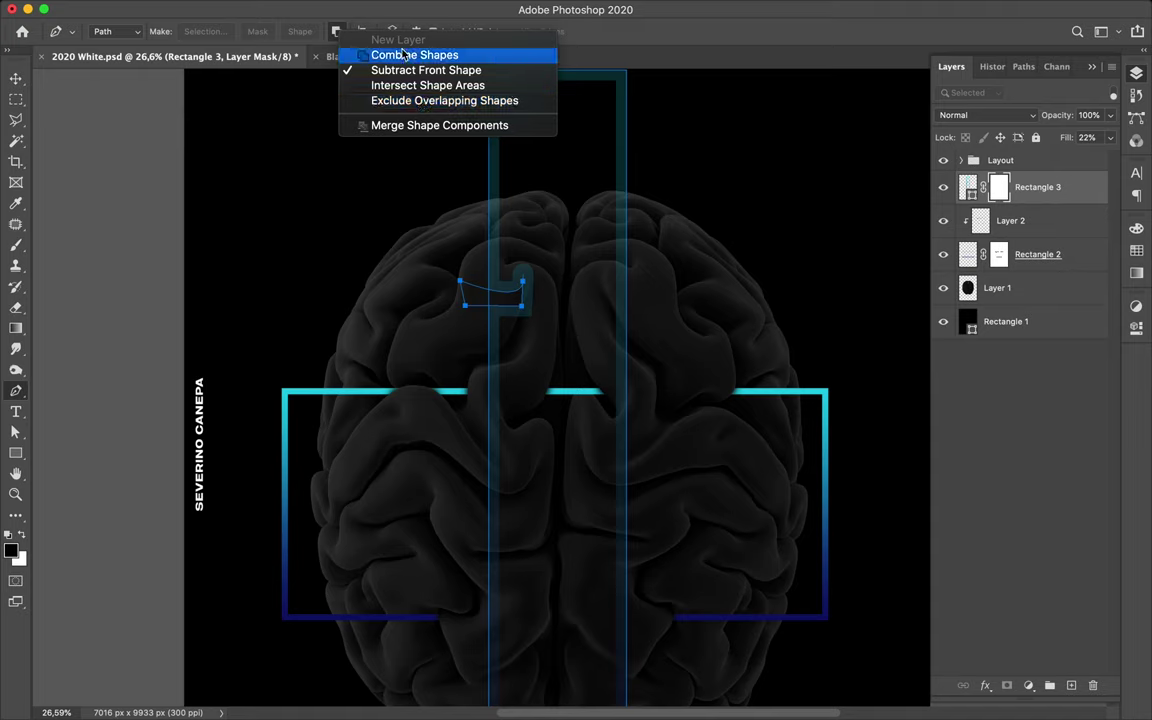
pyautogui.click(573, 297)
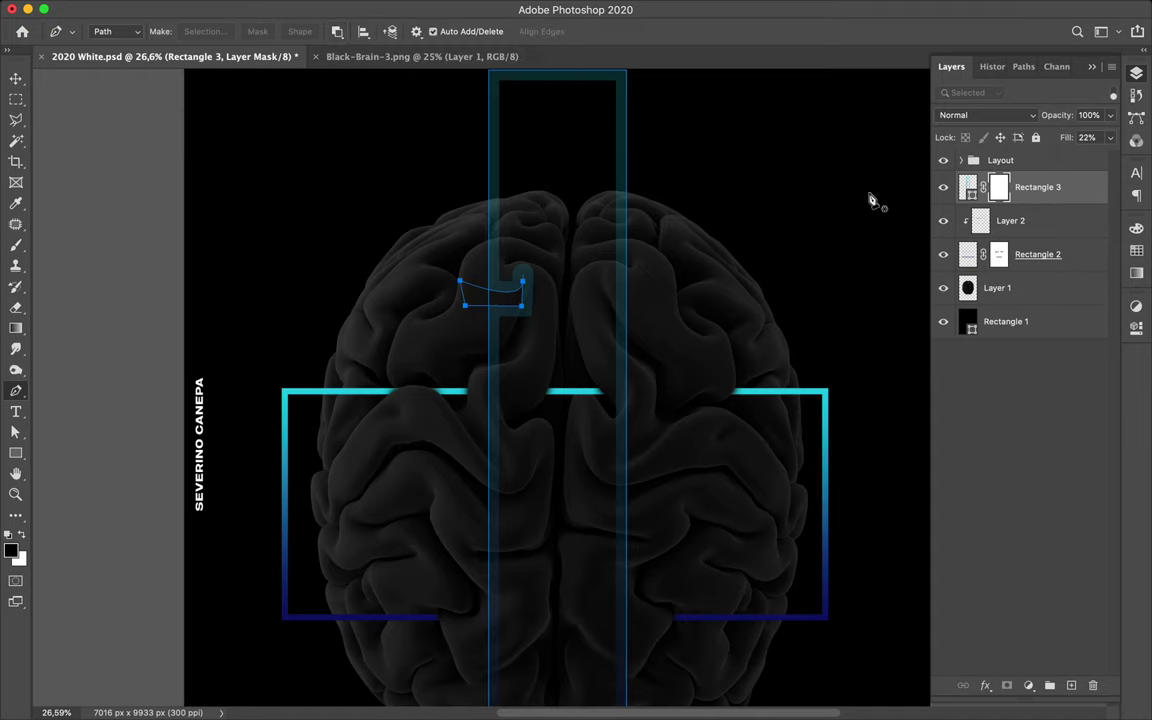
pyautogui.press('Return')
pyautogui.press('super+z')
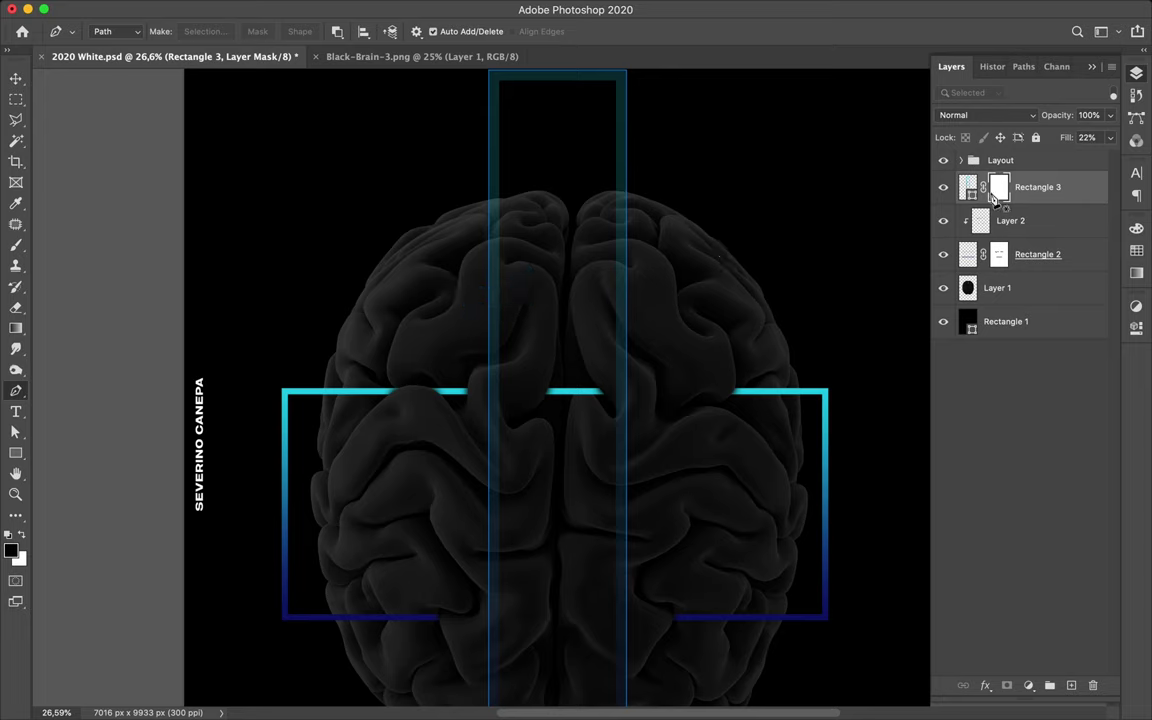
pyautogui.rightClick(1067, 191)
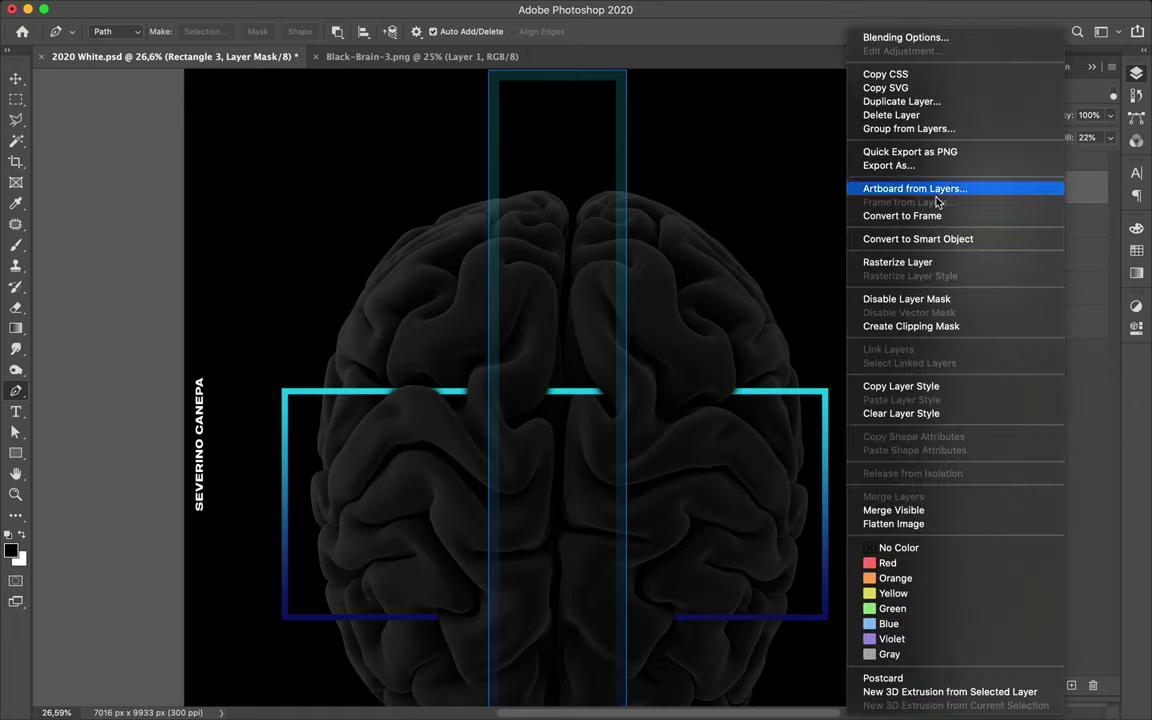
pyautogui.press('Escape')
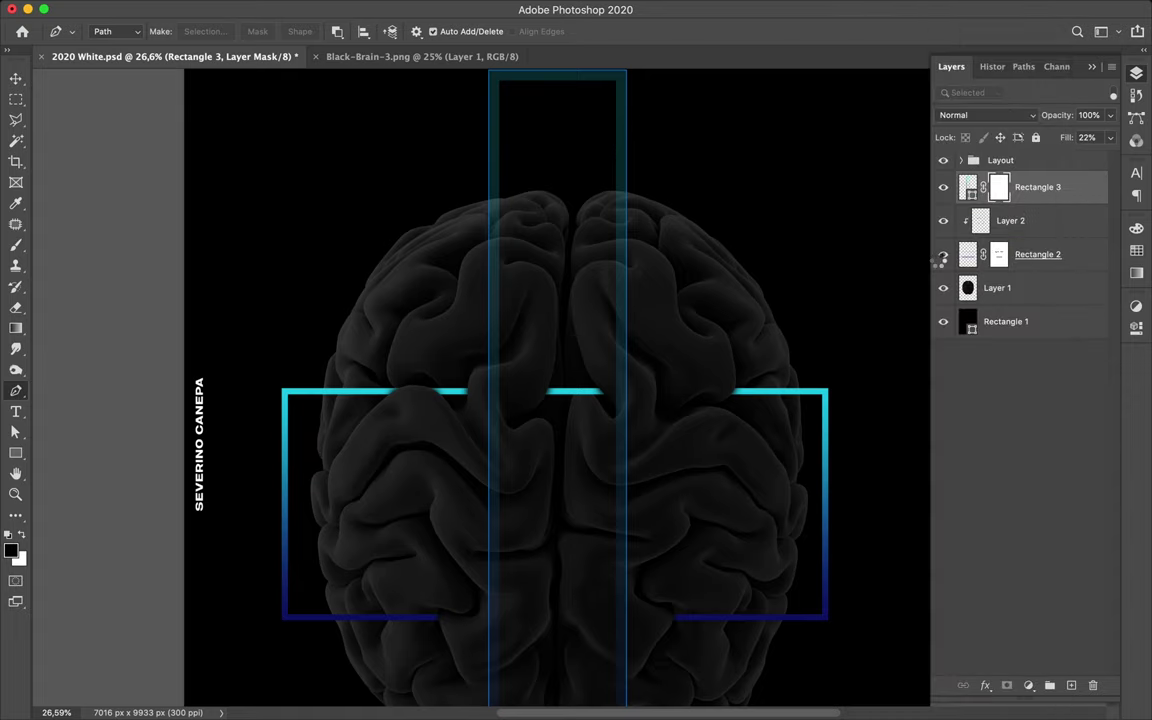
pyautogui.click(967, 187)
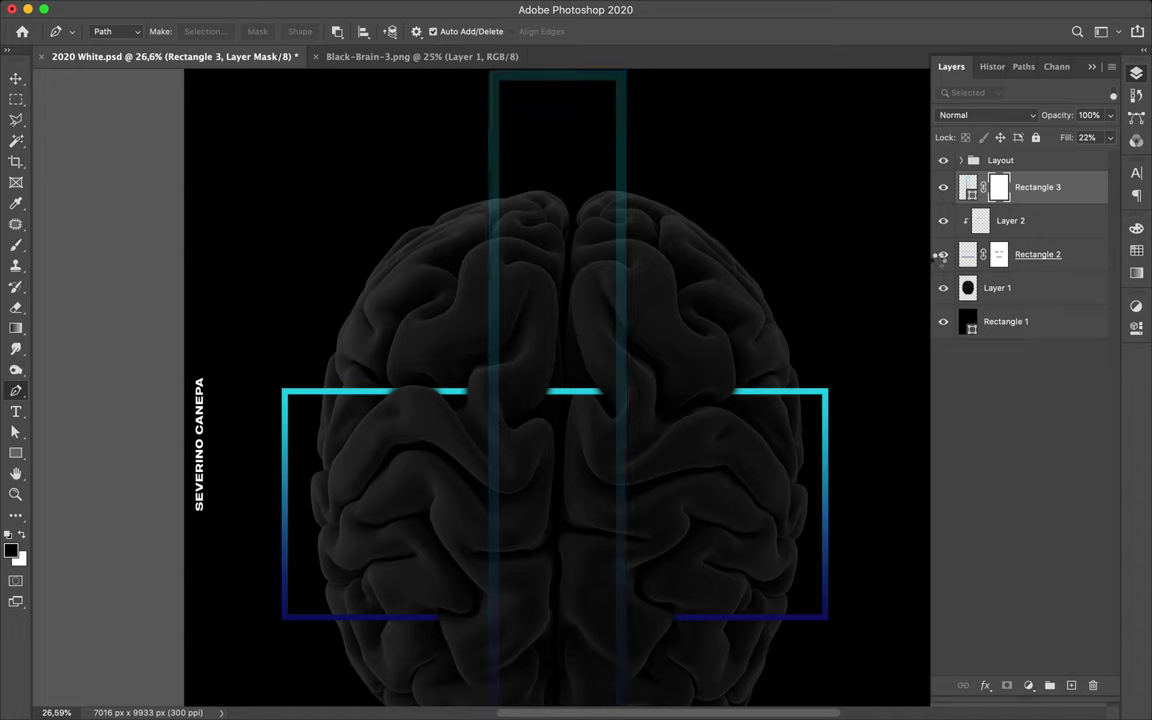
# Step: Toggle Rectangle 3's visibility to compare, then select the layer content
pyautogui.click(1000, 190)
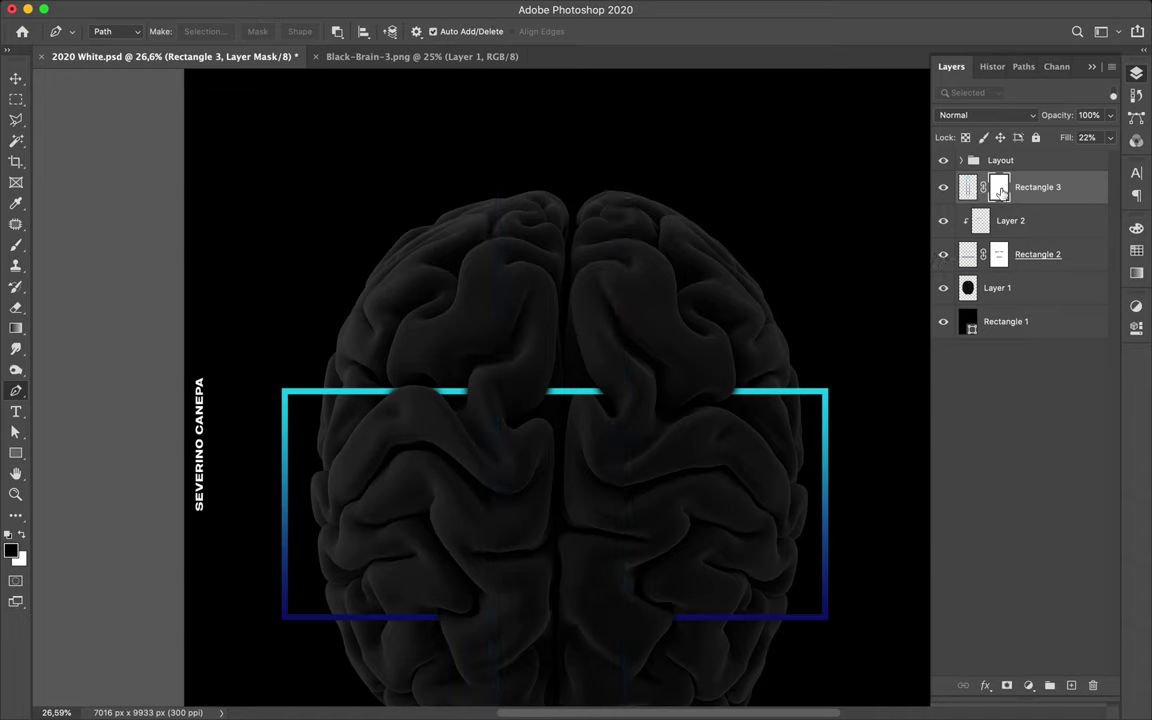
pyautogui.click(944, 190)
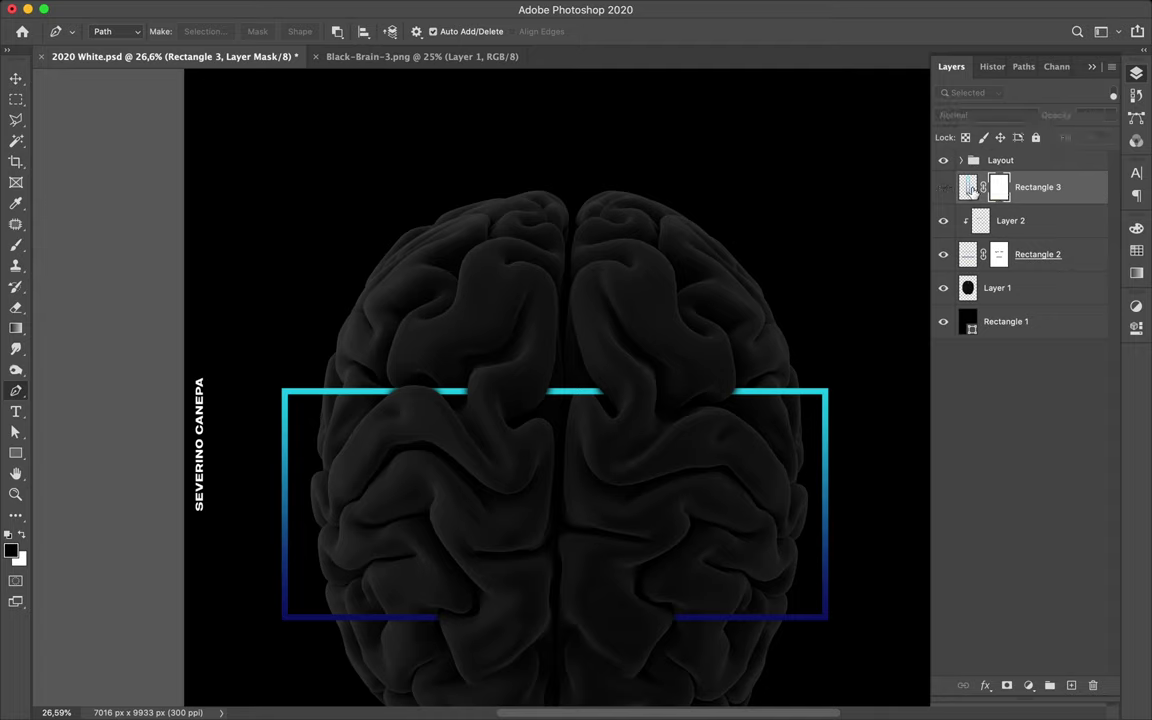
pyautogui.click(968, 189)
pyautogui.click(968, 191)
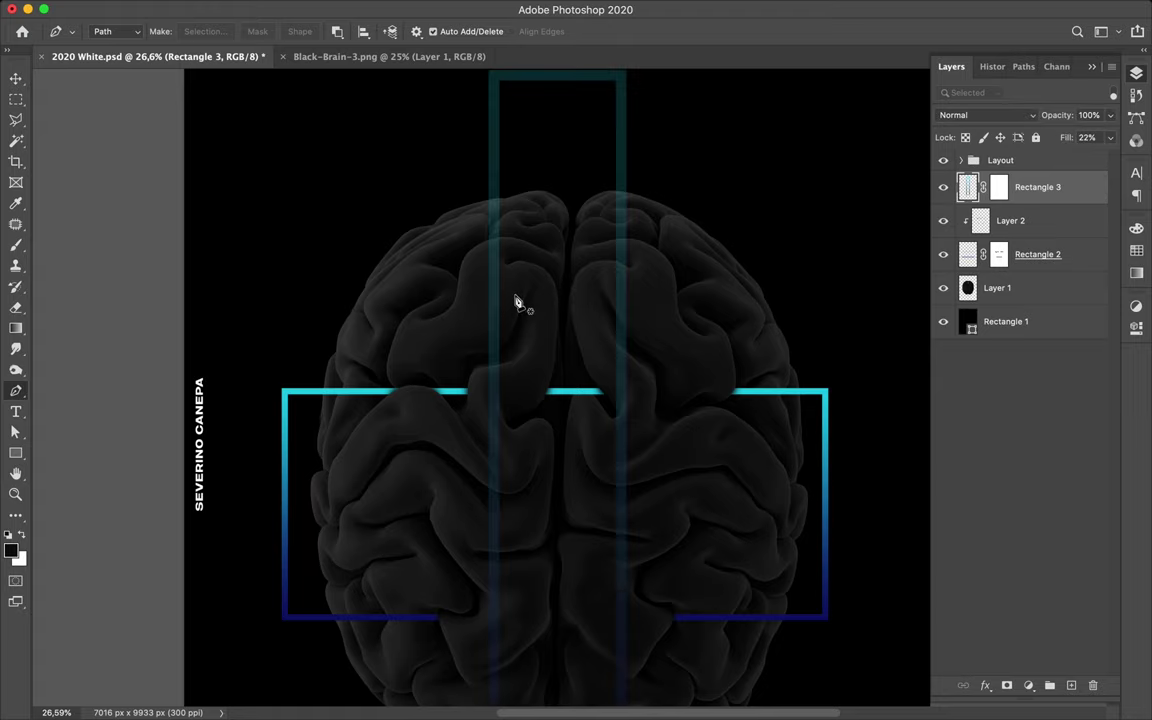
# Step: Zoom to about 188% where the left bar meets the brain fold, then target the mask
pyautogui.scroll(-3, 517, 303)
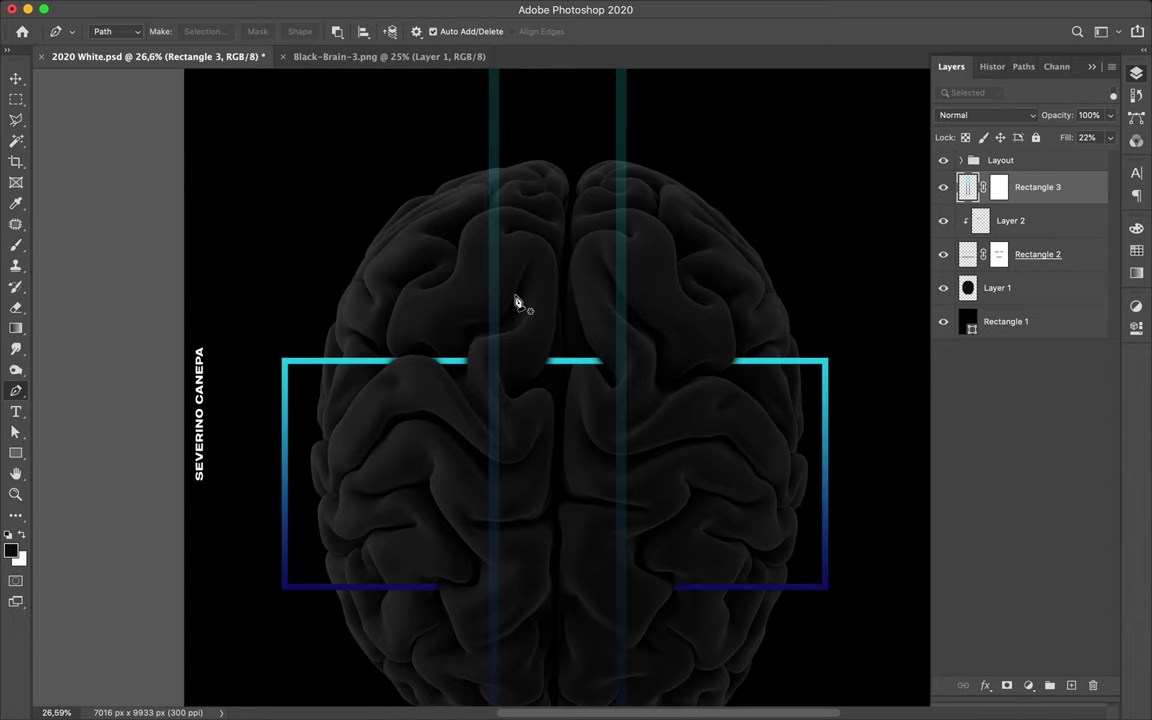
pyautogui.scroll(-5, 517, 303)
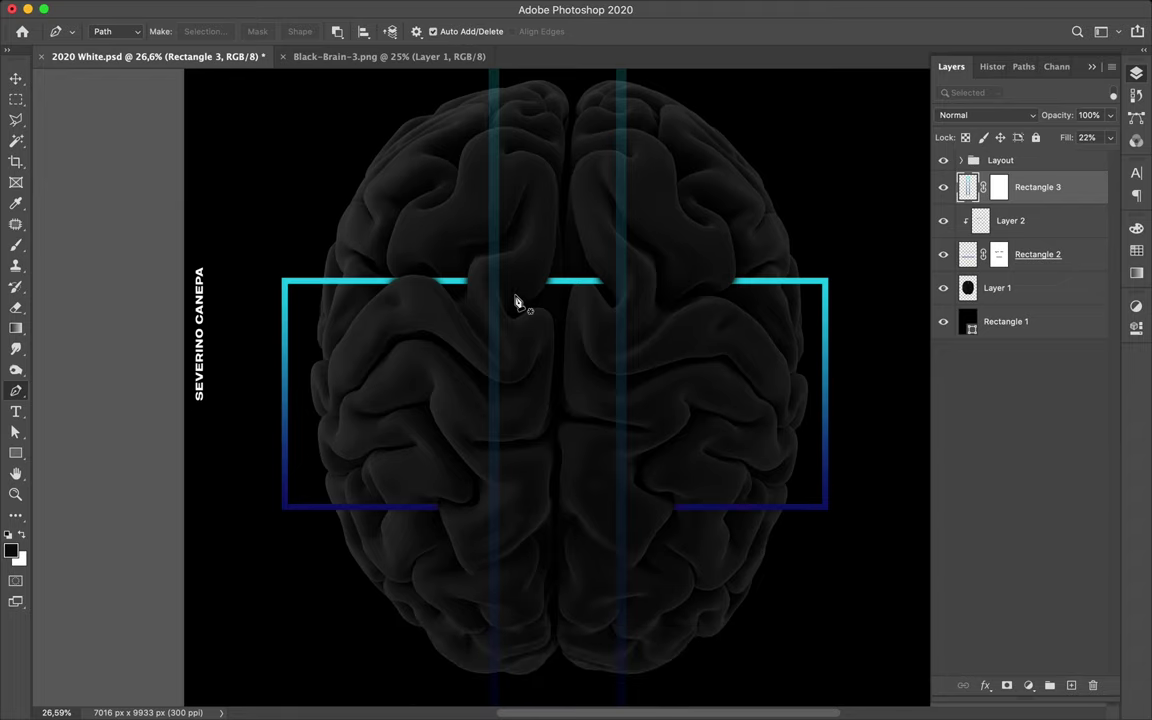
pyautogui.scroll(8, 517, 303)
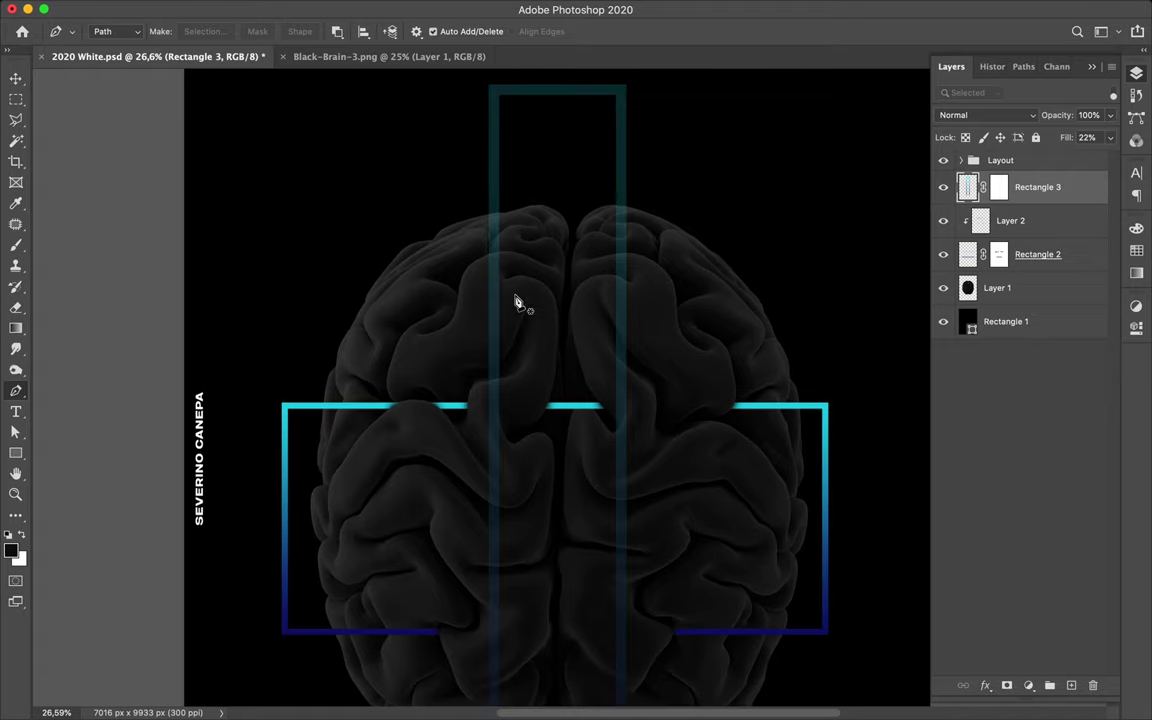
pyautogui.scroll(5, 493, 405)
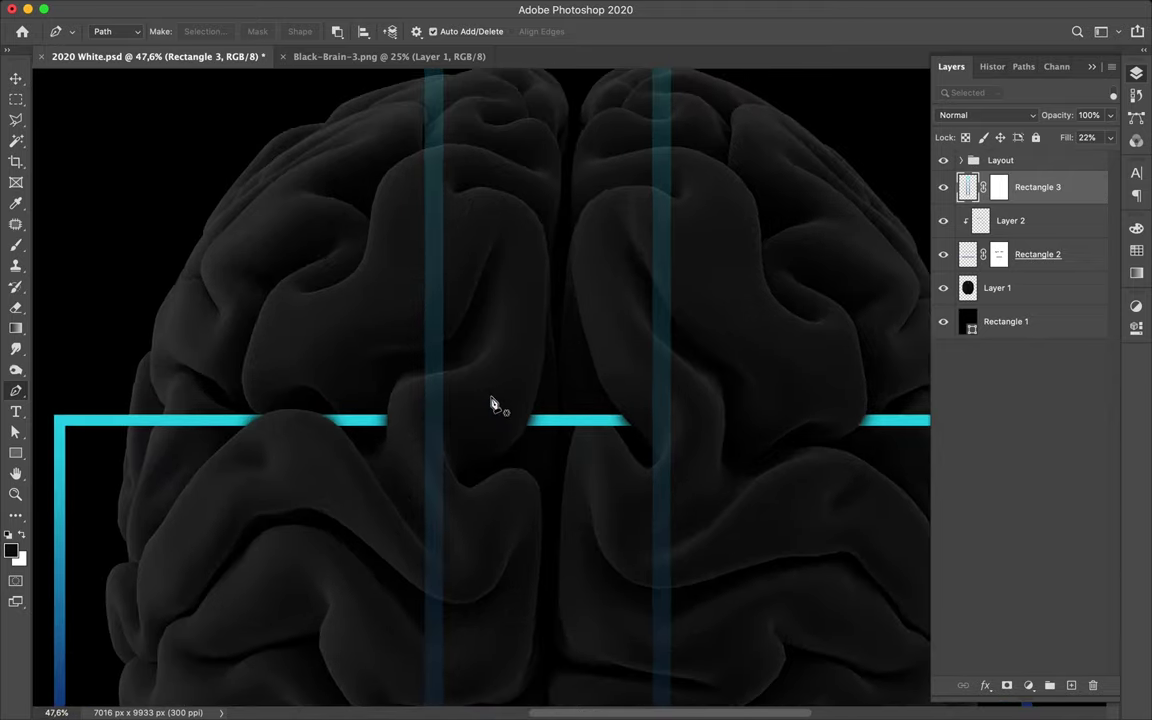
pyautogui.scroll(2, 494, 403)
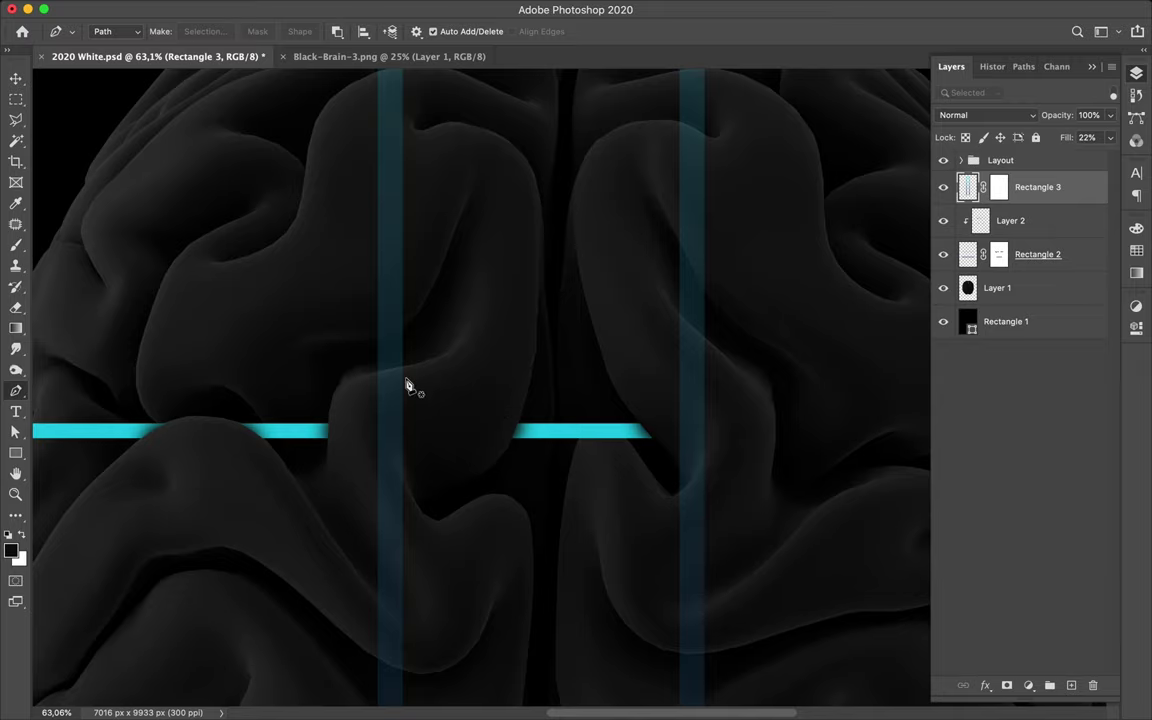
pyautogui.scroll(3, 406, 386)
pyautogui.scroll(4, 406, 386)
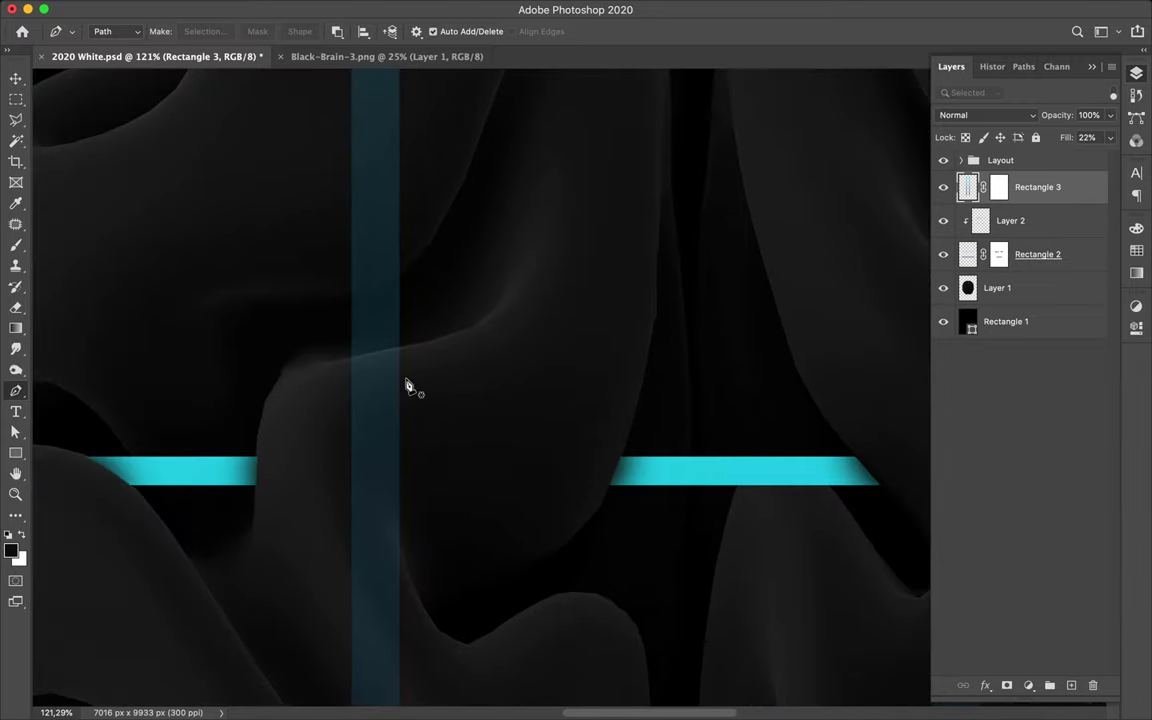
pyautogui.scroll(3, 406, 386)
pyautogui.hscroll(-3, 406, 386)
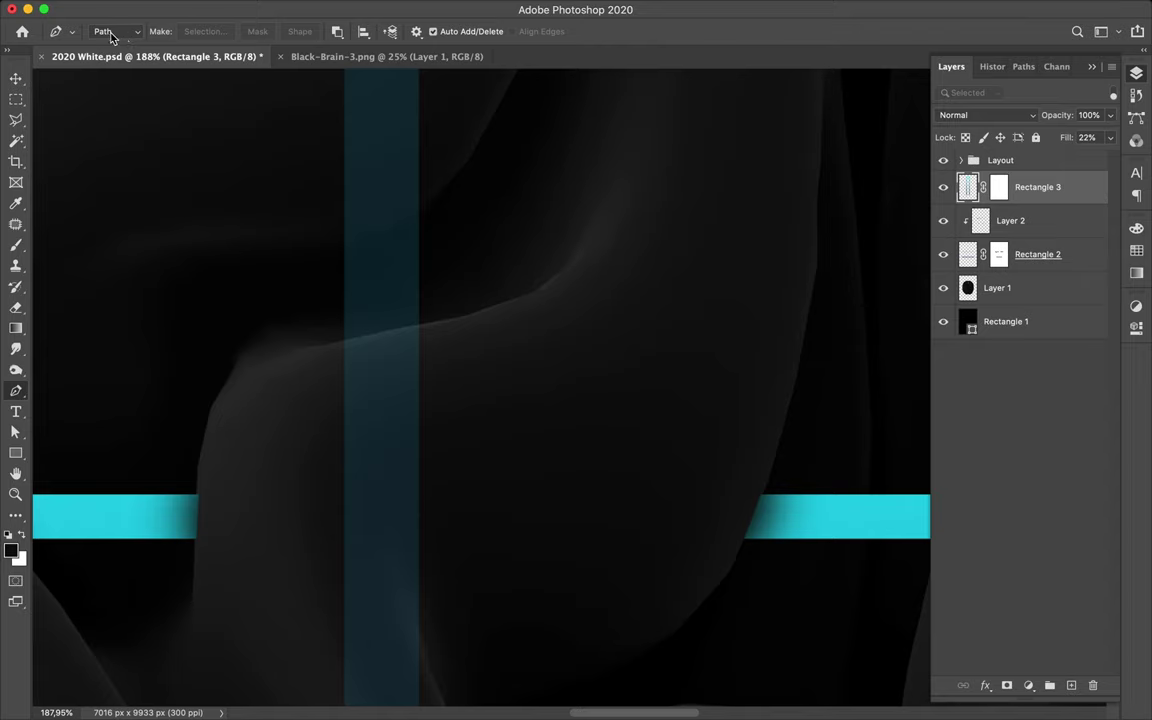
pyautogui.click(1000, 189)
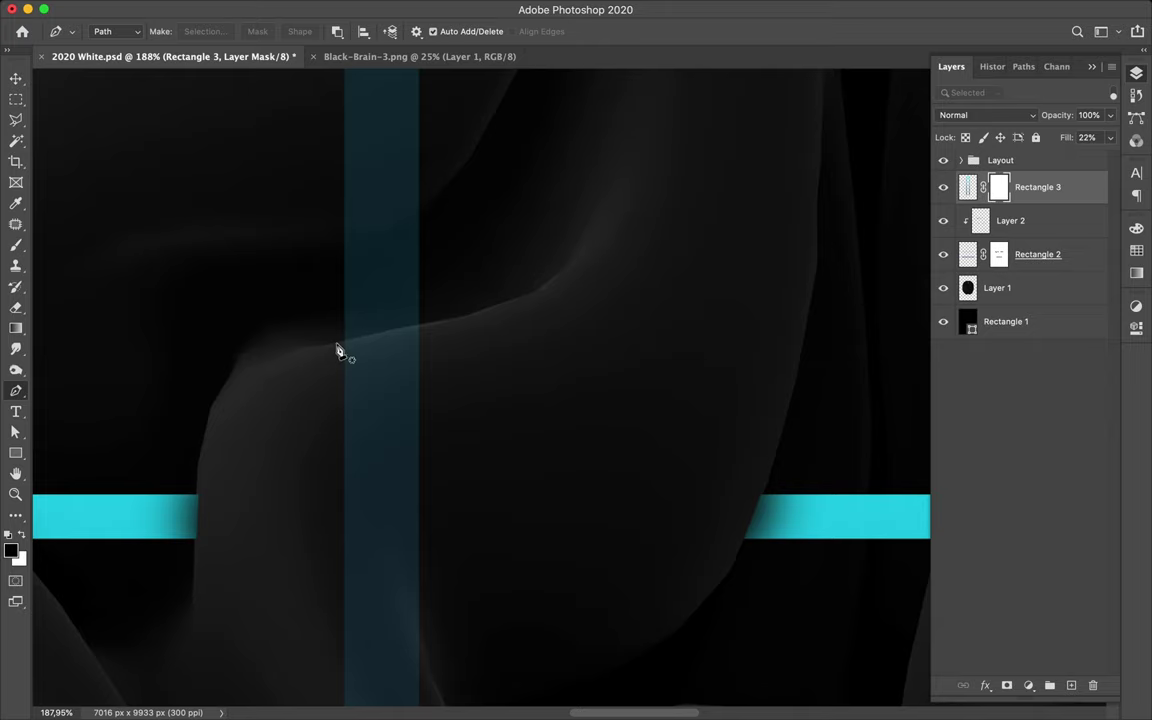
# Step: Start a Pen path at the fold edge over the left bar, removing misplaced points
pyautogui.moveTo(336, 344); pyautogui.dragTo(465, 305)
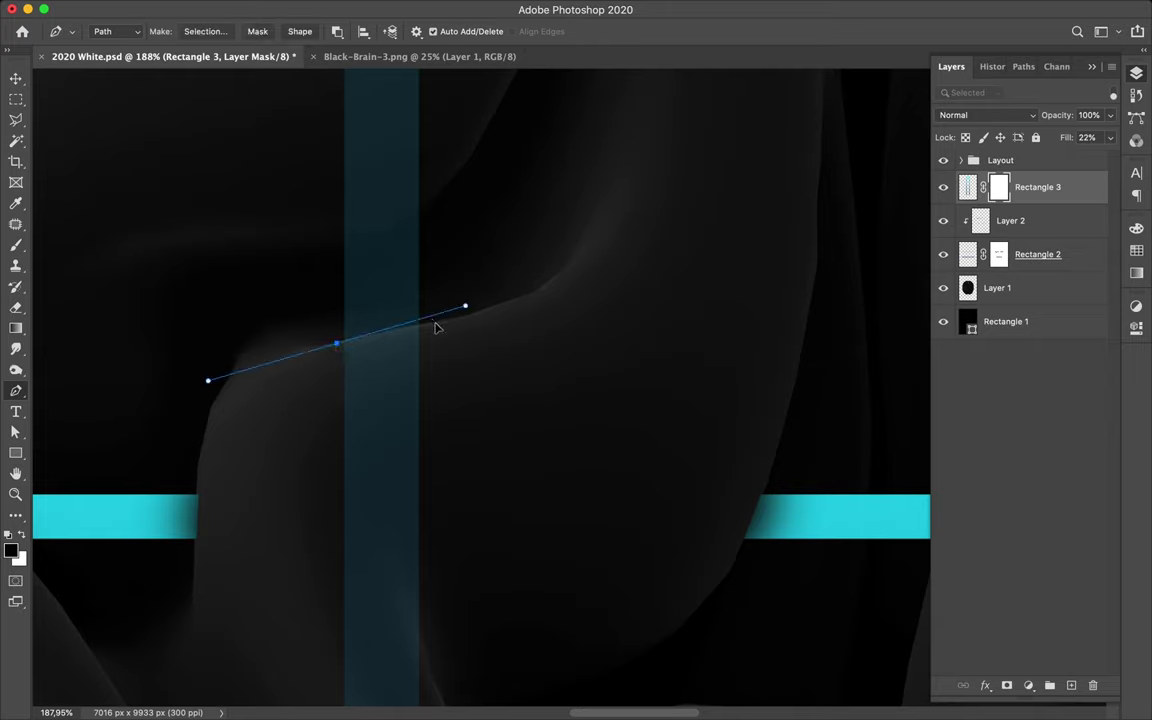
pyautogui.press('super+z')
pyautogui.press('super+z')
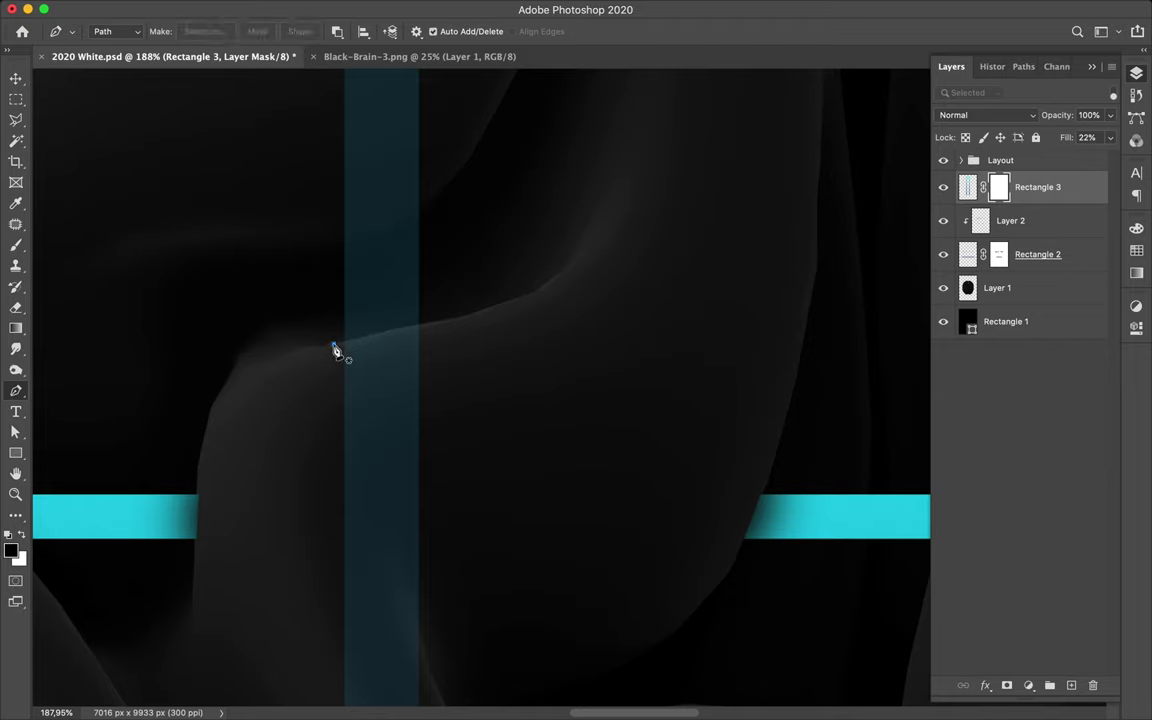
pyautogui.click(334, 346)
pyautogui.click(430, 326)
pyautogui.press('a')
pyautogui.press('BackSpace')
pyautogui.press('p')
pyautogui.moveTo(429, 325); pyautogui.dragTo(451, 325)
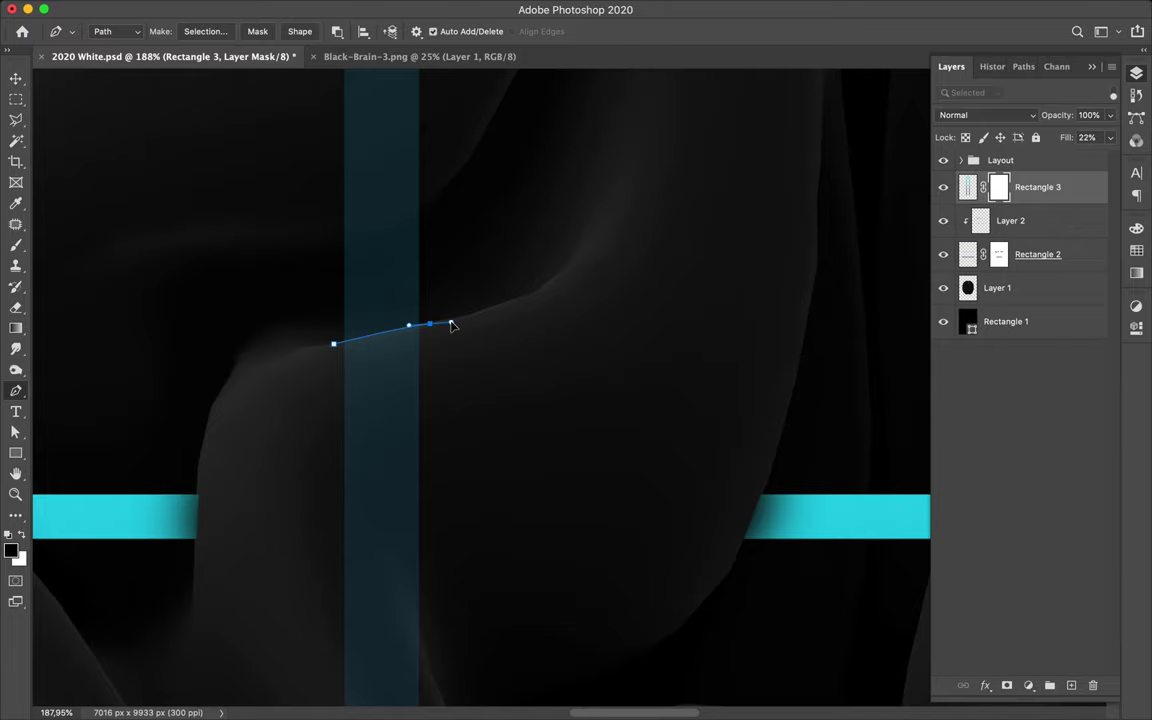
# Step: Trace the path down the bar and along the lower fold, close it, and fit the poster
pyautogui.scroll(-10, 510, 396)
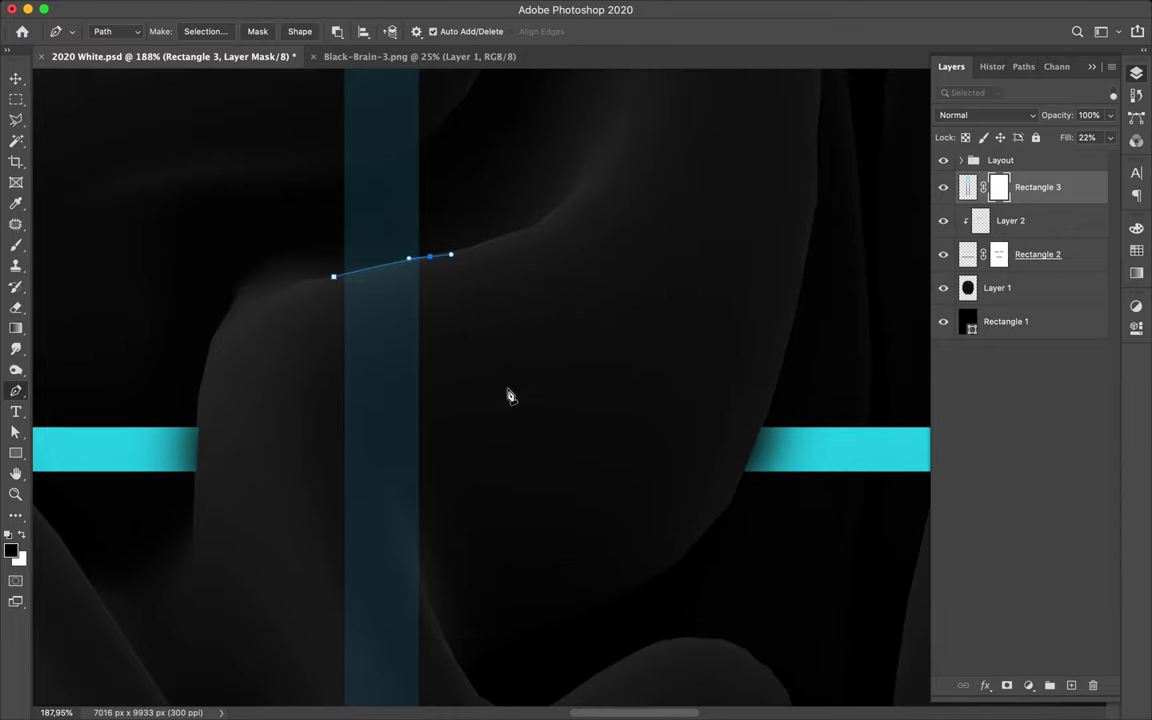
pyautogui.scroll(-5, 510, 396)
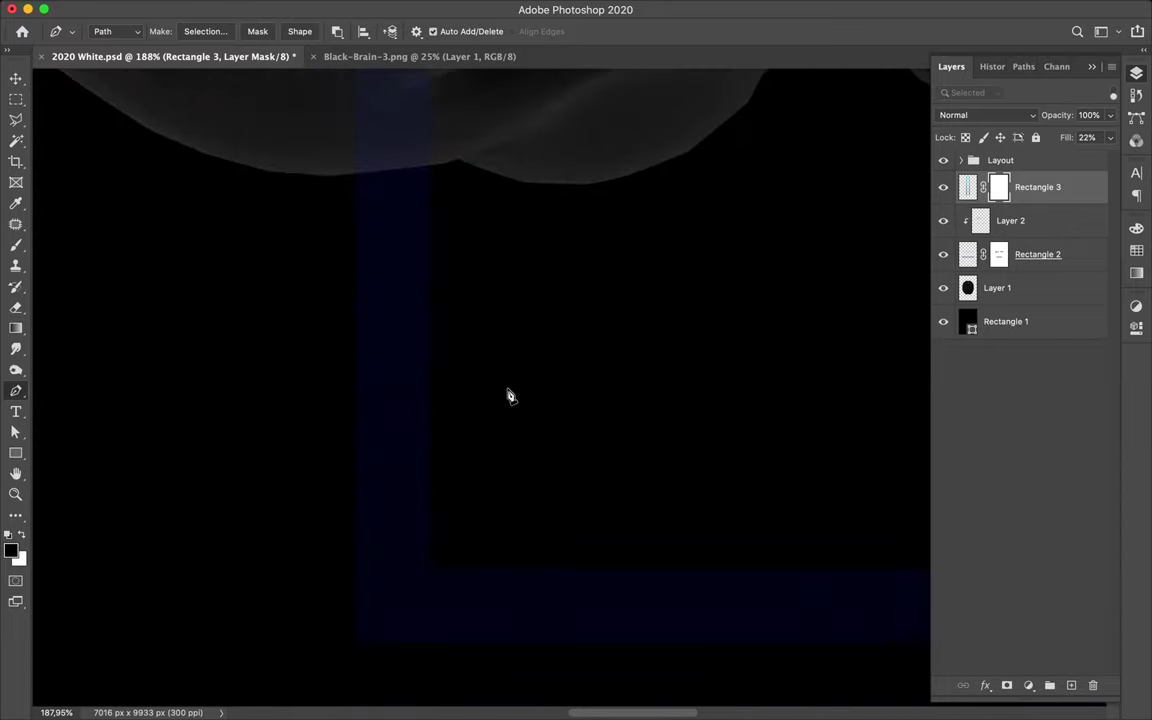
pyautogui.scroll(-10, 510, 396)
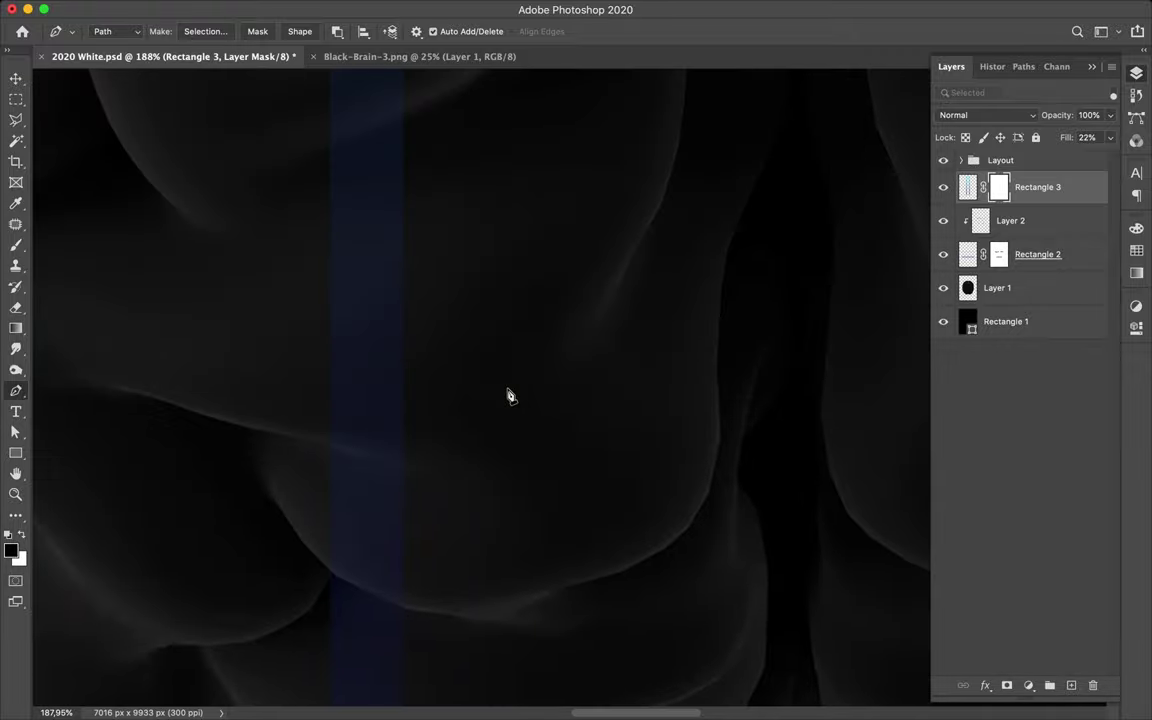
pyautogui.scroll(-5, 510, 396)
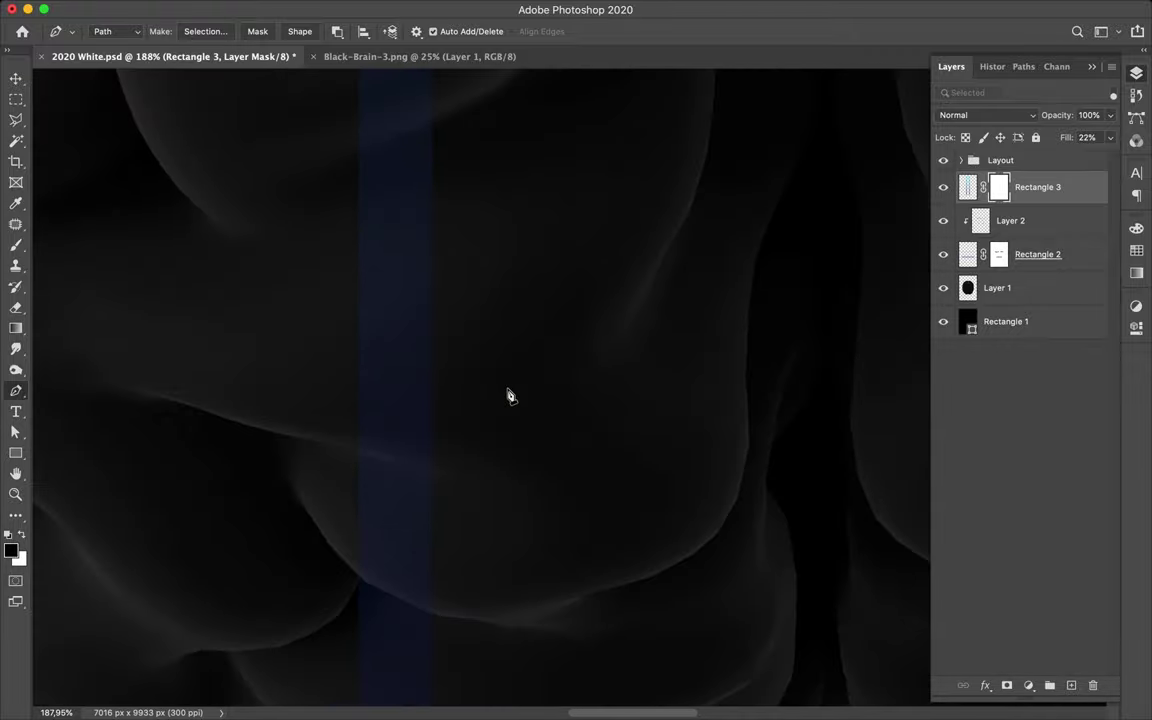
pyautogui.scroll(6, 452, 630)
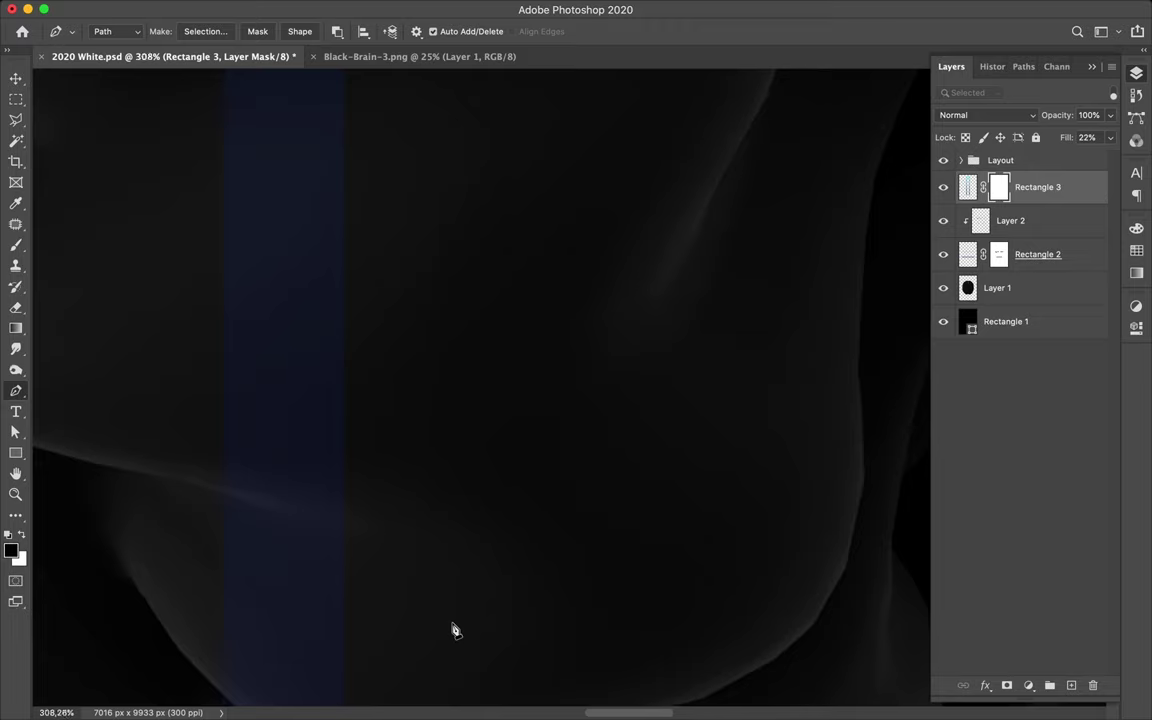
pyautogui.scroll(-5, 452, 630)
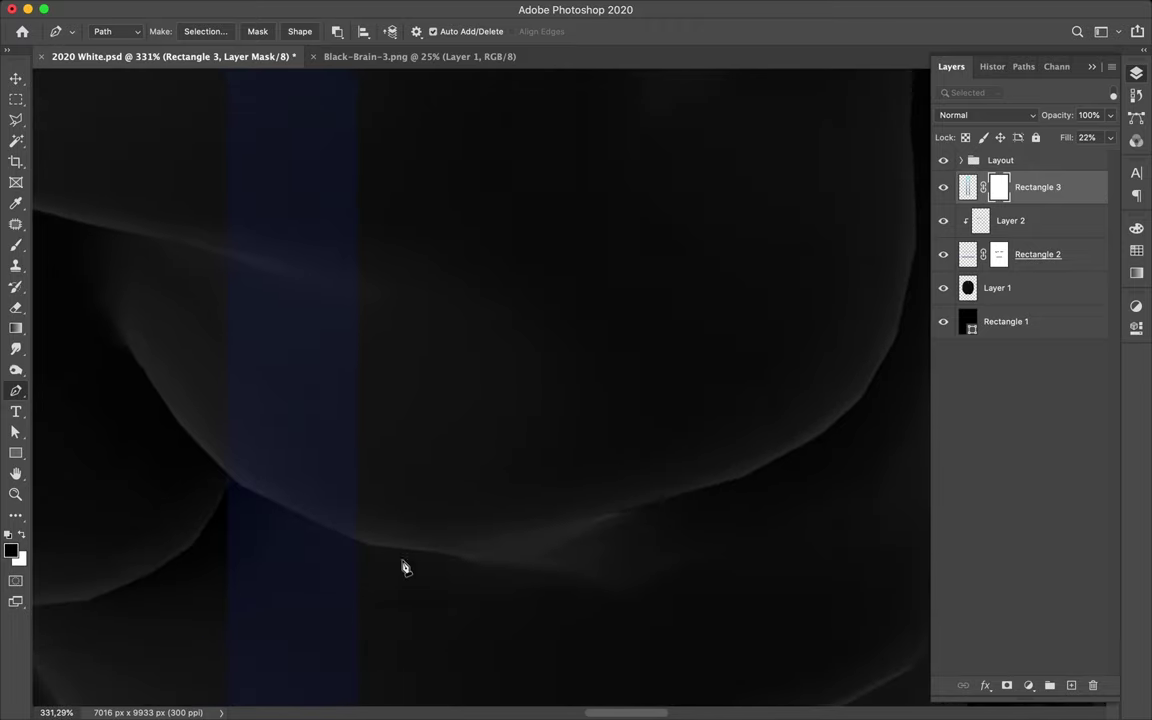
pyautogui.click(370, 549)
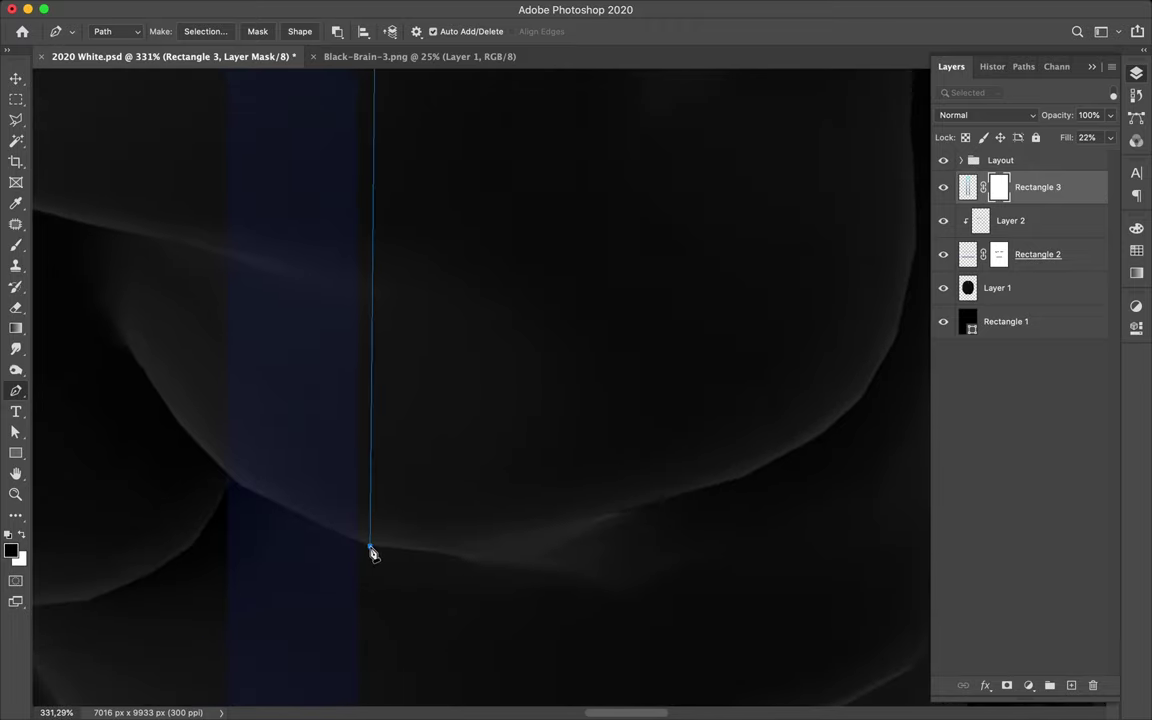
pyautogui.click(240, 487)
pyautogui.click(244, 489)
pyautogui.click(244, 489)
pyautogui.click(237, 481)
pyautogui.click(208, 452)
pyautogui.scroll(10, 211, 255)
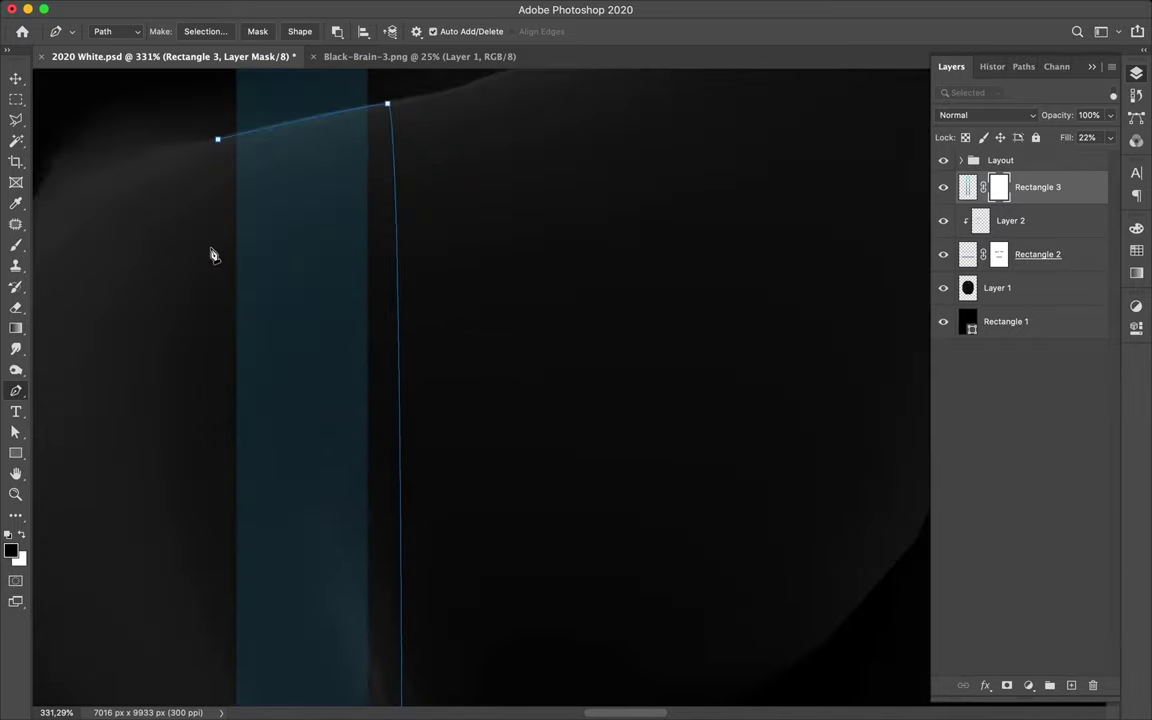
pyautogui.click(218, 140)
pyautogui.press('super+0')
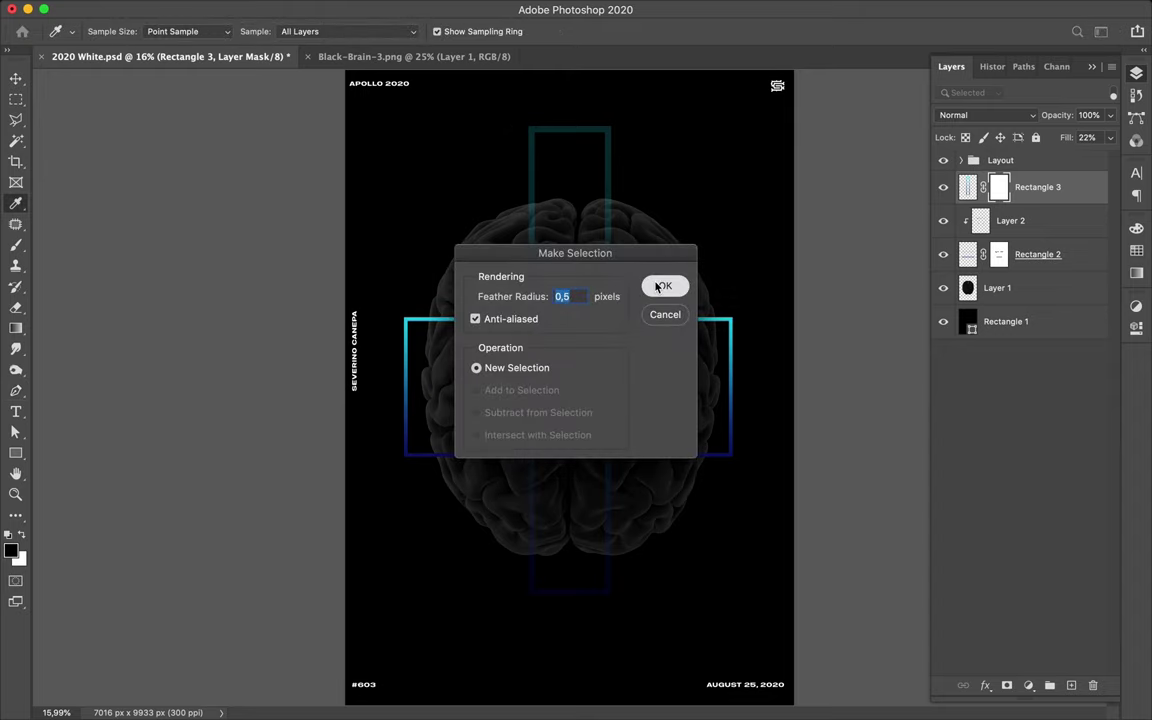
# Step: Confirm the 0.5 px feathered selection, invert it, and paint black with a 412 px soft brush
pyautogui.click(662, 287)
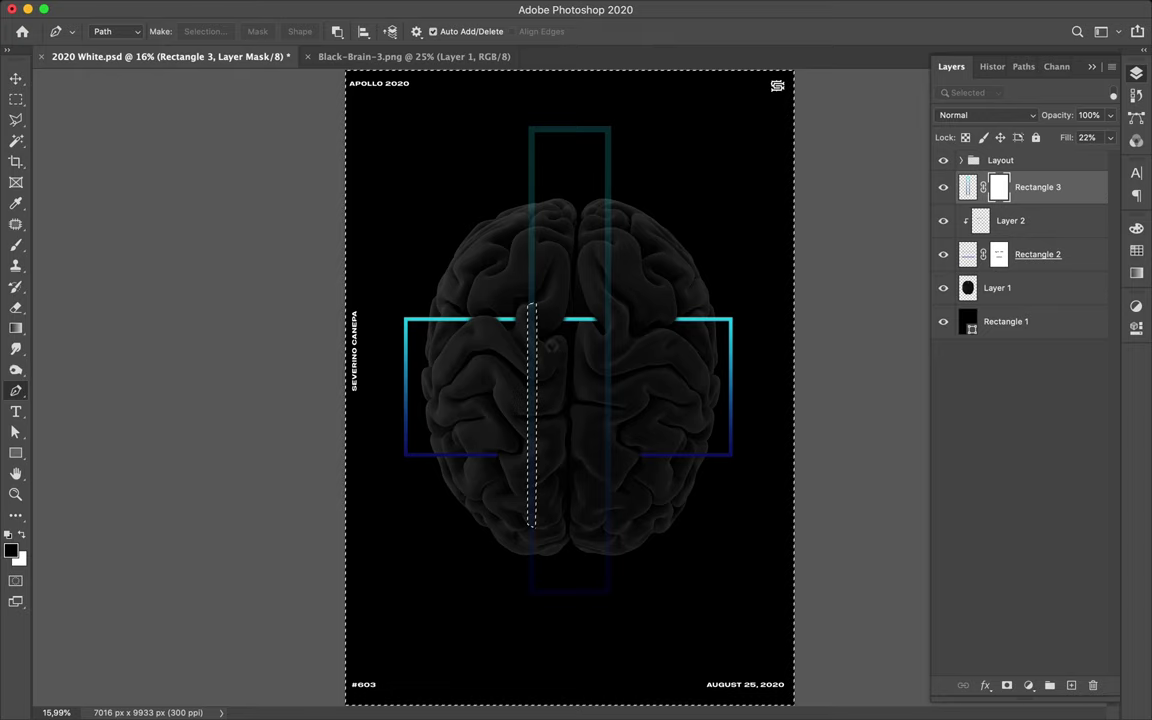
pyautogui.press('b')
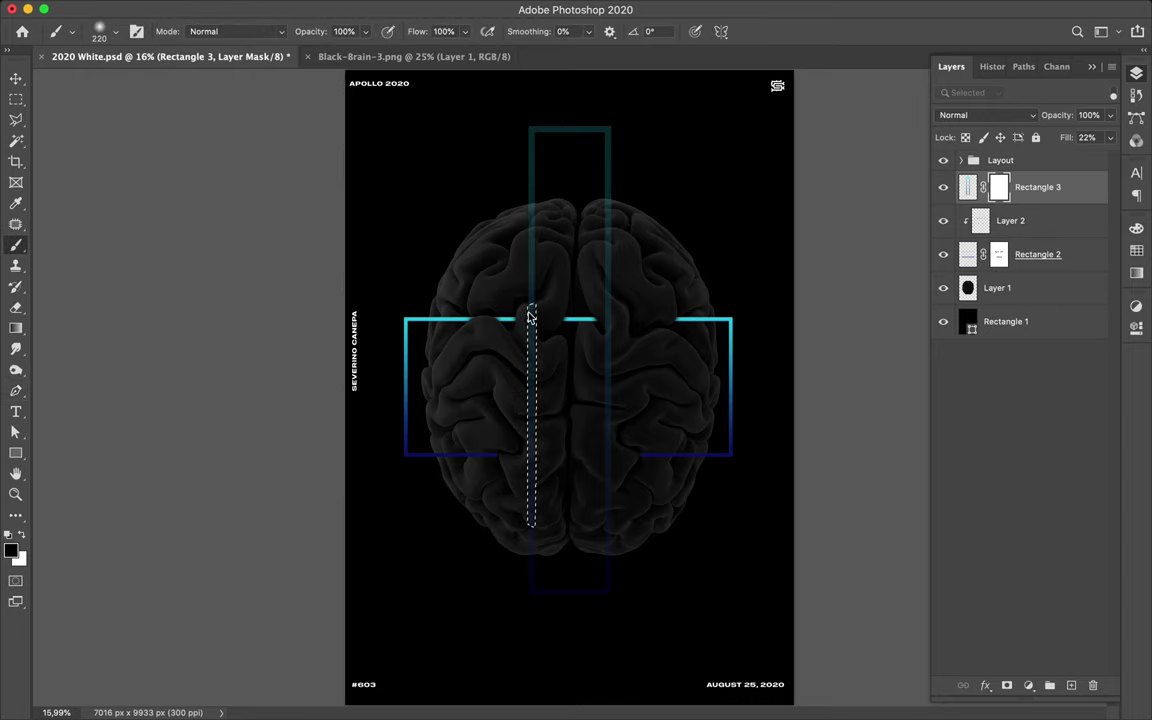
pyautogui.press('super+shift+i')
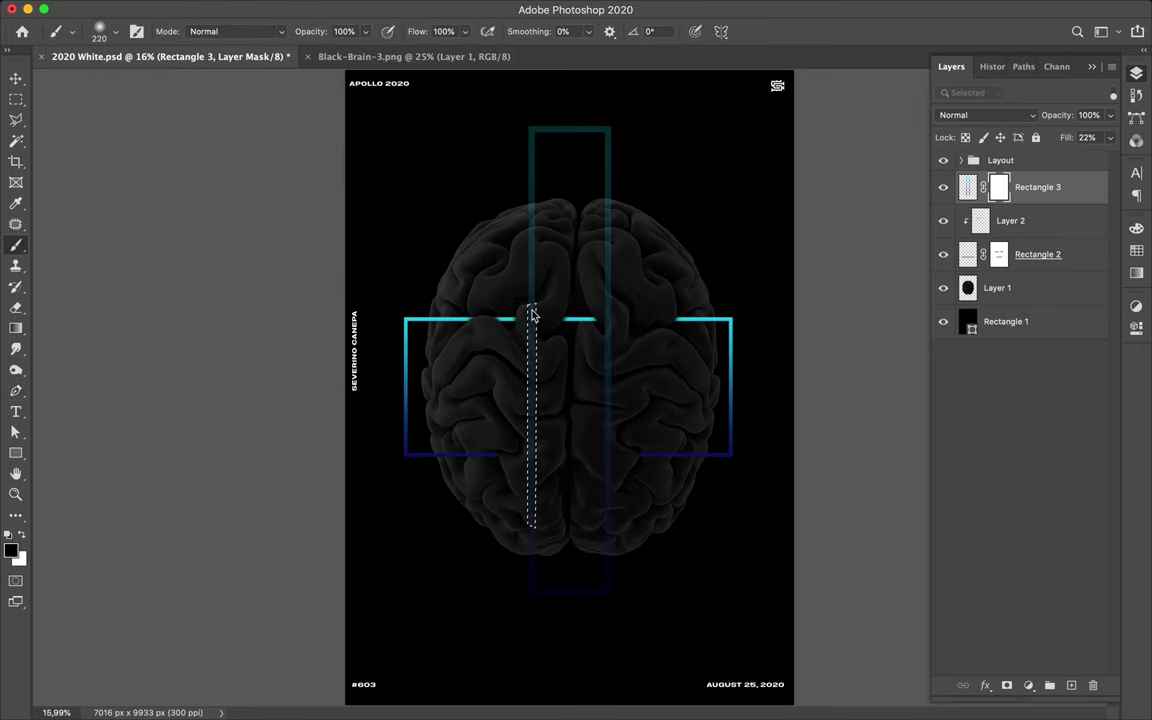
pyautogui.rightClick(531, 315)
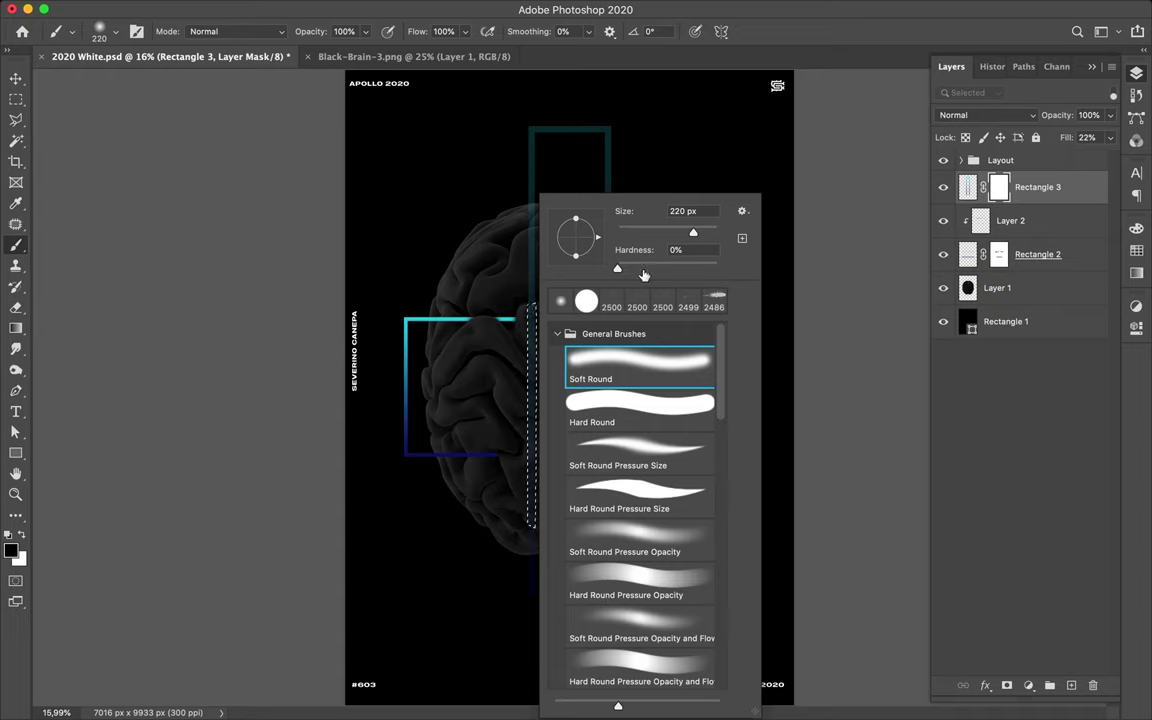
pyautogui.moveTo(693, 232); pyautogui.dragTo(705, 237)
pyautogui.moveTo(531, 303)
pyautogui.mouseDown()
pyautogui.moveTo(529, 535)
pyautogui.moveTo(529, 293)
pyautogui.moveTo(531, 535)
pyautogui.moveTo(535, 299)
pyautogui.moveTo(541, 533)
pyautogui.moveTo(530, 296)
pyautogui.mouseUp()
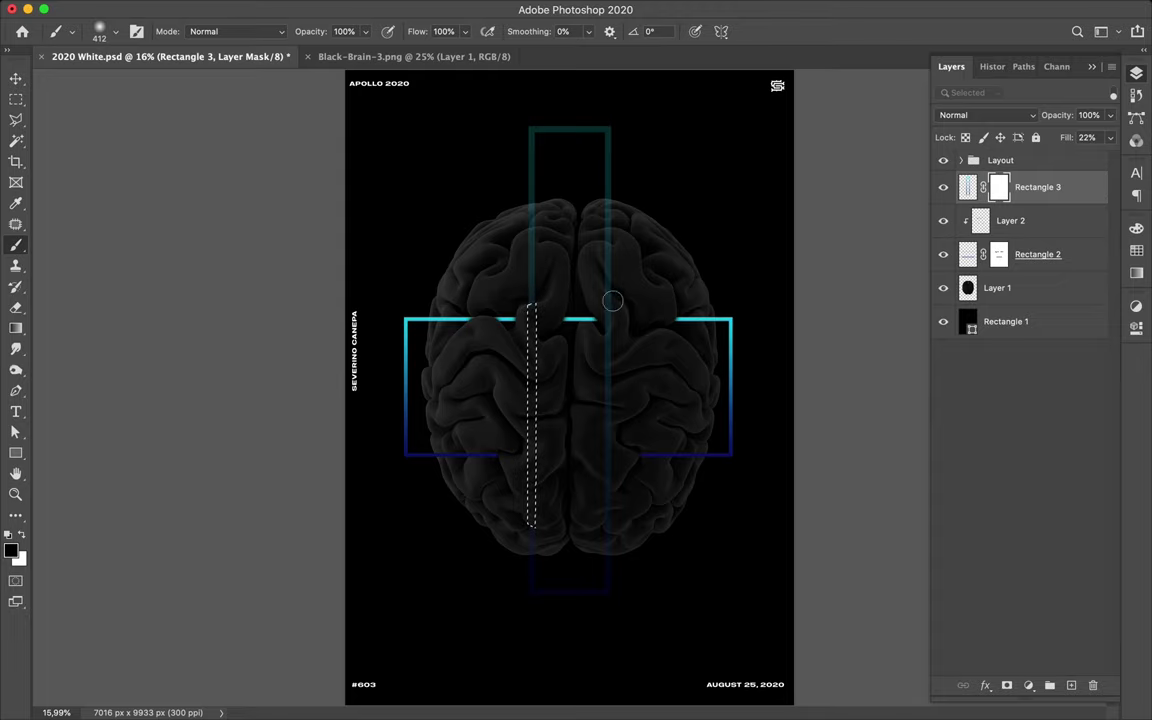
pyautogui.scroll(2, 620, 290)
# Step: Start a new Pen path where the right bar meets the fold, following the fold edge
pyautogui.scroll(8, 620, 290)
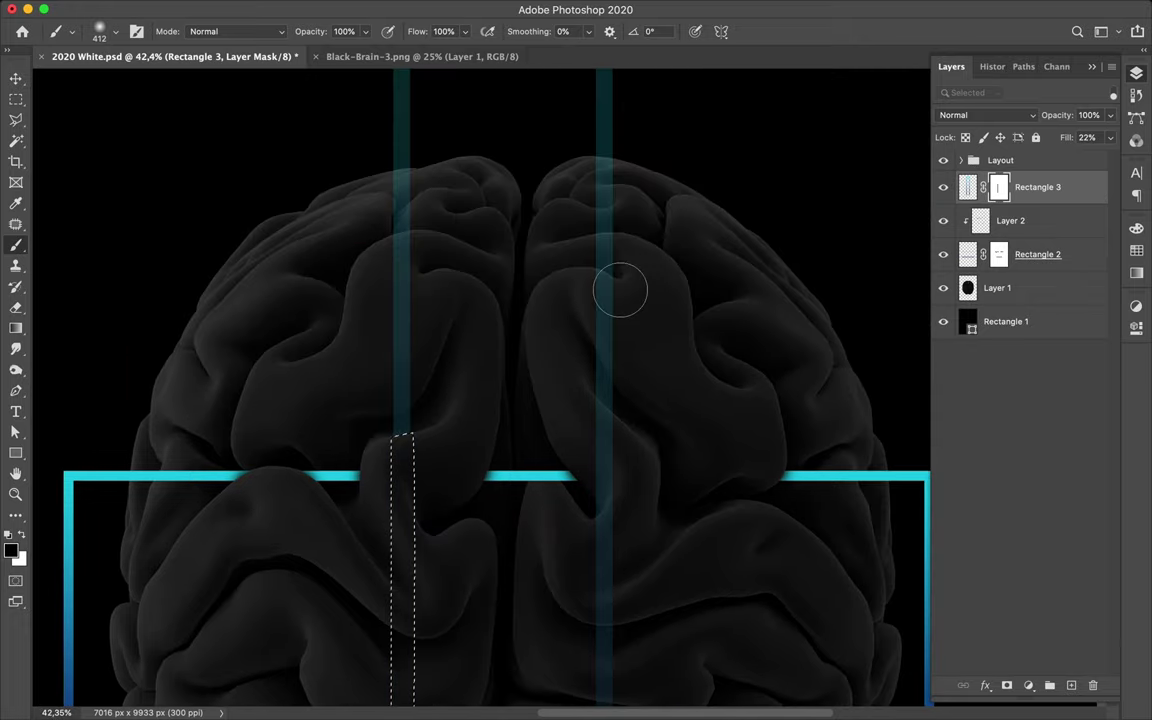
pyautogui.press('p')
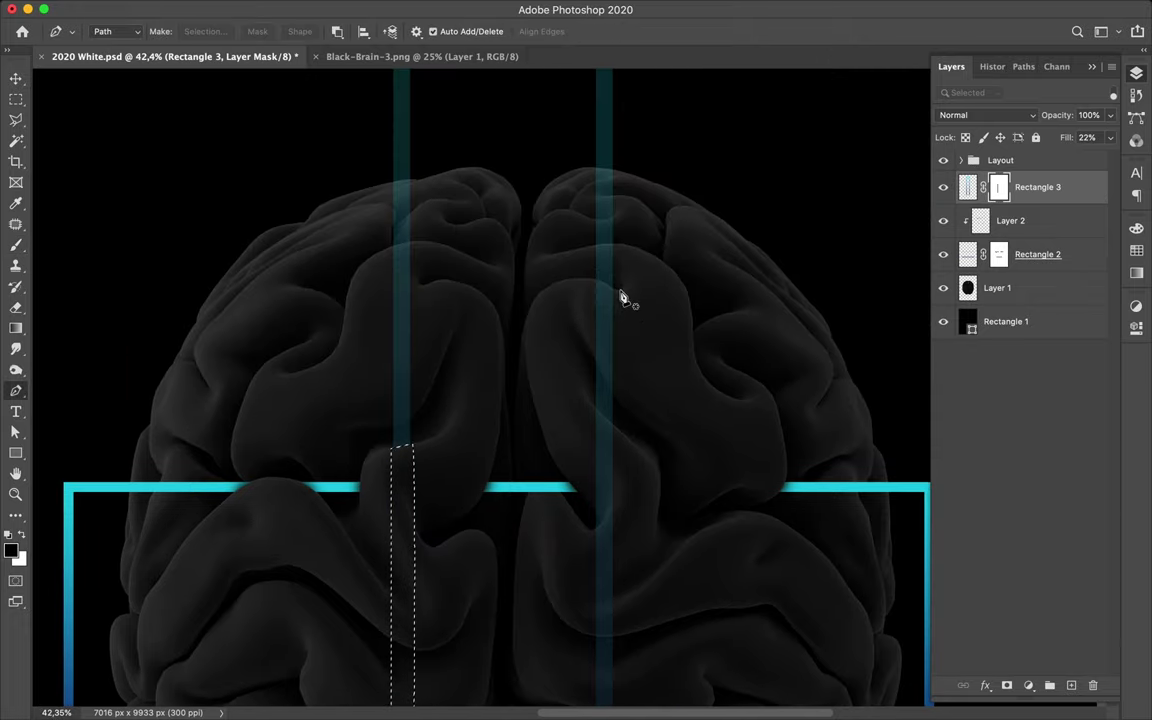
pyautogui.scroll(8, 620, 297)
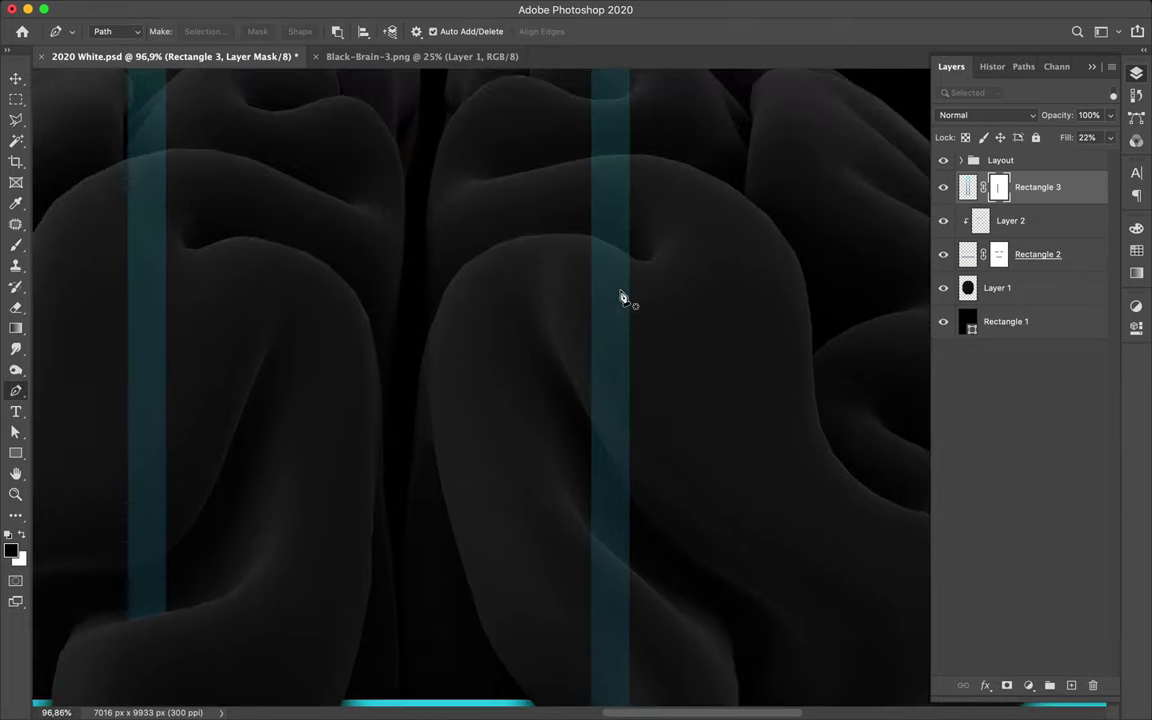
pyautogui.scroll(6, 620, 297)
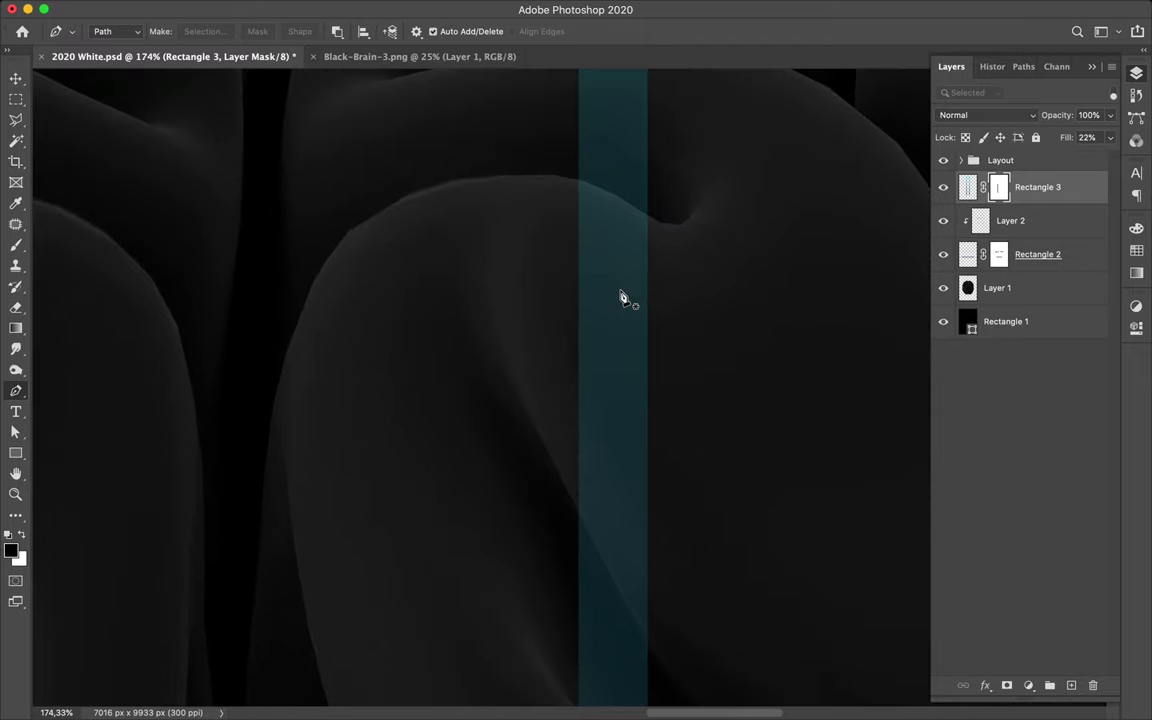
pyautogui.scroll(3, 620, 297)
pyautogui.scroll(4, 610, 355)
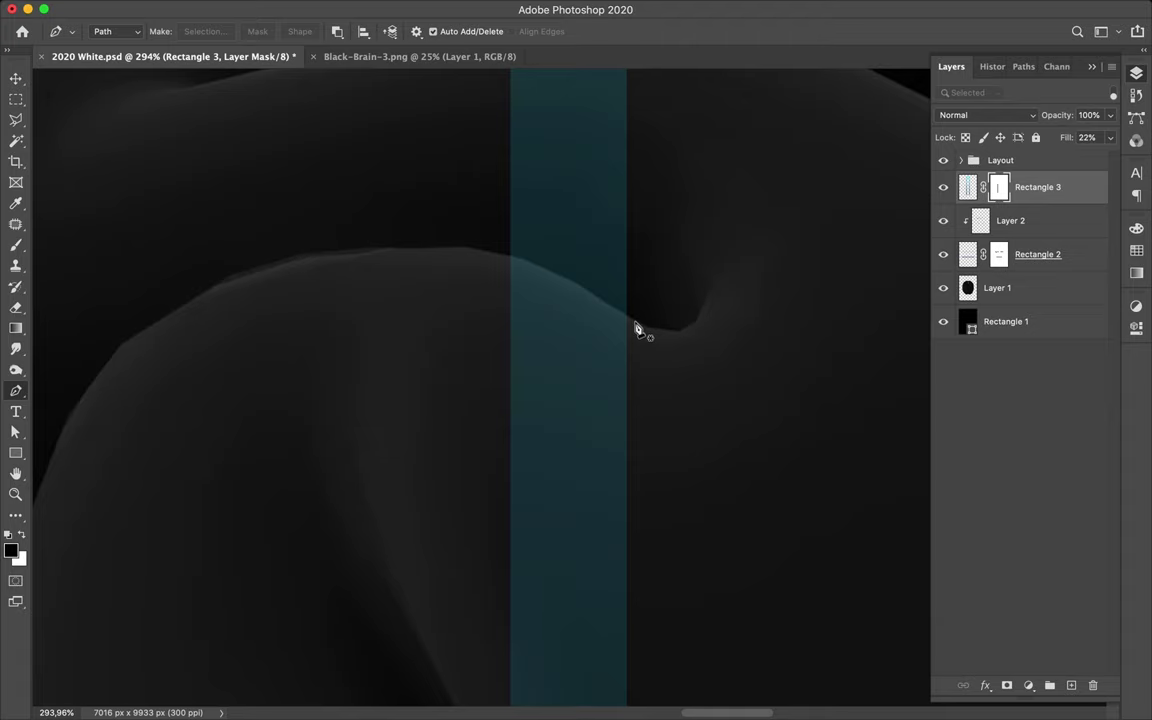
pyautogui.click(635, 322)
pyautogui.click(608, 306)
pyautogui.click(474, 251)
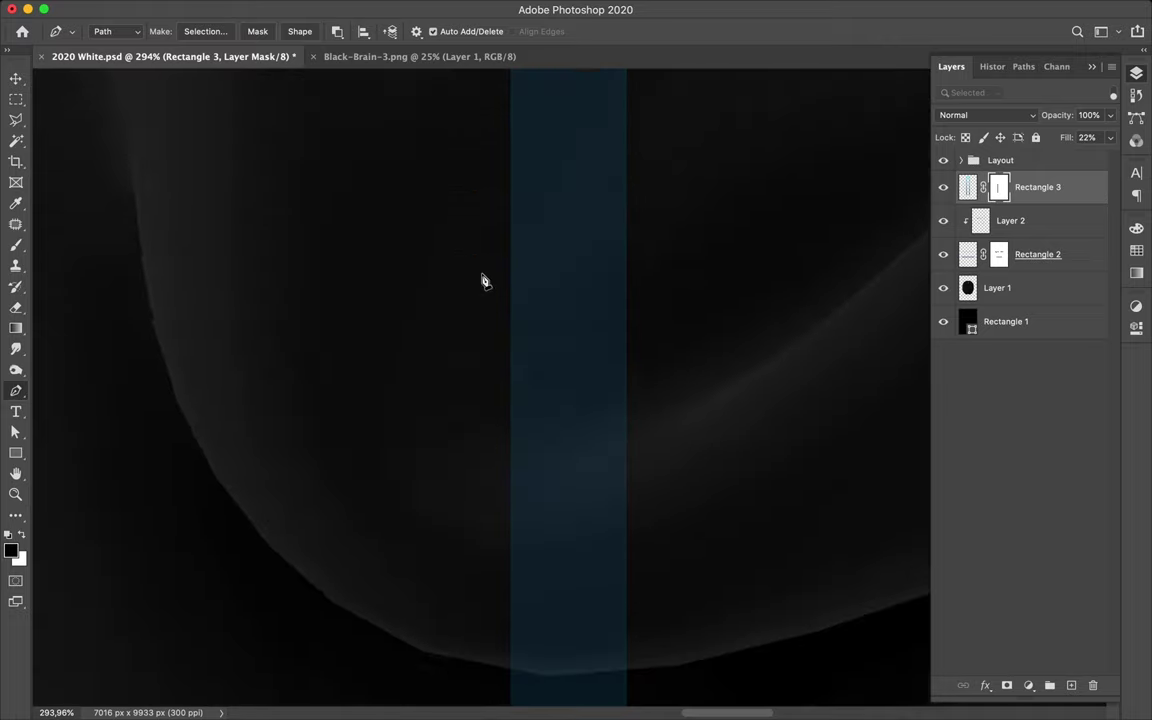
pyautogui.scroll(-3, 481, 281)
pyautogui.press('super+0')
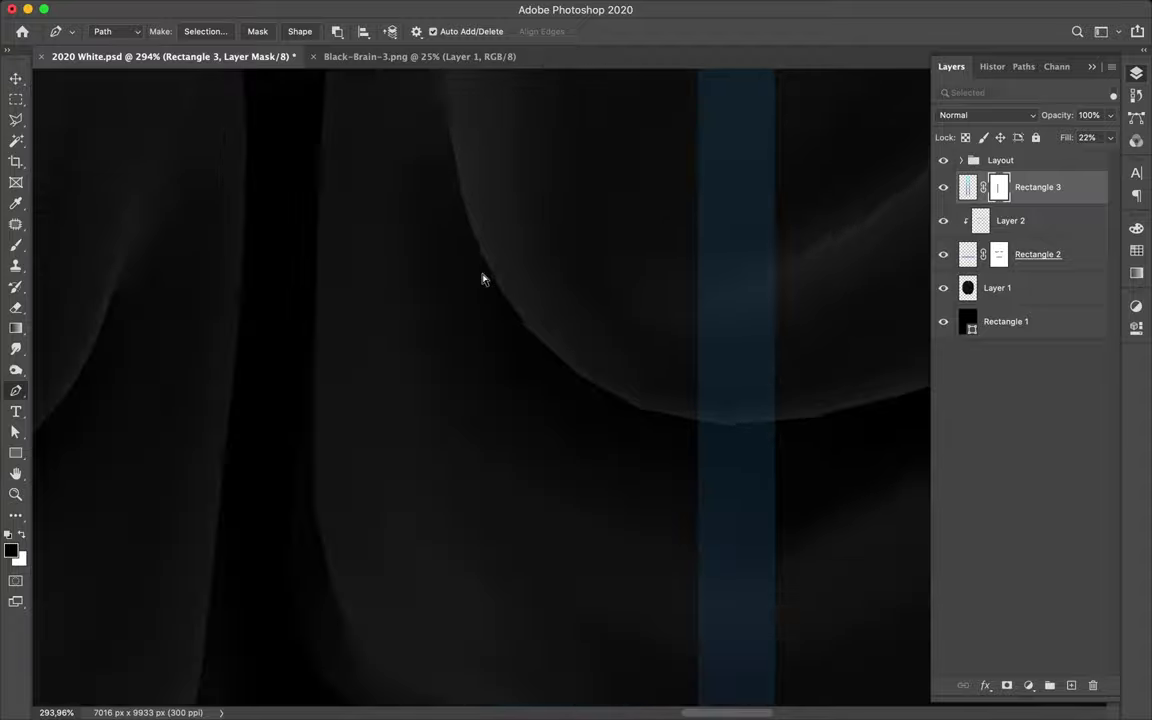
pyautogui.press('super+Return')
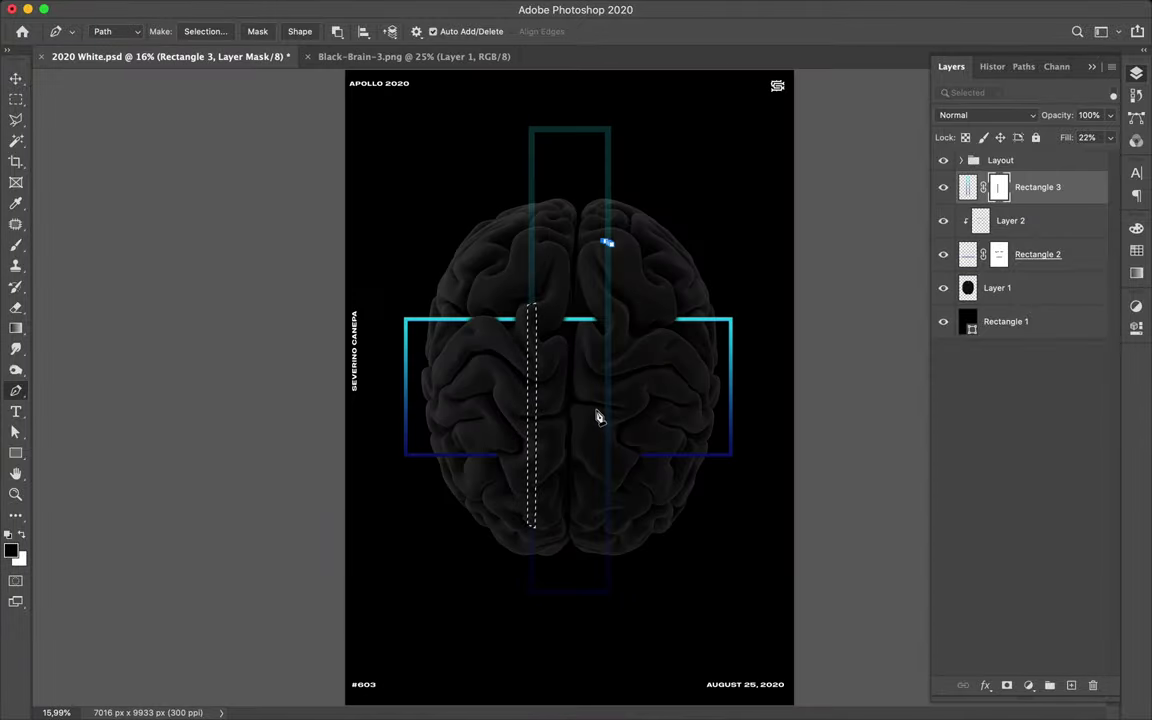
# Step: Add curved anchors along the fold across the bar and reposition the bottom anchor
pyautogui.scroll(5, 597, 417)
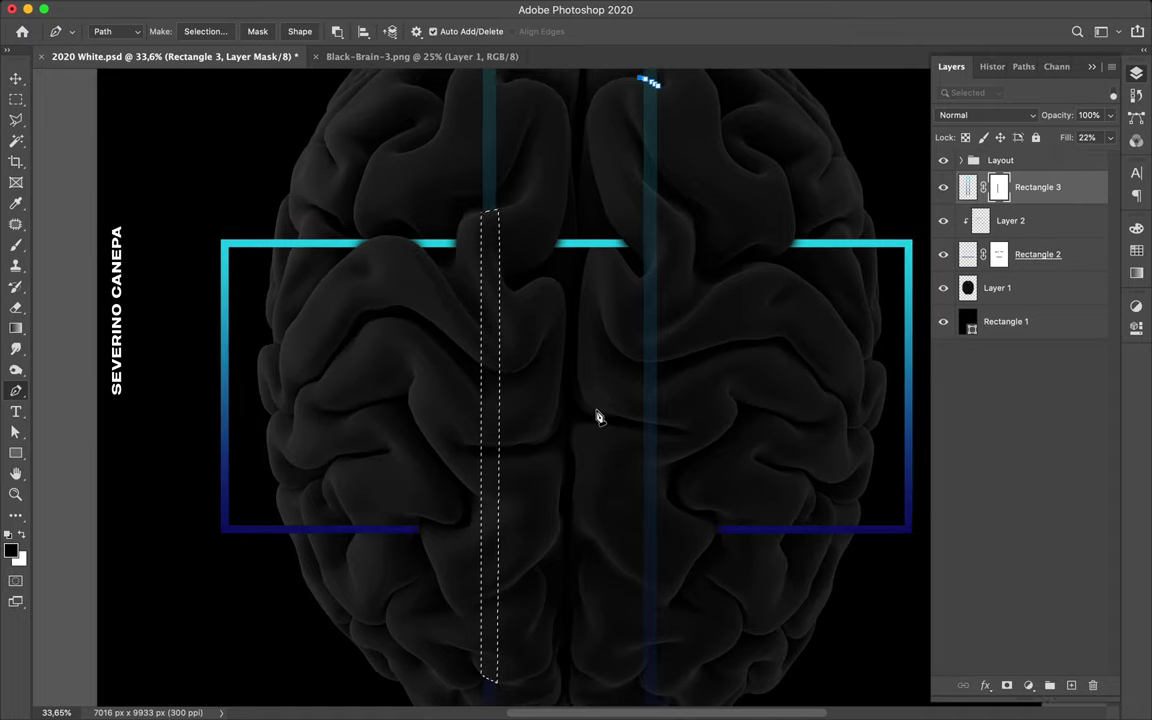
pyautogui.scroll(-5, 614, 437)
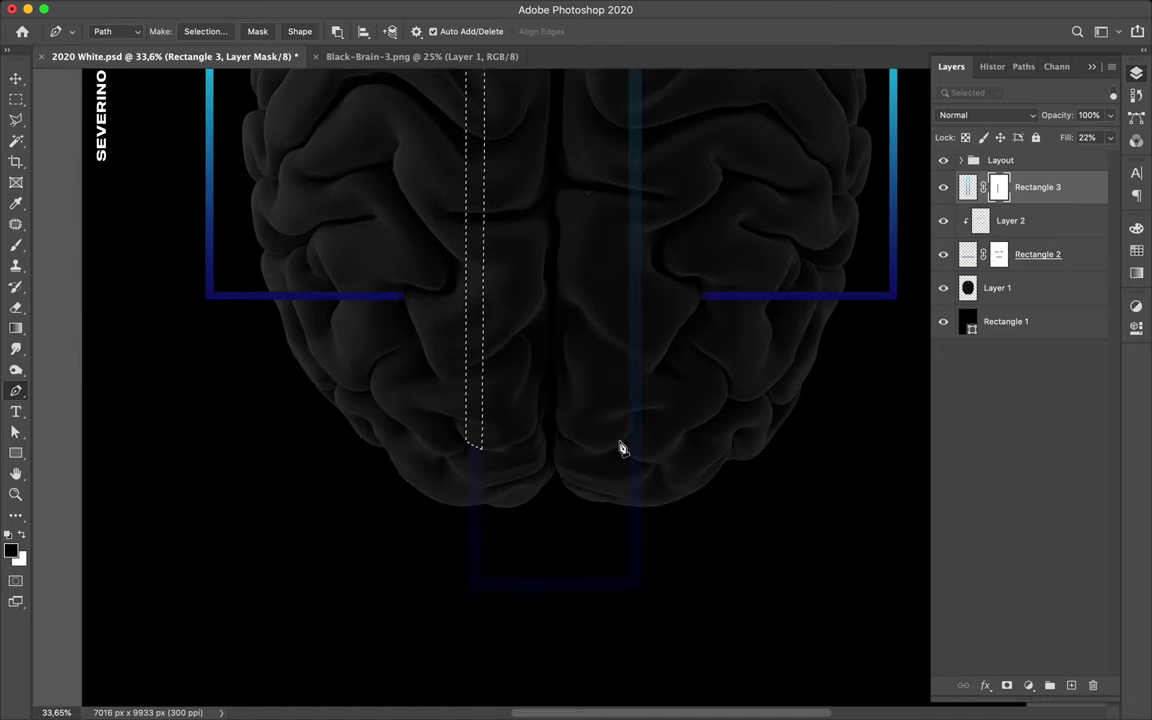
pyautogui.scroll(3, 620, 448)
pyautogui.scroll(-1, 617, 444)
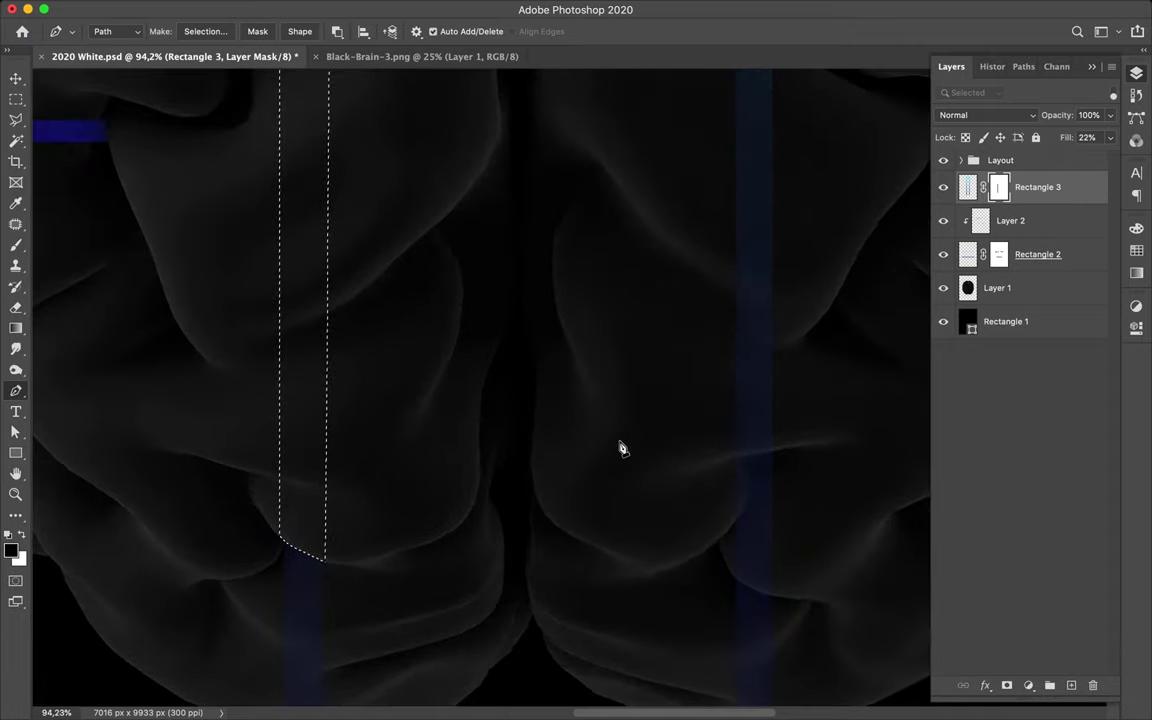
pyautogui.hscroll(5, 617, 444)
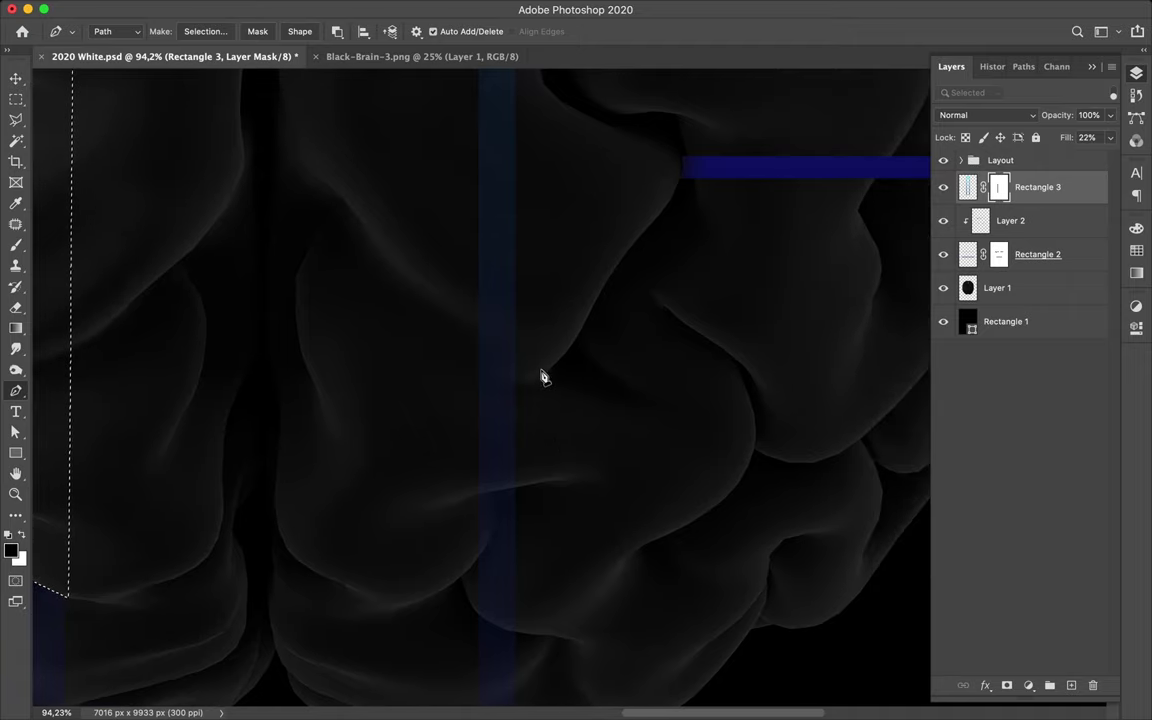
pyautogui.scroll(2, 541, 376)
pyautogui.scroll(2, 541, 376)
pyautogui.scroll(2, 541, 376)
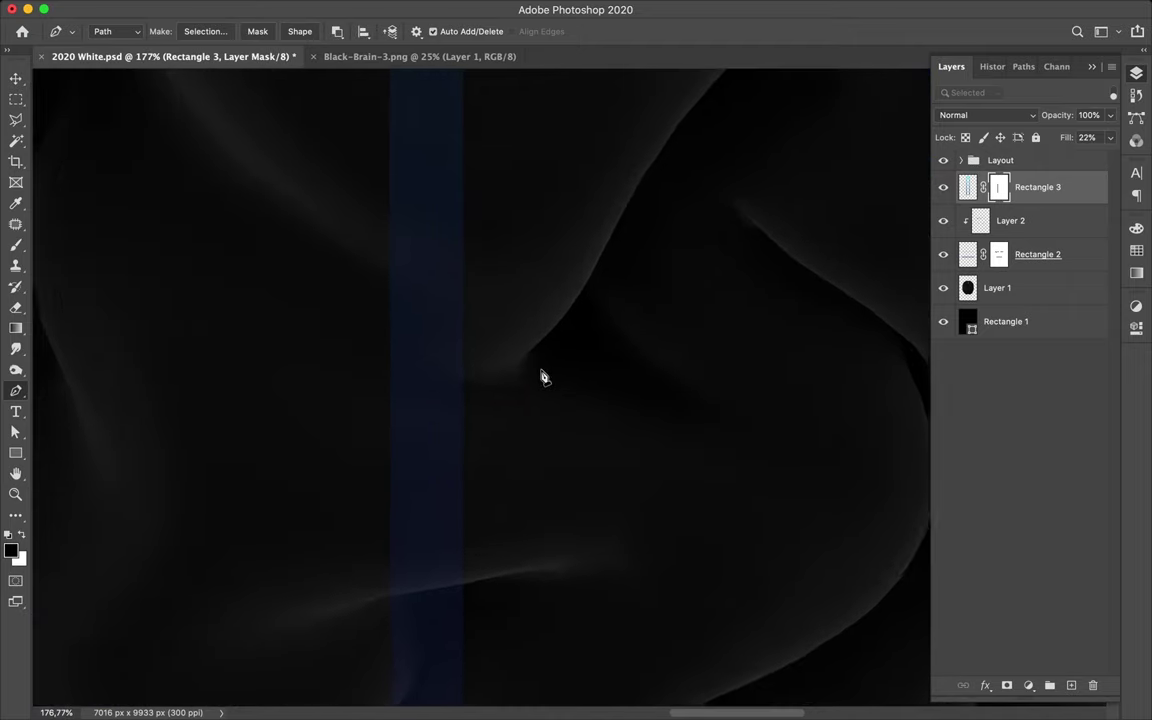
pyautogui.scroll(-3, 541, 376)
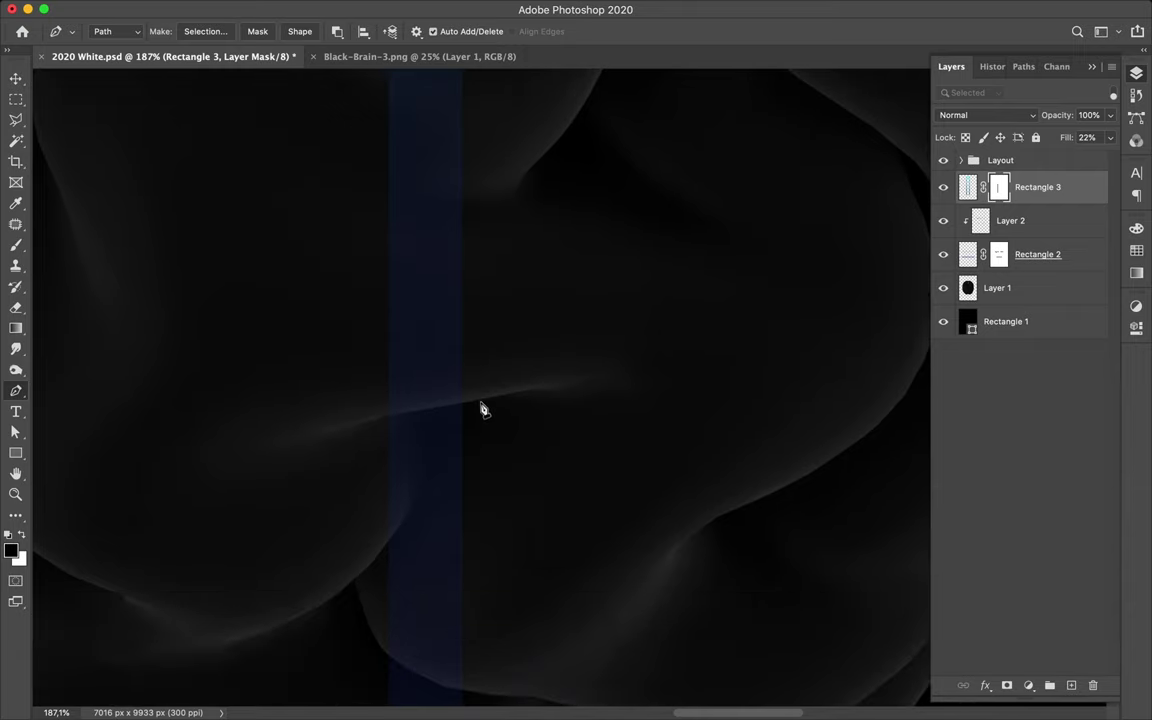
pyautogui.click(479, 403)
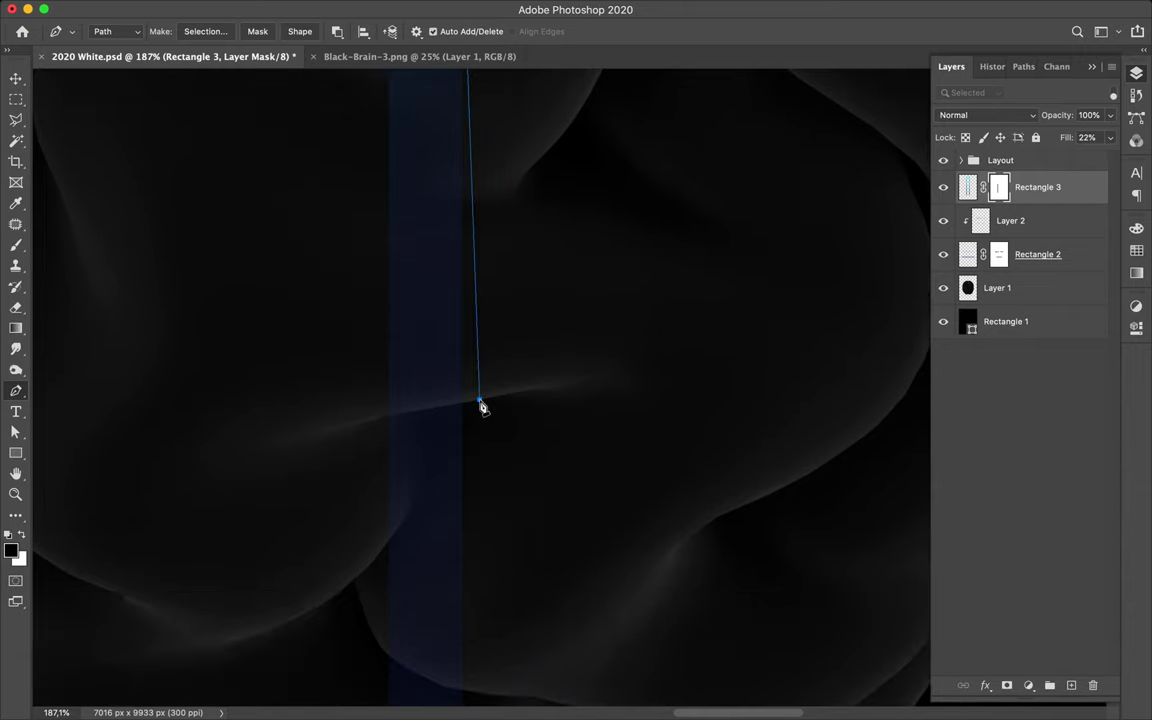
pyautogui.click(379, 420)
pyautogui.moveTo(376, 420); pyautogui.dragTo(374, 424)
pyautogui.press('super+0')
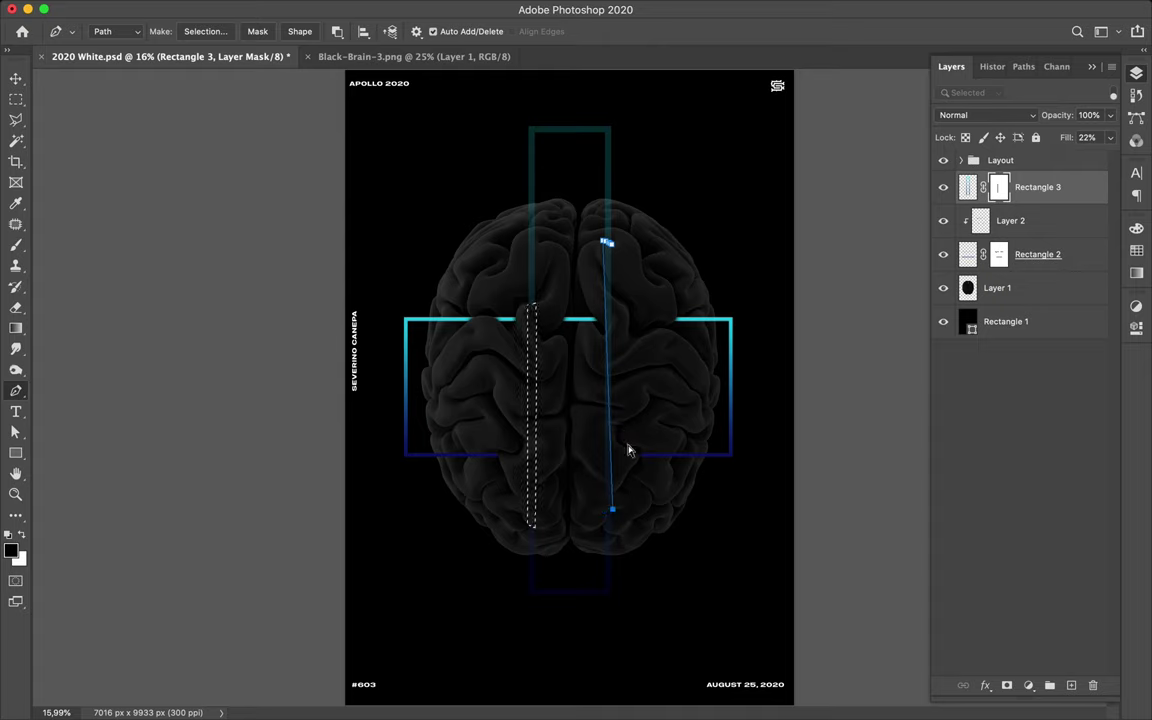
pyautogui.click(605, 511)
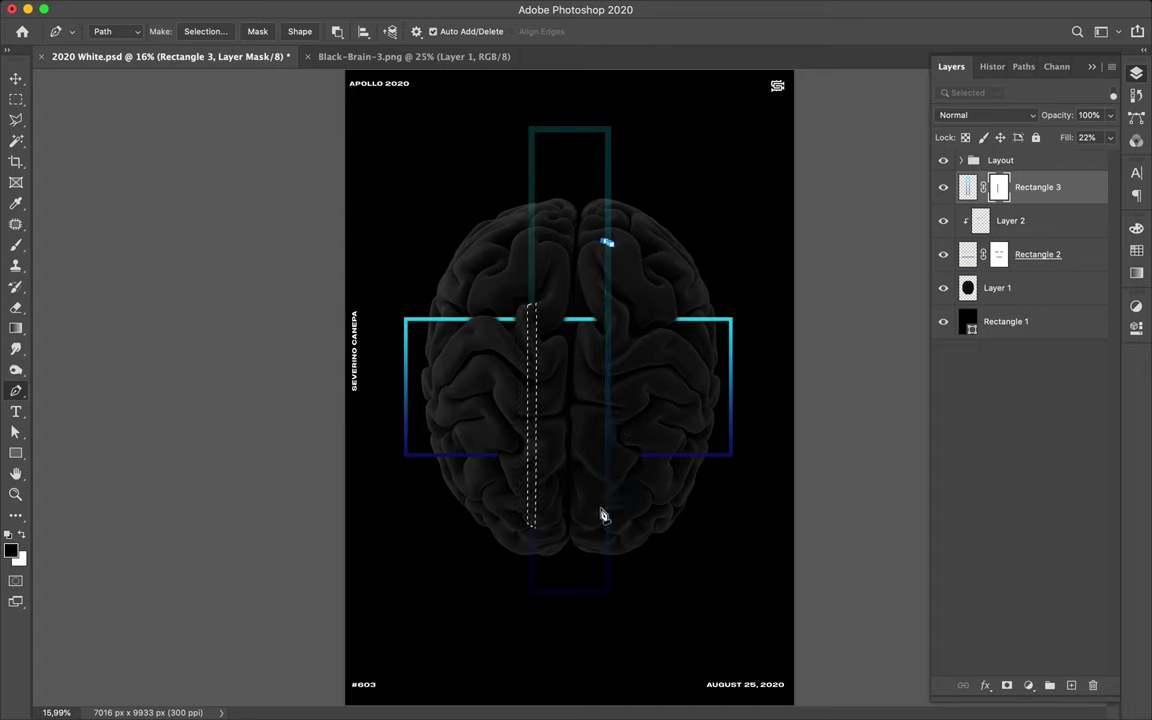
pyautogui.click(602, 512)
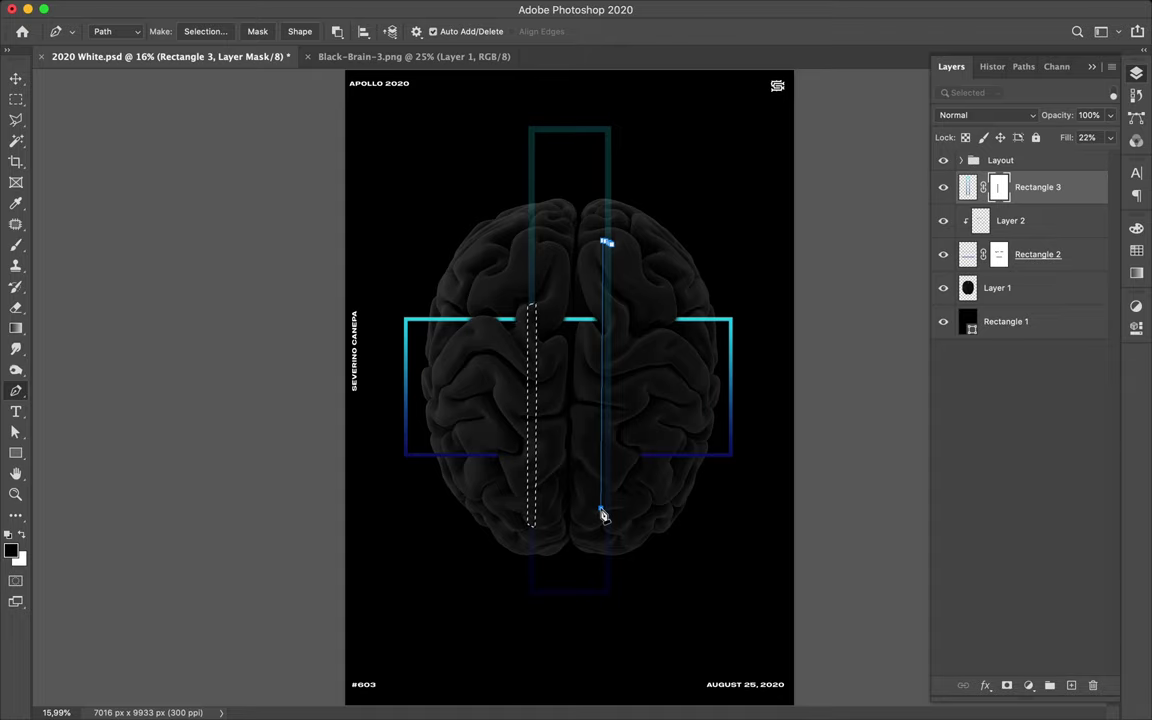
# Step: Finish the outline along the fold's lower edge, close it, and make a 0.5 px feathered selection
pyautogui.scroll(5, 603, 515)
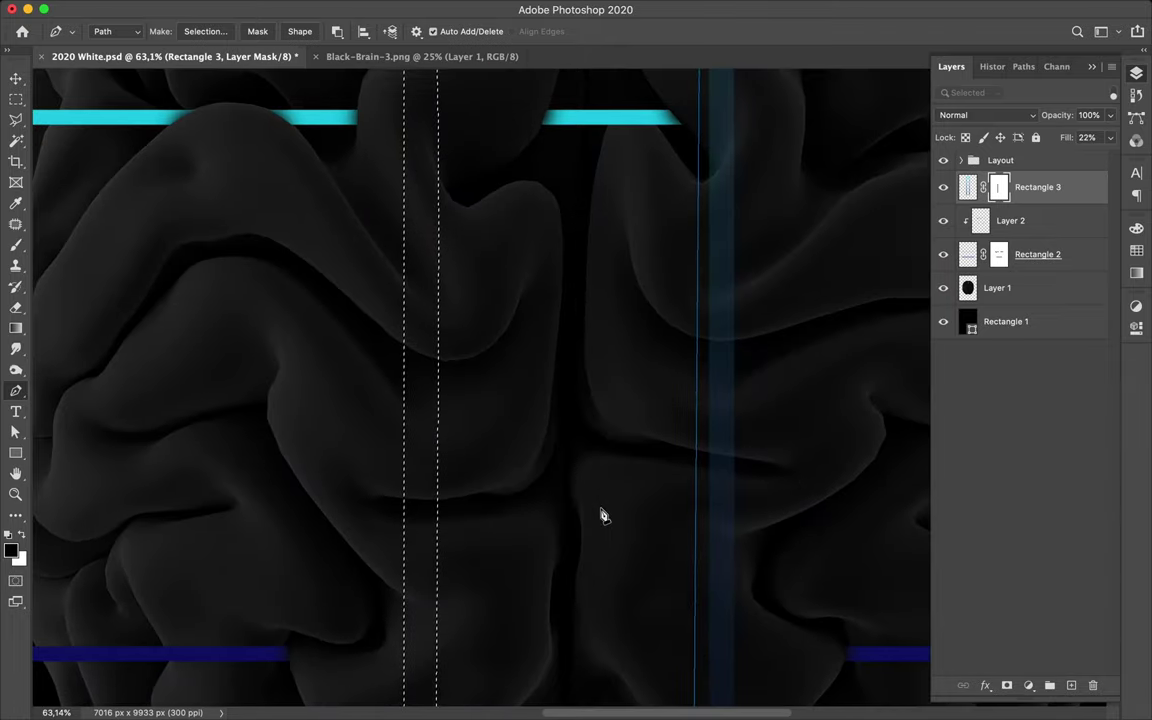
pyautogui.scroll(-3, 603, 515)
pyautogui.scroll(-2, 603, 515)
pyautogui.scroll(3, 603, 515)
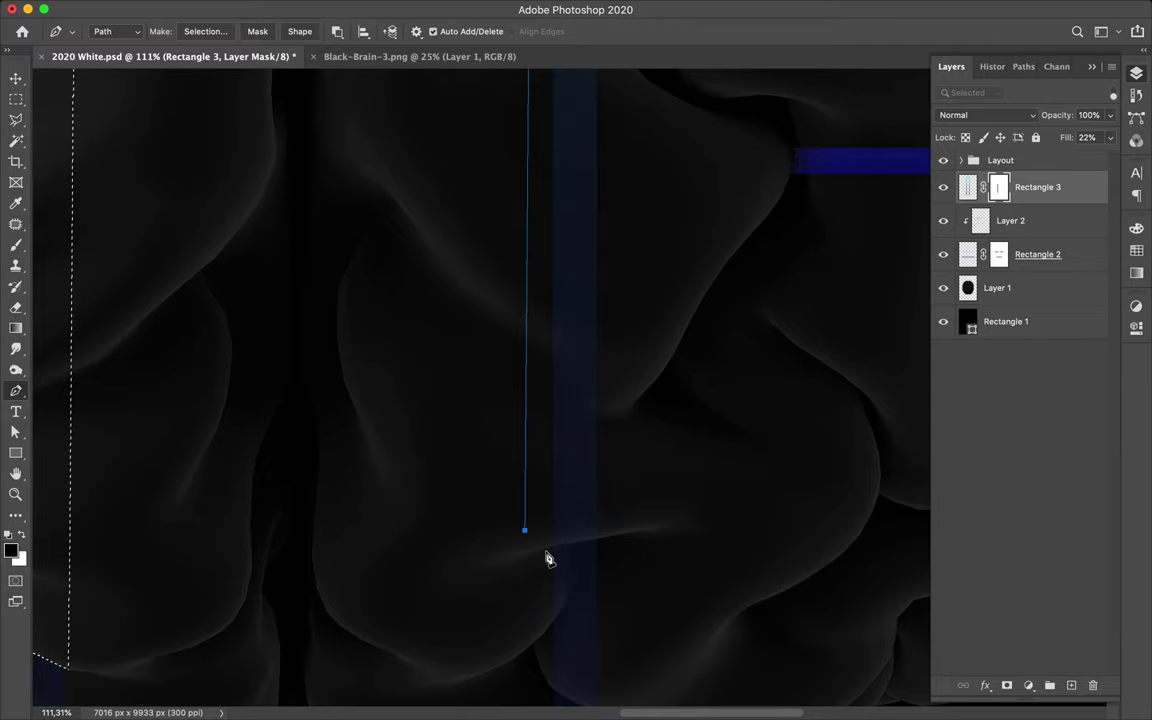
pyautogui.scroll(5, 548, 559)
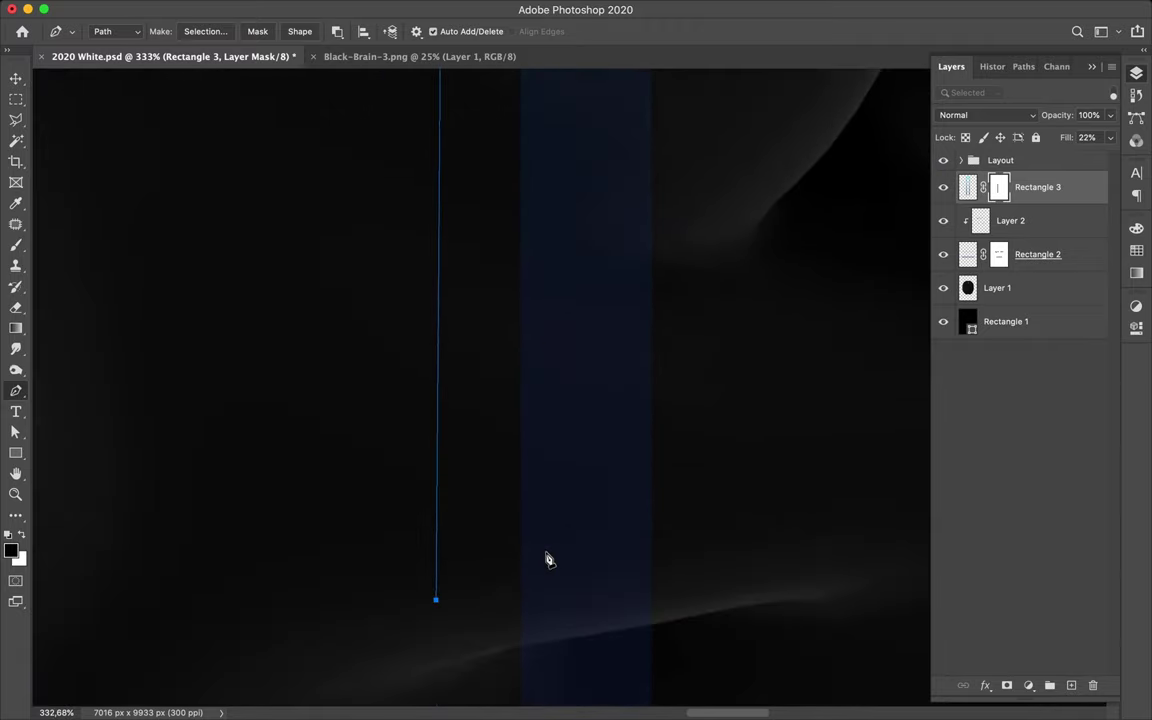
pyautogui.click(505, 652)
pyautogui.click(668, 623)
pyautogui.moveTo(670, 626); pyautogui.dragTo(680, 621)
pyautogui.scroll(5, 763, 541)
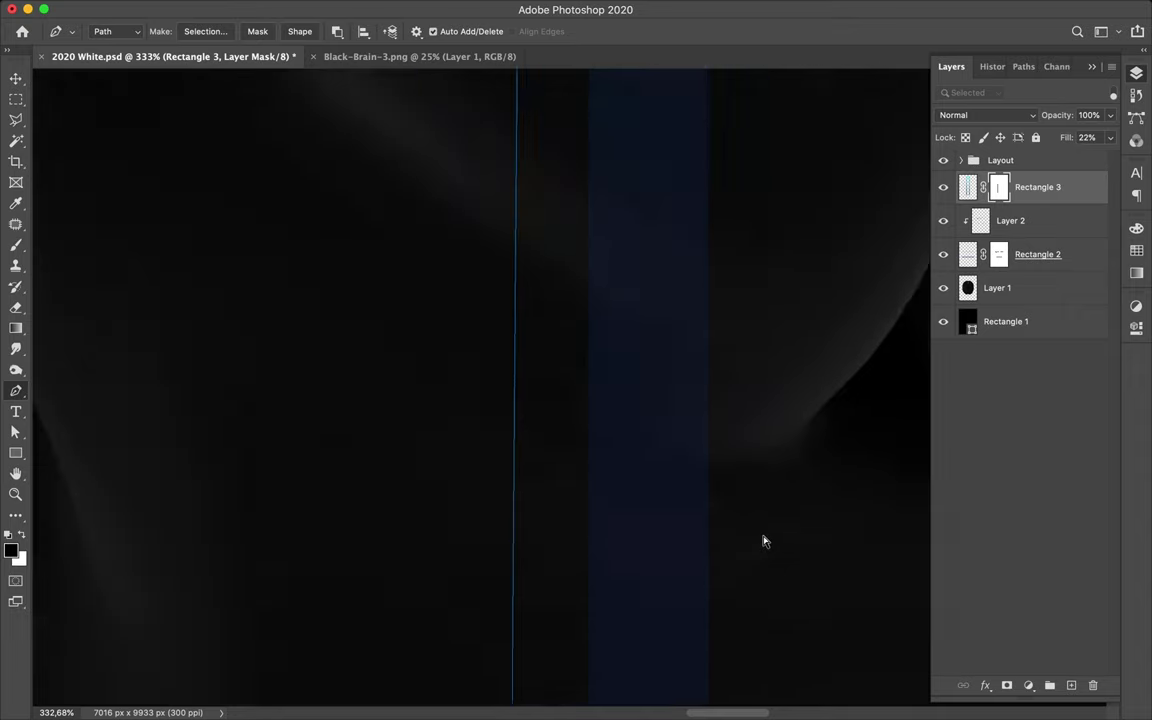
pyautogui.press('super+0')
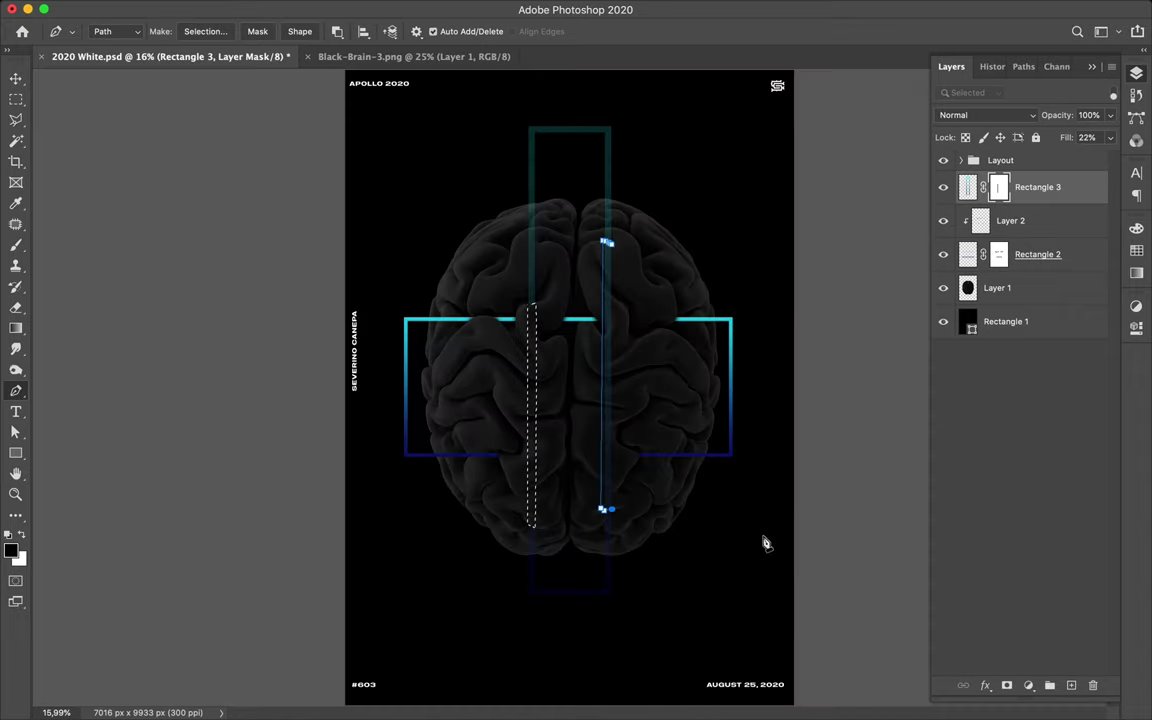
pyautogui.click(609, 246)
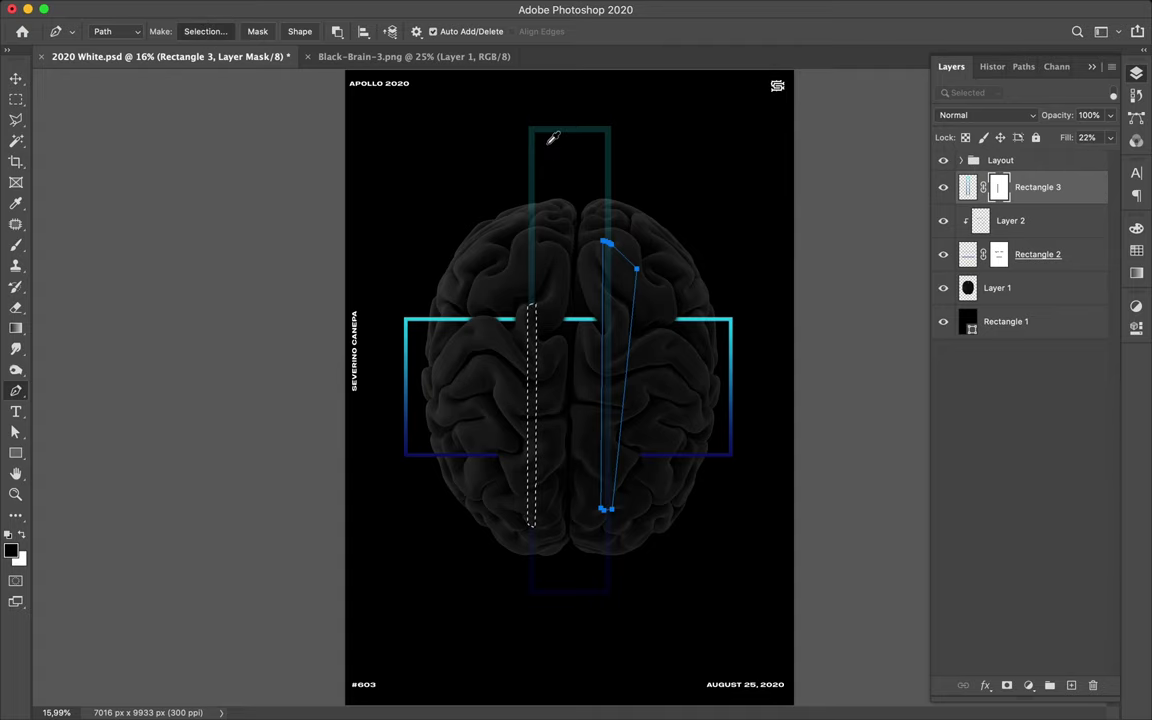
pyautogui.press('super+Return')
pyautogui.click(665, 287)
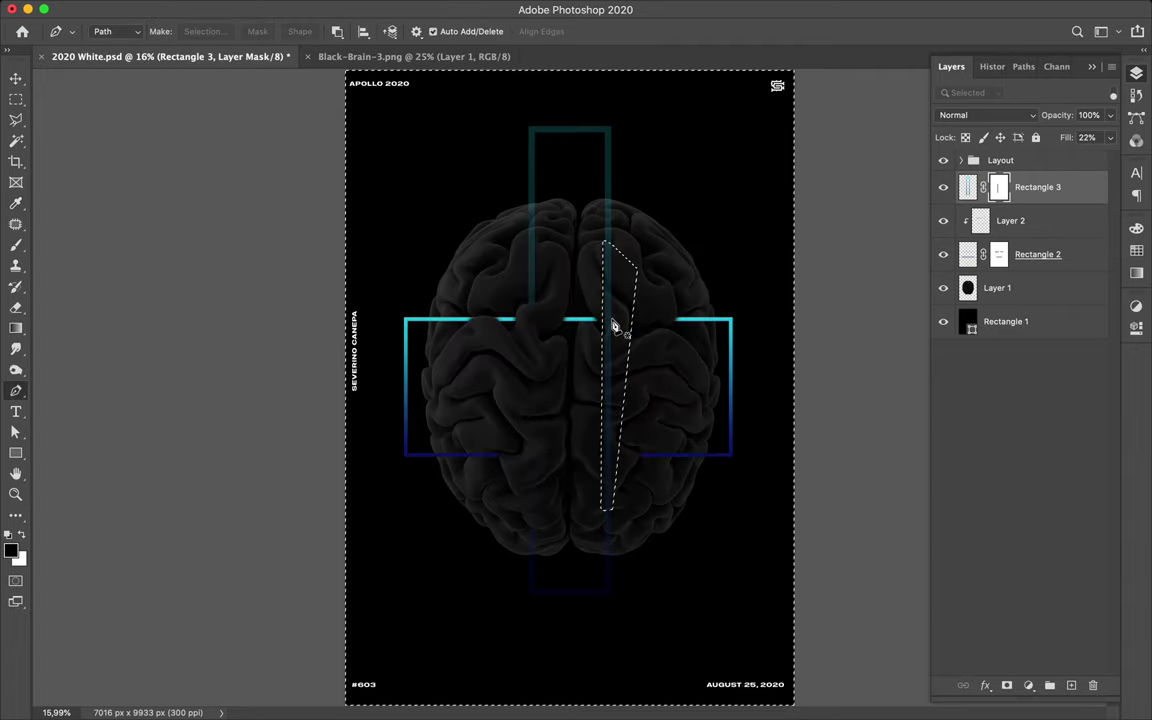
# Step: Paint out the right bar on Rectangle 3's mask, restore fill to 100%, and deselect
pyautogui.press('b')
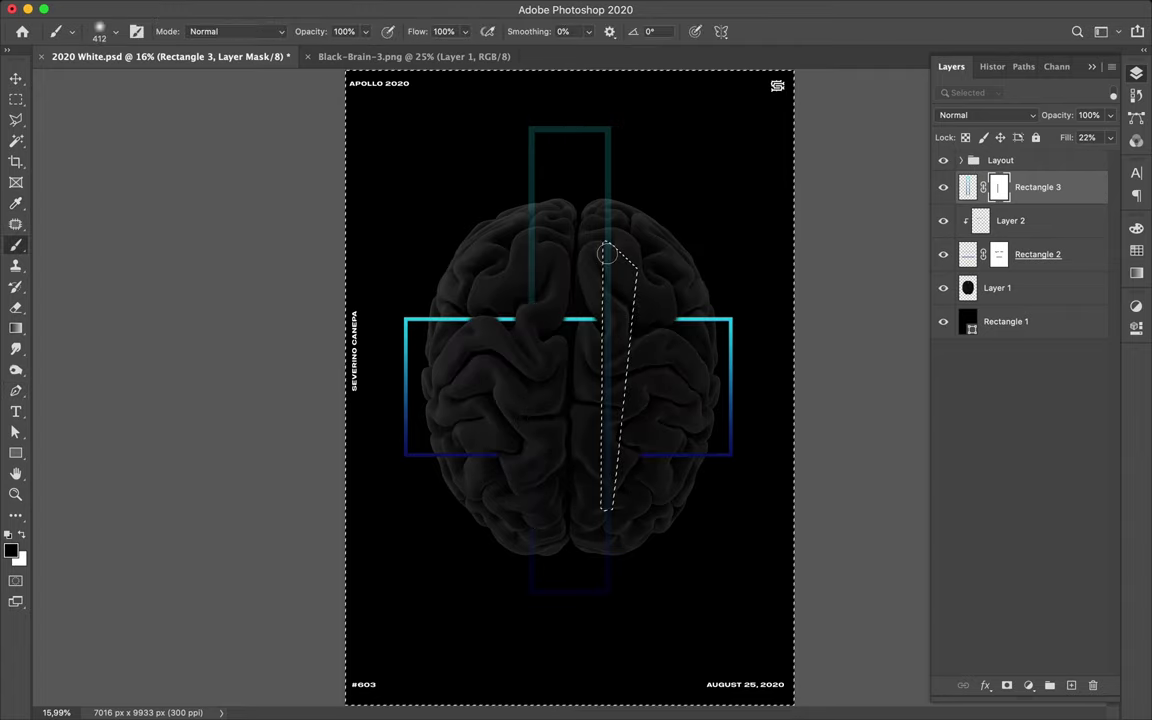
pyautogui.moveTo(607, 270)
pyautogui.mouseDown()
pyautogui.moveTo(605, 518)
pyautogui.moveTo(607, 245)
pyautogui.moveTo(605, 512)
pyautogui.mouseUp()
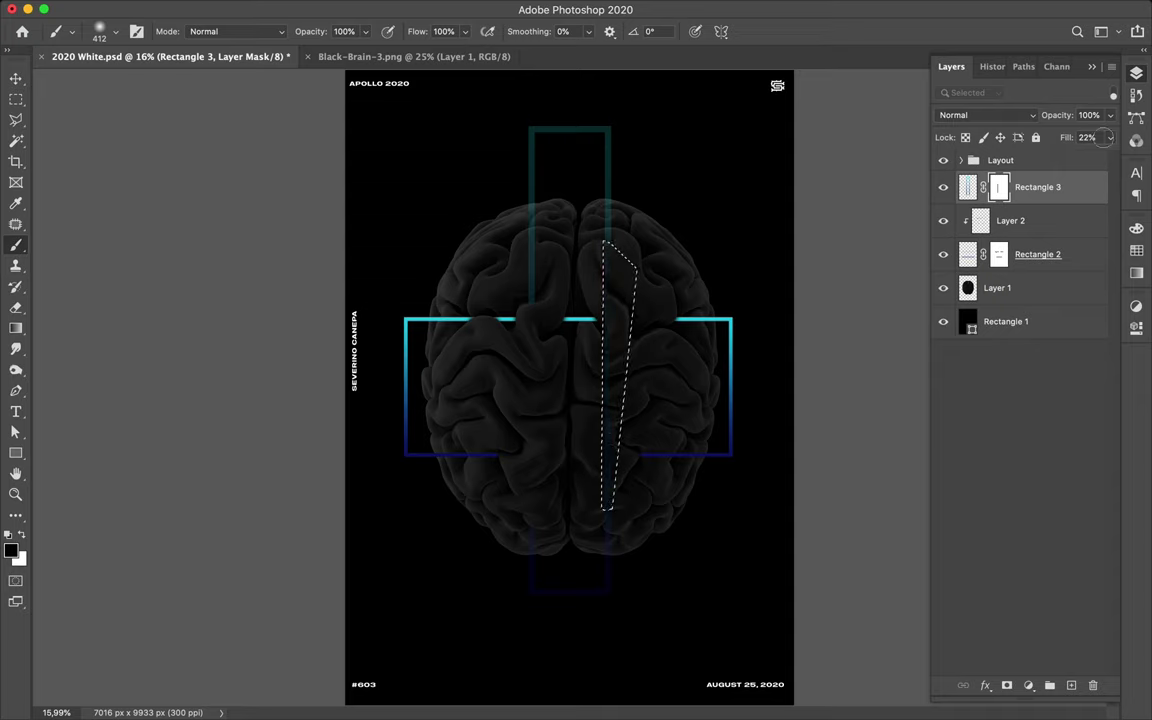
pyautogui.click(1110, 138)
pyautogui.moveTo(1052, 160); pyautogui.dragTo(1150, 157)
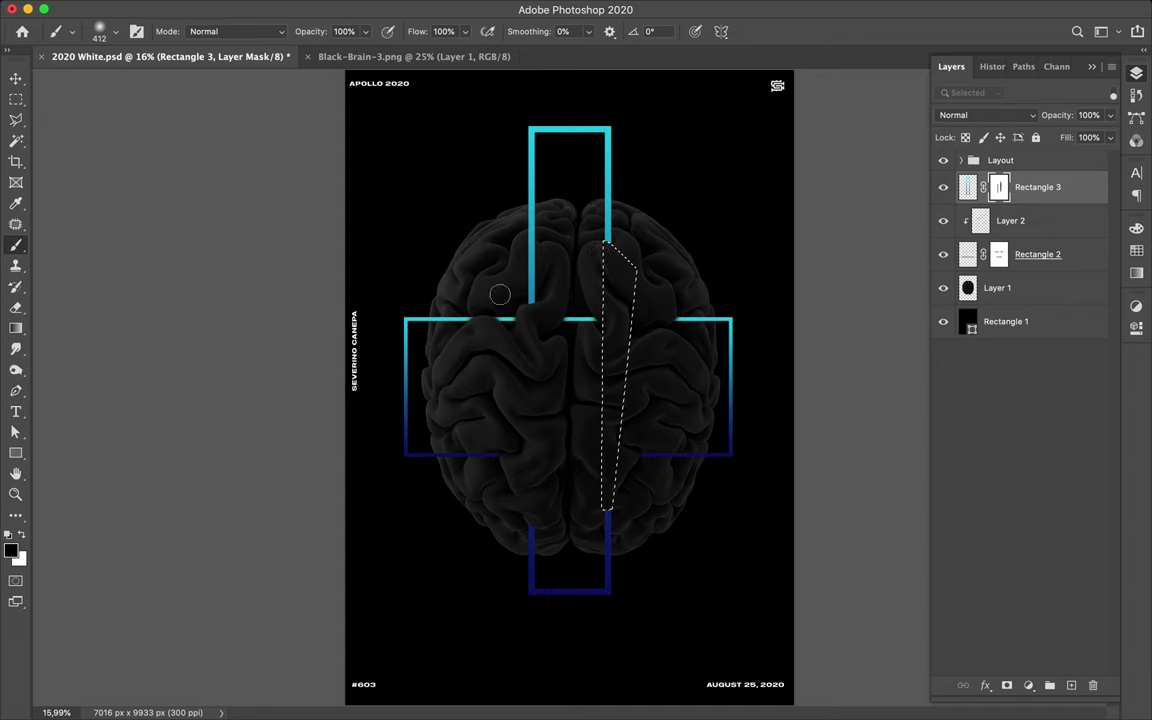
pyautogui.press('m')
pyautogui.press('super+d')
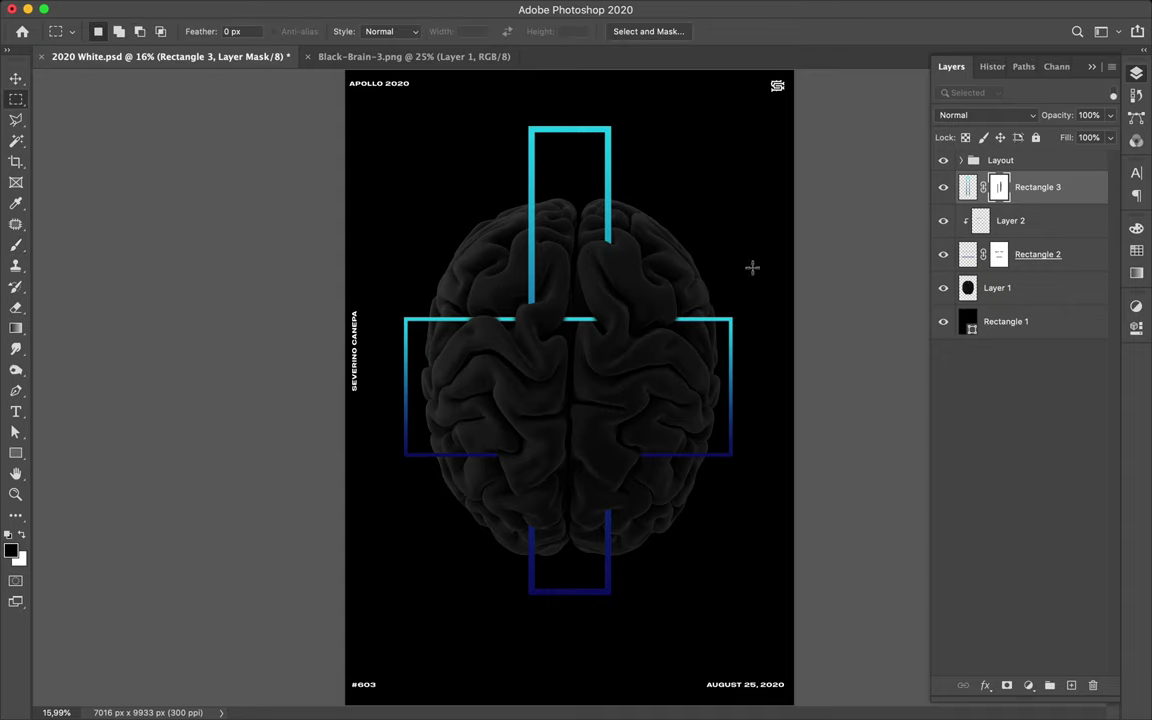
# Step: Add a new Layer 3 above Rectangle 3 and paint a black dot at the bar's lower end
pyautogui.click(1071, 686)
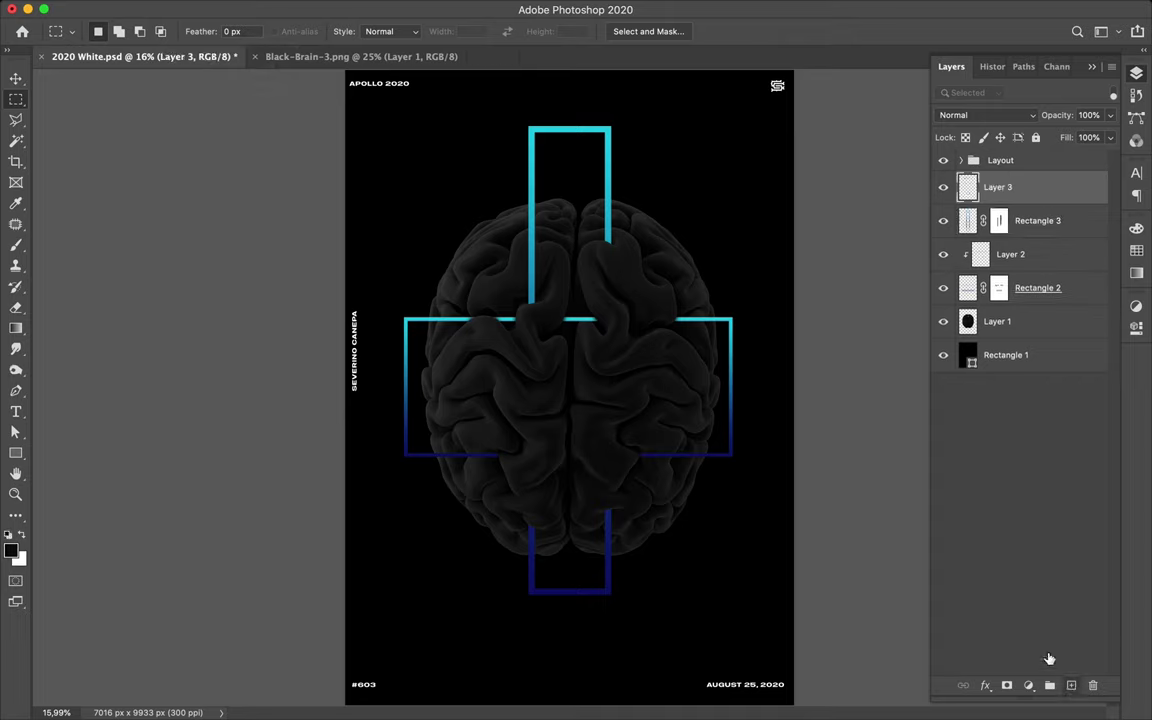
pyautogui.press('b')
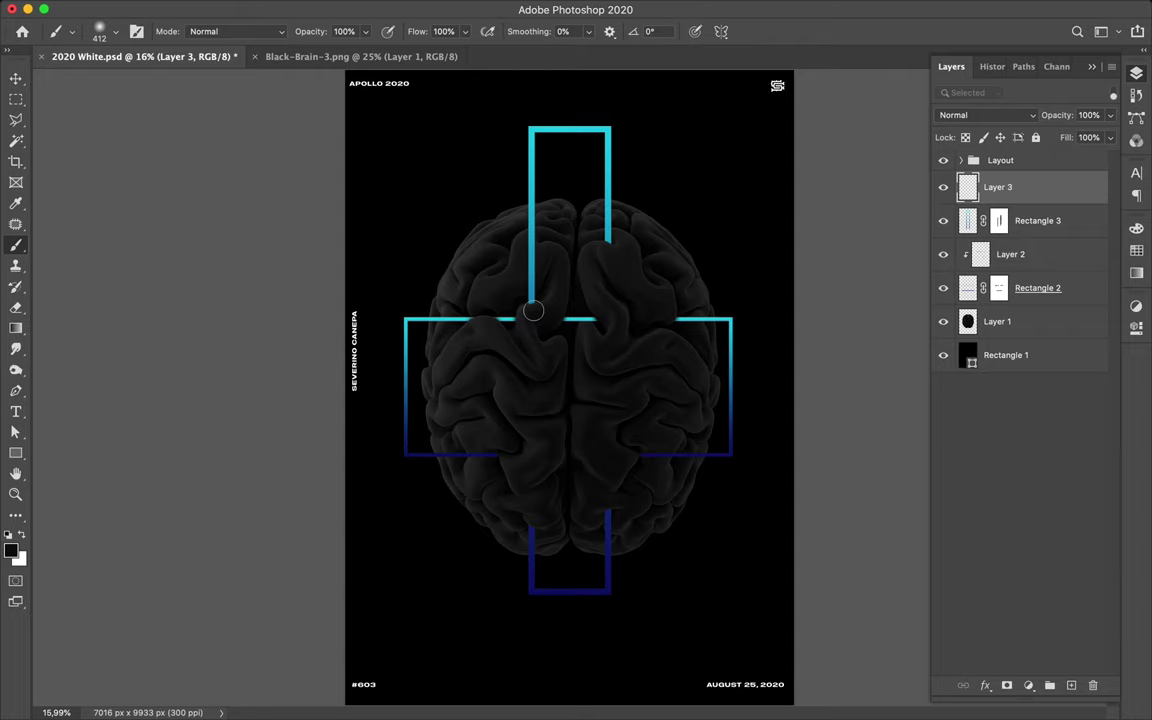
pyautogui.scroll(2, 533, 311)
pyautogui.scroll(2, 533, 311)
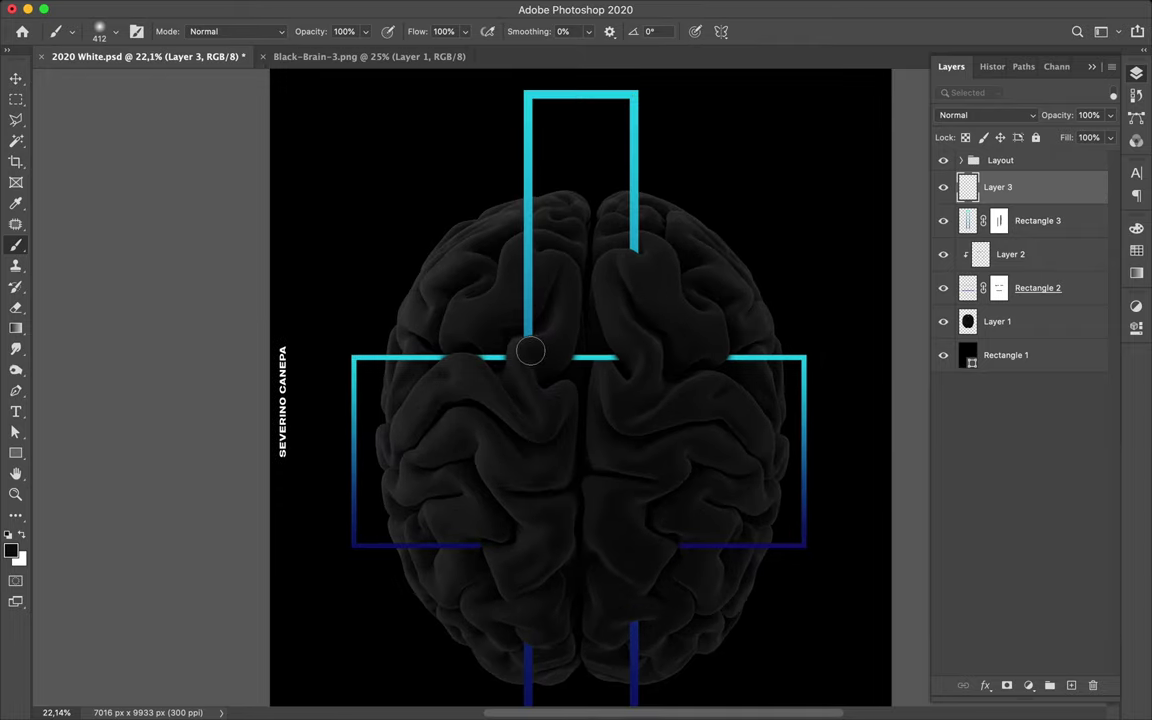
pyautogui.scroll(3, 530, 351)
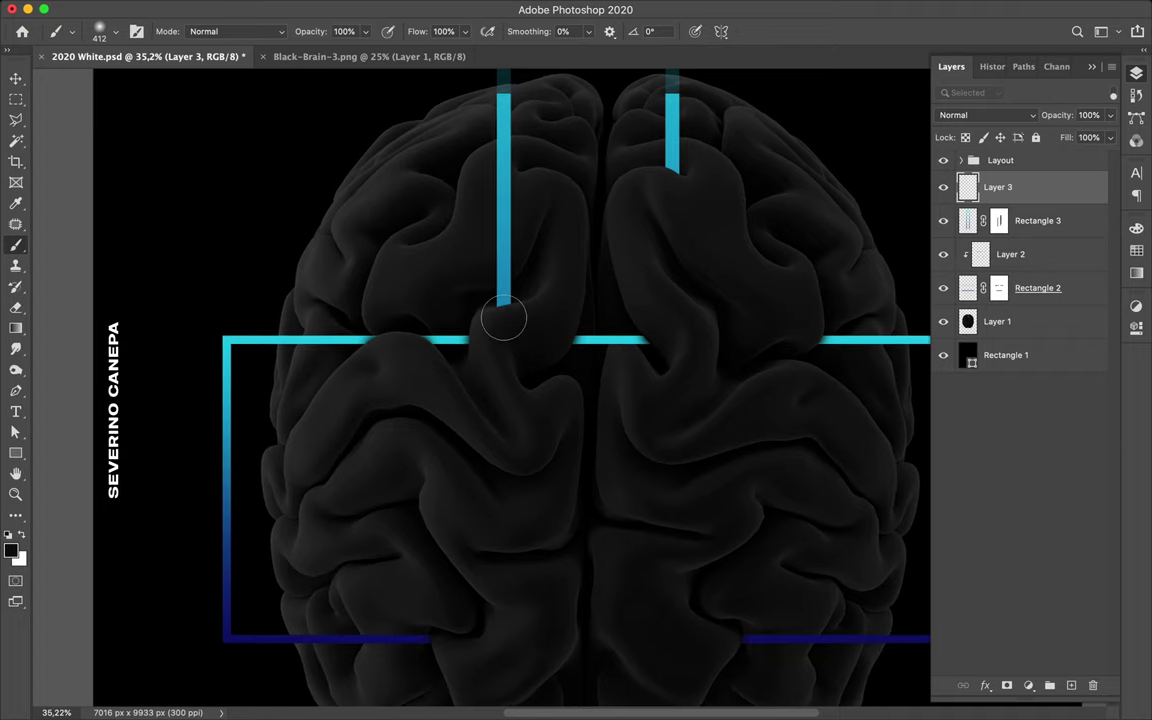
pyautogui.click(502, 320)
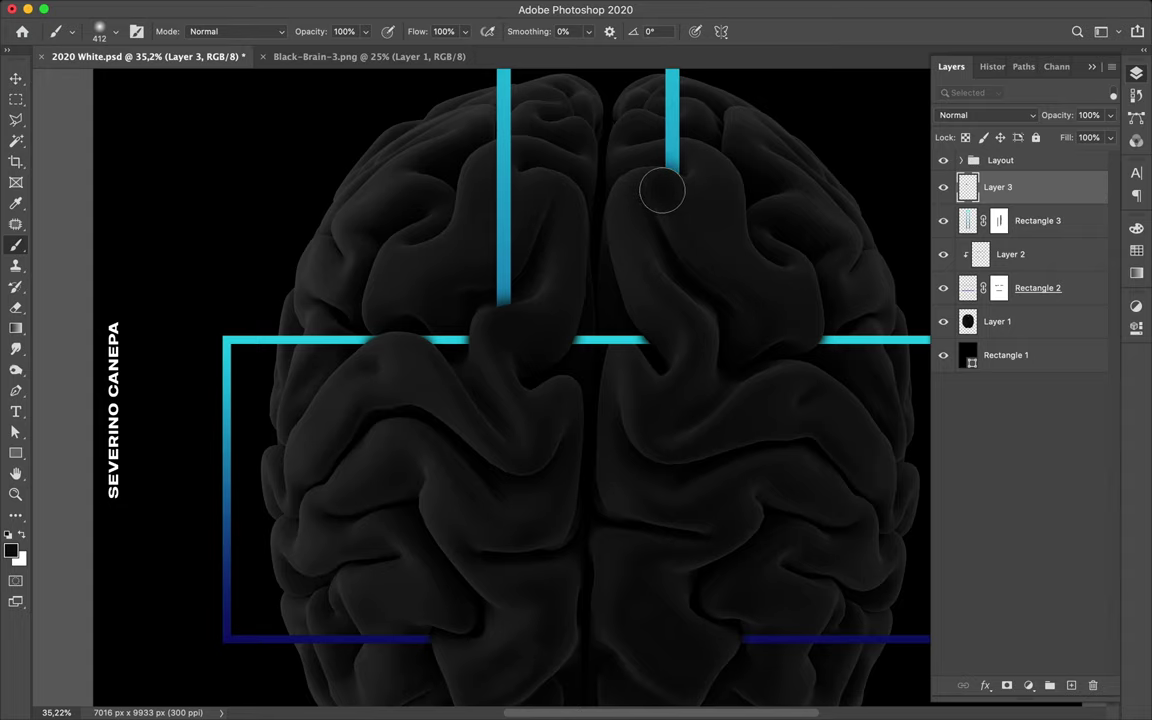
pyautogui.scroll(-10, 662, 206)
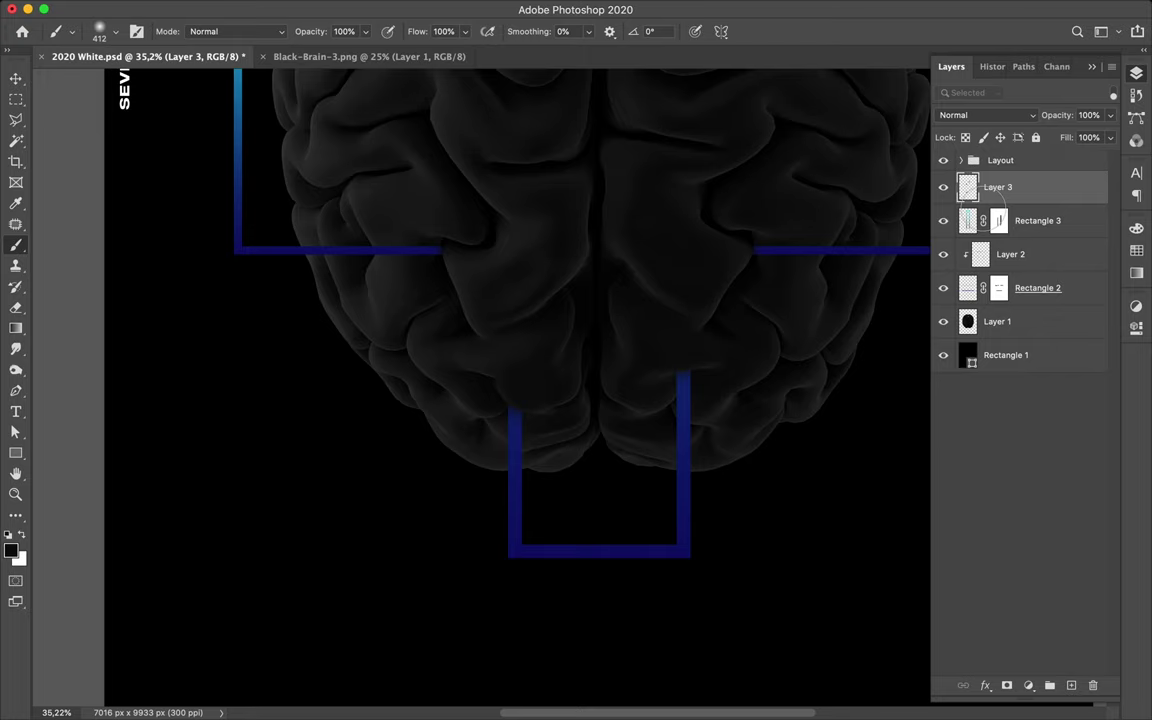
# Step: Clip Layer 3 to Rectangle 3, fit the poster on screen, and save 2020 White.psd
pyautogui.keyDown('alt'); pyautogui.click(988, 197); pyautogui.keyUp('alt')
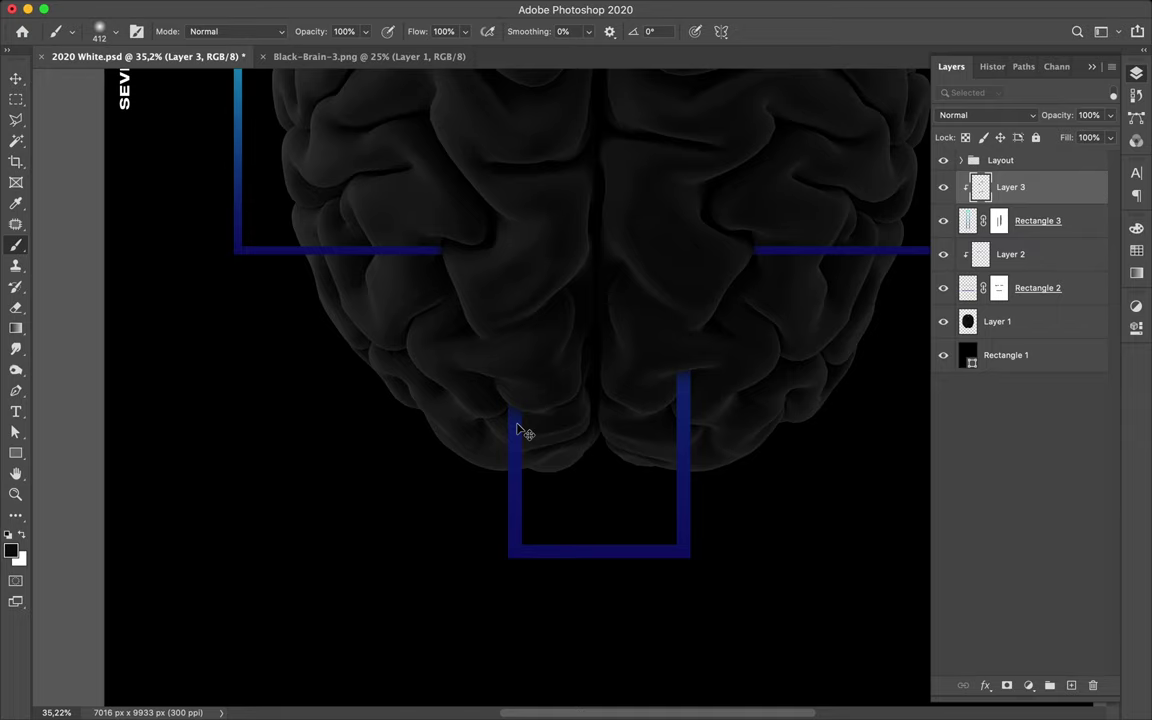
pyautogui.press('super+0')
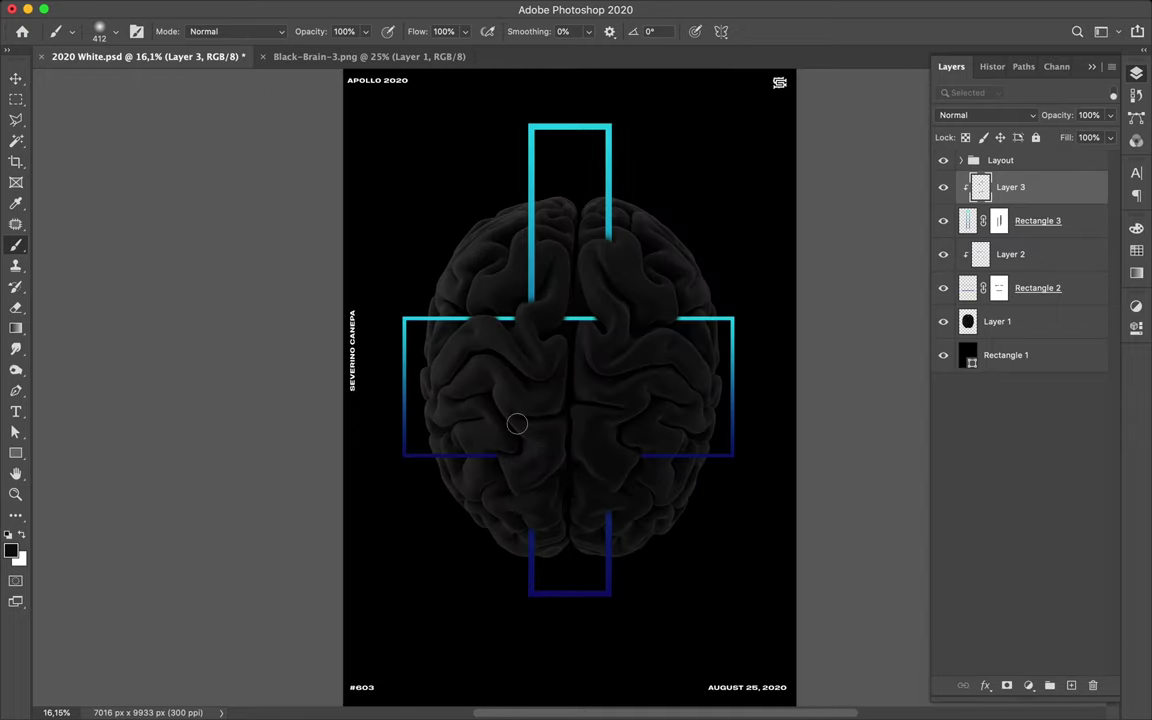
pyautogui.press('super+s')
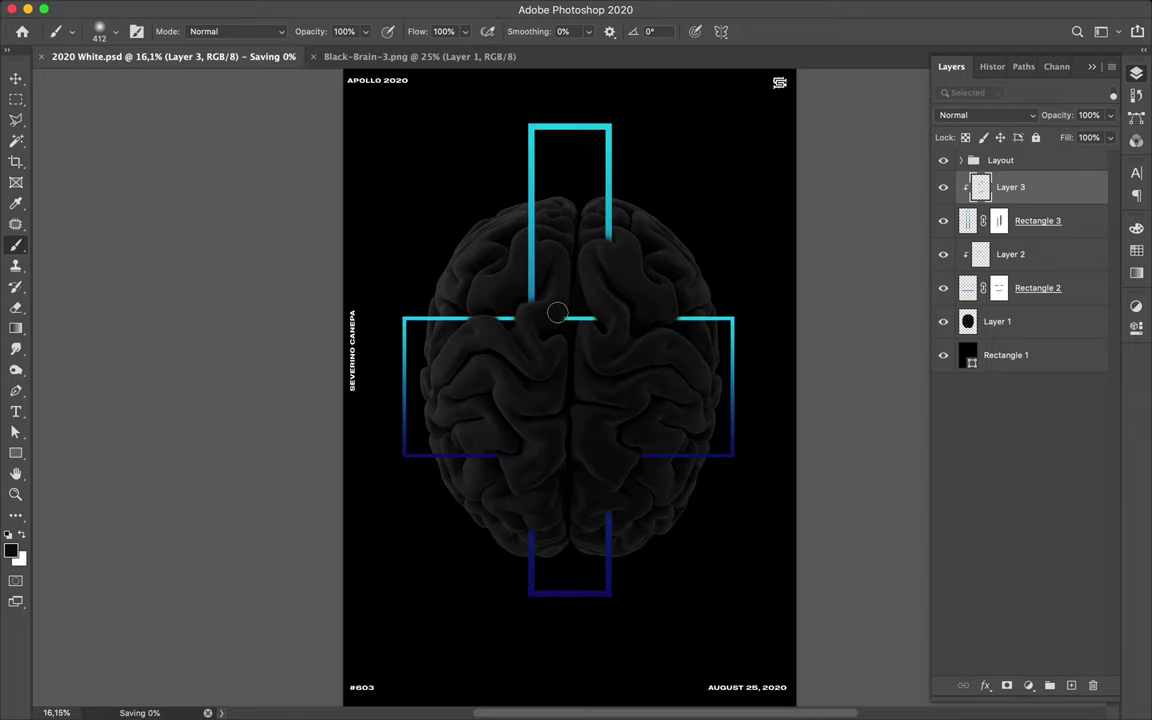
pyautogui.scroll(1, 557, 313)
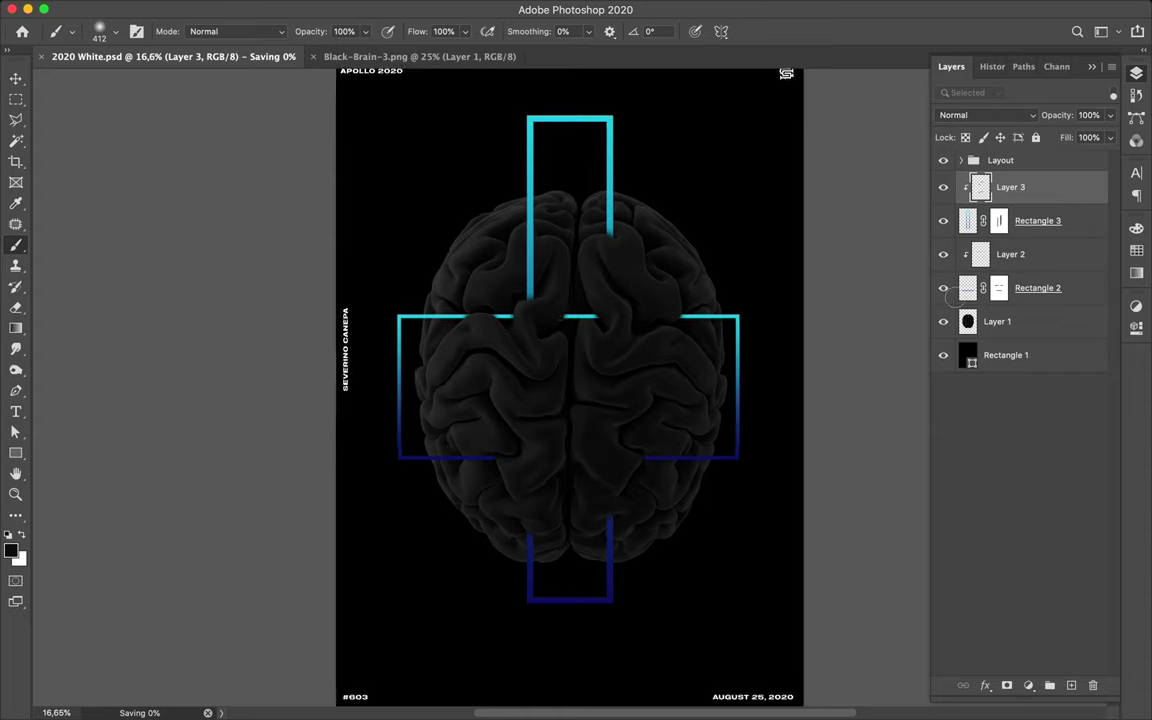
pyautogui.click(1038, 331)
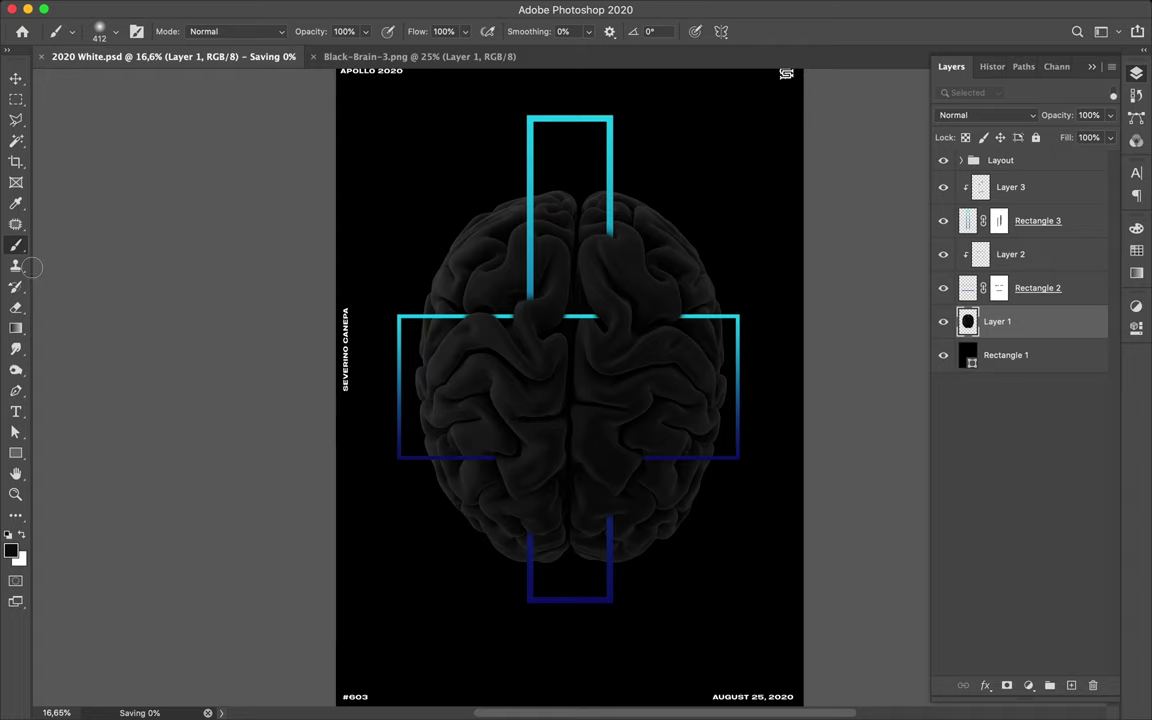
pyautogui.press('m')
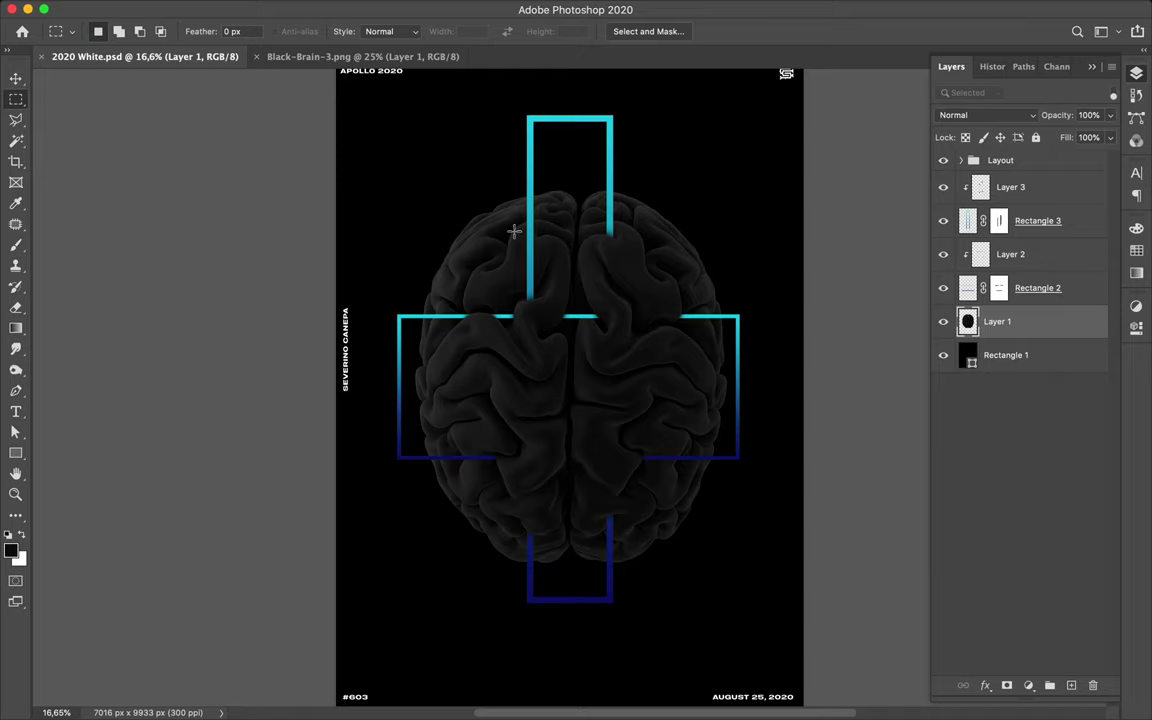
# Step: Select a circular area of the brain with the Elliptical Marquee and copy it to Layer 4
pyautogui.scroll(2, 513, 231)
pyautogui.scroll(1, 513, 231)
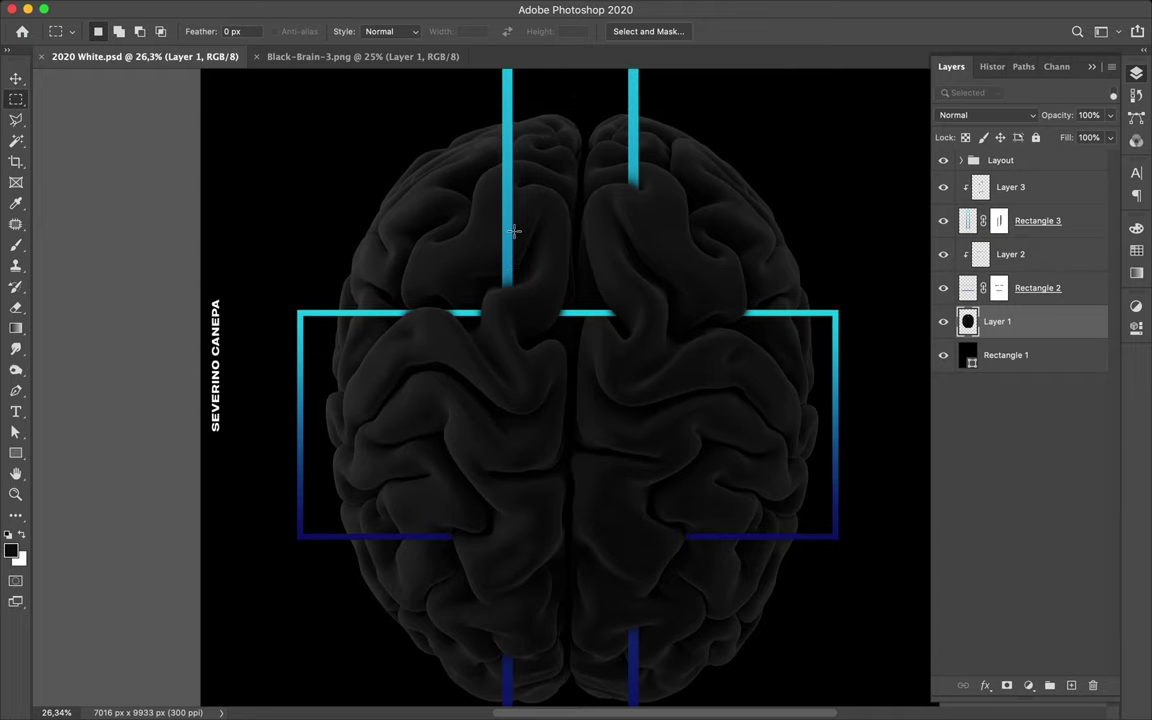
pyautogui.click(18, 102)
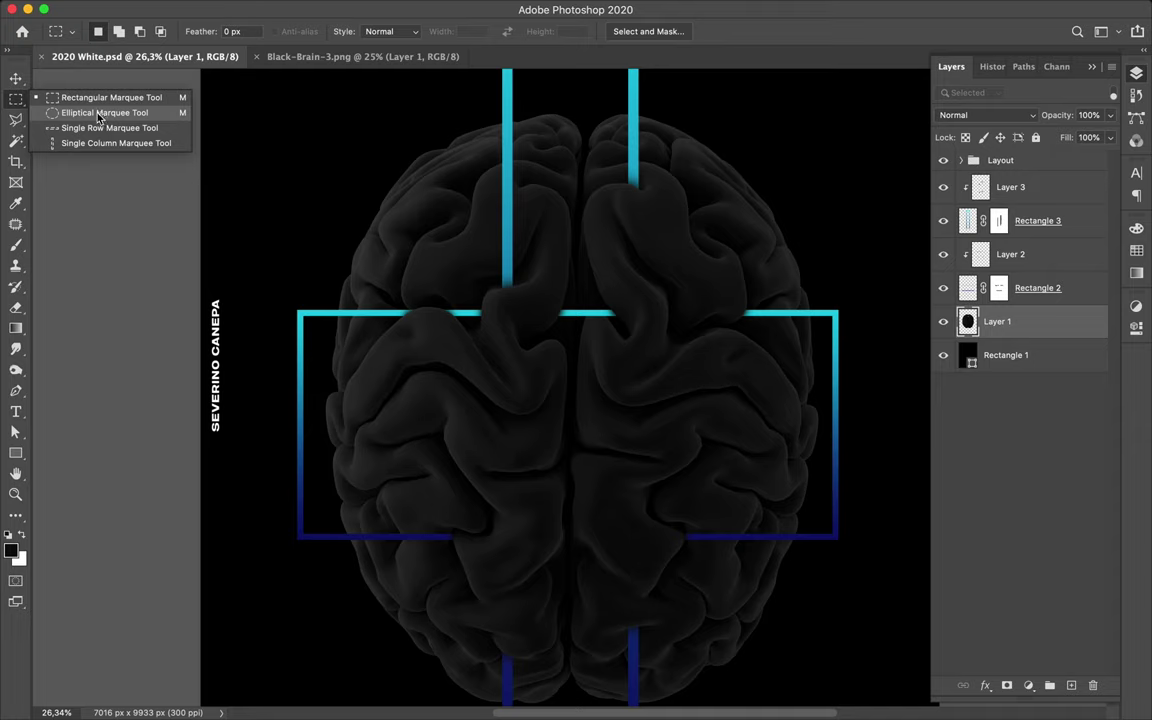
pyautogui.click(100, 113)
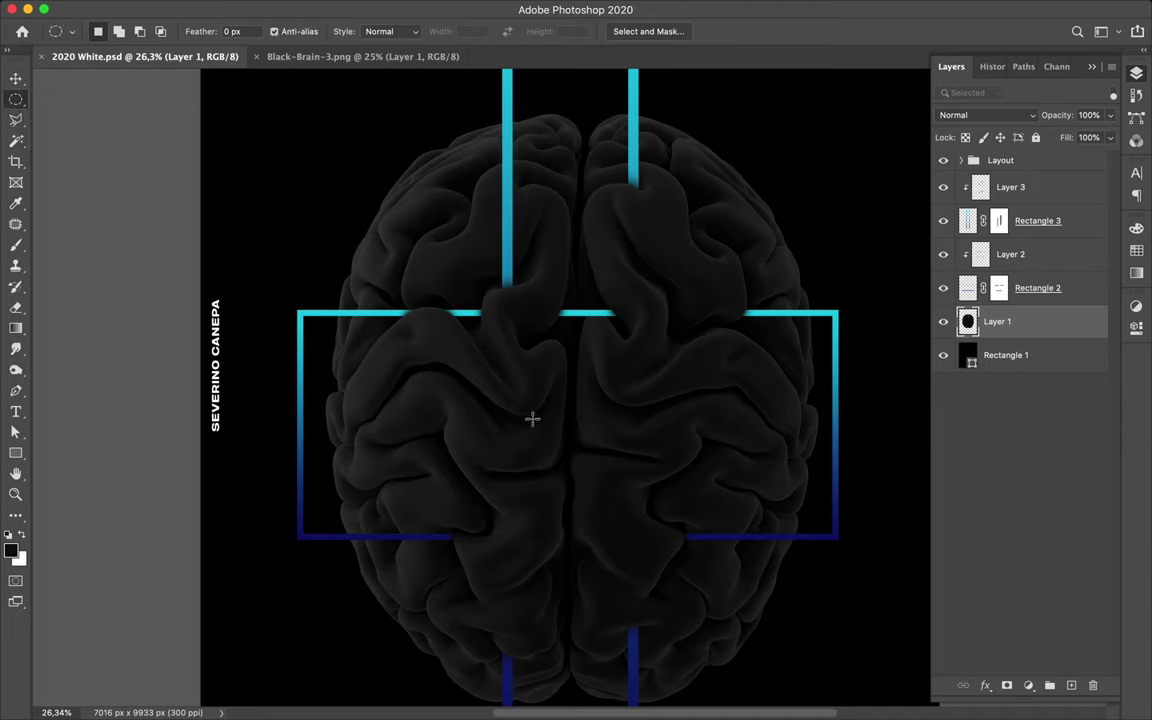
pyautogui.moveTo(480, 390); pyautogui.dragTo(790, 323)
pyautogui.click(790, 323)
pyautogui.press('super+shift+alt+n')
pyautogui.press('v')
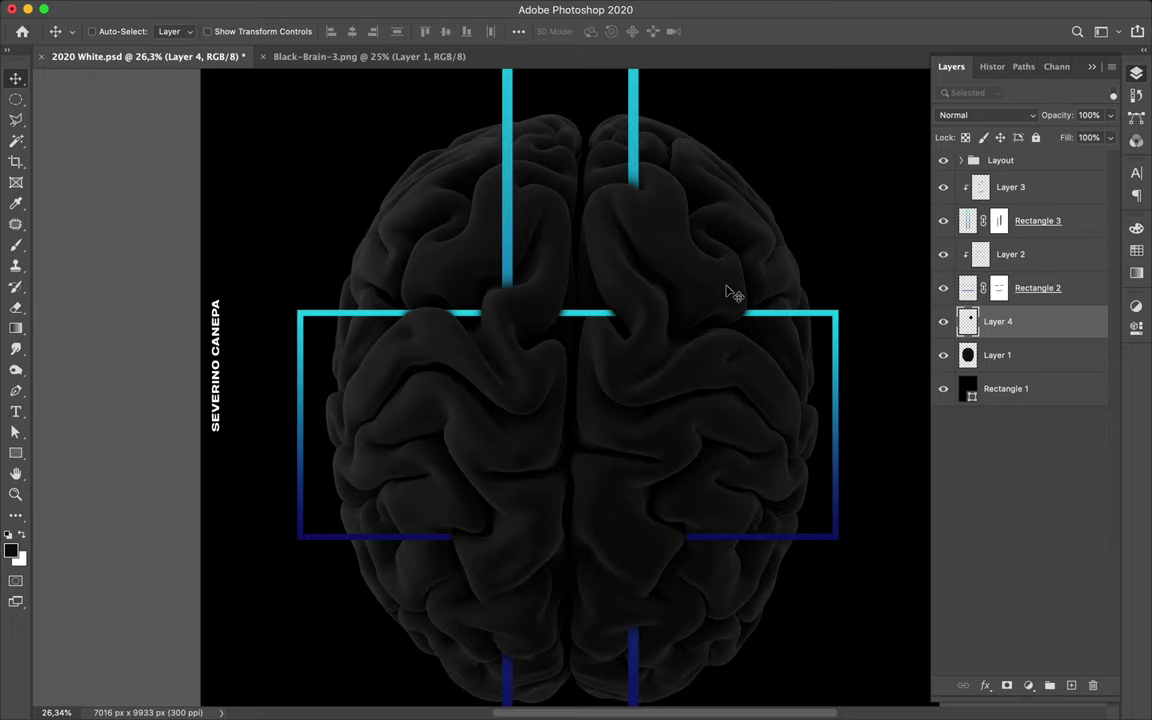
# Step: Move the Layer 4 brain piece to the brain's upper-left and toggle it to compare
pyautogui.moveTo(452, 252); pyautogui.dragTo(427, 231)
pyautogui.scroll(5, 427, 231)
pyautogui.hscroll(2, 427, 231)
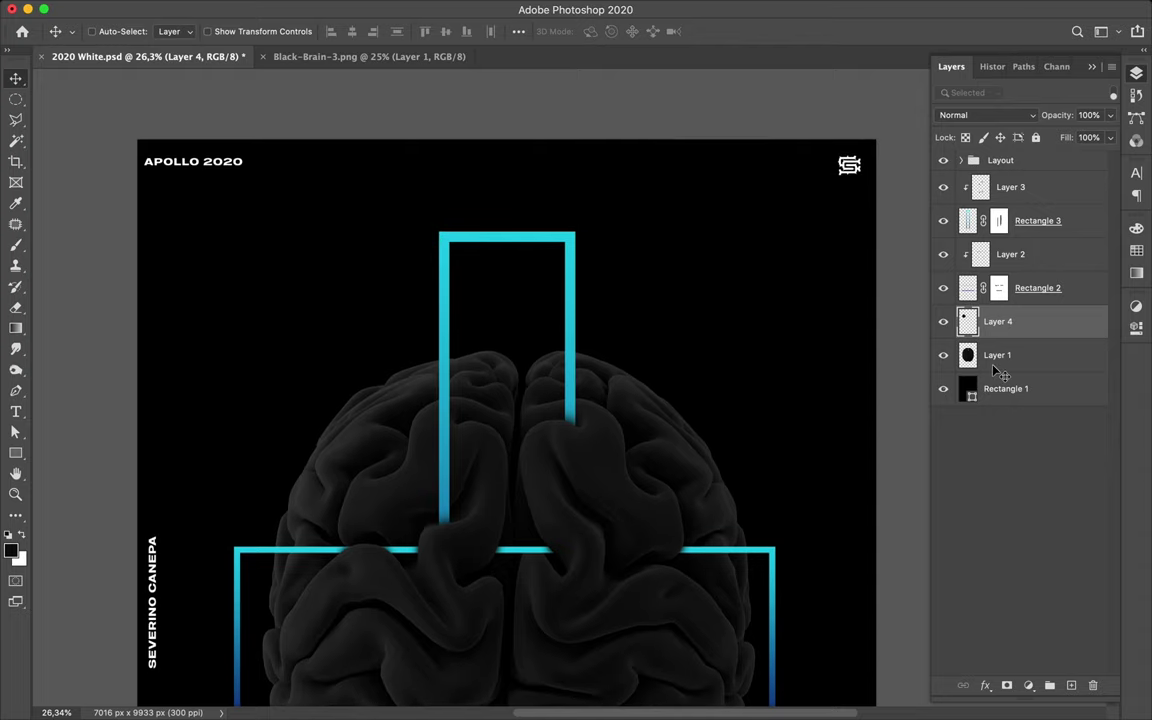
pyautogui.click(943, 322)
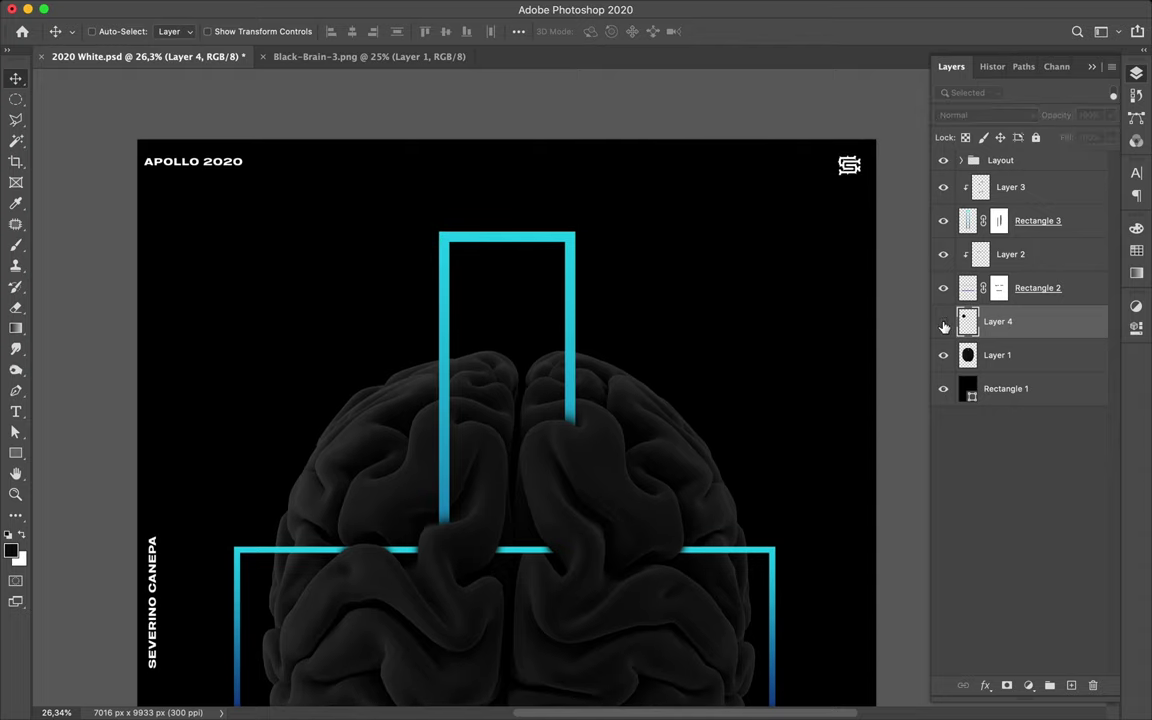
pyautogui.click(943, 322)
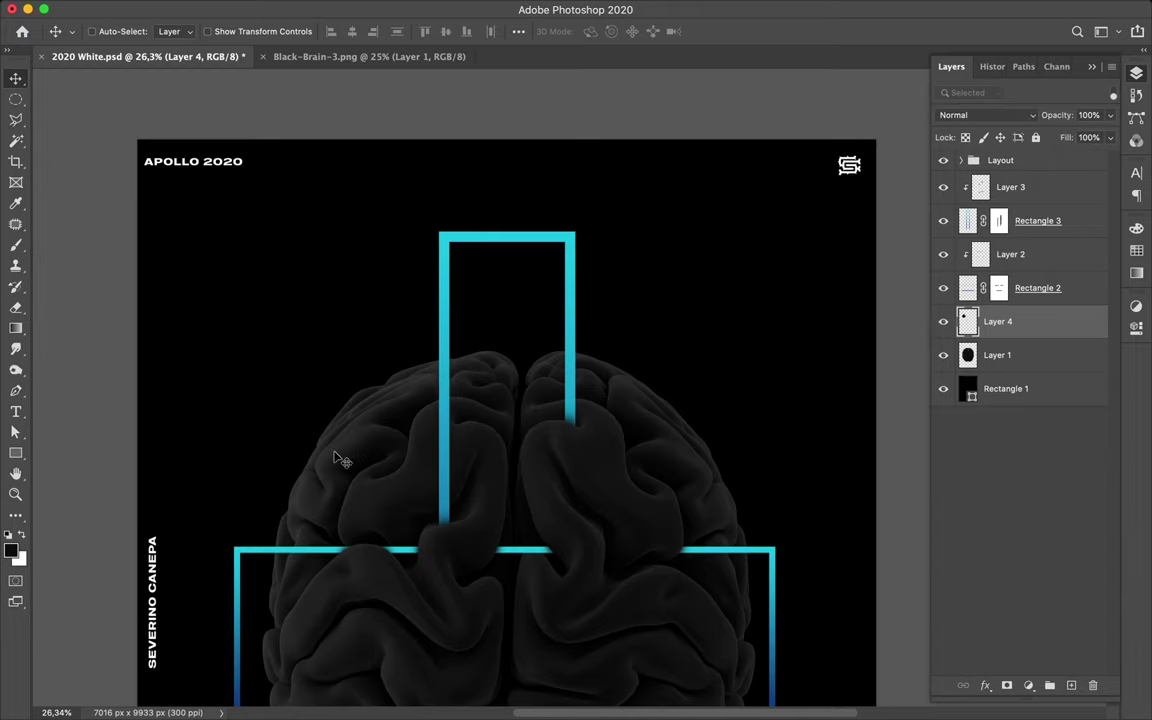
pyautogui.scroll(-3, 405, 485)
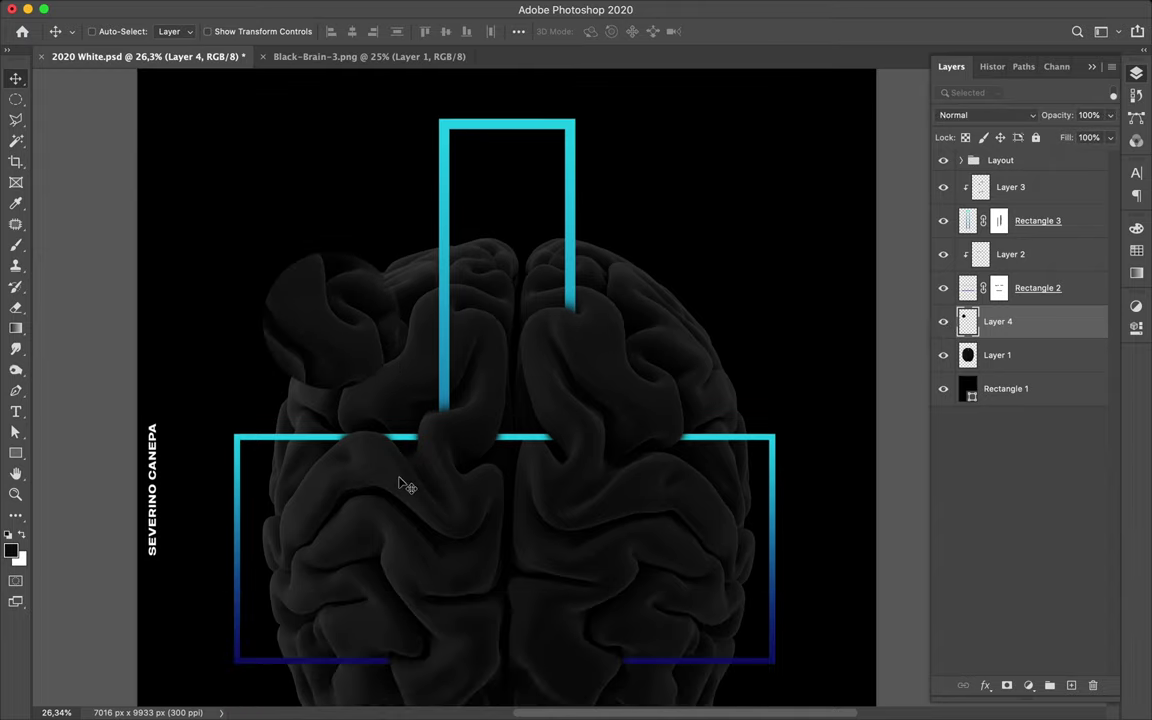
pyautogui.scroll(-2, 405, 485)
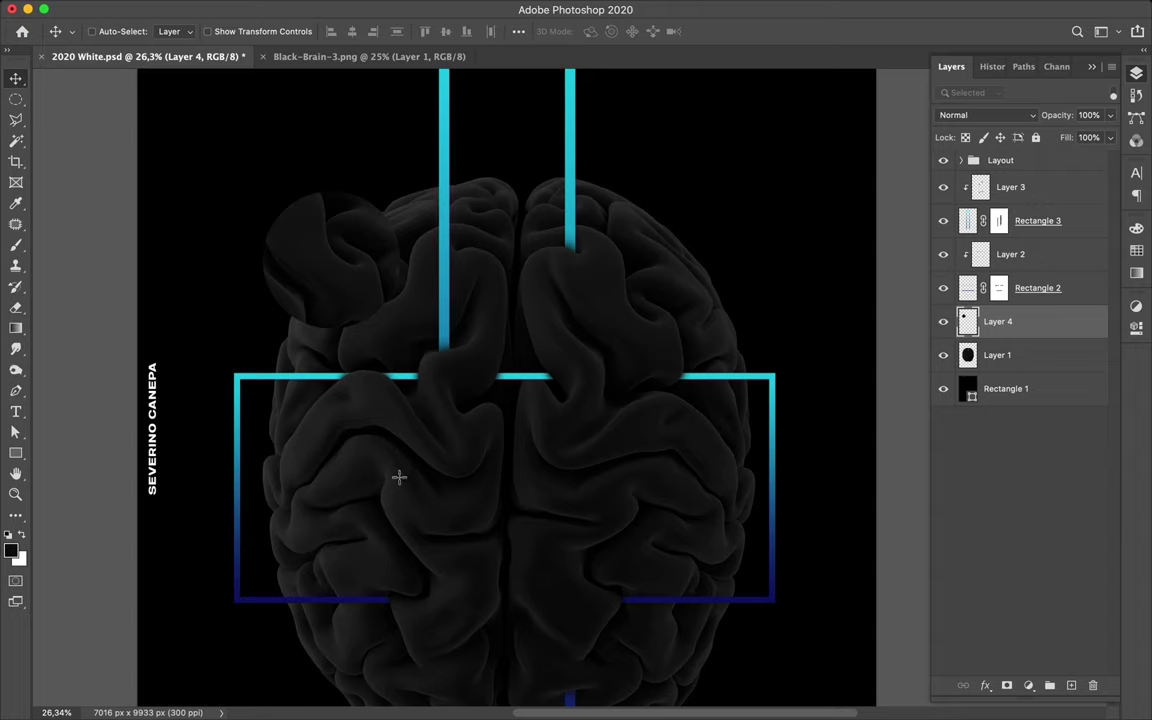
# Step: Draw Rectangle 4, a 1572 × 1469 px navy-to-cyan gradient square, over the brain's upper-left
pyautogui.press('m')
pyautogui.press('u')
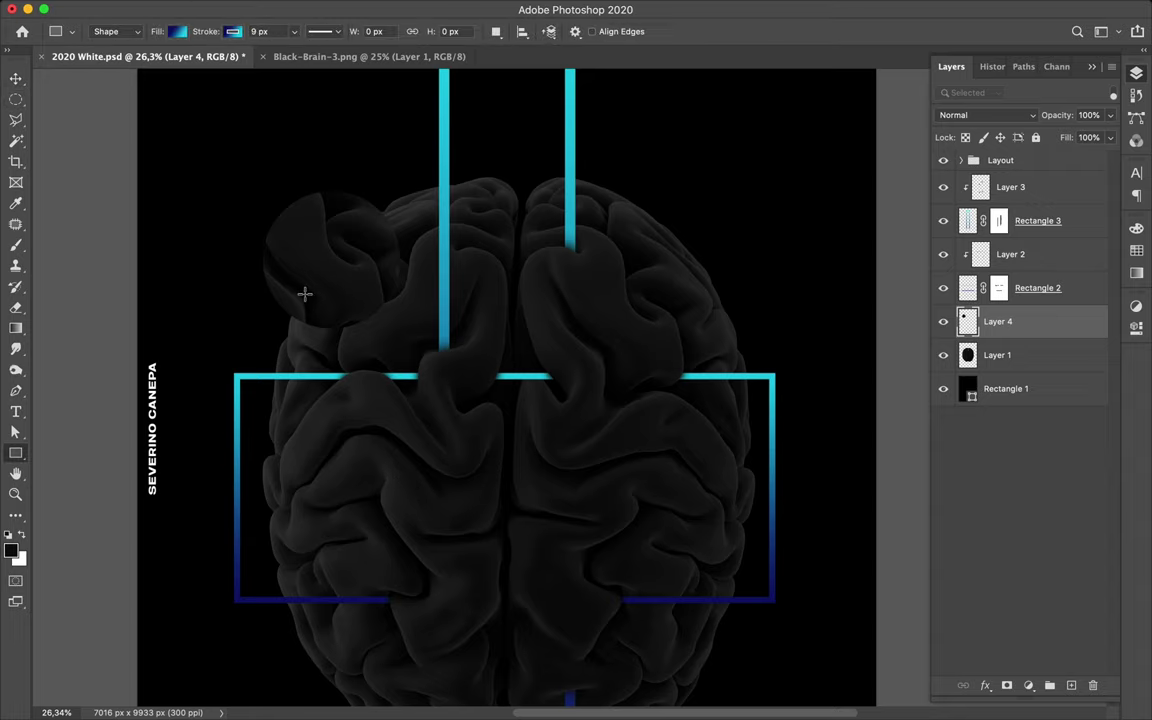
pyautogui.moveTo(252, 186); pyautogui.dragTo(416, 340)
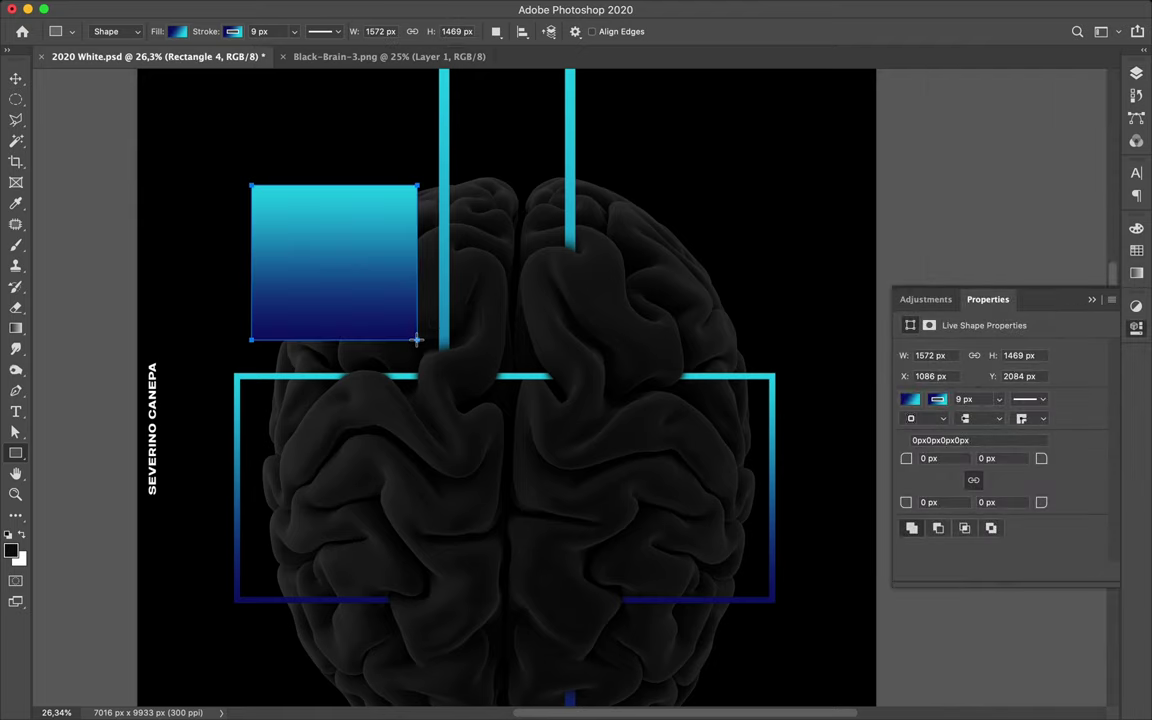
pyautogui.press('m')
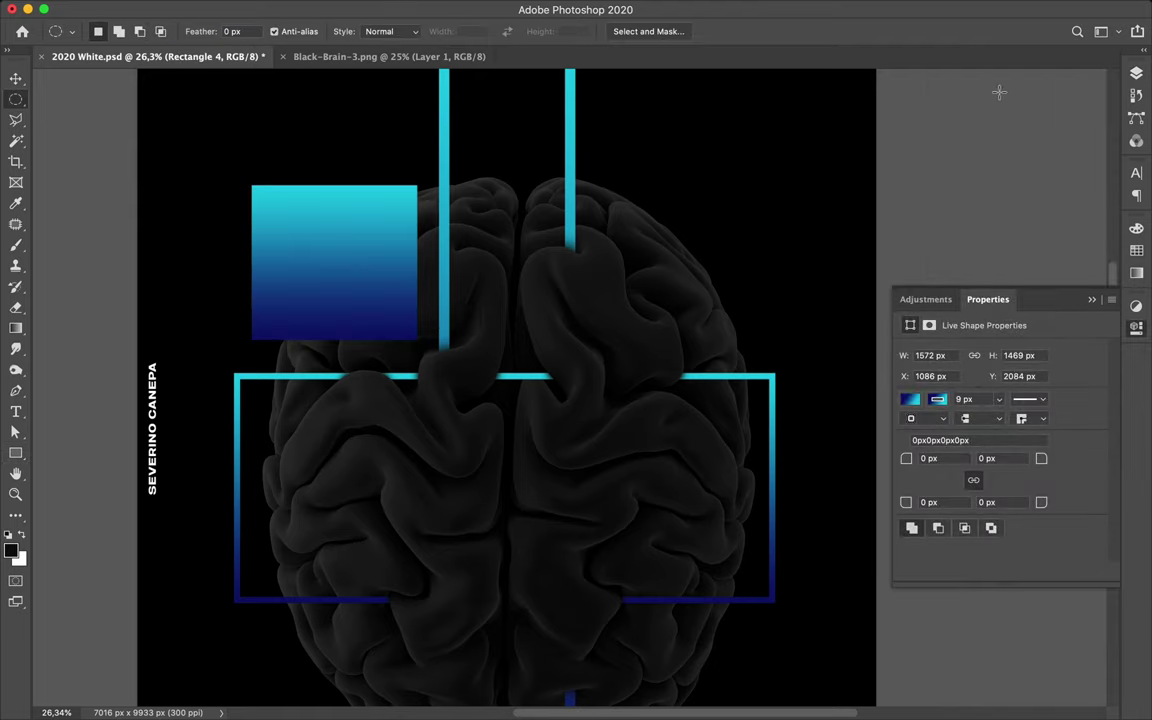
pyautogui.click(1136, 76)
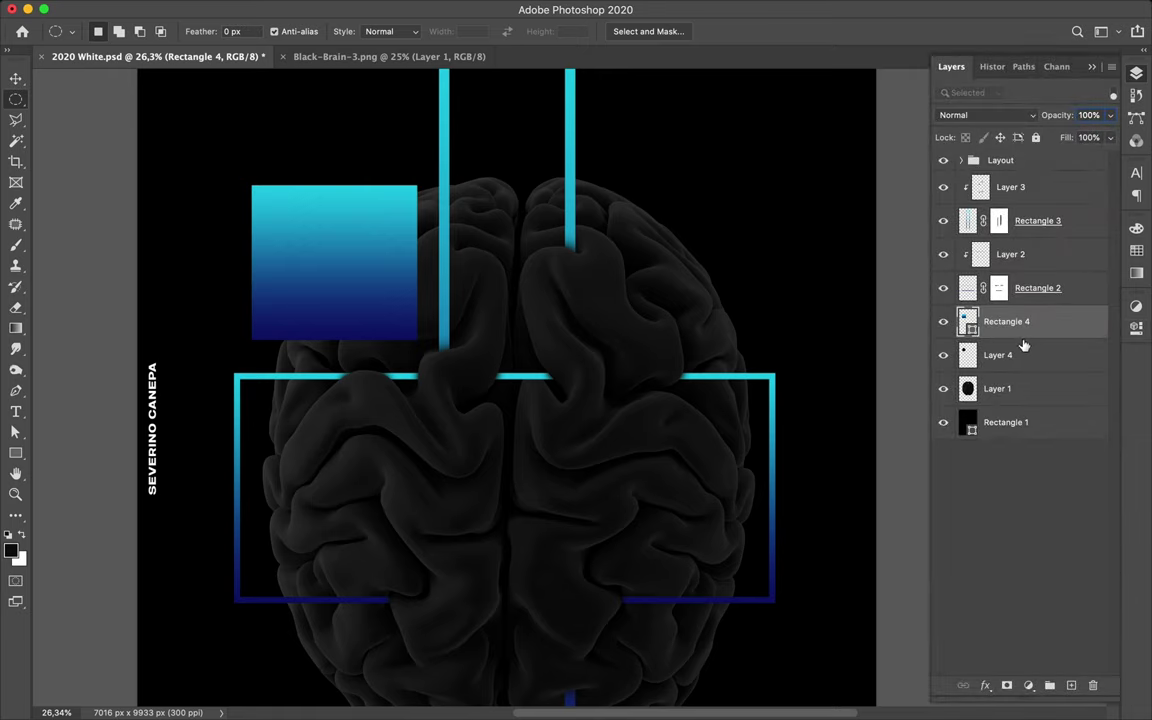
# Step: Clip Rectangle 4's gradient to the circular brain patch on Layer 4
pyautogui.moveTo(1024, 345); pyautogui.dragTo(1025, 333)
pyautogui.keyDown('alt'); pyautogui.click(1024, 336); pyautogui.keyUp('alt')
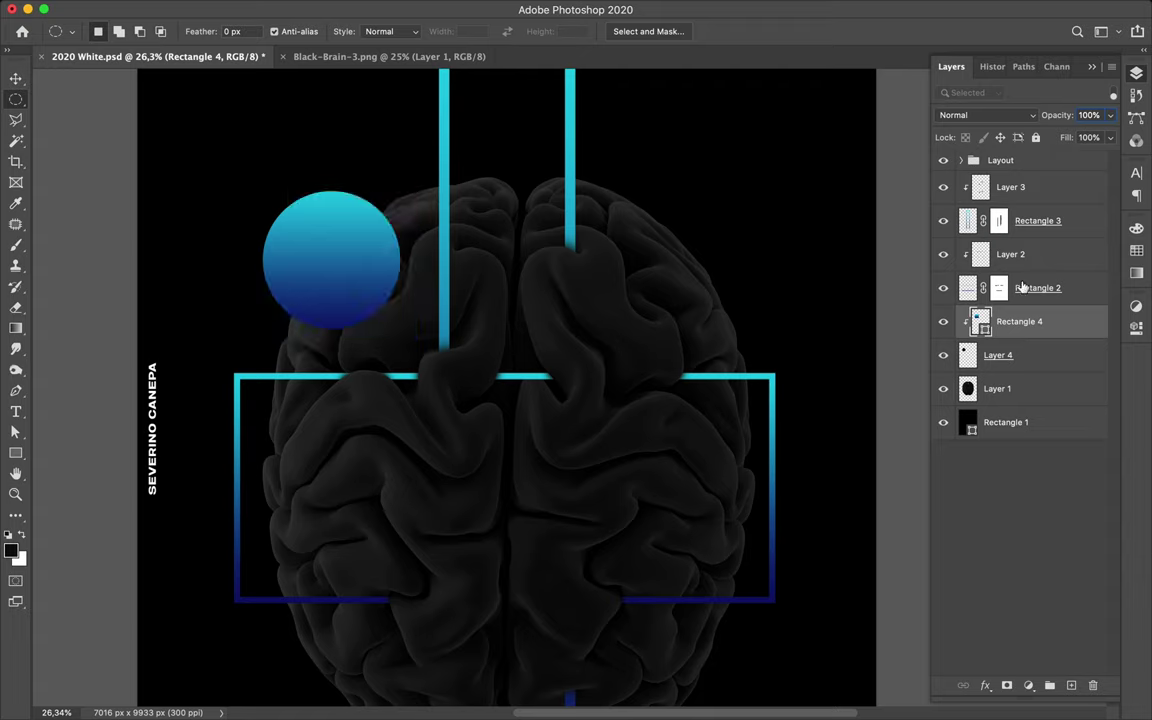
pyautogui.click(1012, 115)
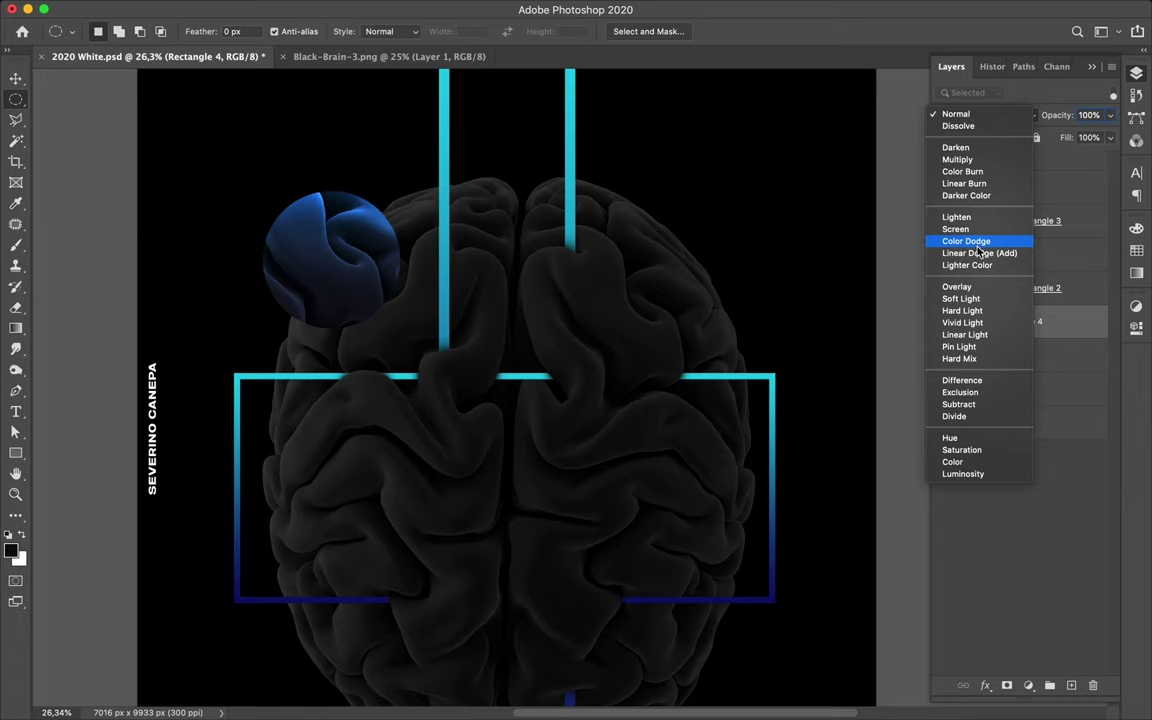
# Step: Set the gradient circle to Linear Dodge (Add) blending with 82% fill
pyautogui.click(979, 254)
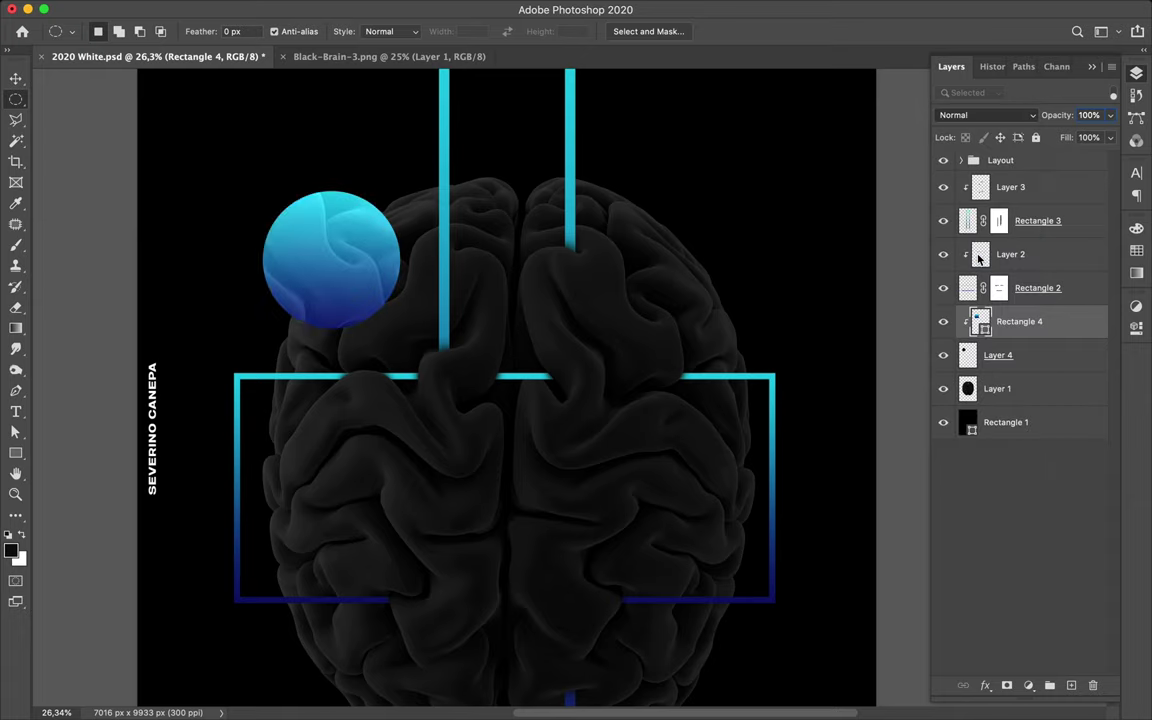
pyautogui.click(1113, 140)
pyautogui.moveTo(1112, 157); pyautogui.dragTo(1097, 157)
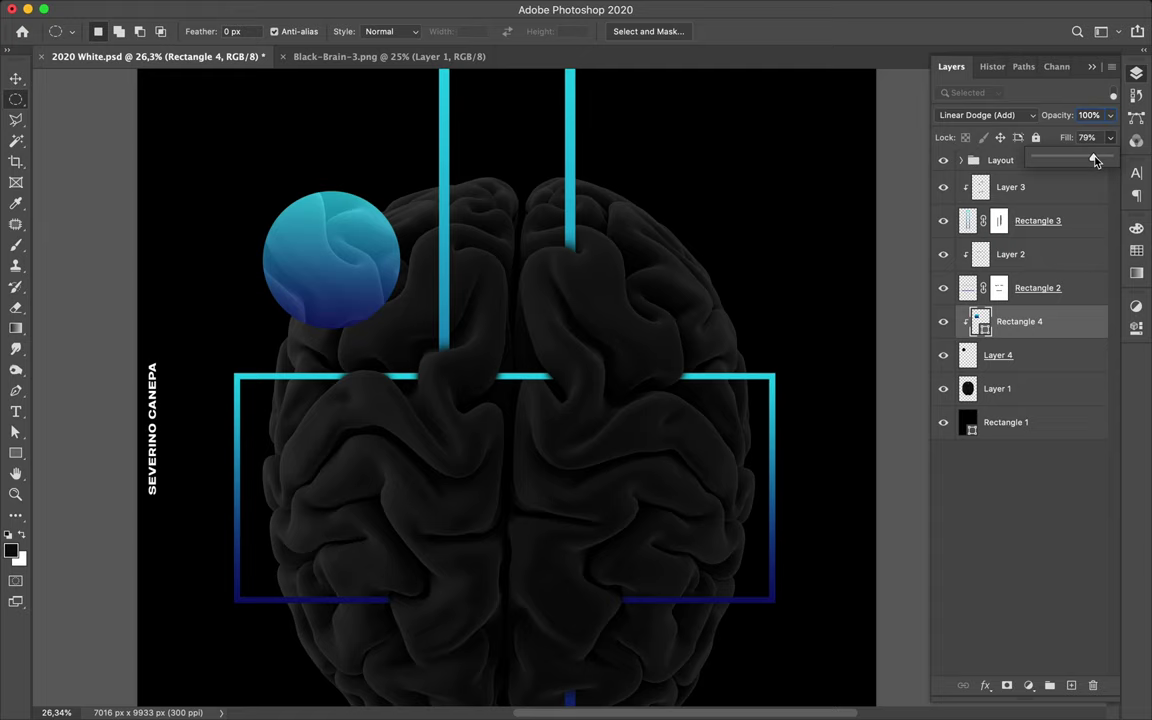
pyautogui.moveTo(1096, 161); pyautogui.dragTo(1098, 161)
pyautogui.scroll(-5, 581, 290)
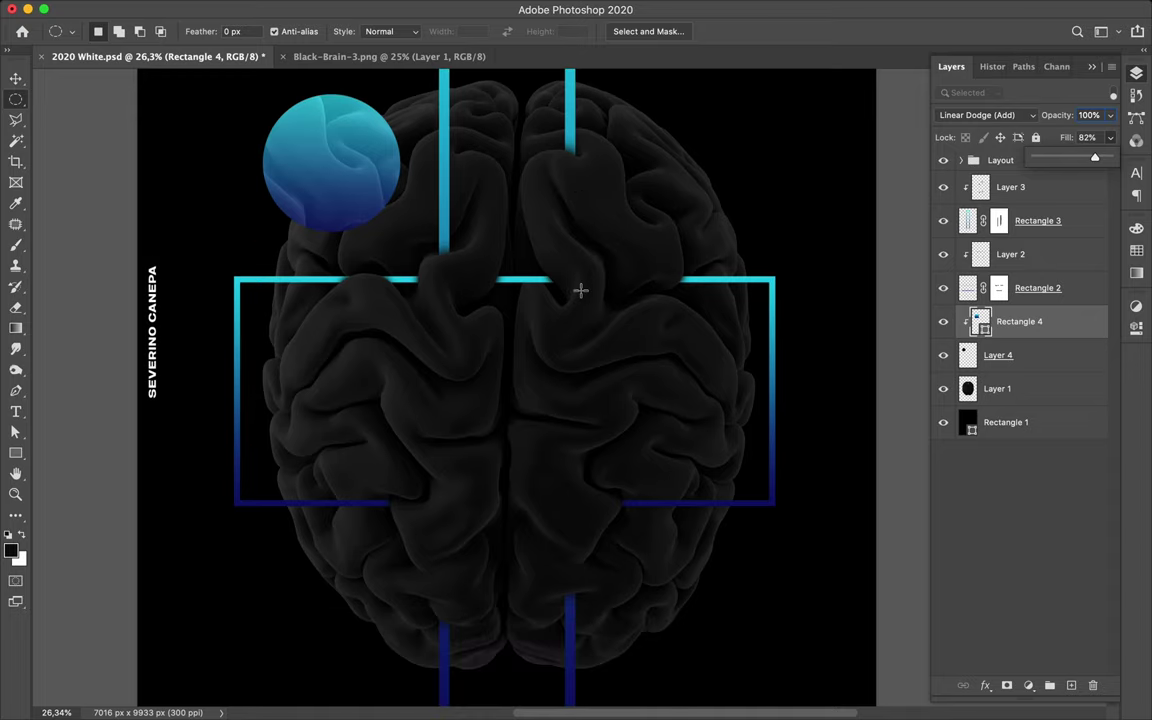
# Step: Merge the brain piece and gradient circle into one layer and nudge it right and down
pyautogui.press('v')
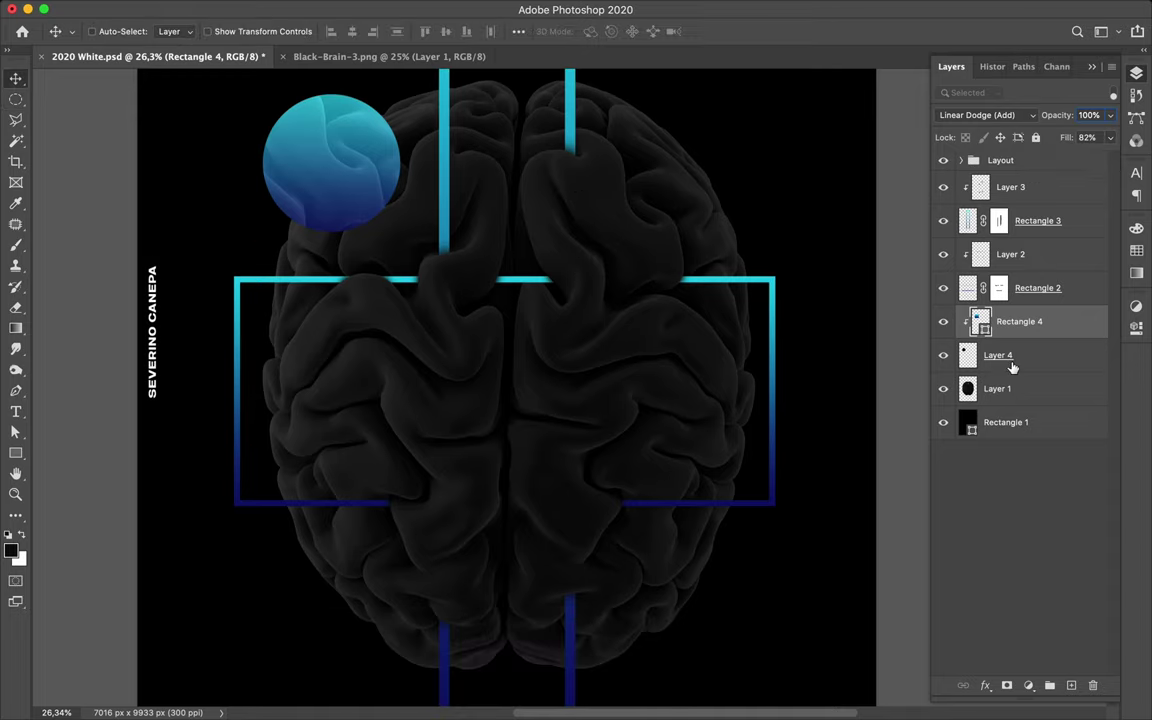
pyautogui.click(1013, 368)
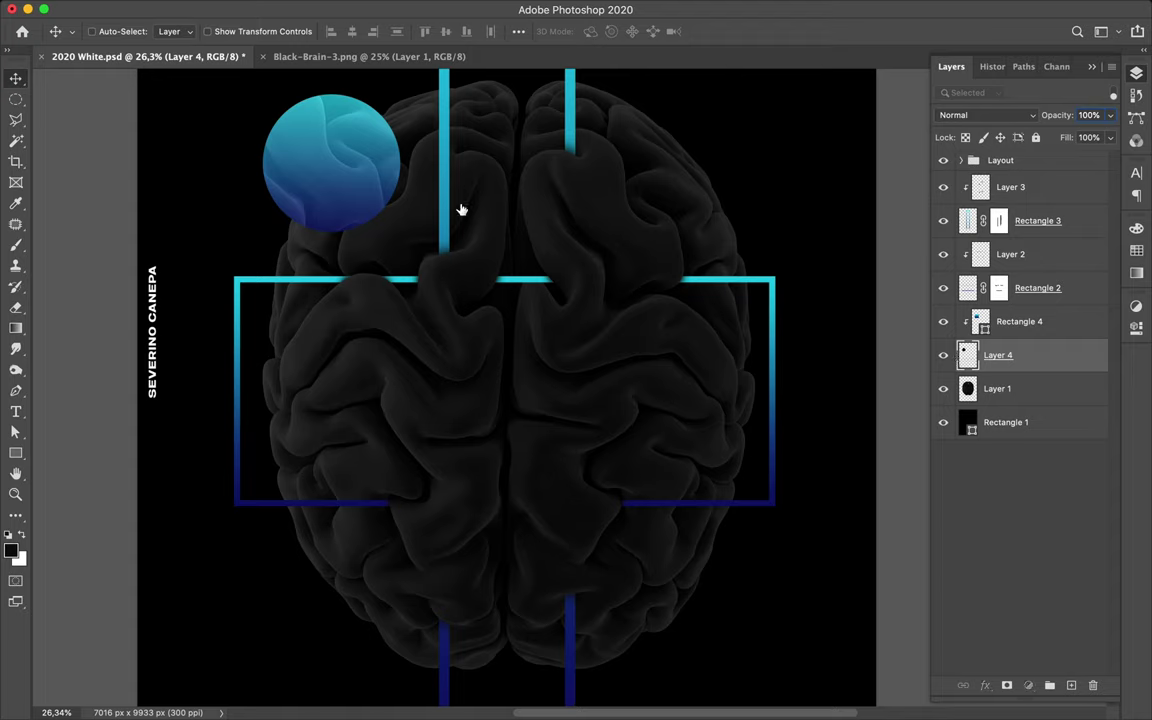
pyautogui.hotkey('alt', 'shift', ']')
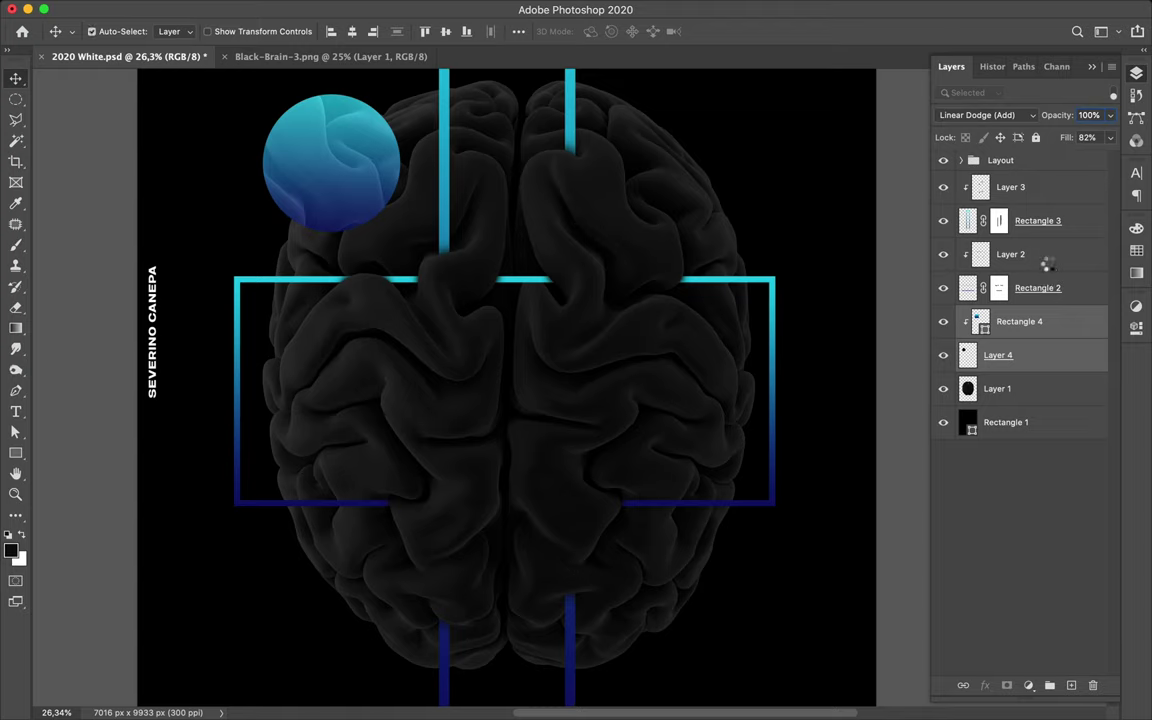
pyautogui.press('super+e')
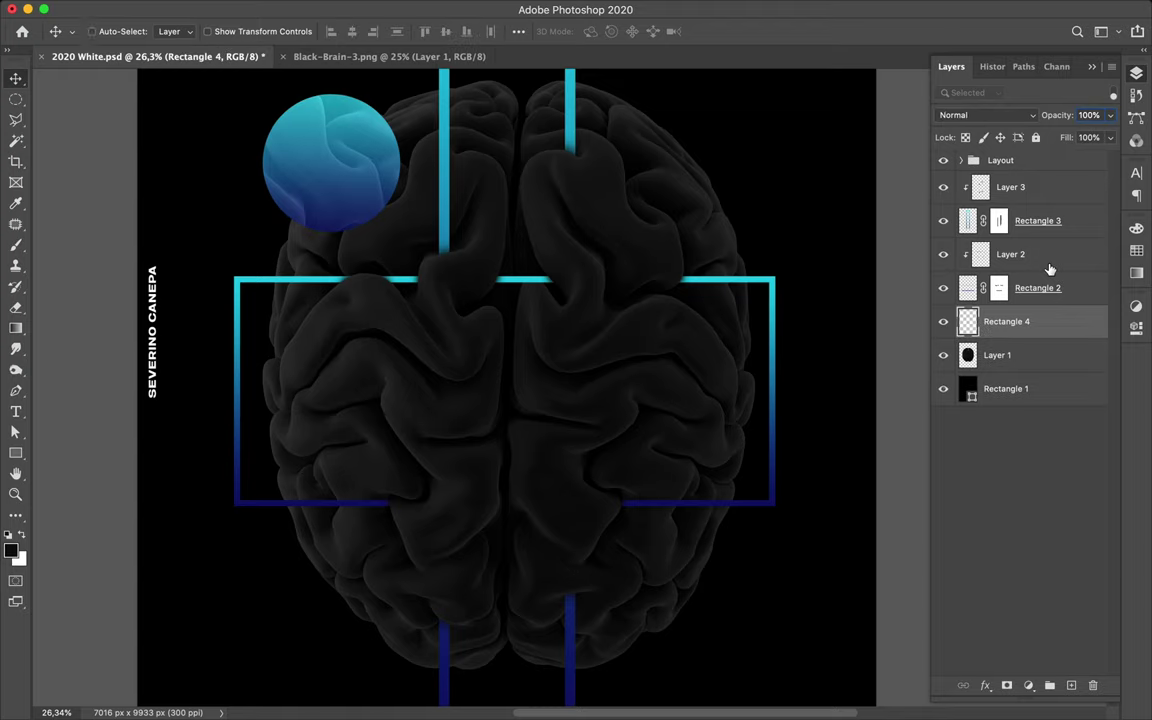
pyautogui.moveTo(376, 186)
pyautogui.mouseDown()
pyautogui.moveTo(399, 197)
pyautogui.moveTo(390, 193)
pyautogui.mouseUp()
# Step: Lower the circle's fill to 24% and shift it slightly left
pyautogui.click(1110, 137)
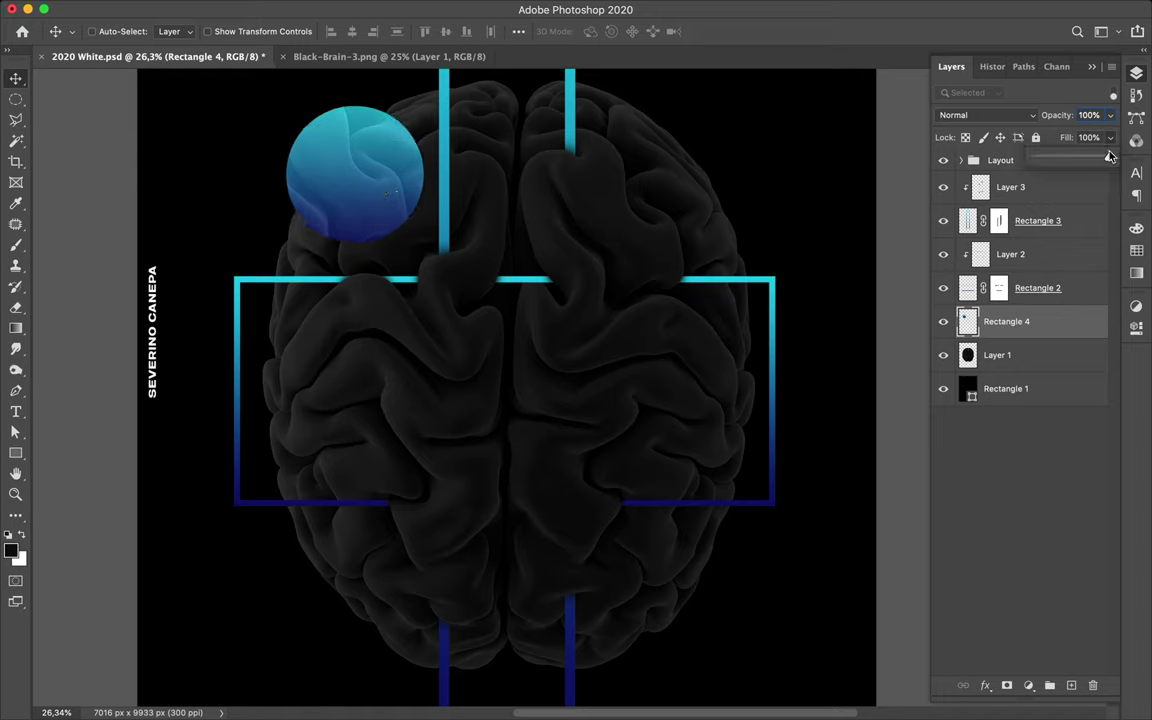
pyautogui.moveTo(1110, 157); pyautogui.dragTo(1054, 160)
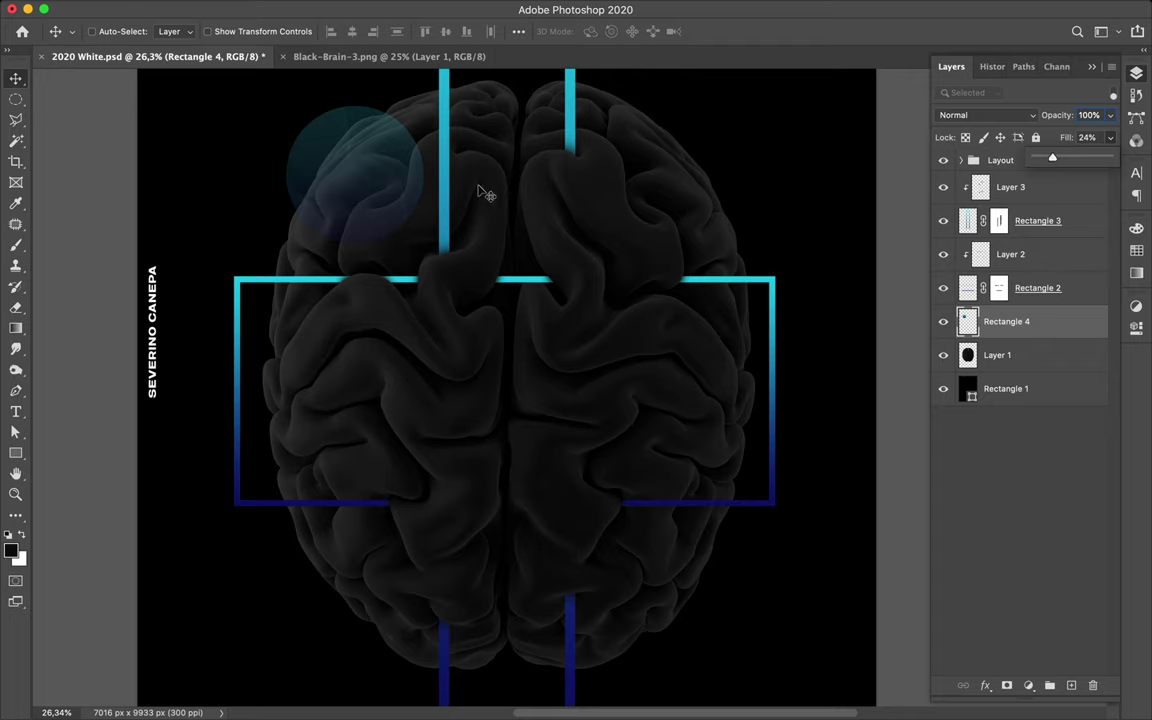
pyautogui.click(384, 187)
pyautogui.moveTo(384, 187); pyautogui.dragTo(347, 190)
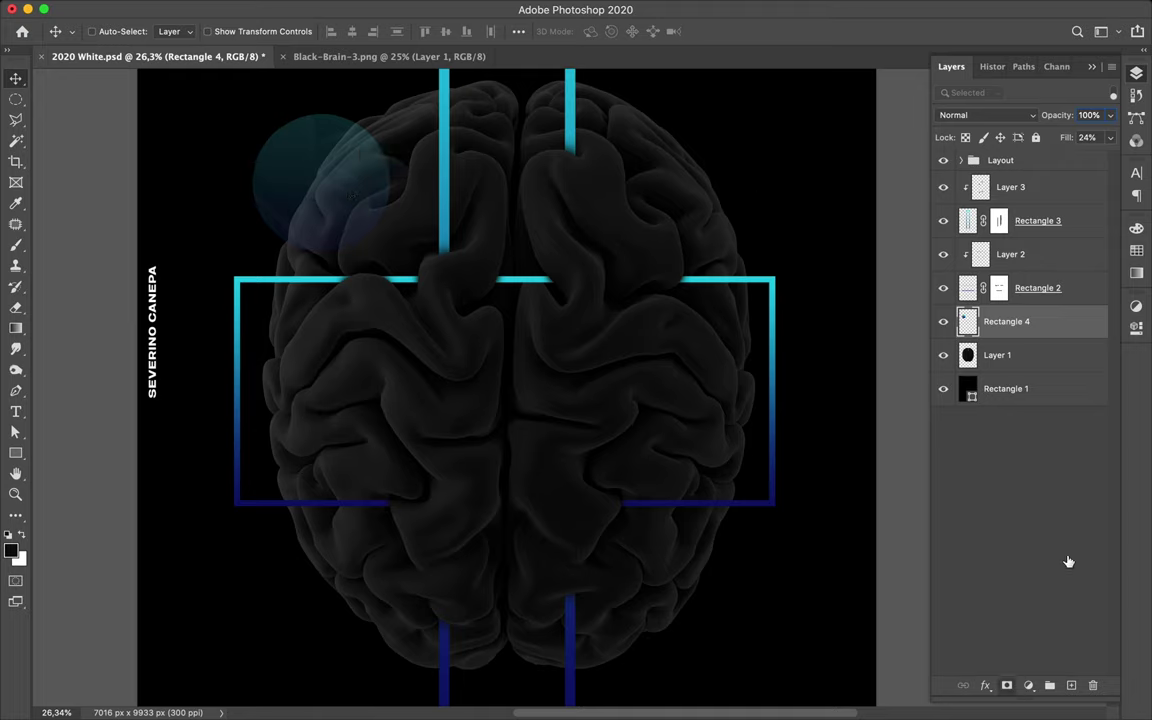
# Step: Add a layer mask to Rectangle 4 and zoom in on the brain fold
pyautogui.hotkey('ctrl', 'alt', 'm')
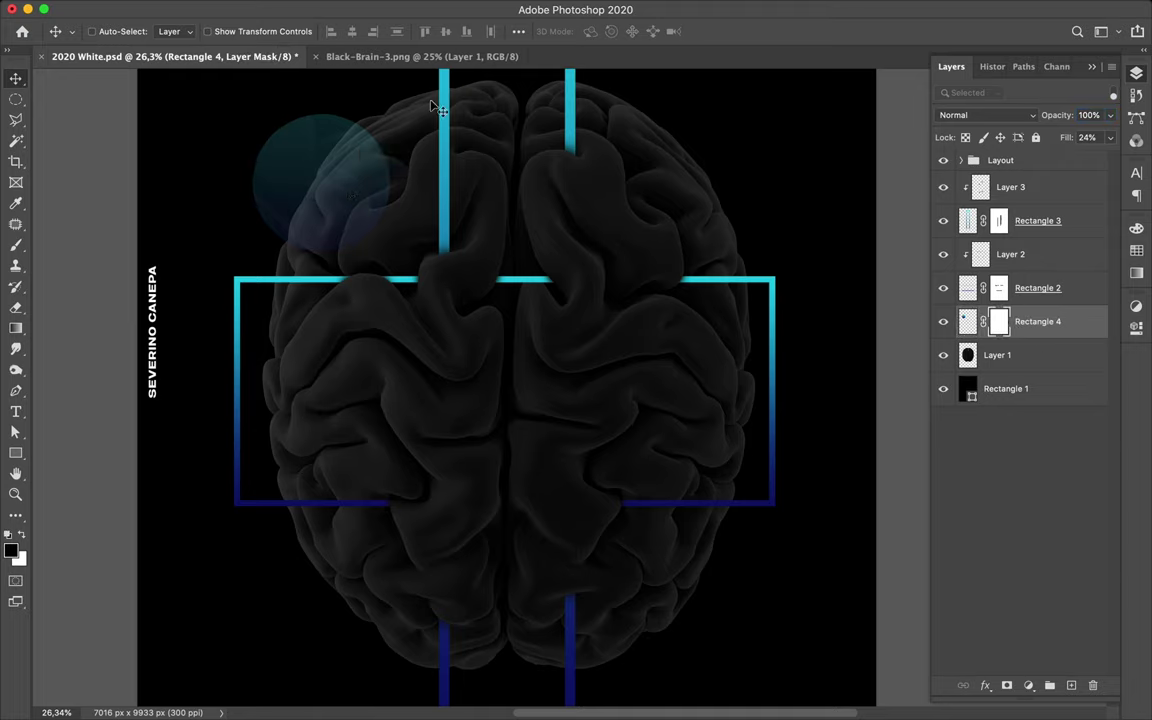
pyautogui.scroll(5, 356, 170)
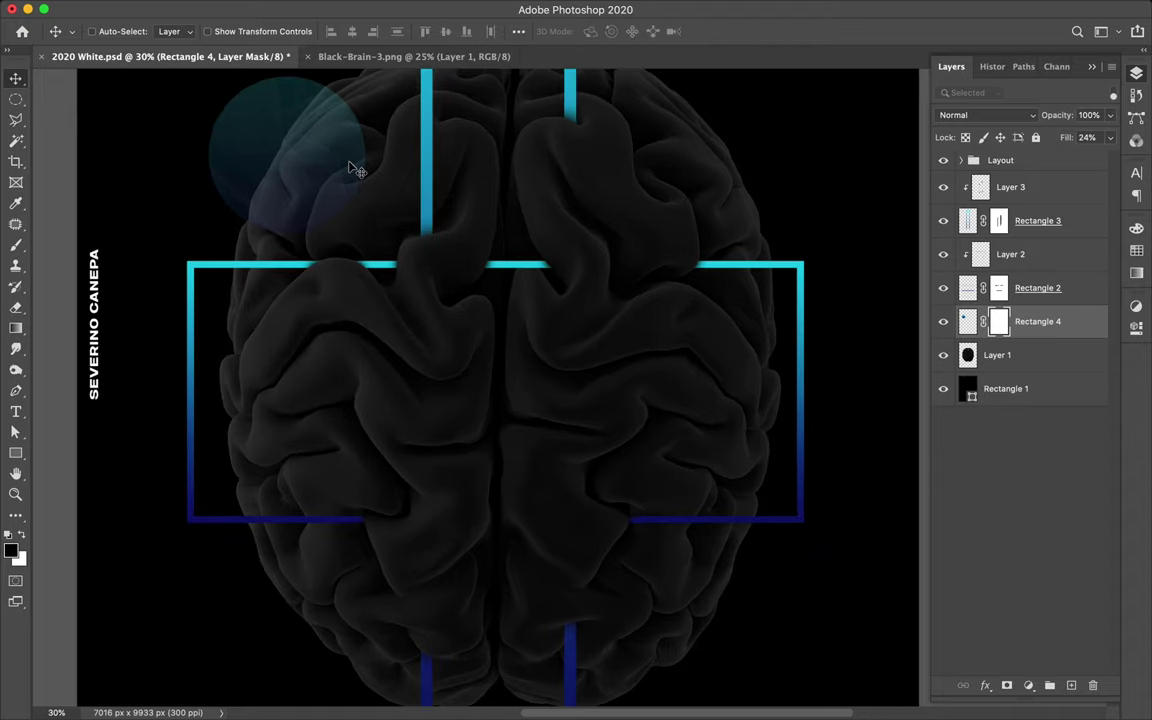
pyautogui.scroll(5, 352, 168)
pyautogui.hscroll(-5, 352, 168)
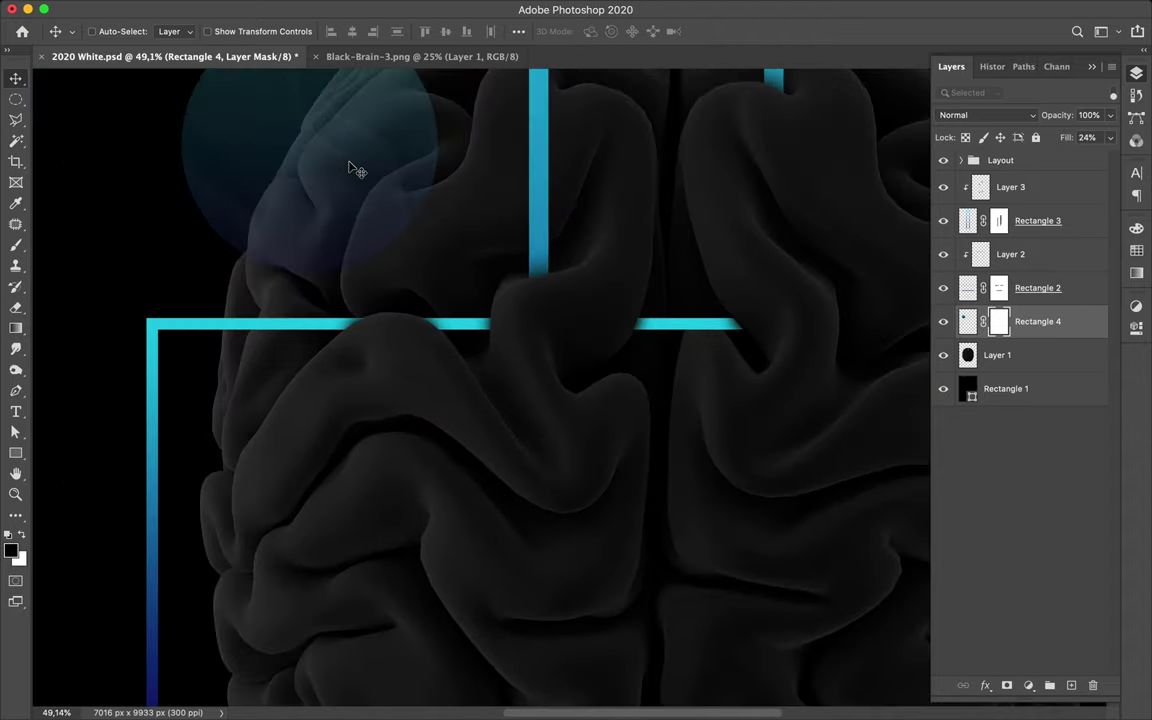
pyautogui.scroll(5, 452, 107)
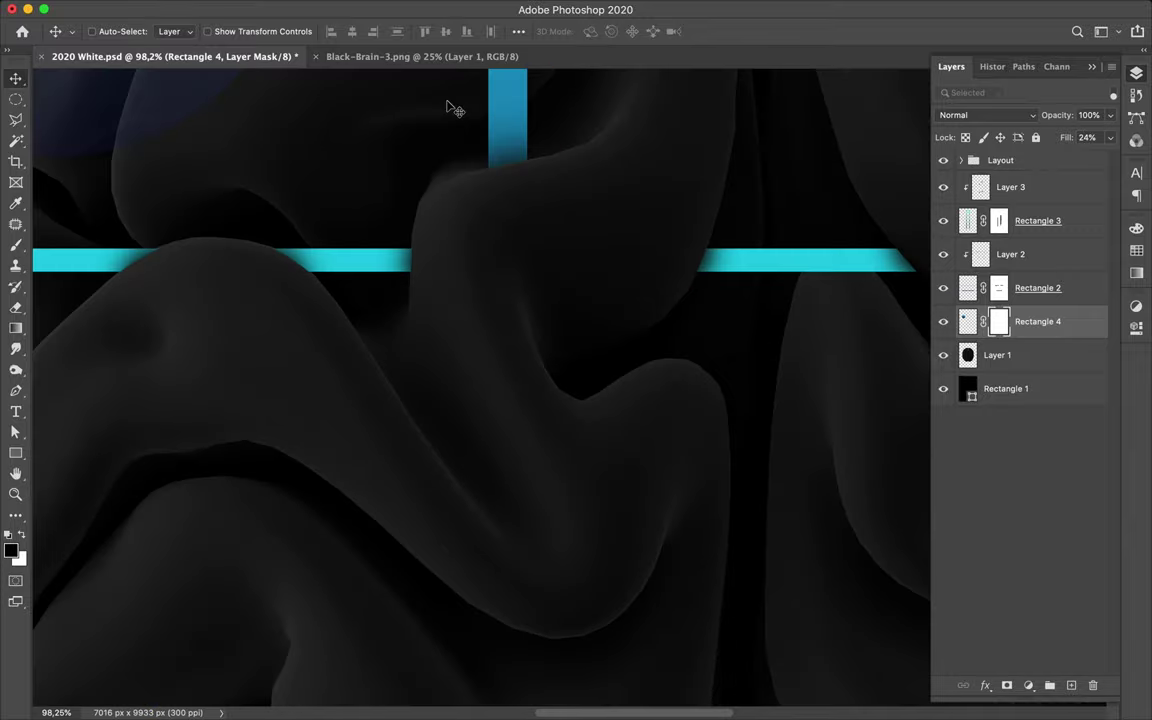
pyautogui.hscroll(-1, 452, 108)
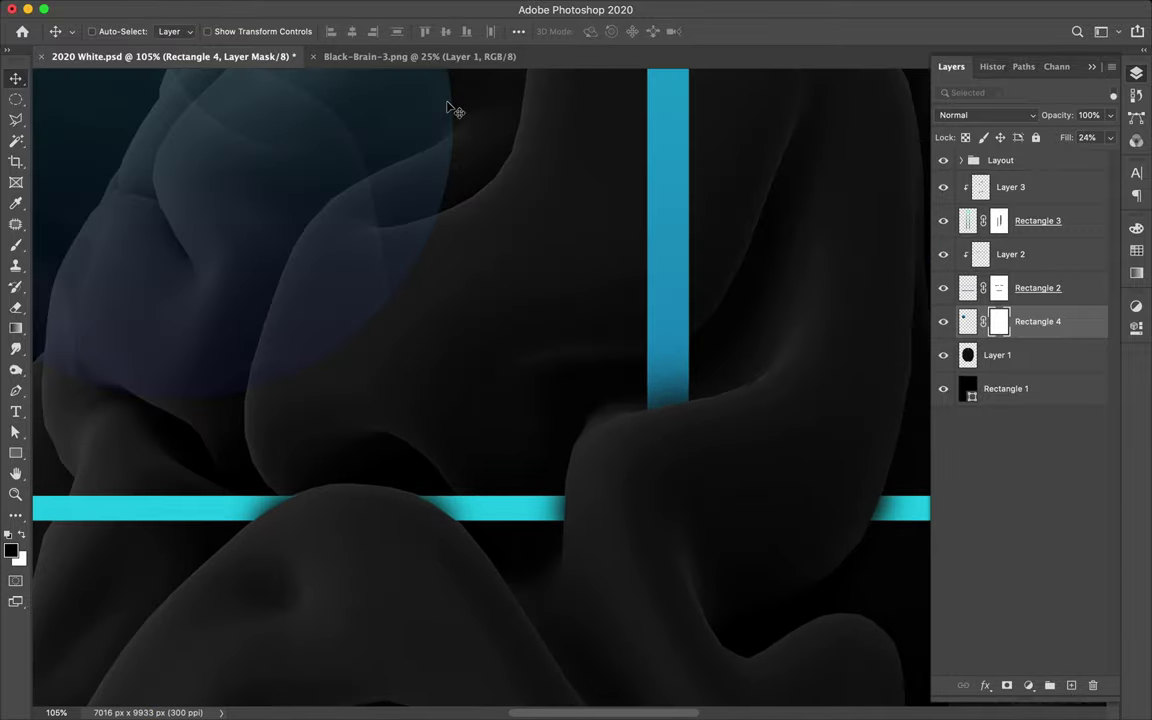
pyautogui.scroll(3, 452, 113)
pyautogui.hscroll(-1, 452, 113)
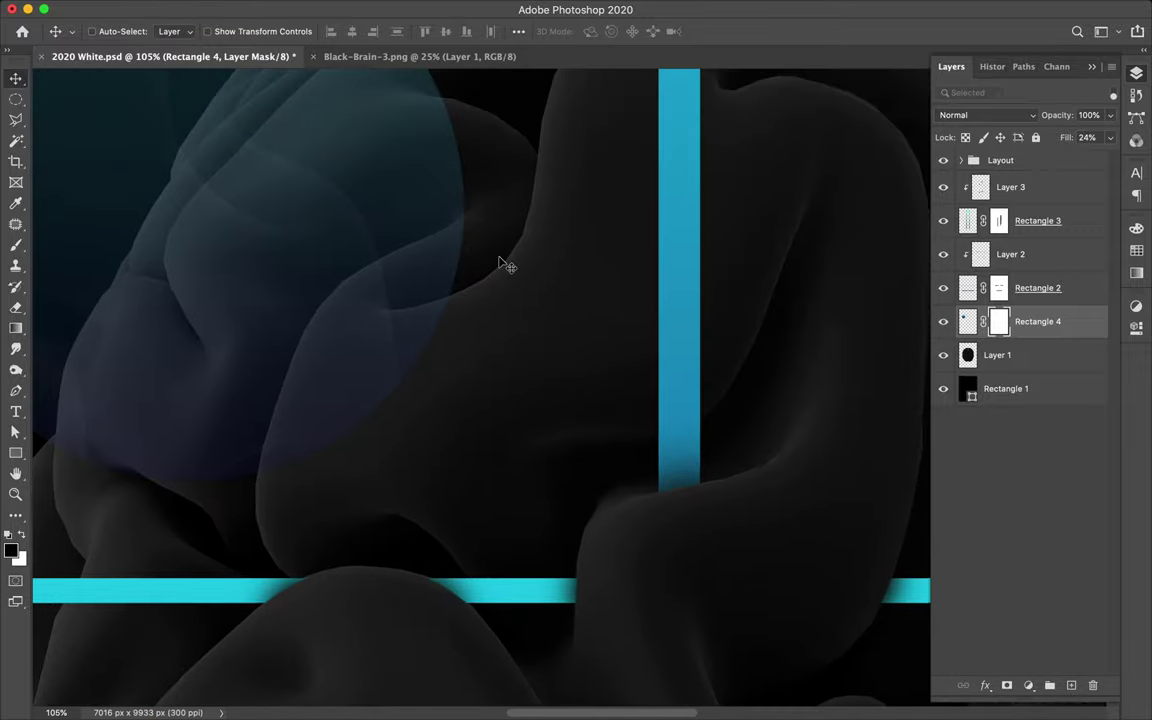
# Step: Trace a closed curved pen path around the overlapping brain fold and make it a selection
pyautogui.press('p')
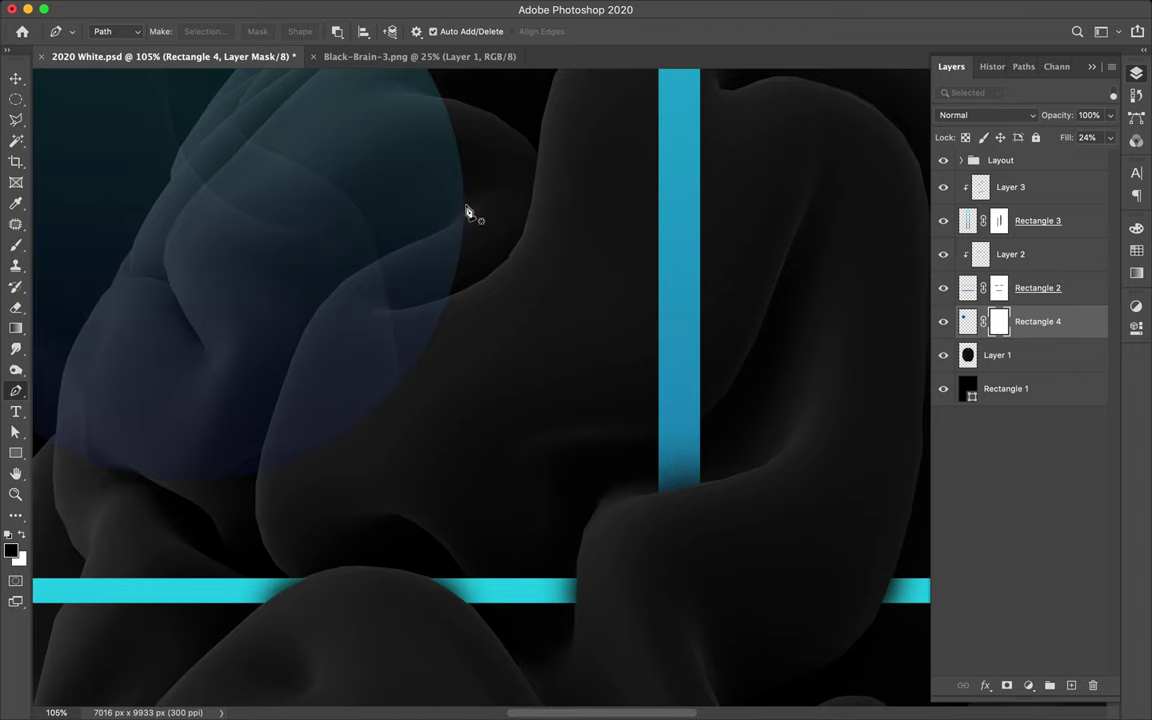
pyautogui.click(468, 199)
pyautogui.moveTo(449, 228); pyautogui.dragTo(435, 237)
pyautogui.moveTo(346, 281); pyautogui.dragTo(326, 298)
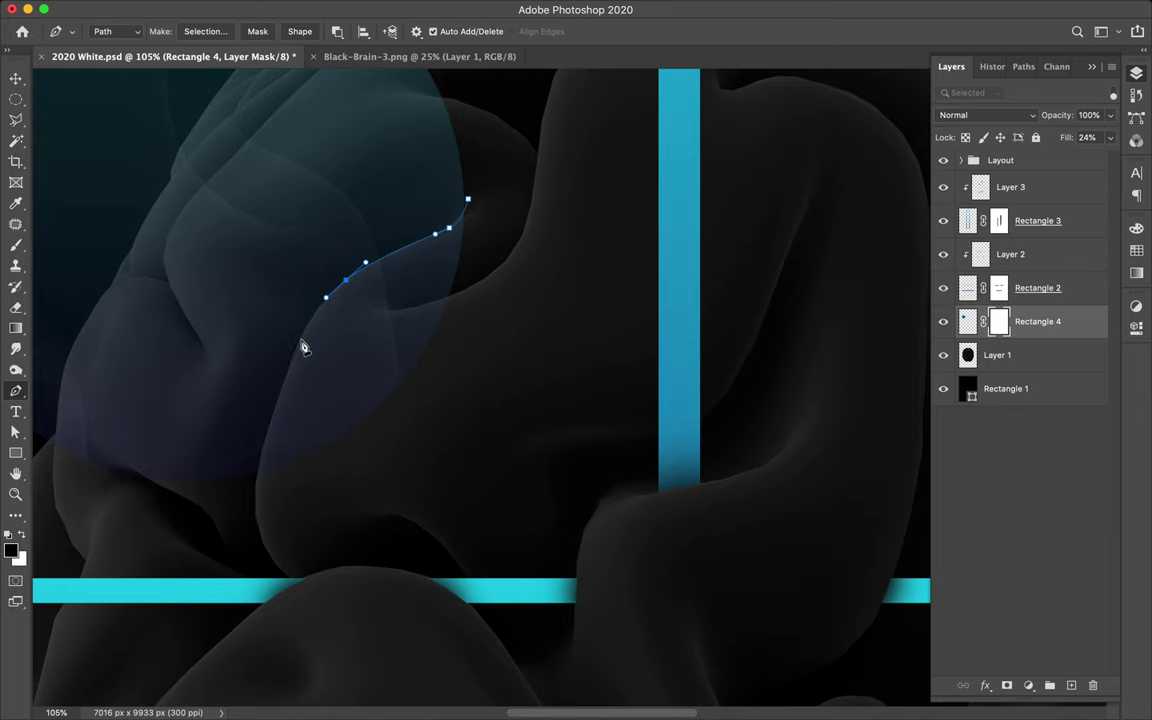
pyautogui.moveTo(301, 340); pyautogui.dragTo(295, 364)
pyautogui.moveTo(256, 490); pyautogui.dragTo(256, 525)
pyautogui.click(507, 428)
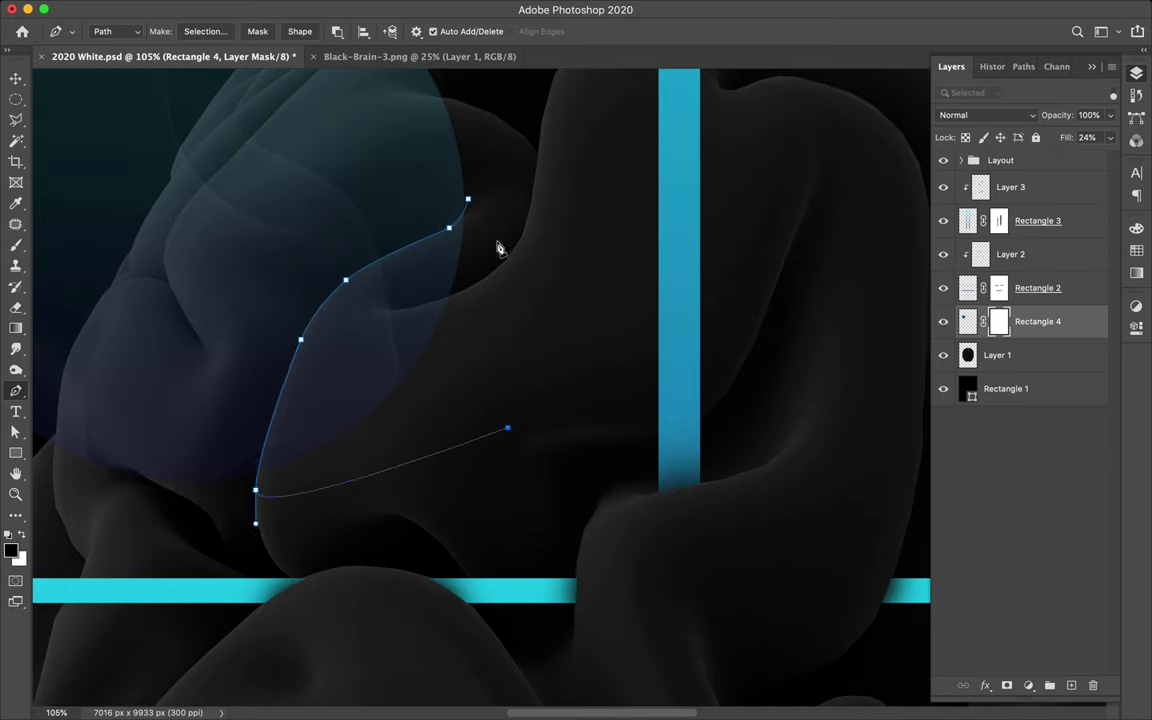
pyautogui.click(468, 201)
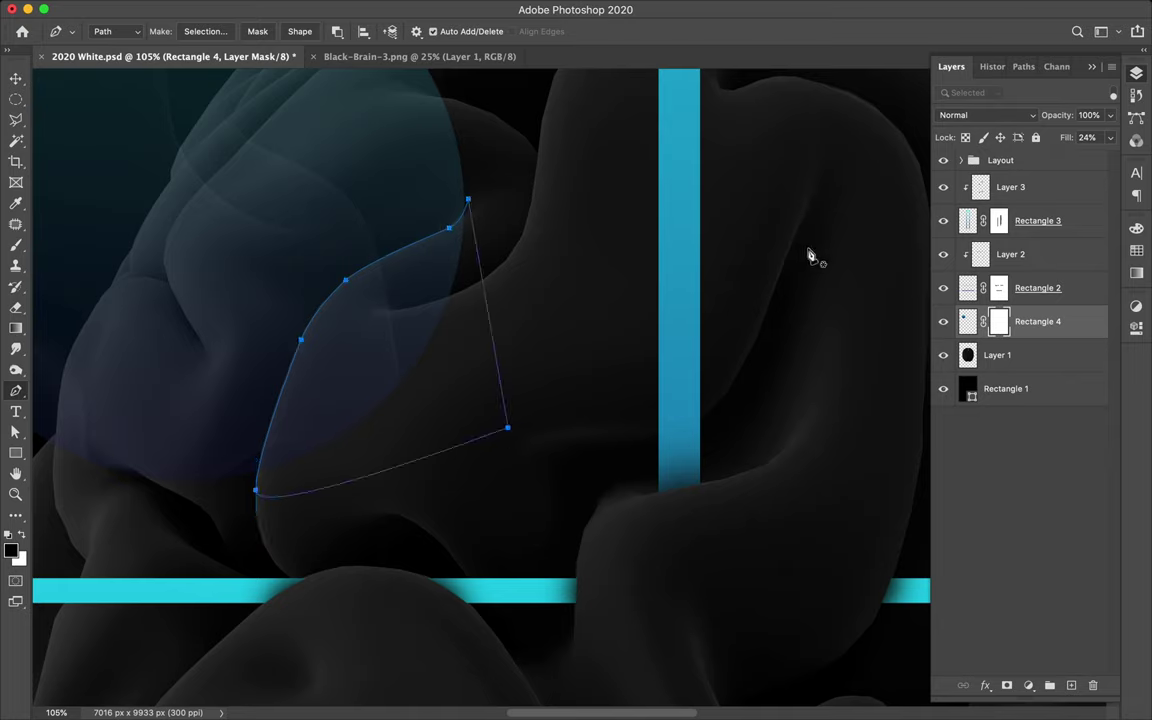
pyautogui.click(188, 37)
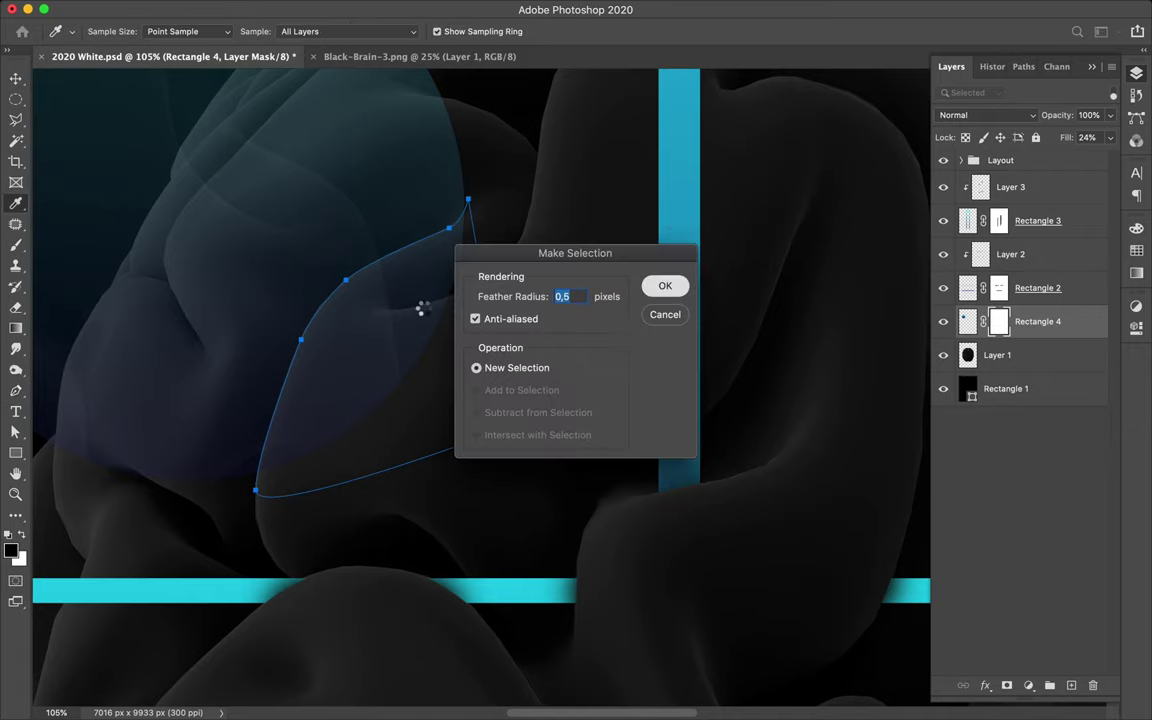
# Step: Paint black on the mask inside the fold selection so the circle sits behind the fold
pyautogui.press('Return')
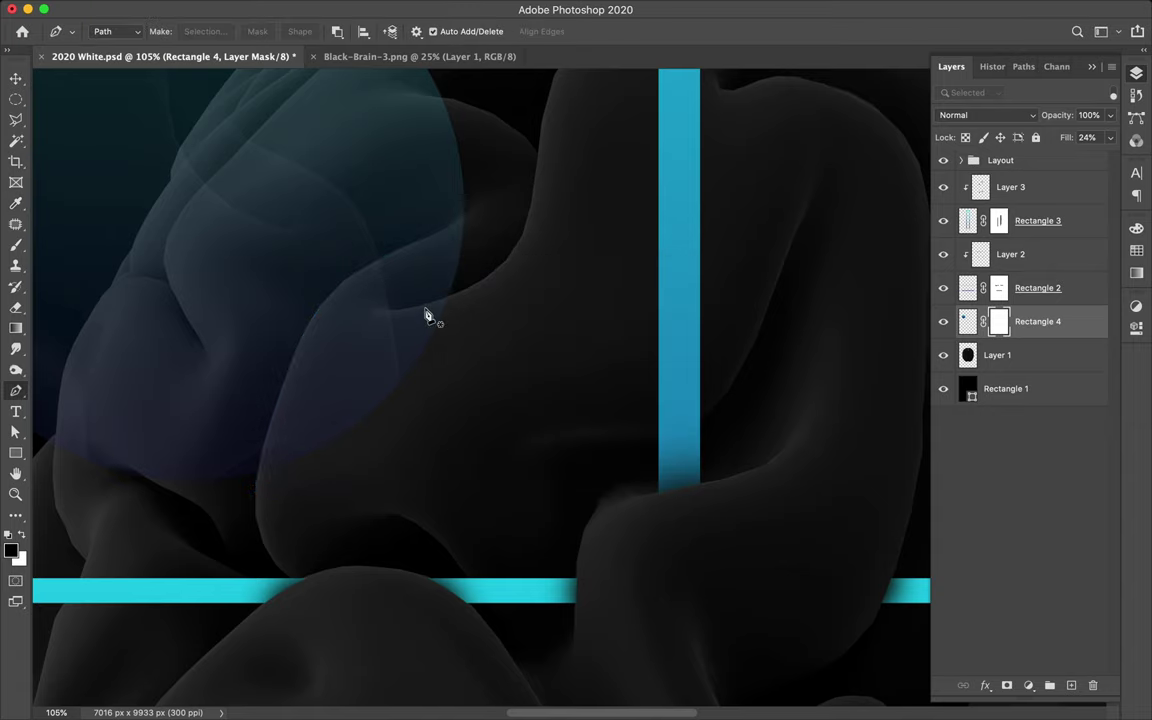
pyautogui.press('b')
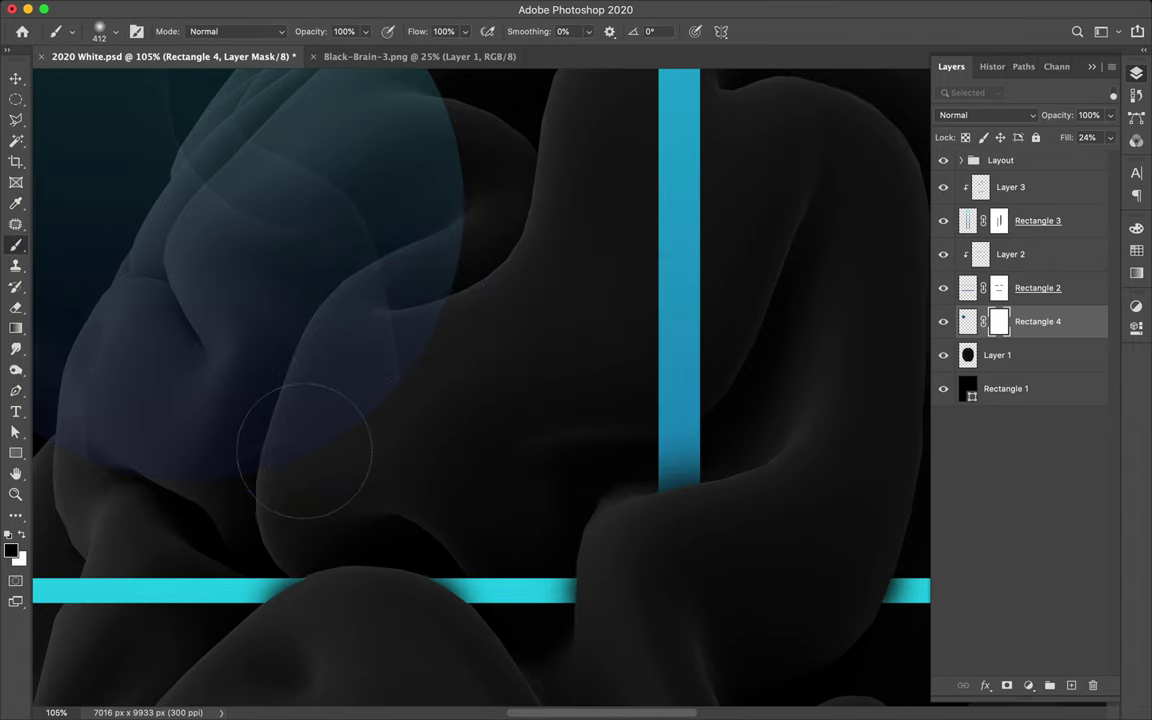
pyautogui.press('space')
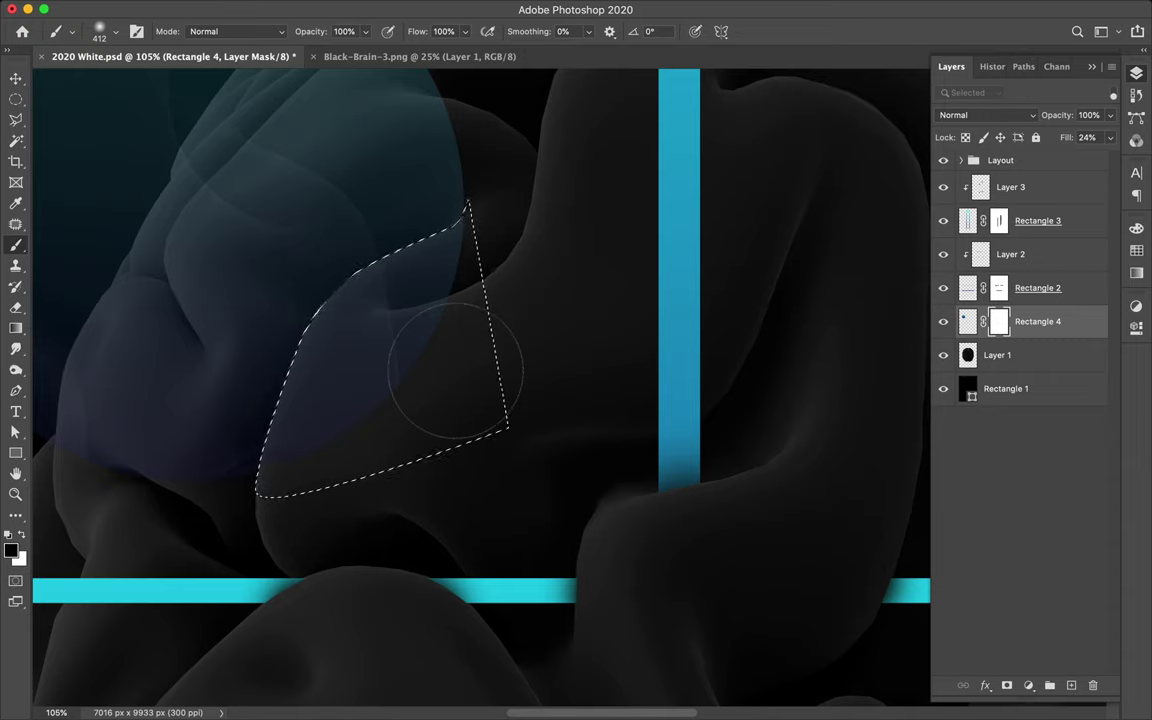
pyautogui.hotkey('ctrl', 'd')
pyautogui.hotkey('ctrl', 'shift', 'd')
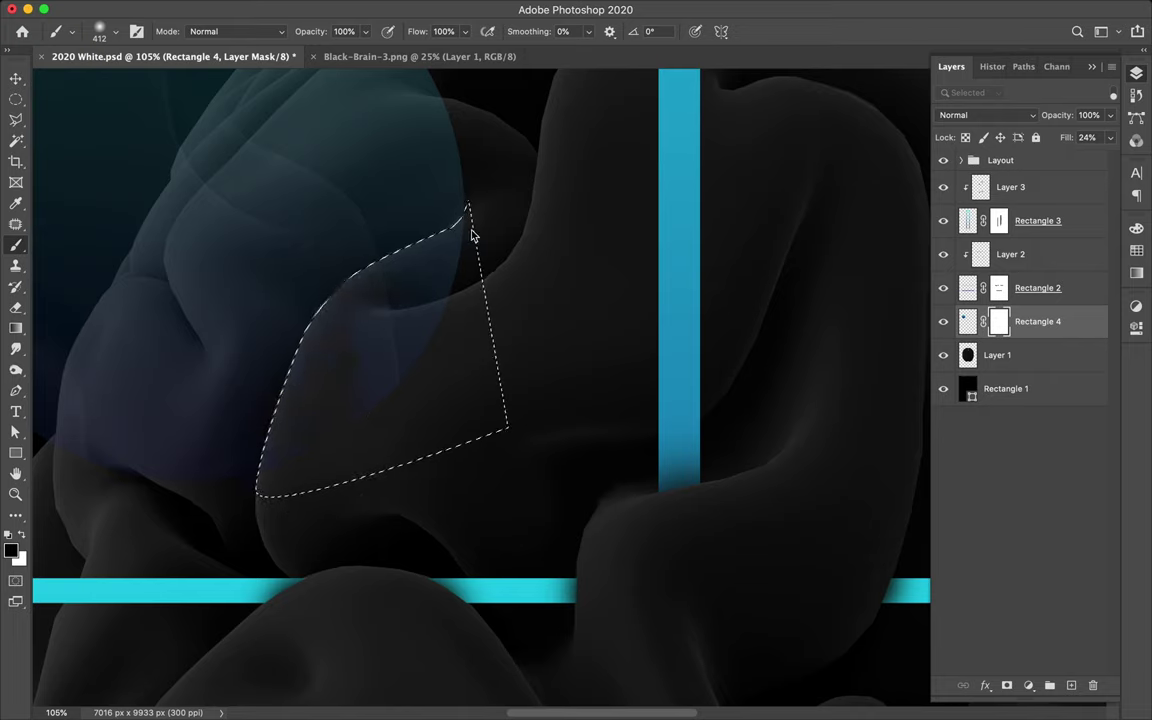
pyautogui.moveTo(325, 424)
pyautogui.mouseDown()
pyautogui.moveTo(442, 303)
pyautogui.moveTo(265, 496)
pyautogui.moveTo(362, 329)
pyautogui.moveTo(470, 218)
pyautogui.moveTo(275, 504)
pyautogui.moveTo(467, 254)
pyautogui.mouseUp()
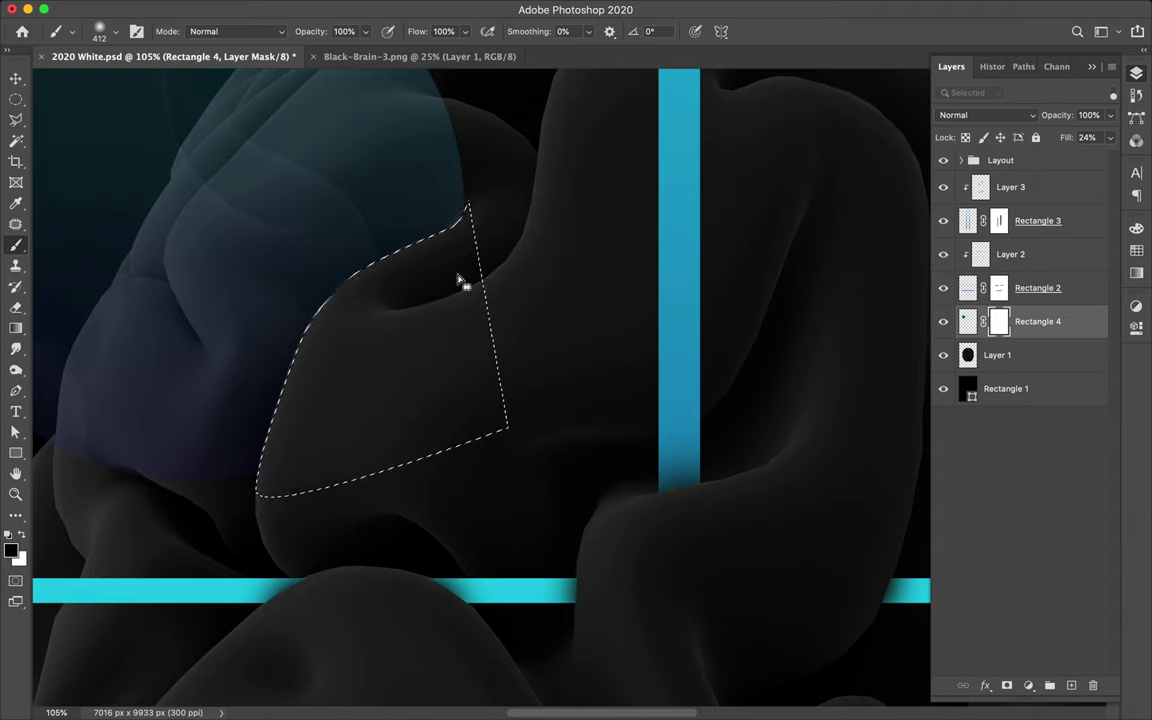
pyautogui.press('m')
pyautogui.hotkey('ctrl', 'd')
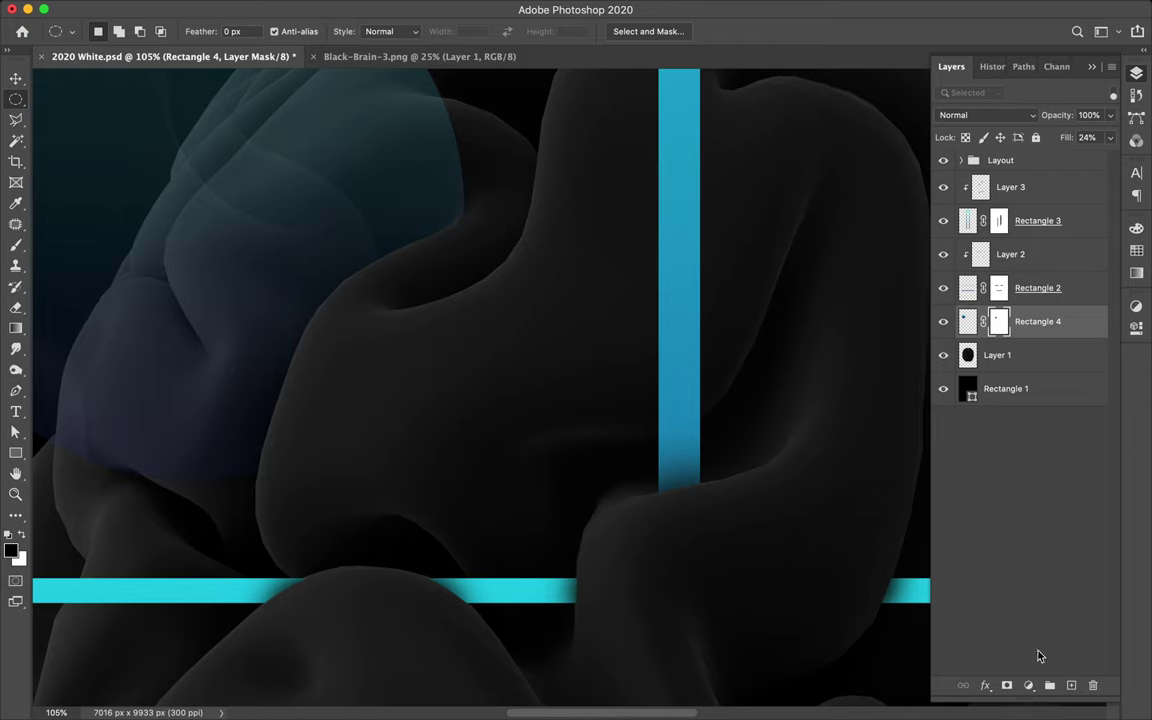
# Step: Add a new layer and restore Rectangle 4's fill to 100%
pyautogui.click(1069, 687)
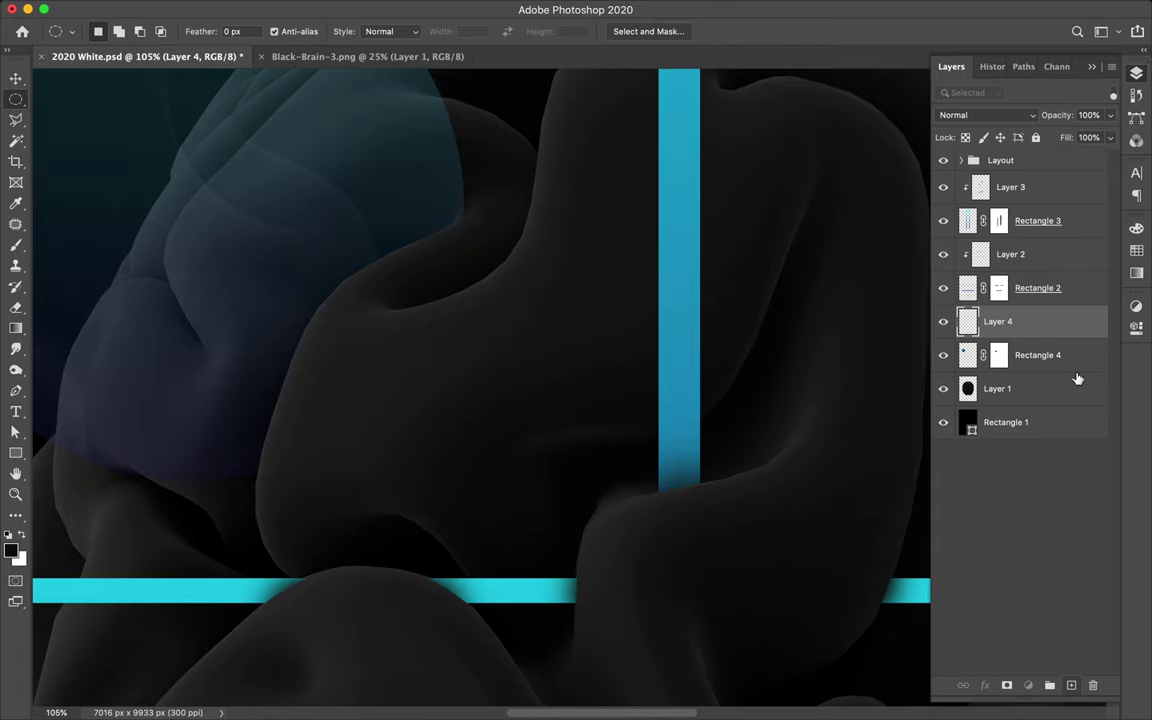
pyautogui.click(1070, 366)
pyautogui.click(1110, 139)
pyautogui.moveTo(1053, 160); pyautogui.dragTo(1136, 157)
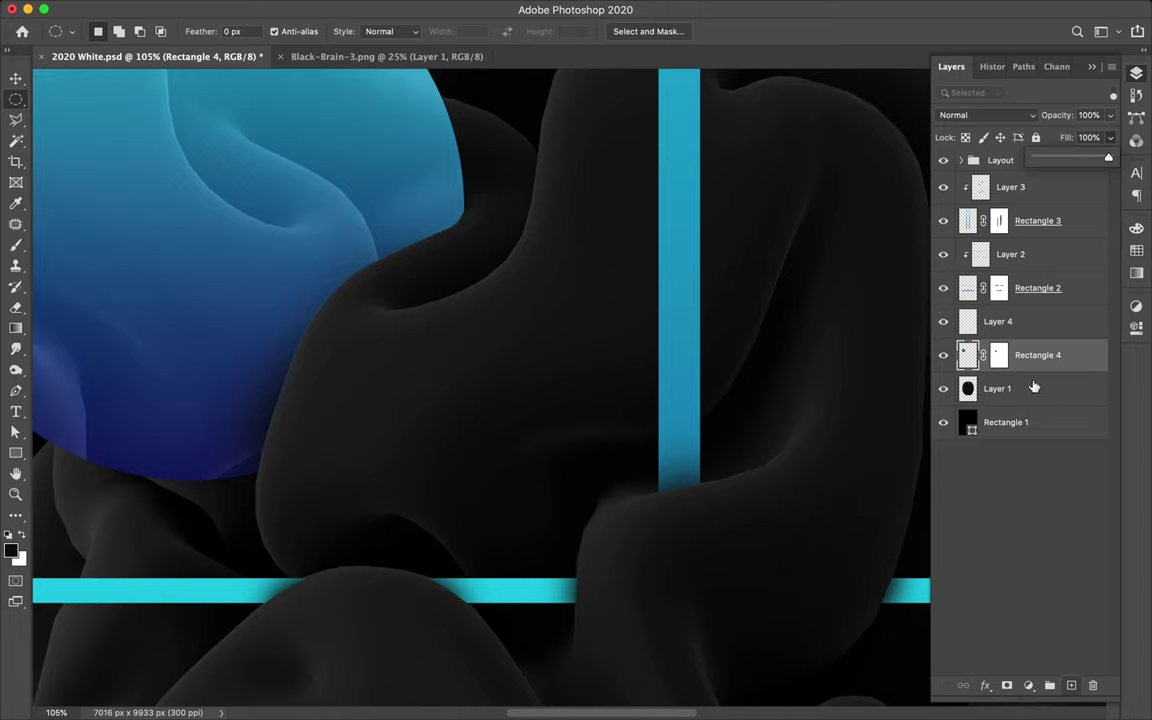
# Step: Paint dark shading along the fold's rim on Layer 4 and clip it to Rectangle 4
pyautogui.click(1004, 332)
pyautogui.press('b')
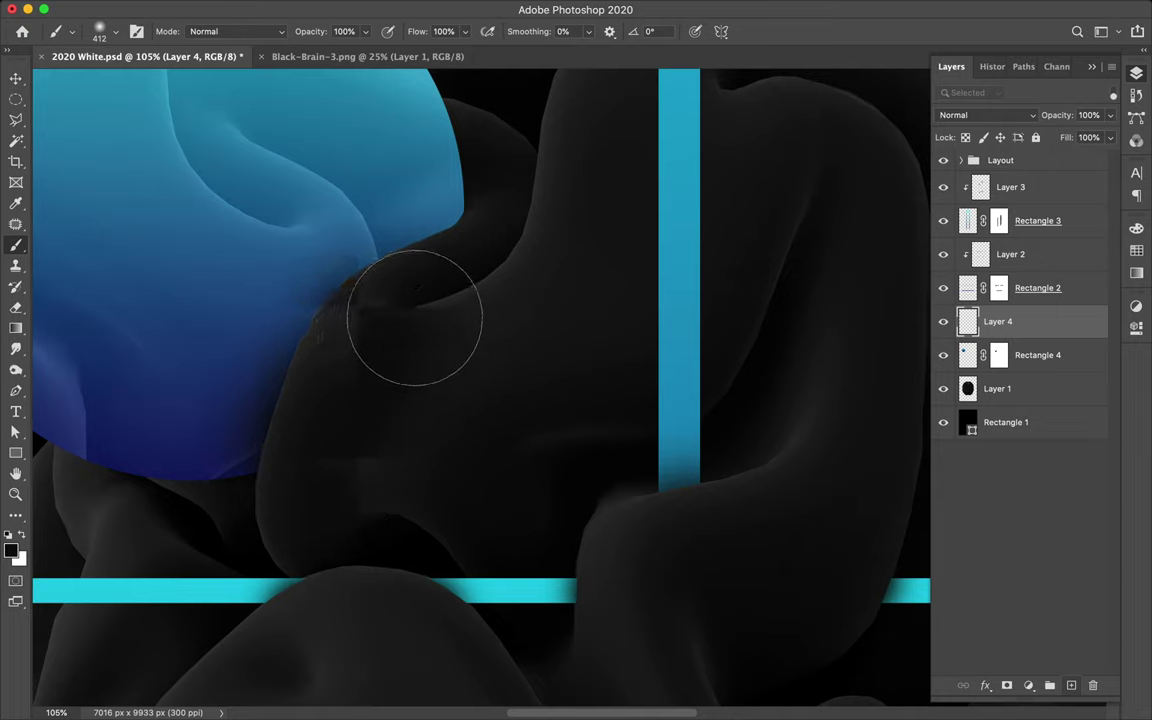
pyautogui.moveTo(462, 303)
pyautogui.mouseDown()
pyautogui.moveTo(522, 278)
pyautogui.moveTo(347, 437)
pyautogui.moveTo(325, 483)
pyautogui.mouseUp()
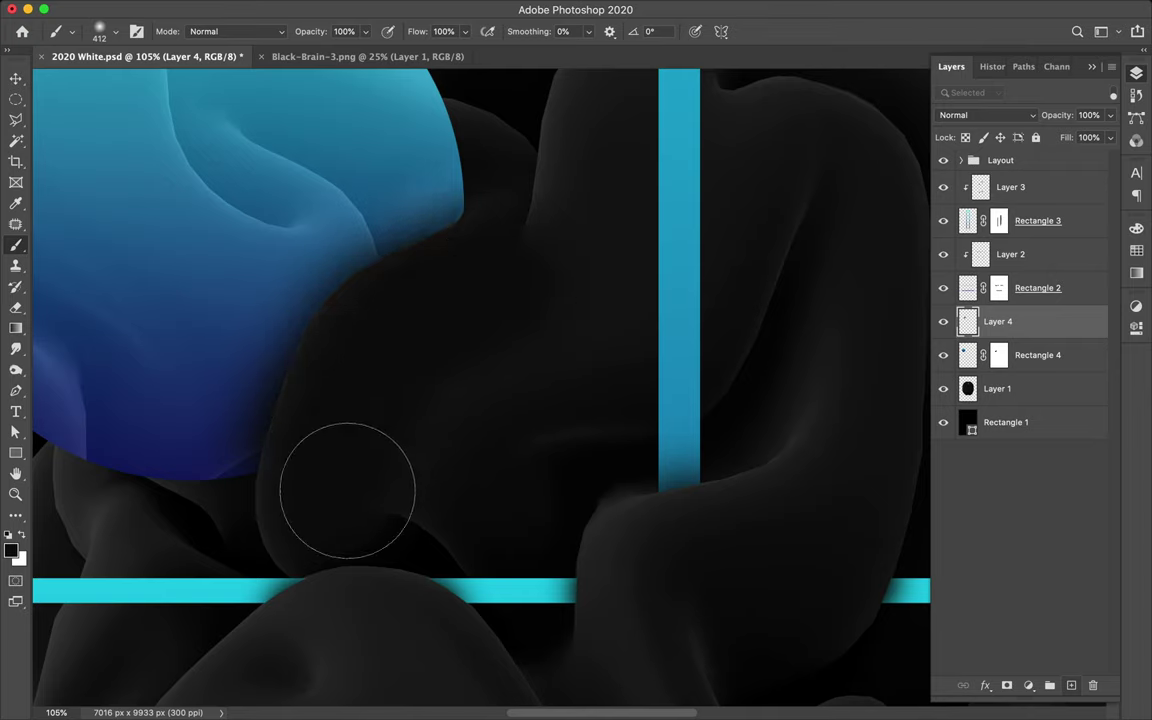
pyautogui.moveTo(1022, 336); pyautogui.dragTo(1020, 333)
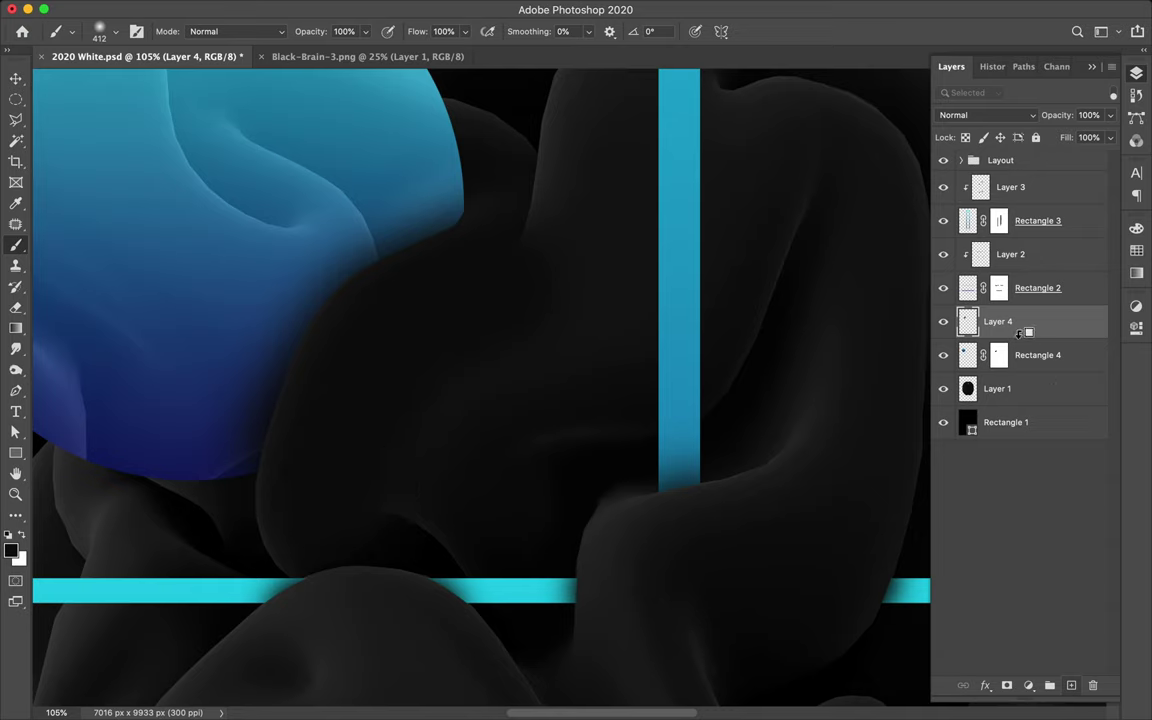
pyautogui.keyDown('alt'); pyautogui.click(1020, 334); pyautogui.keyUp('alt')
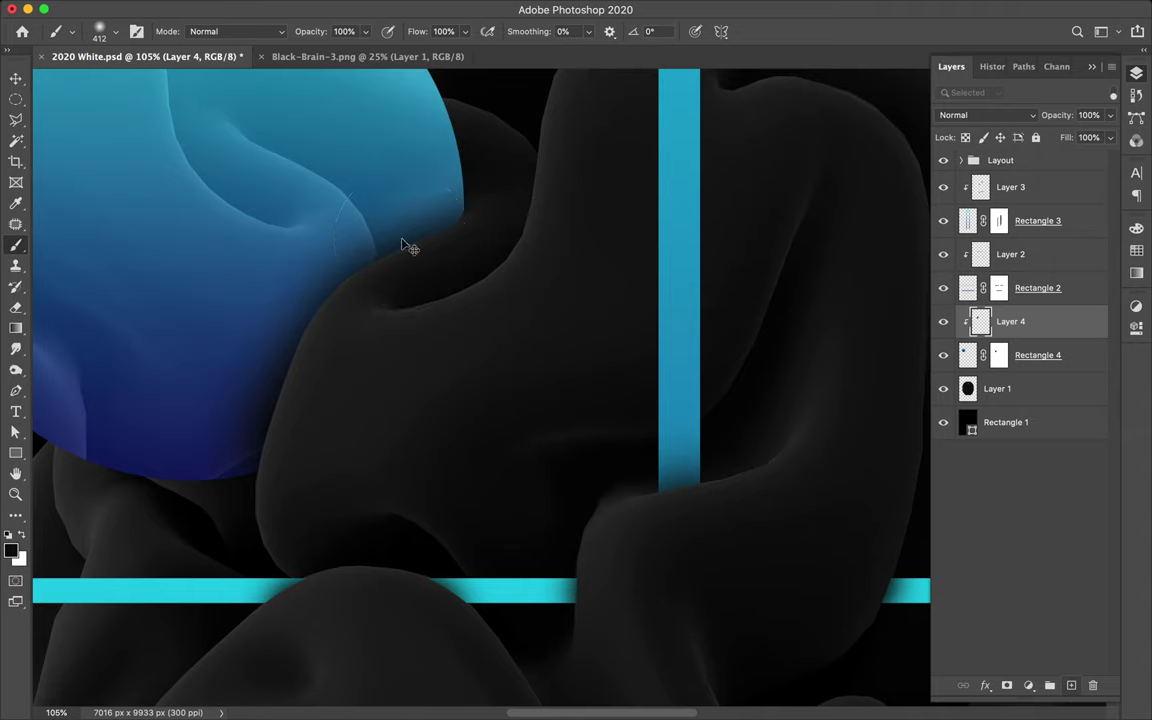
# Step: Fit the whole poster on screen and save 2020 White.psd
pyautogui.press('super+0')
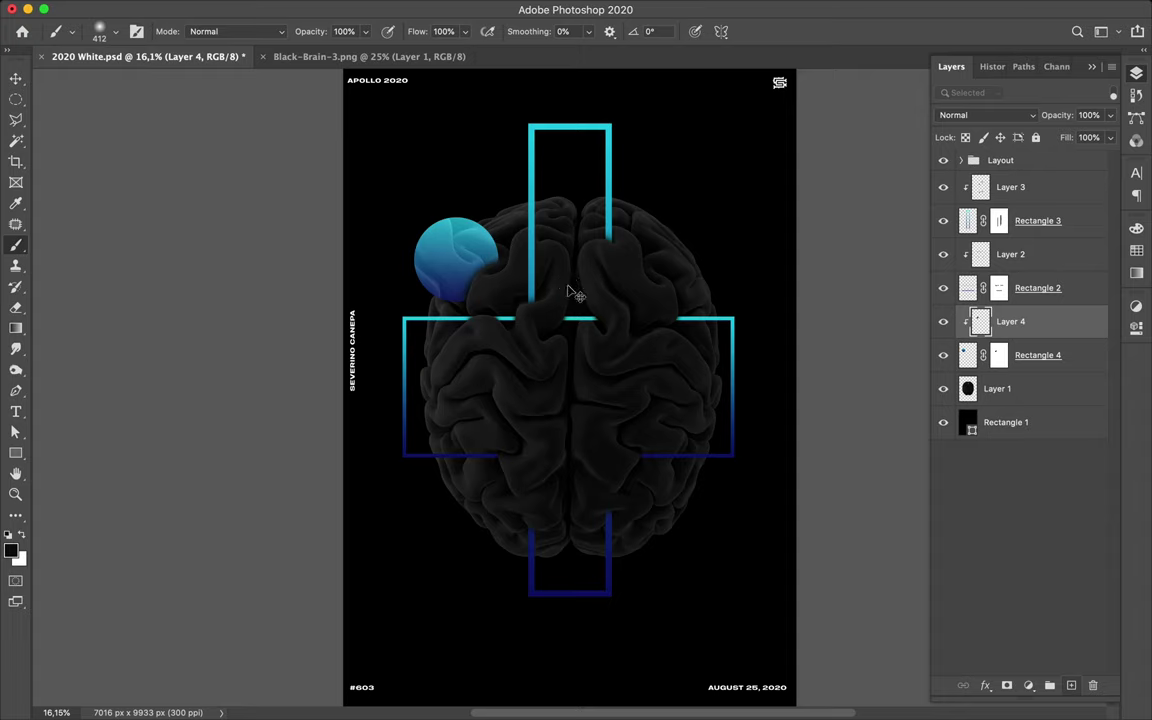
pyautogui.press('super+s')
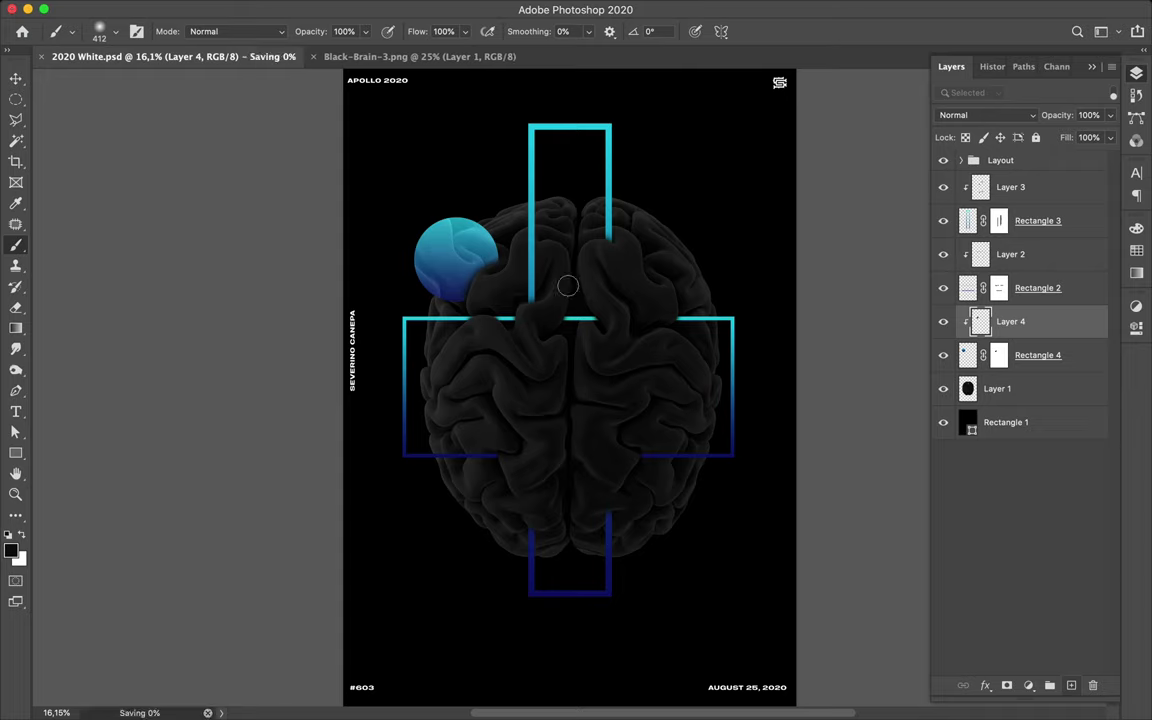
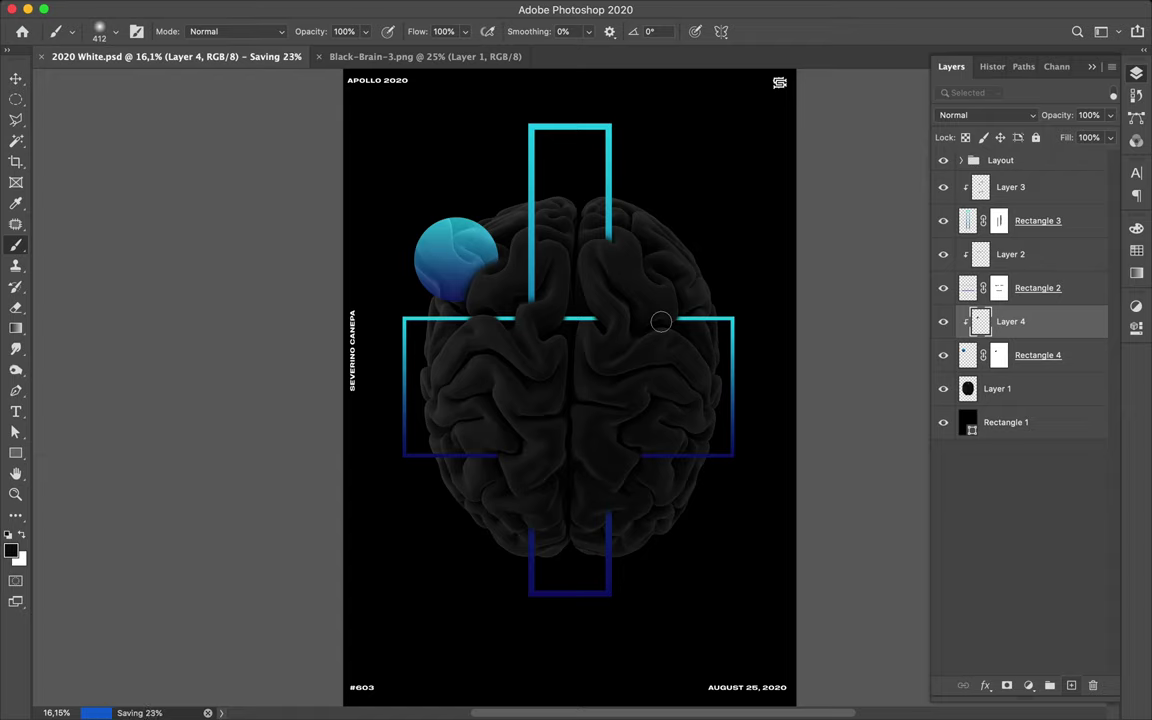
# Step: Duplicate the blue sphere layer Rectangle 4 toward the lower right of the brain
pyautogui.moveTo(900, 6)
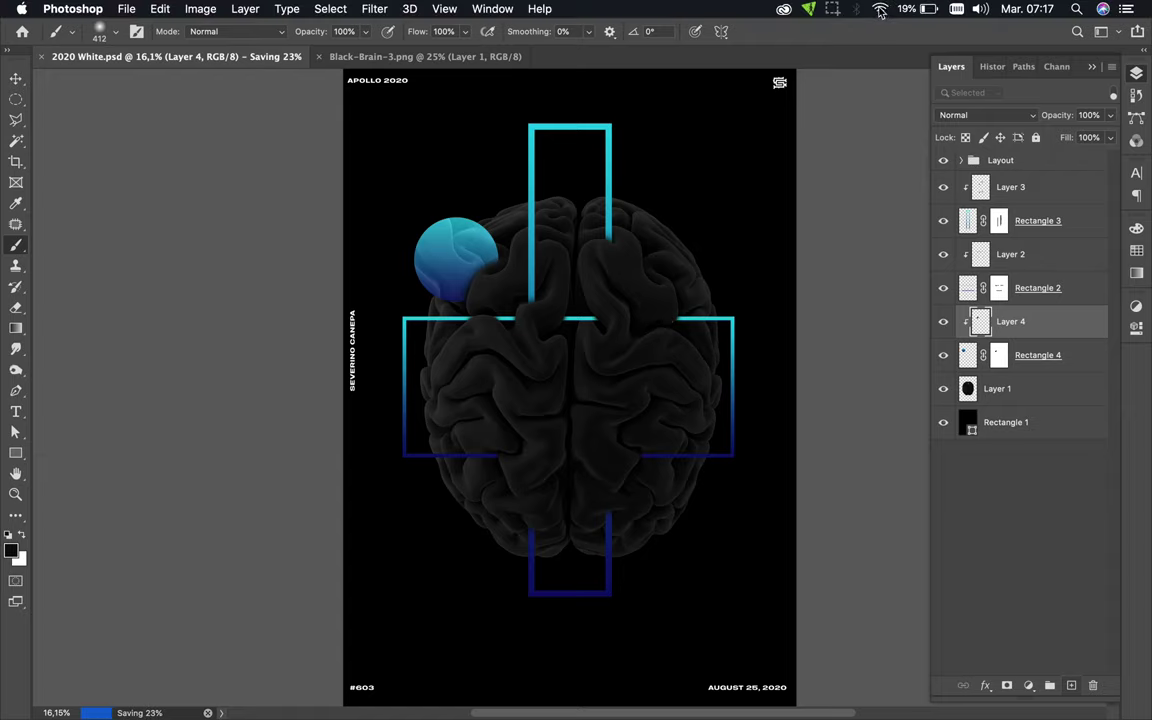
pyautogui.click(833, 9)
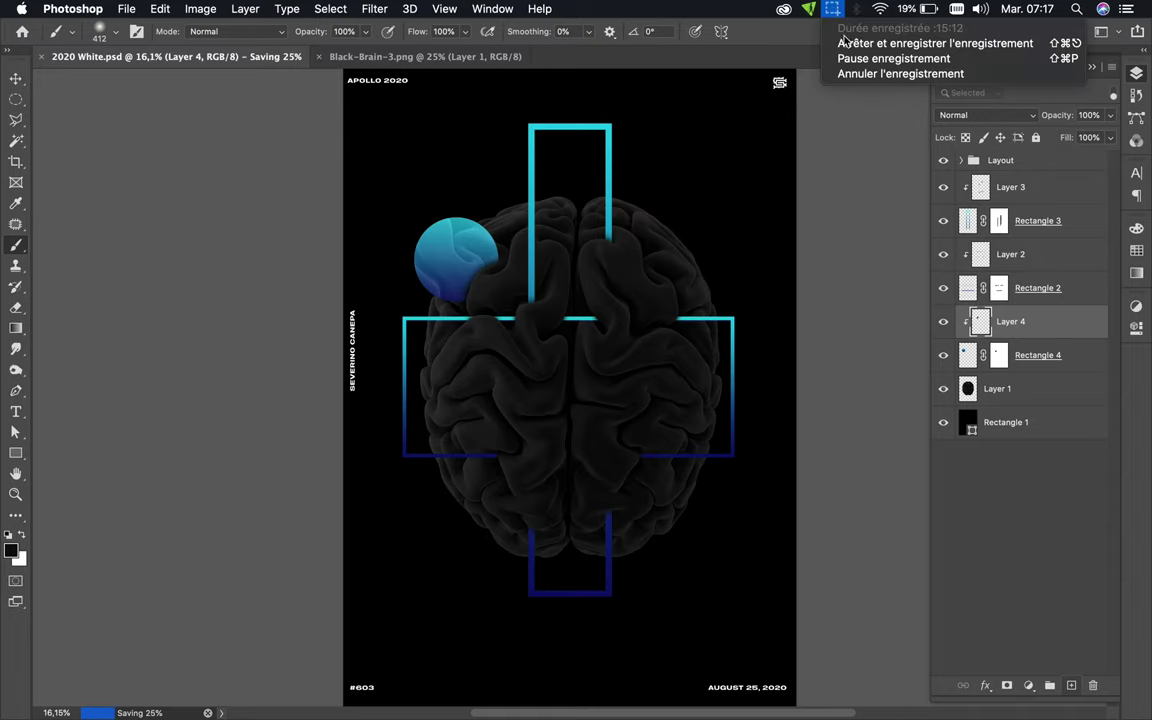
pyautogui.click(848, 44)
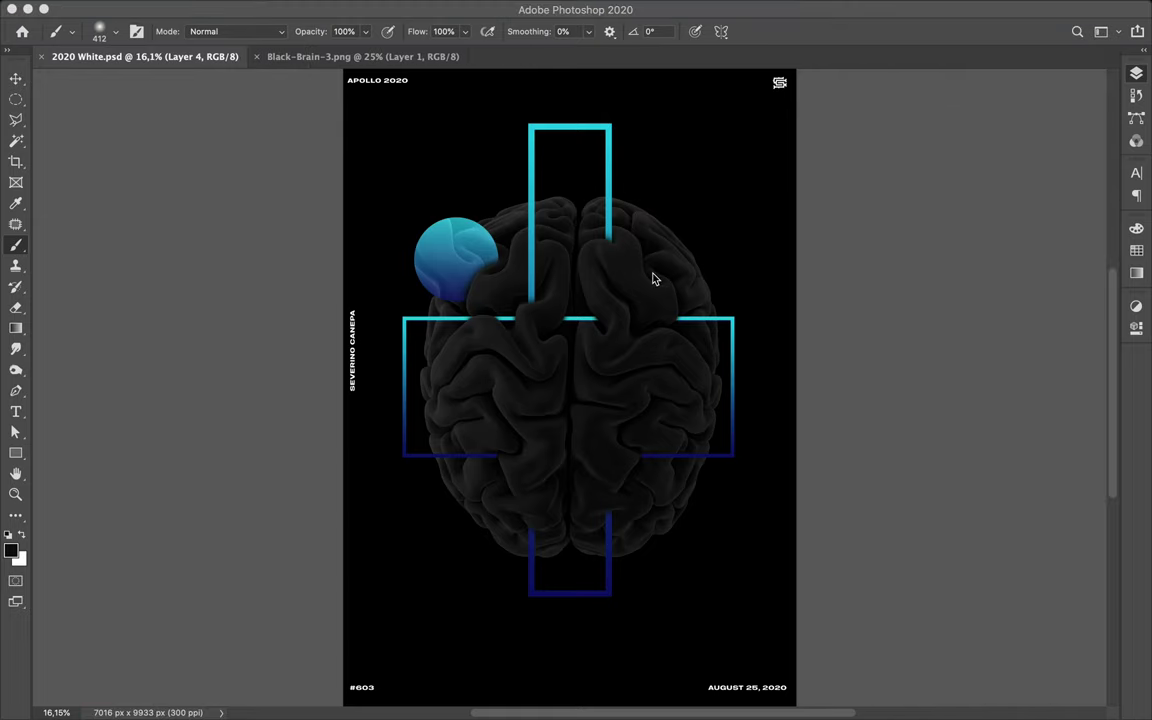
pyautogui.press('F7')
pyautogui.press('v')
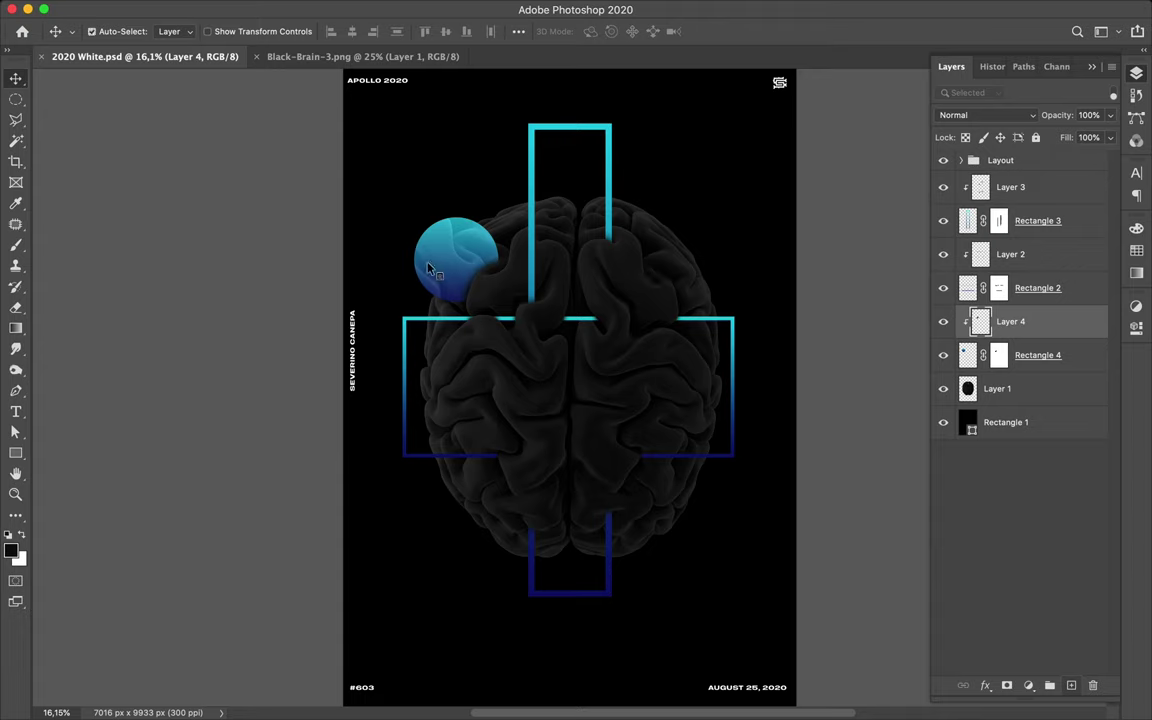
pyautogui.press('super')
pyautogui.keyDown('super'); pyautogui.click(446, 251); pyautogui.keyUp('super')
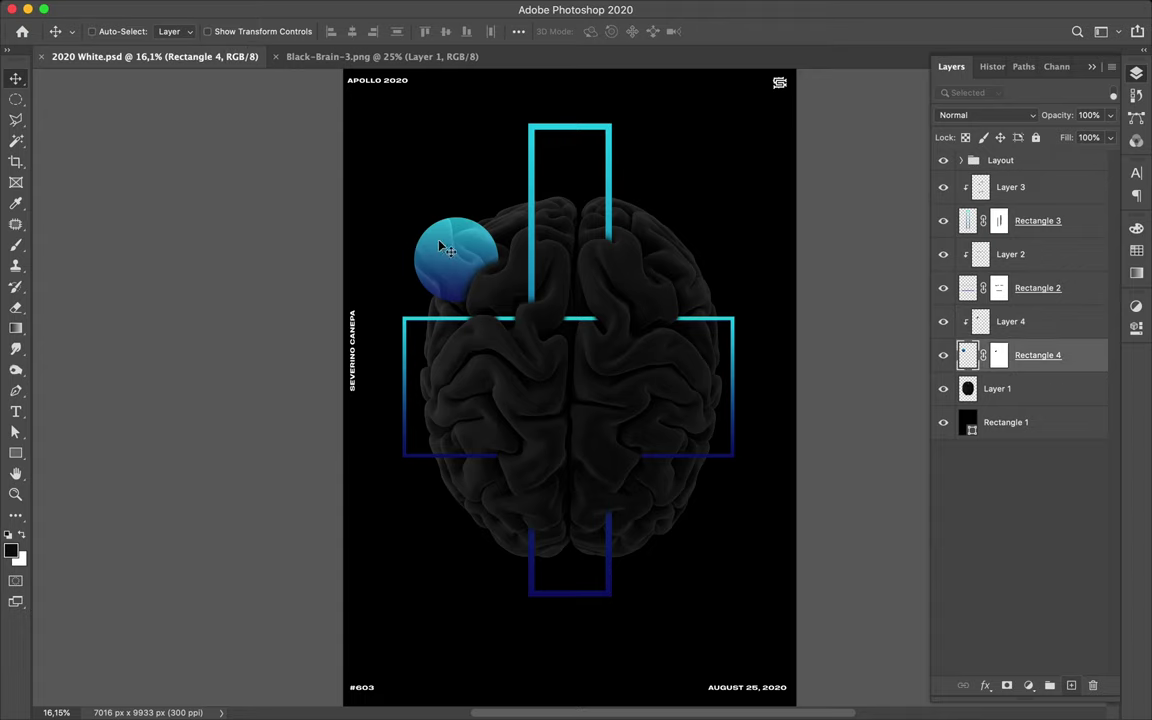
pyautogui.moveTo(448, 249); pyautogui.dragTo(675, 519)
# Step: Delete the sphere copy's mask without applying it and scale the copy up to 2666 px
pyautogui.moveTo(966, 355); pyautogui.dragTo(1094, 686)
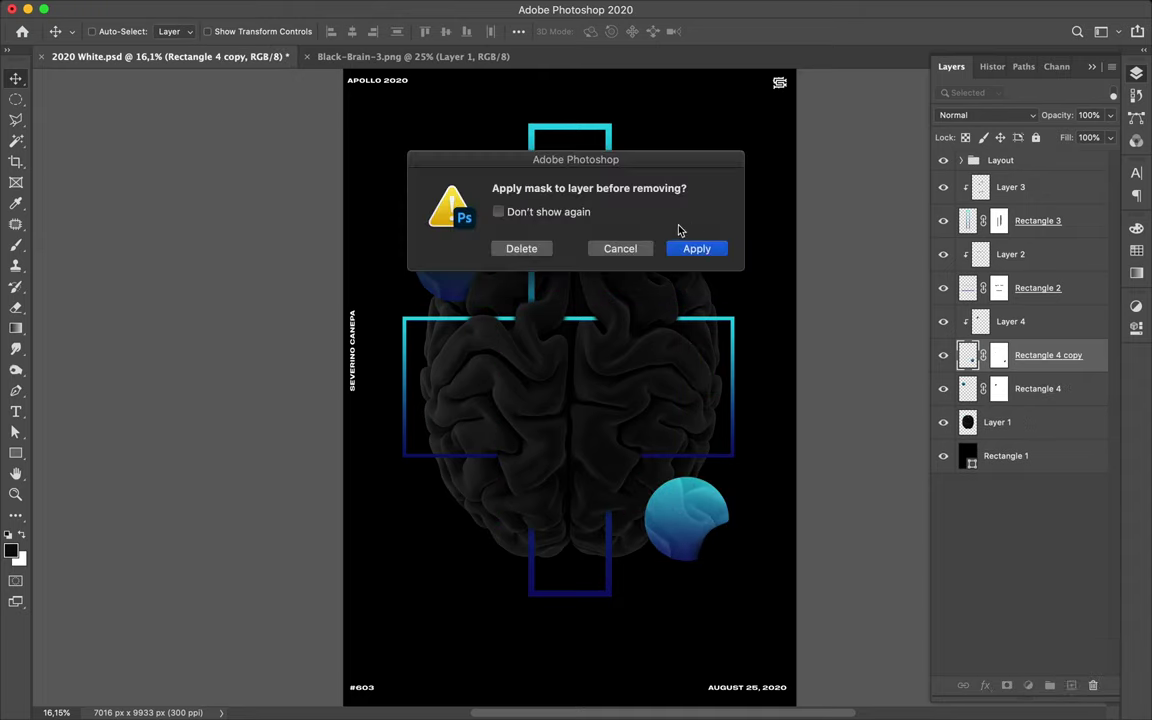
pyautogui.click(539, 251)
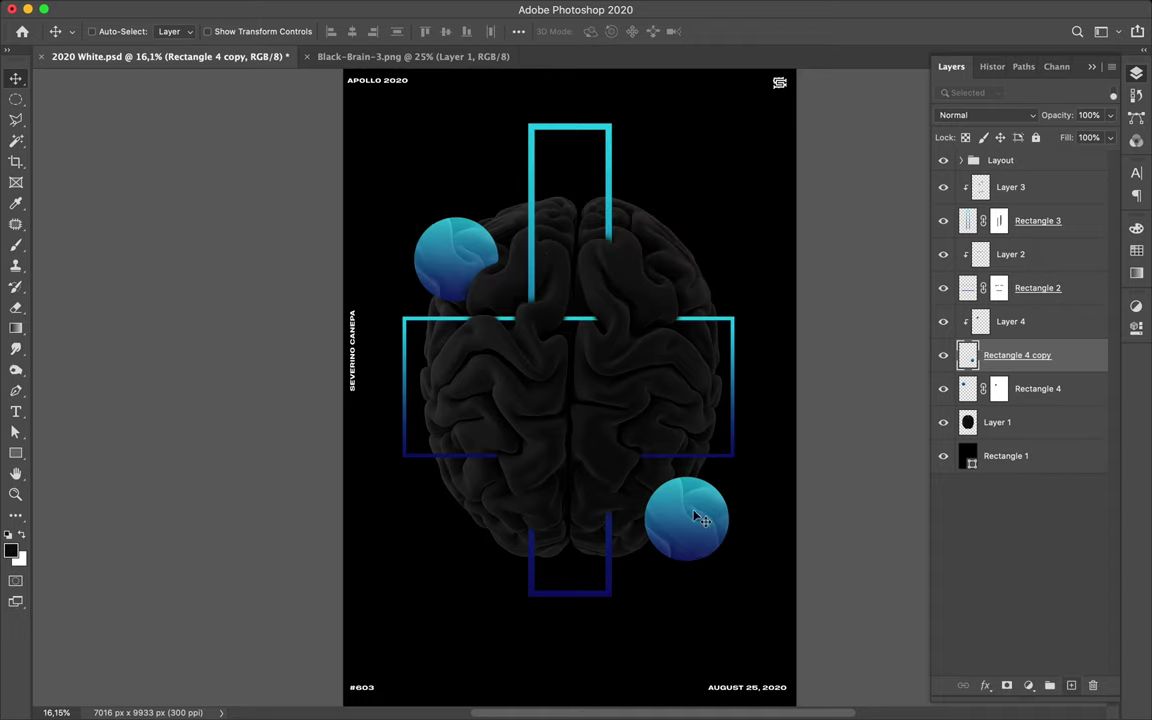
pyautogui.press('super+t')
pyautogui.moveTo(649, 470); pyautogui.dragTo(555, 391)
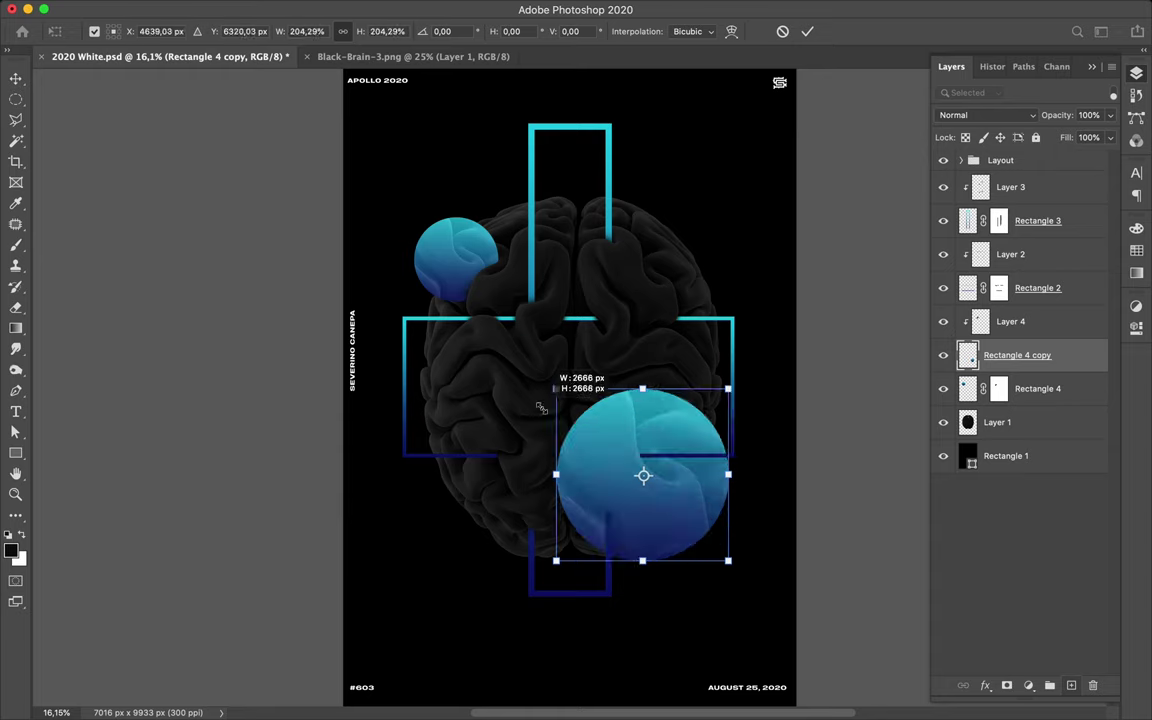
pyautogui.press('Return')
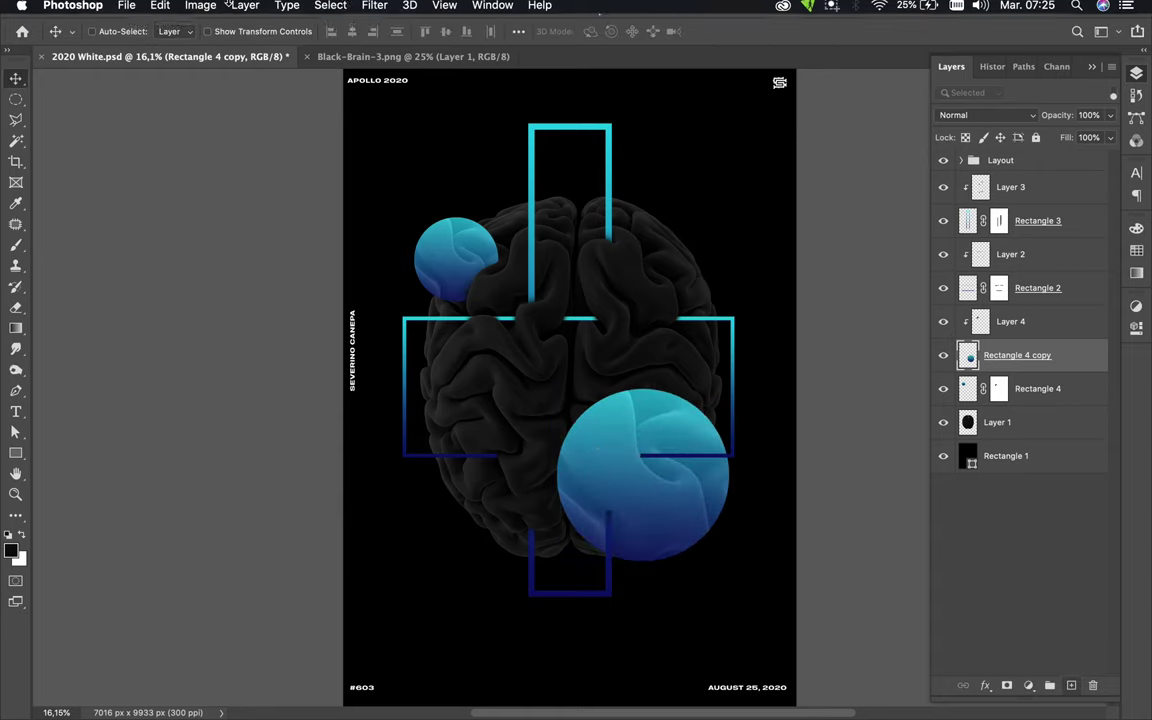
pyautogui.click(373, 8)
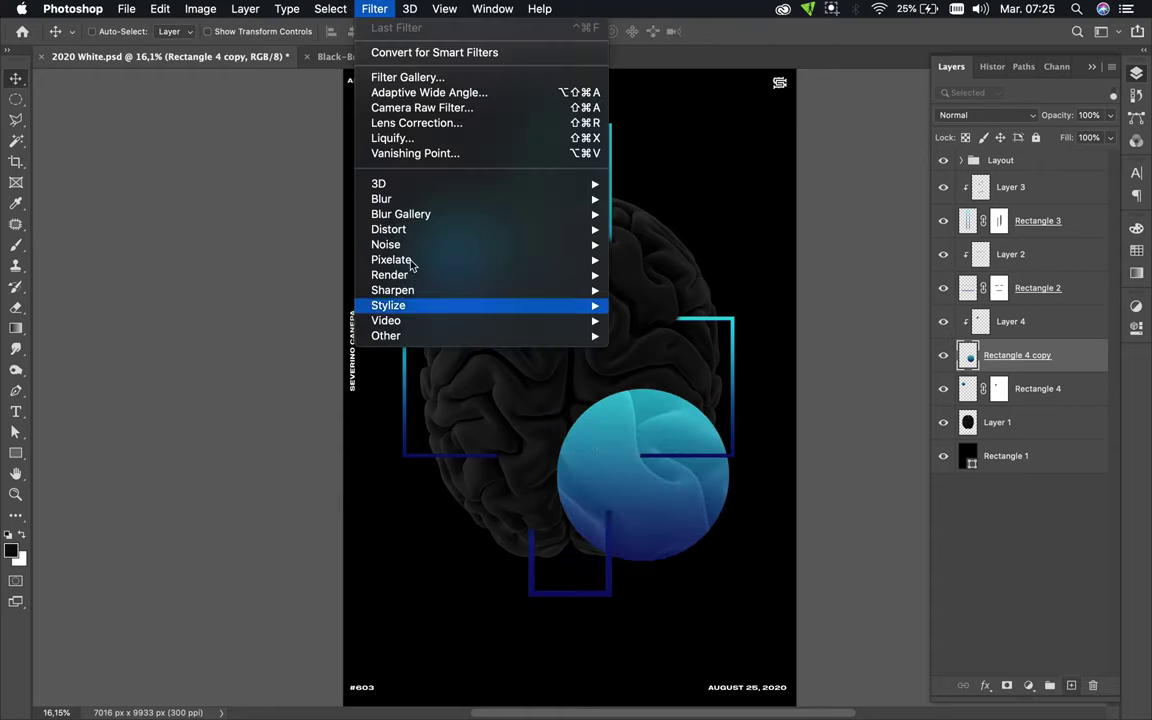
# Step: Apply a Mosaic filter with cell size 135 to the large sphere copy
pyautogui.moveTo(419, 260)
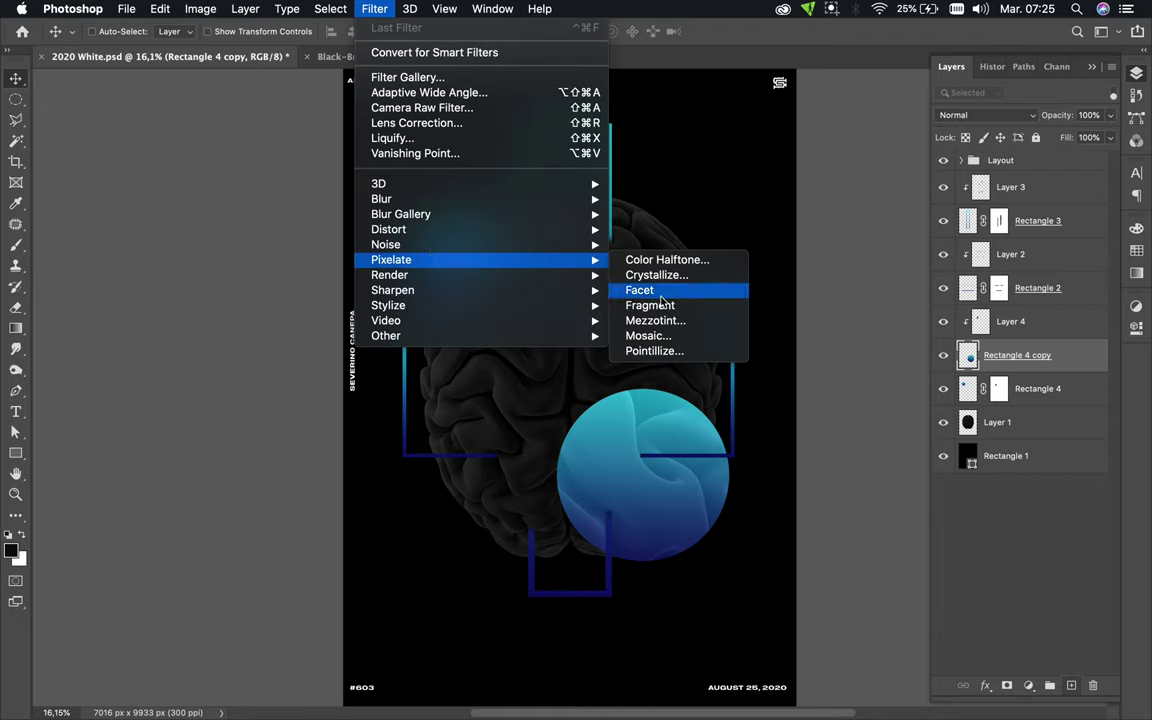
pyautogui.click(659, 340)
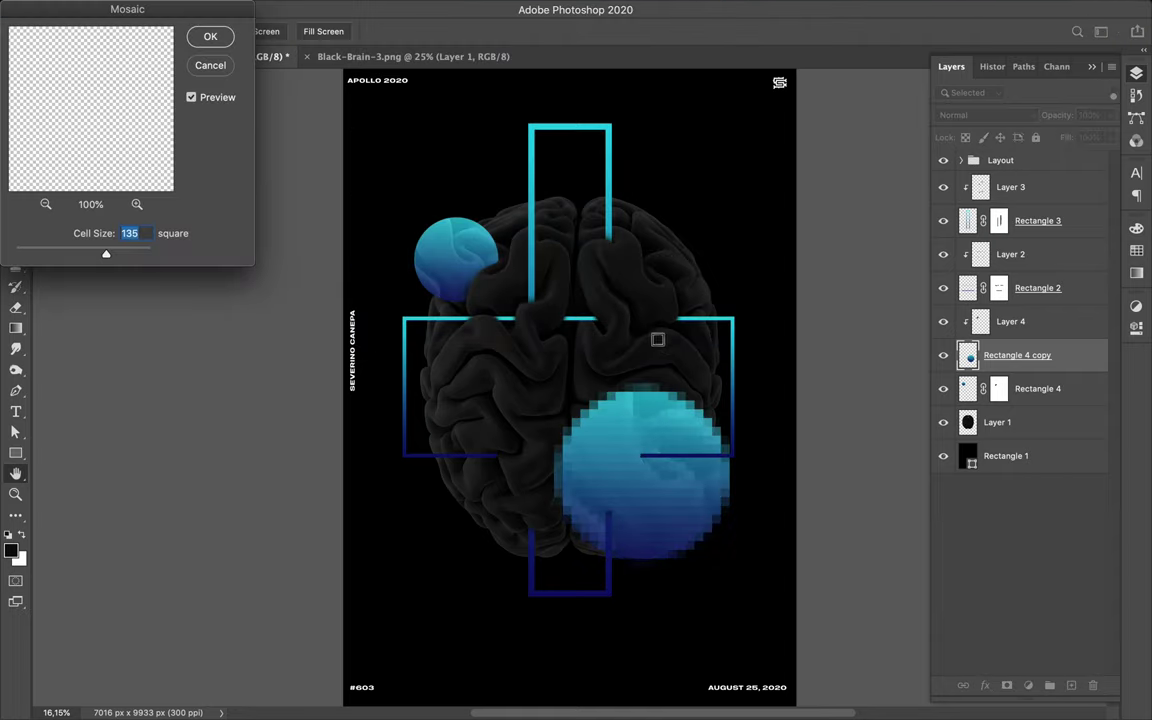
pyautogui.click(211, 37)
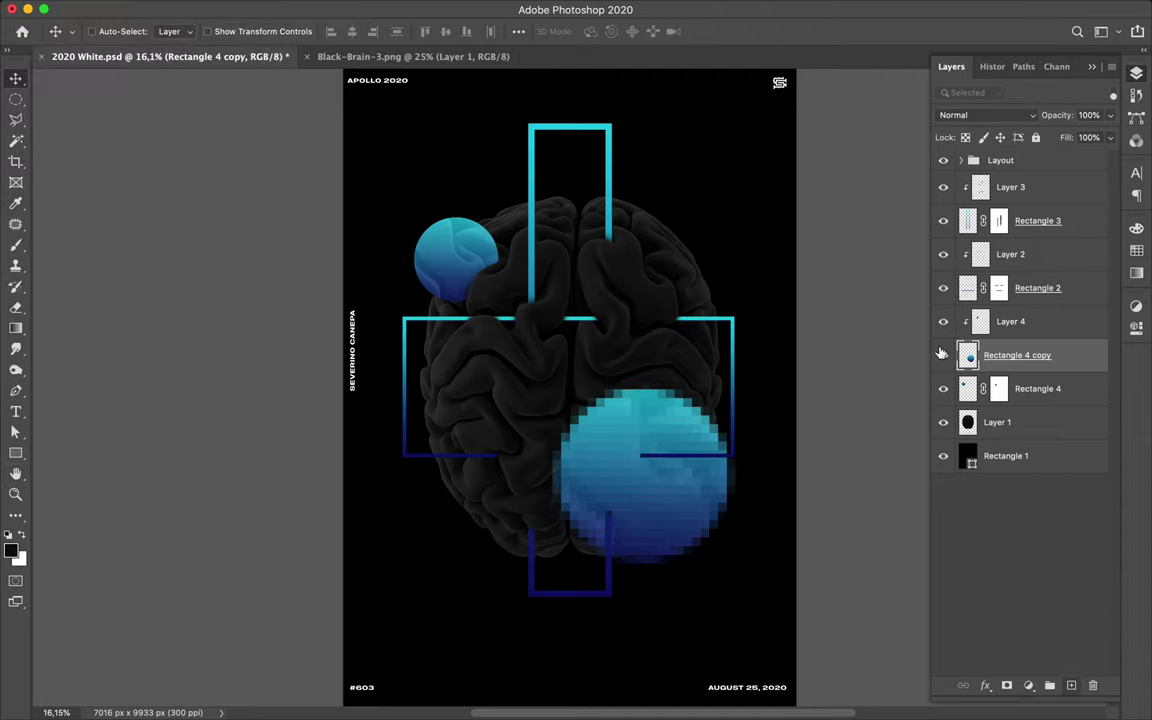
# Step: Move the pixelated sphere layer below Layer 1 and nudge it to the brain's lower right edge
pyautogui.moveTo(1054, 358); pyautogui.dragTo(1055, 441)
pyautogui.moveTo(689, 548)
pyautogui.mouseDown()
pyautogui.moveTo(646, 548)
pyautogui.moveTo(676, 548)
pyautogui.moveTo(667, 555)
pyautogui.mouseUp()
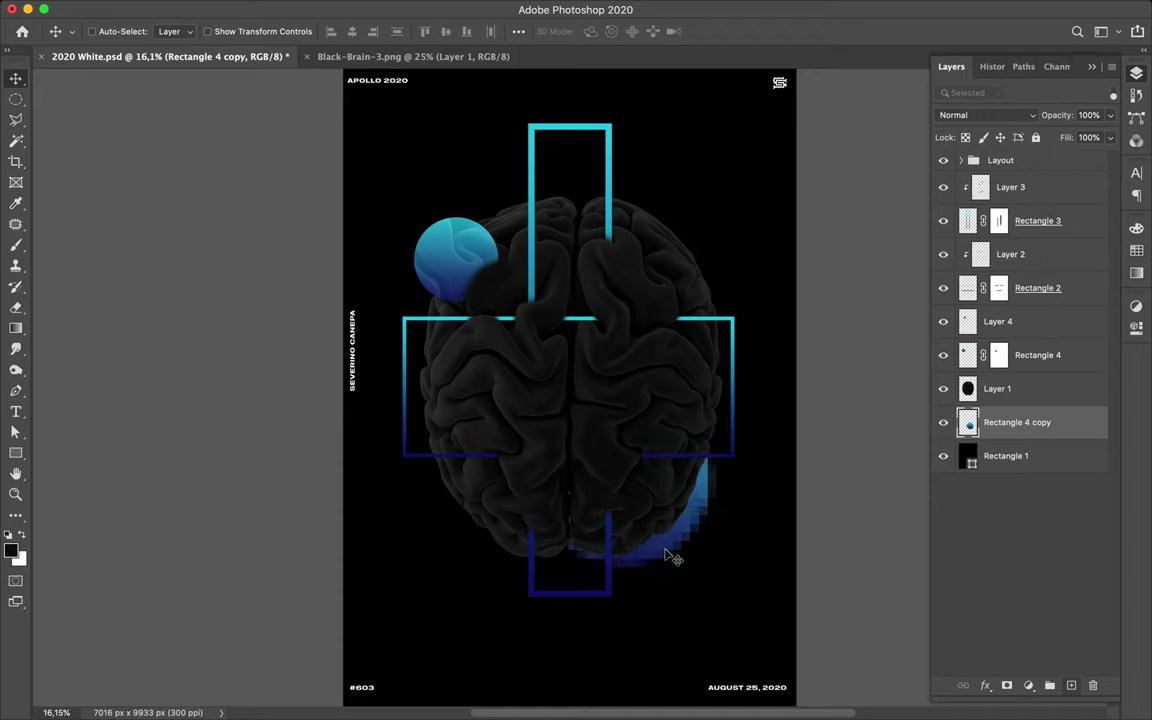
pyautogui.scroll(5, 537, 286)
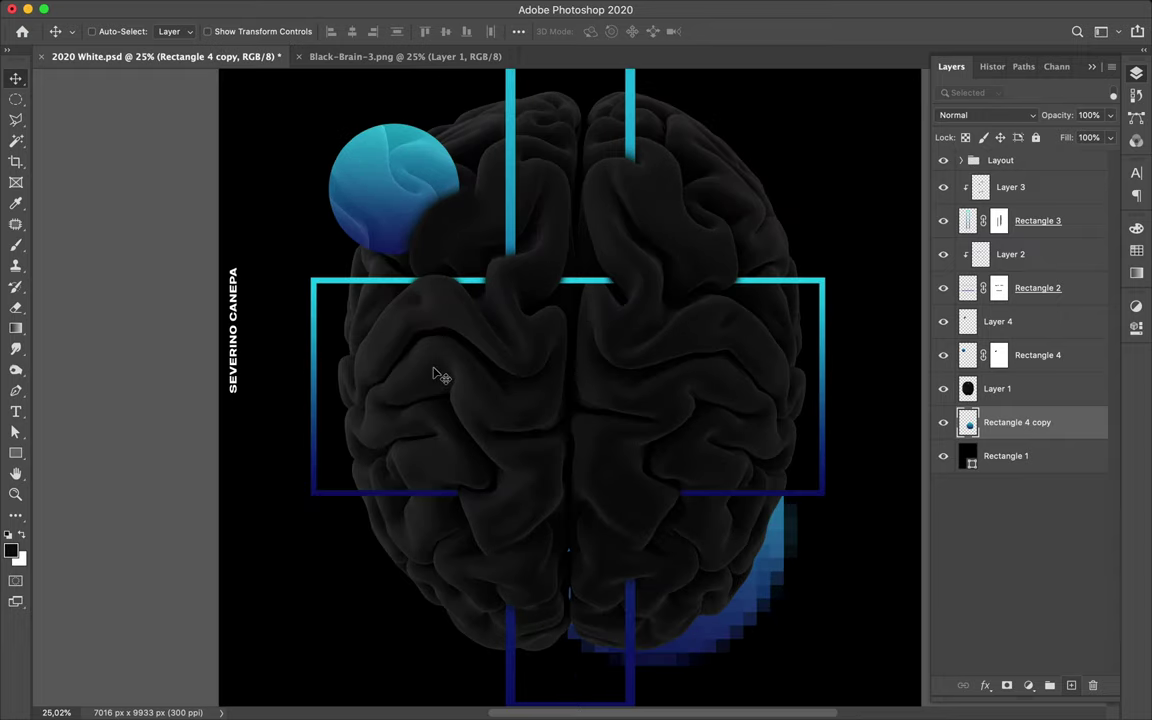
# Step: Marquee a tall strip on the brain's left side and copy it from Layer 1 to a new layer
pyautogui.press('m')
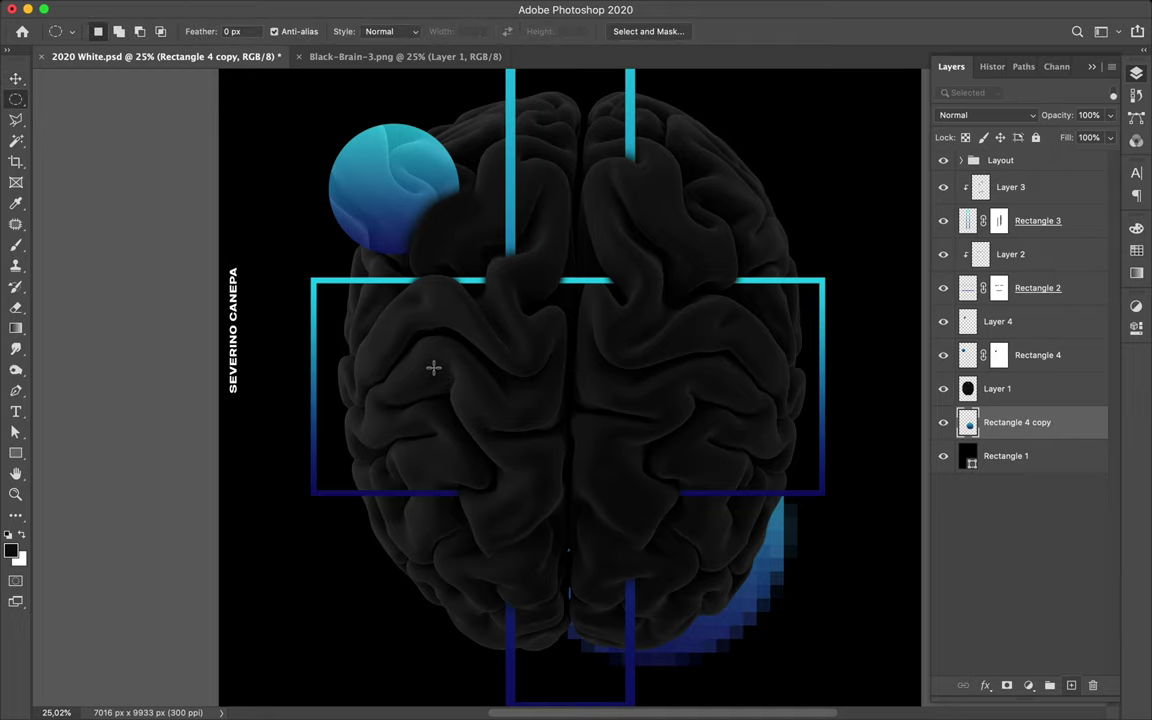
pyautogui.rightClick(16, 101)
pyautogui.click(70, 91)
pyautogui.moveTo(323, 230); pyautogui.dragTo(446, 565)
pyautogui.press('super+c')
pyautogui.click(680, 248)
pyautogui.click(1008, 390)
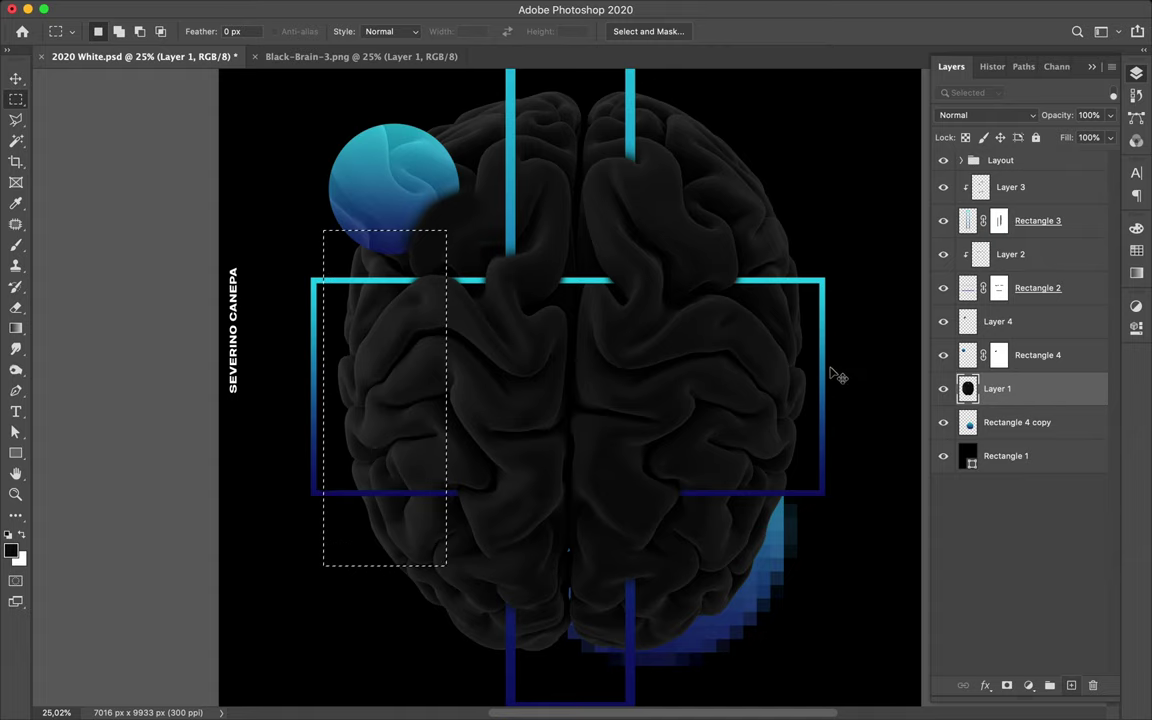
pyautogui.press('super+j')
# Step: Reapply the Mosaic filter to the new strip layer and shift it slightly left
pyautogui.press('v')
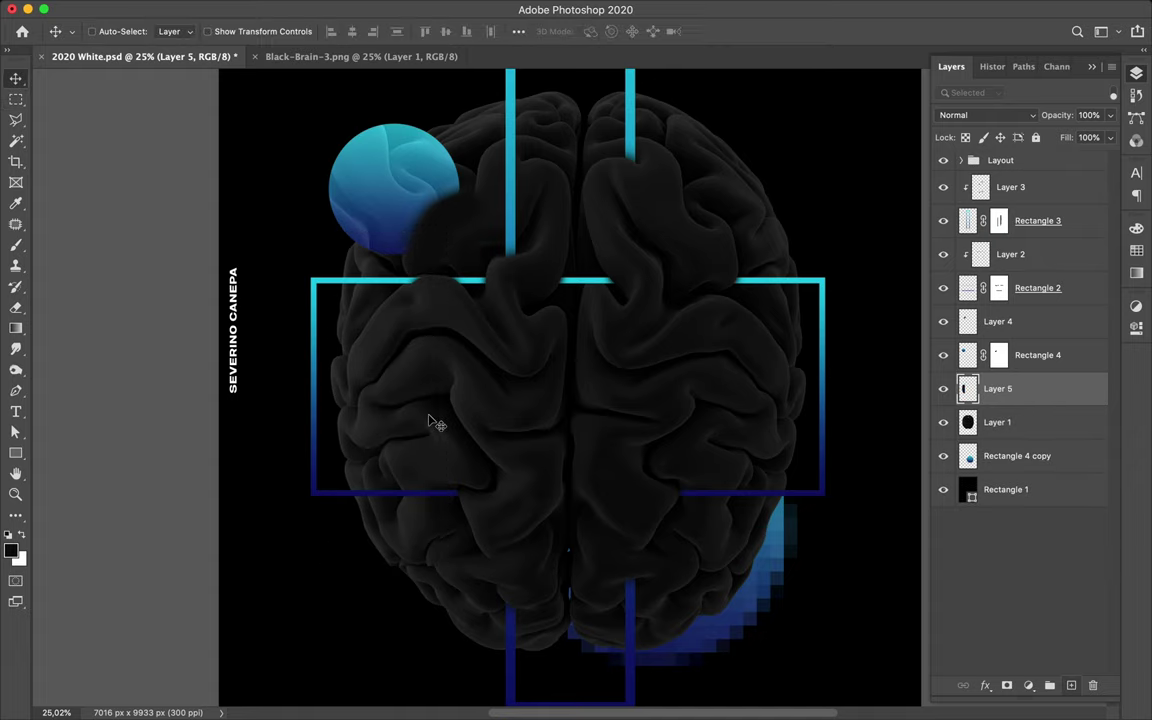
pyautogui.click(378, 9)
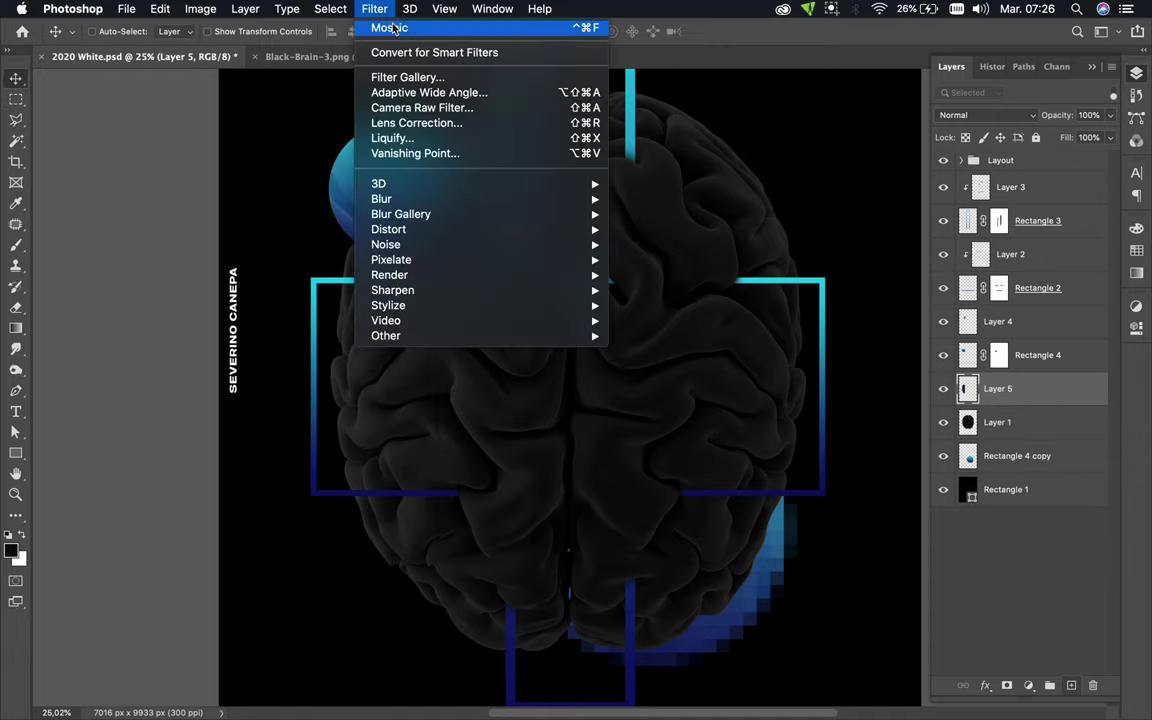
pyautogui.click(390, 27)
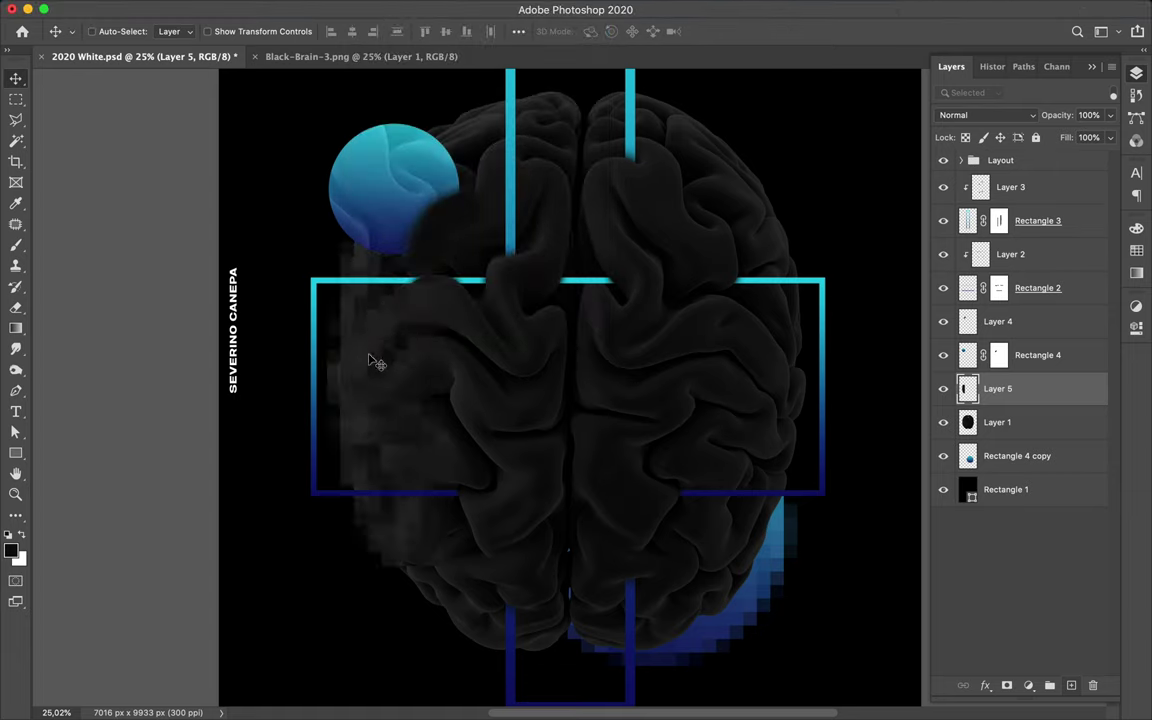
pyautogui.moveTo(386, 361); pyautogui.dragTo(375, 360)
pyautogui.scroll(1, 700, 285)
pyautogui.scroll(5, 700, 285)
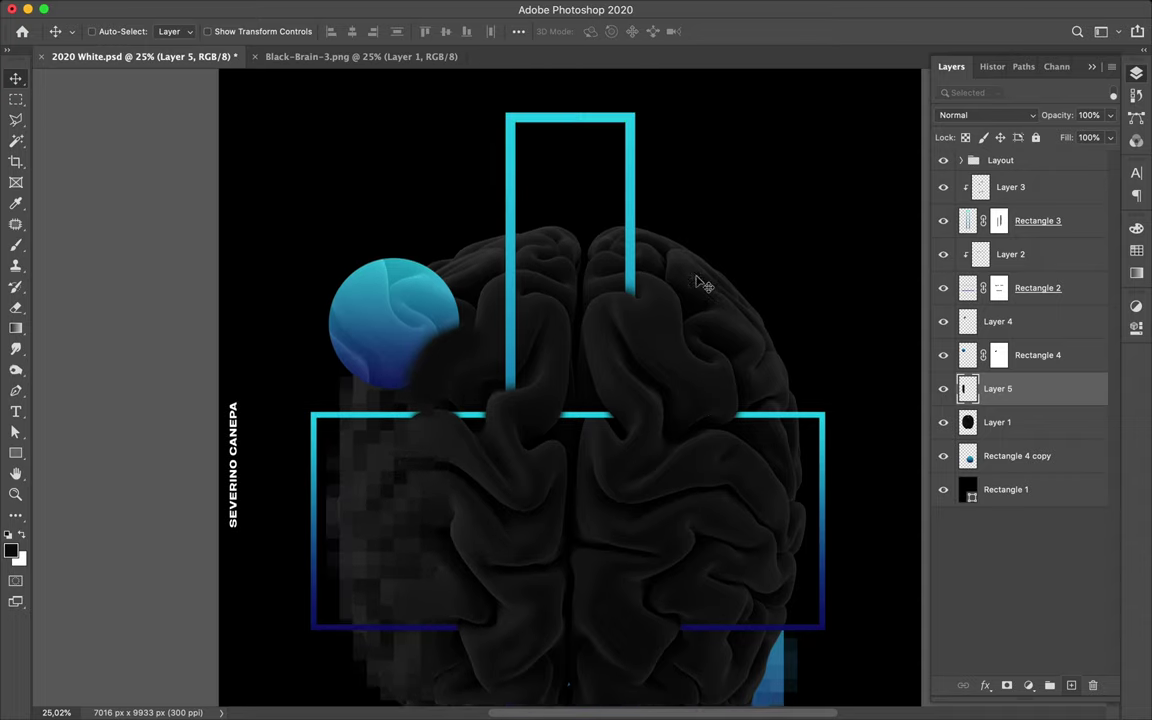
pyautogui.scroll(-5, 700, 285)
pyautogui.scroll(3, 700, 285)
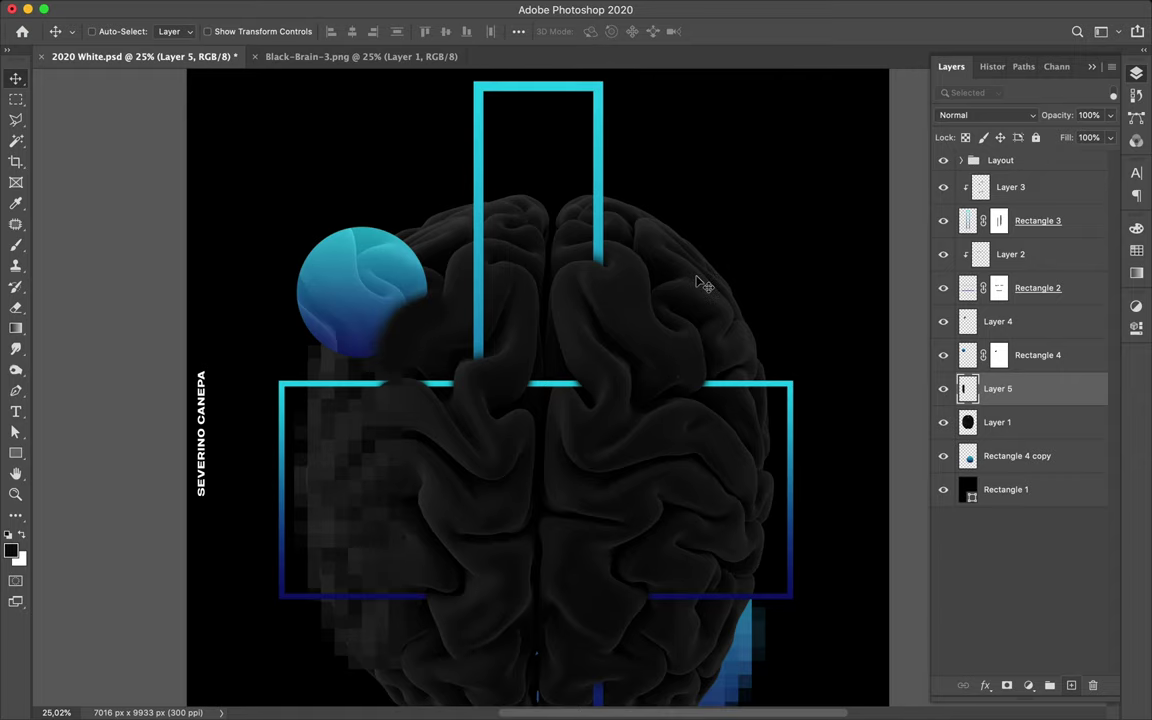
pyautogui.scroll(-3, 700, 285)
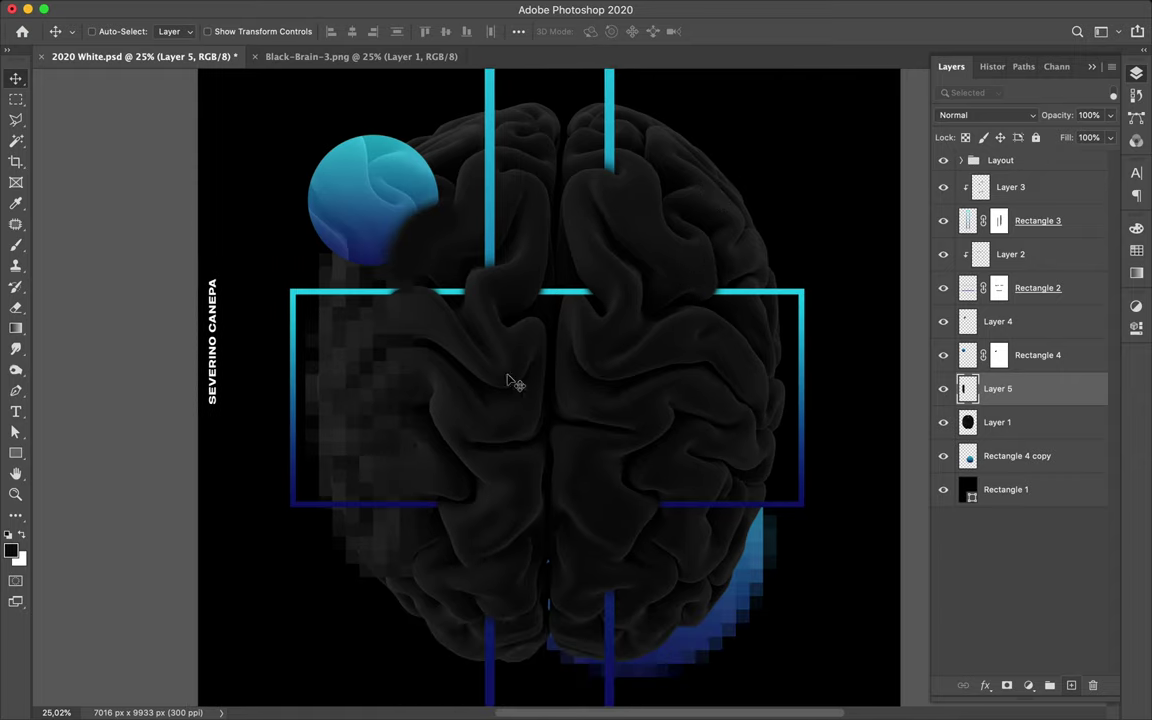
pyautogui.press('t')
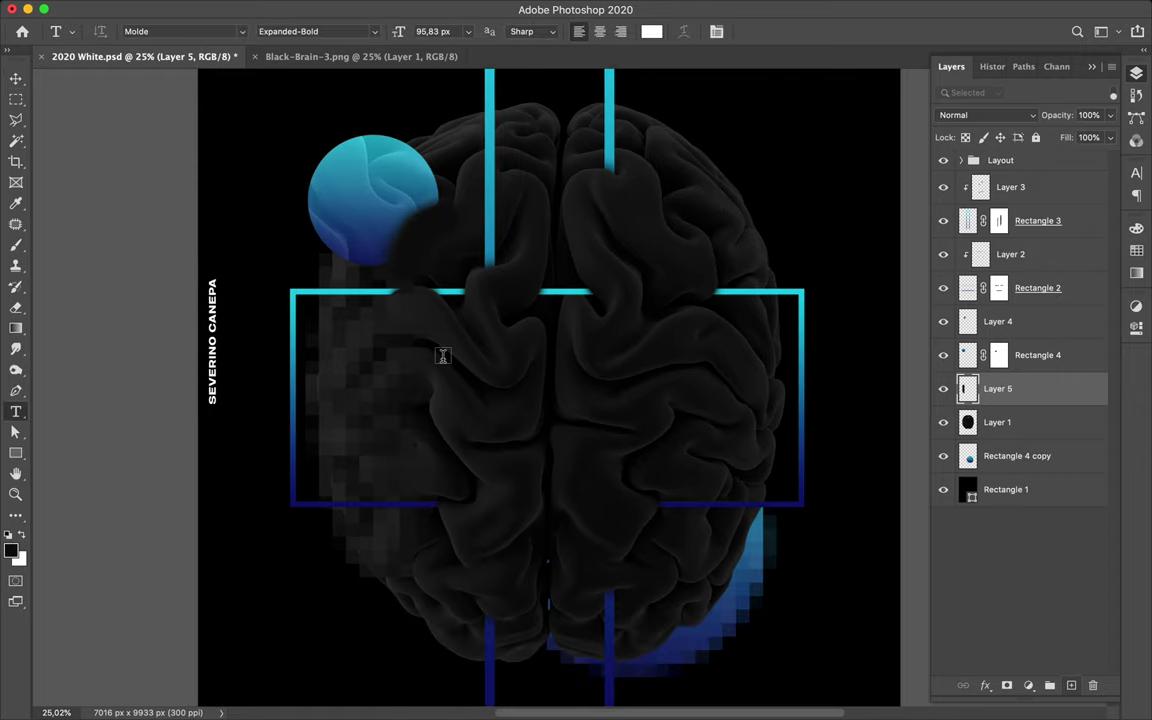
# Step: Type the title 'MENTAL PROCESS #2' on the brain's left half and show the Character panel
pyautogui.click(443, 356)
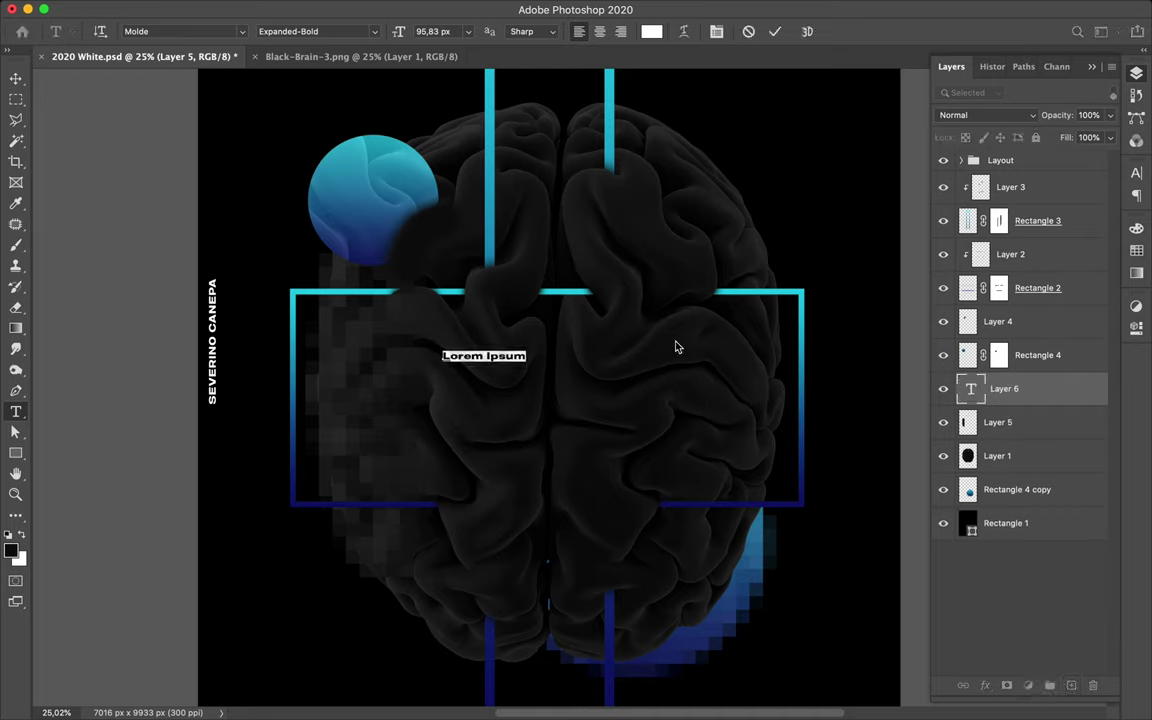
pyautogui.write('MENTAL ')
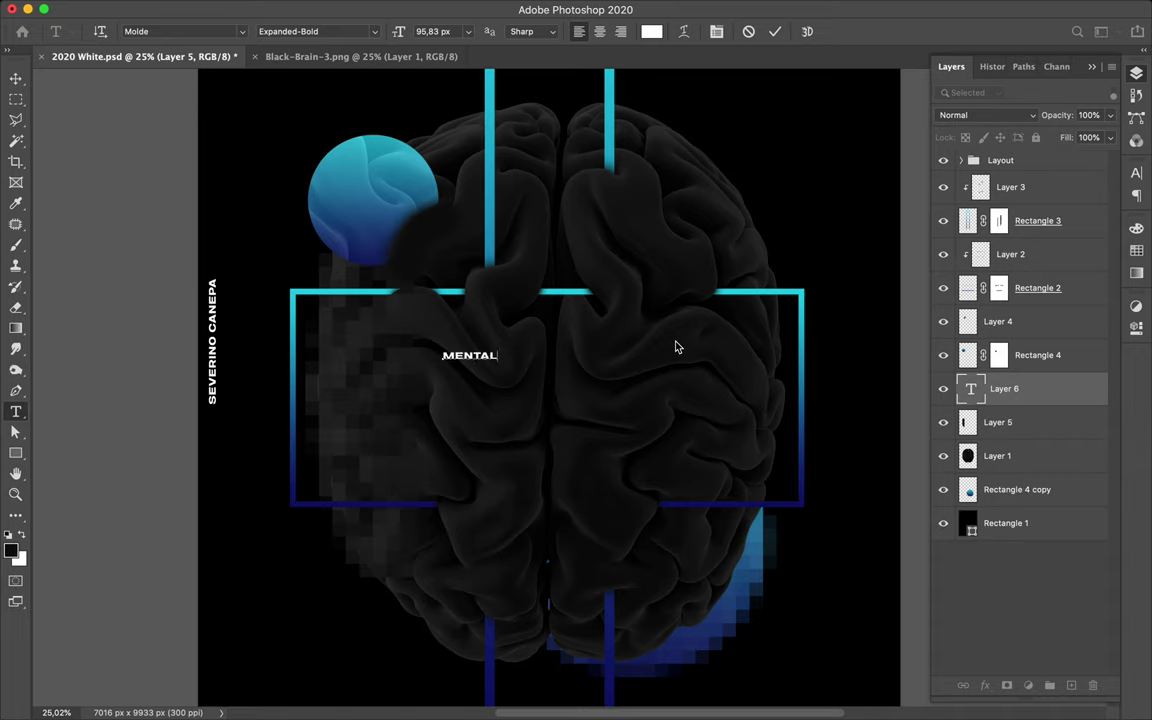
pyautogui.write('PROCESS #2')
pyautogui.press('Escape')
pyautogui.click(1136, 175)
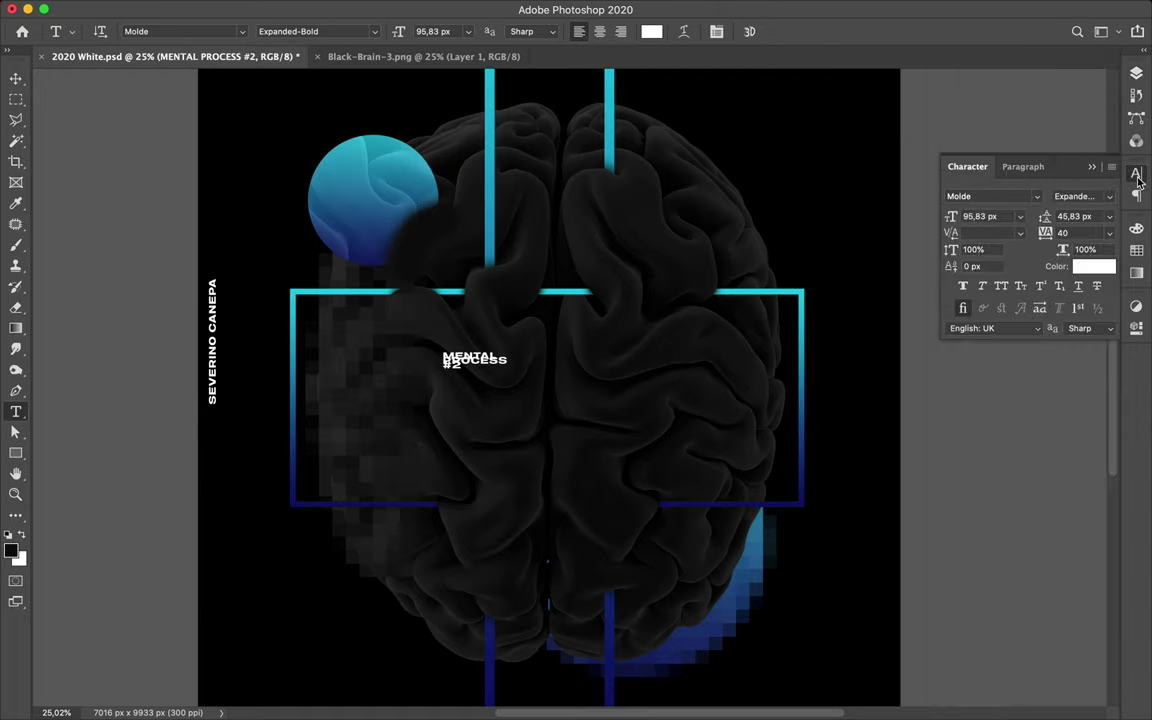
# Step: Change the title font to Schwager Sans Black
pyautogui.click(998, 197)
pyautogui.write('sch')
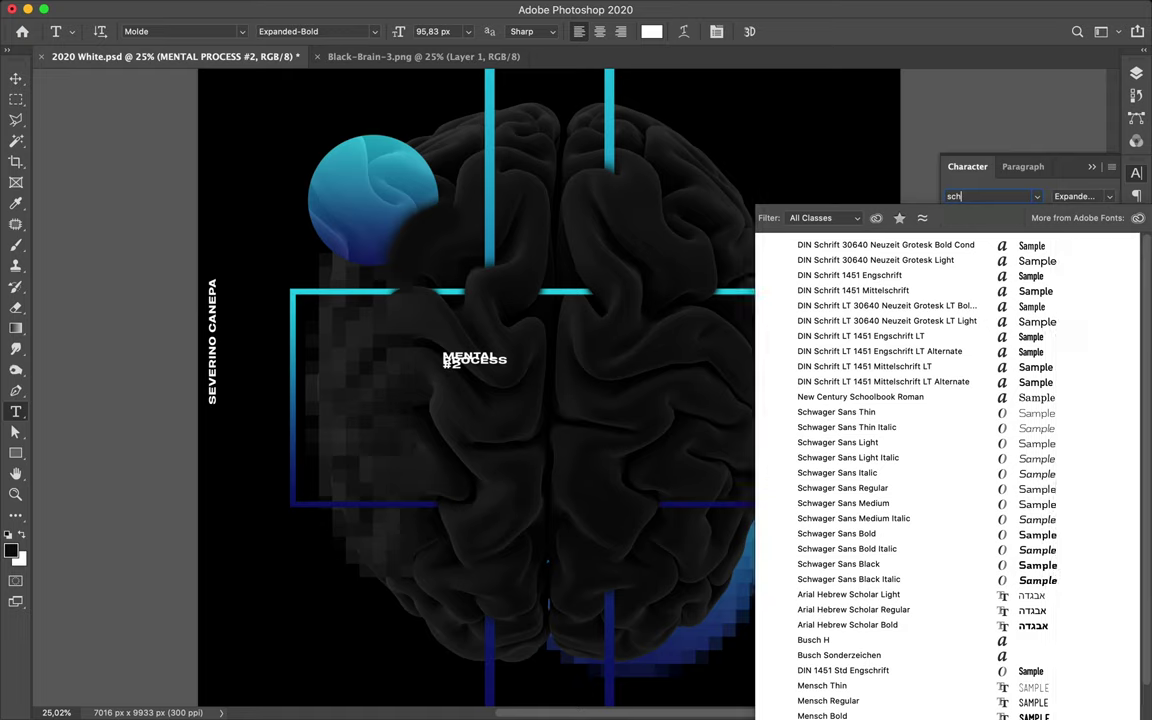
pyautogui.write('w')
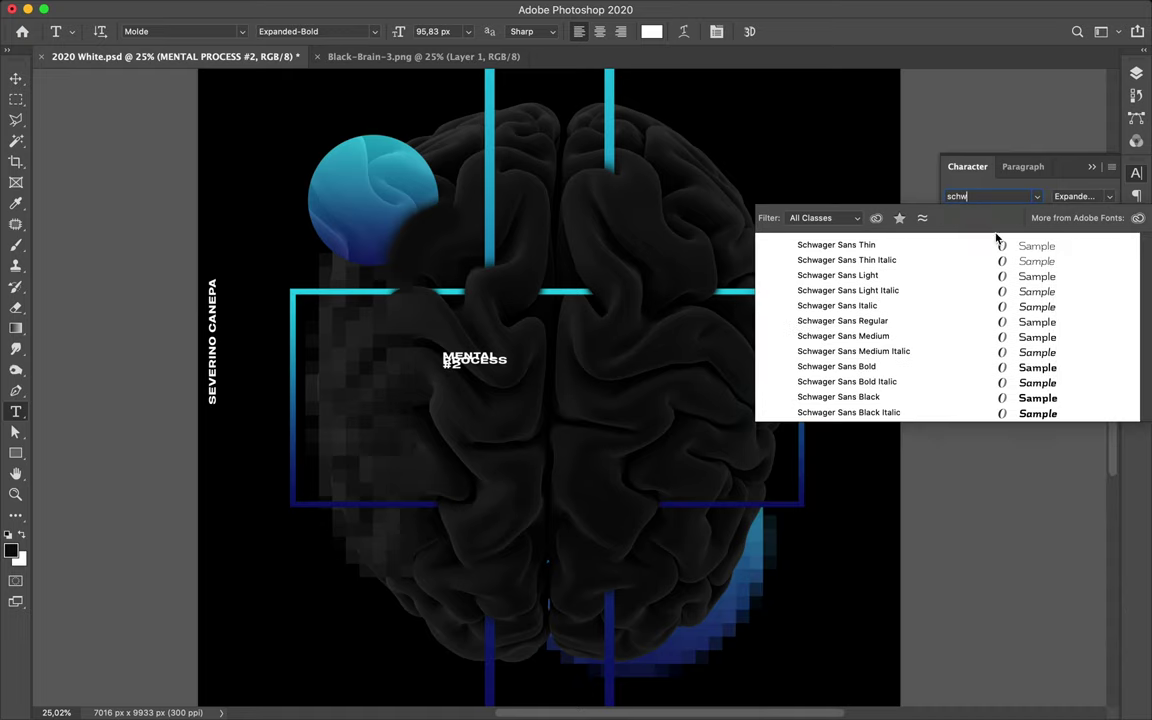
pyautogui.press('Down')
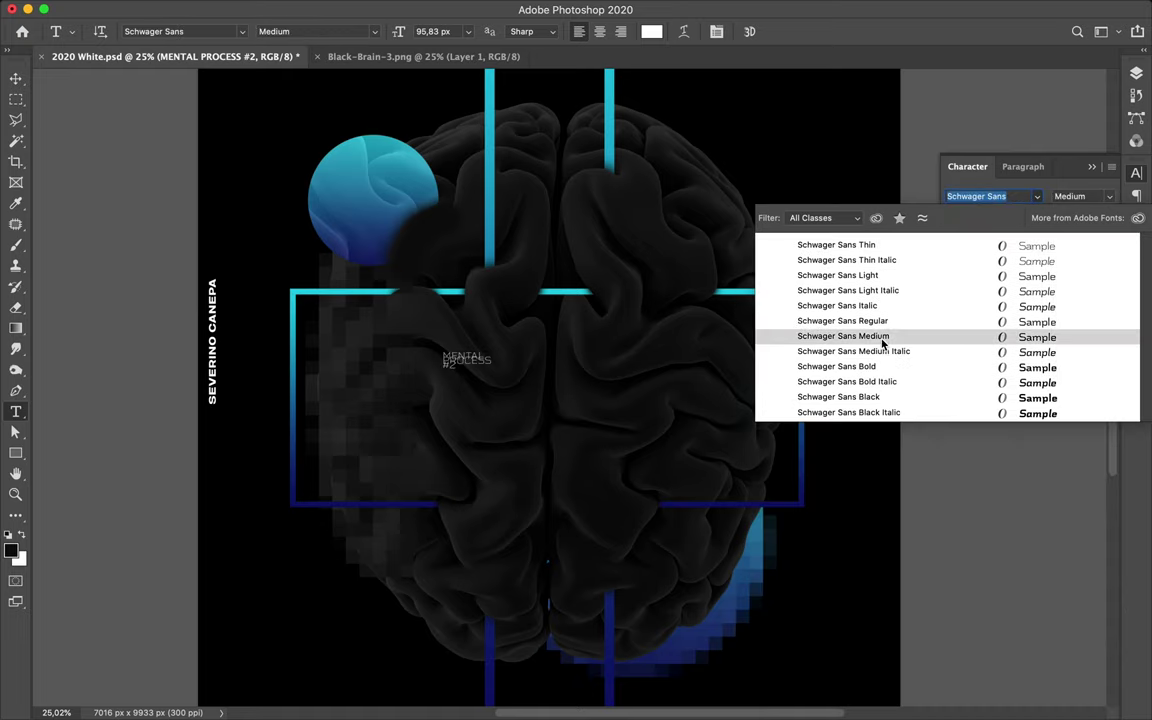
pyautogui.press('Down')
pyautogui.press('Down')
pyautogui.press('Down')
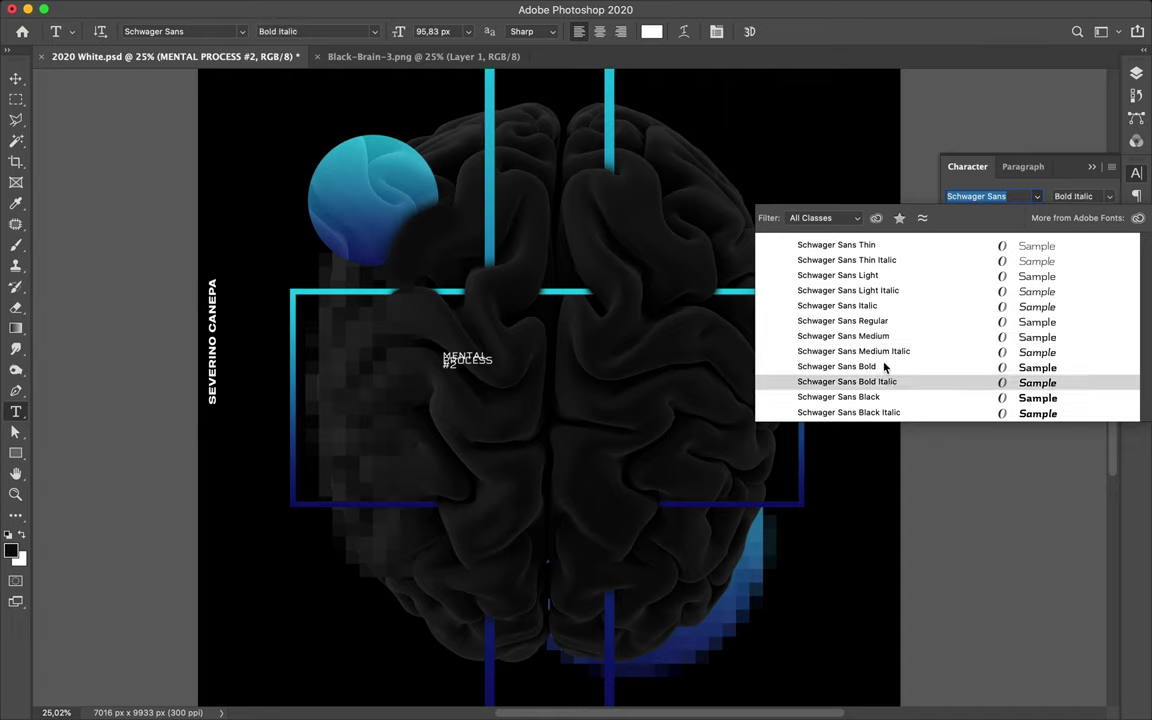
pyautogui.press('Up')
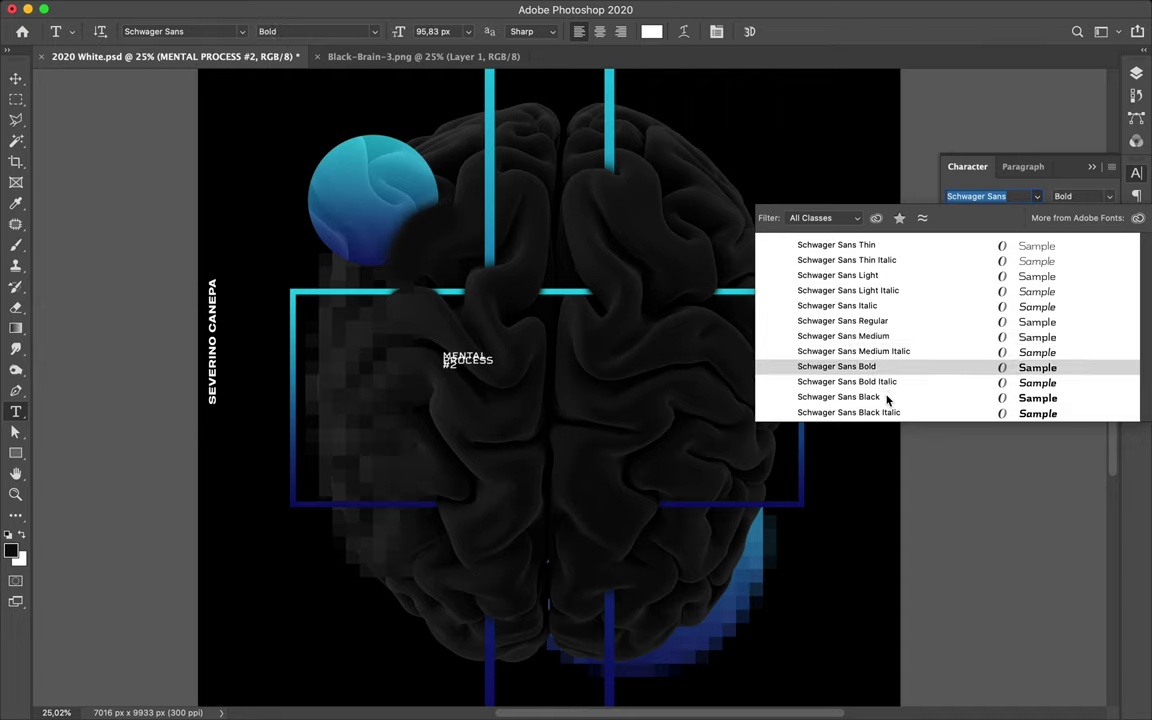
pyautogui.press('Down')
pyautogui.press('Down')
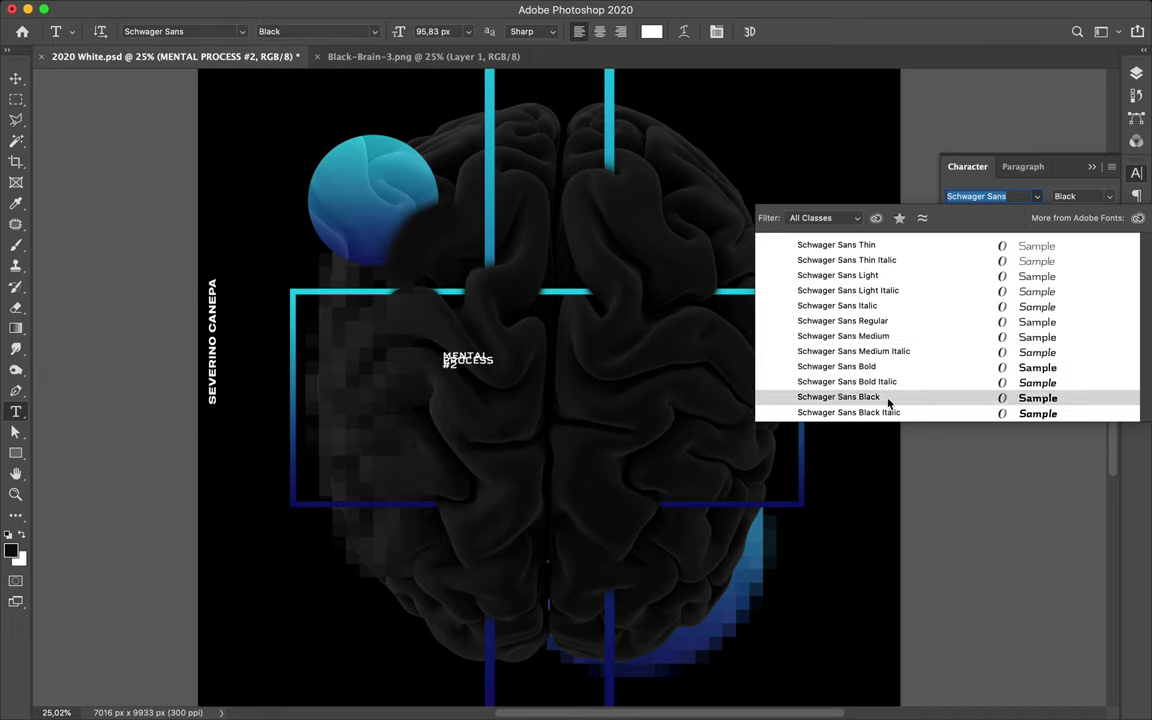
pyautogui.click(888, 402)
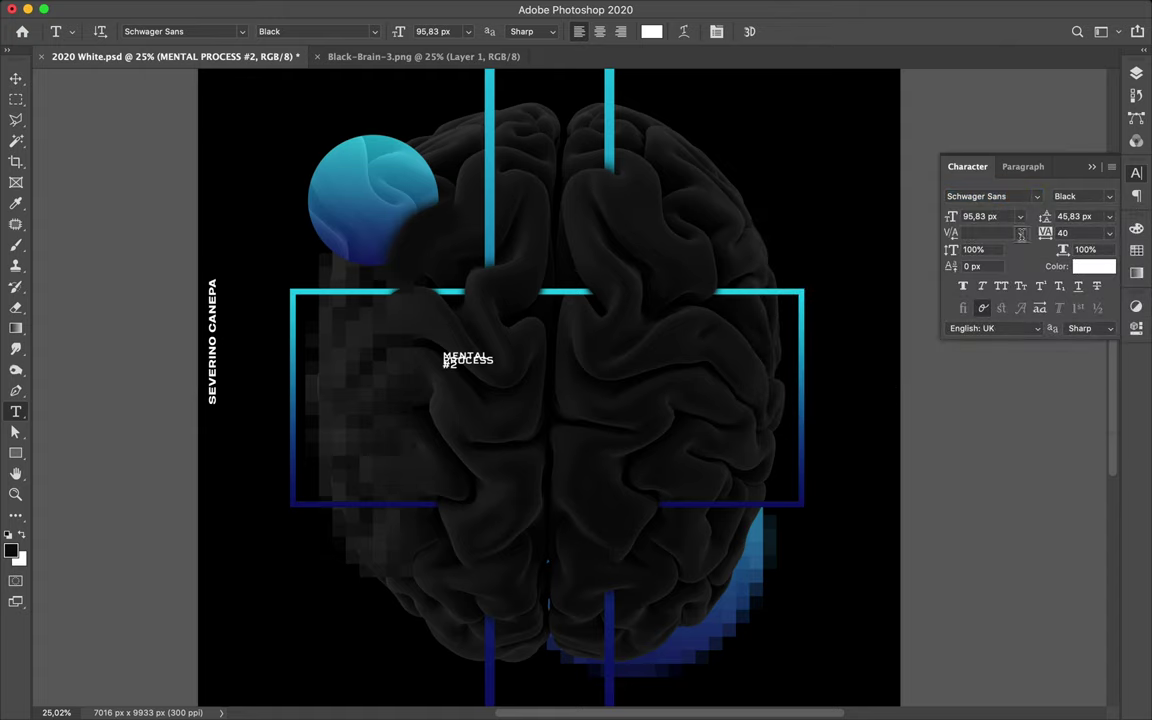
# Step: Set the title's leading to 95 px and centre-align its lines
pyautogui.click(1090, 216)
pyautogui.write('65')
pyautogui.press('Return')
pyautogui.write('95')
pyautogui.press('Return')
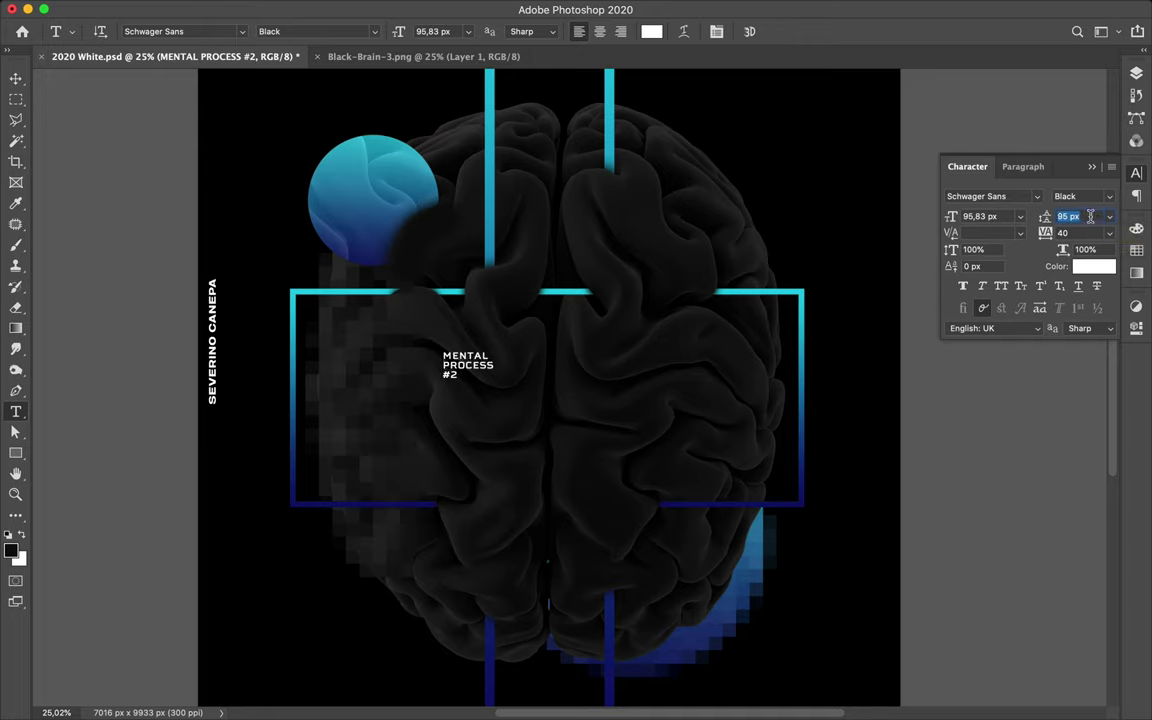
pyautogui.click(1023, 166)
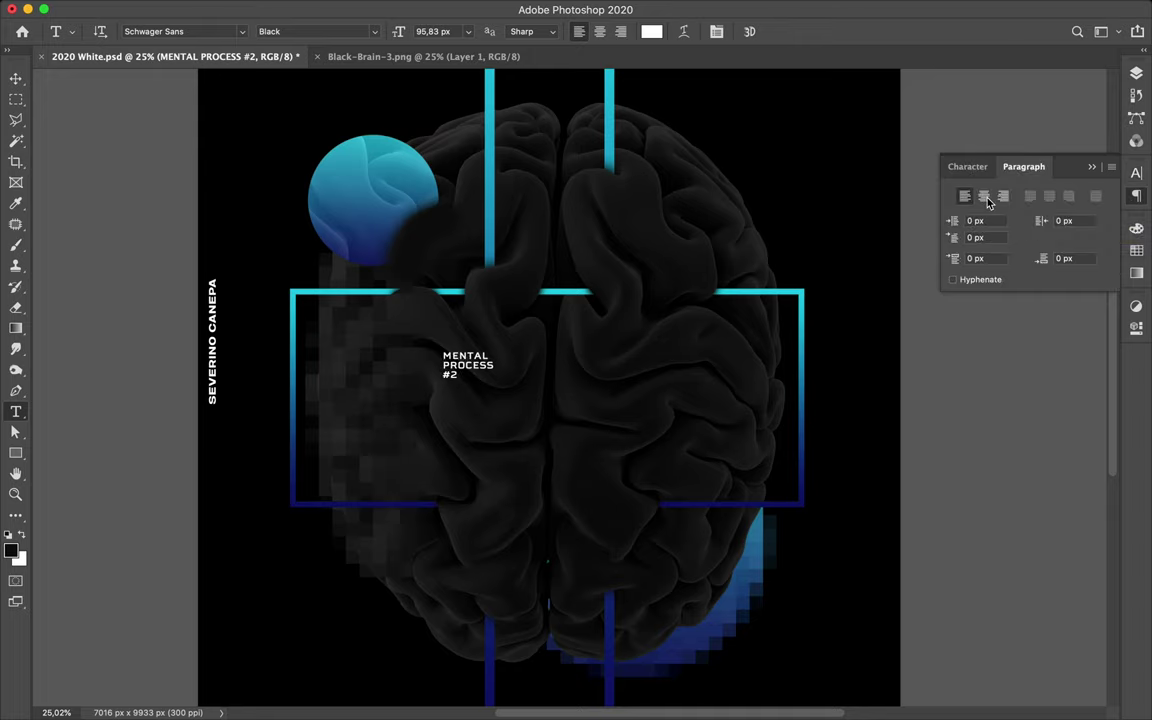
pyautogui.click(984, 197)
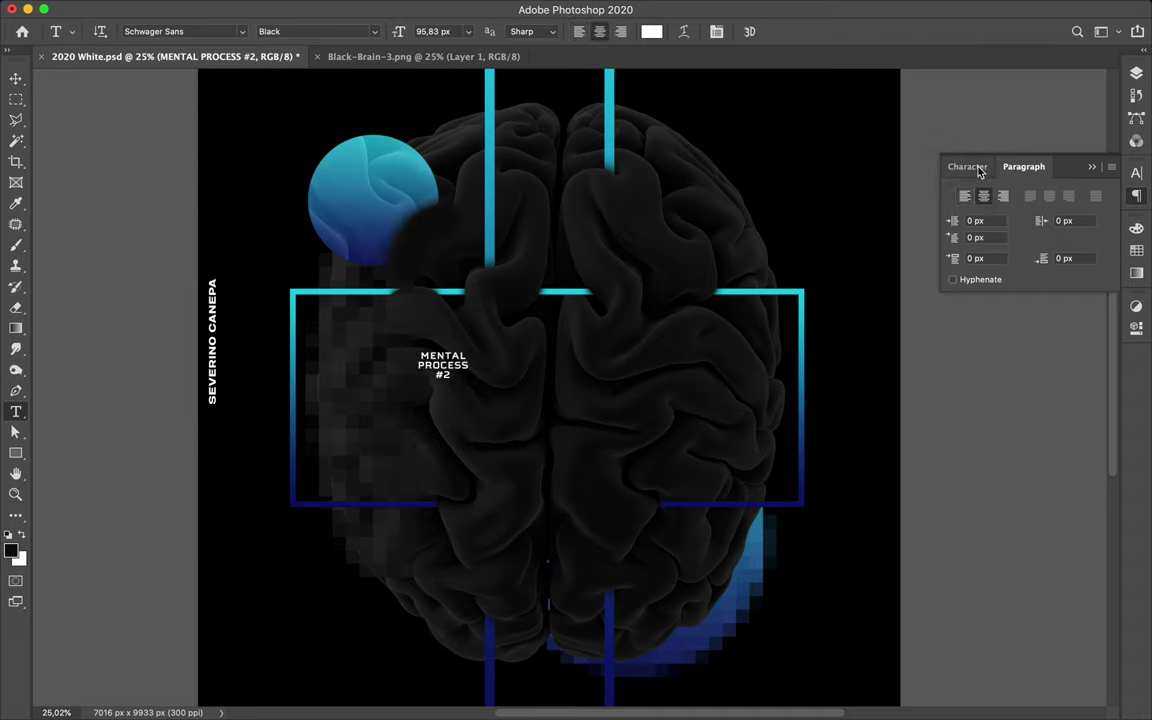
pyautogui.click(967, 166)
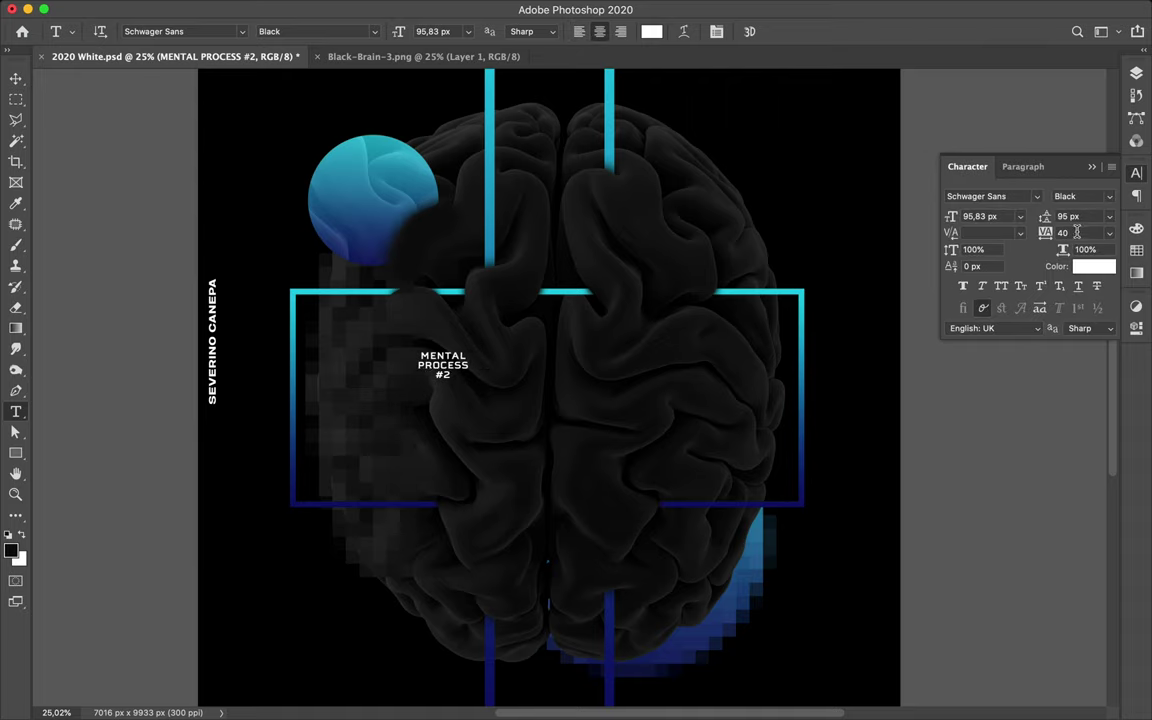
# Step: Set the title's tracking to 440 and raise its leading to 155 px
pyautogui.write('440')
pyautogui.press('Return')
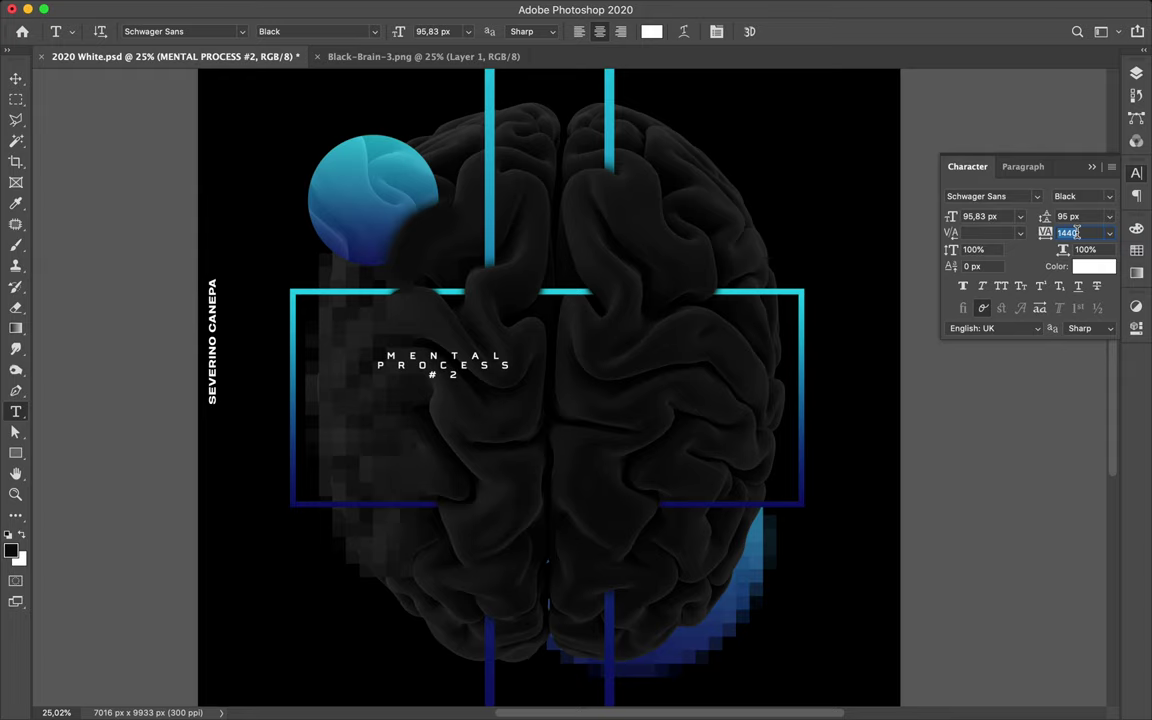
pyautogui.click(1080, 216)
pyautogui.hotkey('shift', 'Up')
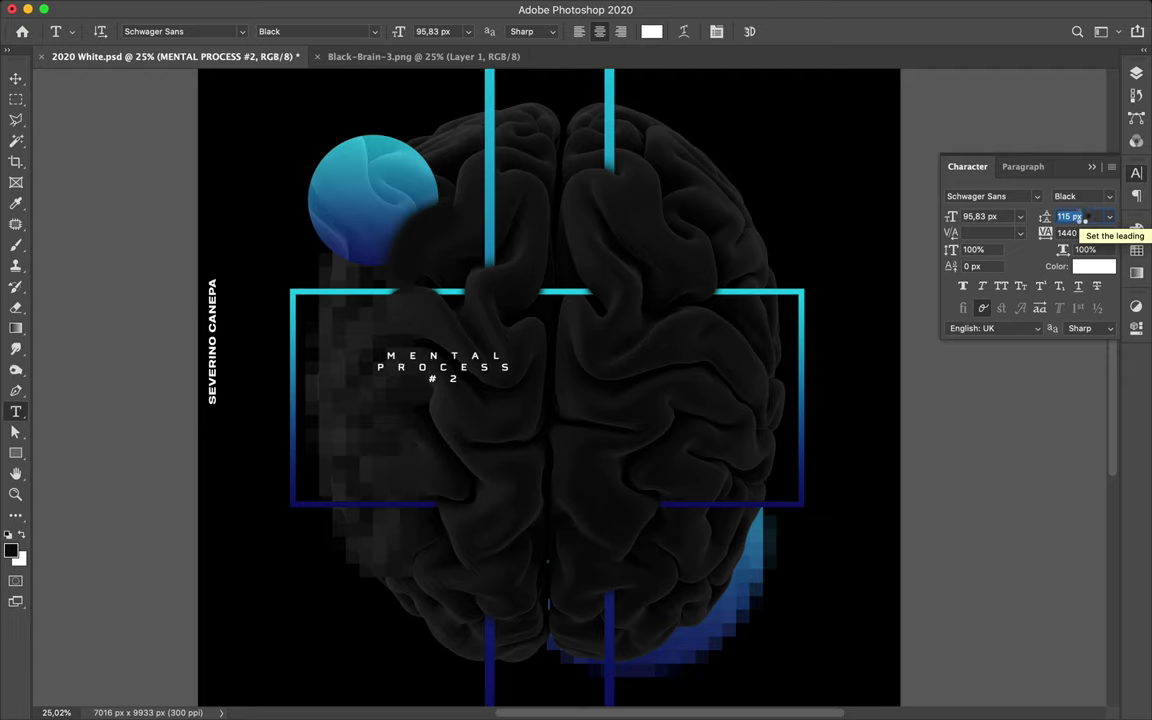
pyautogui.hotkey('shift', 'Up')
pyautogui.hotkey('shift', 'Up')
pyautogui.hotkey('shift', 'Up')
pyautogui.hotkey('shift', 'Up')
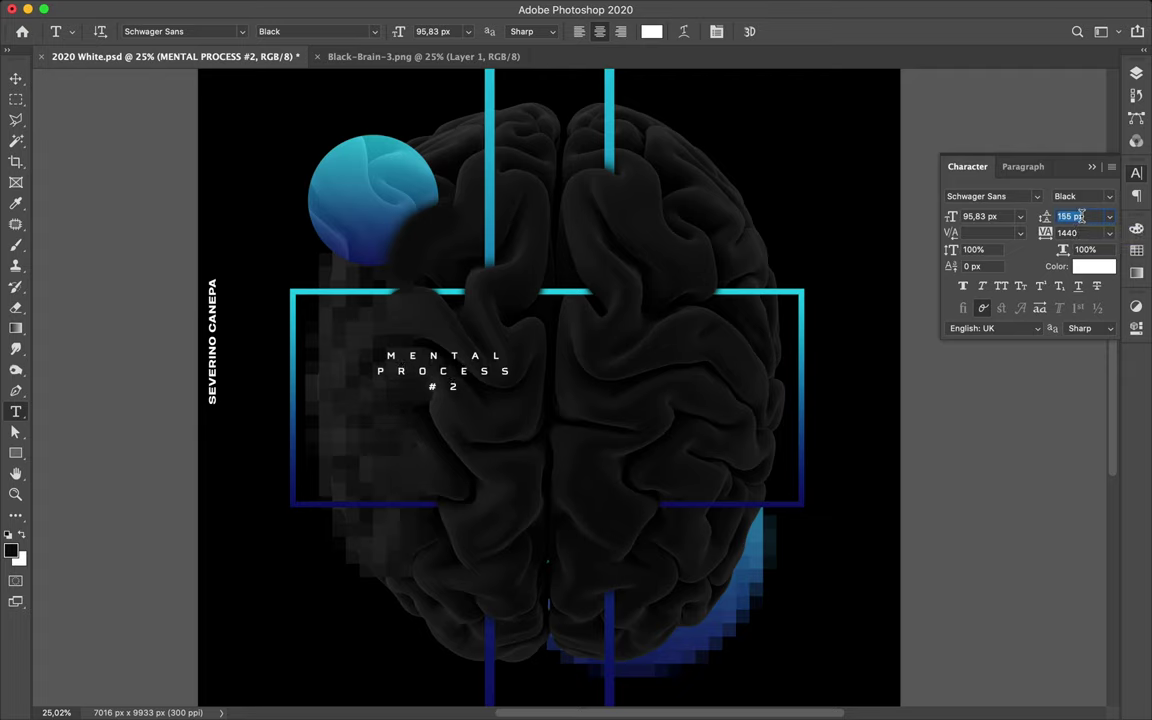
pyautogui.hotkey('shift', 'Up')
# Step: Widen the title's tracking to 3440 and raise its leading to 265 px
pyautogui.click(1089, 232)
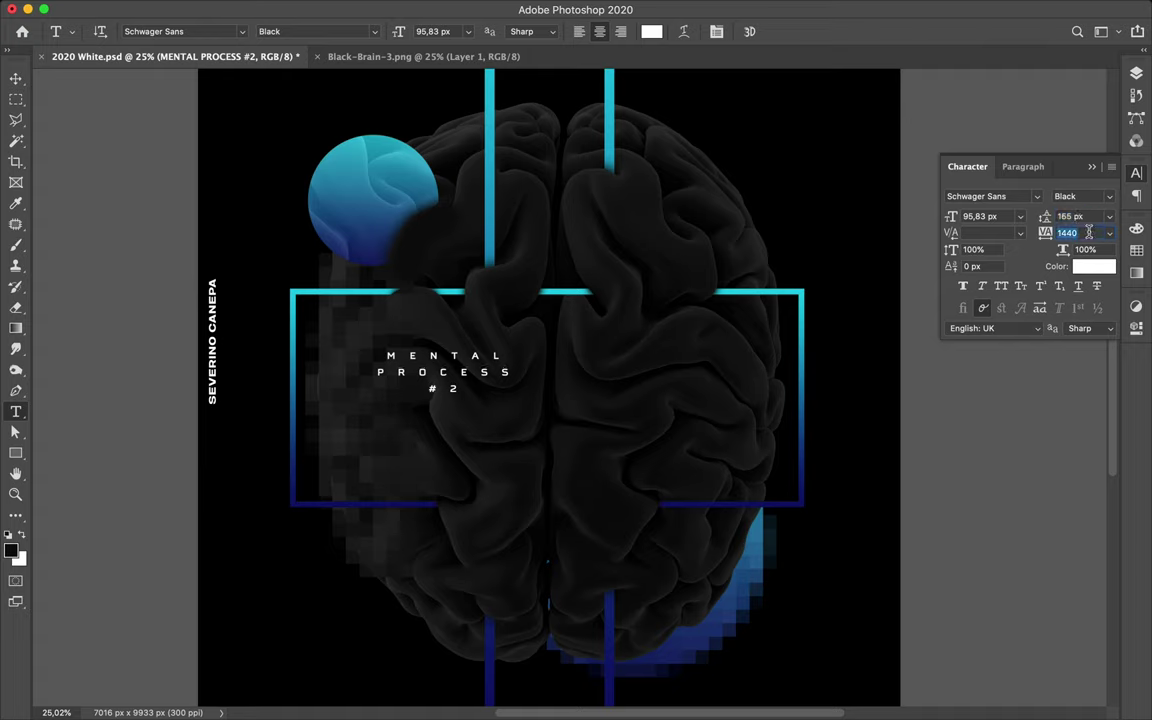
pyautogui.hotkey('shift', 'Up')
pyautogui.hotkey('shift', 'Up')
pyautogui.hotkey('shift', 'Up')
pyautogui.hotkey('shift', 'Up')
pyautogui.hotkey('shift', 'Up')
pyautogui.hotkey('shift', 'Up')
pyautogui.hotkey('shift', 'Up')
pyautogui.hotkey('shift', 'Up')
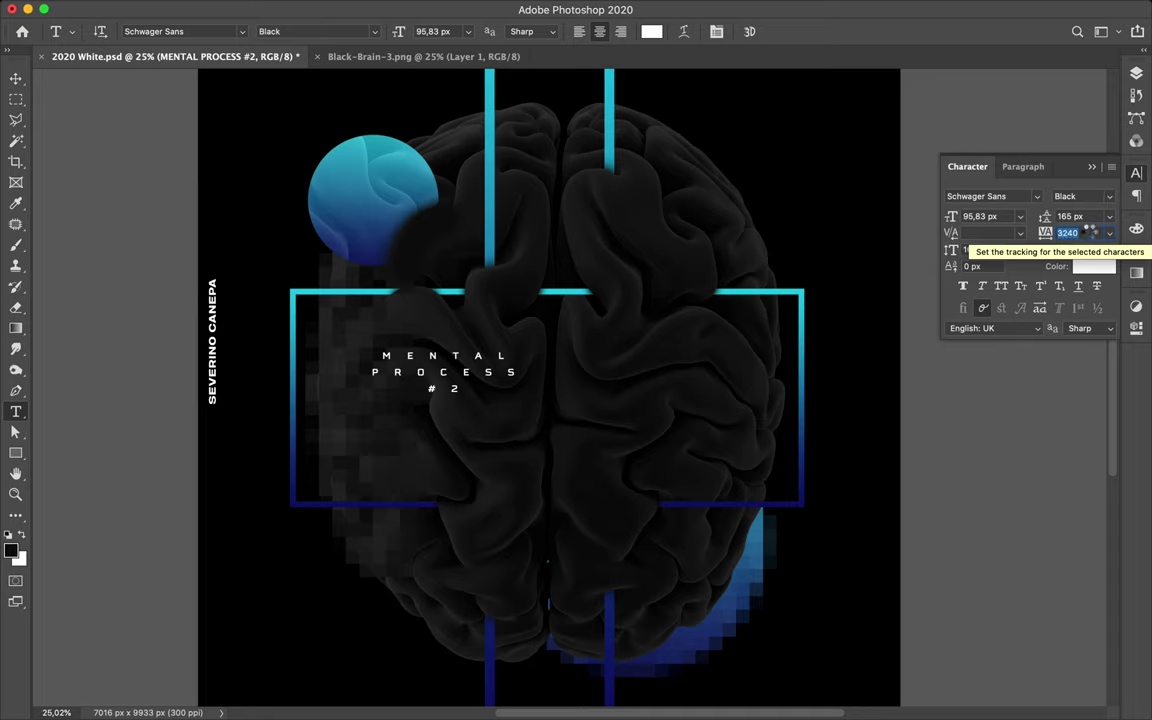
pyautogui.hotkey('shift', 'Up')
pyautogui.hotkey('shift', 'Up')
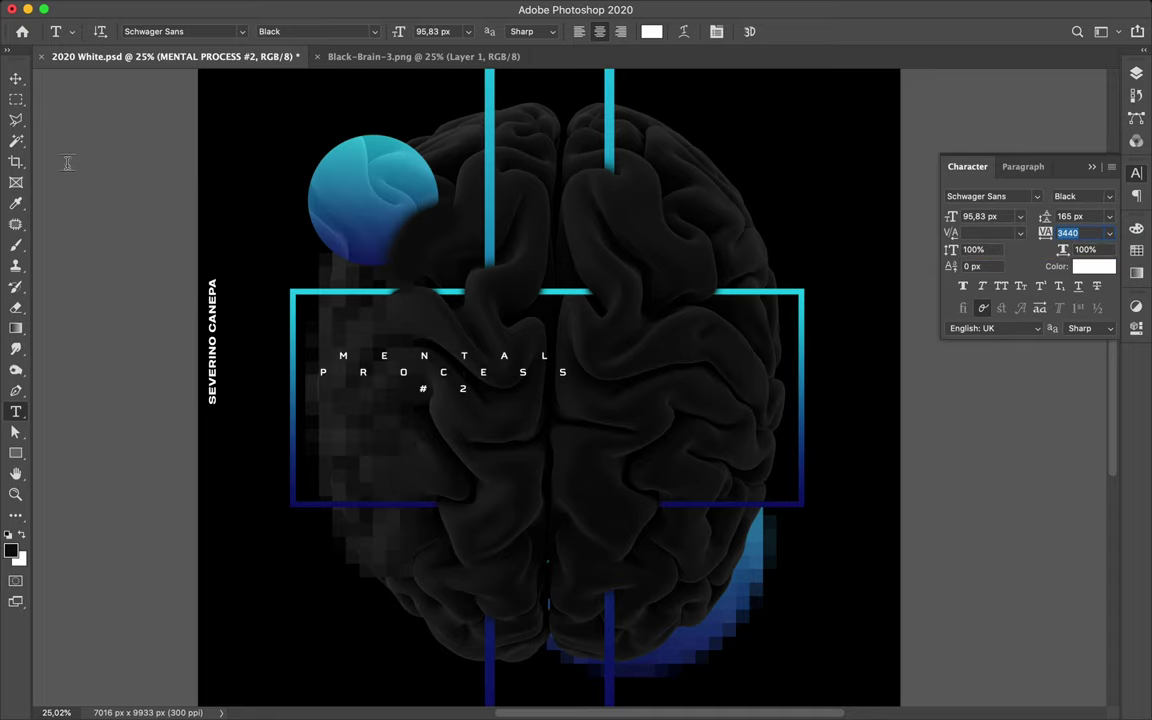
pyautogui.click(1088, 218)
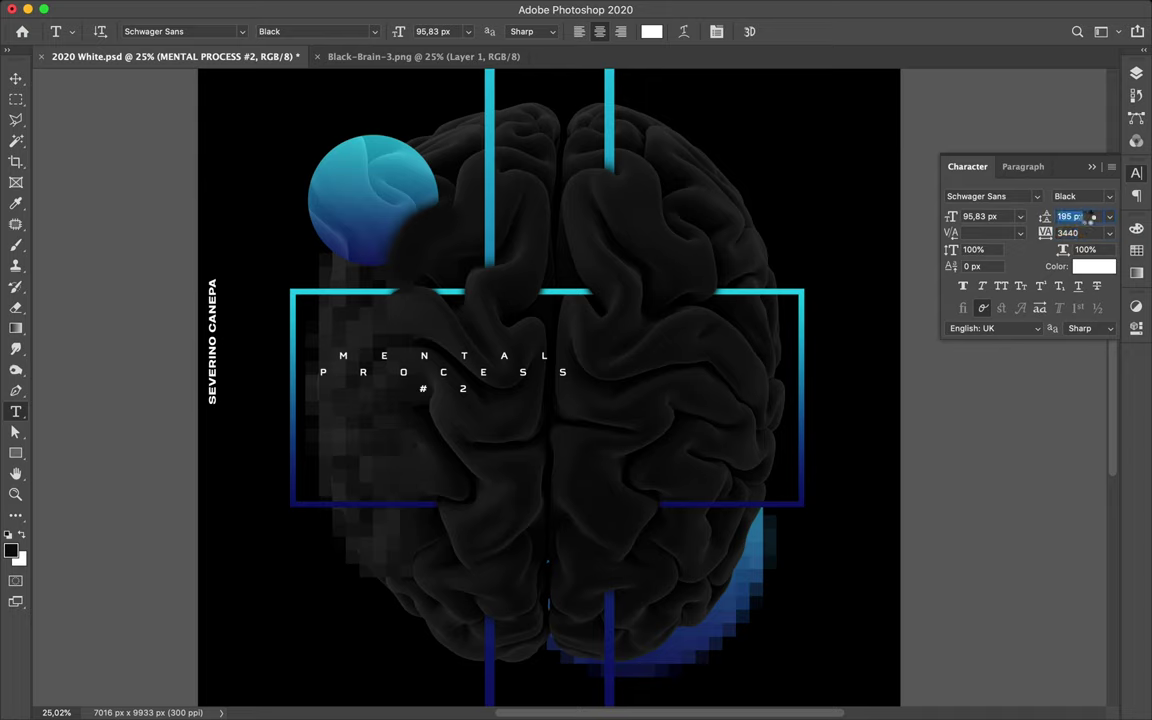
pyautogui.hotkey('shift', 'Up')
pyautogui.hotkey('shift', 'Up')
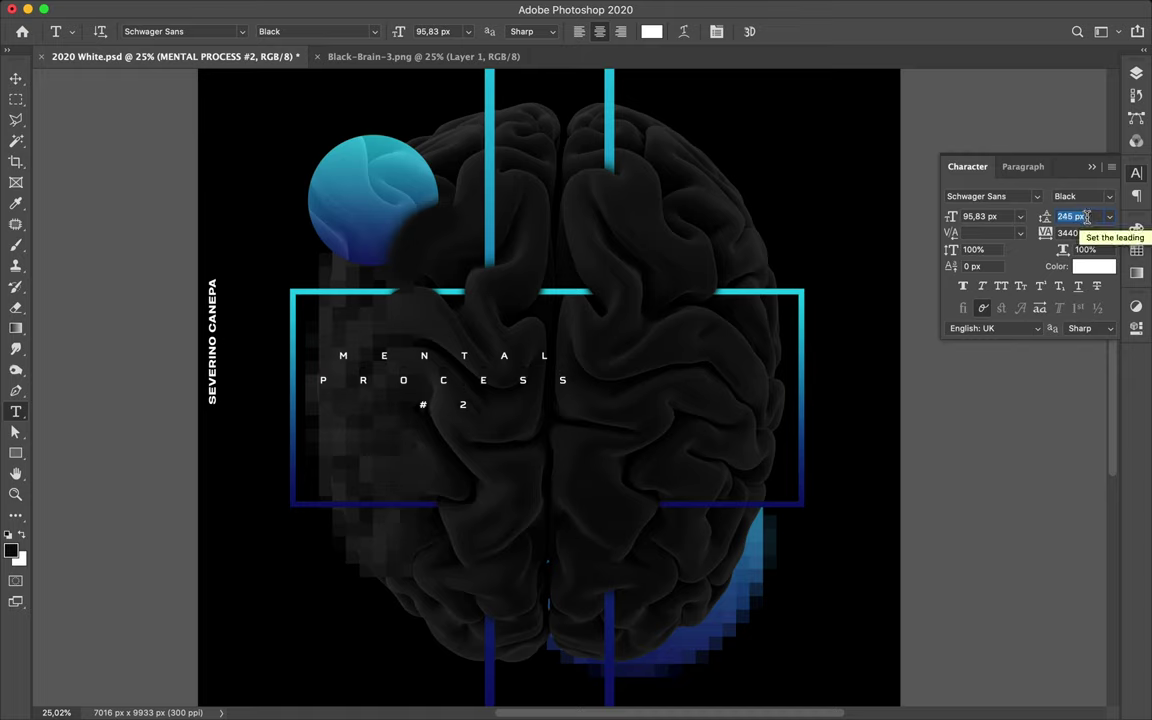
pyautogui.hotkey('shift', 'Up')
pyautogui.hotkey('shift', 'Up')
pyautogui.click(16, 78)
# Step: Scale the title up to about 148% and shift it down and to the right
pyautogui.press('super+t')
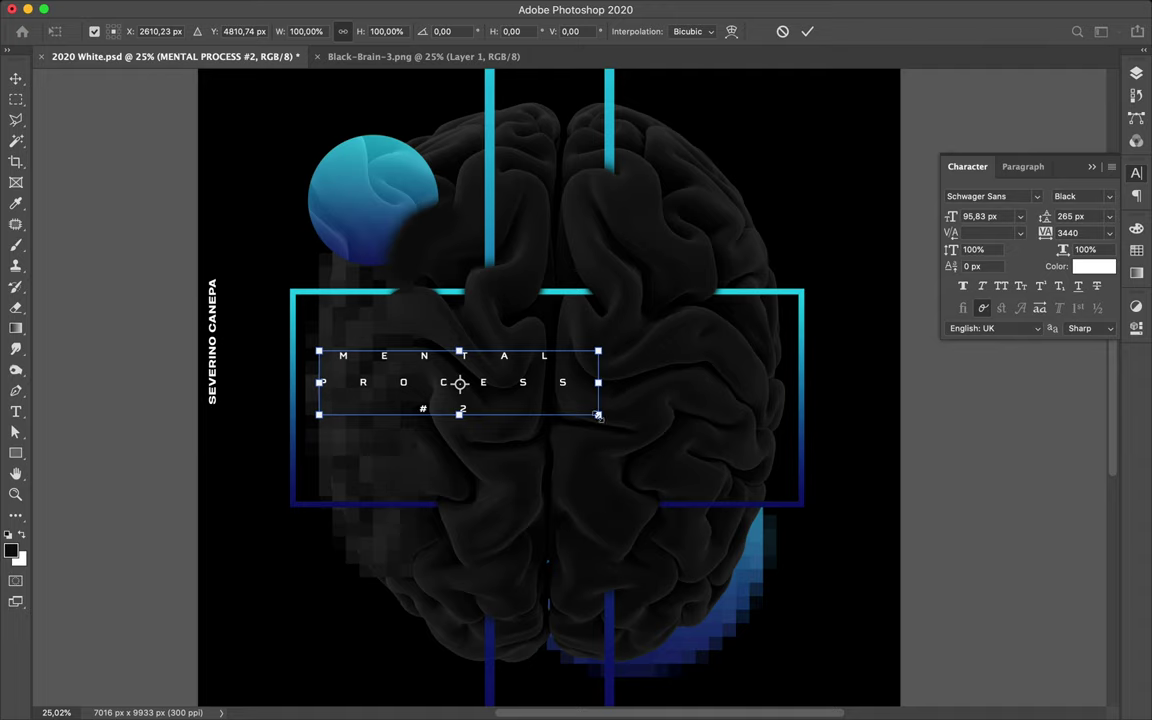
pyautogui.moveTo(598, 382); pyautogui.dragTo(733, 383)
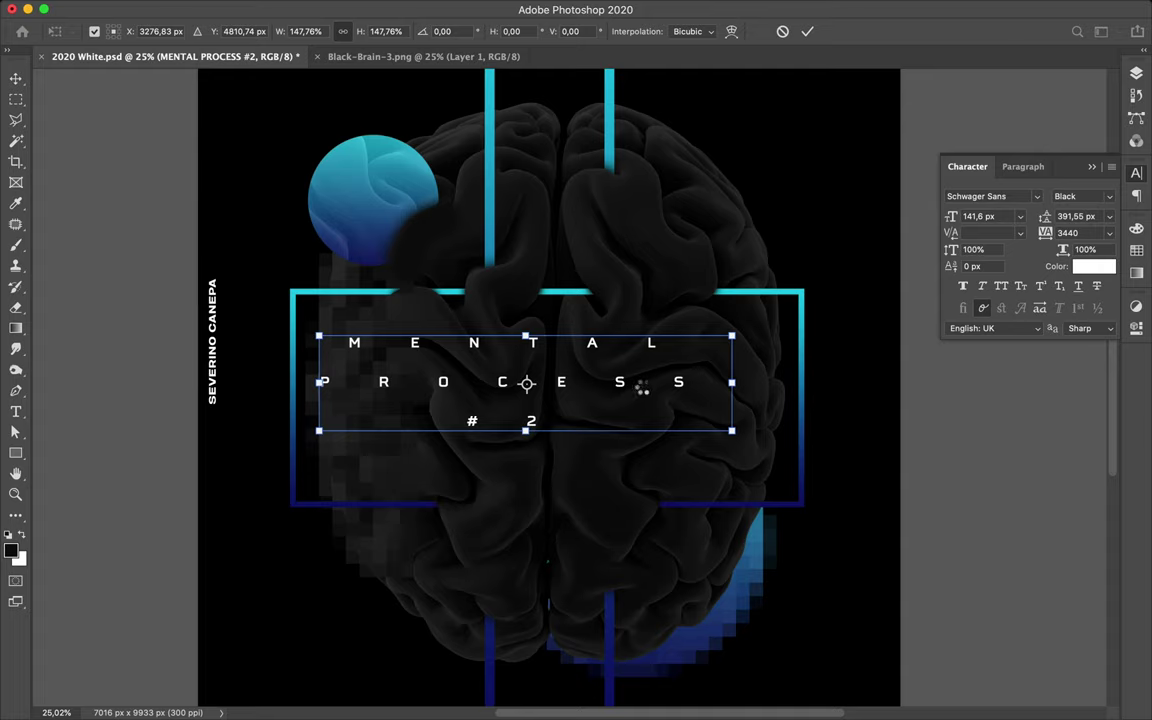
pyautogui.press('Return')
pyautogui.moveTo(633, 392); pyautogui.dragTo(670, 405)
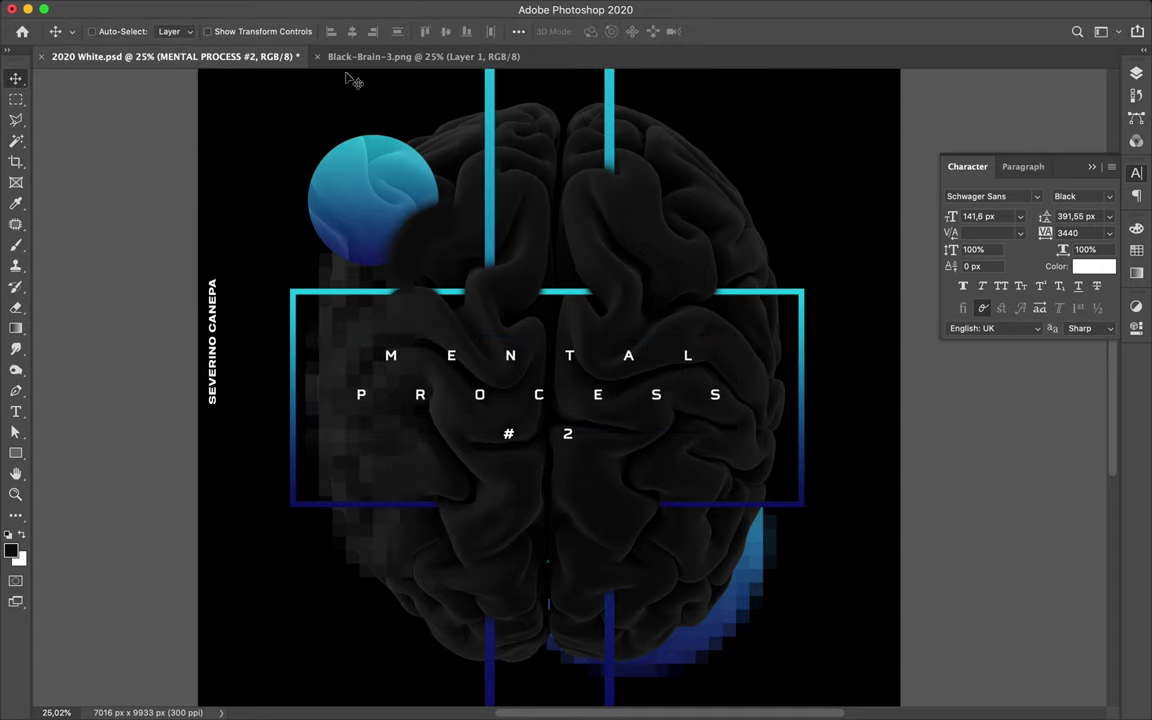
# Step: Centre the title horizontally, aligning it to the canvas
pyautogui.click(518, 31)
pyautogui.click(570, 179)
pyautogui.click(553, 189)
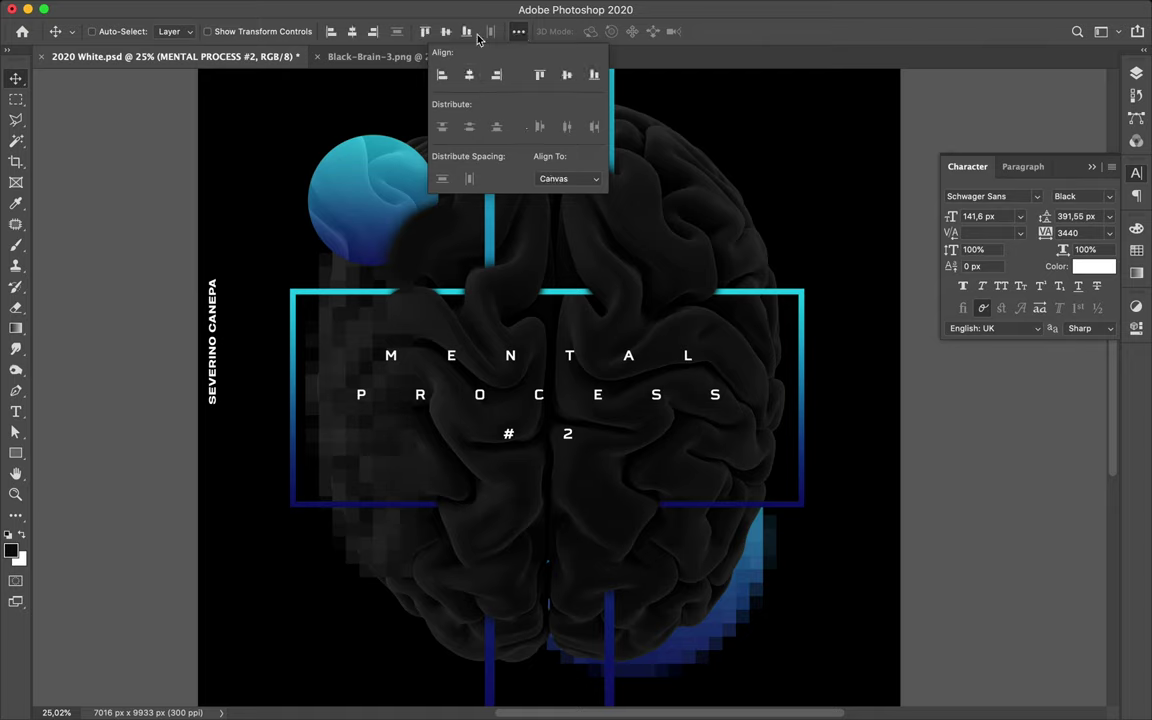
pyautogui.click(352, 31)
pyautogui.click(352, 31)
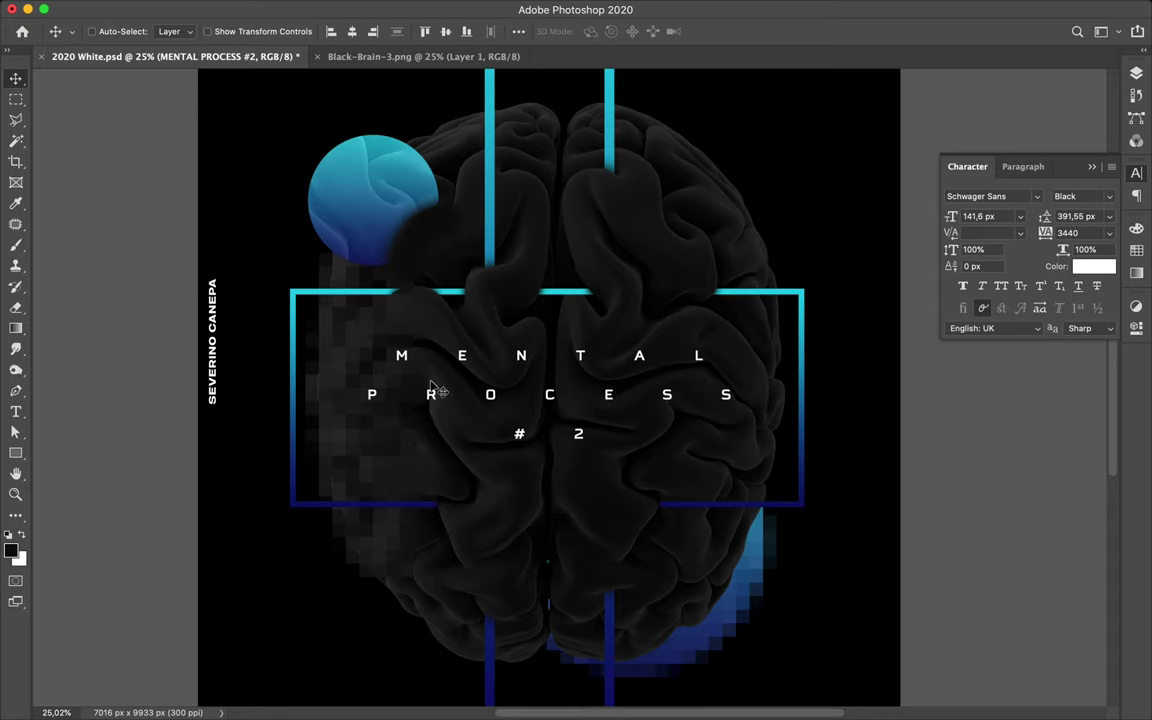
pyautogui.scroll(3, 567, 333)
pyautogui.scroll(-3, 567, 333)
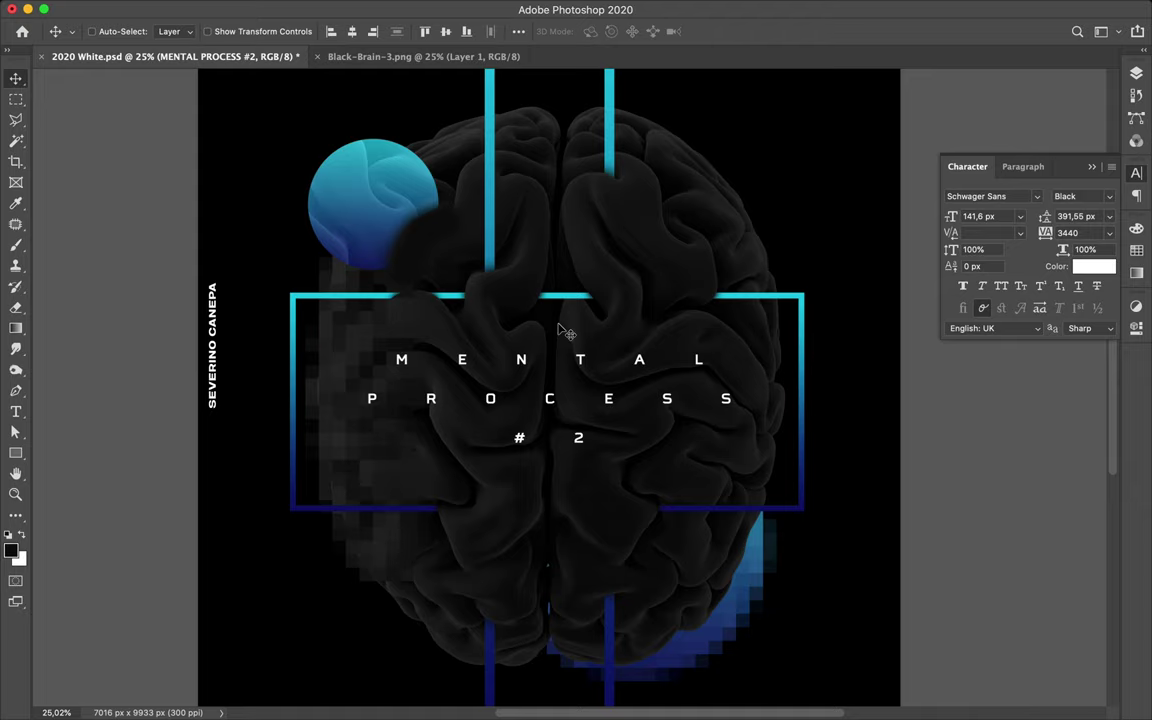
pyautogui.scroll(-3, 567, 333)
pyautogui.scroll(4, 567, 333)
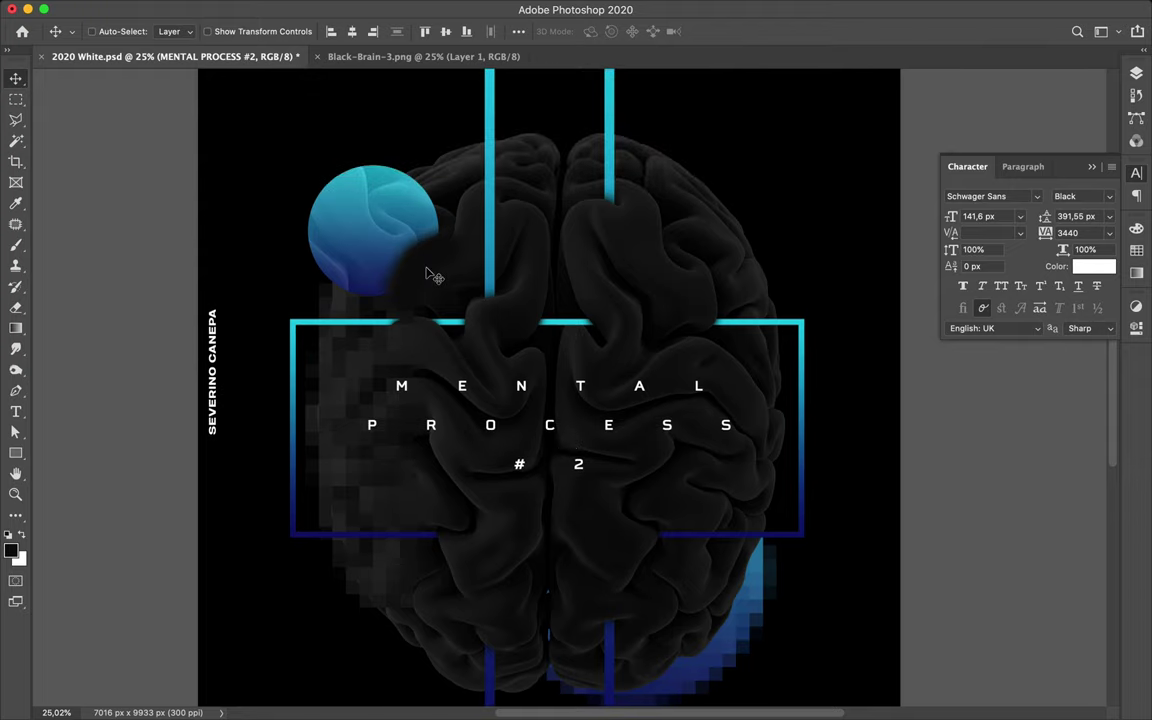
# Step: Clip Layer 4 to the Rectangle 4 shape layer, then switch to the Rectangle tool
pyautogui.keyDown('ctrl'); pyautogui.click(386, 245); pyautogui.keyUp('ctrl')
pyautogui.click(1136, 73)
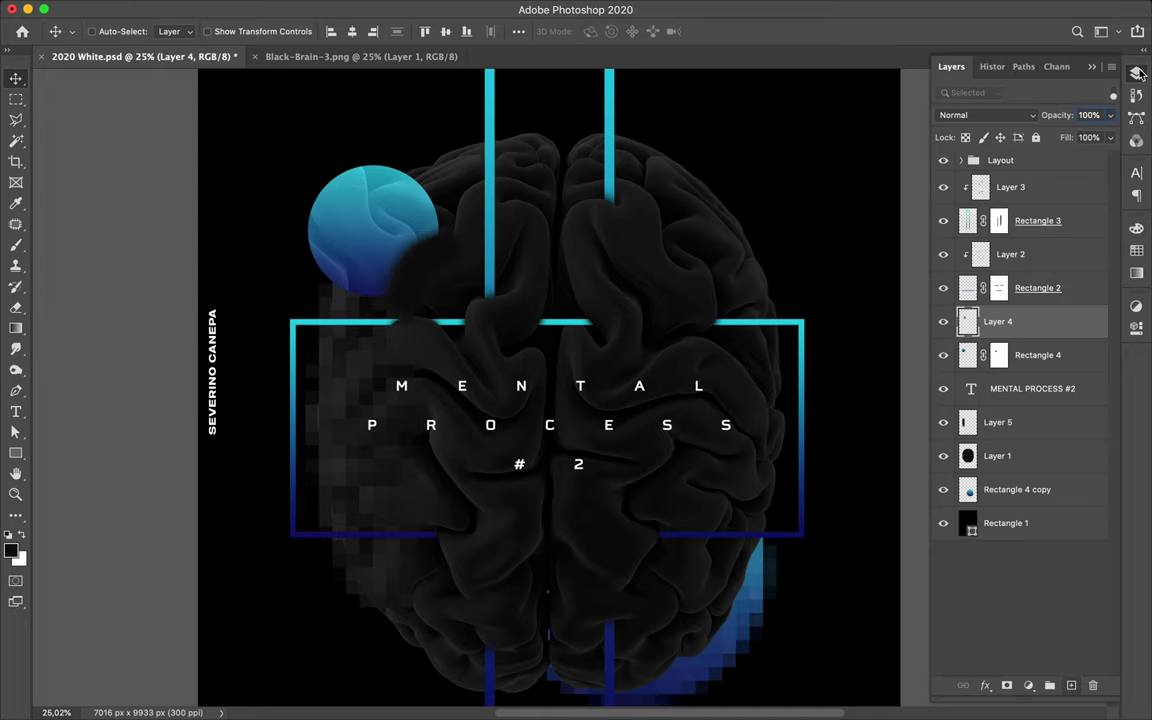
pyautogui.keyDown('alt'); pyautogui.click(997, 337); pyautogui.keyUp('alt')
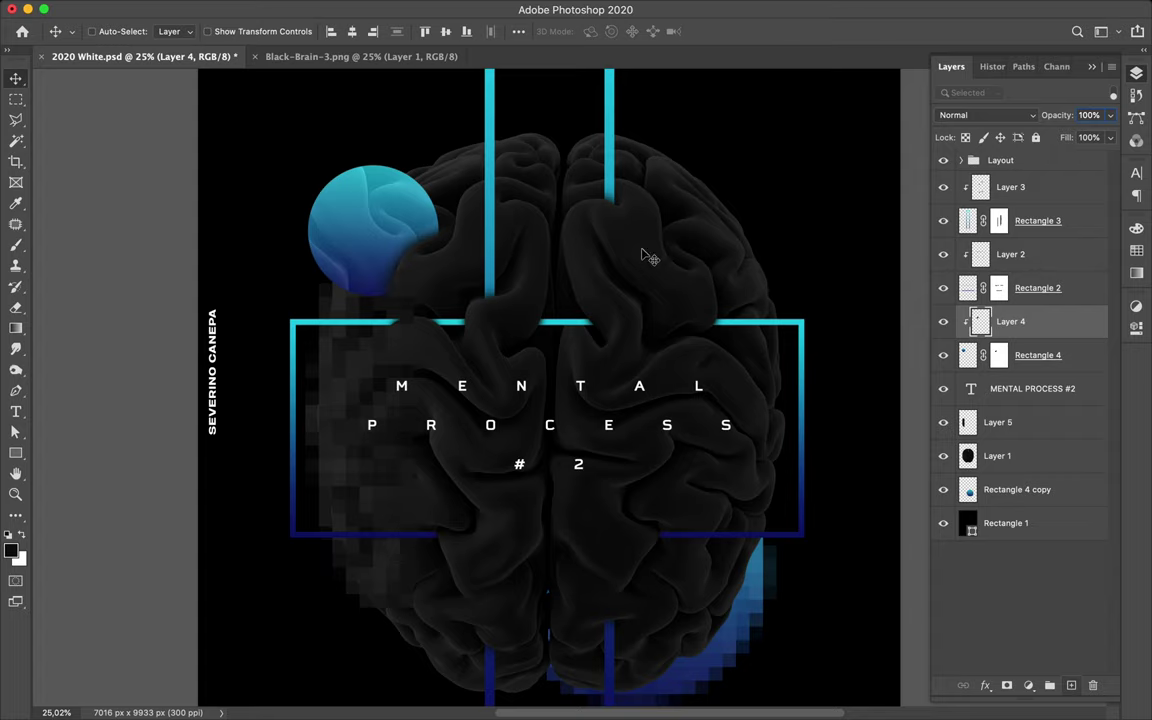
pyautogui.scroll(-3, 627, 254)
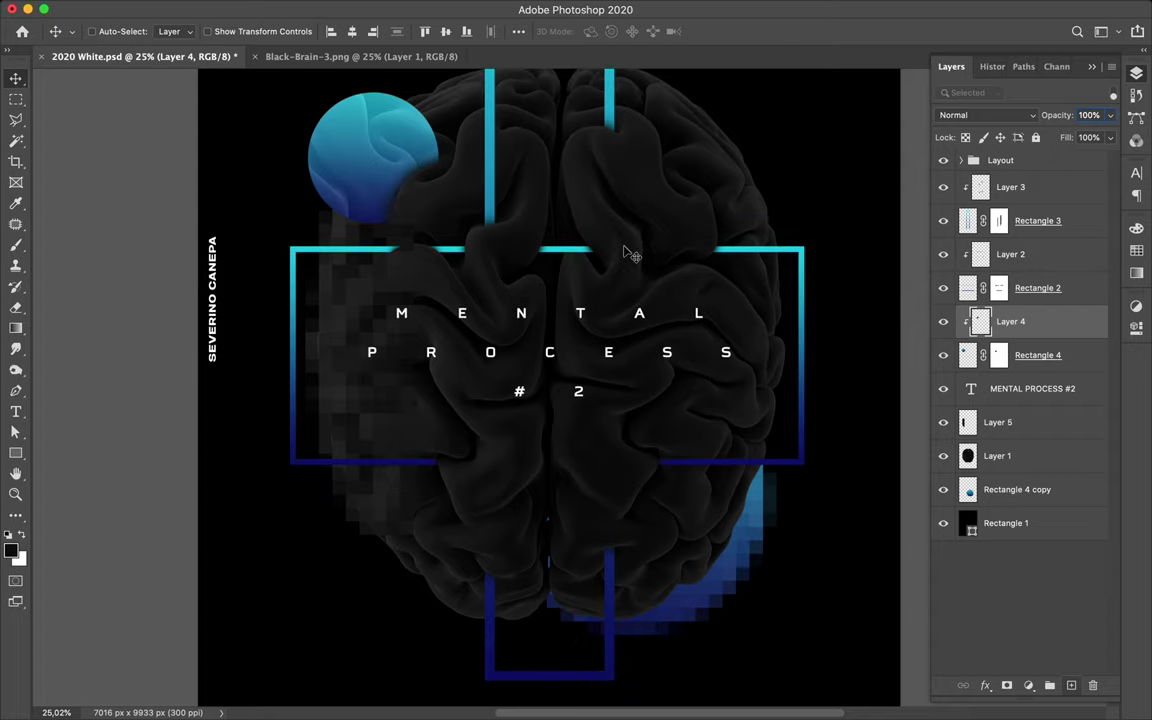
pyautogui.hscroll(3, 627, 254)
pyautogui.scroll(3, 627, 254)
pyautogui.scroll(2, 566, 248)
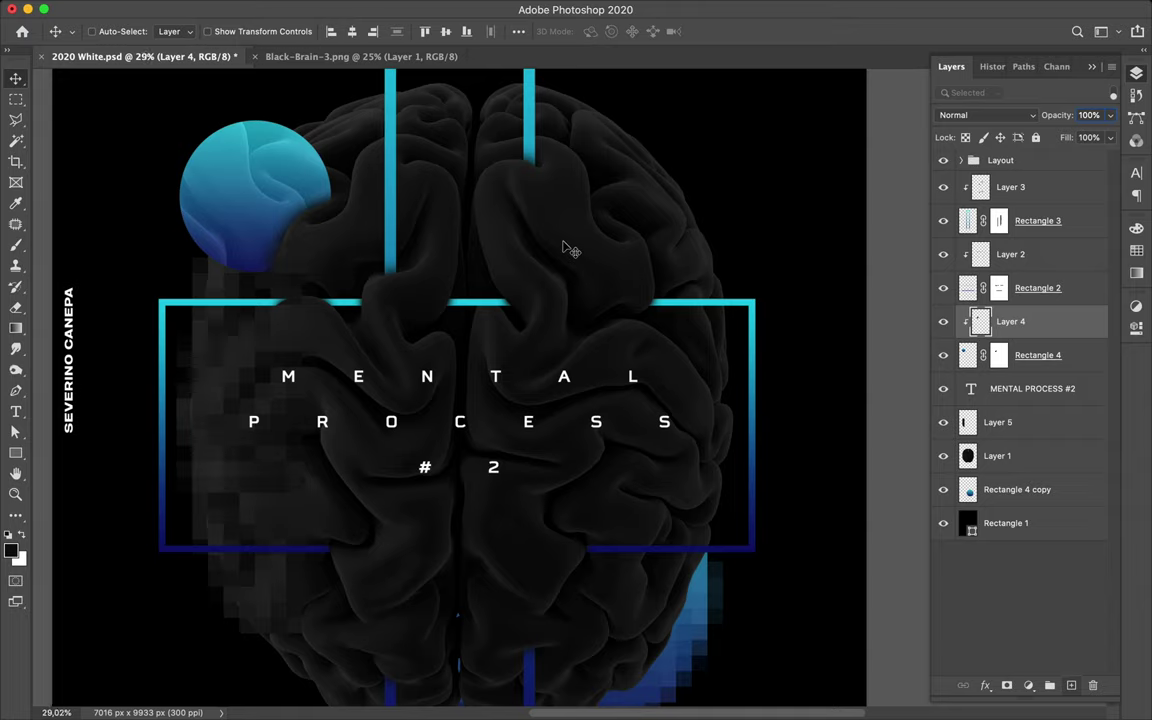
pyautogui.press('u')
pyautogui.scroll(5, 563, 240)
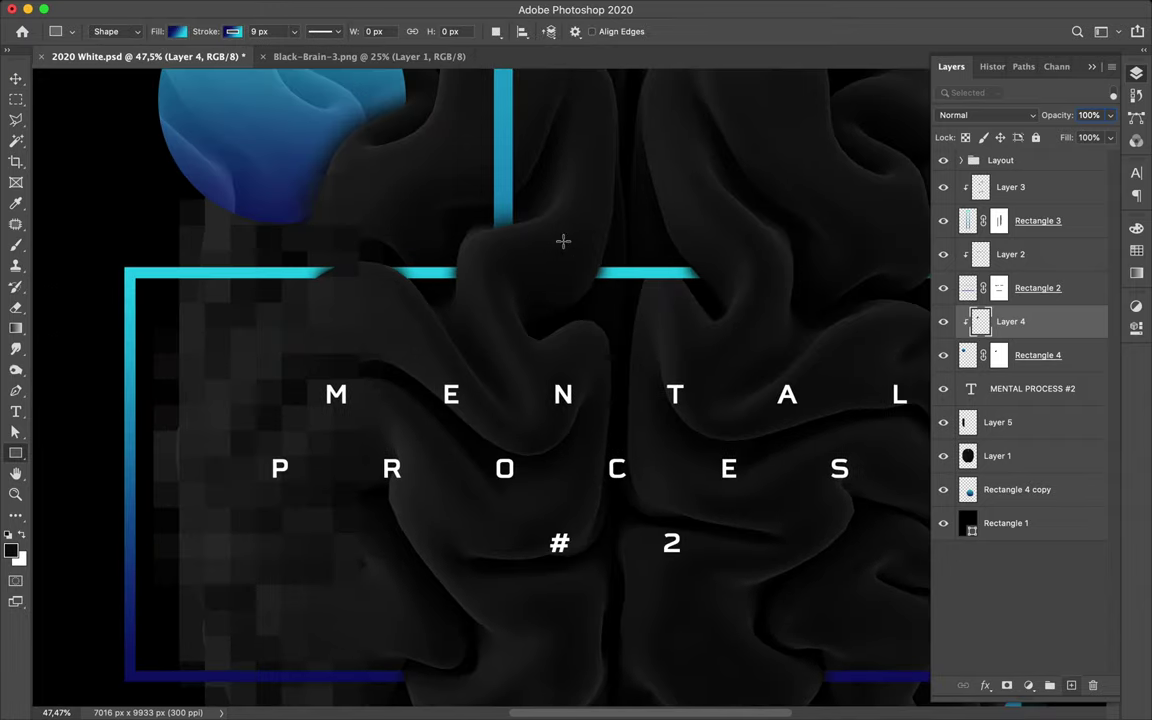
# Step: Set new shapes to no stroke and a solid white fill
pyautogui.click(244, 32)
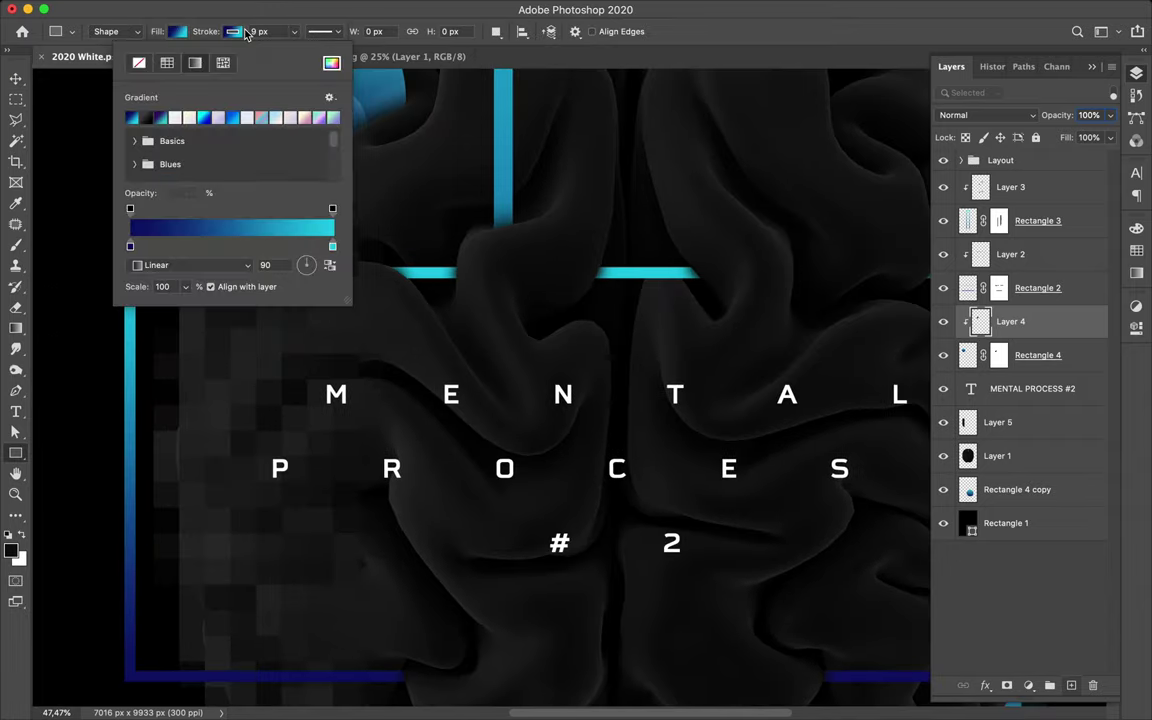
pyautogui.click(139, 64)
pyautogui.click(163, 32)
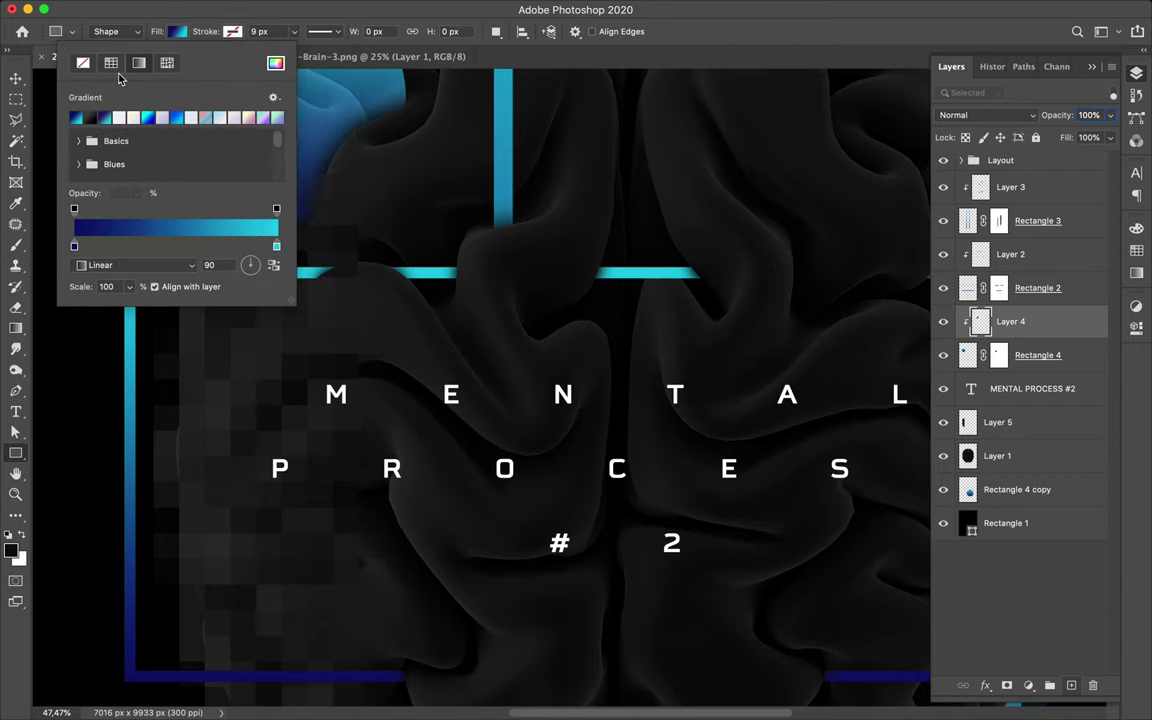
pyautogui.click(112, 63)
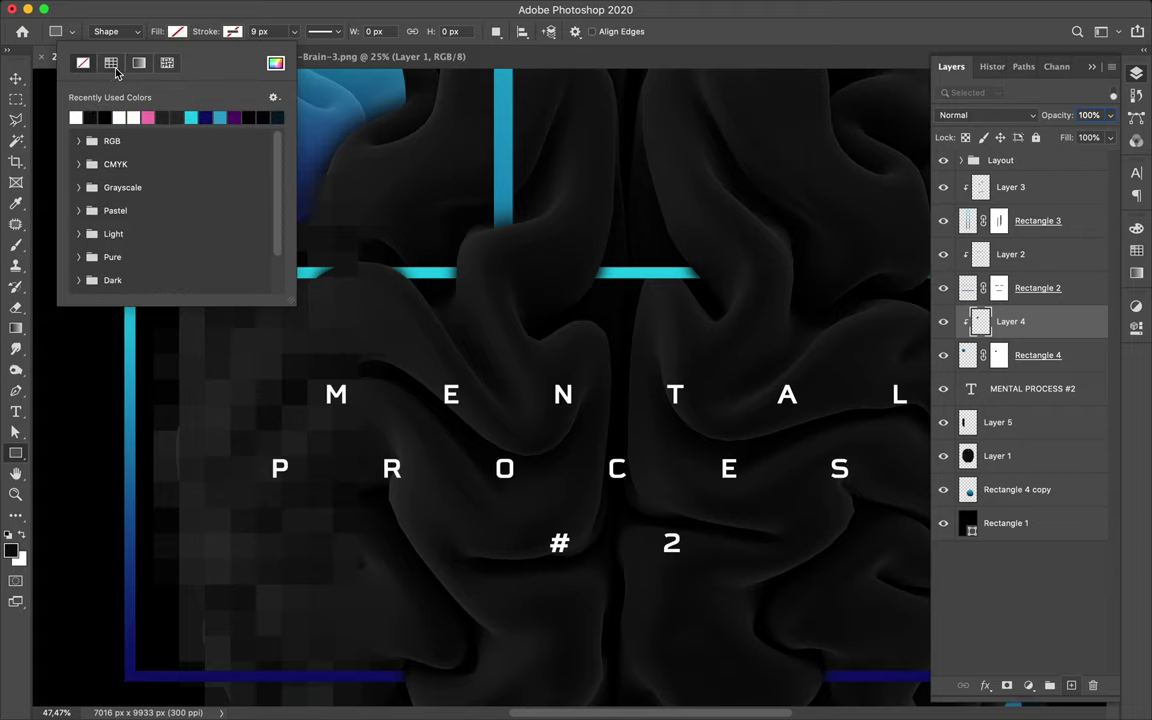
pyautogui.click(75, 117)
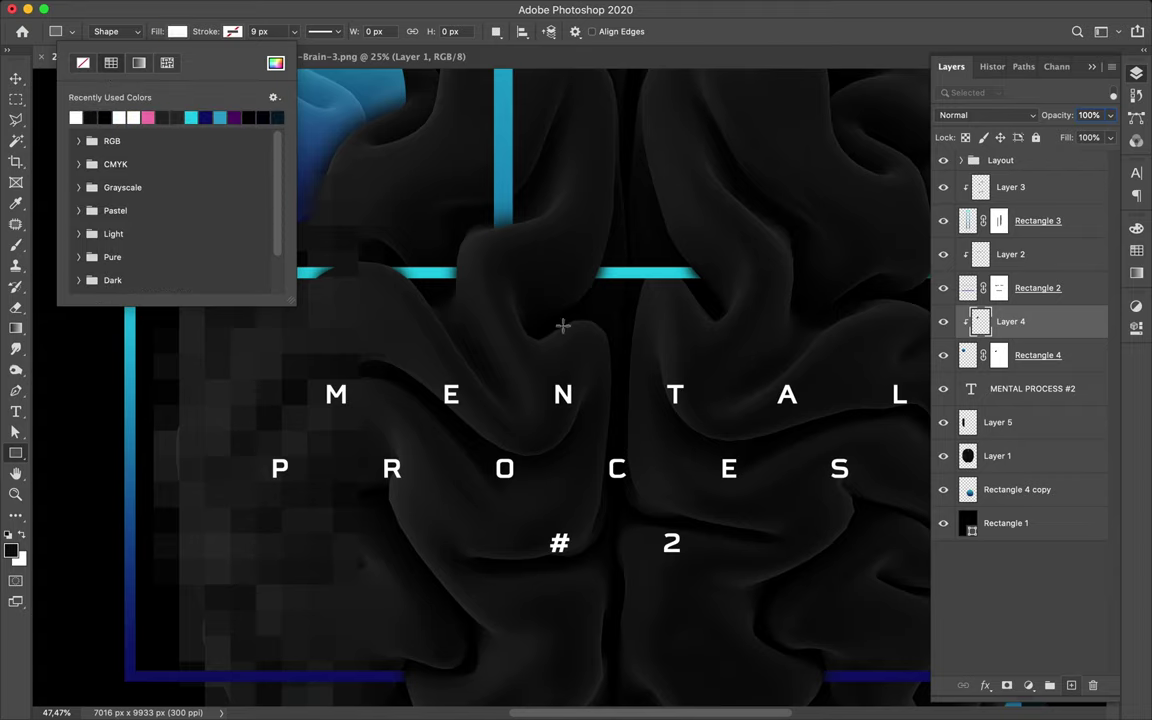
pyautogui.scroll(-10, 560, 326)
pyautogui.scroll(-4, 564, 326)
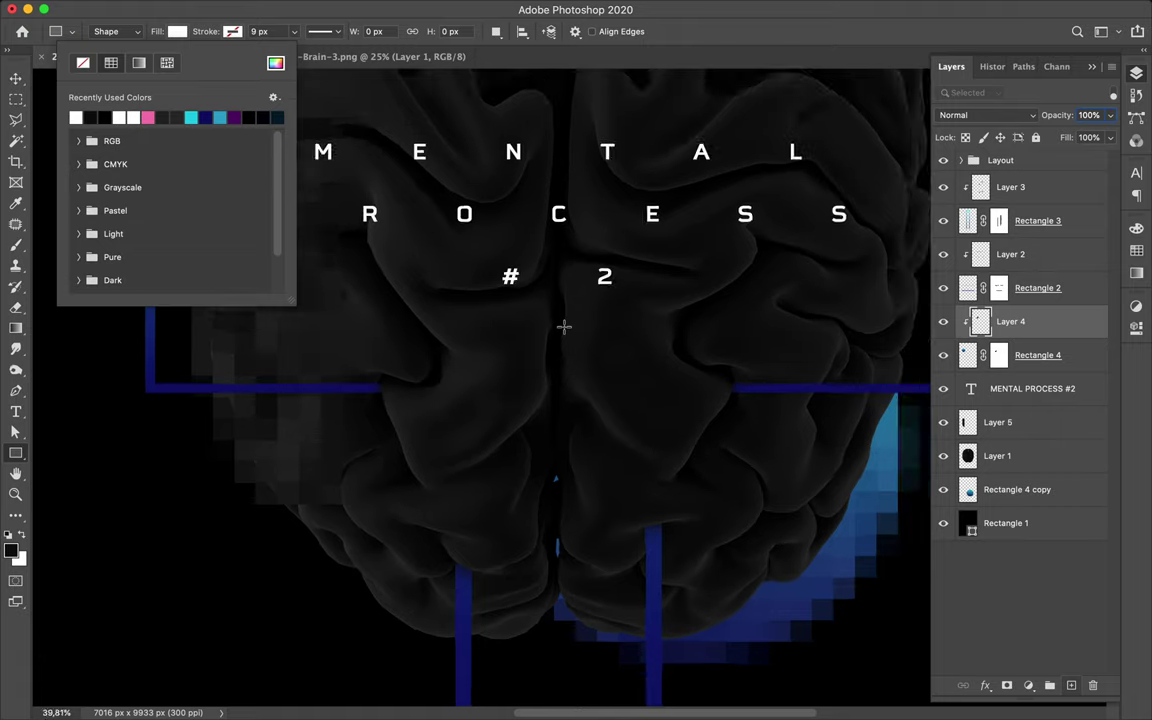
pyautogui.hscroll(-5, 564, 326)
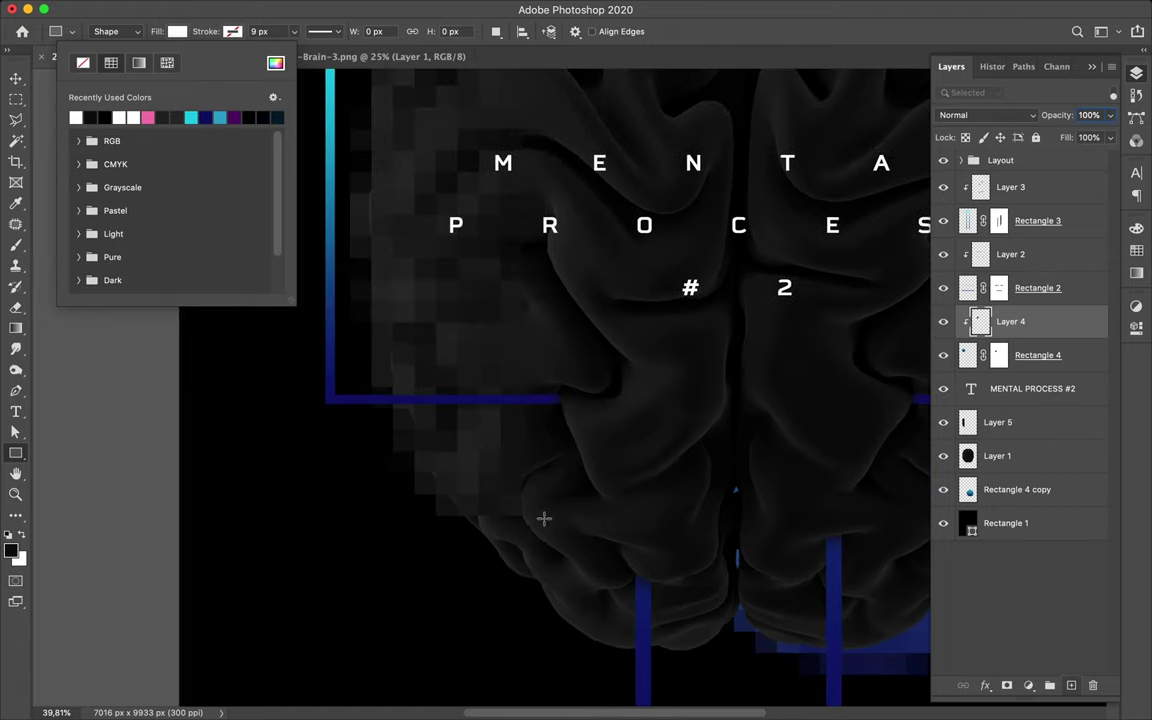
pyautogui.scroll(-8, 550, 510)
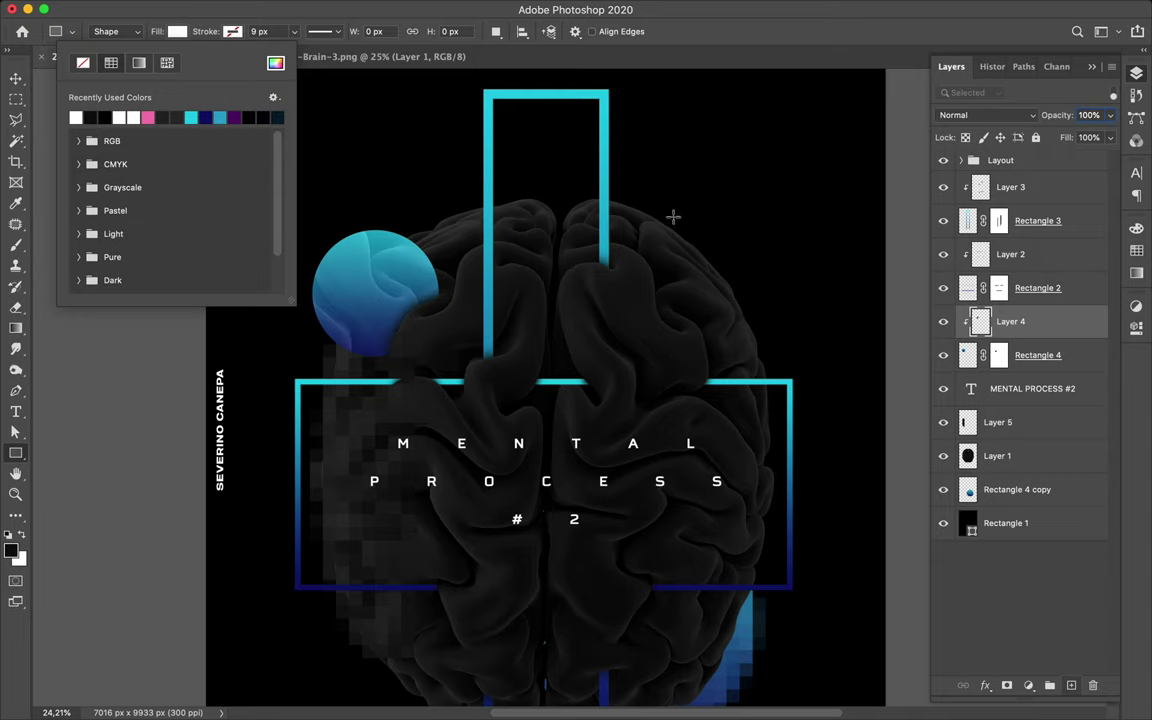
# Step: Draw a small white bar right of the tall cyan frame, duplicate it below, and shift both left
pyautogui.moveTo(667, 207)
pyautogui.mouseDown()
pyautogui.moveTo(688, 211)
pyautogui.moveTo(678, 210)
pyautogui.mouseUp()
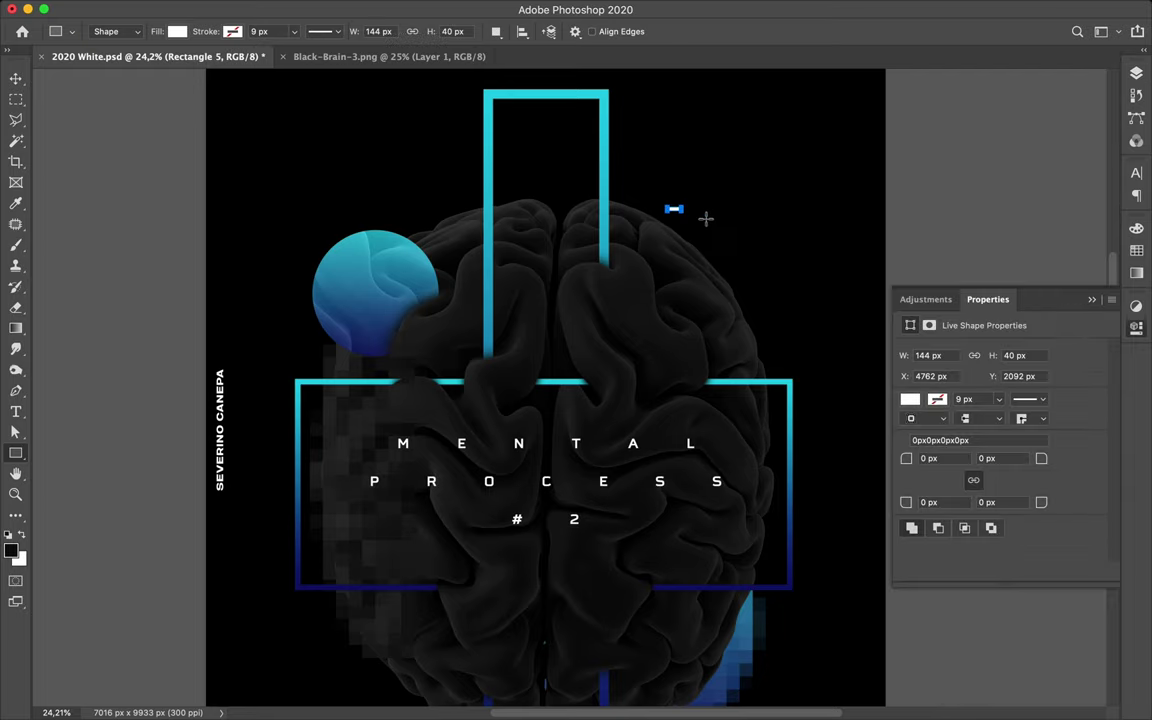
pyautogui.press('v')
pyautogui.moveTo(676, 215); pyautogui.dragTo(684, 264)
pyautogui.press('super')
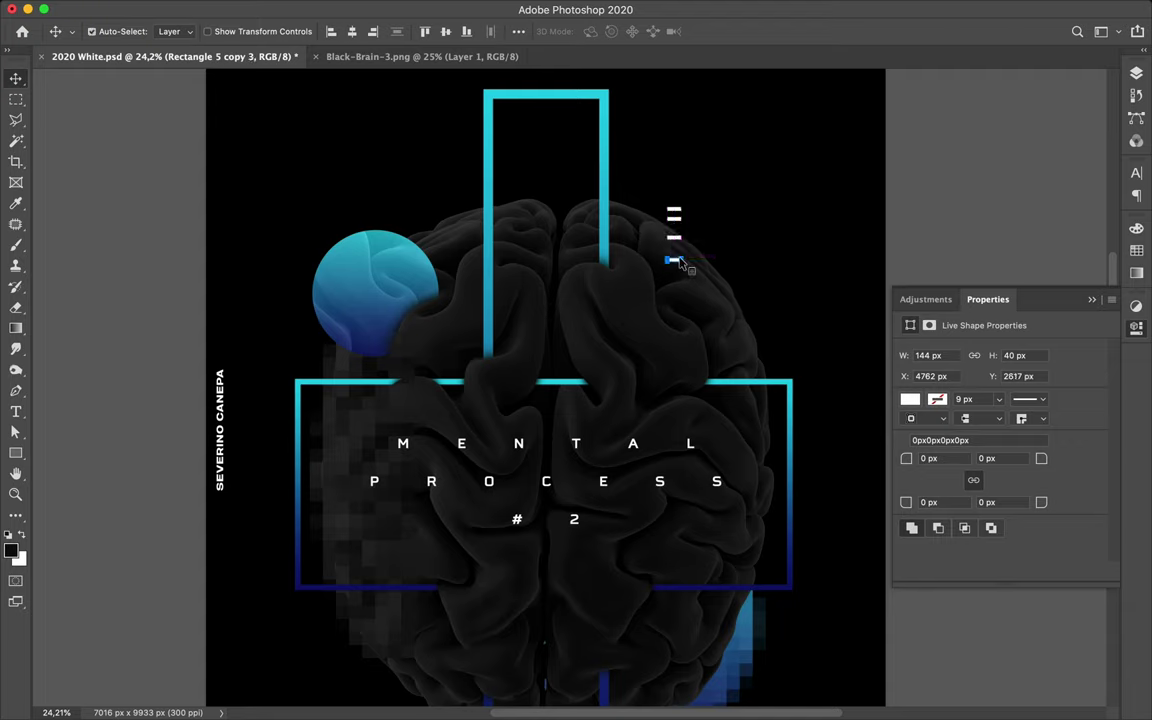
pyautogui.keyDown('super'); pyautogui.click(677, 240); pyautogui.keyUp('super')
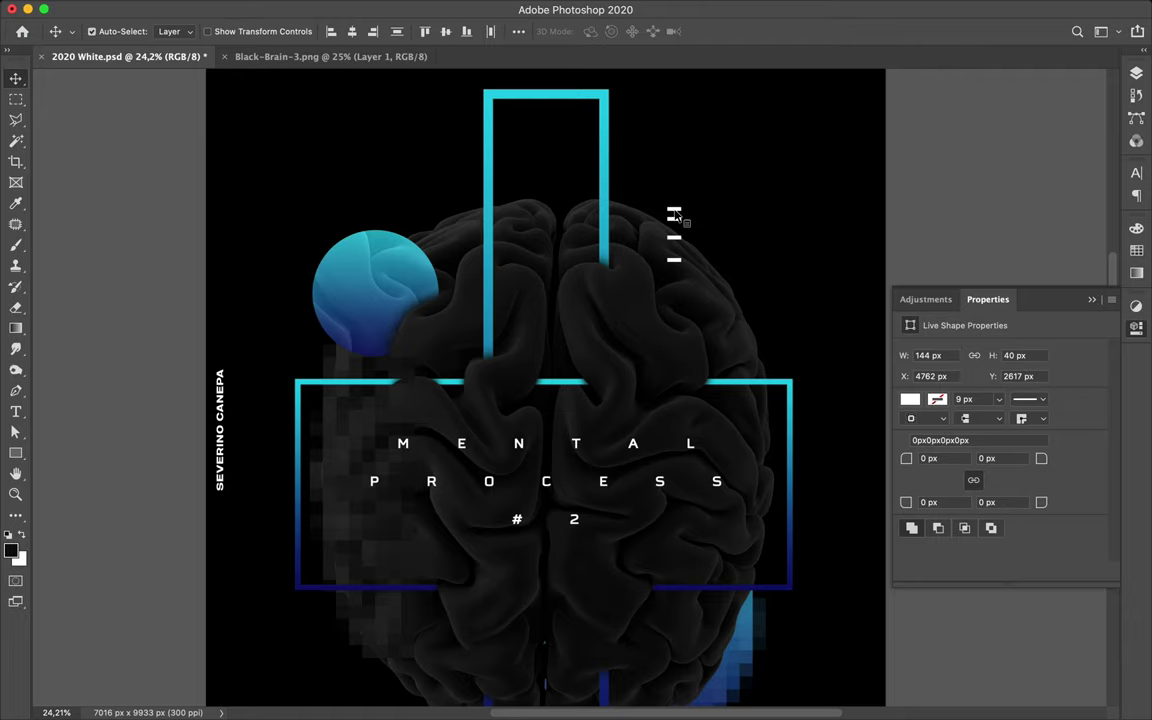
pyautogui.moveTo(676, 215); pyautogui.dragTo(655, 240)
pyautogui.moveTo(674, 242); pyautogui.dragTo(624, 214)
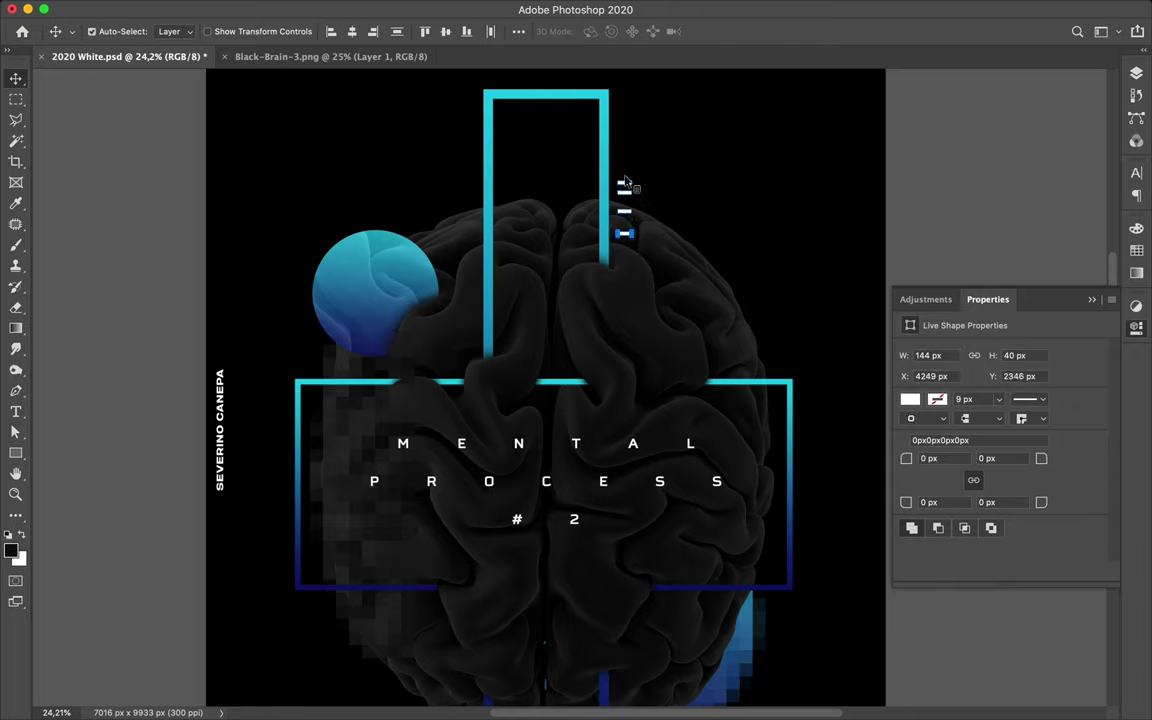
# Step: Duplicate the top white bar upward to extend the column
pyautogui.keyDown('super'); pyautogui.click(630, 189); pyautogui.keyUp('super')
pyautogui.moveTo(635, 190); pyautogui.dragTo(636, 177)
pyautogui.moveTo(628, 172); pyautogui.dragTo(628, 118)
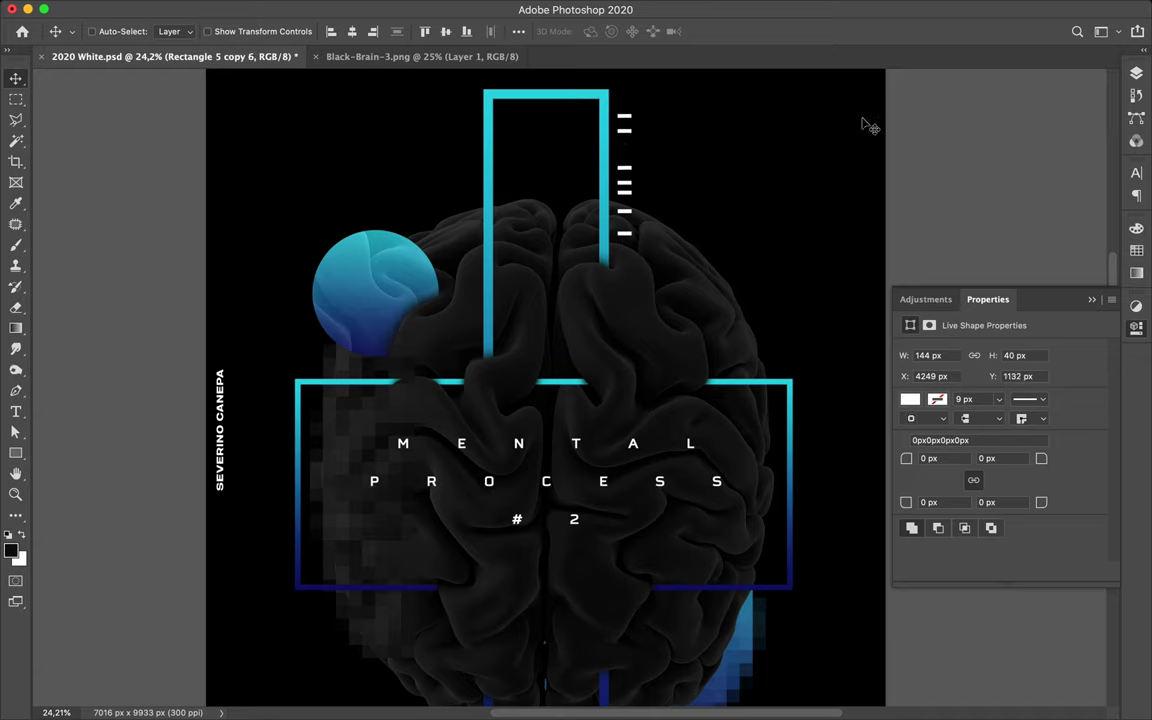
# Step: Group the seven bar layers, Rectangle 5 through Rectangle 5 copy 3, and name the group 'Rectangles'
pyautogui.click(1136, 78)
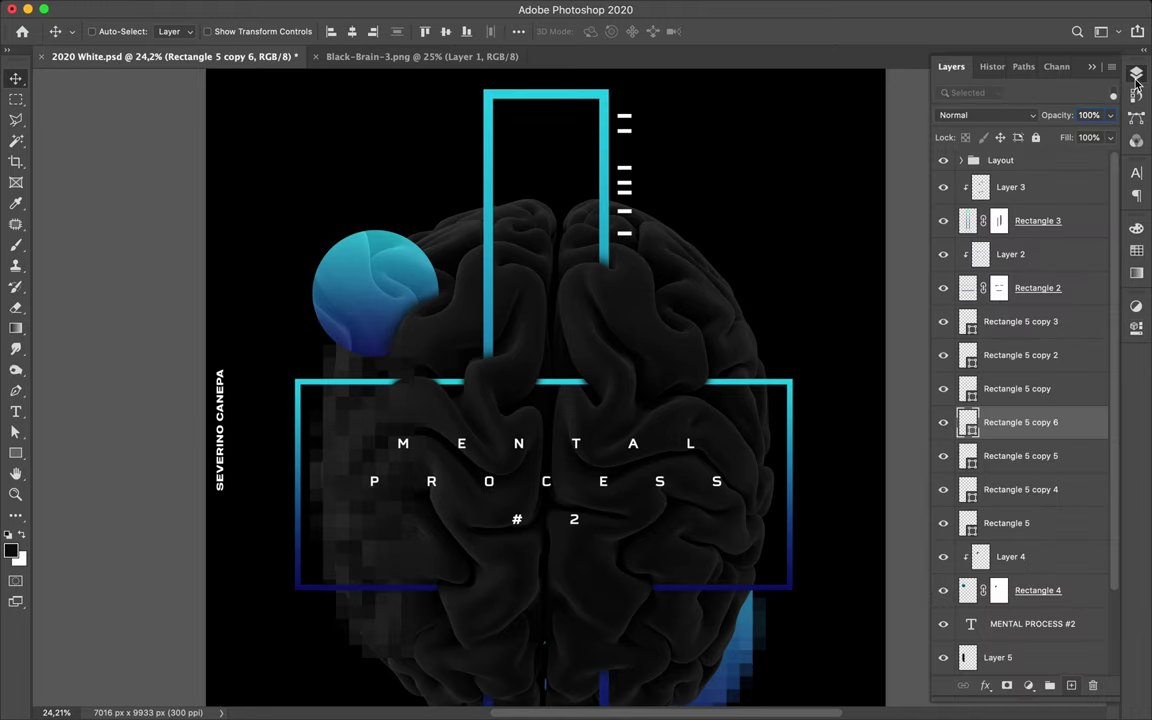
pyautogui.click(1015, 330)
pyautogui.keyDown('shift'); pyautogui.click(1012, 525); pyautogui.keyUp('shift')
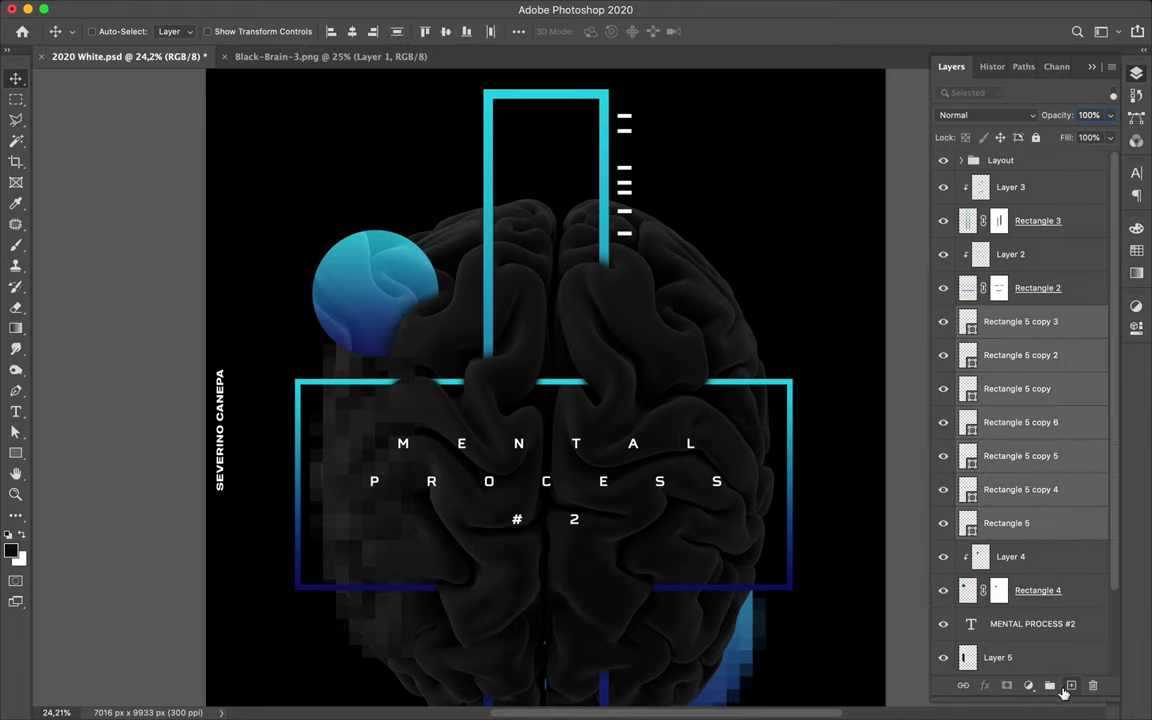
pyautogui.click(1049, 685)
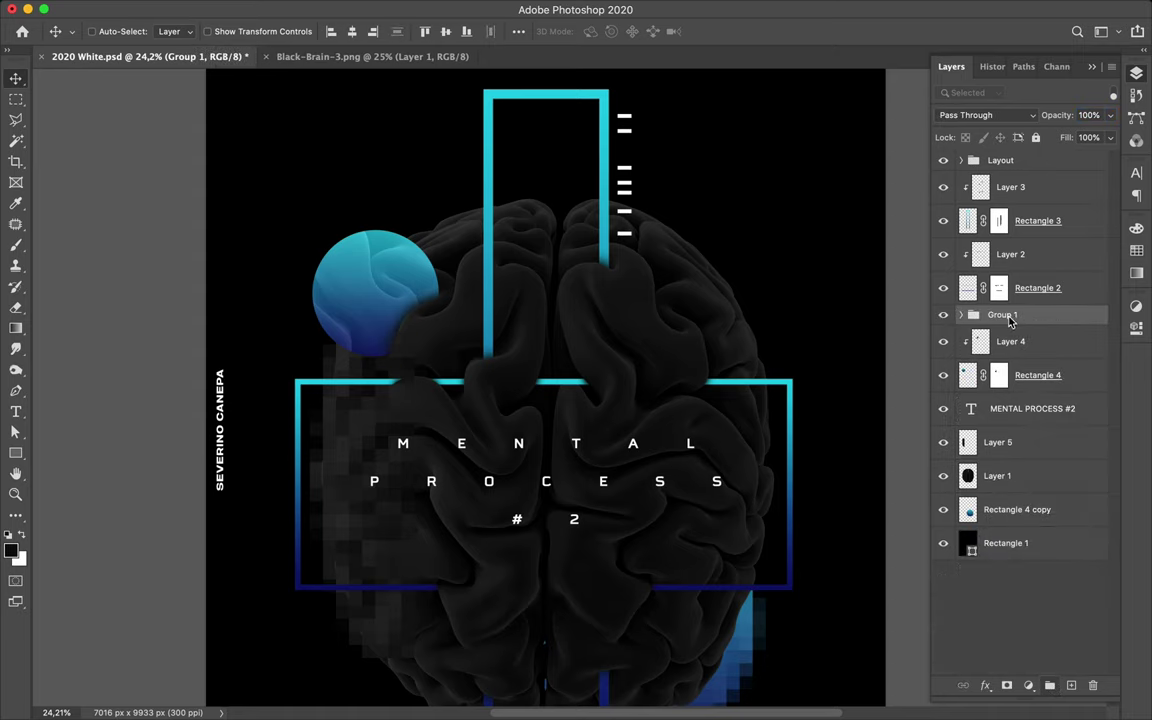
pyautogui.doubleClick(1003, 315)
pyautogui.write('Re')
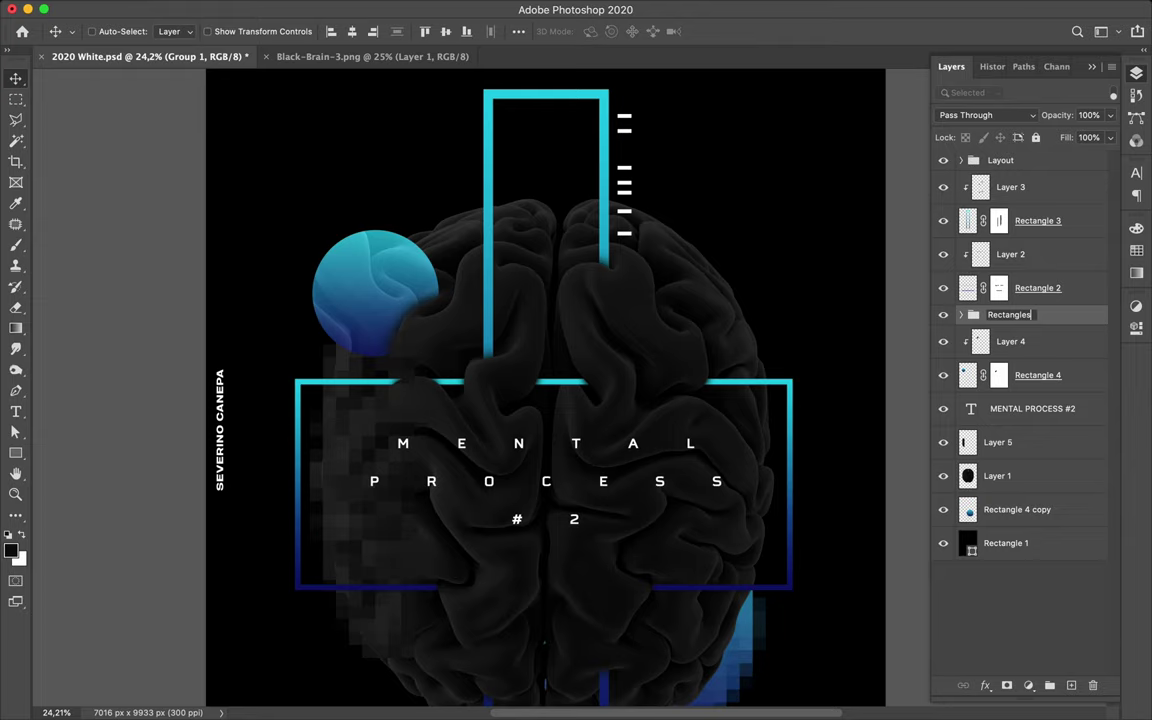
pyautogui.write('ctangles')
pyautogui.press('Return')
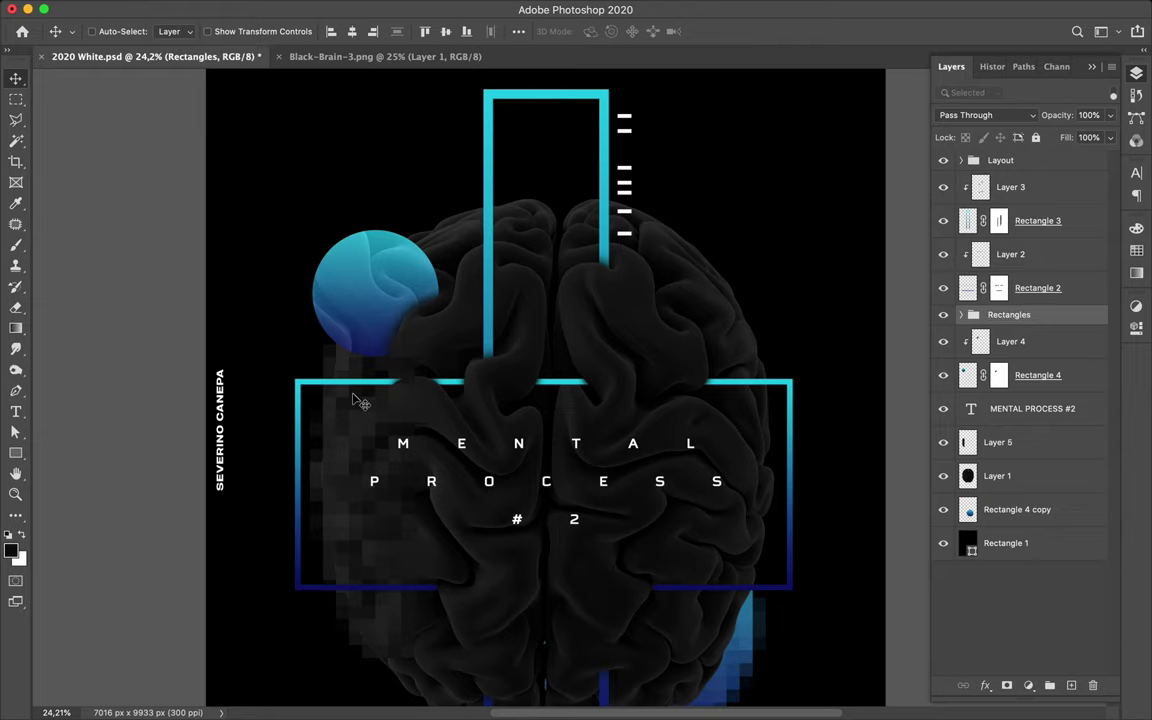
pyautogui.scroll(-5, 357, 400)
pyautogui.scroll(2, 357, 400)
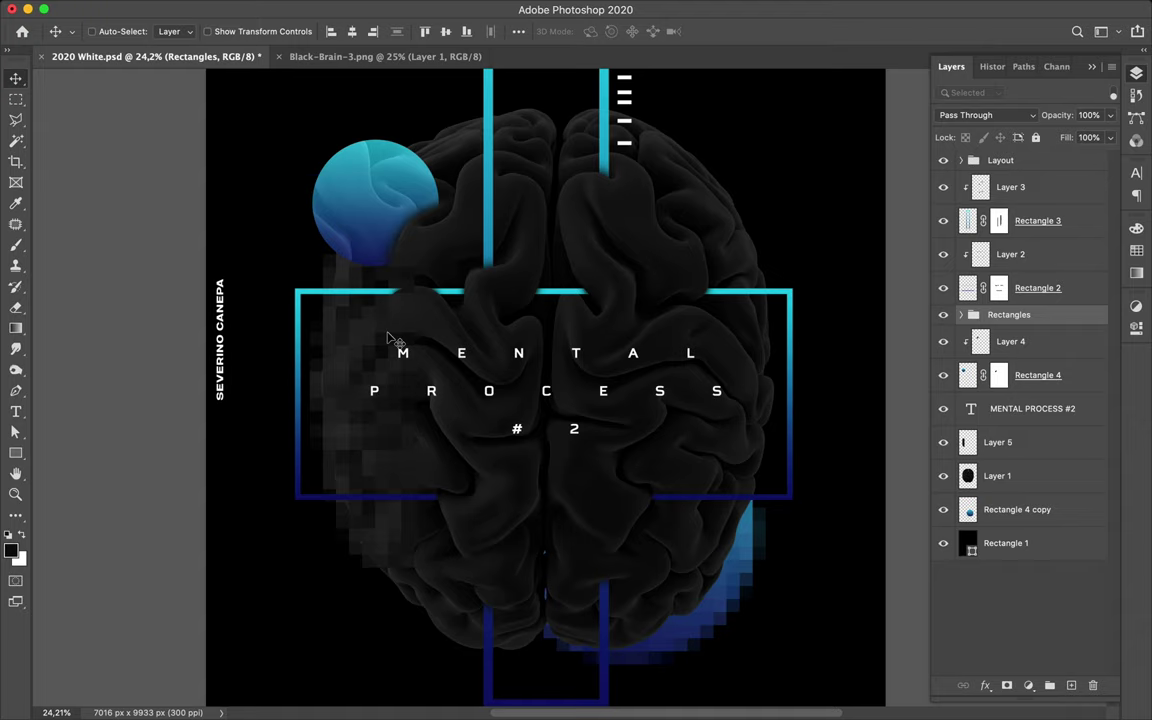
# Step: Draw a rectangle across MENTAL with no fill and a white 9 px outline
pyautogui.press('u')
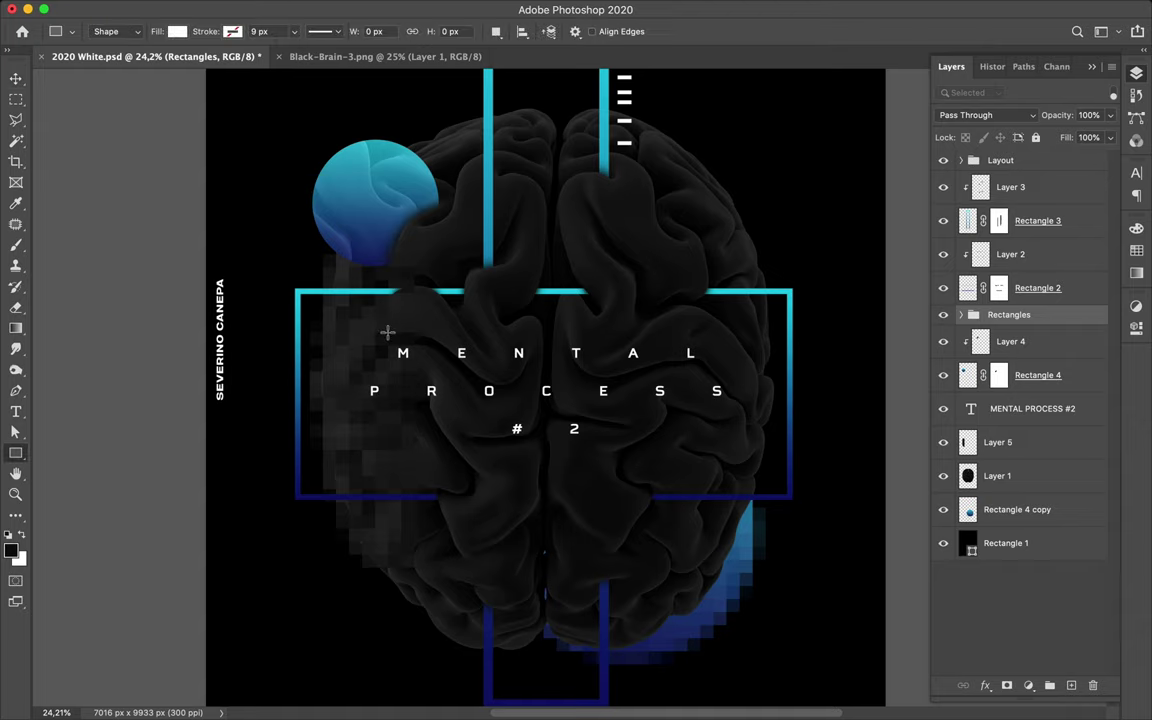
pyautogui.click(178, 32)
pyautogui.click(178, 32)
pyautogui.moveTo(367, 343); pyautogui.dragTo(721, 366)
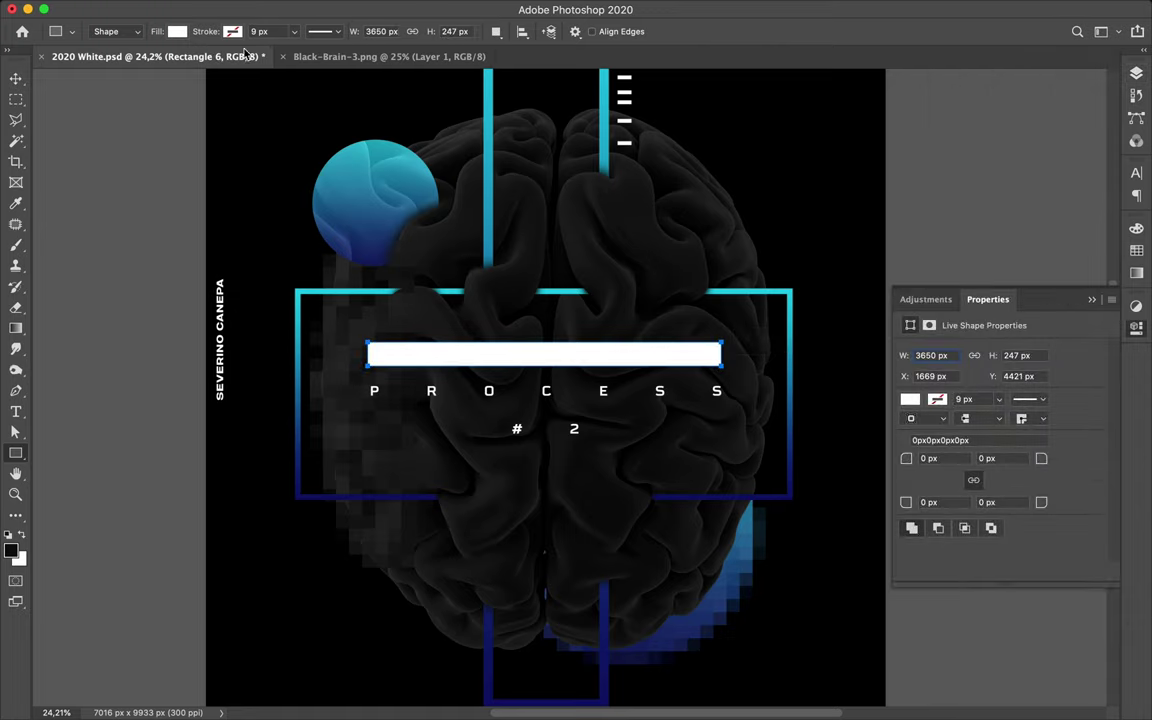
pyautogui.click(174, 32)
pyautogui.click(82, 66)
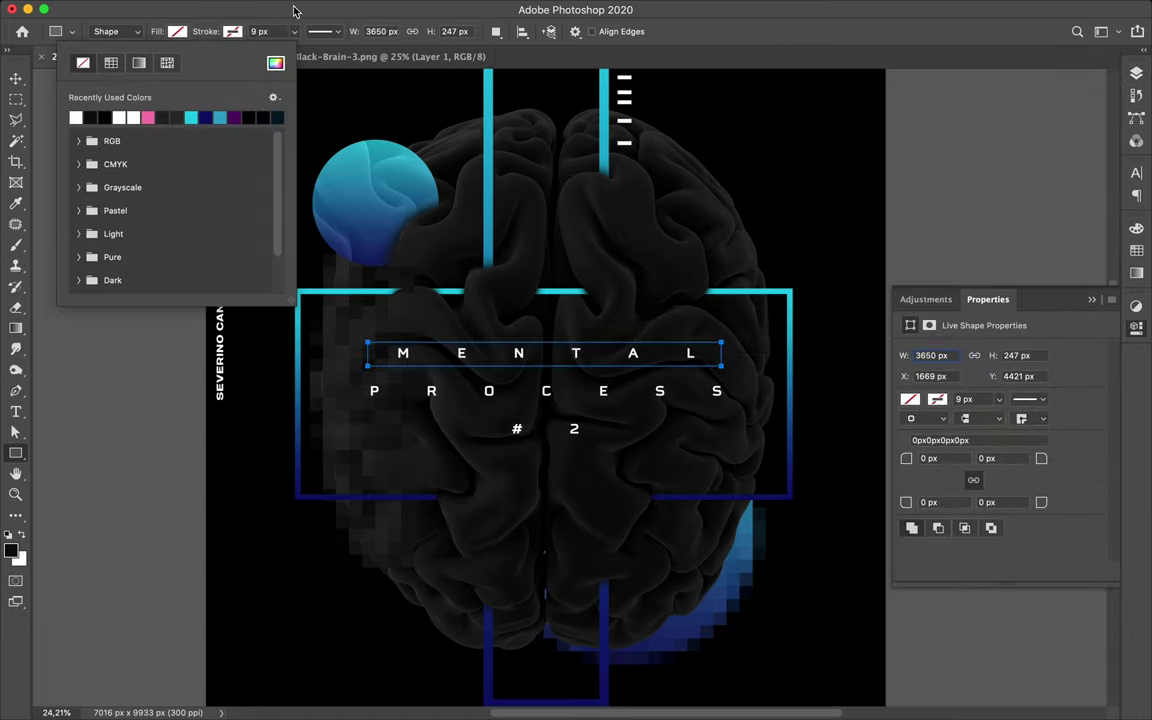
pyautogui.click(131, 117)
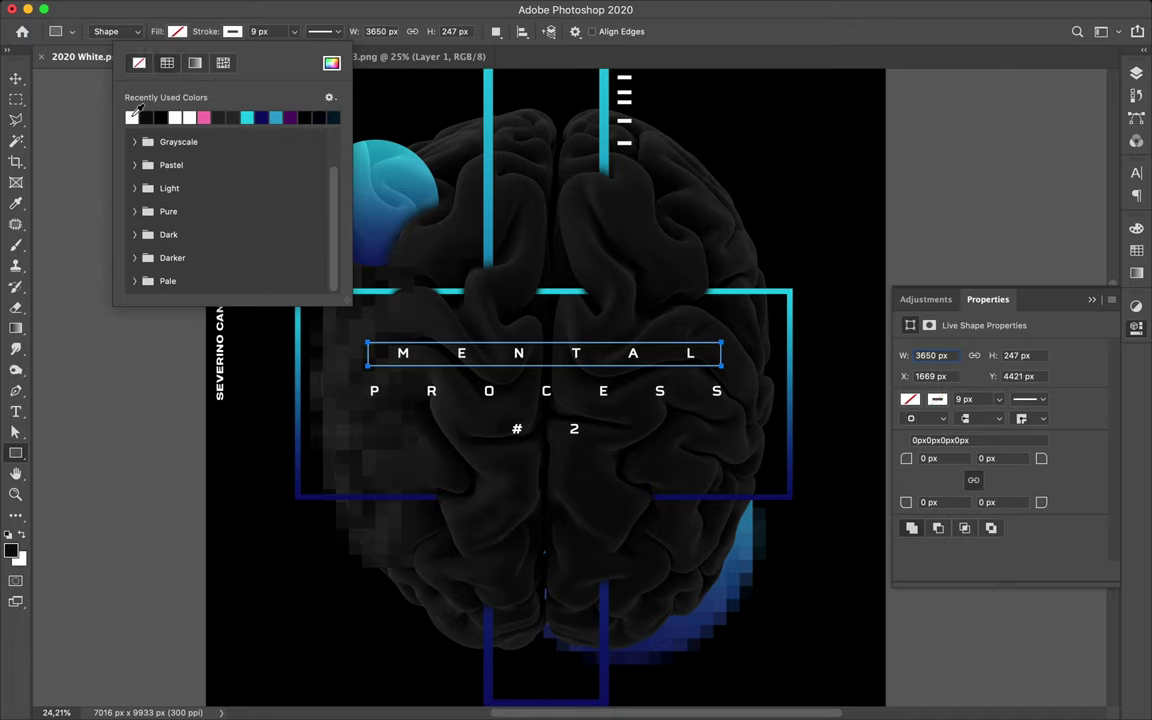
# Step: Centre the MENTAL rectangle horizontally on the poster
pyautogui.press('v')
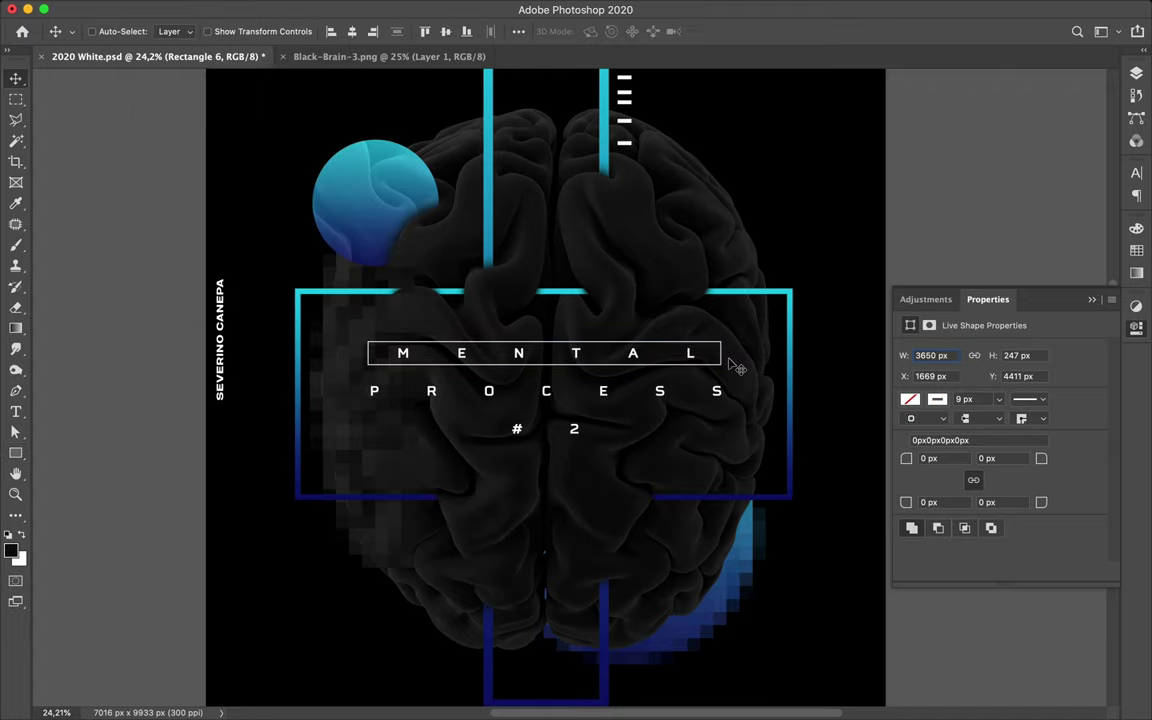
pyautogui.scroll(6, 731, 364)
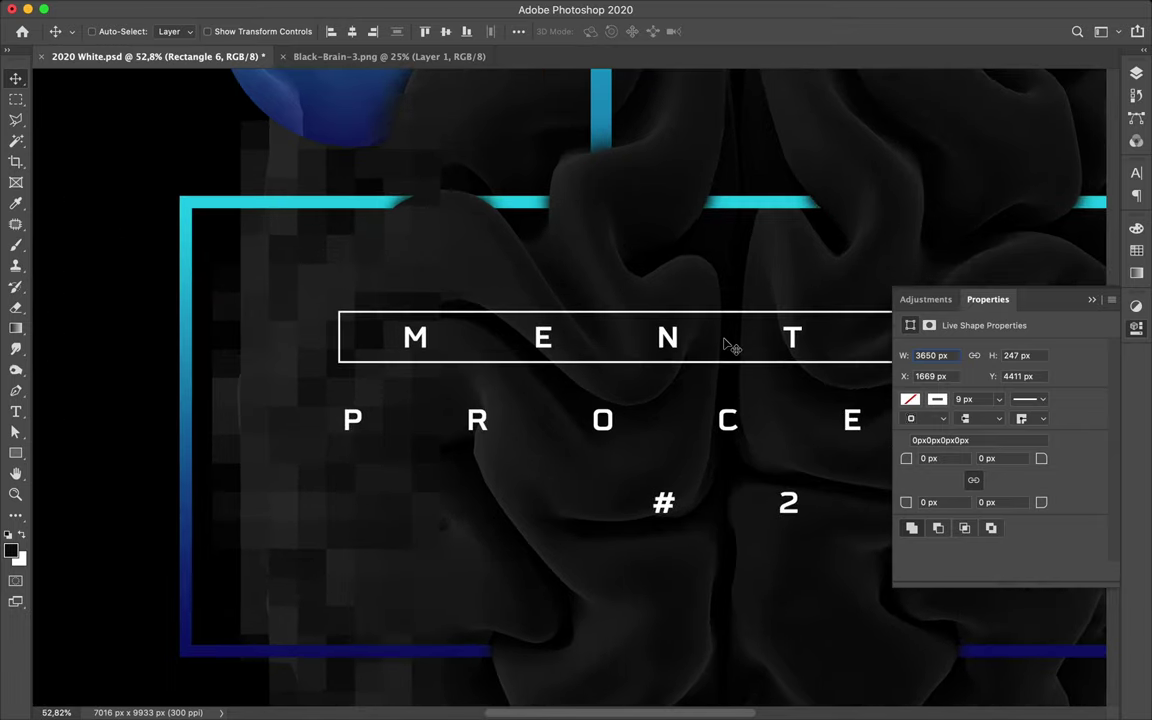
pyautogui.hscroll(5, 731, 347)
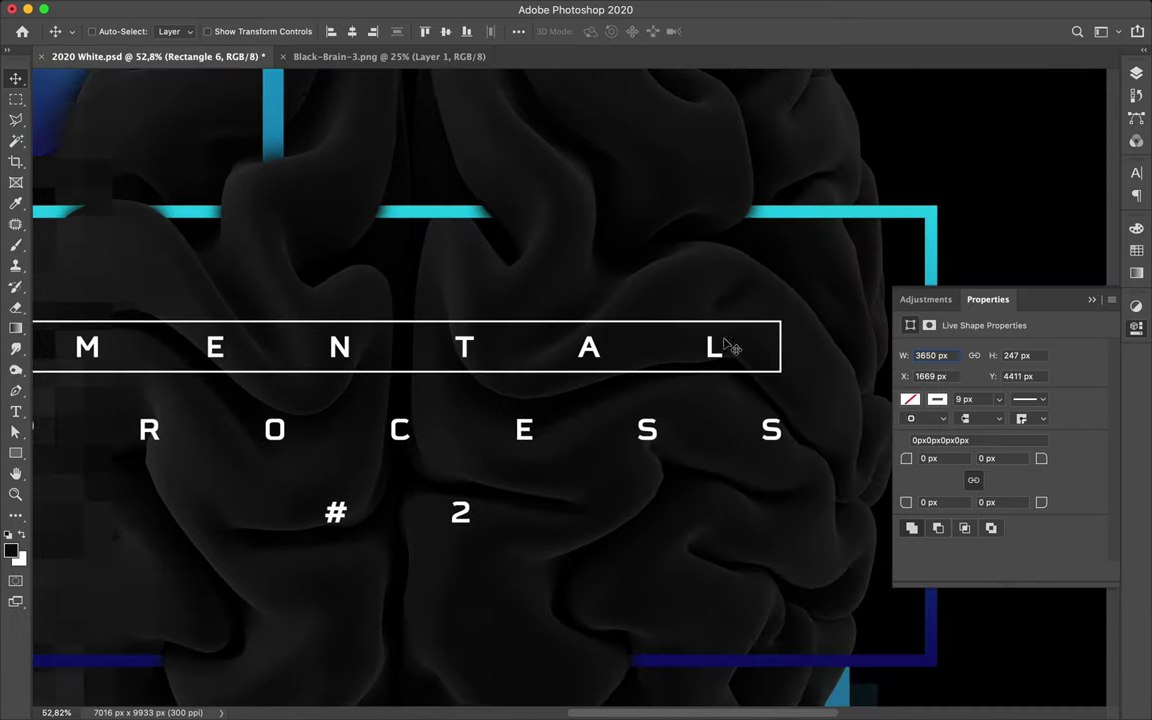
pyautogui.click(351, 31)
pyautogui.scroll(-4, 480, 244)
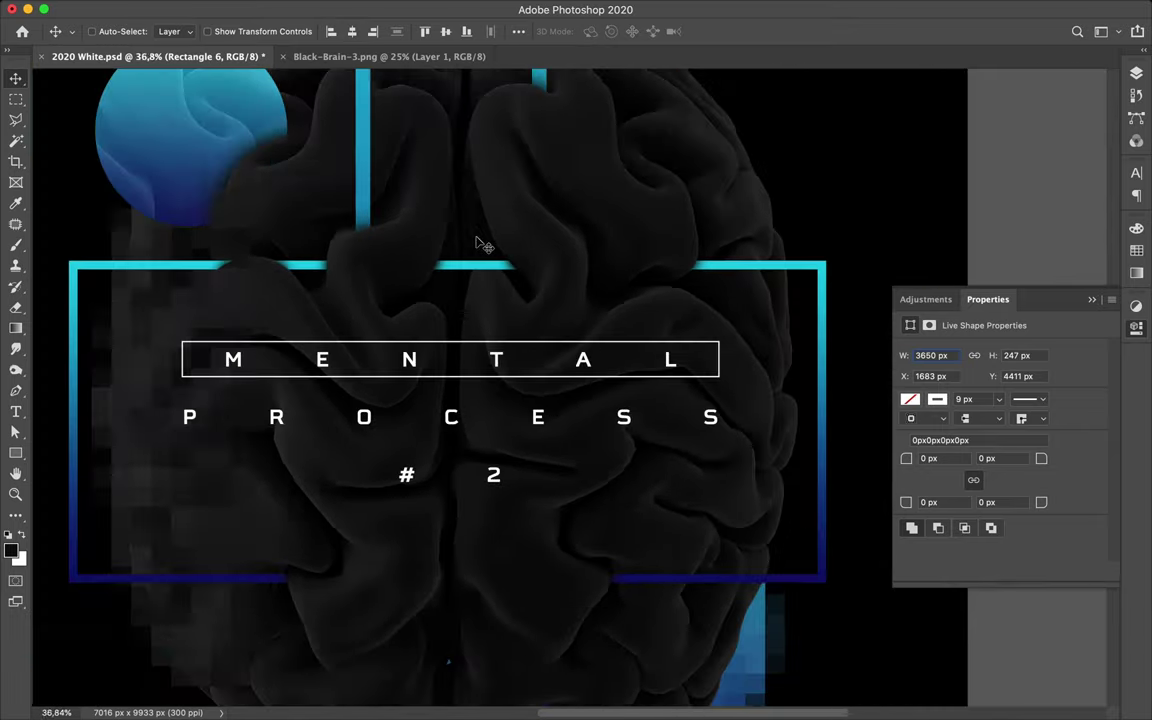
pyautogui.scroll(-2, 480, 244)
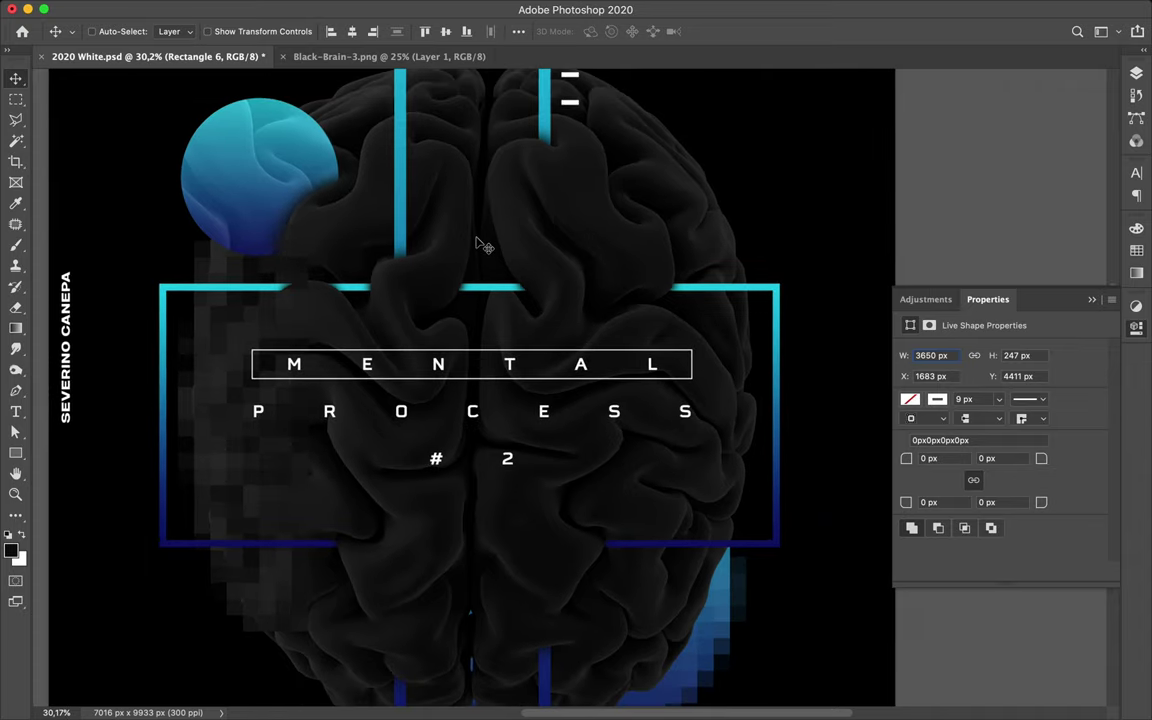
pyautogui.scroll(-1, 480, 244)
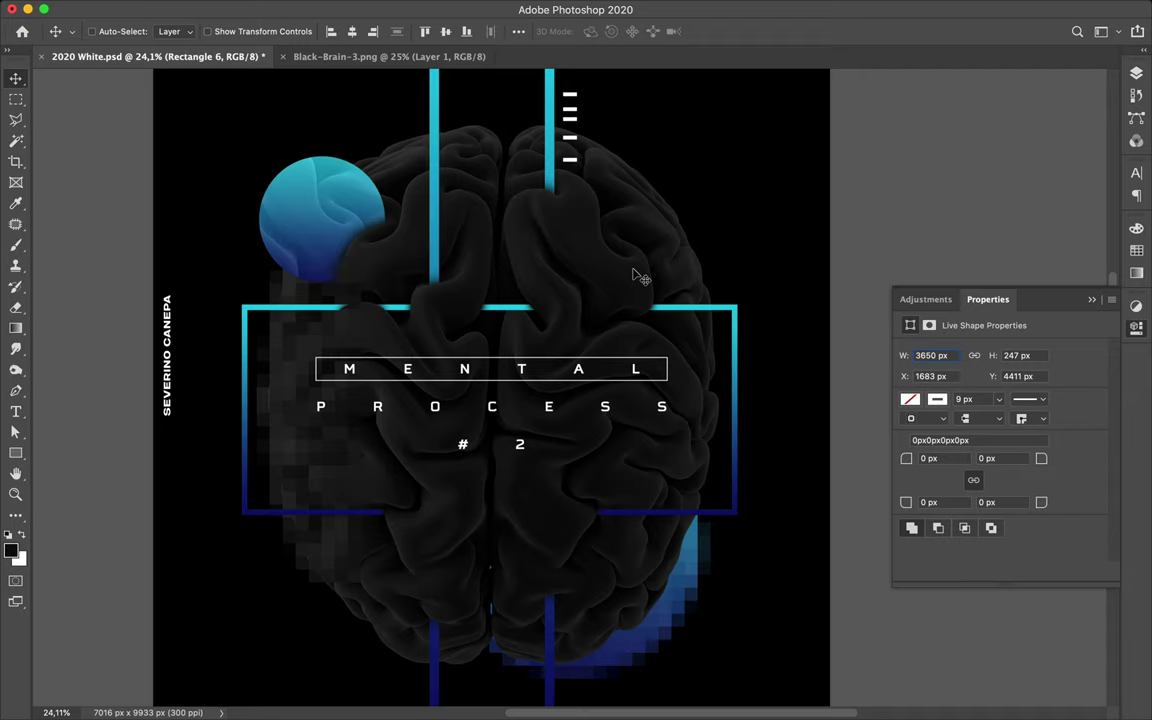
pyautogui.press('u')
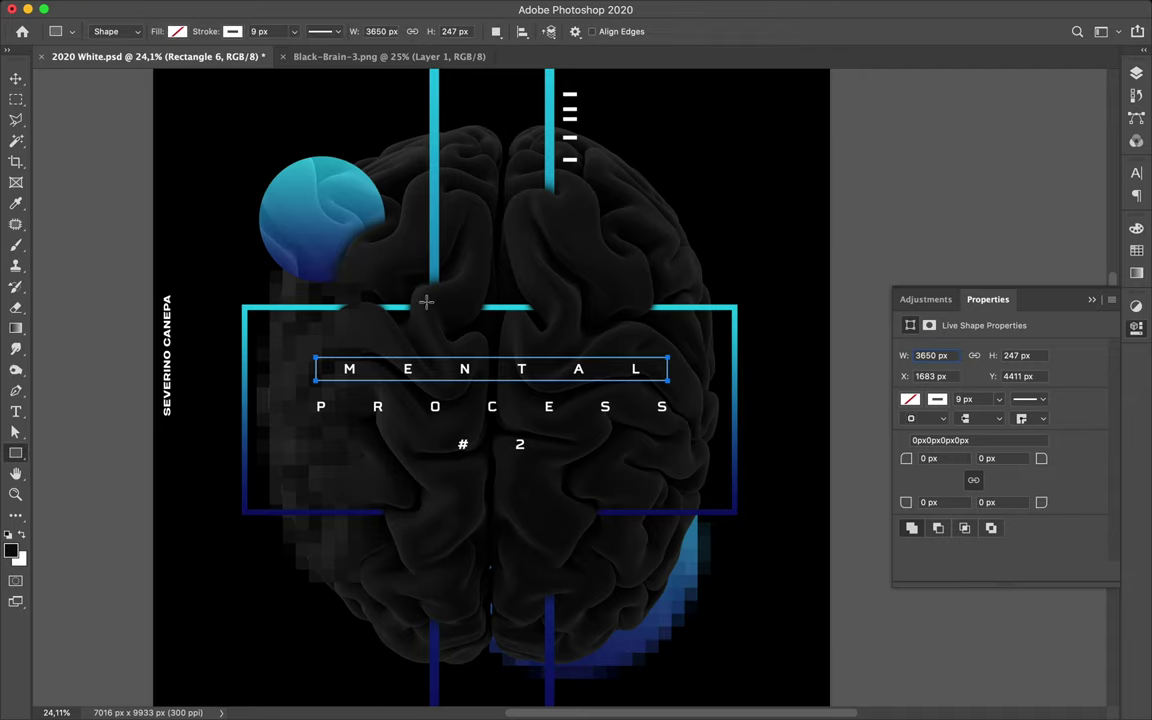
# Step: Draw a large white-outlined circle with the Ellipse Tool over the brain's lower left
pyautogui.rightClick(22, 453)
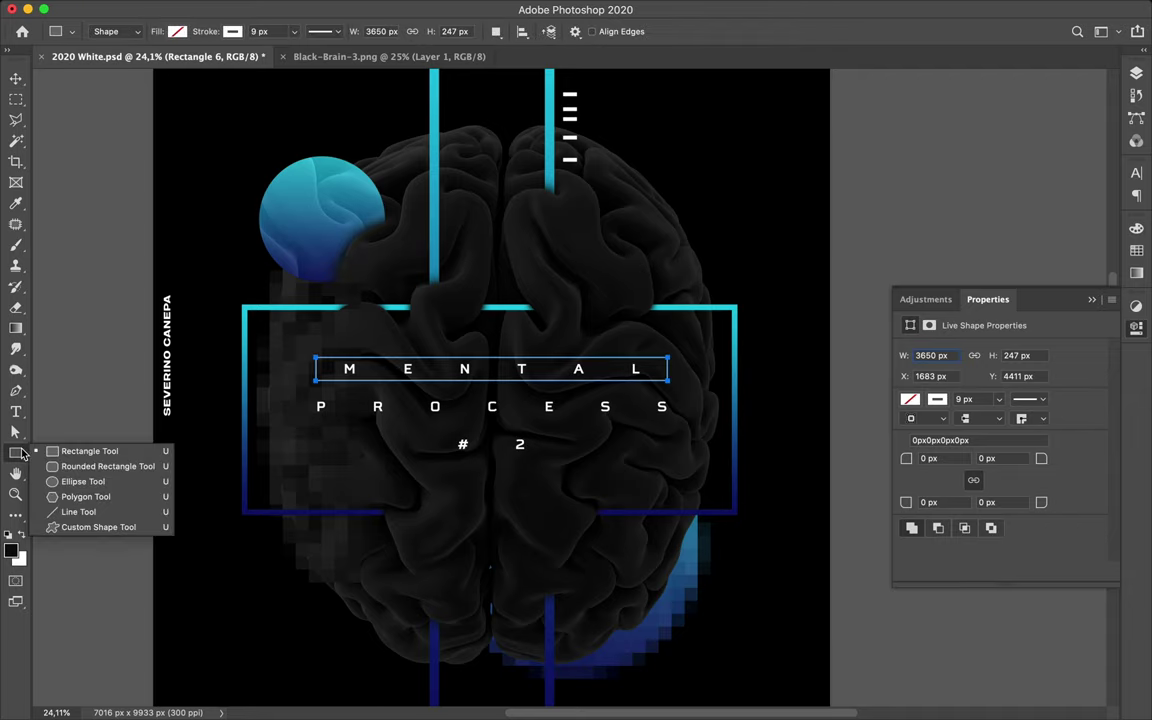
pyautogui.click(84, 481)
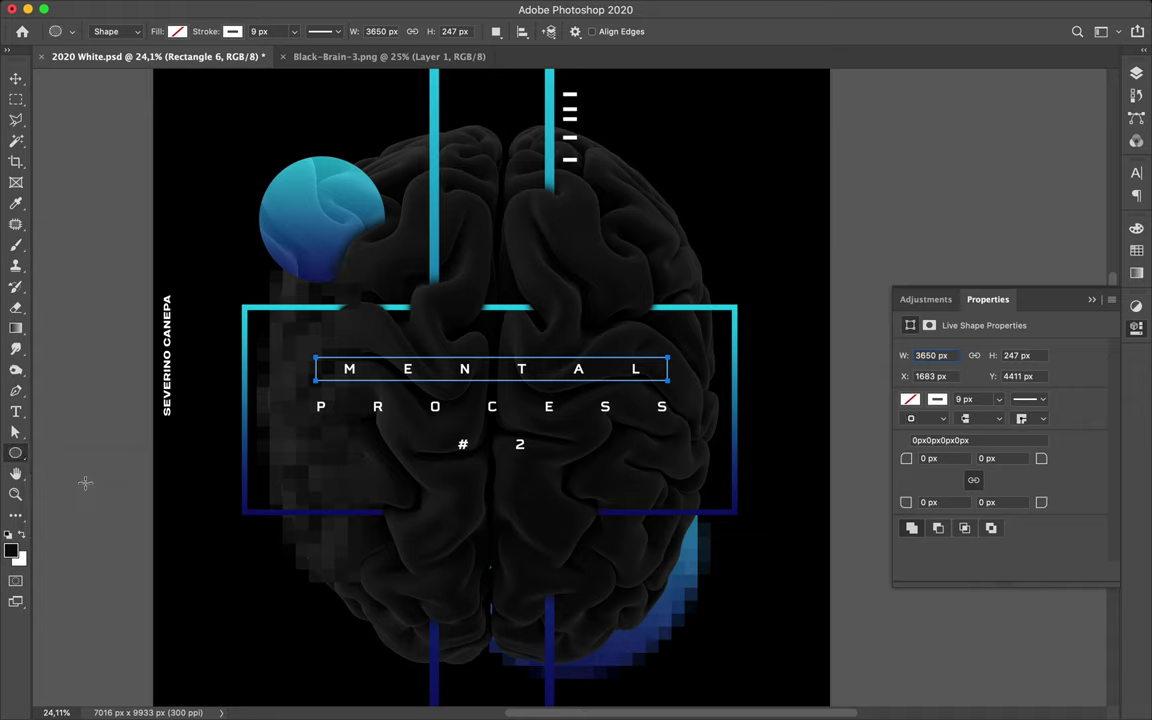
pyautogui.moveTo(395, 503); pyautogui.dragTo(489, 633)
pyautogui.press('a')
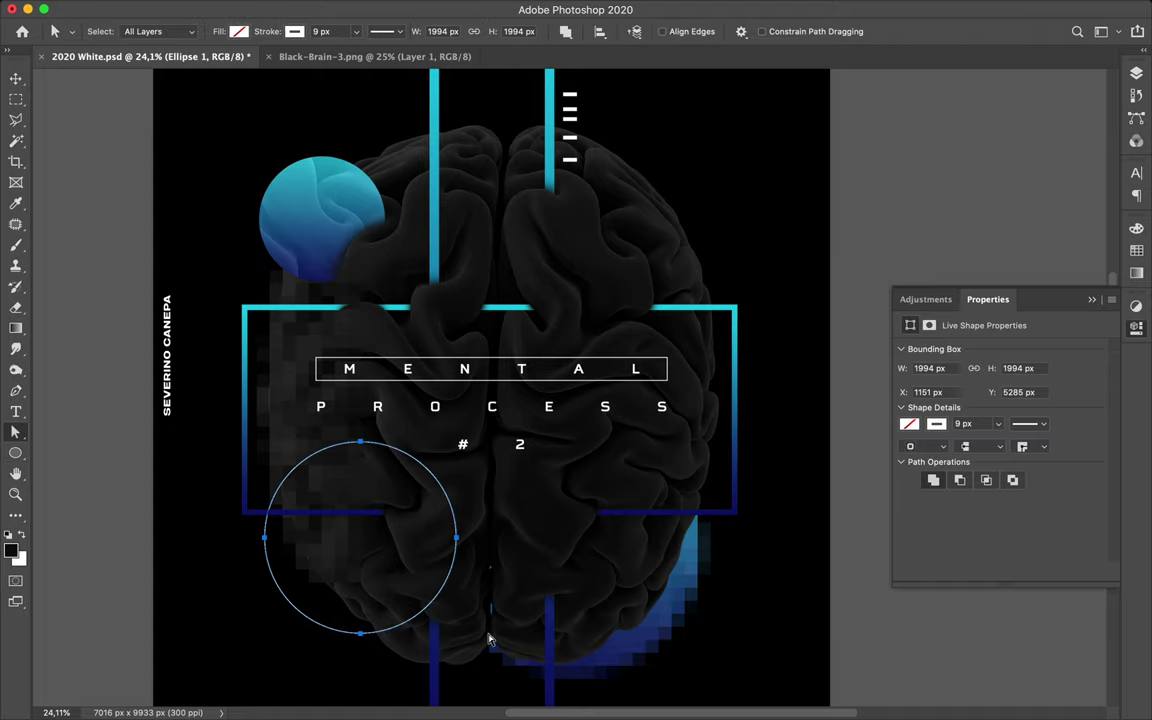
pyautogui.click(405, 567)
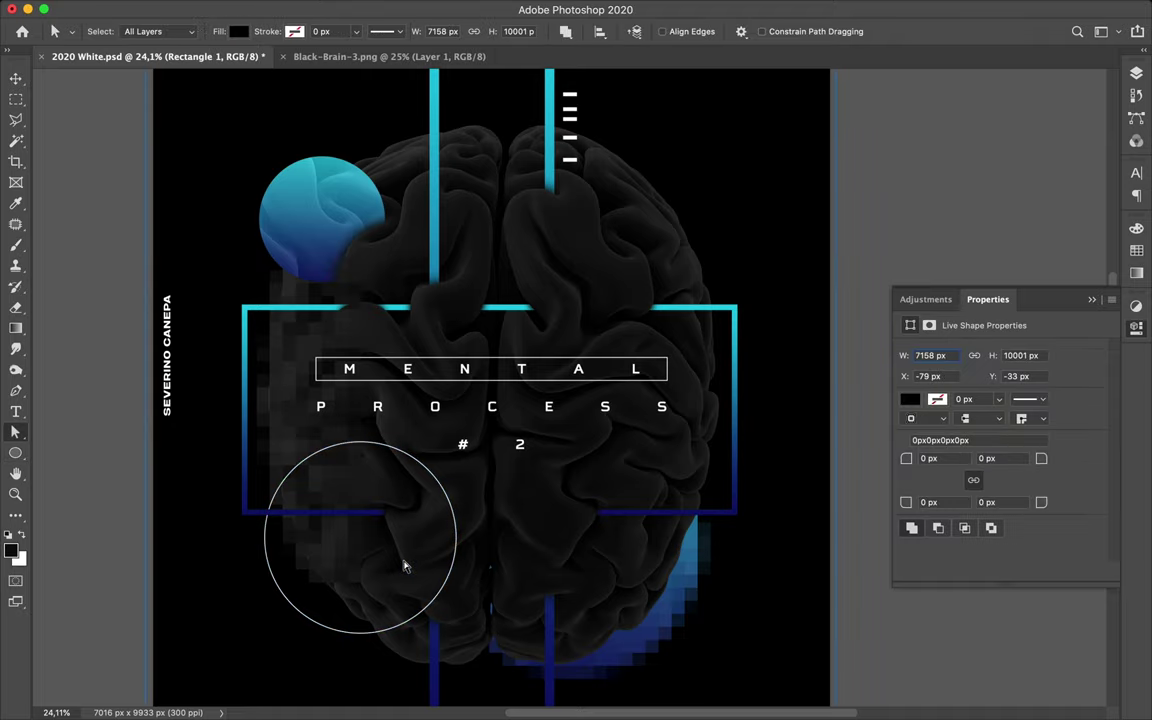
# Step: Show the Layers panel and select the Ellipse 1 layer
pyautogui.scroll(5, 332, 514)
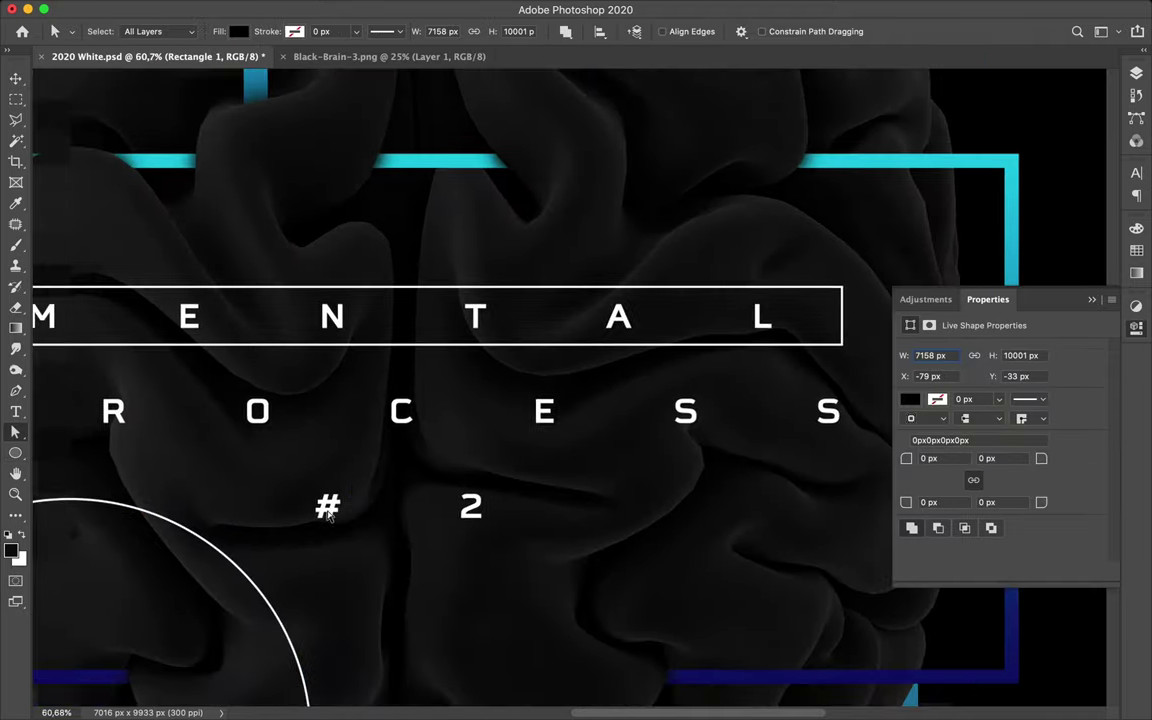
pyautogui.scroll(-5, 328, 514)
pyautogui.hscroll(-5, 328, 514)
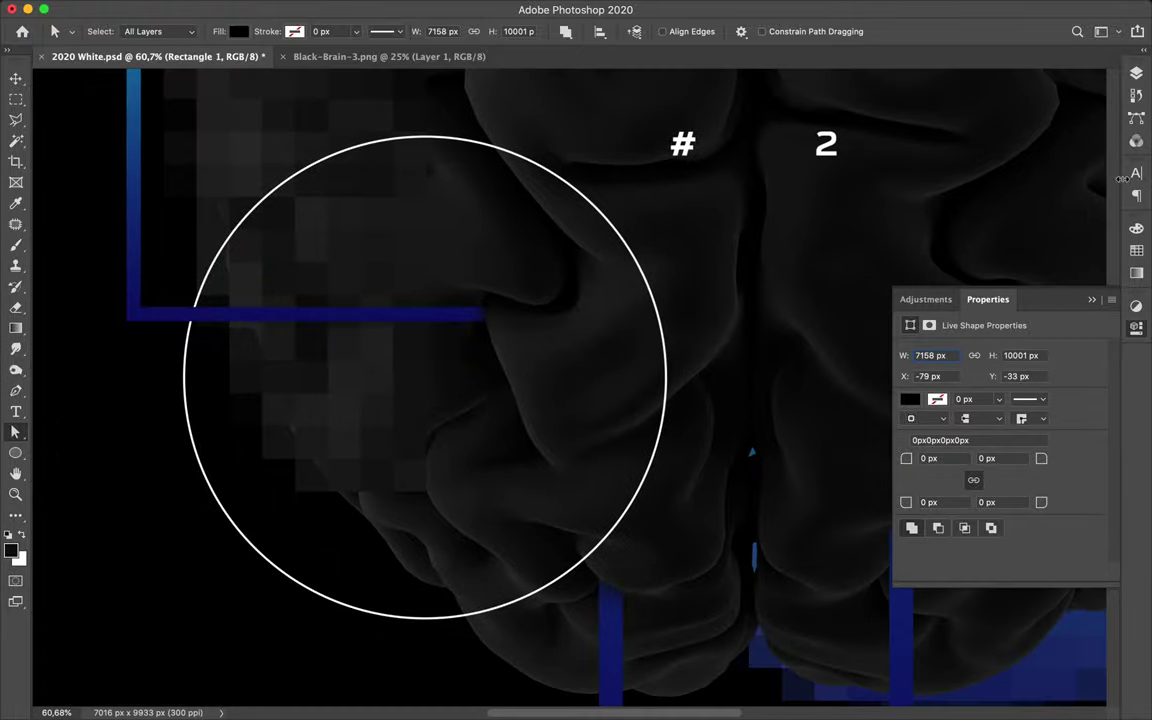
pyautogui.press('F7')
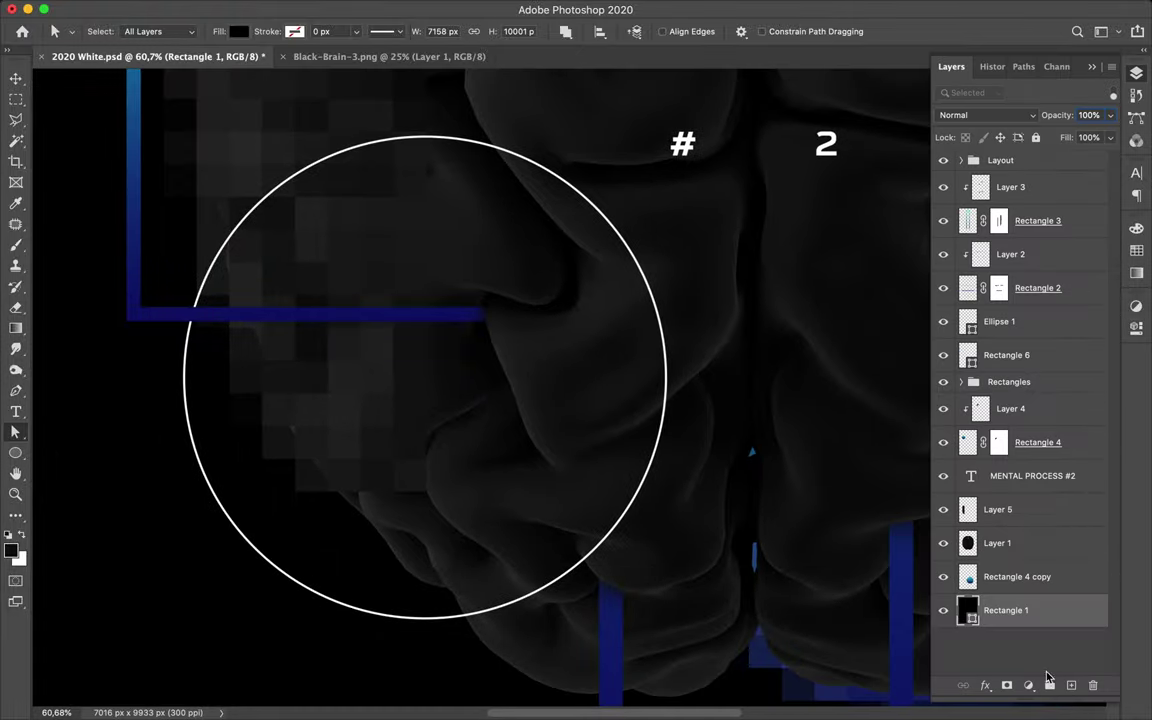
pyautogui.press('v')
pyautogui.click(646, 500)
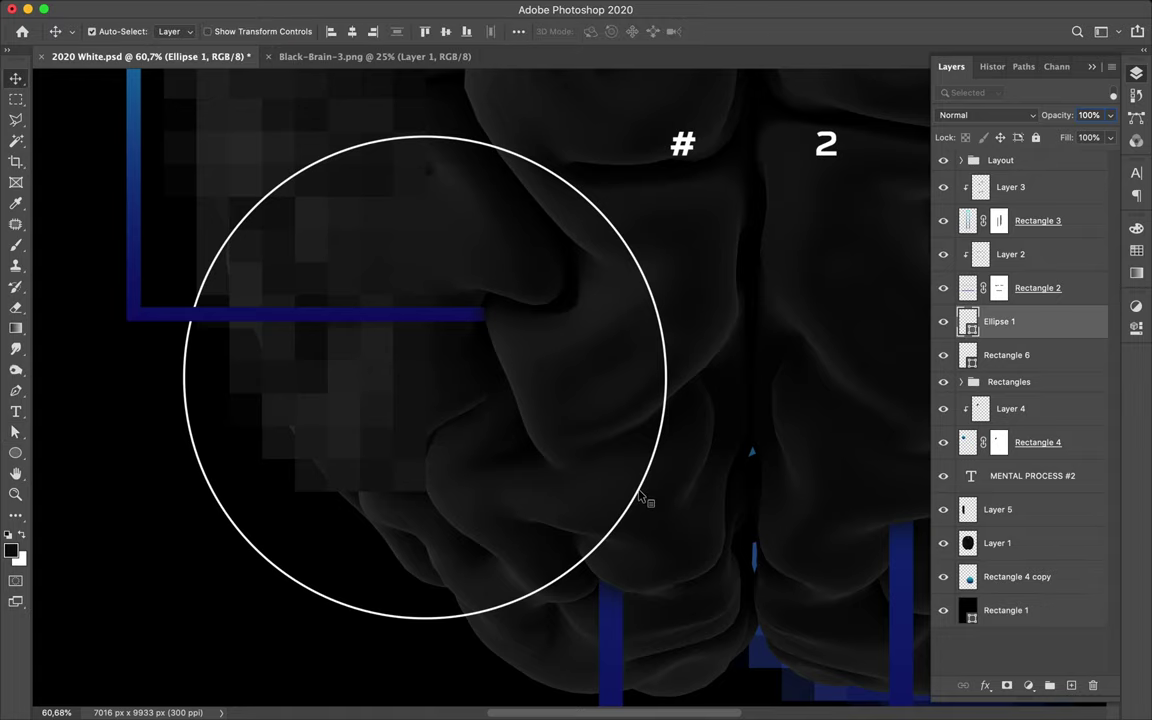
# Step: Add a layer mask to Ellipse 1, rasterize the layer, and target its mask
pyautogui.click(1007, 685)
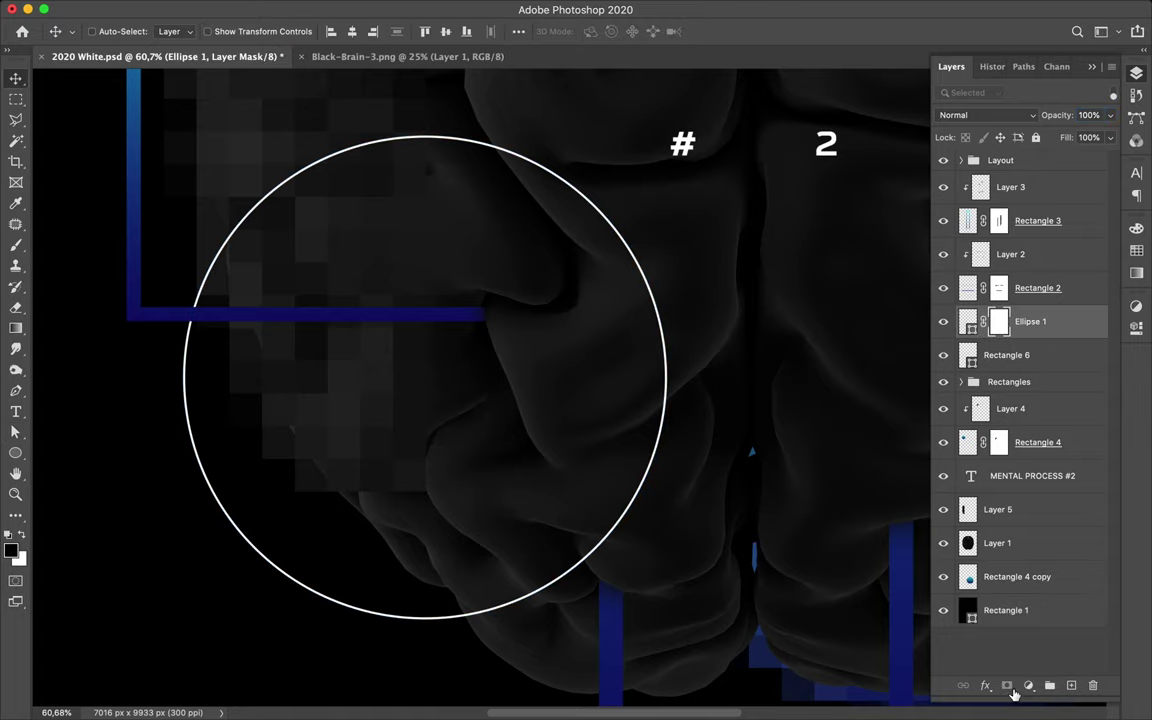
pyautogui.scroll(2, 597, 380)
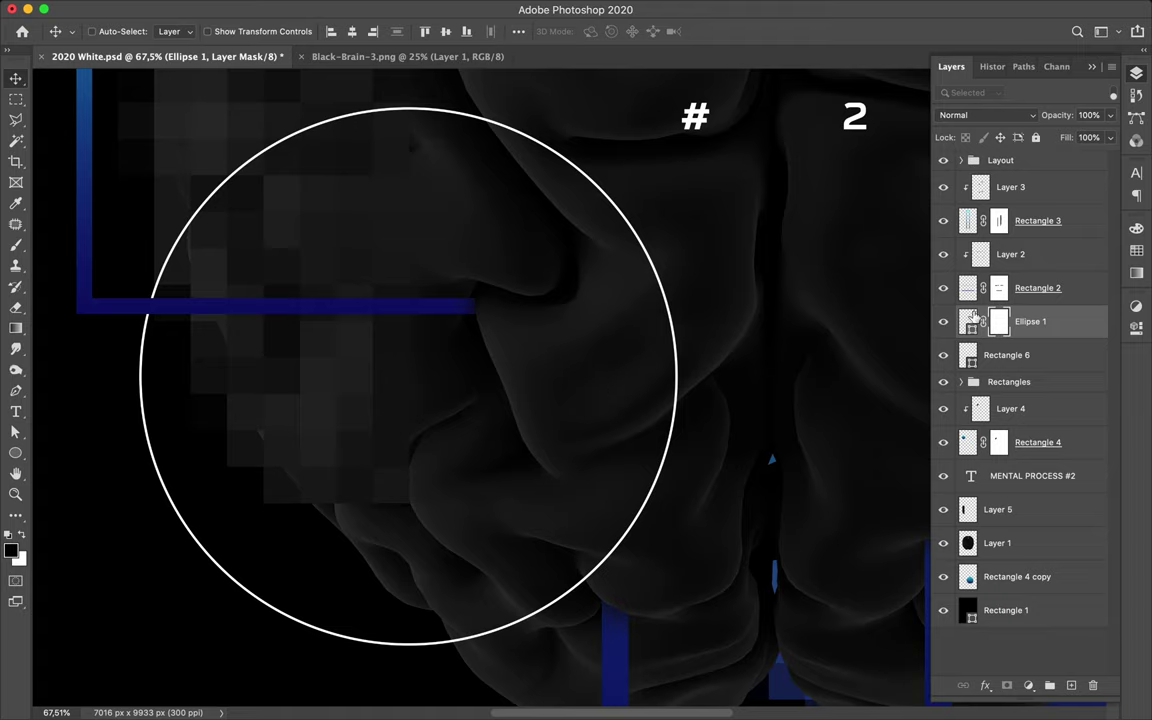
pyautogui.rightClick(1075, 321)
pyautogui.click(900, 262)
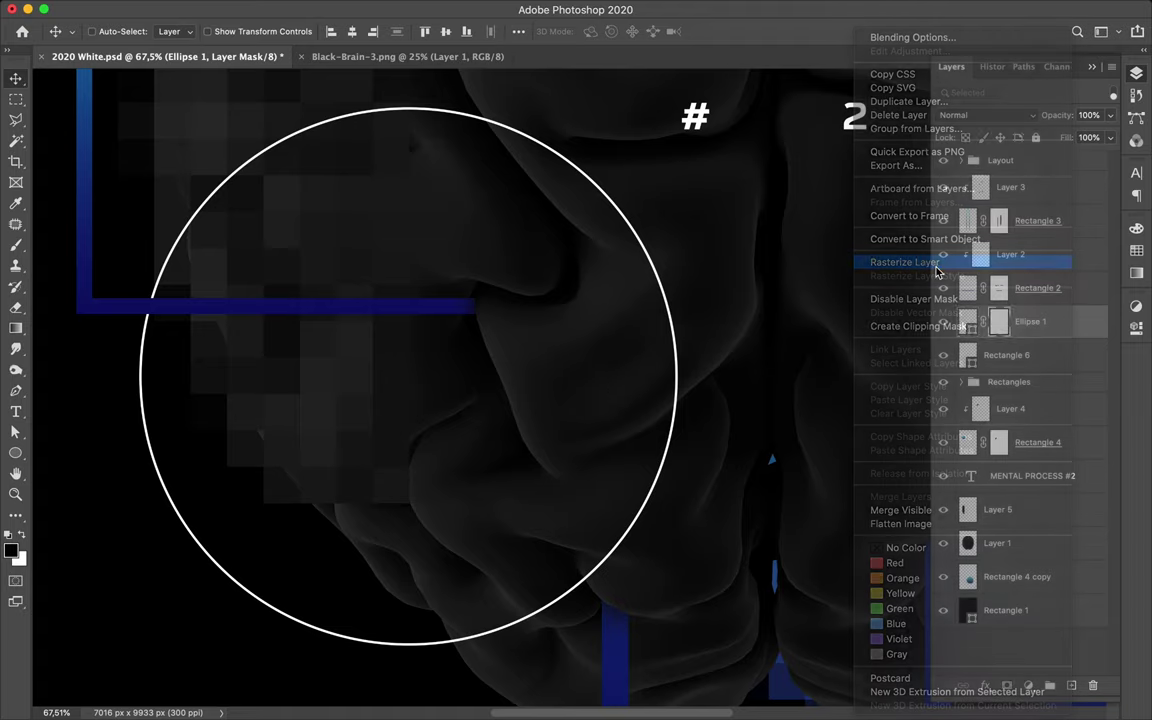
pyautogui.click(999, 321)
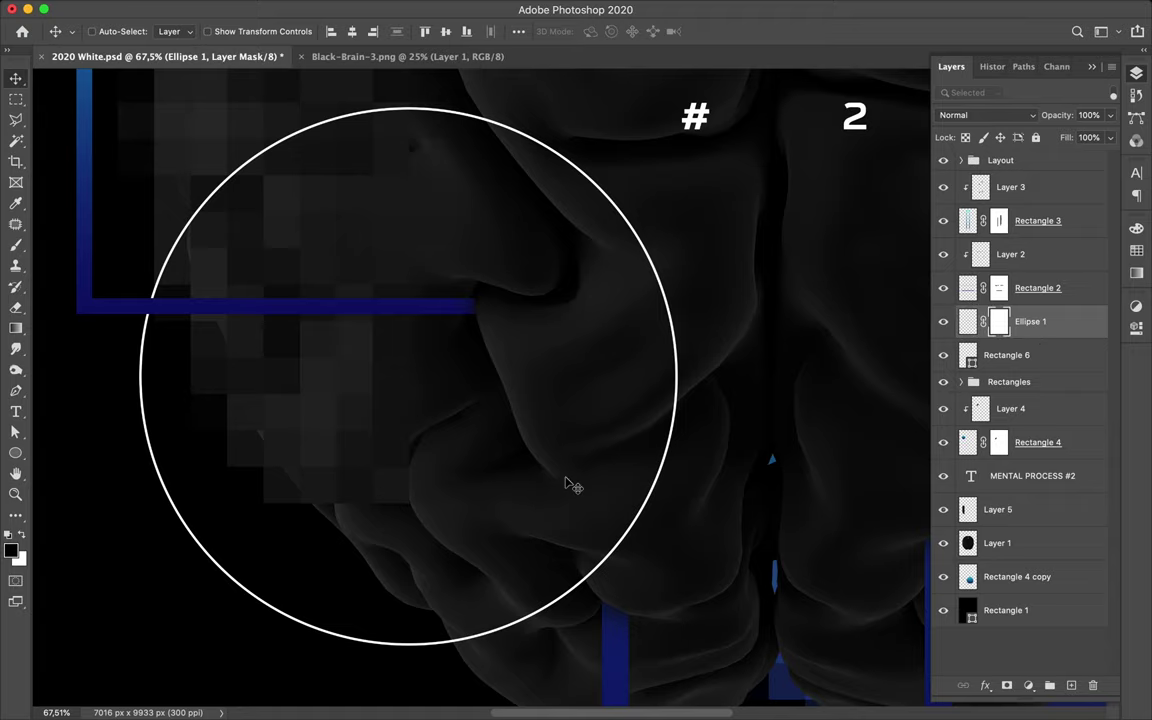
pyautogui.press('p')
pyautogui.scroll(6, 700, 398)
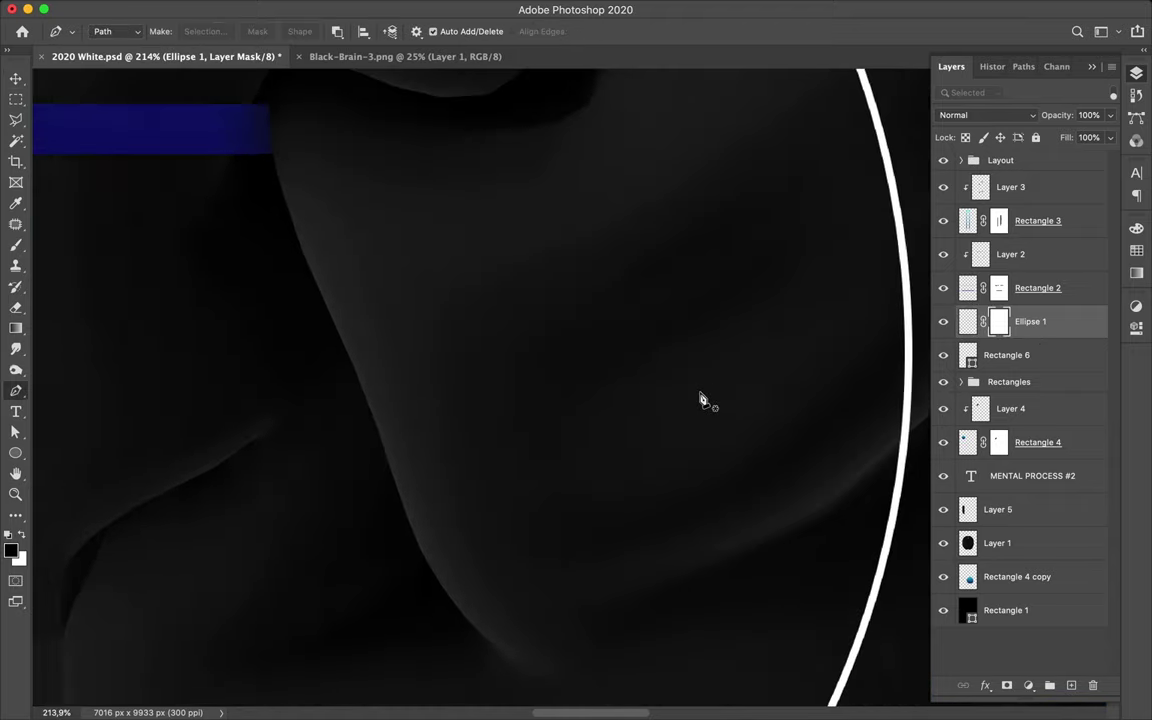
# Step: Place the first two pen anchors on and just inside the circle's edge
pyautogui.click(588, 497)
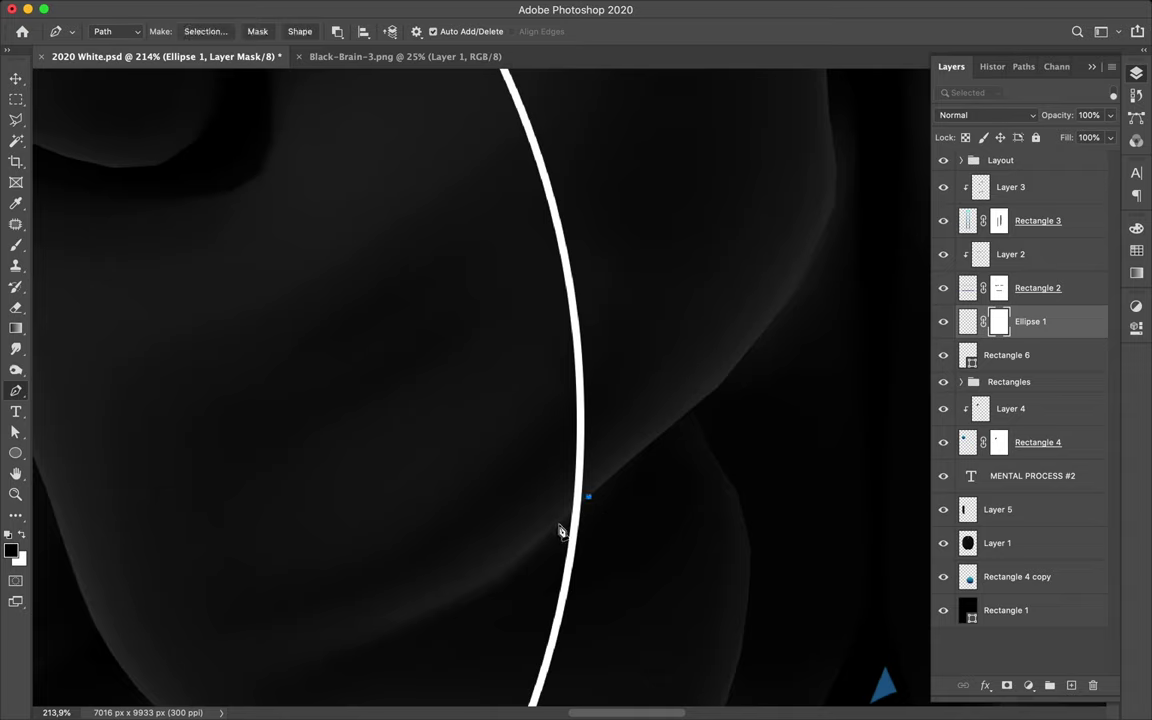
pyautogui.click(558, 527)
pyautogui.scroll(-2, 558, 533)
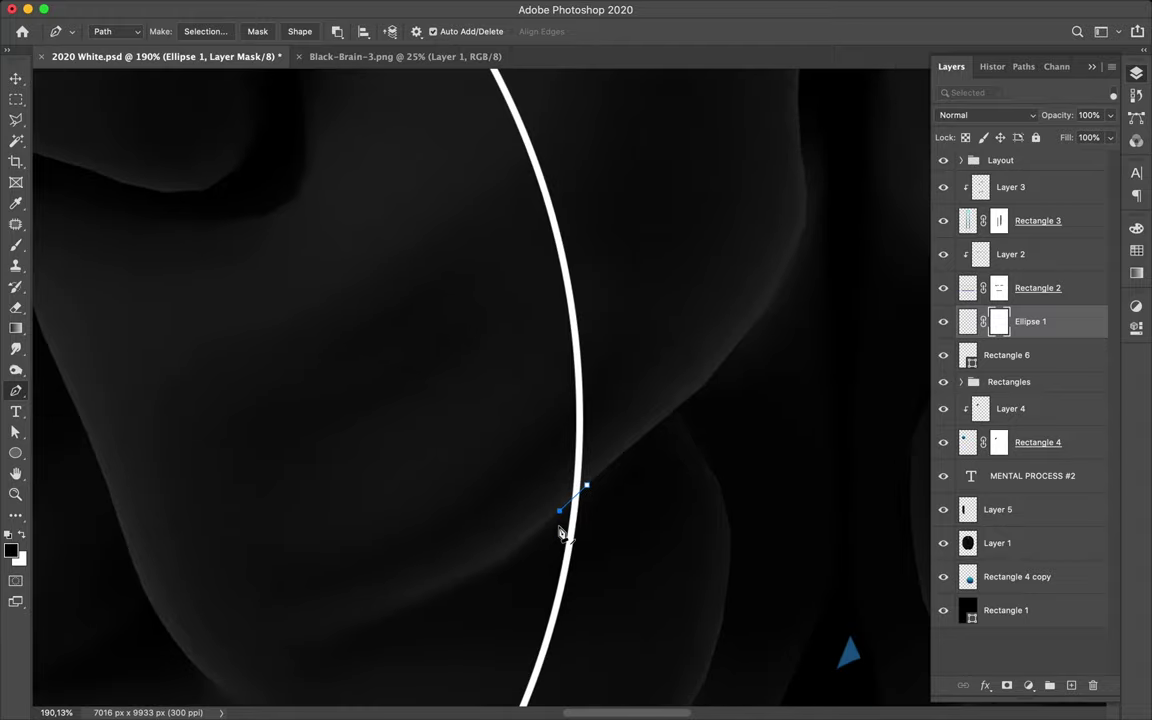
pyautogui.scroll(10, 558, 533)
pyautogui.hscroll(-5, 558, 533)
pyautogui.scroll(-5, 558, 533)
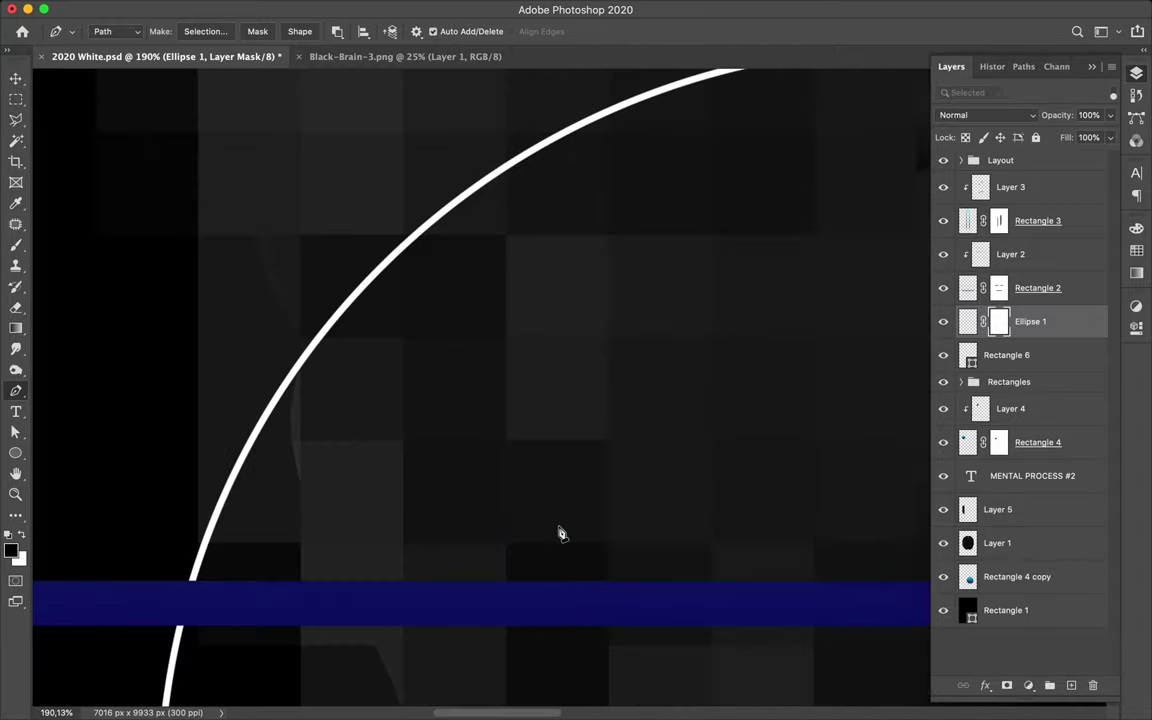
pyautogui.scroll(-6, 558, 533)
pyautogui.hscroll(2, 558, 533)
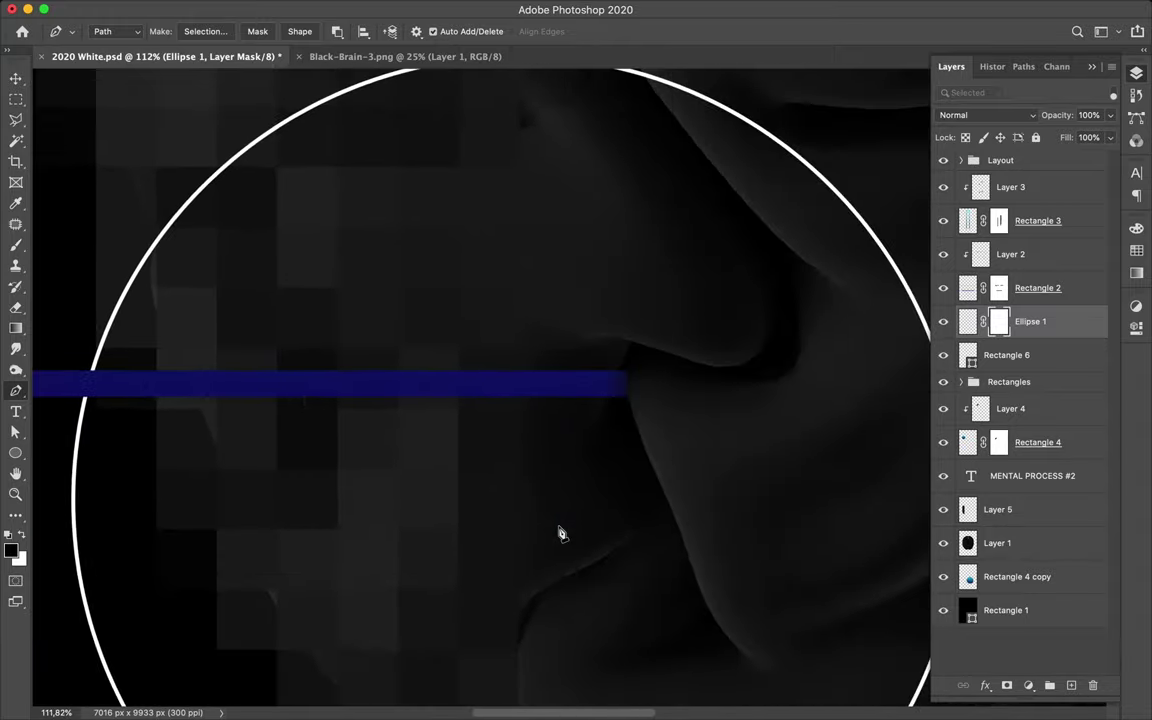
pyautogui.scroll(3, 560, 533)
pyautogui.hscroll(-1, 560, 533)
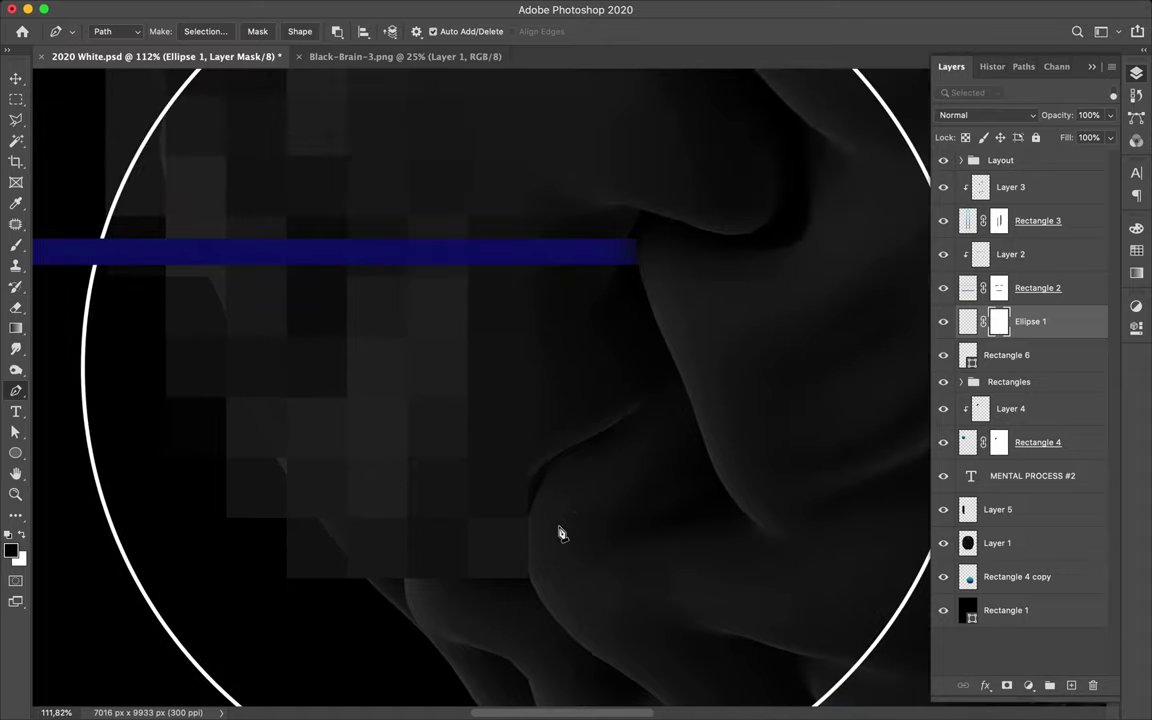
# Step: Hide the pixelated Layer 5
pyautogui.press('v')
pyautogui.click(998, 509)
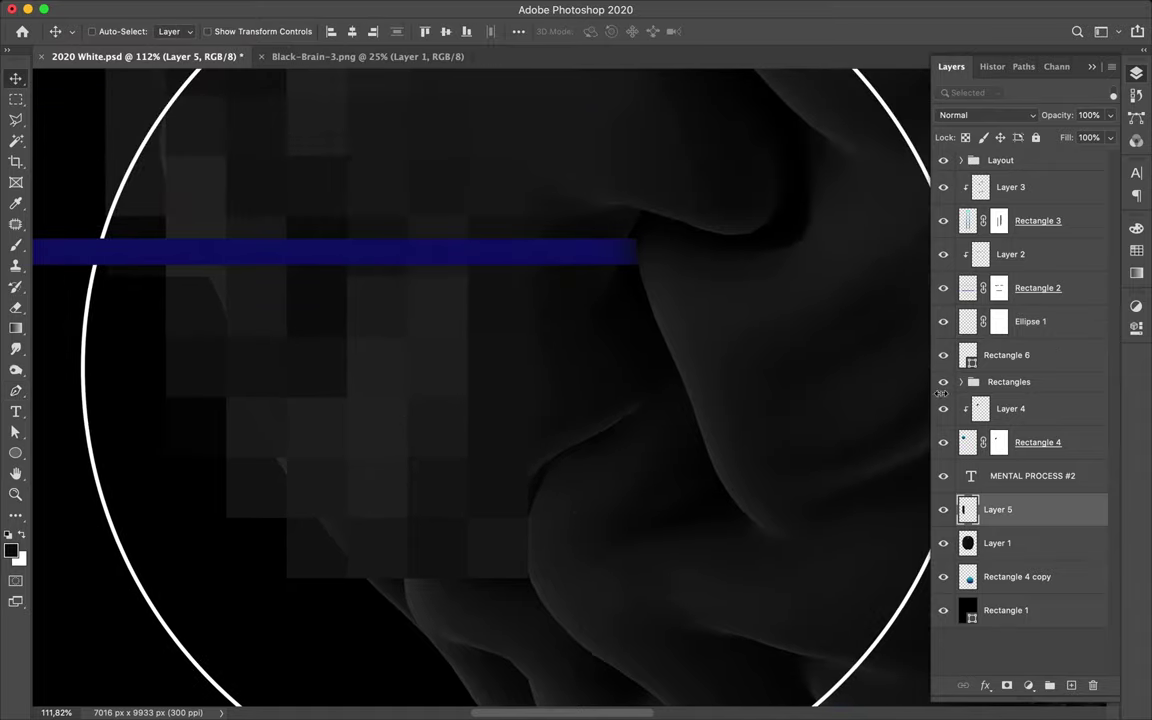
pyautogui.click(943, 509)
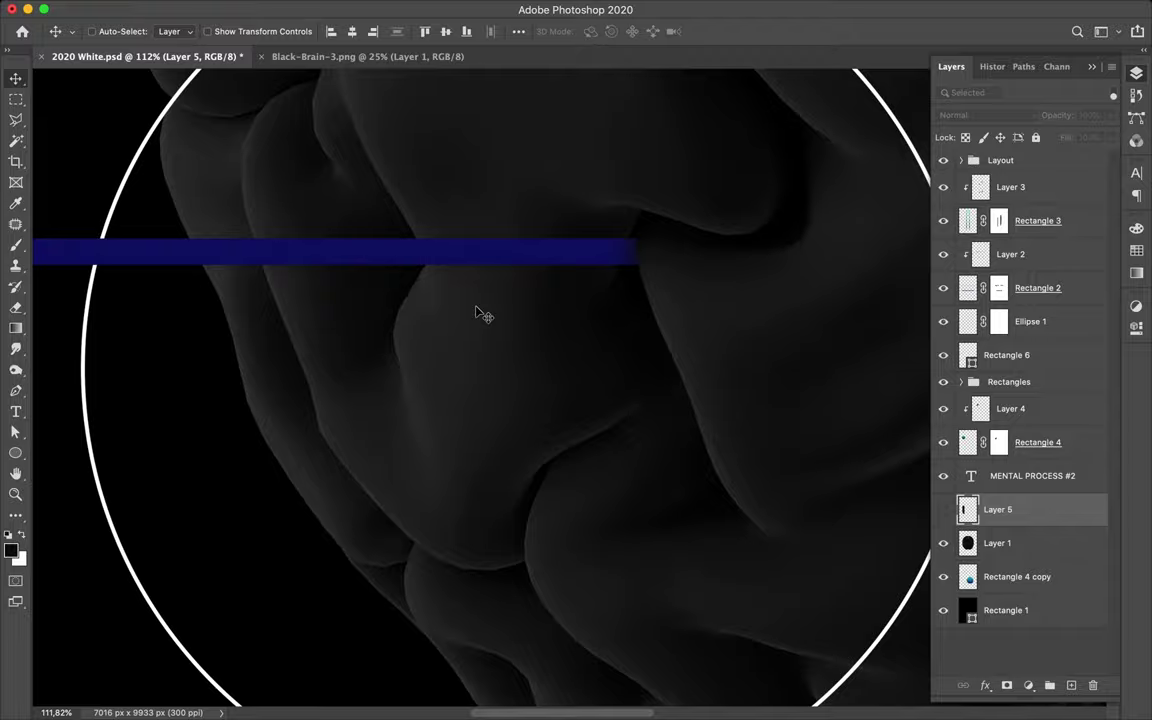
pyautogui.scroll(3, 480, 313)
pyautogui.hscroll(4, 480, 313)
# Step: Add a pen anchor on the circle's upper-left edge
pyautogui.press('p')
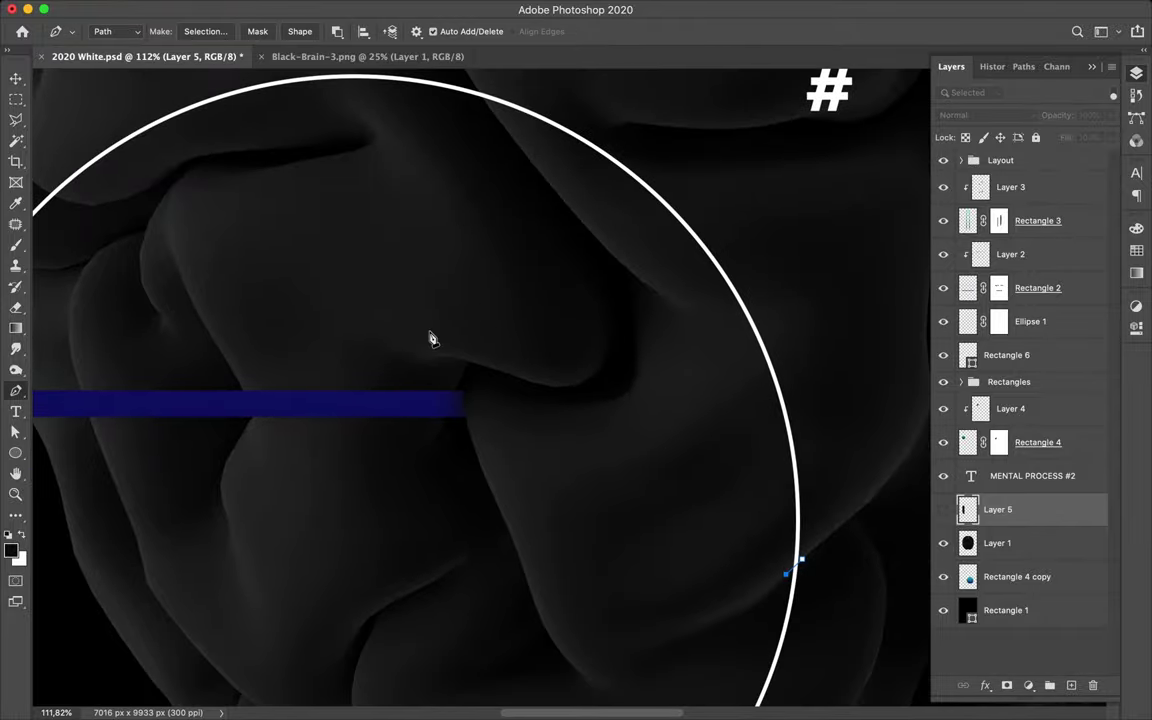
pyautogui.hscroll(-10, 432, 337)
pyautogui.scroll(2, 432, 337)
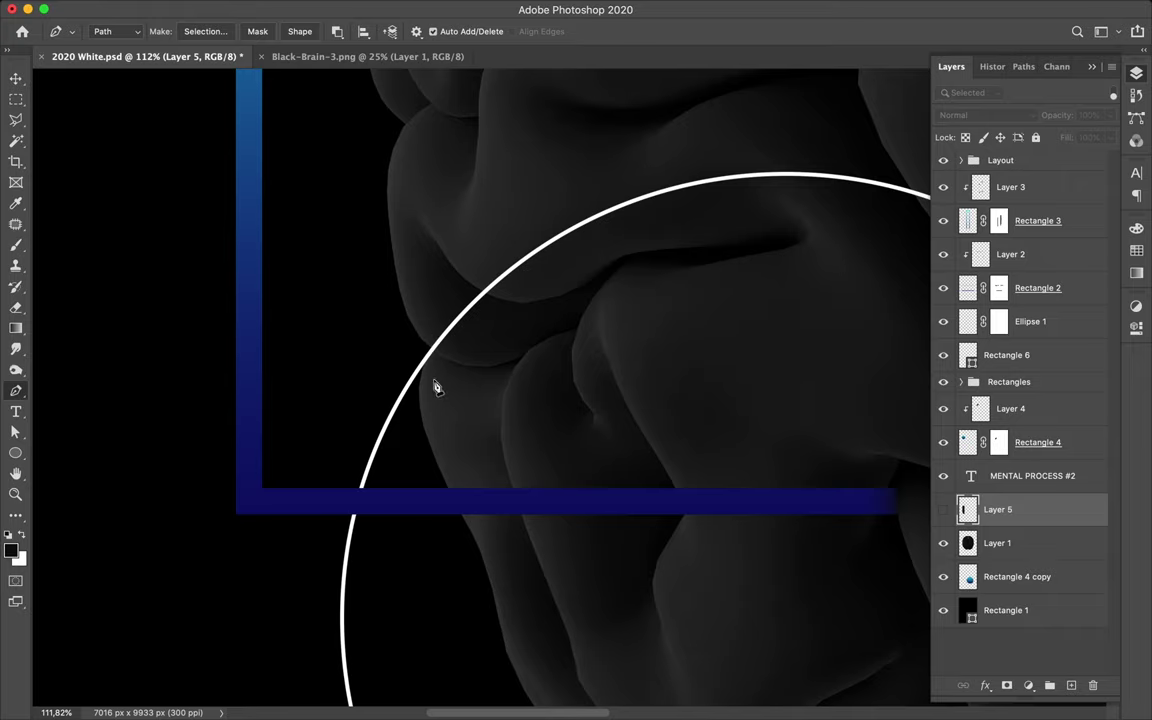
pyautogui.click(430, 374)
pyautogui.scroll(6, 489, 393)
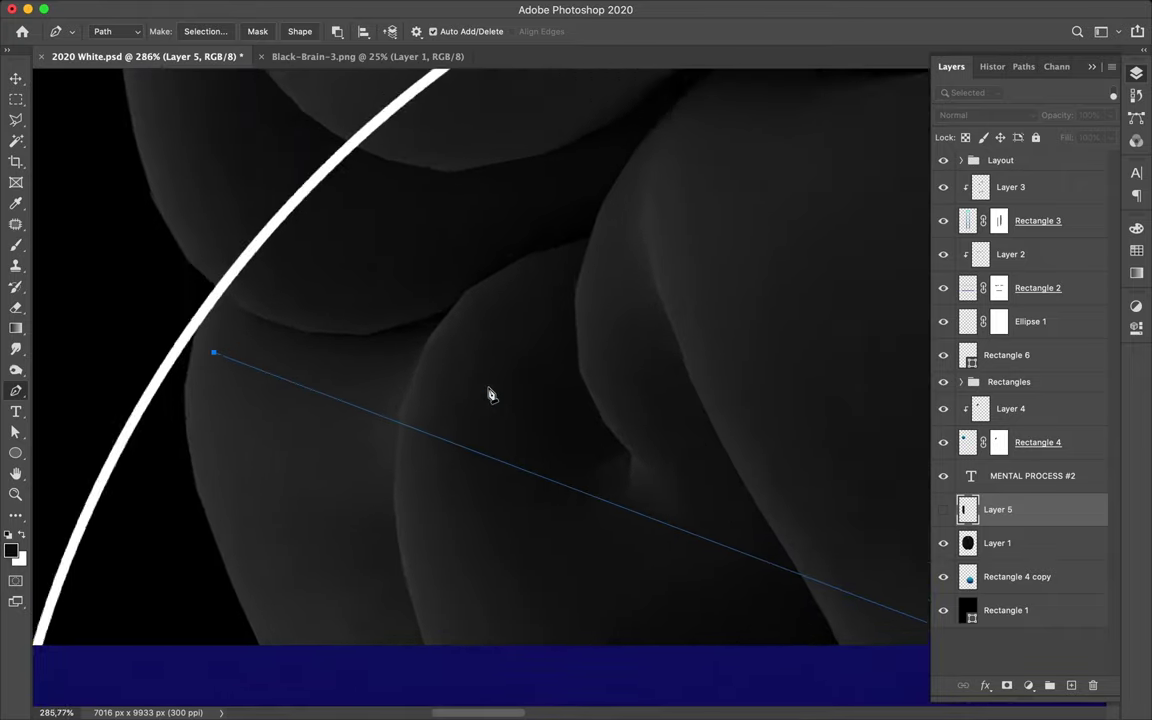
pyautogui.hscroll(-2, 491, 393)
pyautogui.scroll(1, 314, 383)
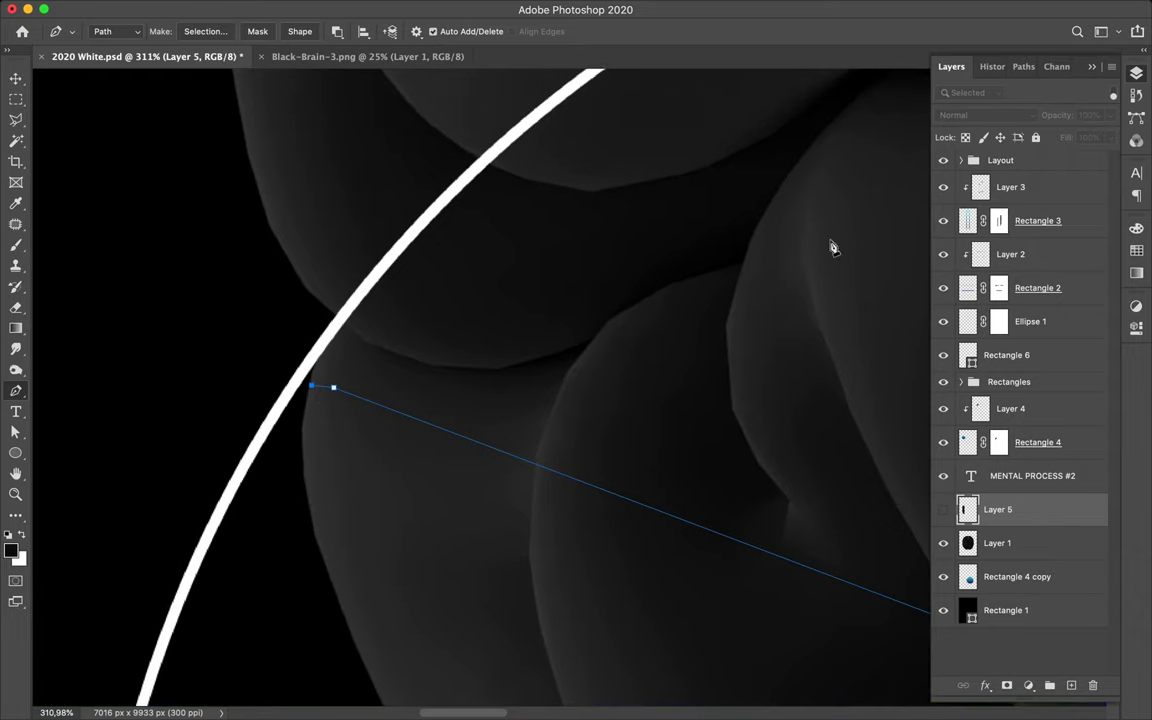
# Step: Select the Ellipse 1 layer
pyautogui.press('a')
pyautogui.press('v')
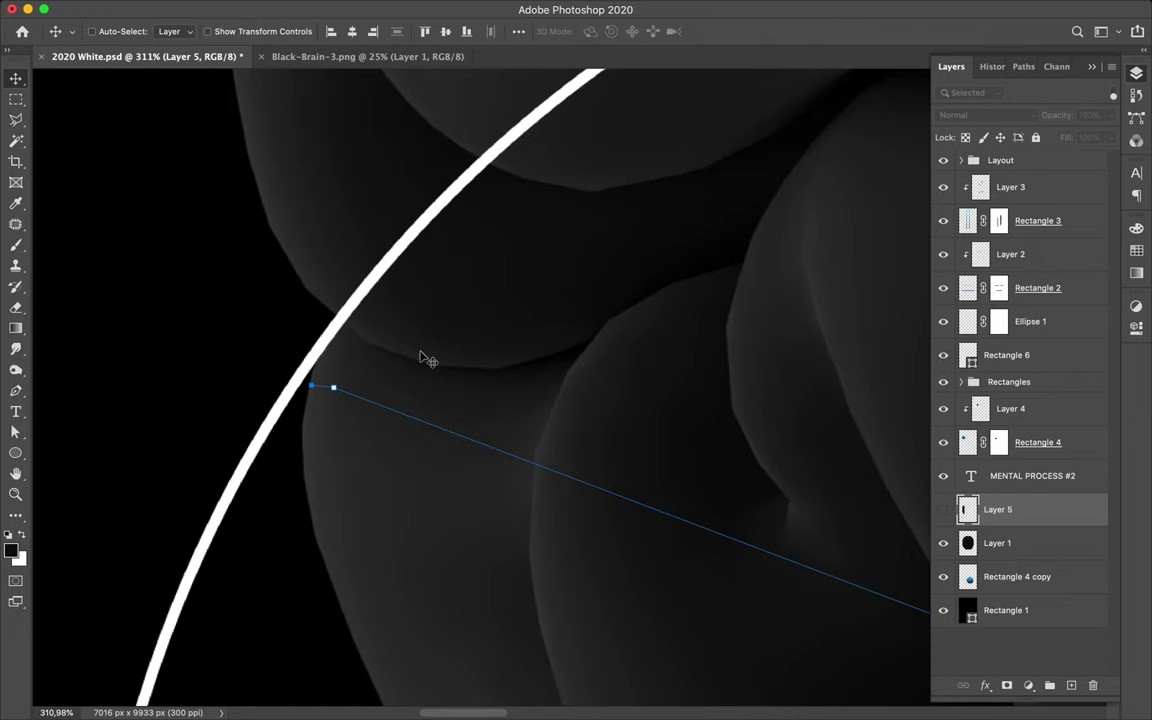
pyautogui.click(370, 298)
pyautogui.press('super')
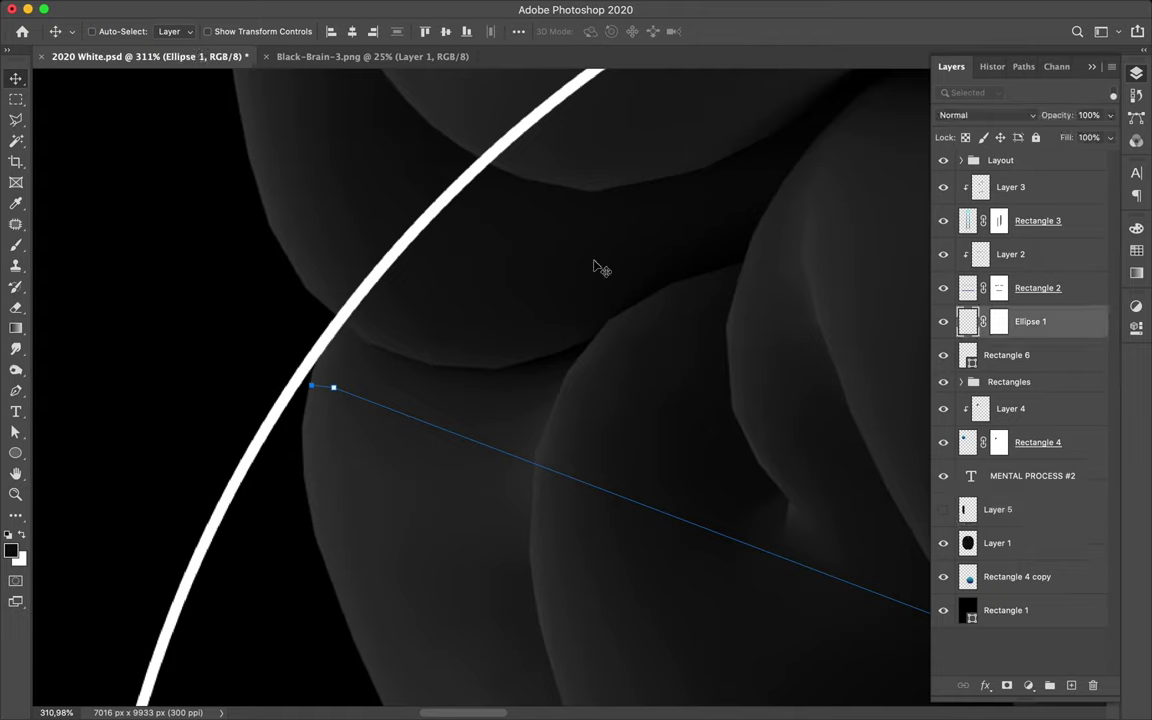
# Step: Lower Ellipse 1's fill to about 10%
pyautogui.click(1110, 137)
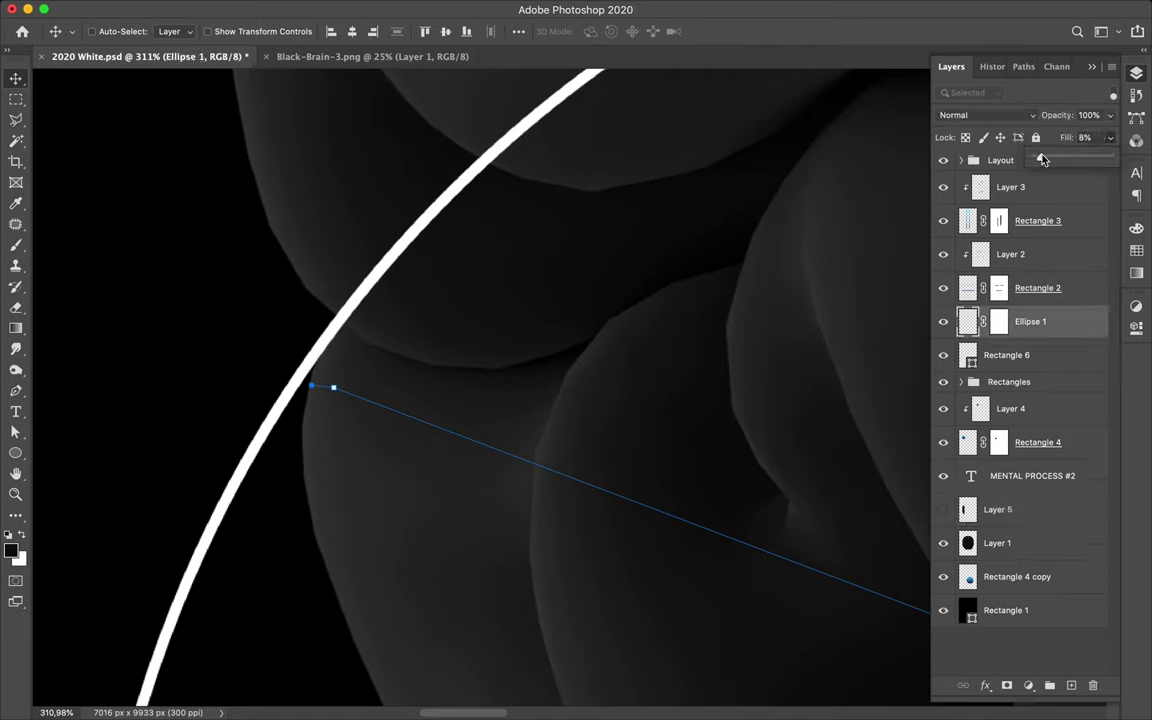
pyautogui.moveTo(1113, 160); pyautogui.dragTo(1043, 160)
pyautogui.press('p')
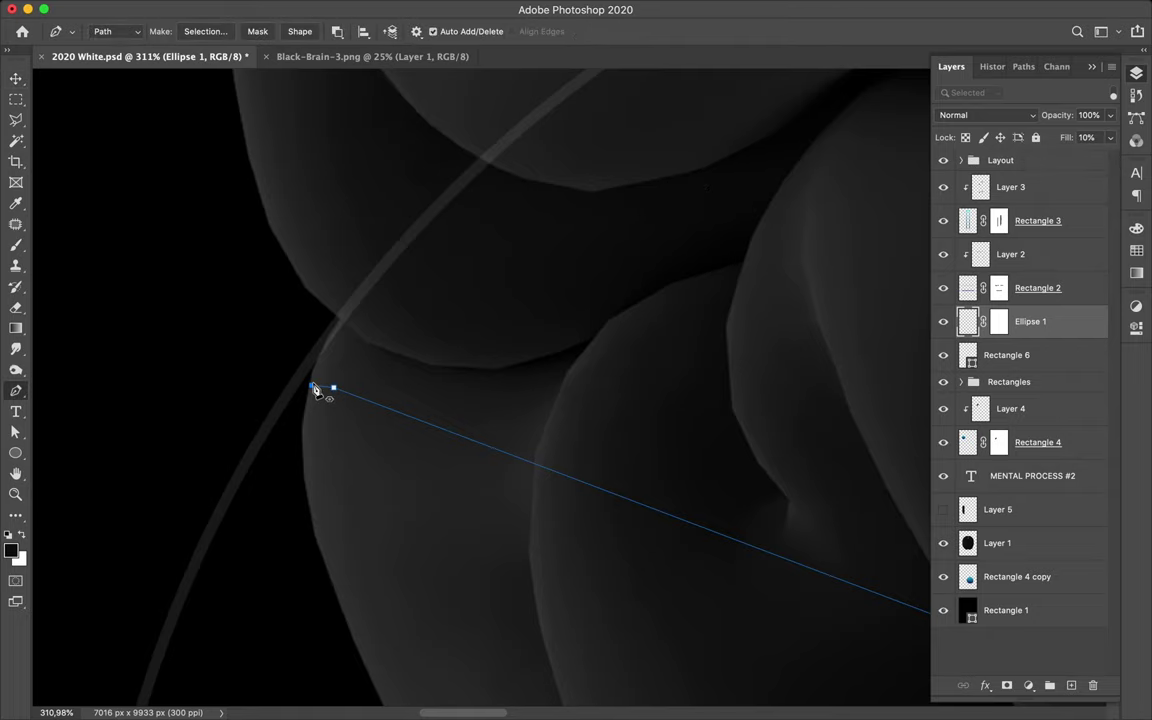
pyautogui.scroll(3, 315, 390)
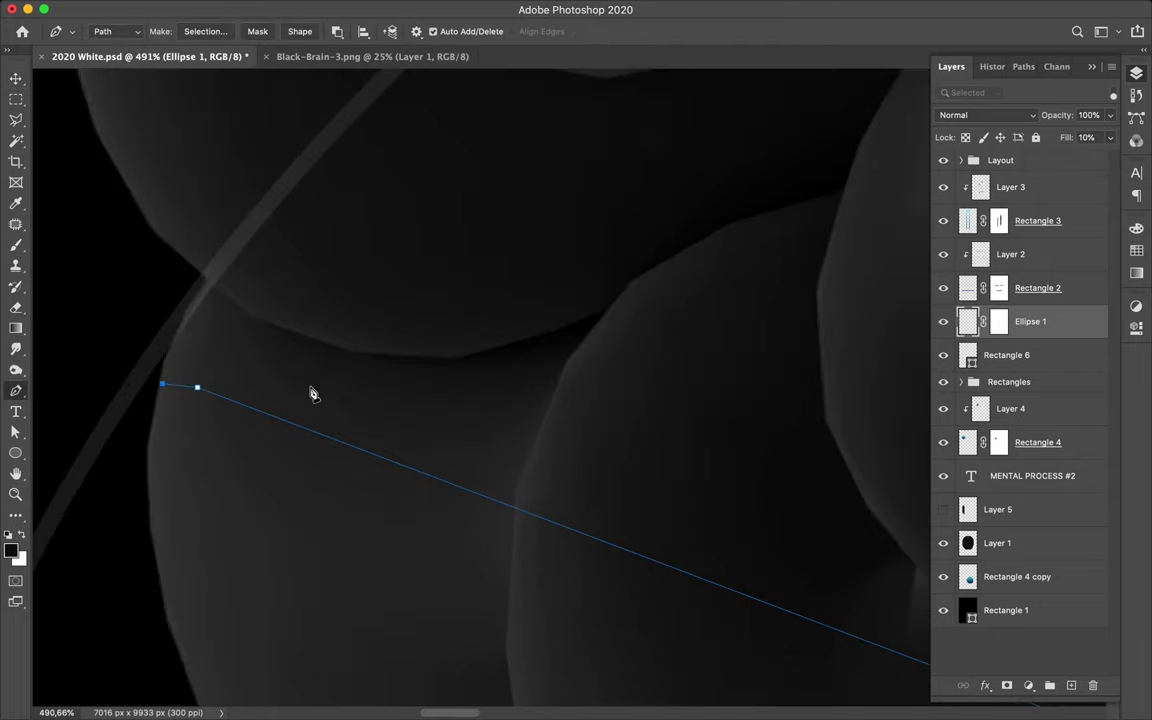
# Step: Extend the pen path with curved anchors running up the brain's left edge
pyautogui.click(164, 362)
pyautogui.moveTo(186, 315); pyautogui.dragTo(191, 309)
pyautogui.click(209, 281)
pyautogui.moveTo(190, 268); pyautogui.dragTo(185, 262)
pyautogui.click(187, 260)
pyautogui.scroll(-10, 239, 172)
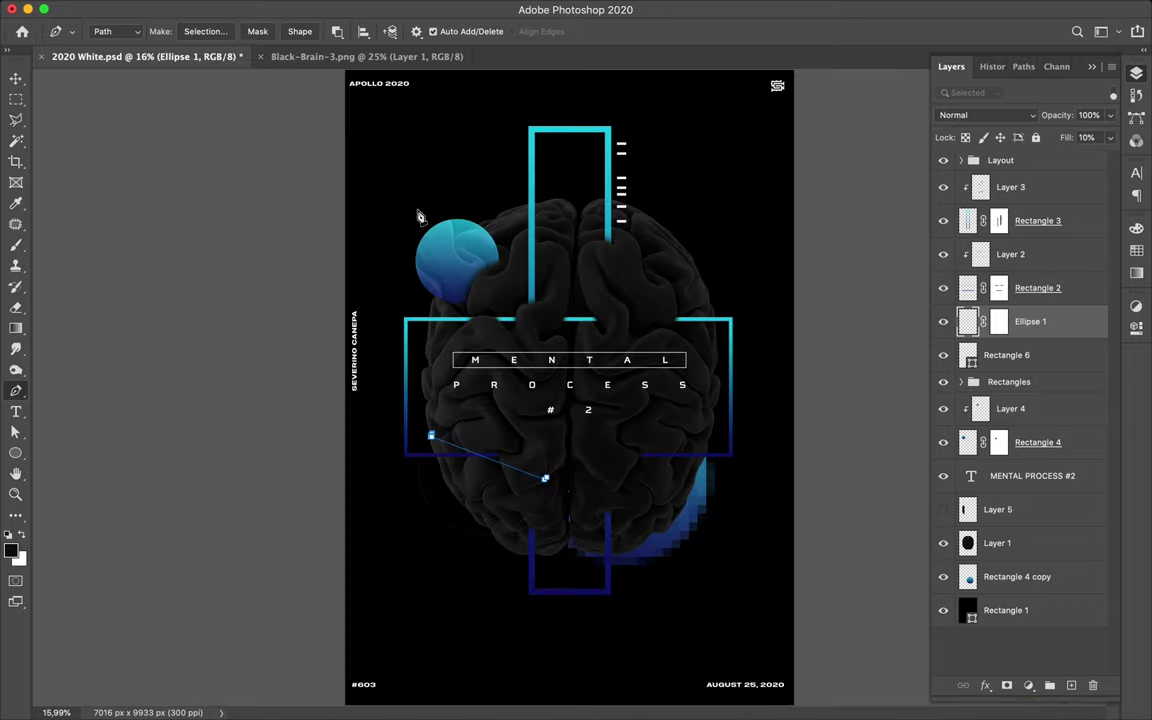
# Step: Add the remaining corner anchors to close the quadrilateral path, then start converting it to a selection
pyautogui.scroll(4, 534, 330)
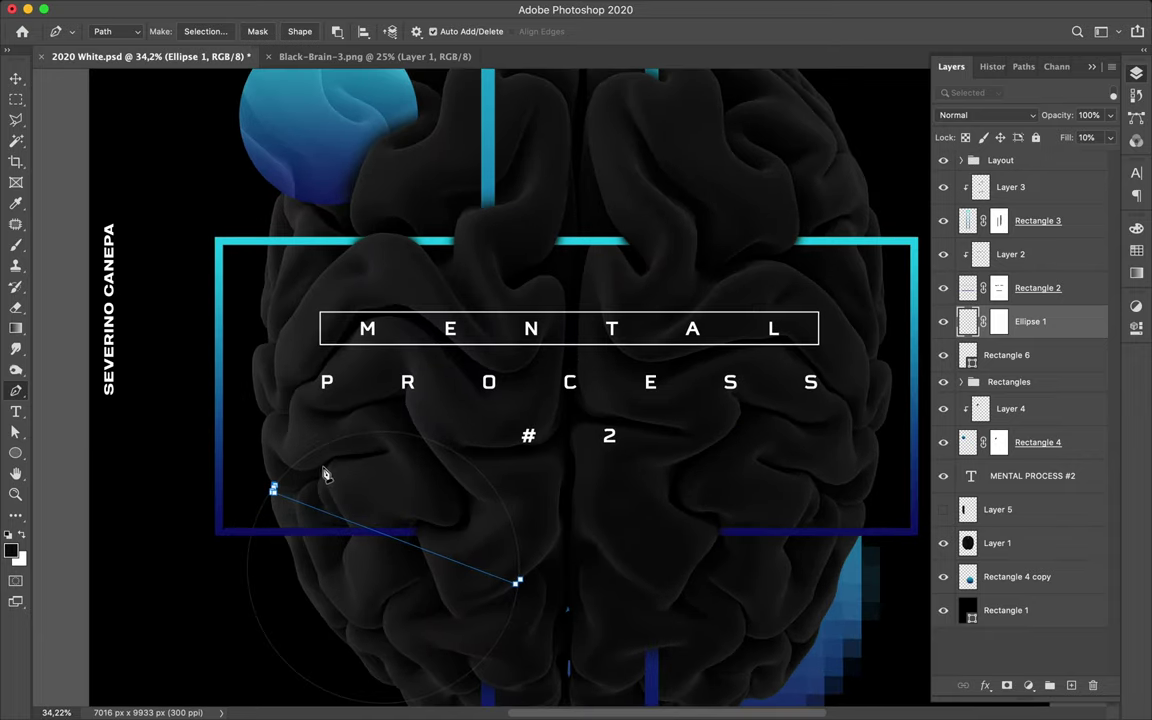
pyautogui.click(507, 413)
pyautogui.click(551, 581)
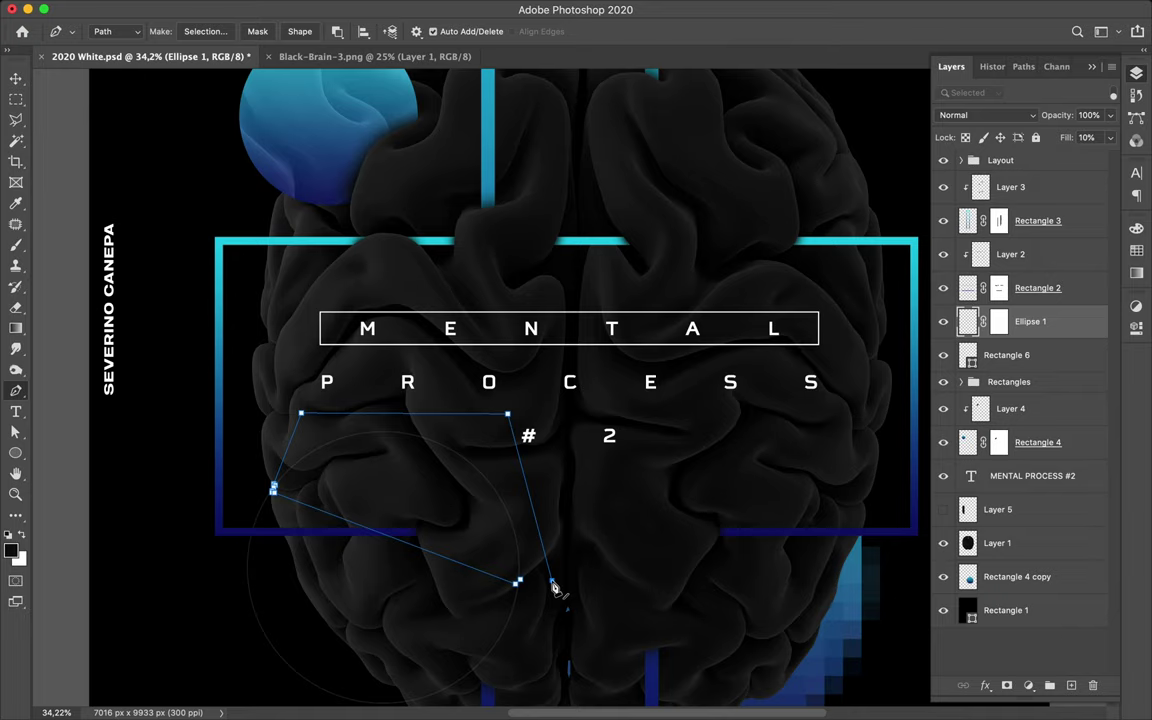
pyautogui.click(551, 580)
pyautogui.scroll(5, 424, 505)
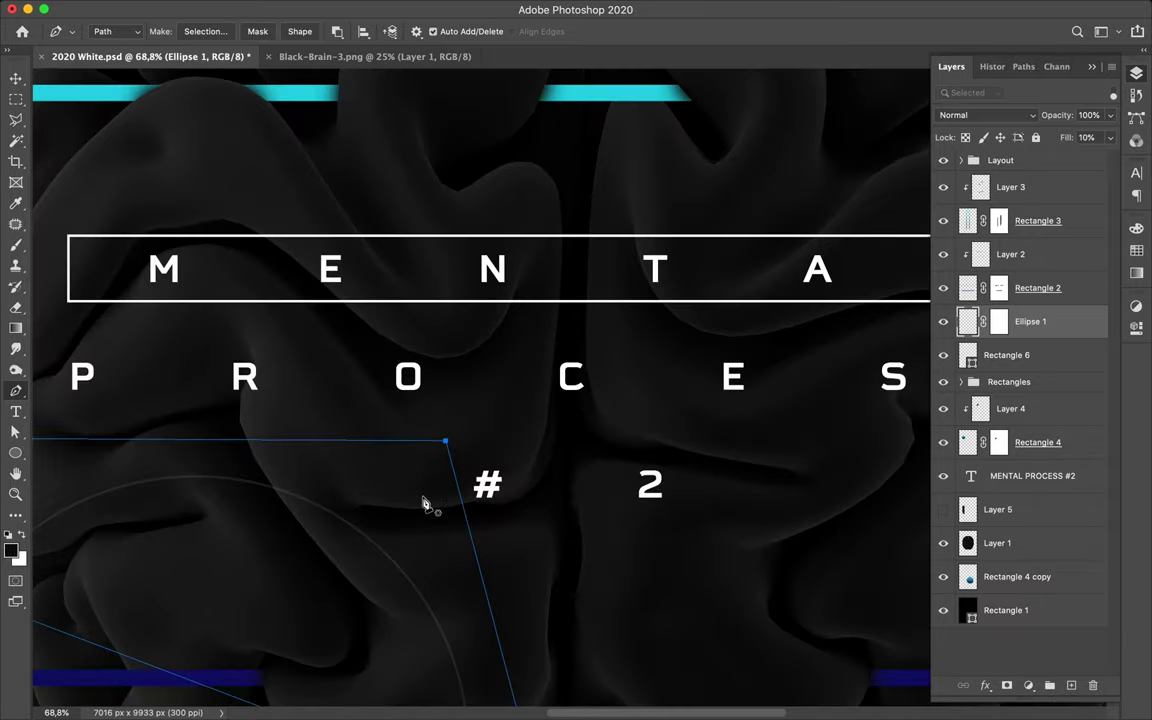
pyautogui.scroll(-2, 424, 505)
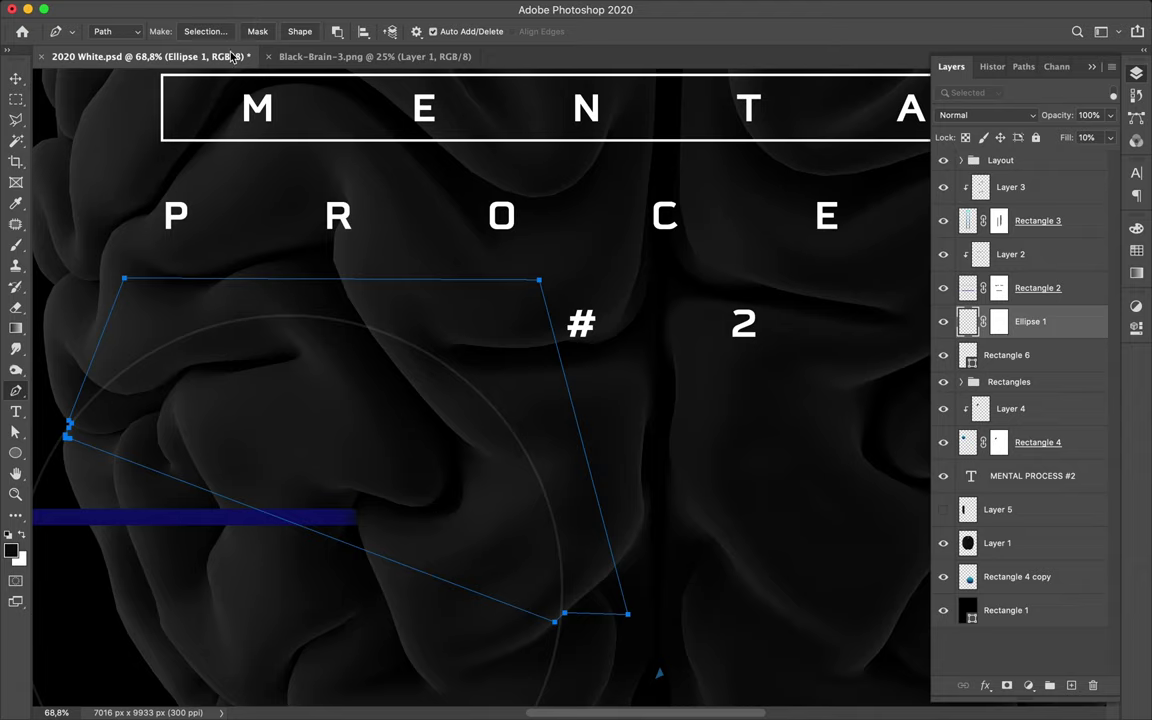
pyautogui.click(207, 31)
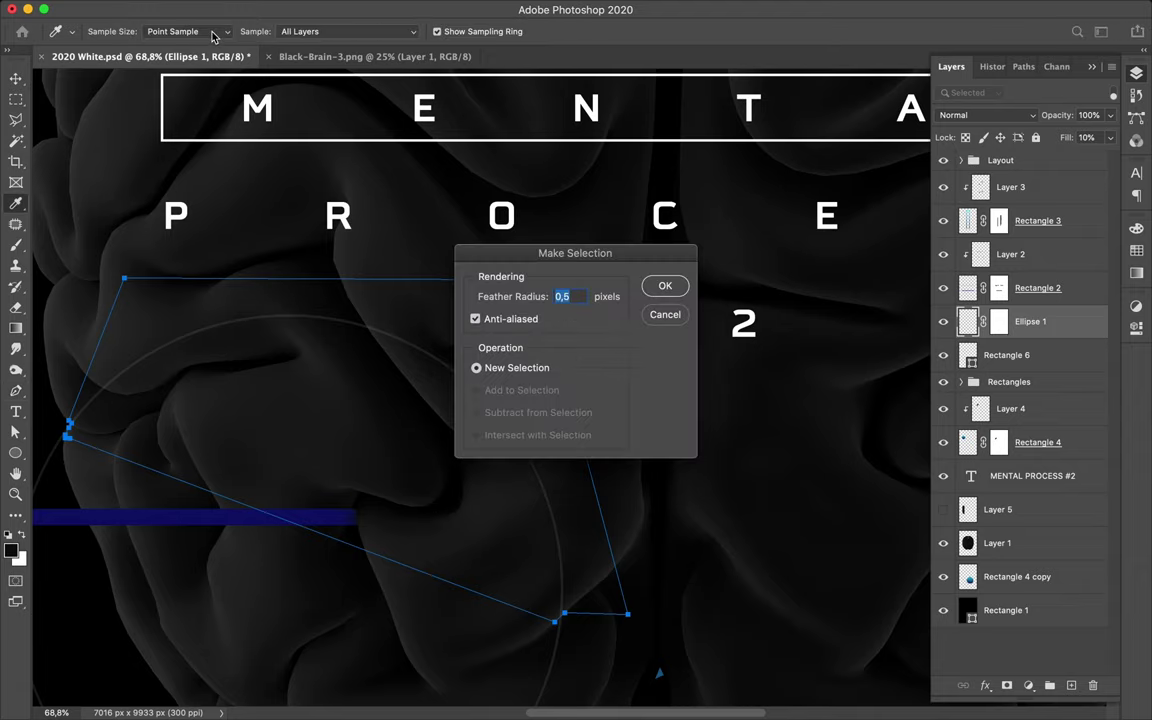
# Step: Turn the path into a 0,5 px feathered selection, brush over the arc inside, then deselect
pyautogui.click(676, 289)
pyautogui.press('b')
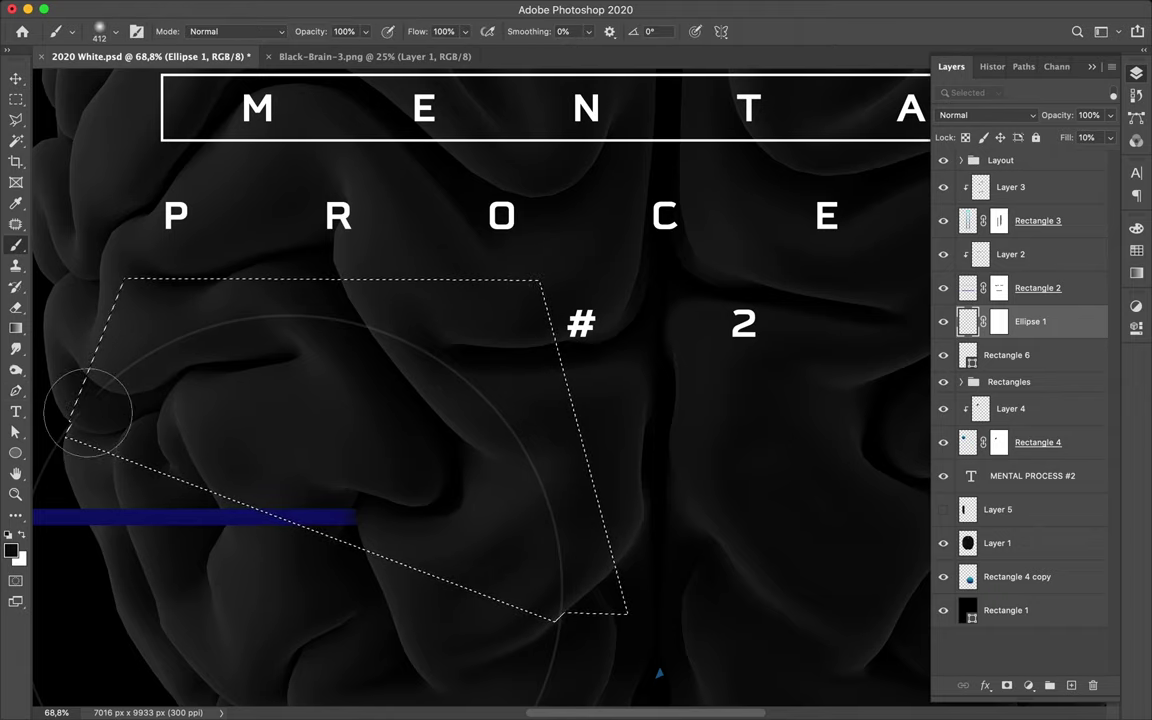
pyautogui.moveTo(267, 327)
pyautogui.mouseDown()
pyautogui.moveTo(392, 336)
pyautogui.moveTo(522, 452)
pyautogui.moveTo(527, 612)
pyautogui.mouseUp()
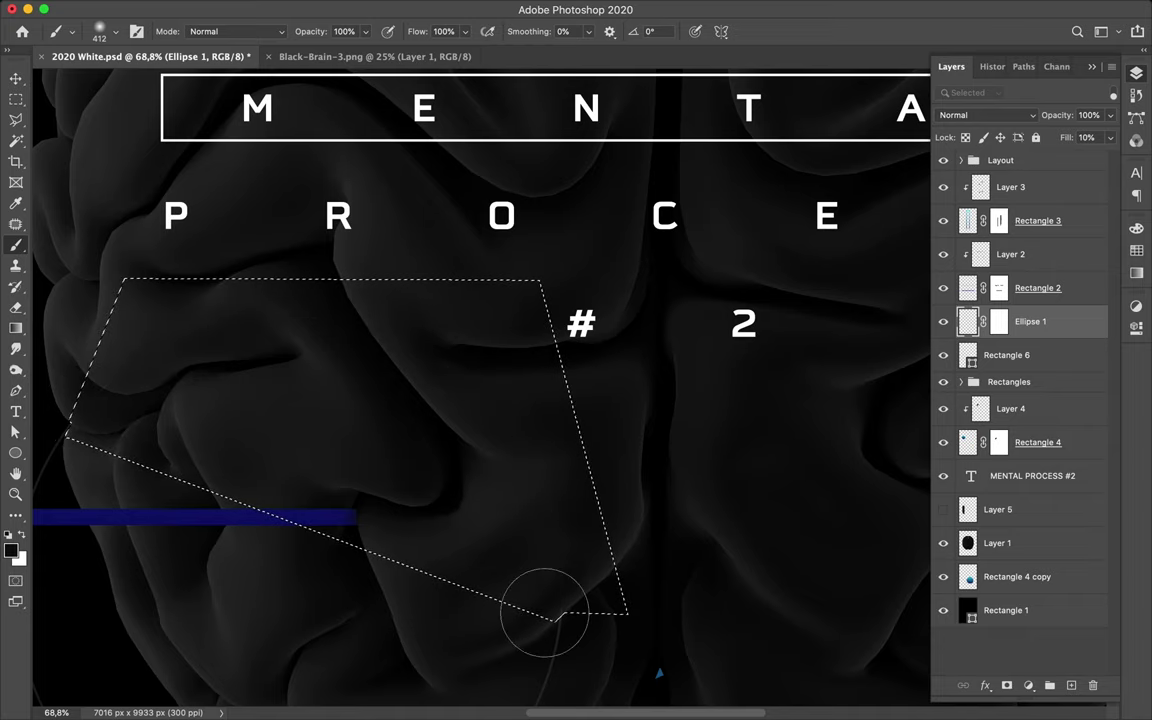
pyautogui.moveTo(48, 385); pyautogui.dragTo(91, 401)
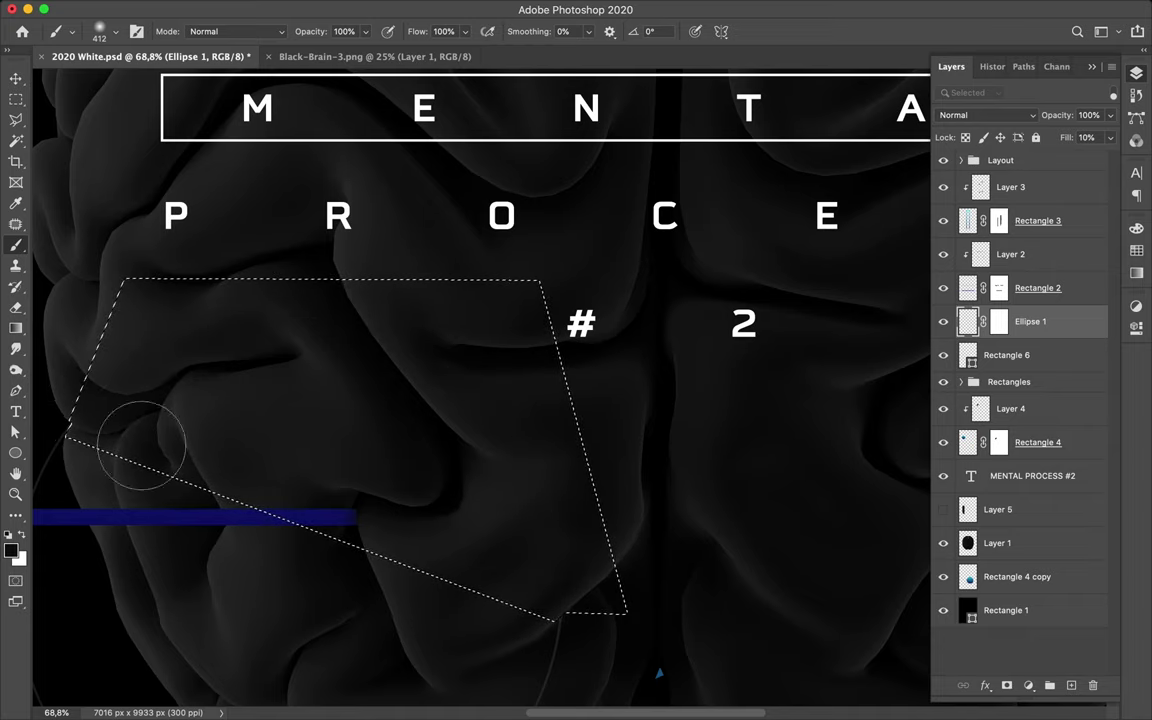
pyautogui.press('m')
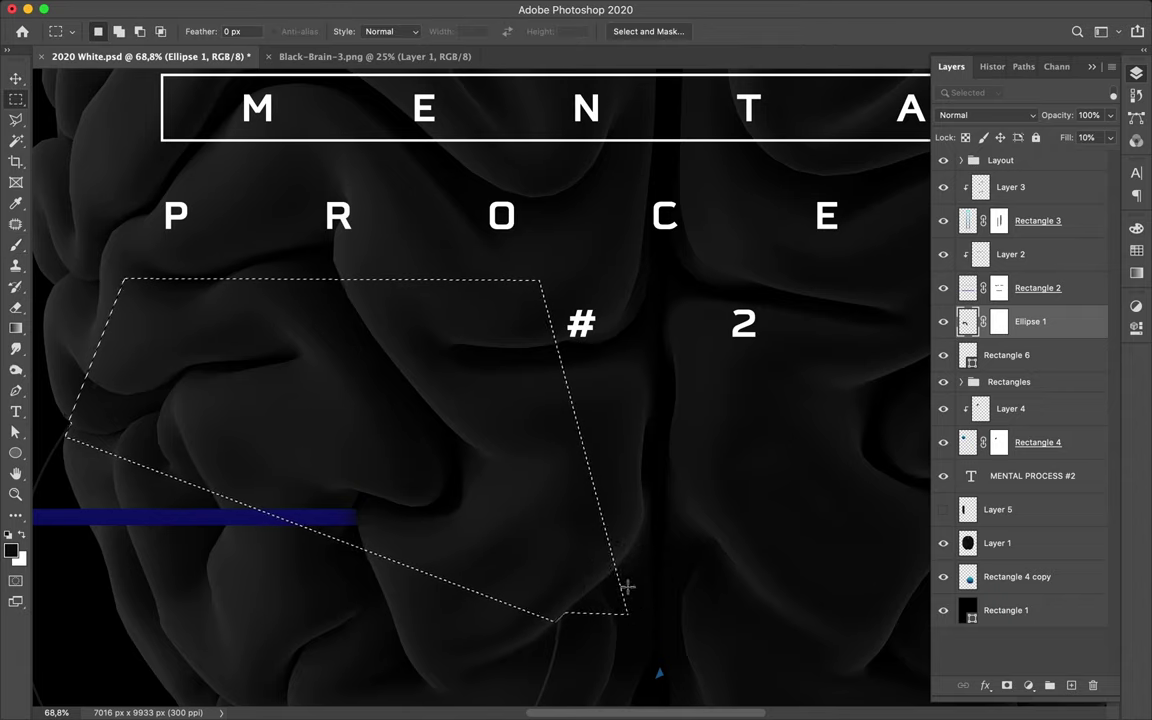
pyautogui.click(601, 556)
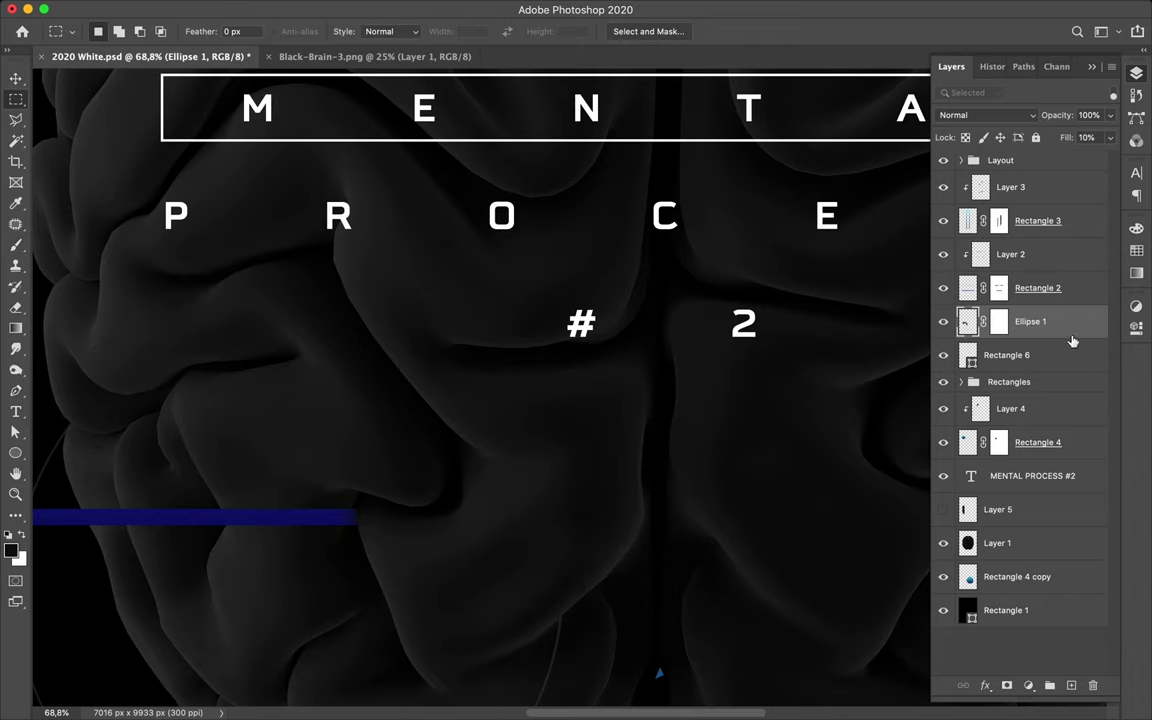
# Step: Try raising Ellipse 1's fill to 100%, then revert and restore the quadrilateral selection
pyautogui.click(1110, 148)
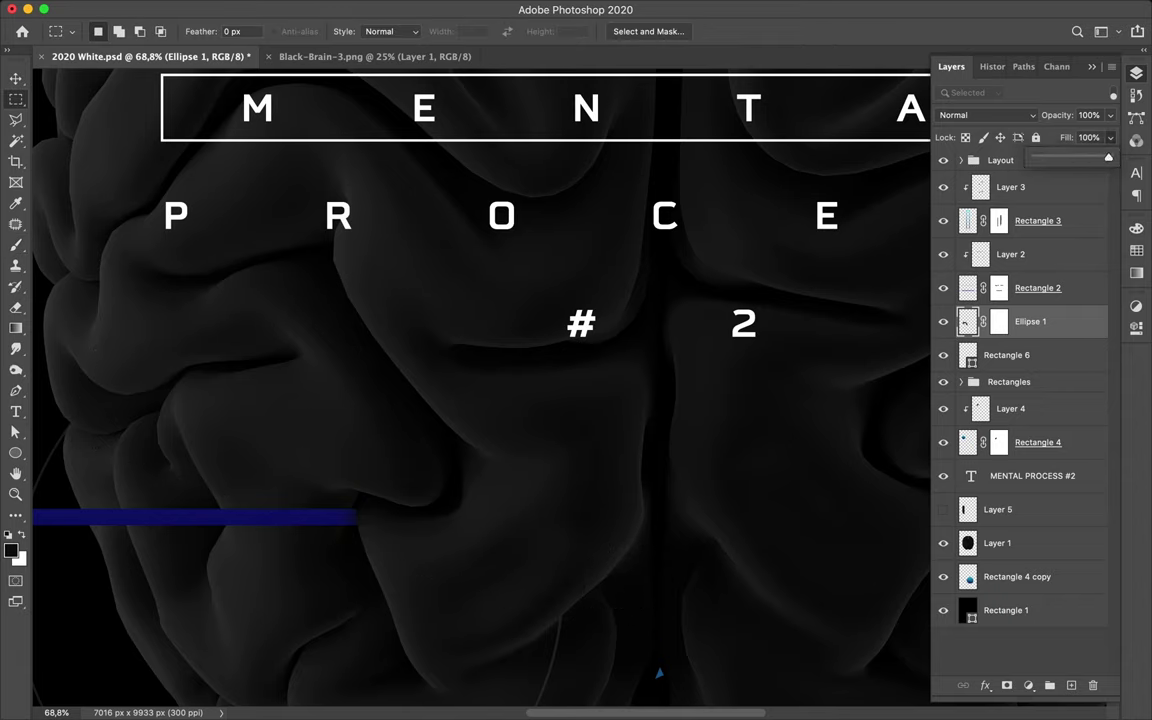
pyautogui.click(1108, 158)
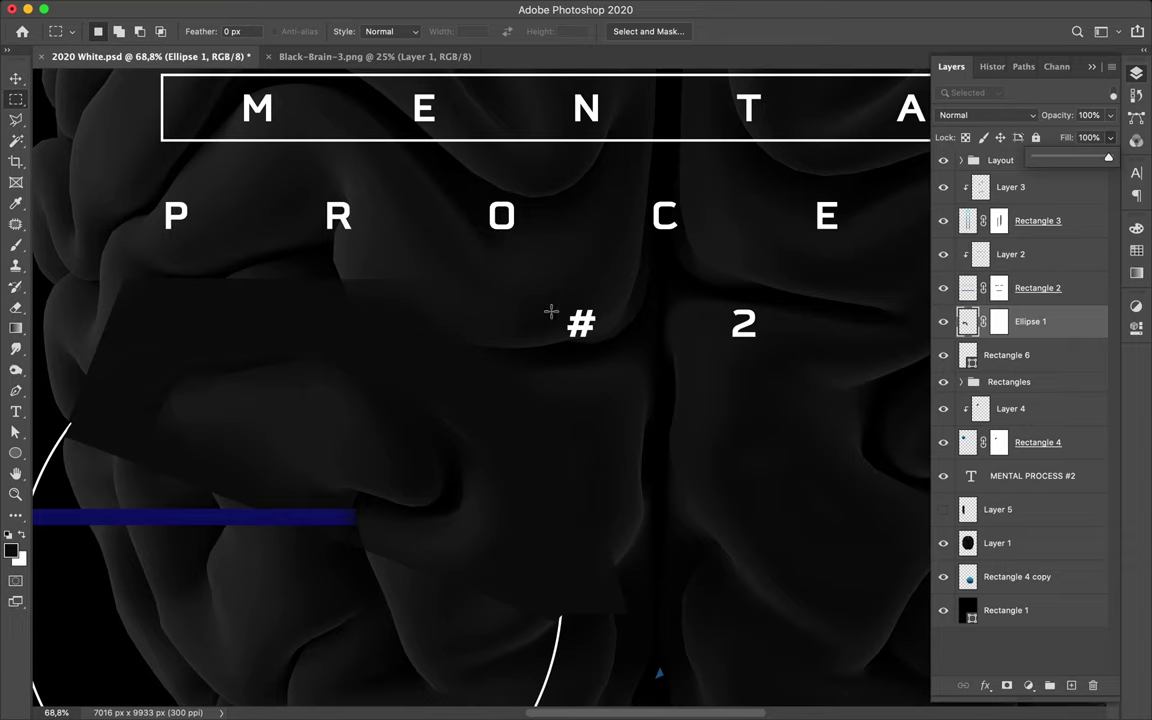
pyautogui.click(1081, 326)
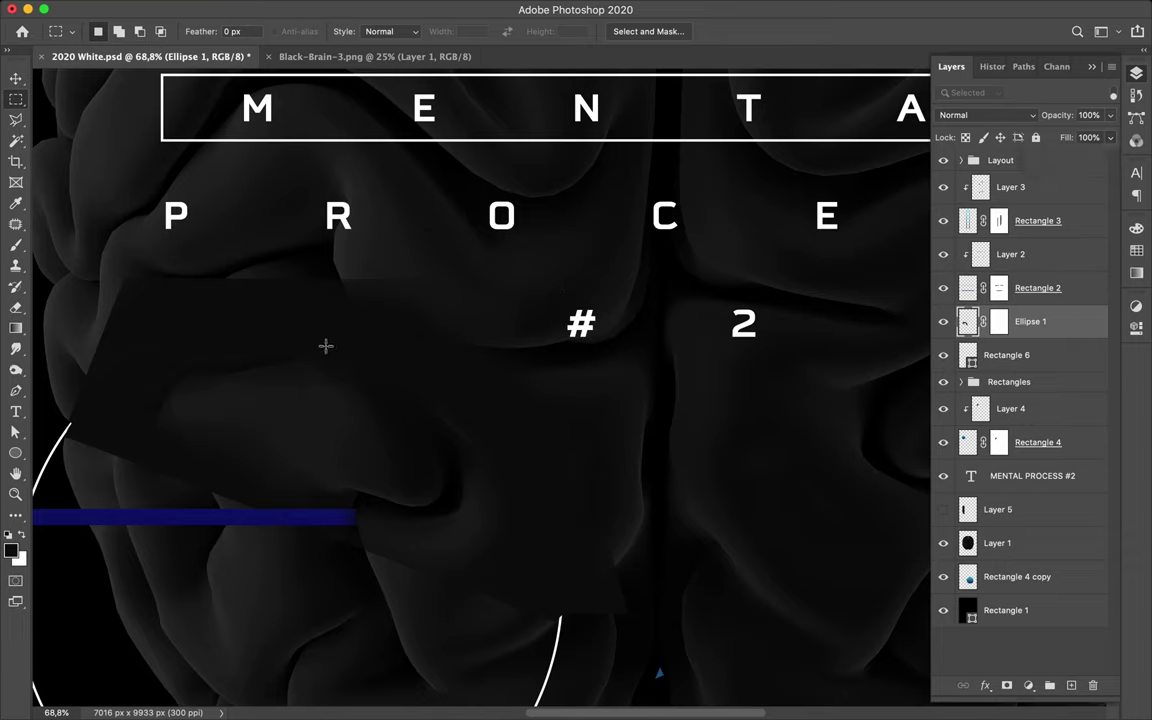
pyautogui.scroll(-5, 325, 346)
pyautogui.press('v')
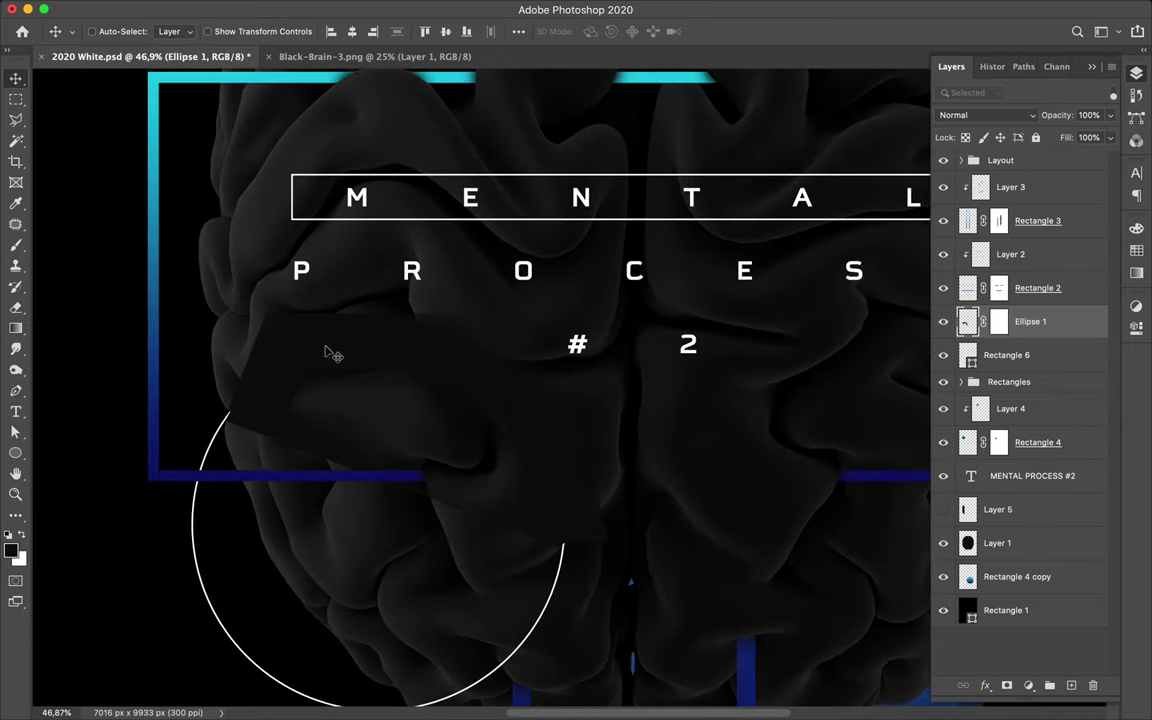
pyautogui.hotkey('shift', '1')
pyautogui.hotkey('ctrl', 'shift', 'd')
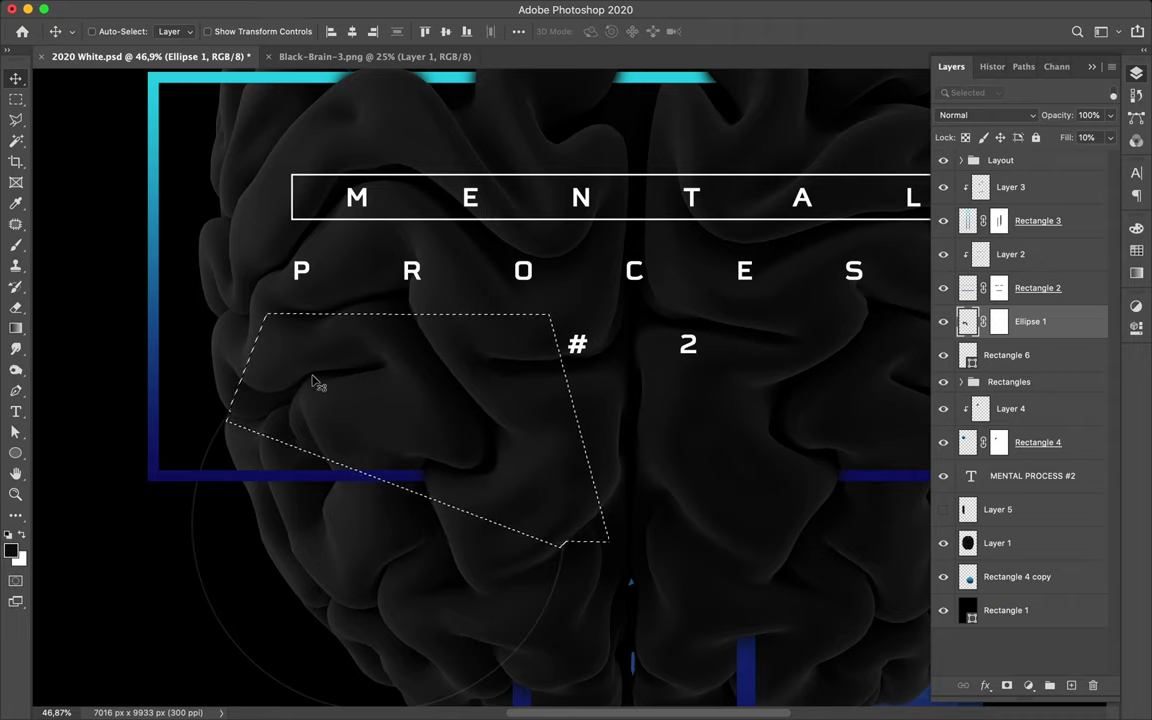
# Step: Set Ellipse 1's fill to 100%
pyautogui.press('b')
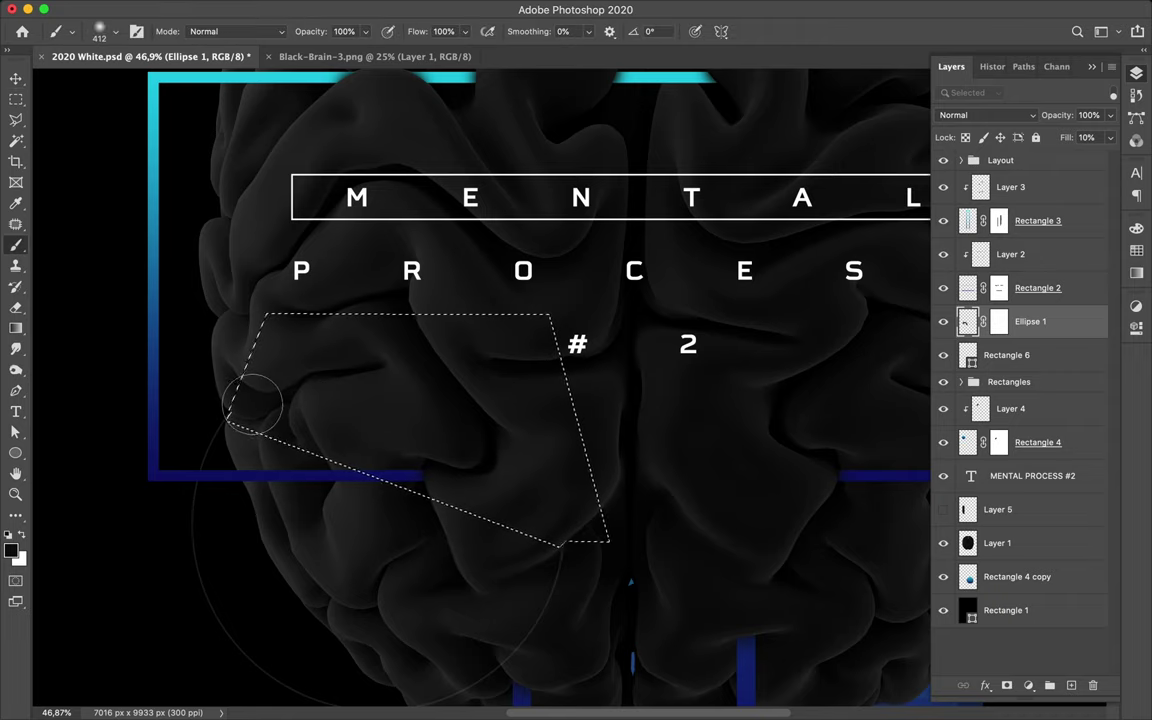
pyautogui.click(1110, 138)
pyautogui.moveTo(1094, 158); pyautogui.dragTo(1108, 158)
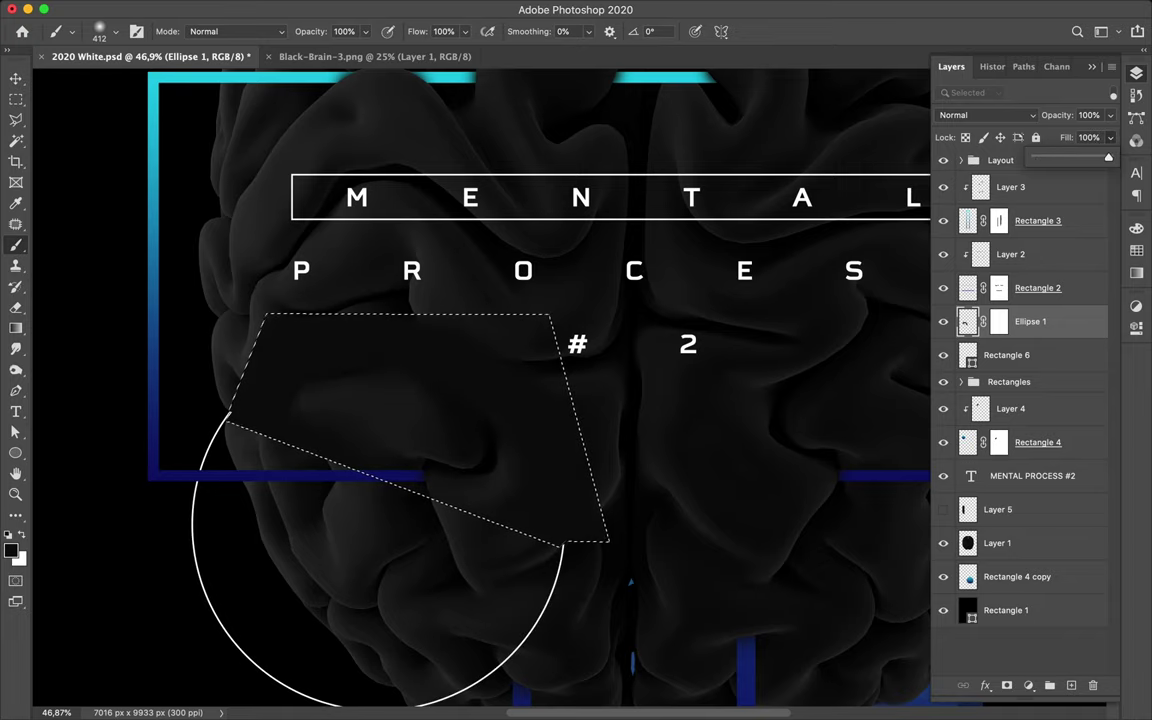
pyautogui.press('Escape')
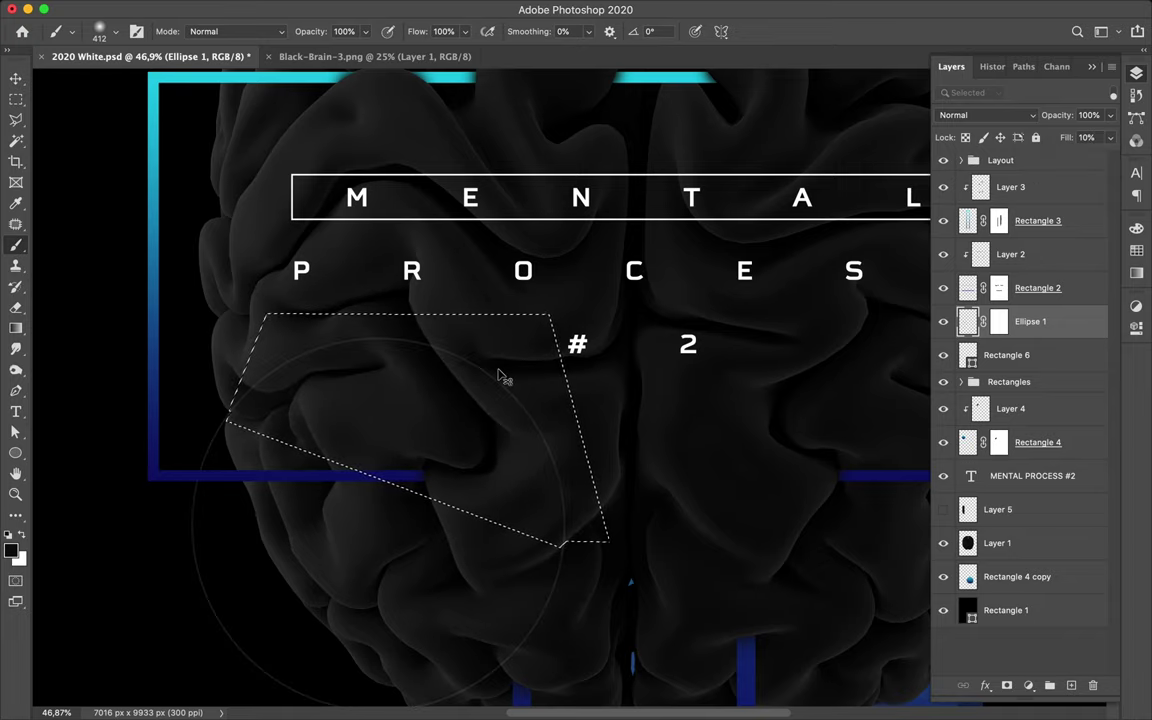
pyautogui.click(1109, 138)
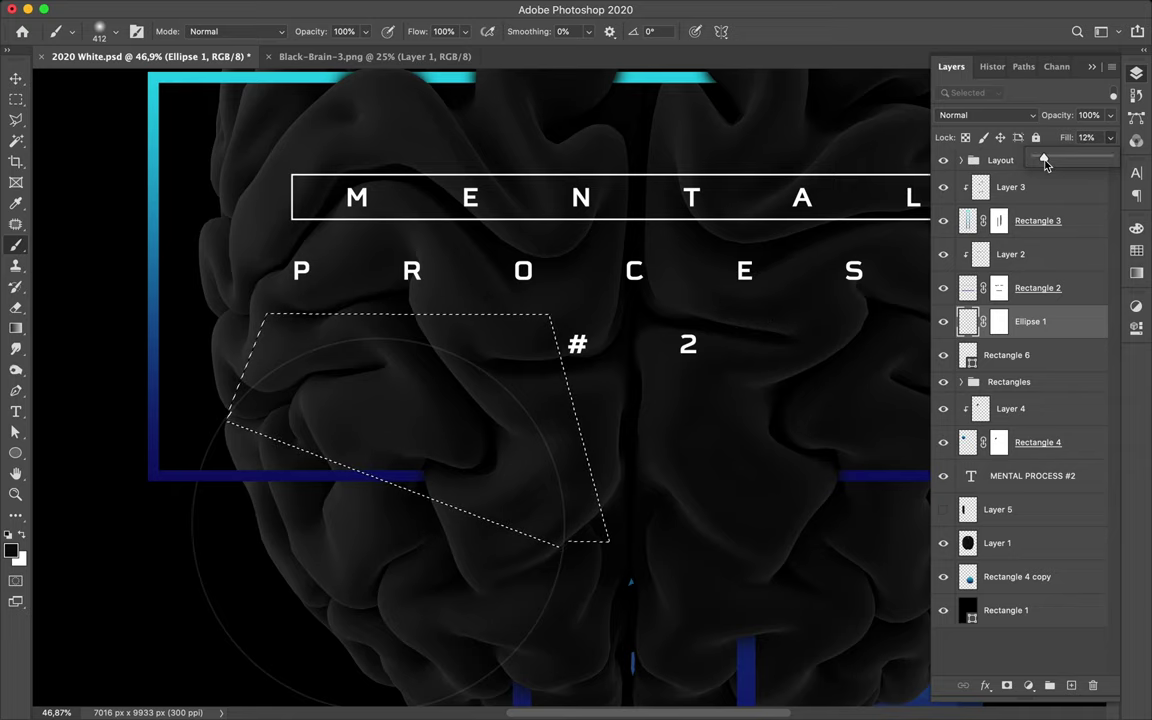
pyautogui.moveTo(1045, 164); pyautogui.dragTo(1108, 158)
pyautogui.press('Return')
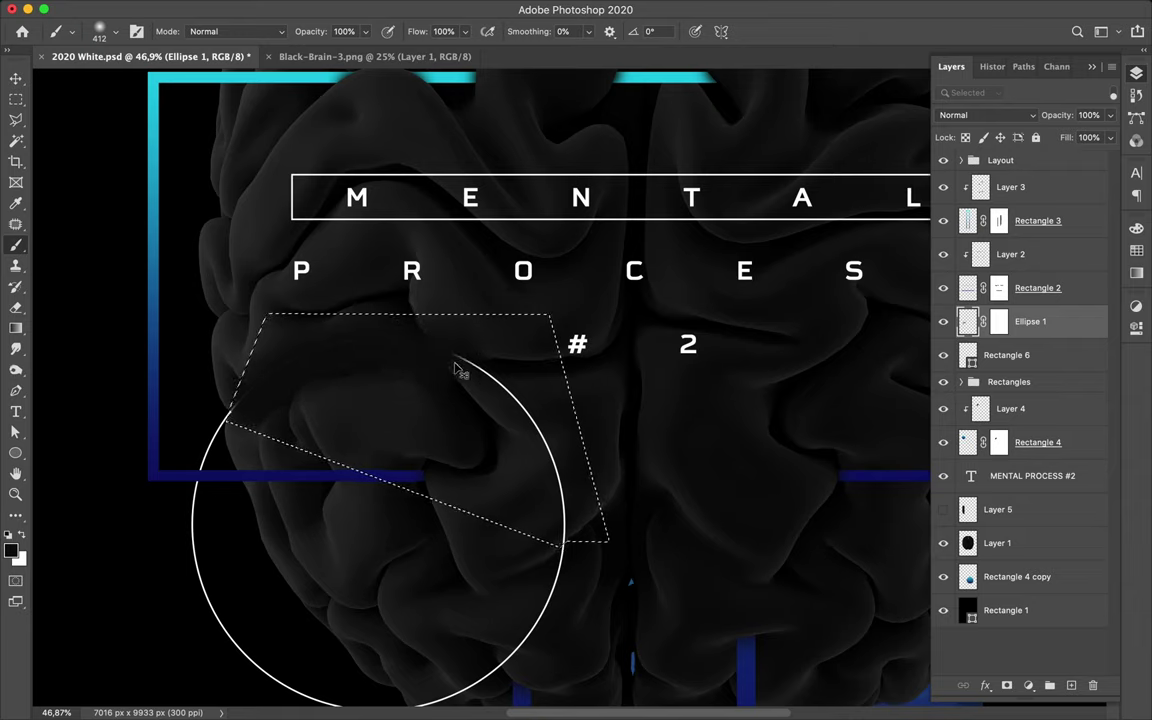
# Step: Paint black on Ellipse 1's mask to hide the arc inside the selection, then deselect
pyautogui.click(999, 321)
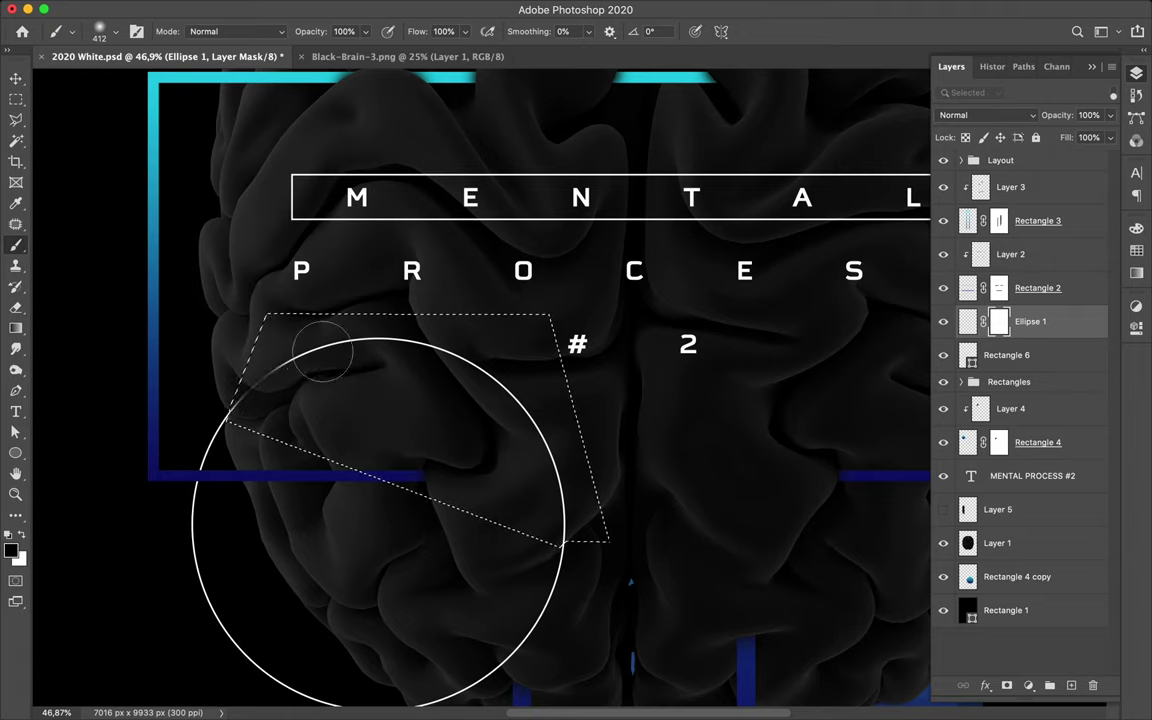
pyautogui.moveTo(484, 373)
pyautogui.mouseDown()
pyautogui.moveTo(518, 442)
pyautogui.moveTo(505, 488)
pyautogui.mouseUp()
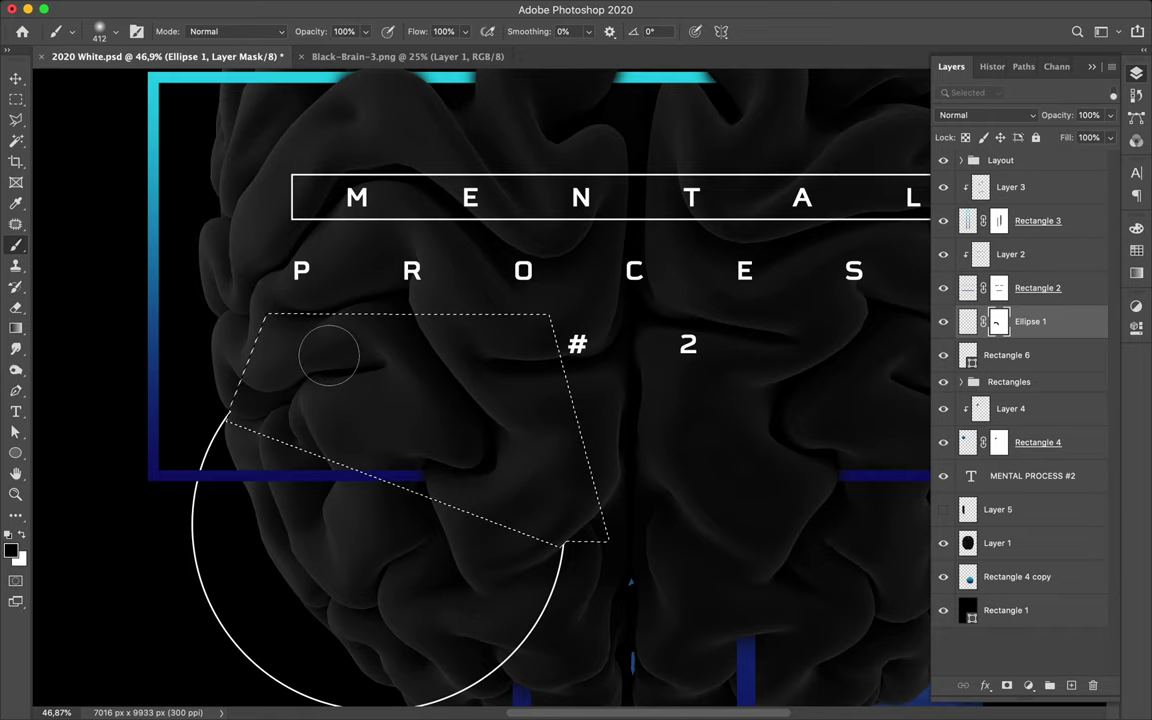
pyautogui.press('m')
pyautogui.hotkey('ctrl', 'd')
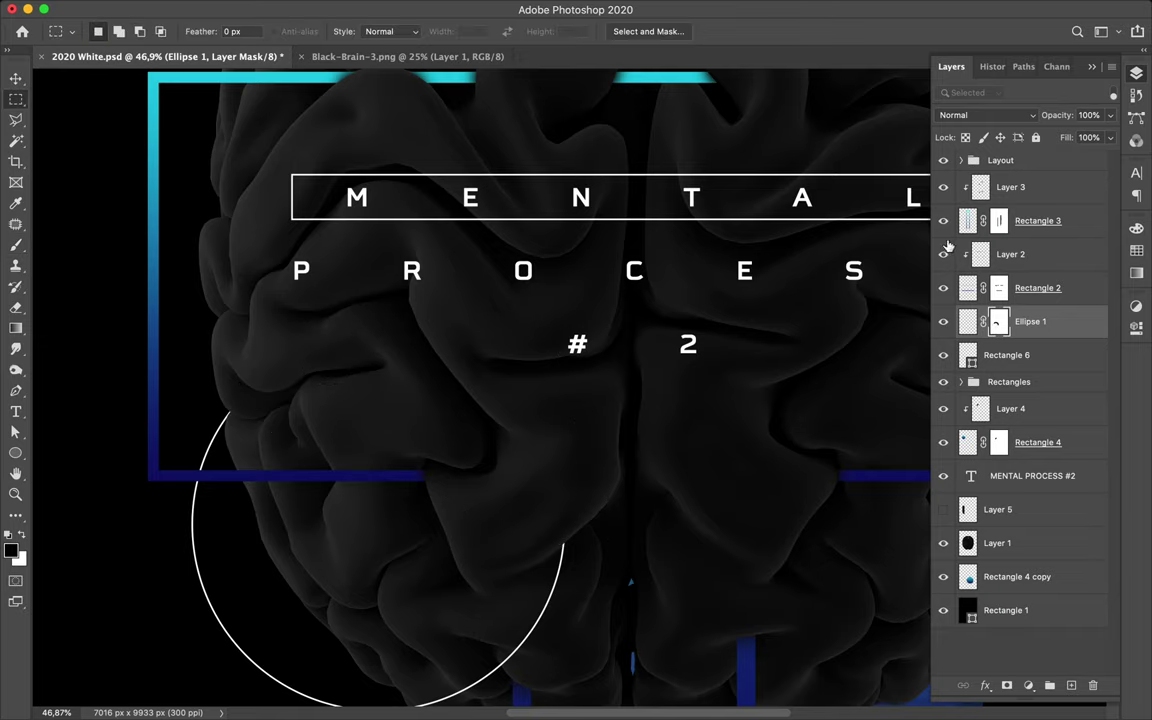
pyautogui.click(945, 511)
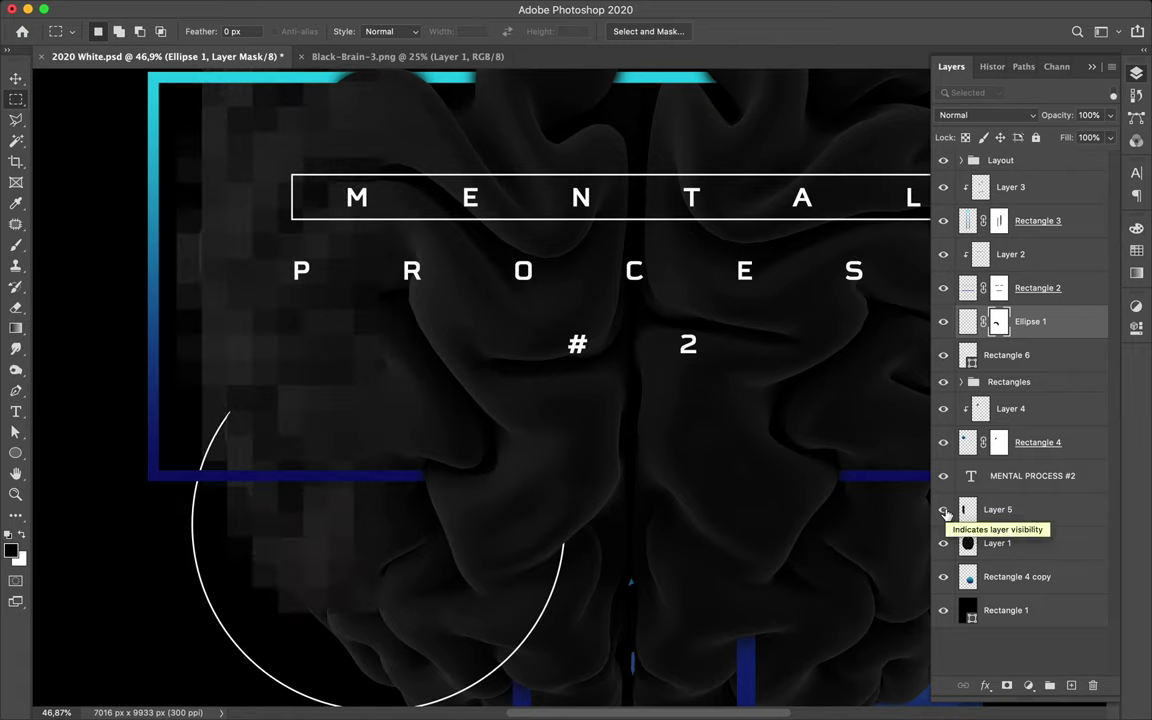
pyautogui.press('v')
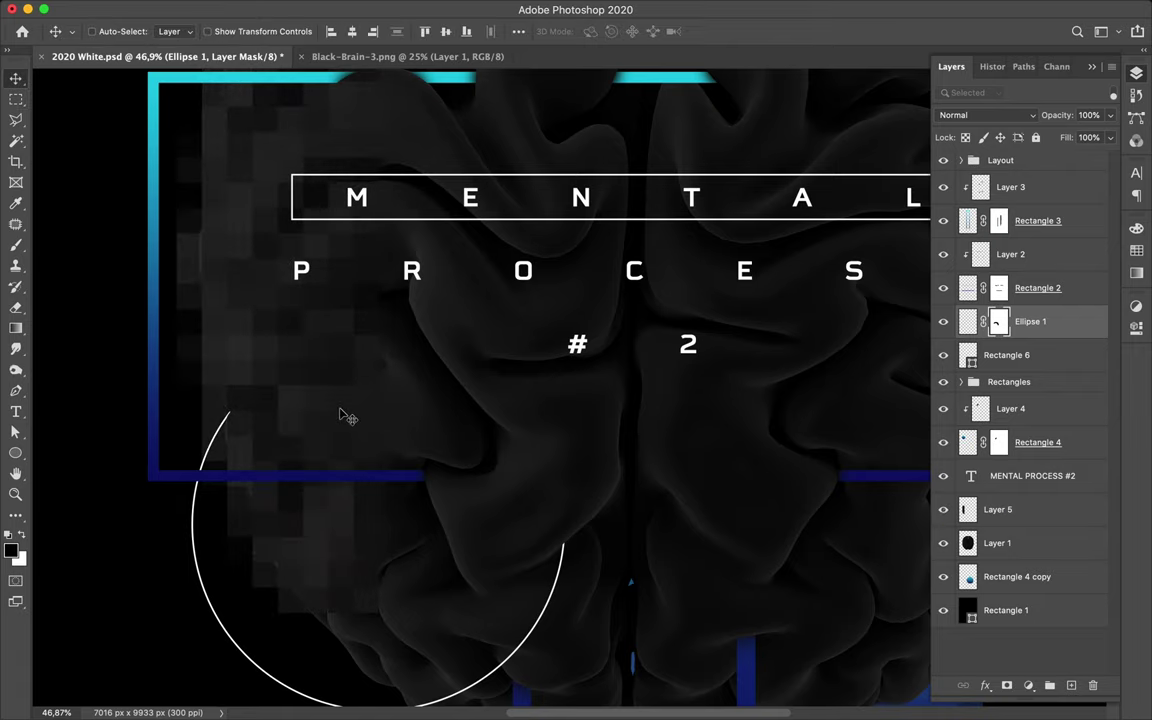
pyautogui.click(303, 389)
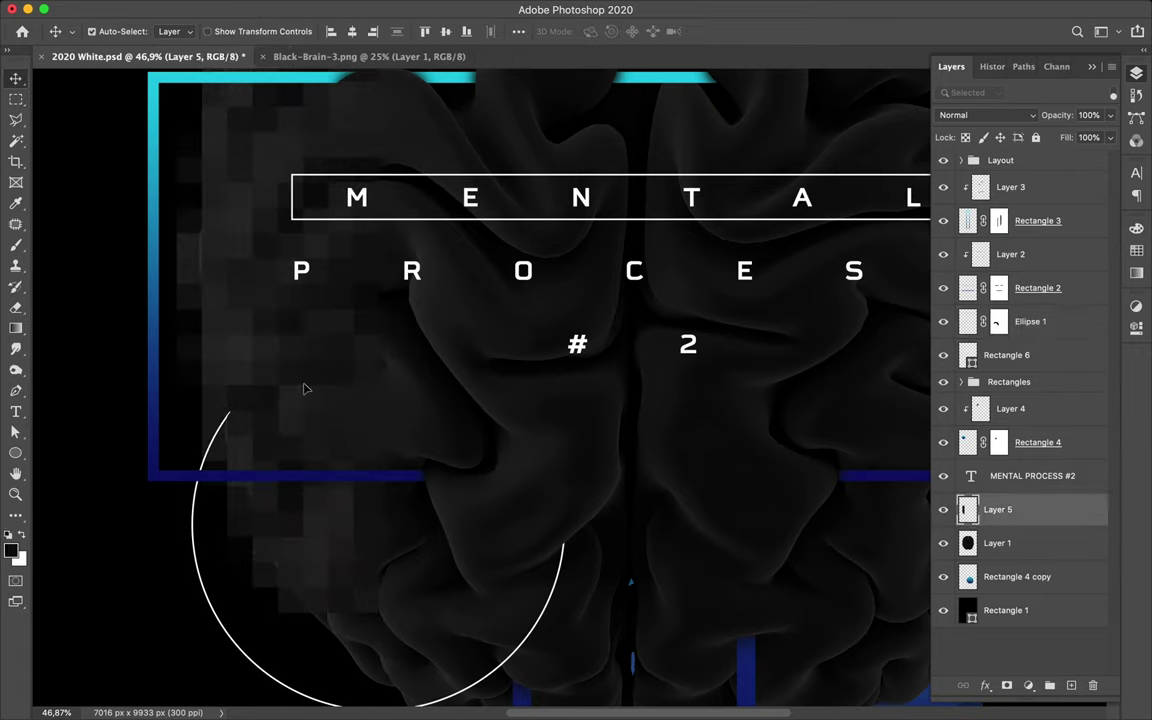
pyautogui.moveTo(308, 389); pyautogui.dragTo(326, 388)
pyautogui.scroll(3, 326, 391)
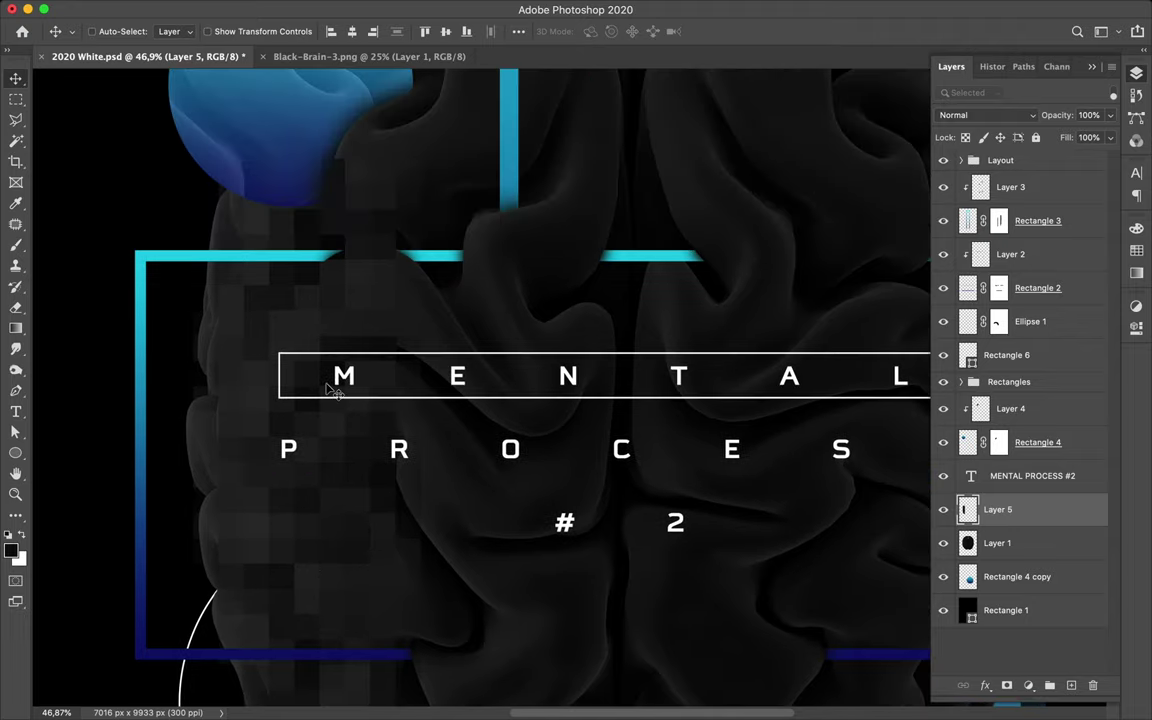
pyautogui.scroll(-4, 335, 392)
pyautogui.scroll(-3, 334, 392)
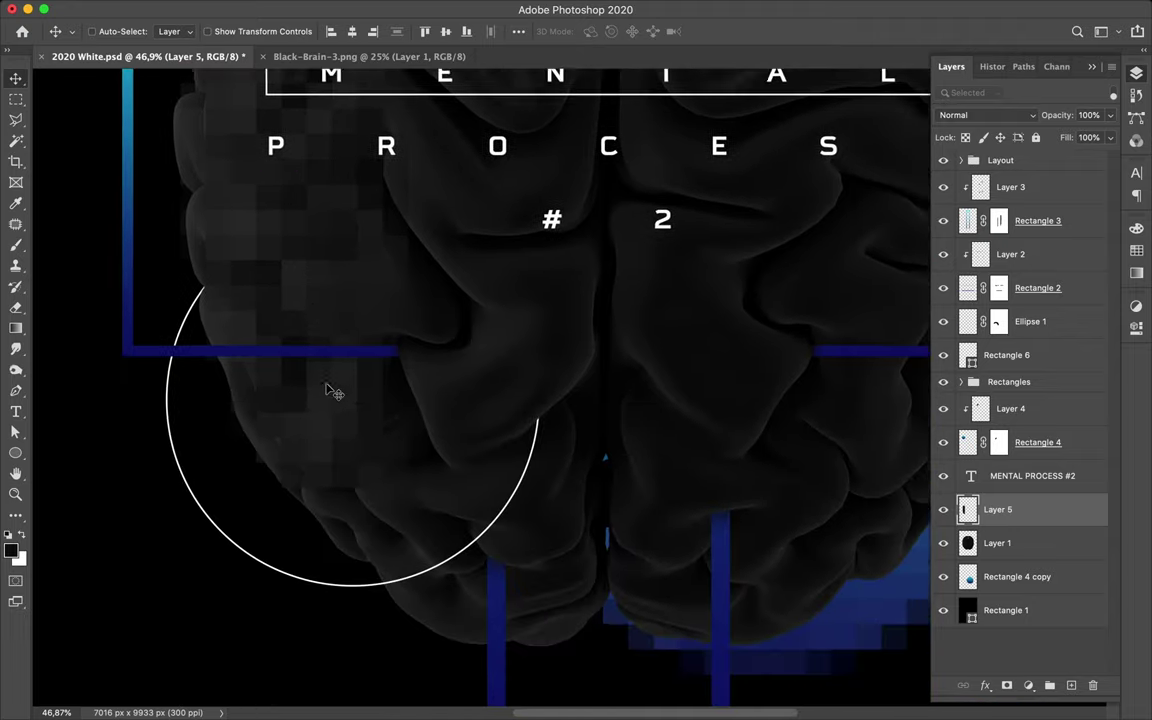
pyautogui.hscroll(2, 334, 392)
pyautogui.scroll(-3, 334, 392)
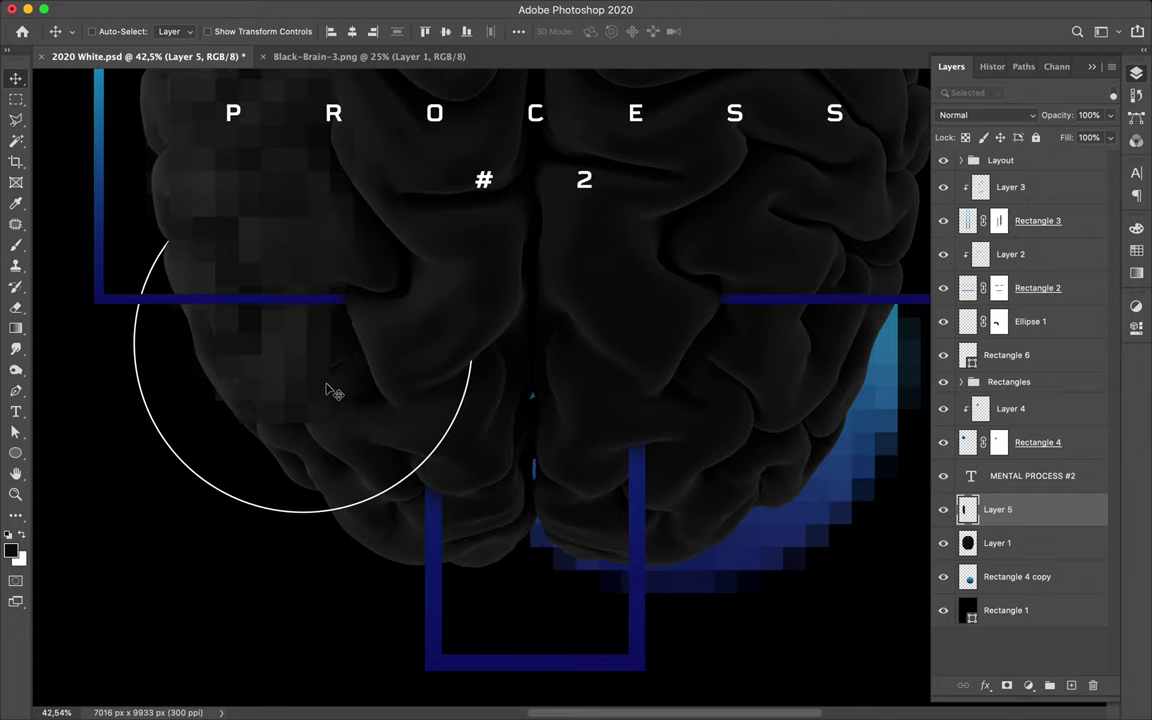
pyautogui.scroll(-2, 335, 392)
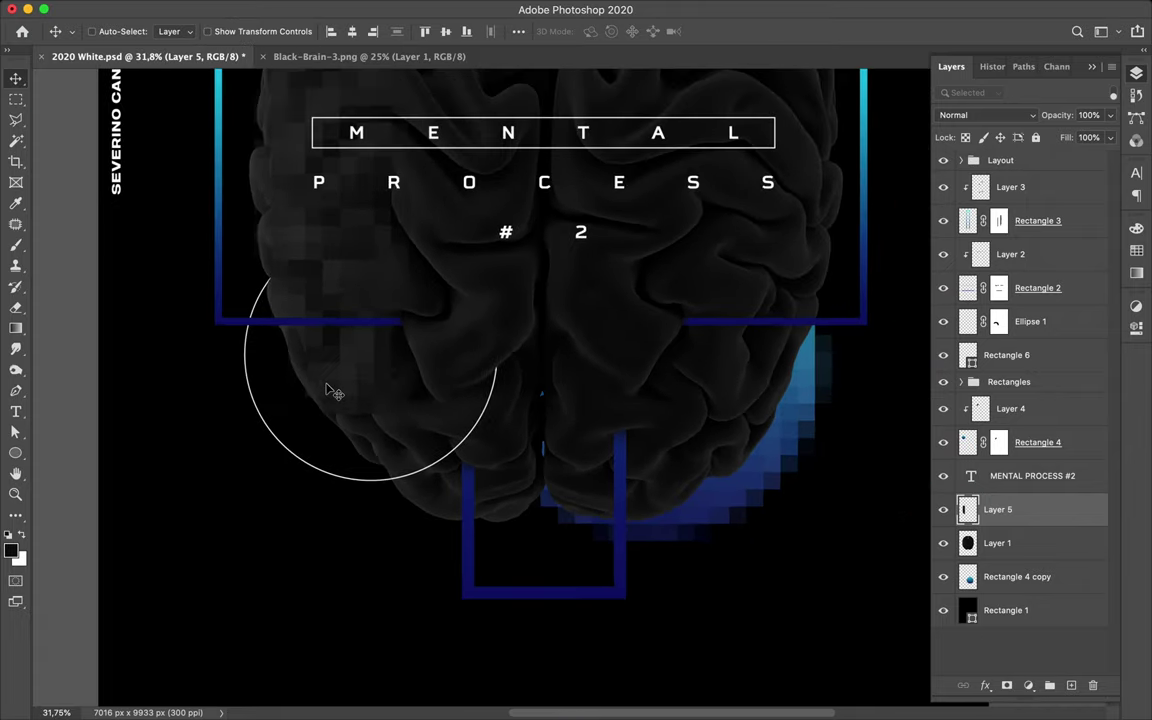
pyautogui.scroll(3, 334, 392)
pyautogui.hscroll(2, 334, 392)
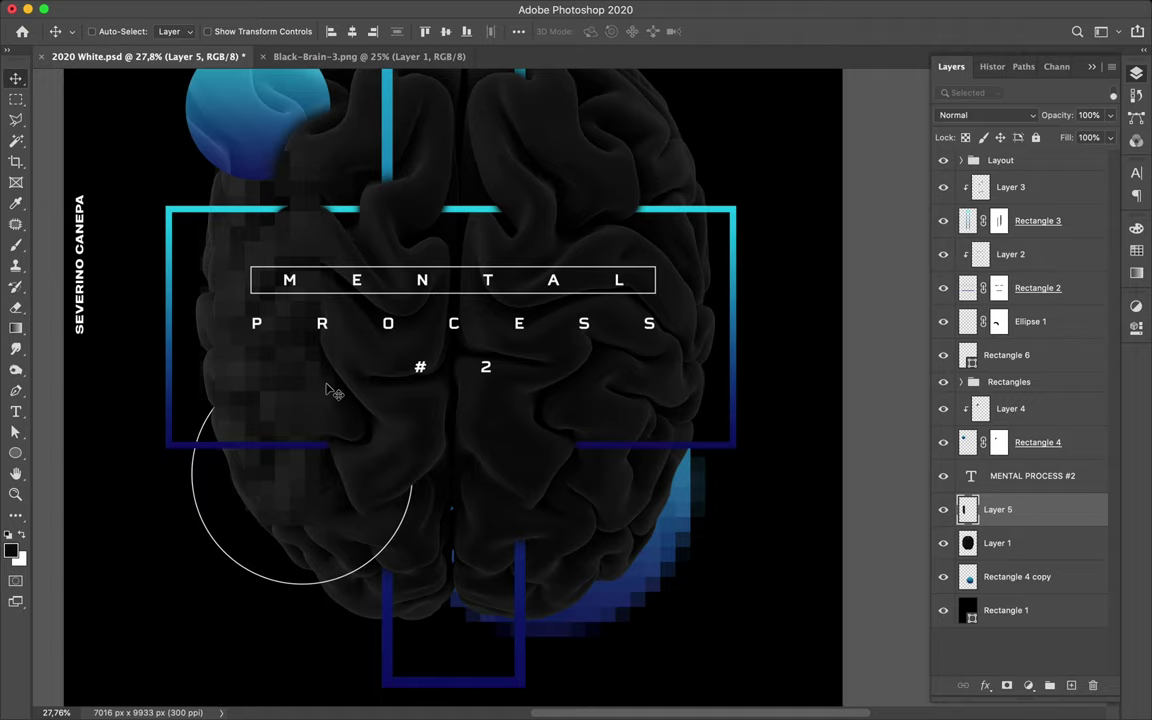
pyautogui.scroll(3, 335, 392)
pyautogui.hscroll(2, 335, 392)
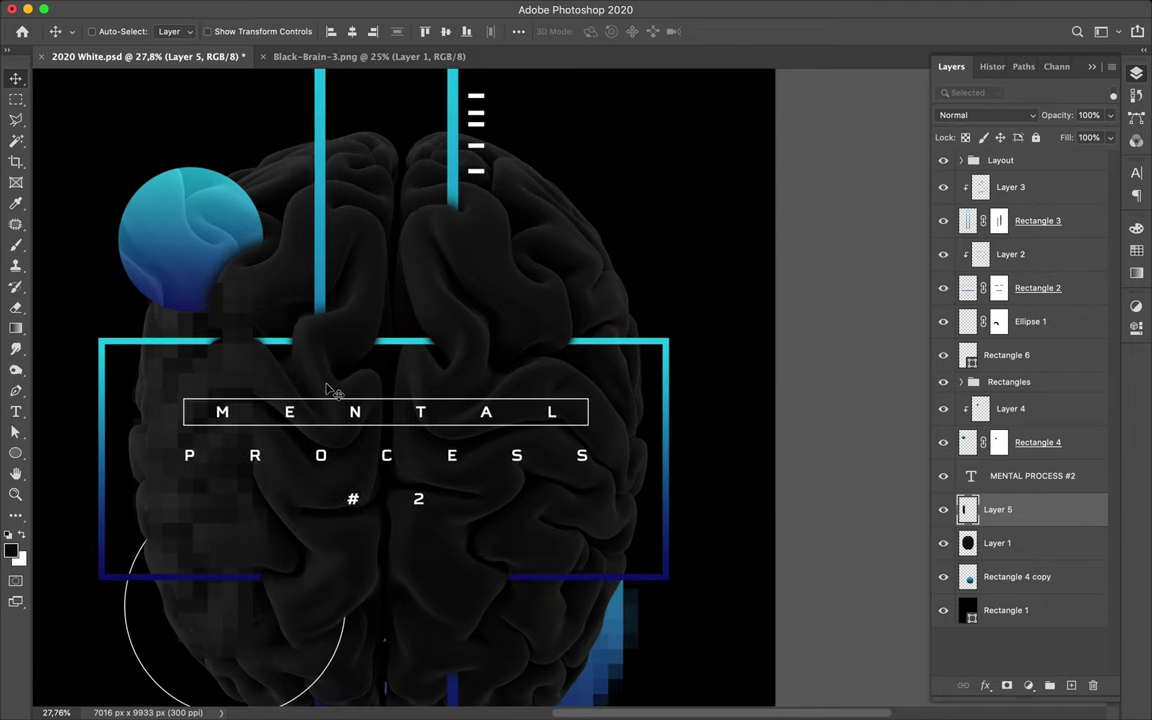
# Step: Draw six white circles of varying sizes, from tiny dots to larger discs, around the brain
pyautogui.press('u')
pyautogui.moveTo(592, 162); pyautogui.dragTo(600, 174)
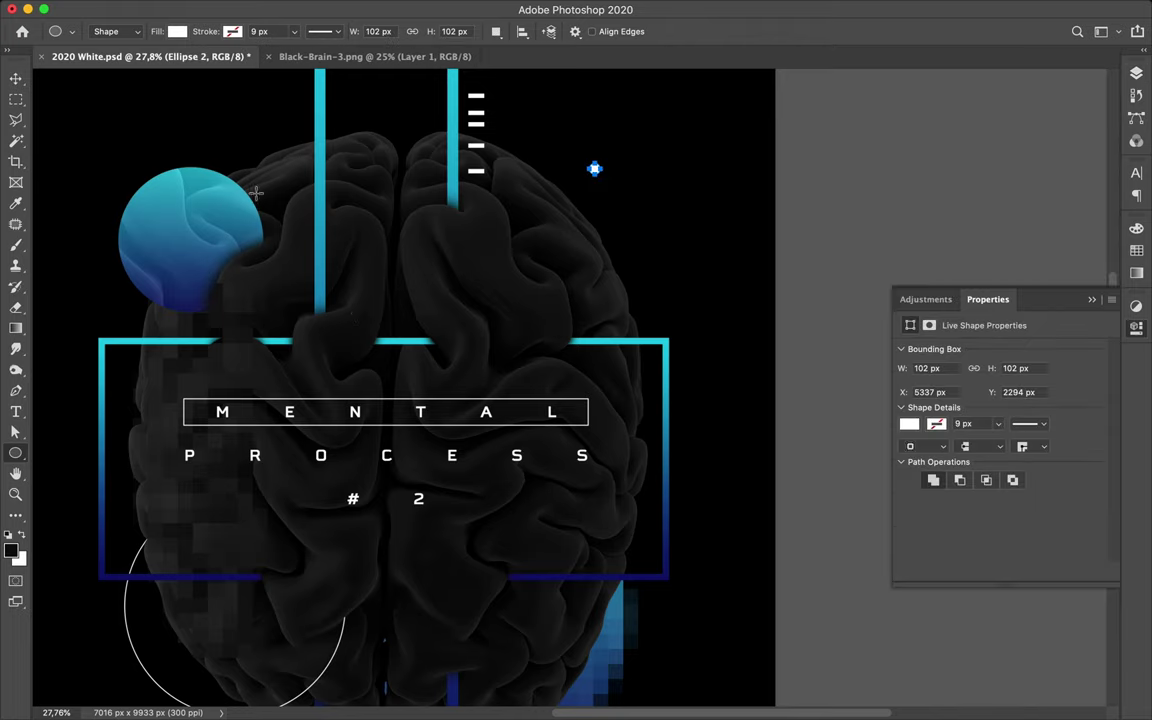
pyautogui.moveTo(267, 132); pyautogui.dragTo(302, 163)
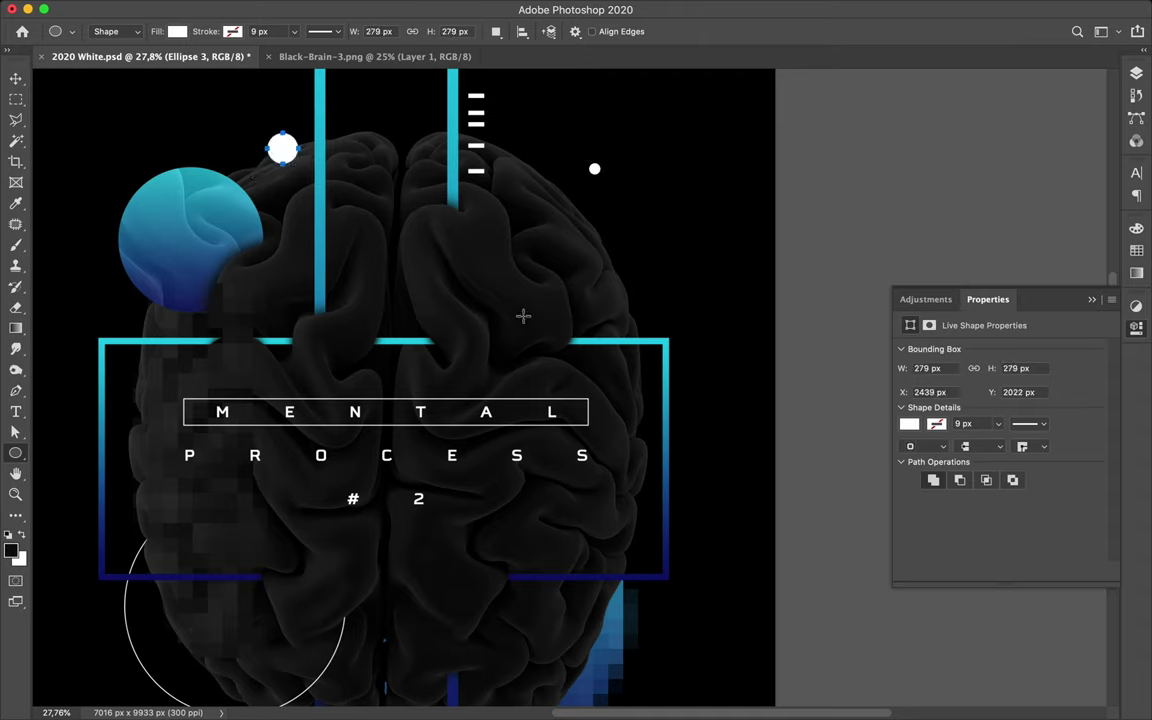
pyautogui.moveTo(446, 283); pyautogui.dragTo(452, 288)
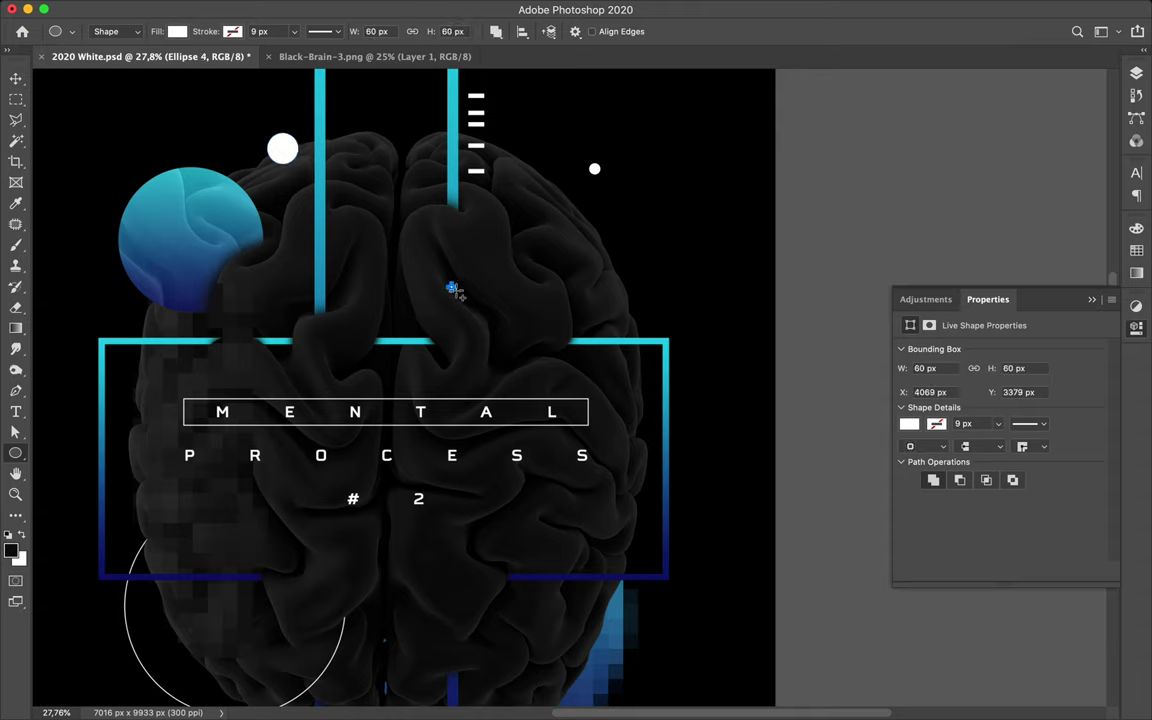
pyautogui.moveTo(267, 535); pyautogui.dragTo(294, 558)
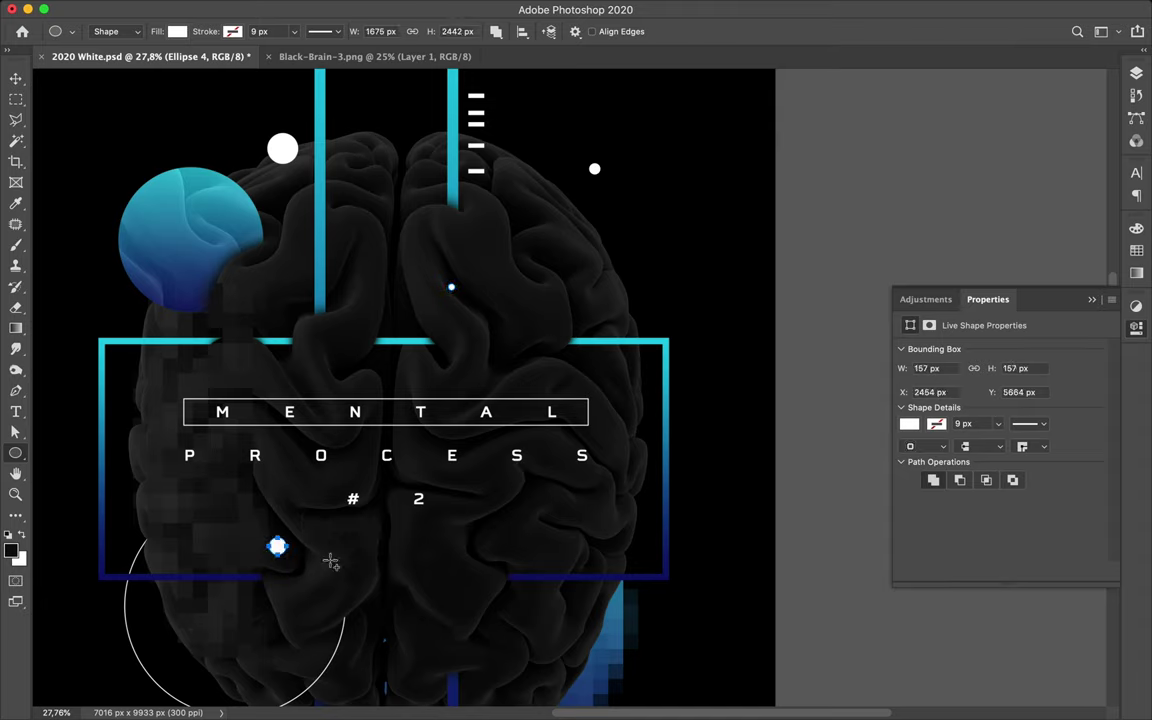
pyautogui.moveTo(494, 634); pyautogui.dragTo(513, 653)
pyautogui.scroll(-3, 412, 637)
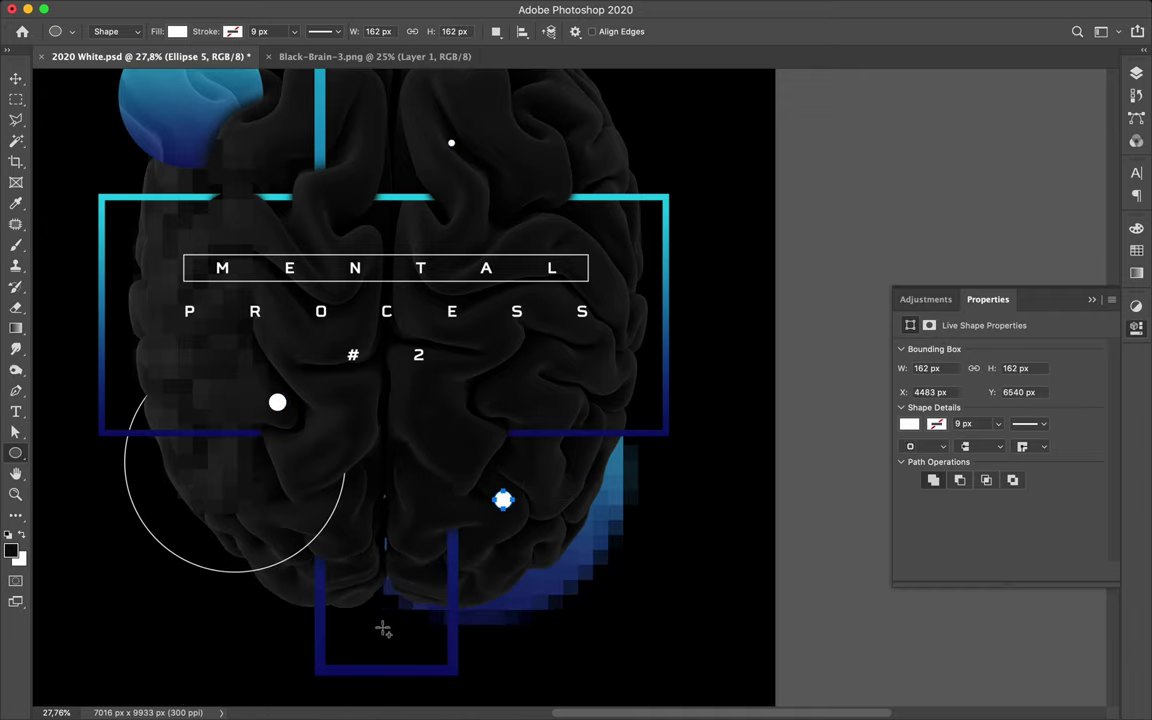
pyautogui.moveTo(280, 636); pyautogui.dragTo(283, 633)
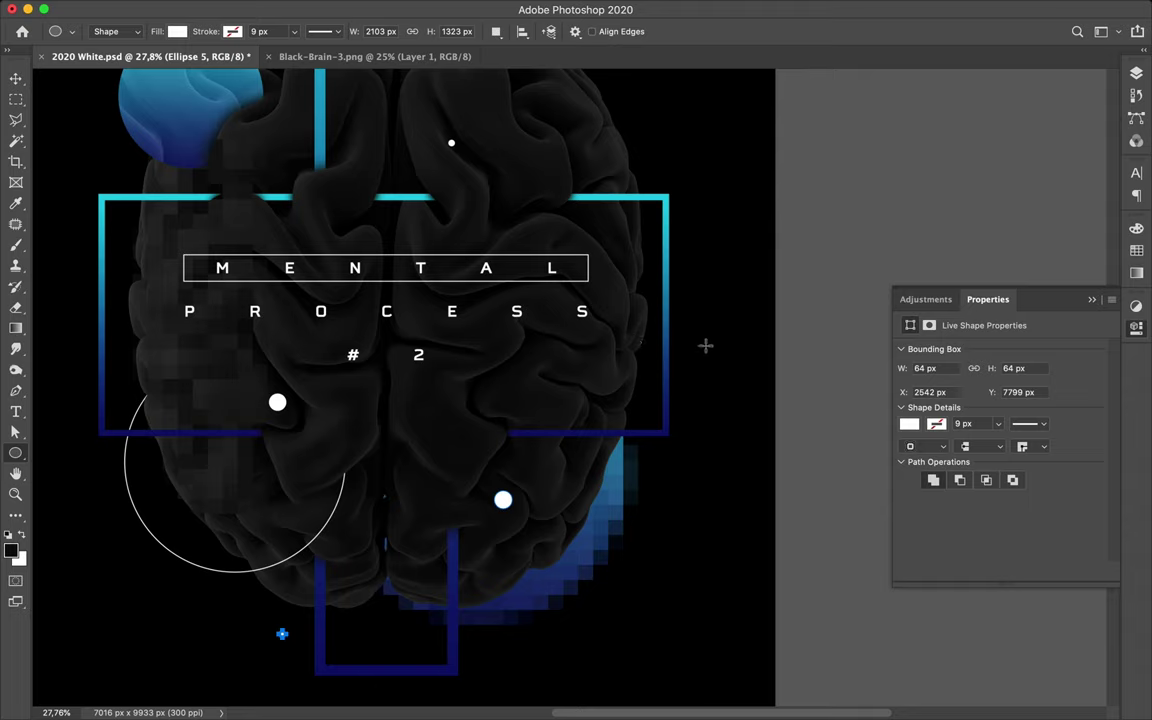
pyautogui.scroll(5, 687, 314)
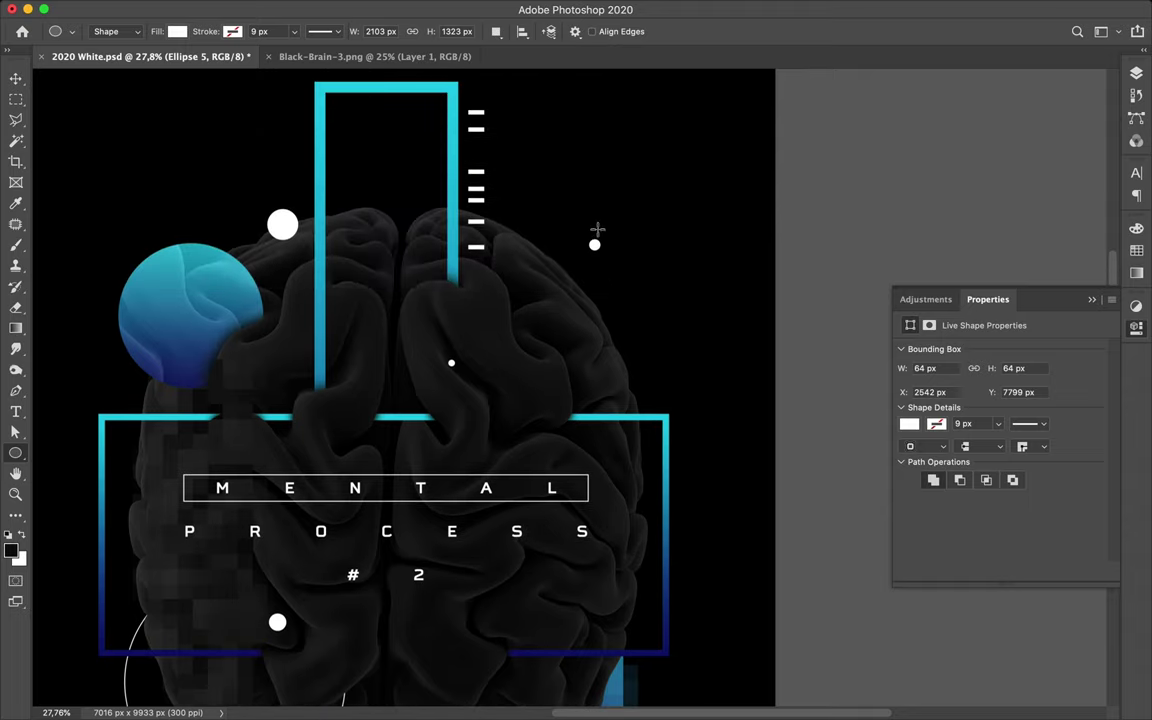
# Step: Scale the Rectangles group of white dashes to about 47% and move it up beside the cyan bar
pyautogui.press('v')
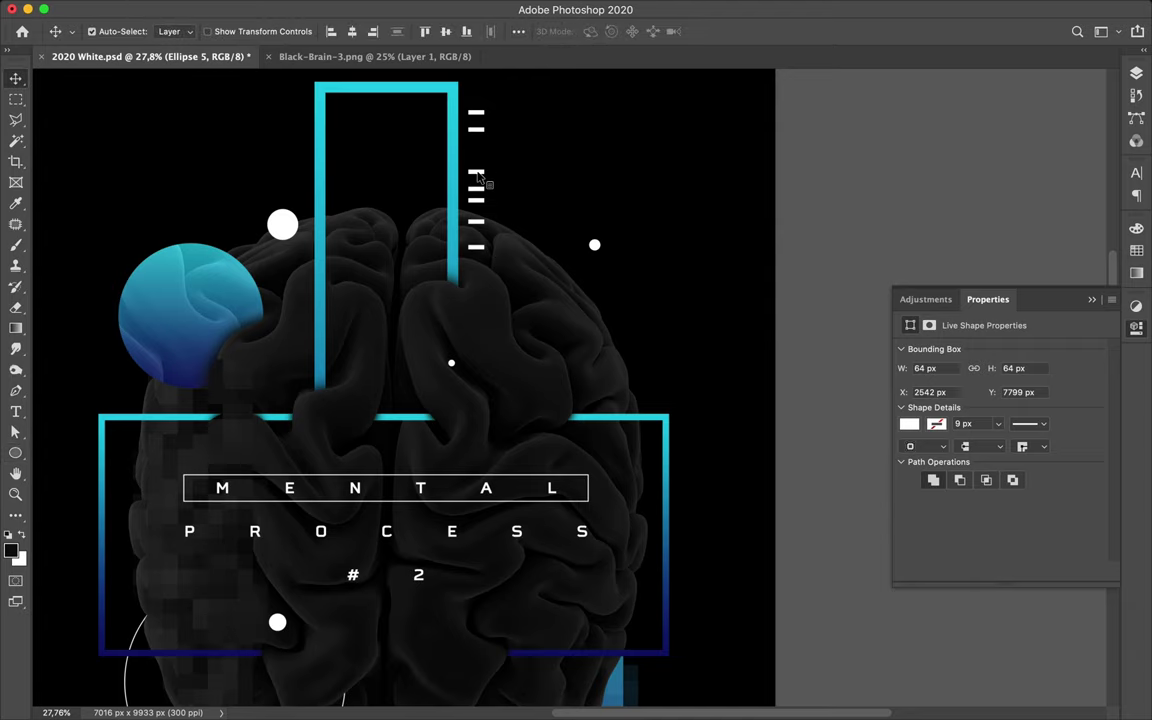
pyautogui.click(476, 172)
pyautogui.click(1136, 74)
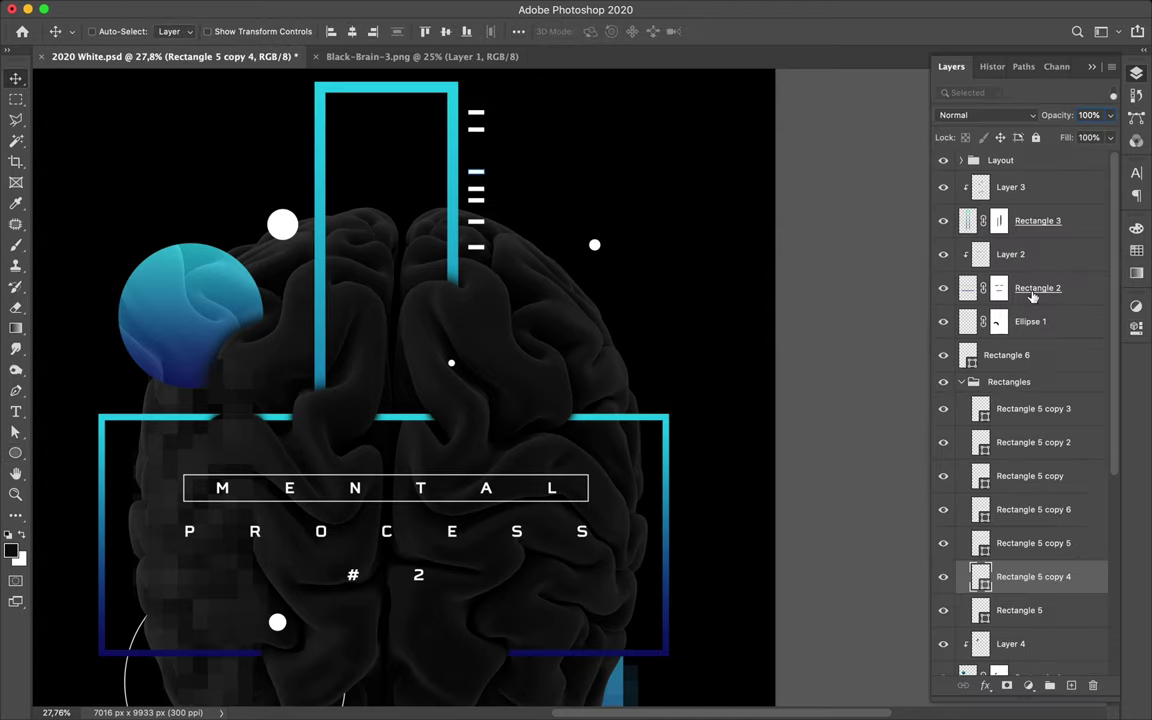
pyautogui.click(1027, 383)
pyautogui.hotkey('ctrl', 't')
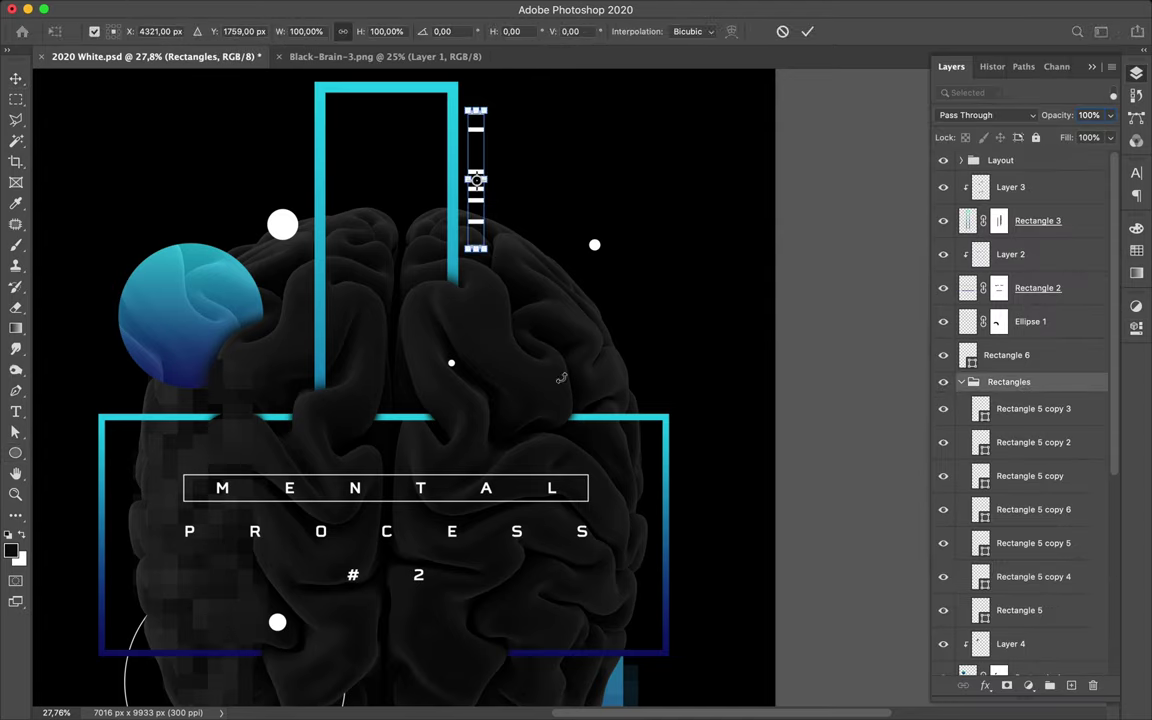
pyautogui.moveTo(487, 256); pyautogui.dragTo(452, 183)
pyautogui.press('Return')
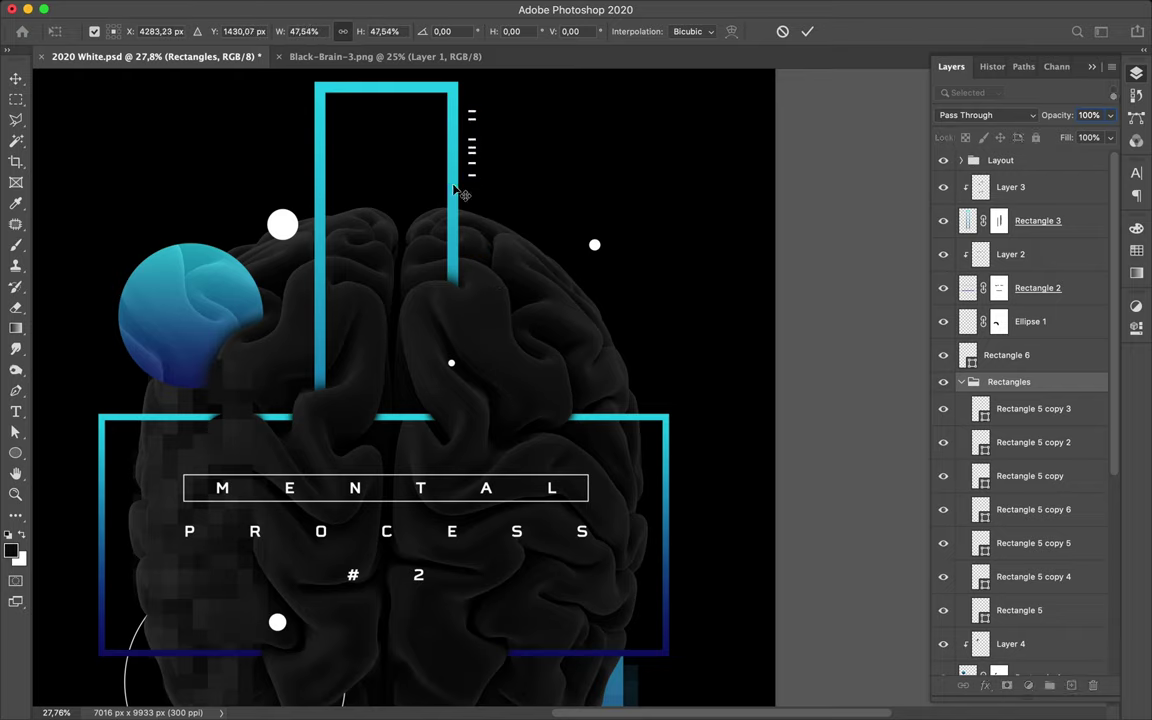
pyautogui.moveTo(483, 172); pyautogui.dragTo(474, 151)
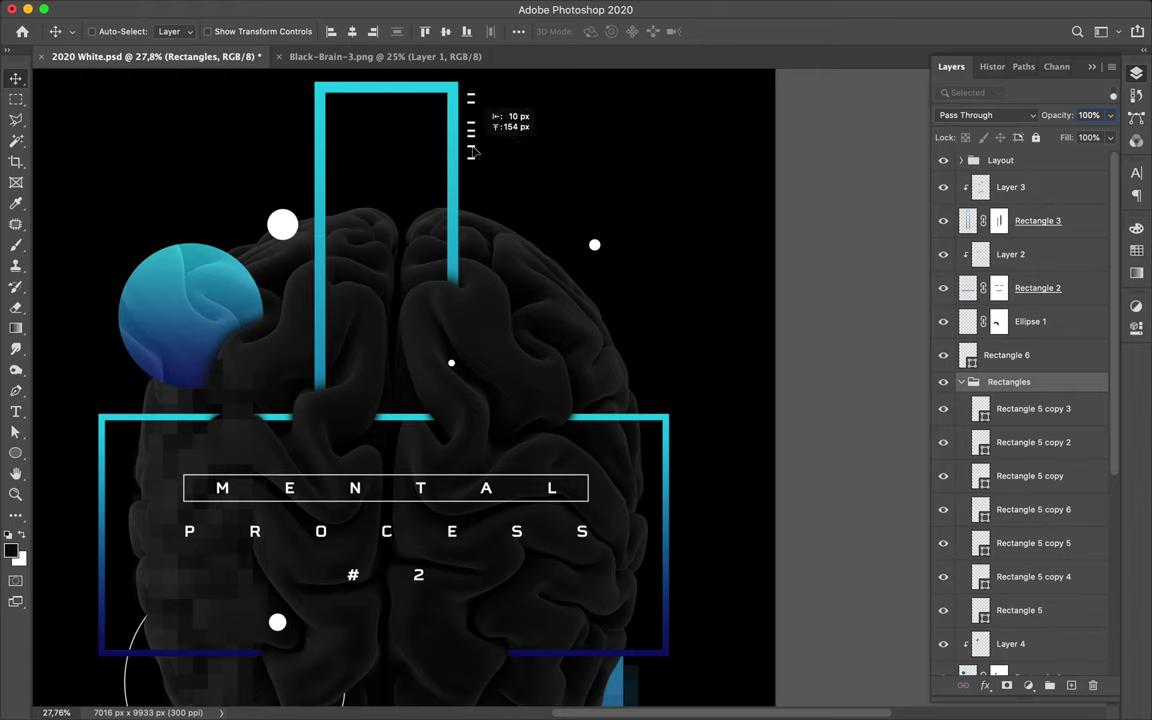
pyautogui.moveTo(476, 151); pyautogui.dragTo(471, 154)
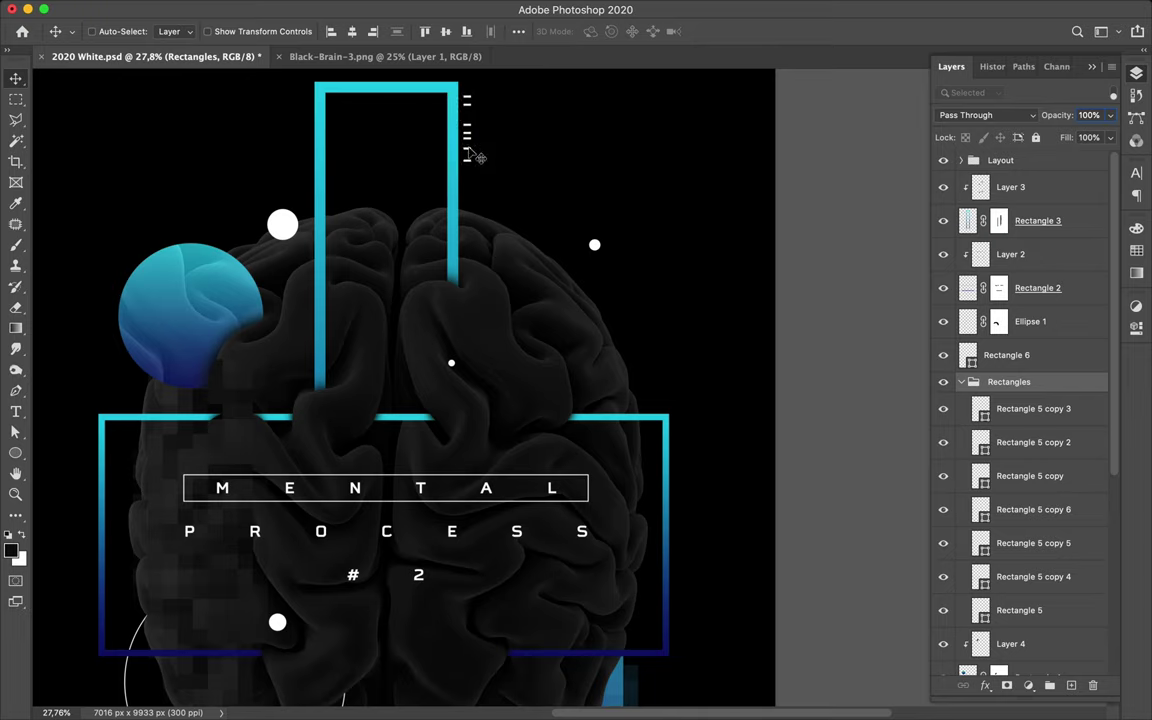
pyautogui.scroll(-8, 445, 251)
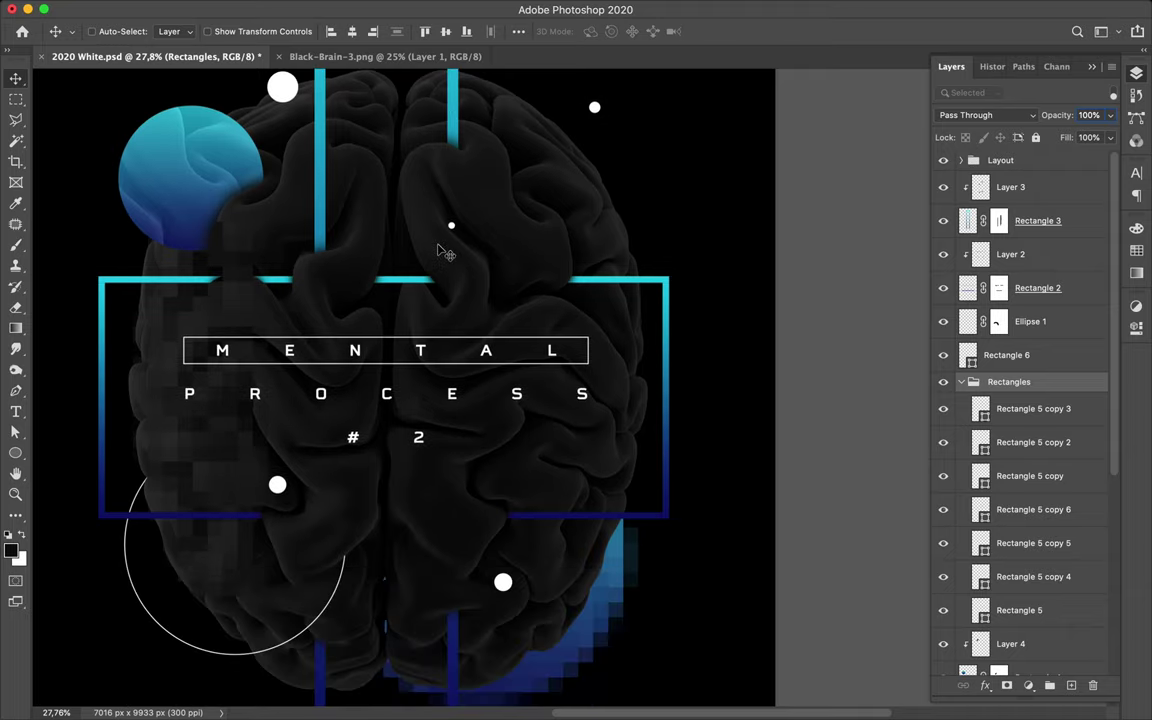
# Step: Draw a polygonal lasso selection over the brain's upper right
pyautogui.scroll(-2, 445, 255)
pyautogui.scroll(-1, 441, 260)
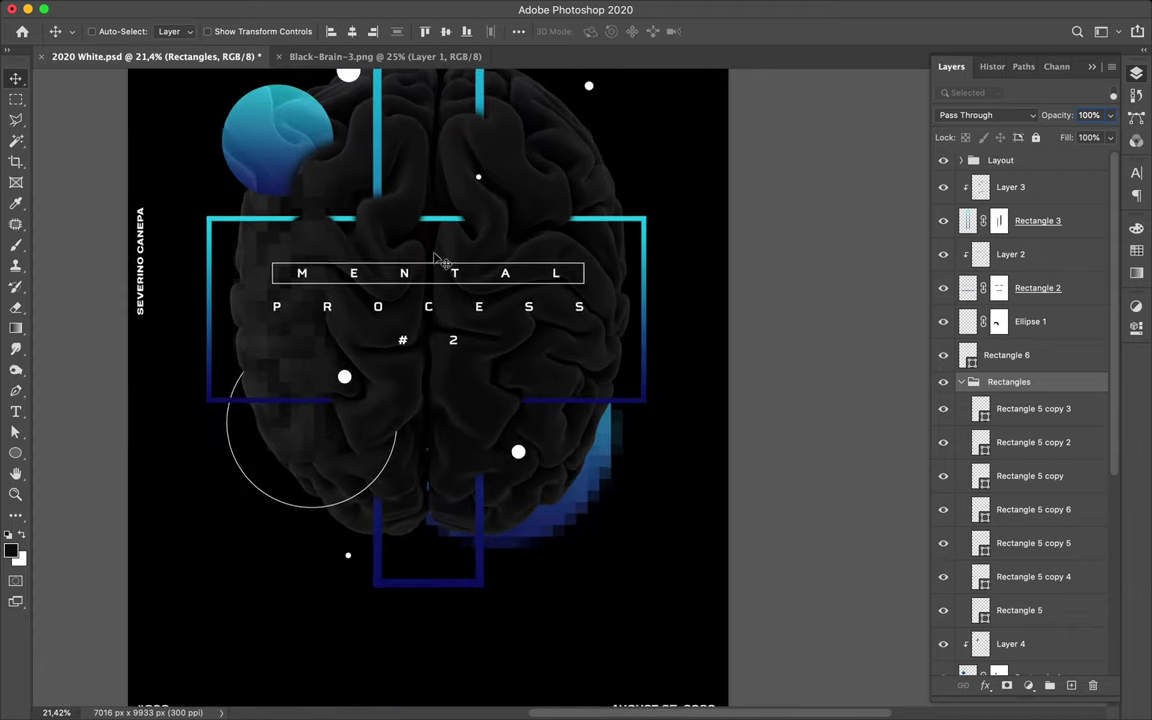
pyautogui.scroll(4, 442, 260)
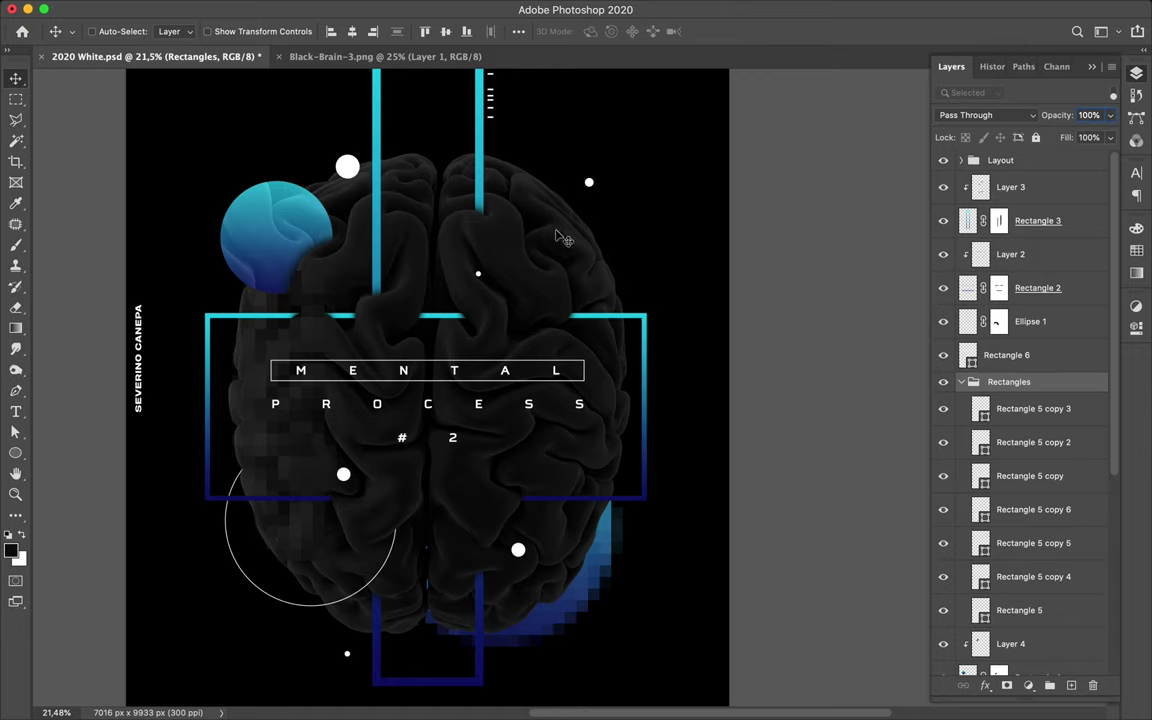
pyautogui.press('l')
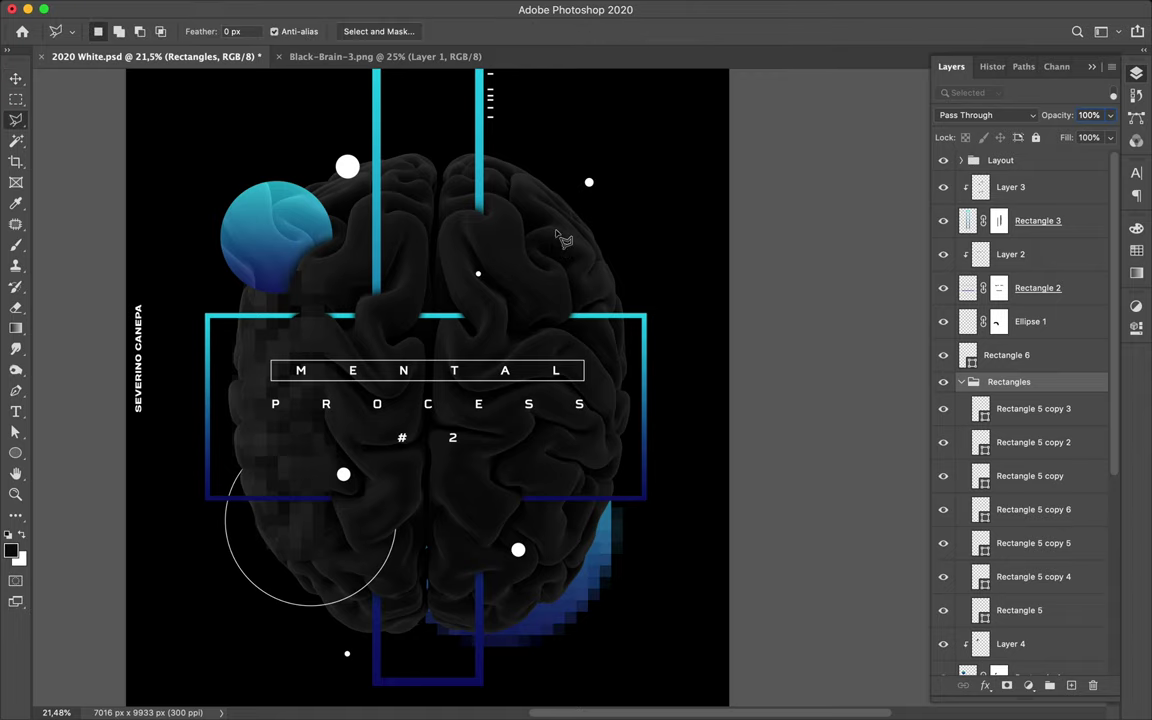
pyautogui.click(508, 149)
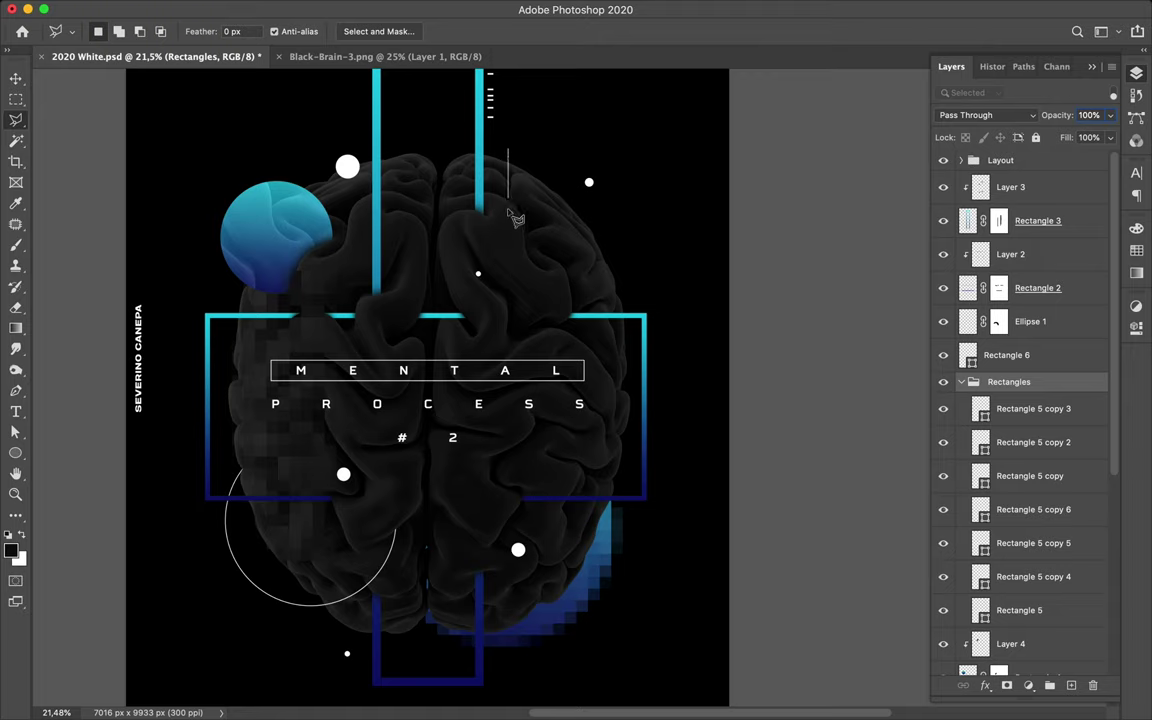
pyautogui.click(508, 287)
pyautogui.click(646, 287)
pyautogui.click(566, 168)
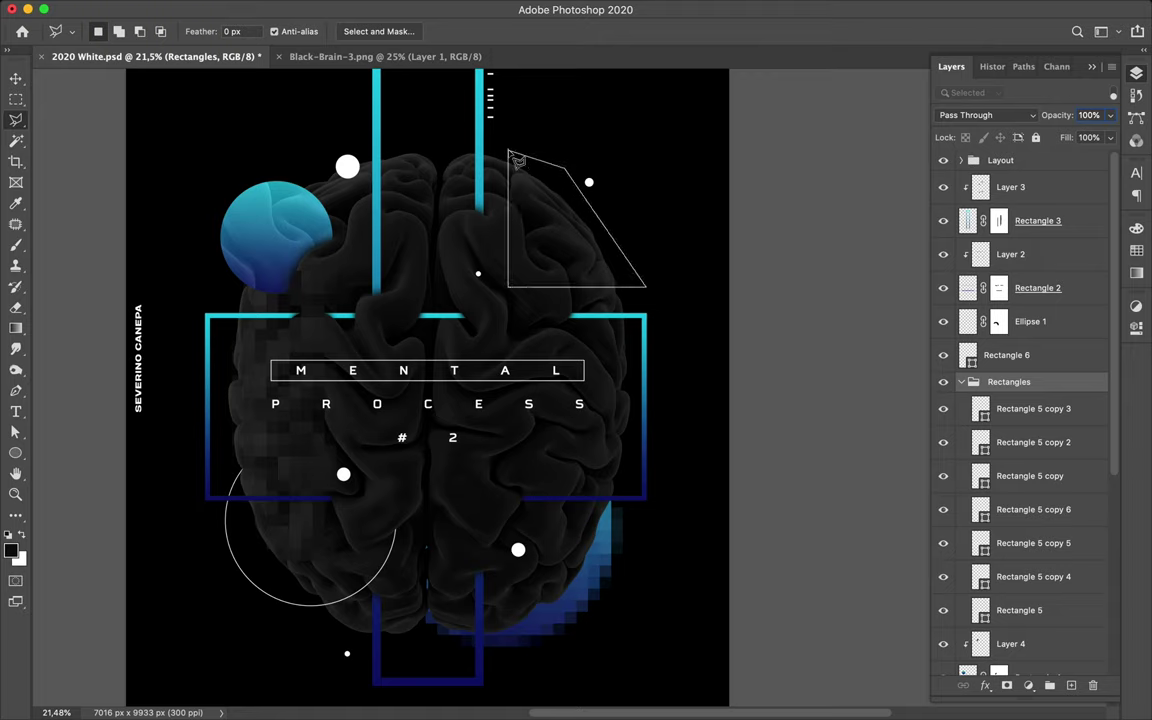
pyautogui.click(508, 149)
# Step: Copy the selected brain piece to a new layer and nudge it slightly up
pyautogui.press('v')
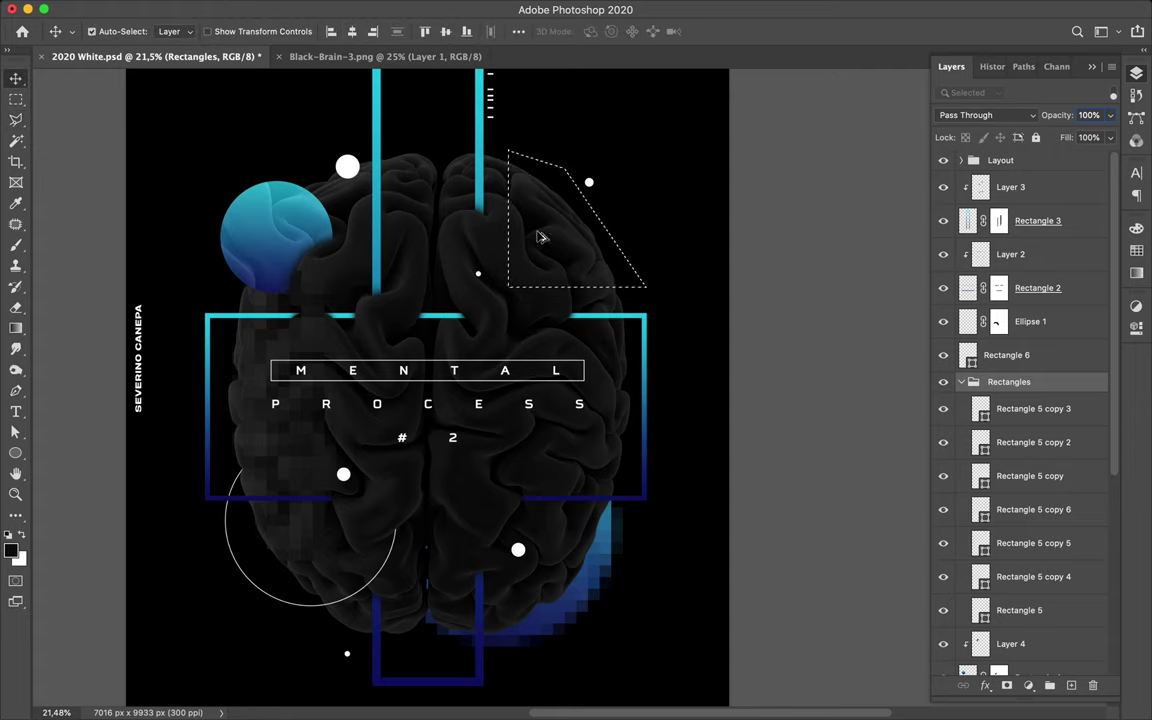
pyautogui.click(961, 381)
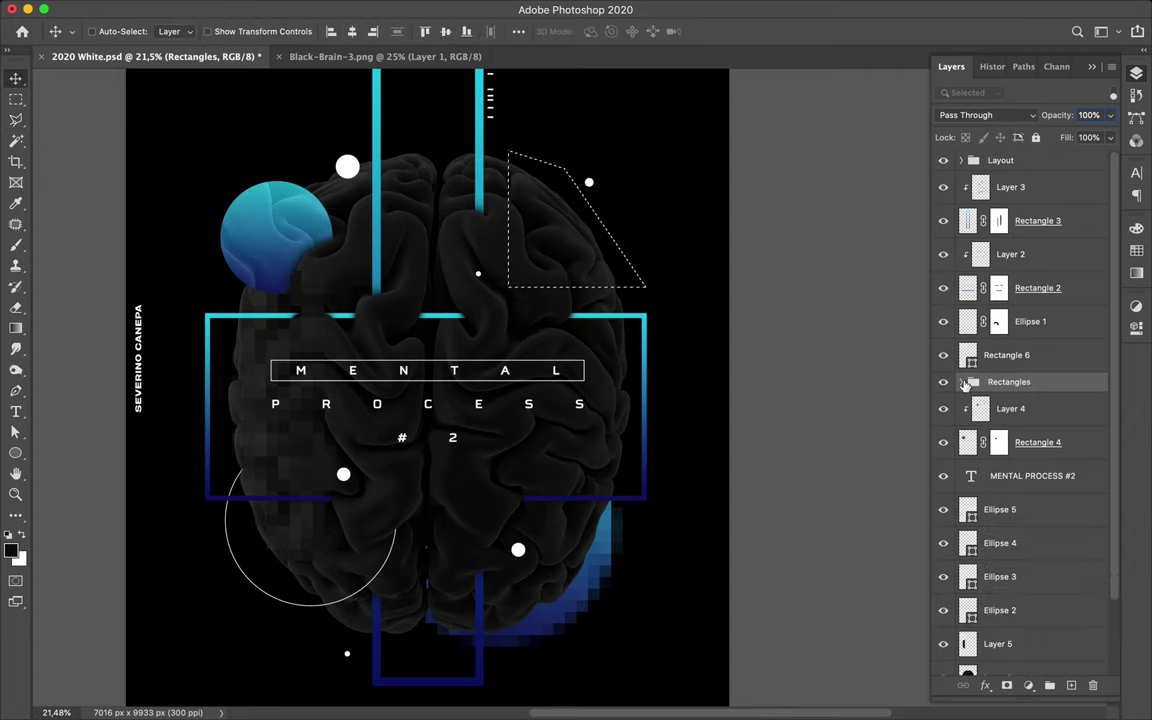
pyautogui.keyDown('super'); pyautogui.click(482, 249); pyautogui.keyUp('super')
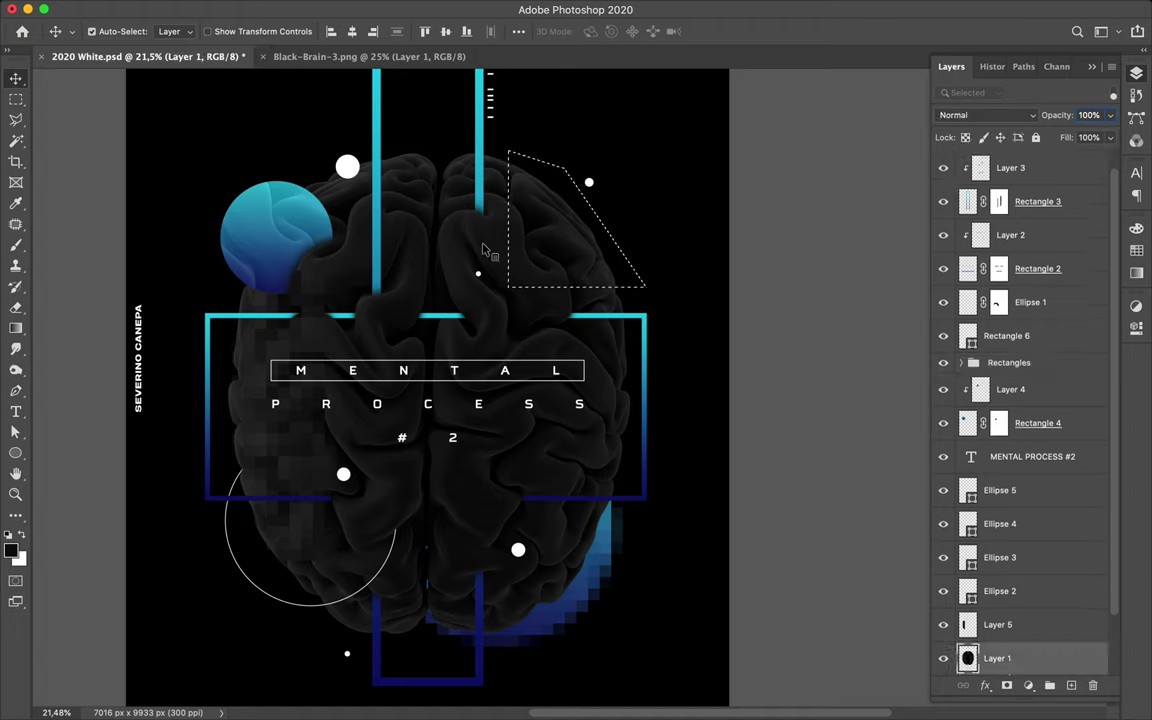
pyautogui.press('super+j')
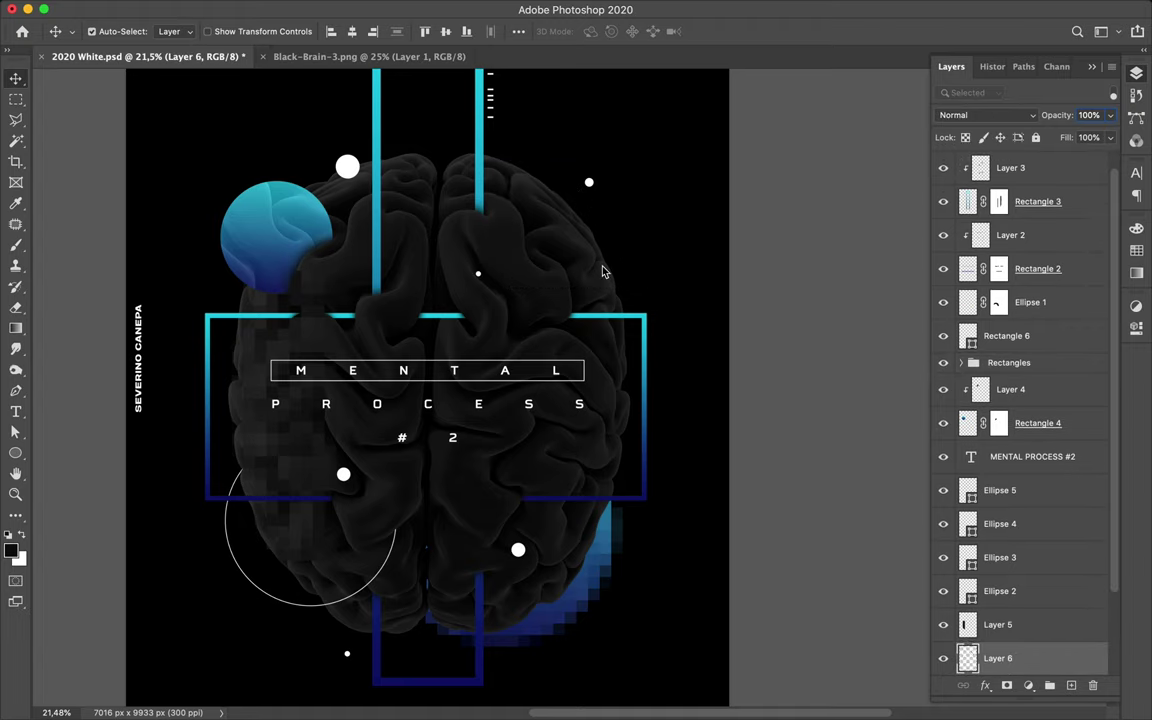
pyautogui.moveTo(582, 249)
pyautogui.mouseDown()
pyautogui.moveTo(586, 226)
pyautogui.moveTo(585, 246)
pyautogui.moveTo(576, 234)
pyautogui.mouseUp()
# Step: On a new Layer 7, paint Layer 6's shape black with a 2120 px Hard Round brush, then deselect
pyautogui.scroll(-3, 1021, 591)
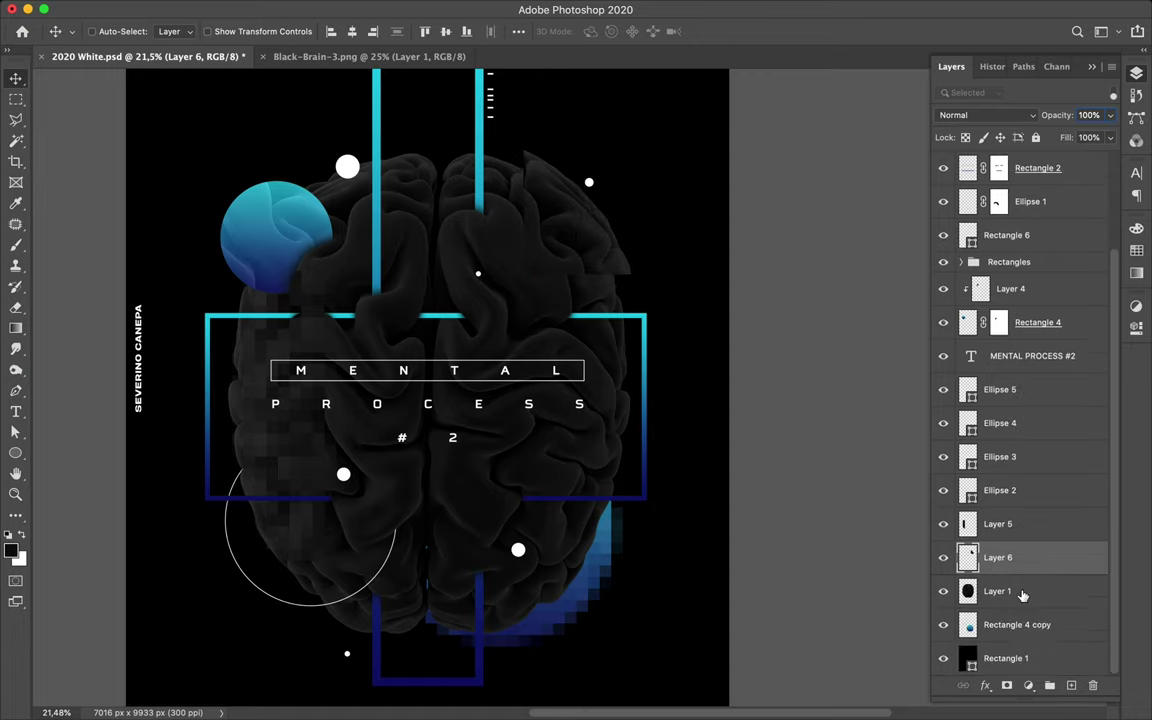
pyautogui.keyDown('super'); pyautogui.click(1071, 685); pyautogui.keyUp('super')
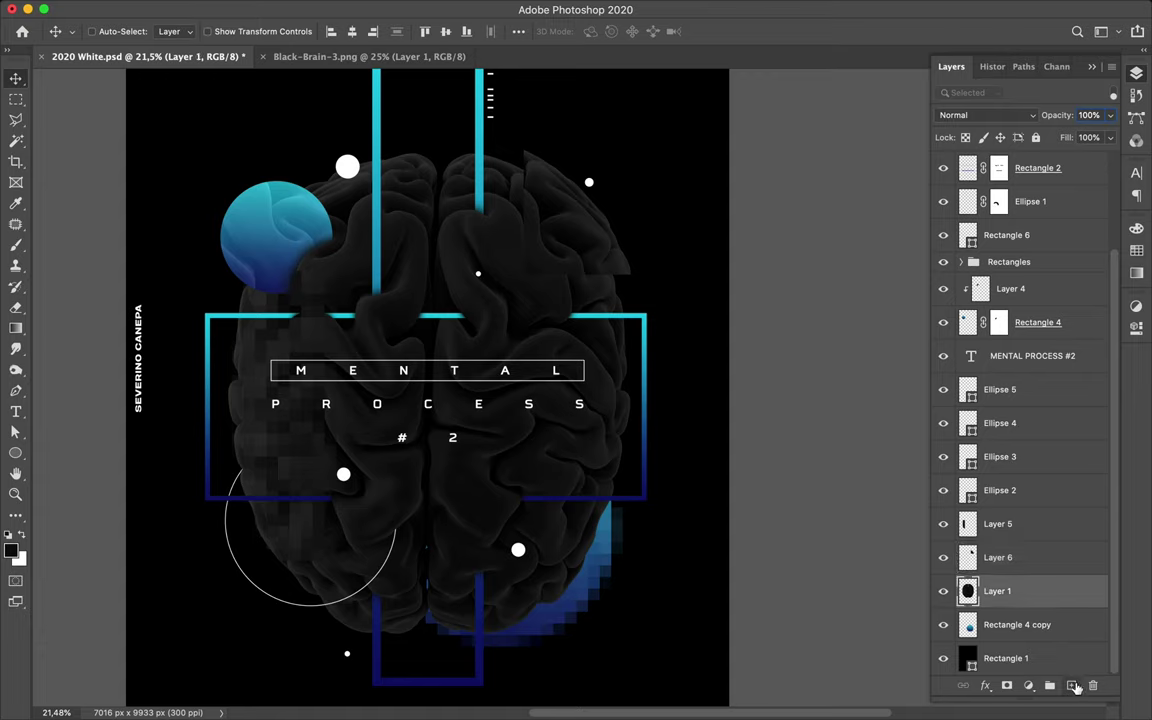
pyautogui.keyDown('super'); pyautogui.click(968, 557); pyautogui.keyUp('super')
pyautogui.press('b')
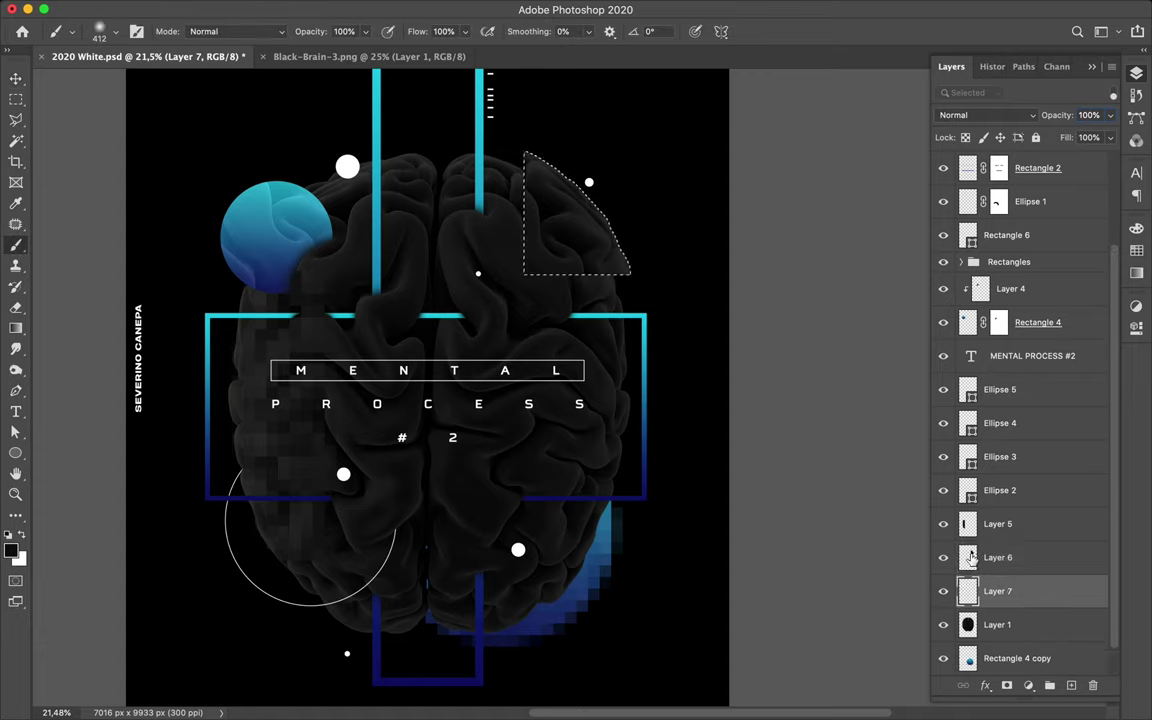
pyautogui.rightClick(530, 174)
pyautogui.moveTo(702, 205); pyautogui.dragTo(712, 210)
pyautogui.click(645, 376)
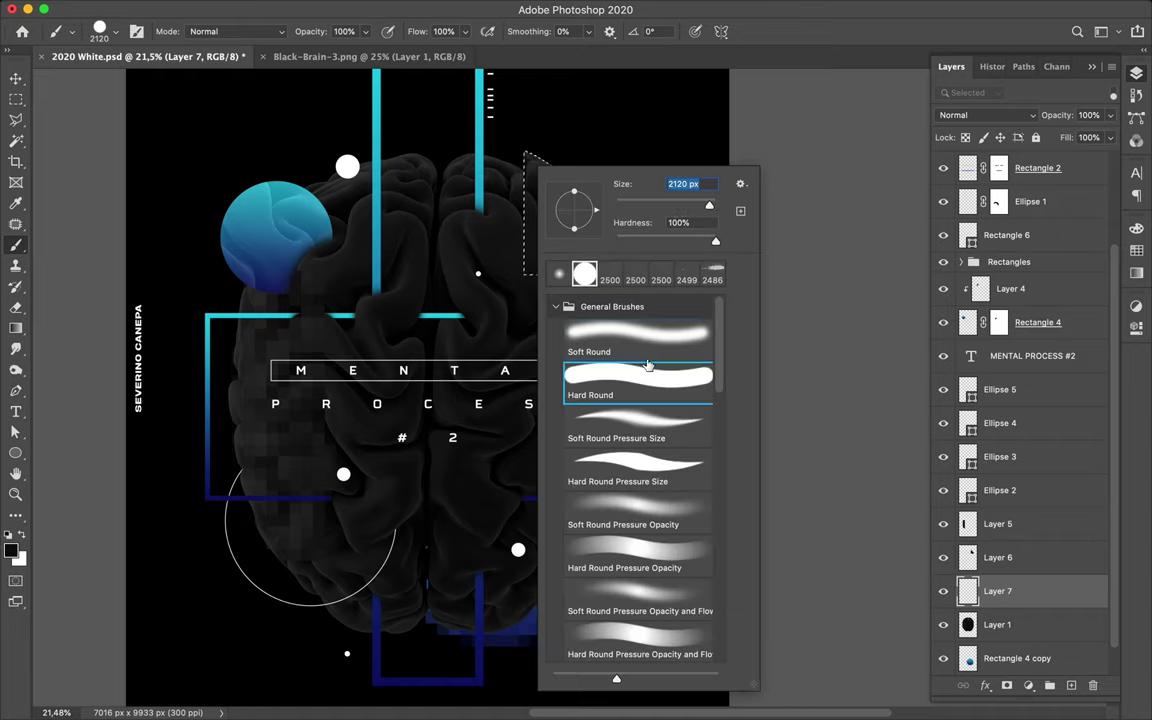
pyautogui.click(516, 160)
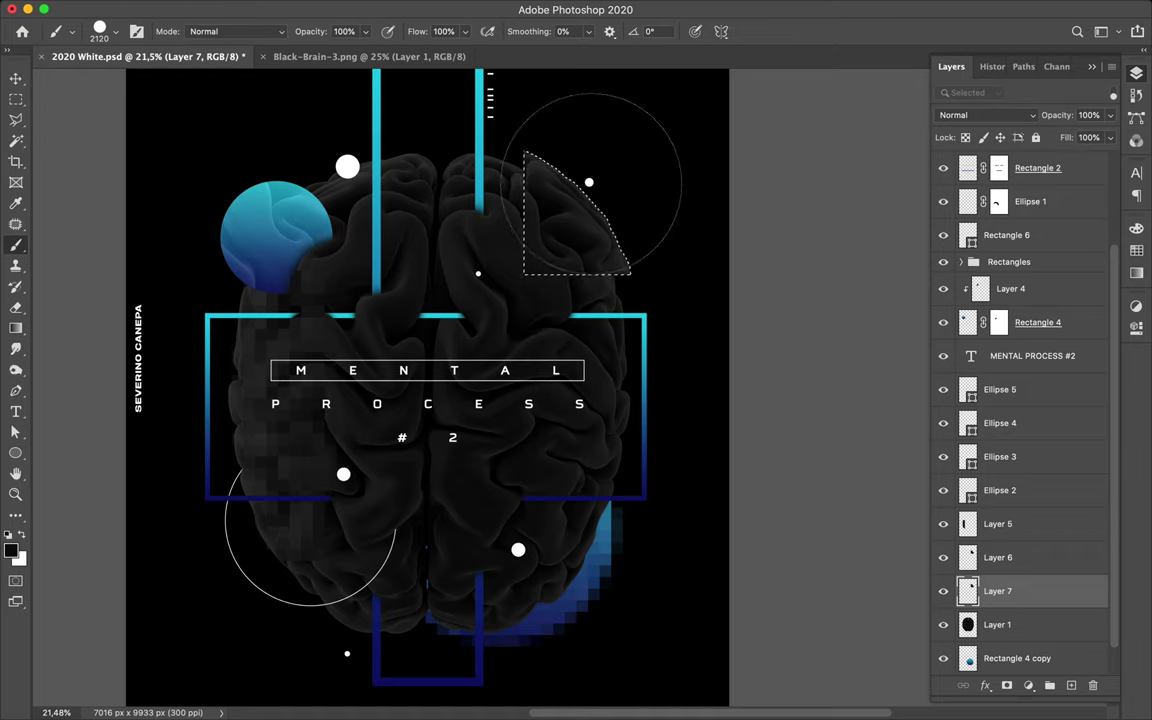
pyautogui.press('m')
pyautogui.hotkey('ctrl', 'd')
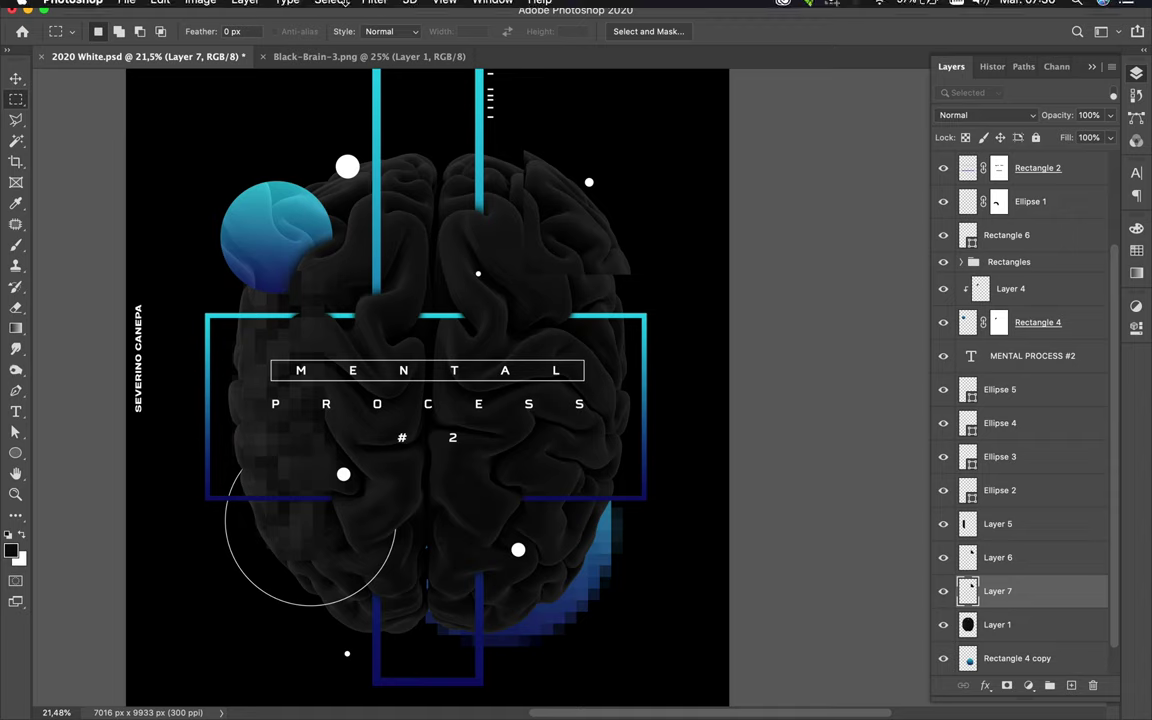
# Step: Blur Layer 7's brain wedge via Filter > Blur > Gaussian Blur at 191,2 px radius
pyautogui.click(376, 8)
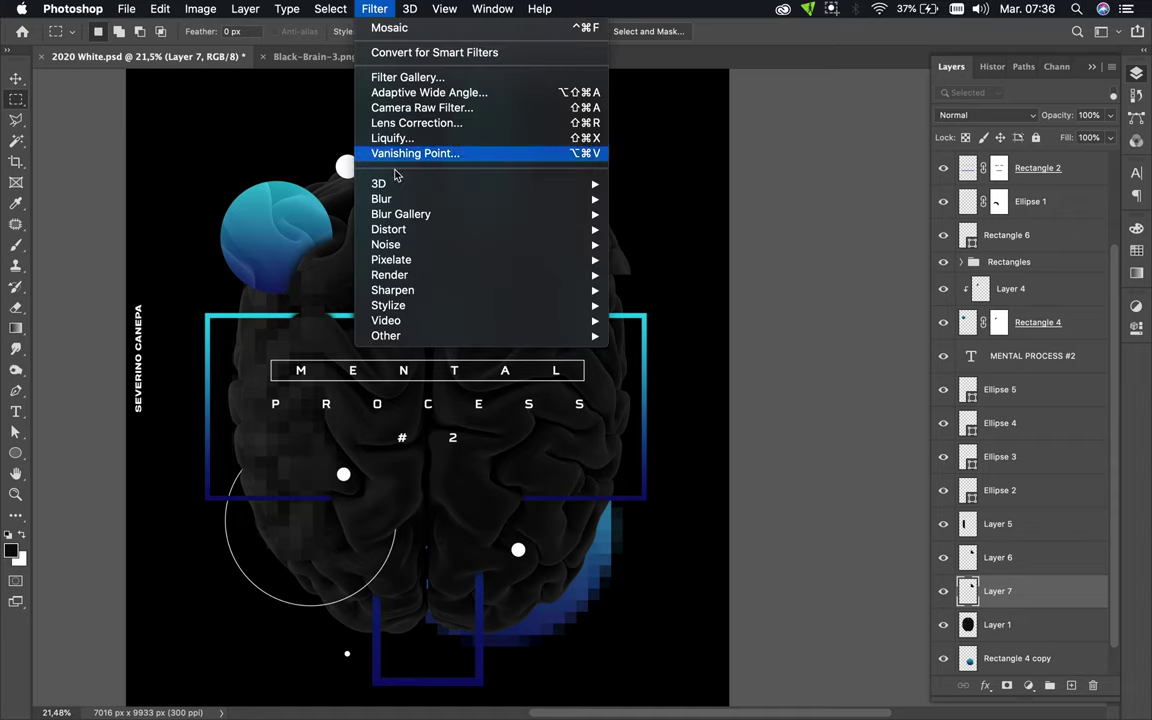
pyautogui.moveTo(544, 202)
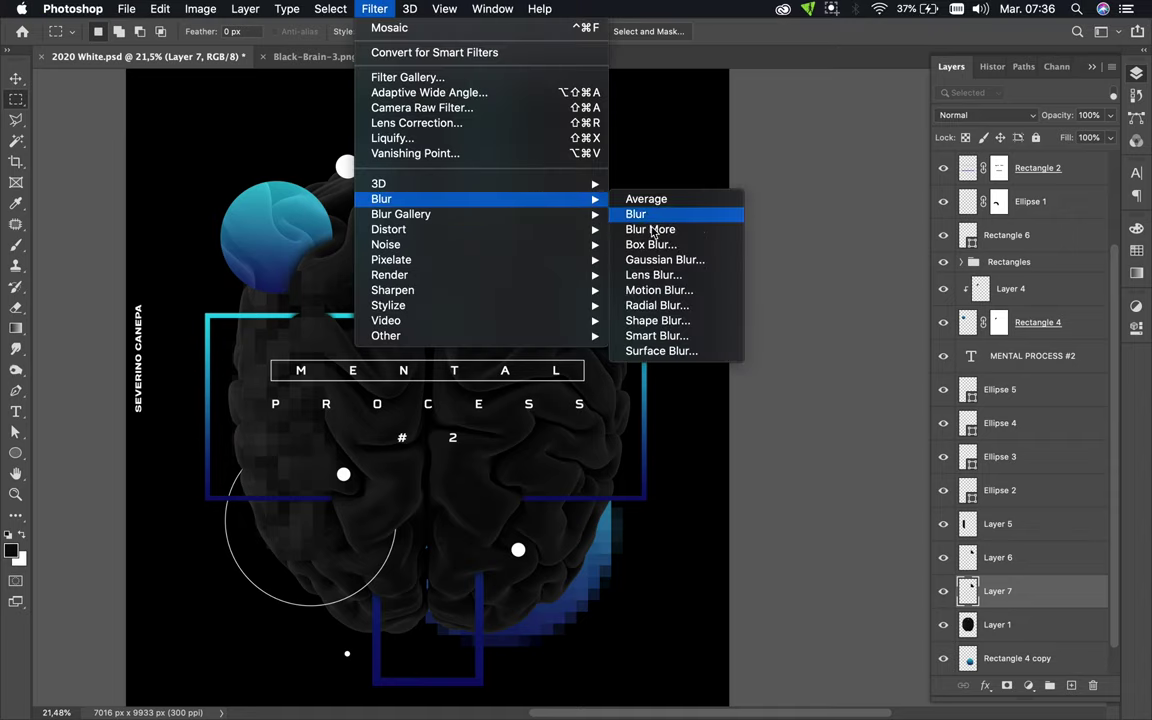
pyautogui.click(652, 261)
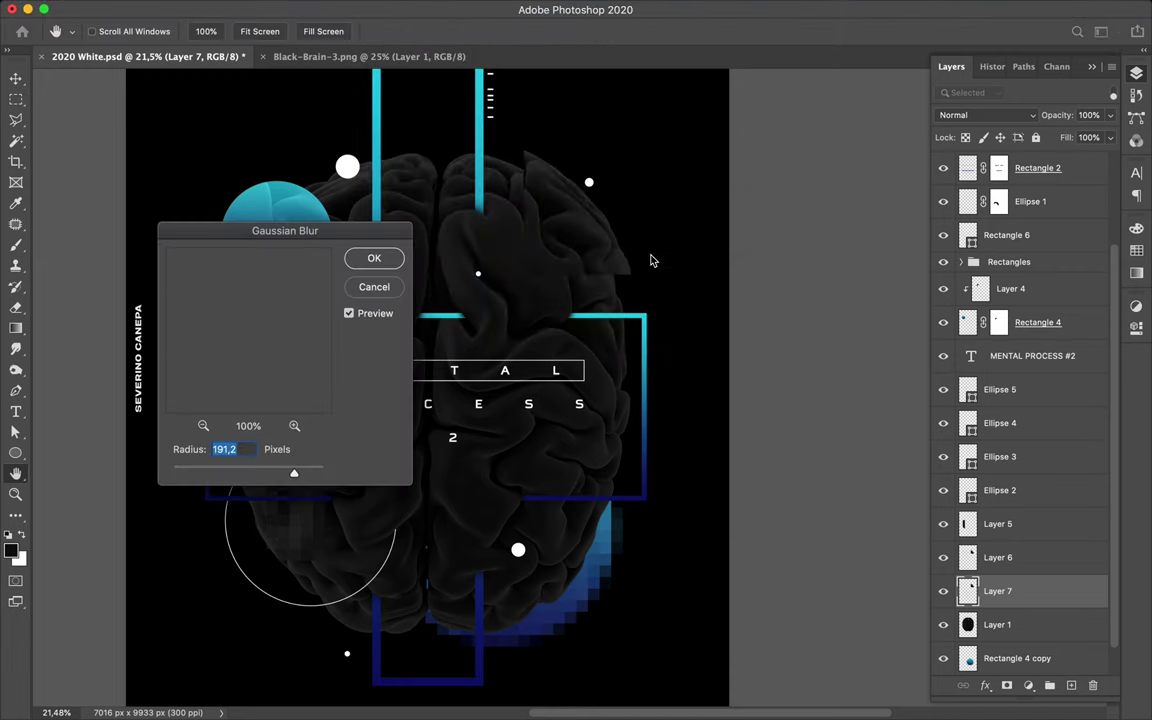
pyautogui.click(376, 259)
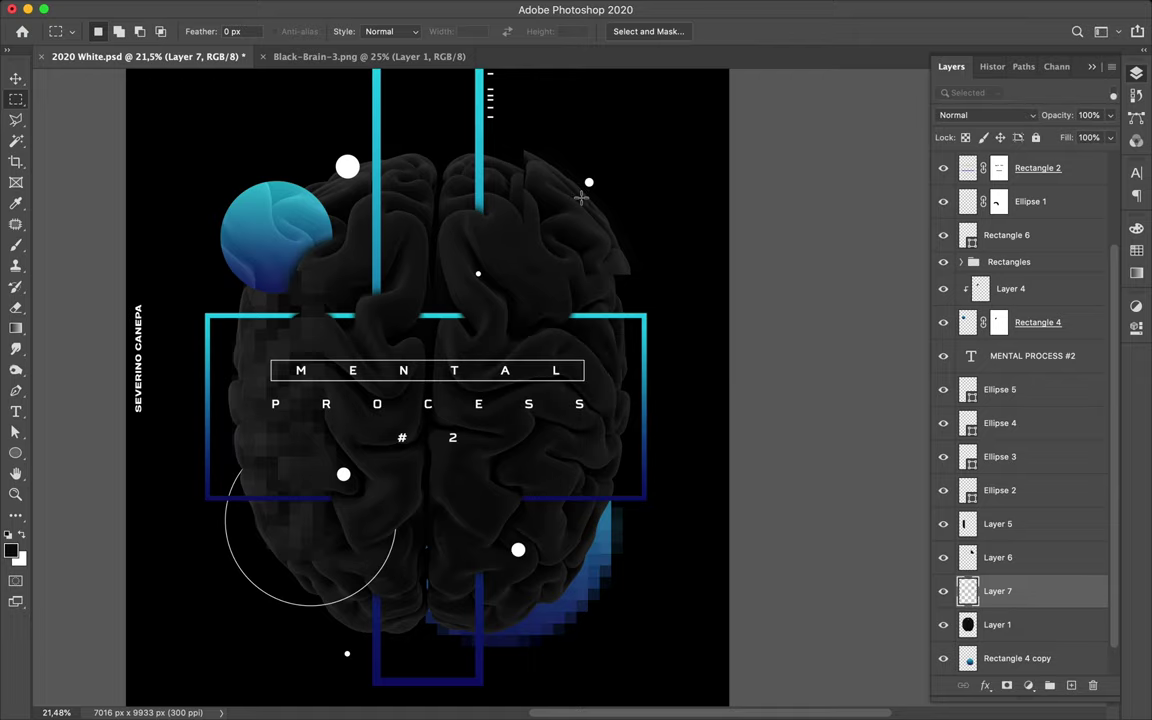
pyautogui.scroll(5, 539, 200)
pyautogui.press('v')
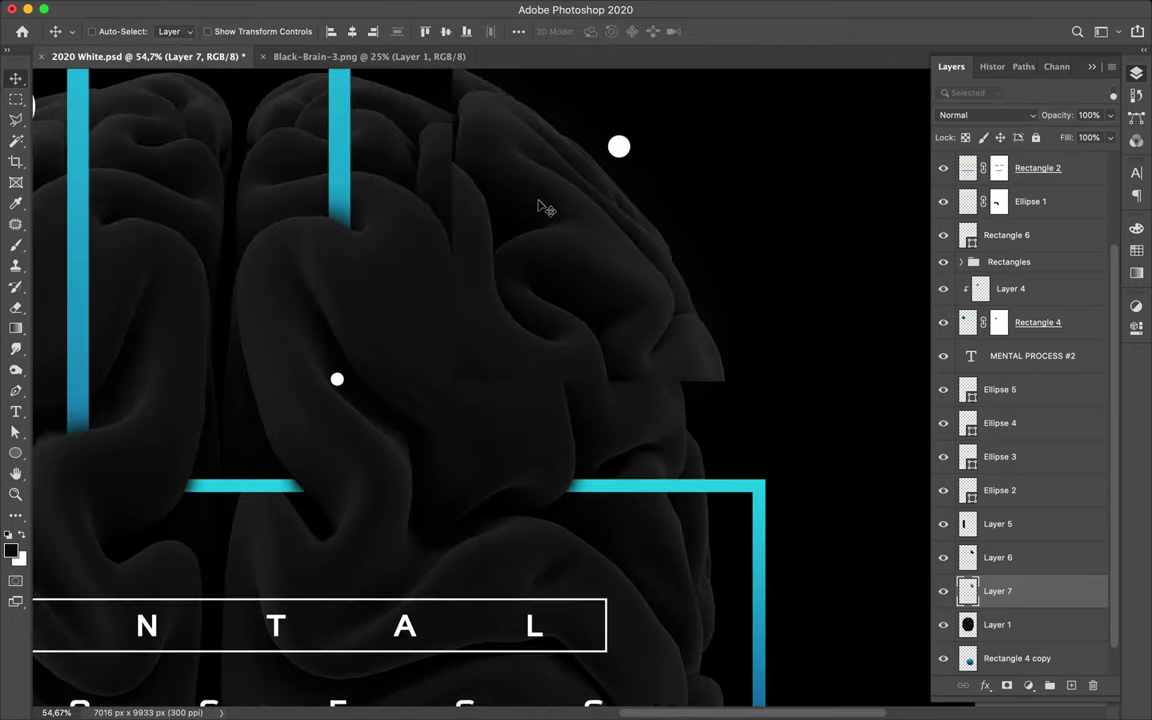
pyautogui.click(943, 594)
pyautogui.click(944, 594)
pyautogui.click(944, 594)
pyautogui.click(944, 594)
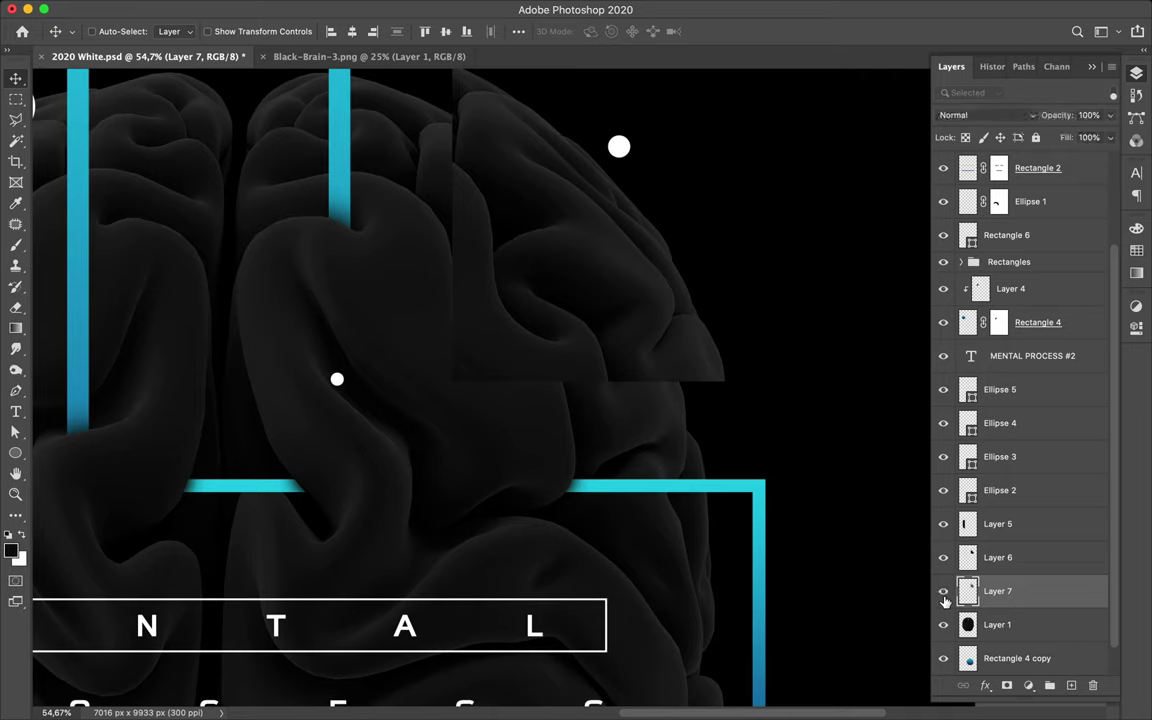
pyautogui.click(944, 596)
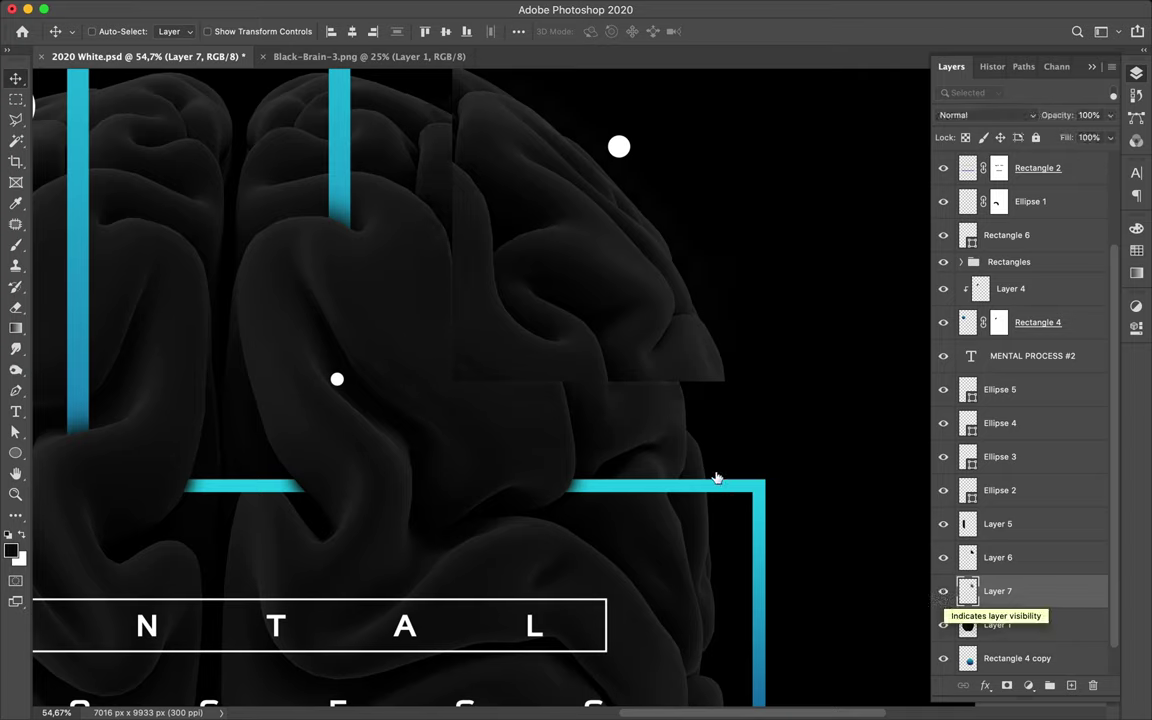
pyautogui.press('super')
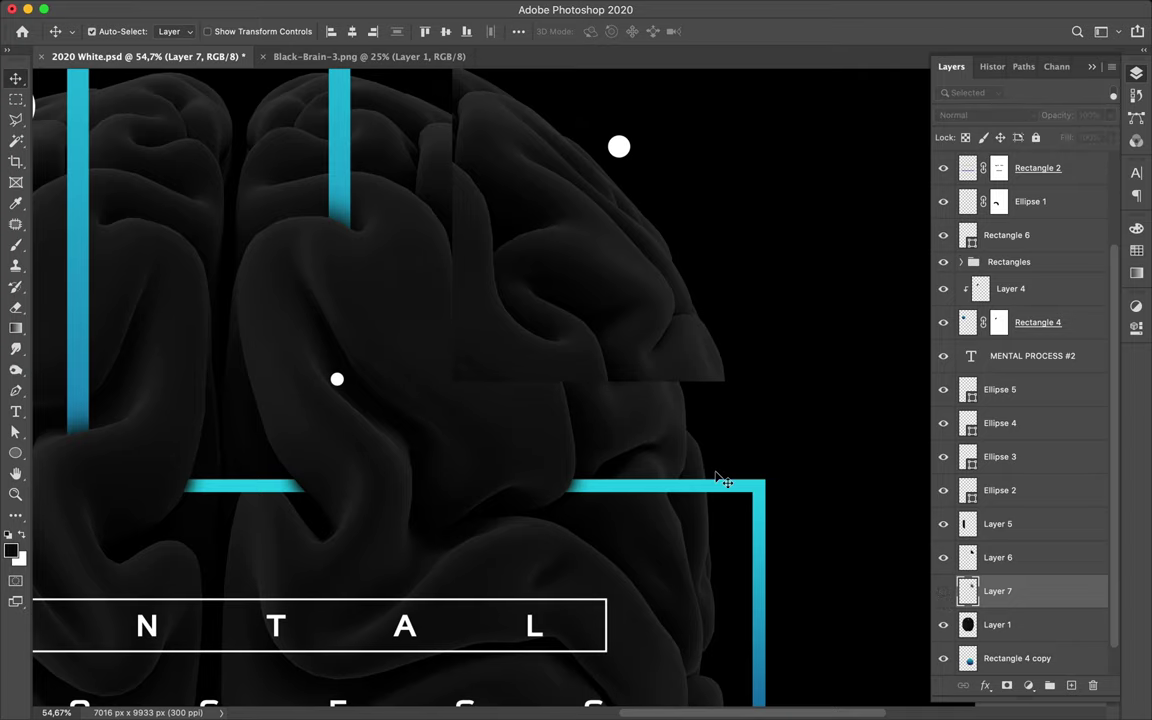
pyautogui.press('super+z')
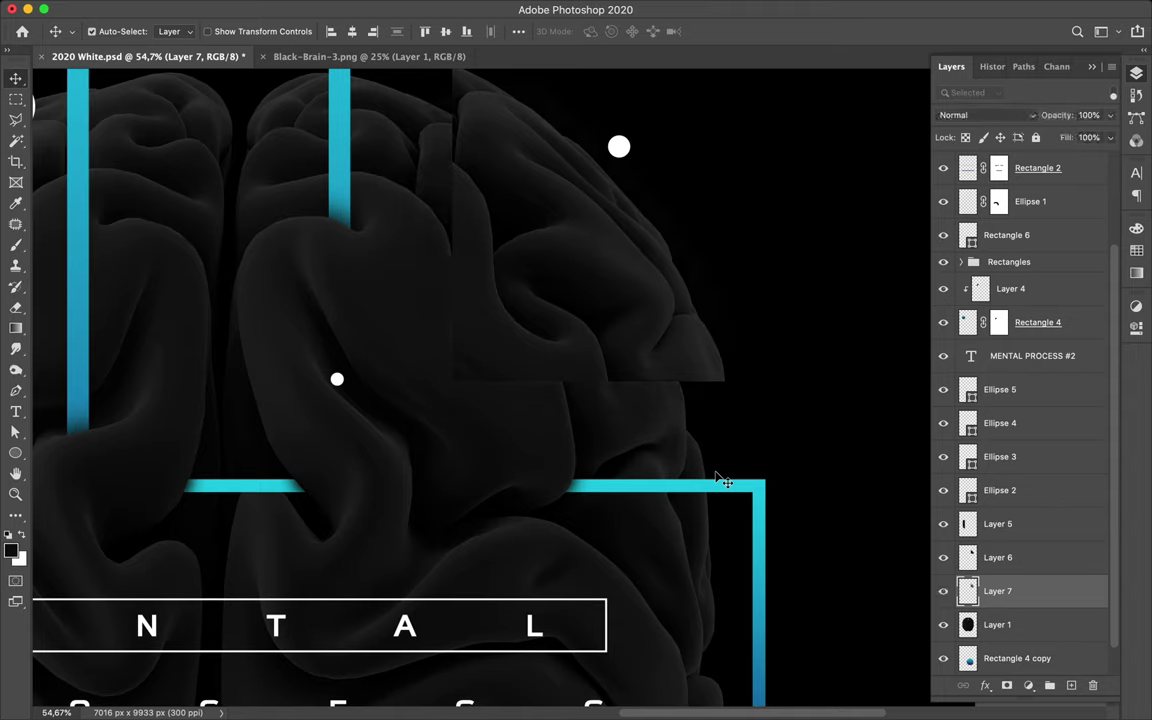
pyautogui.press('super+shift+z')
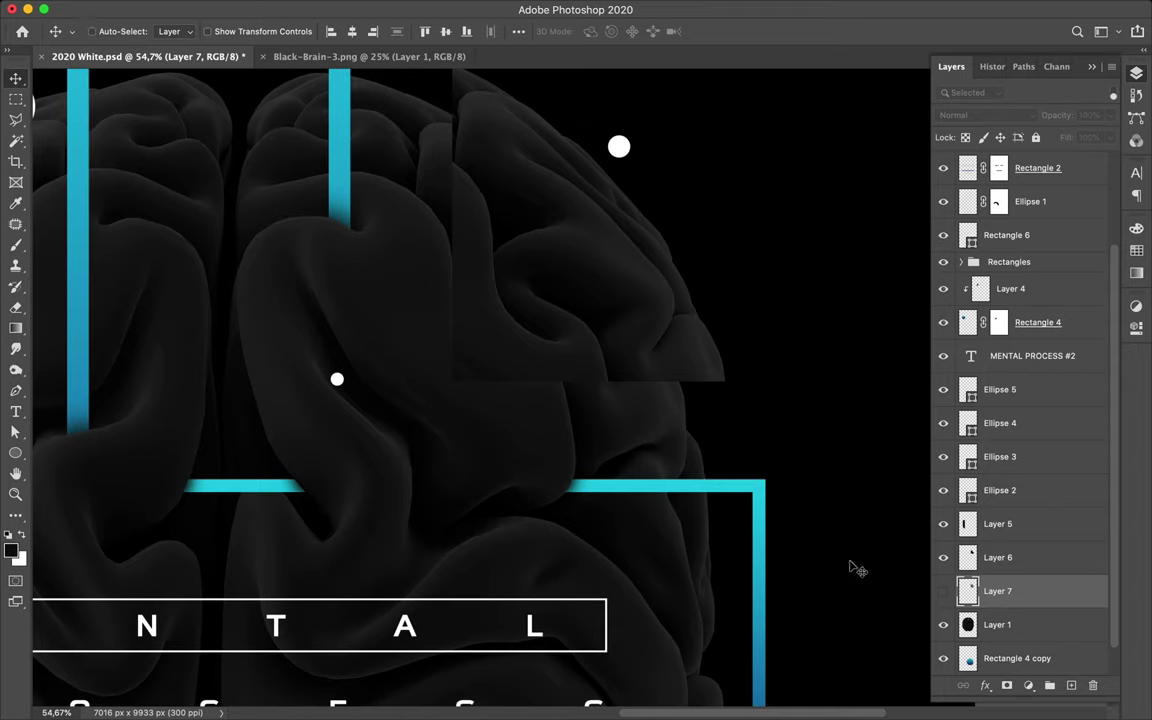
pyautogui.press('super+z')
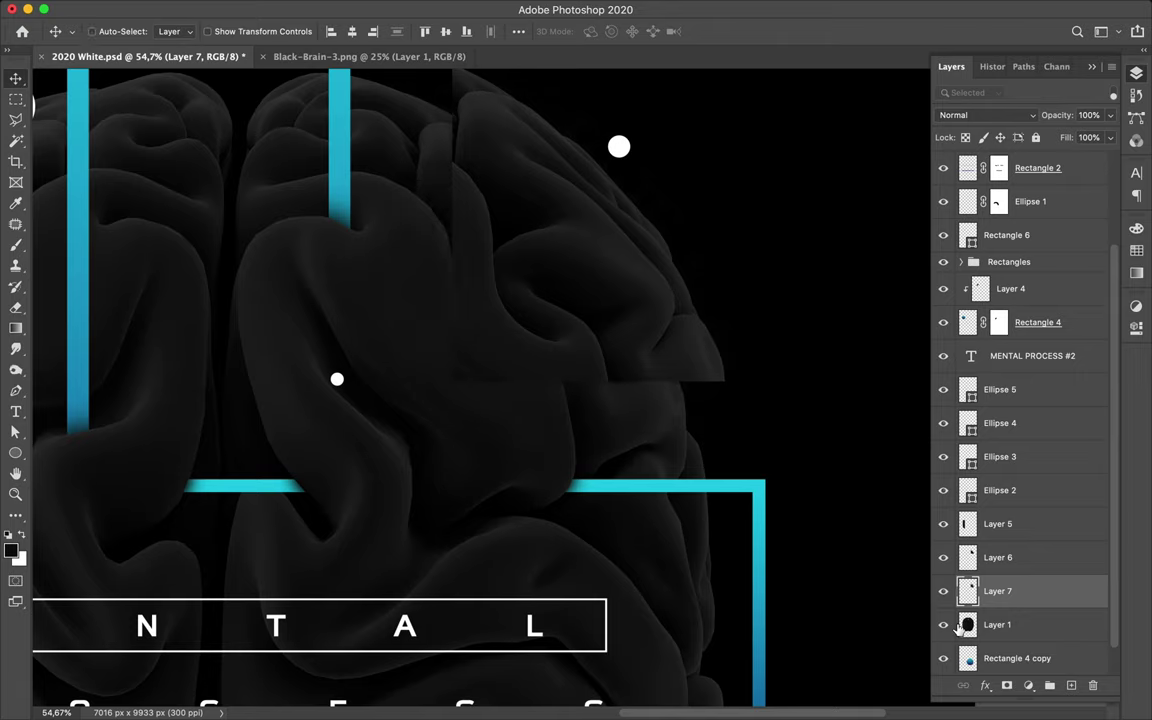
pyautogui.moveTo(337, 4)
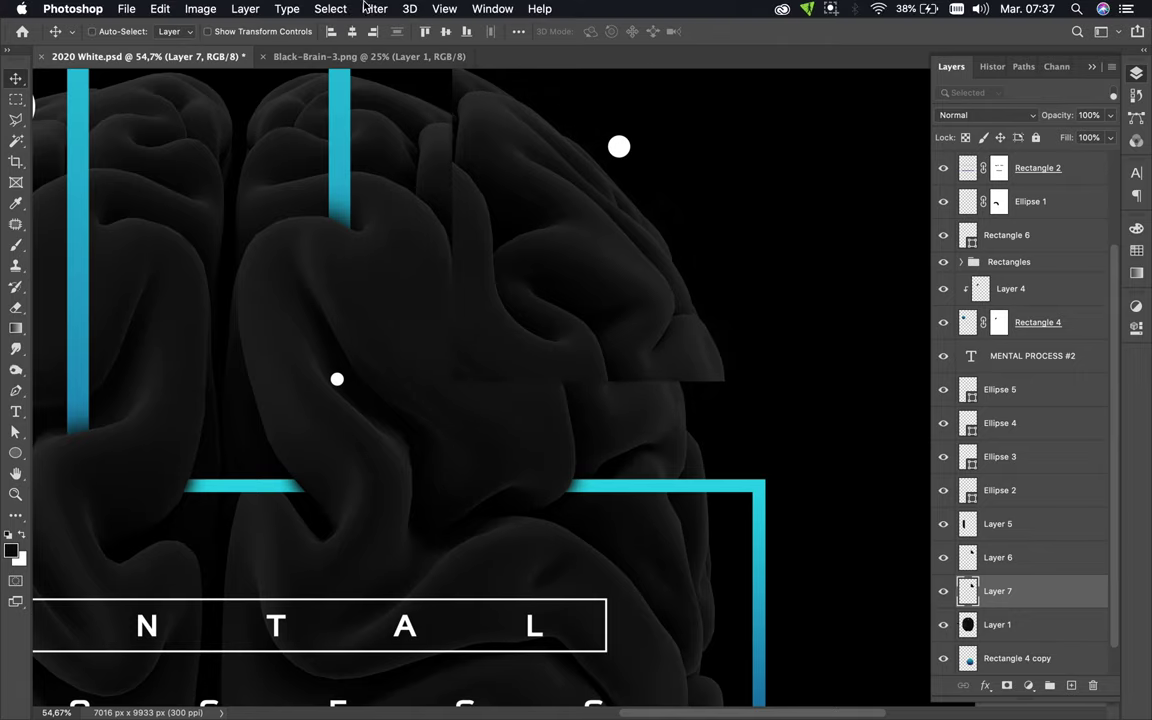
# Step: Apply another Gaussian Blur of radius 97,2 px to Layer 7 to soften the upper-right brain shading
pyautogui.click(374, 8)
pyautogui.moveTo(424, 199)
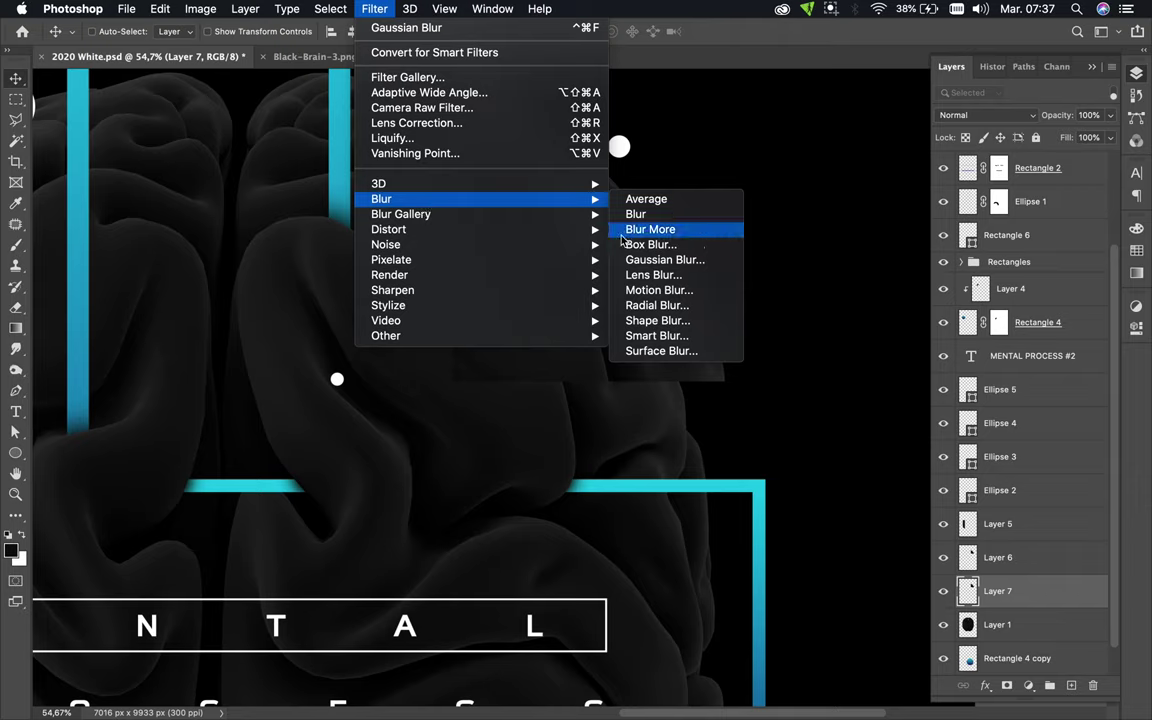
pyautogui.click(643, 258)
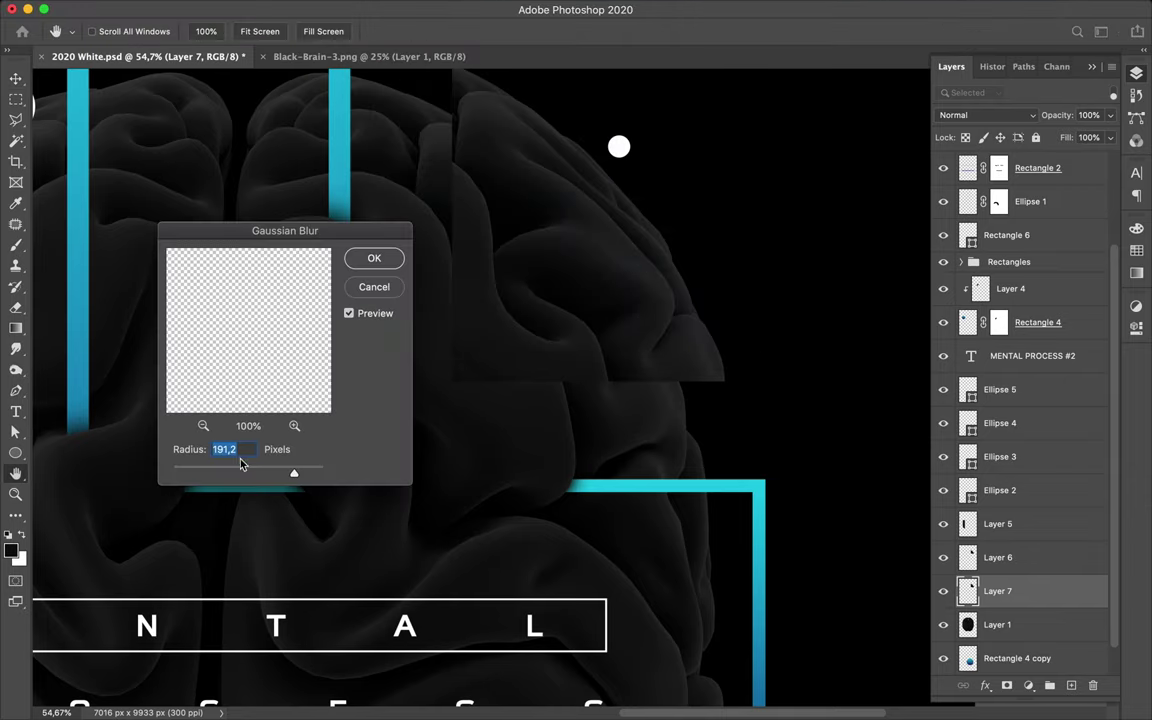
pyautogui.moveTo(294, 478); pyautogui.dragTo(262, 476)
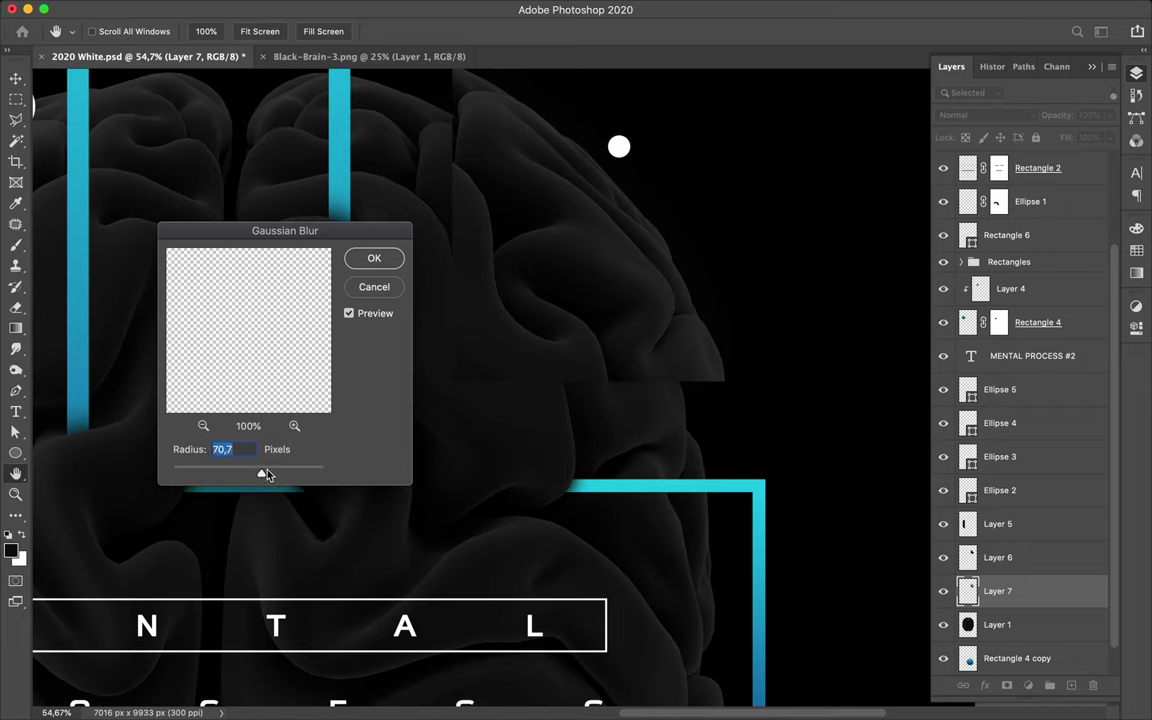
pyautogui.moveTo(268, 475); pyautogui.dragTo(278, 476)
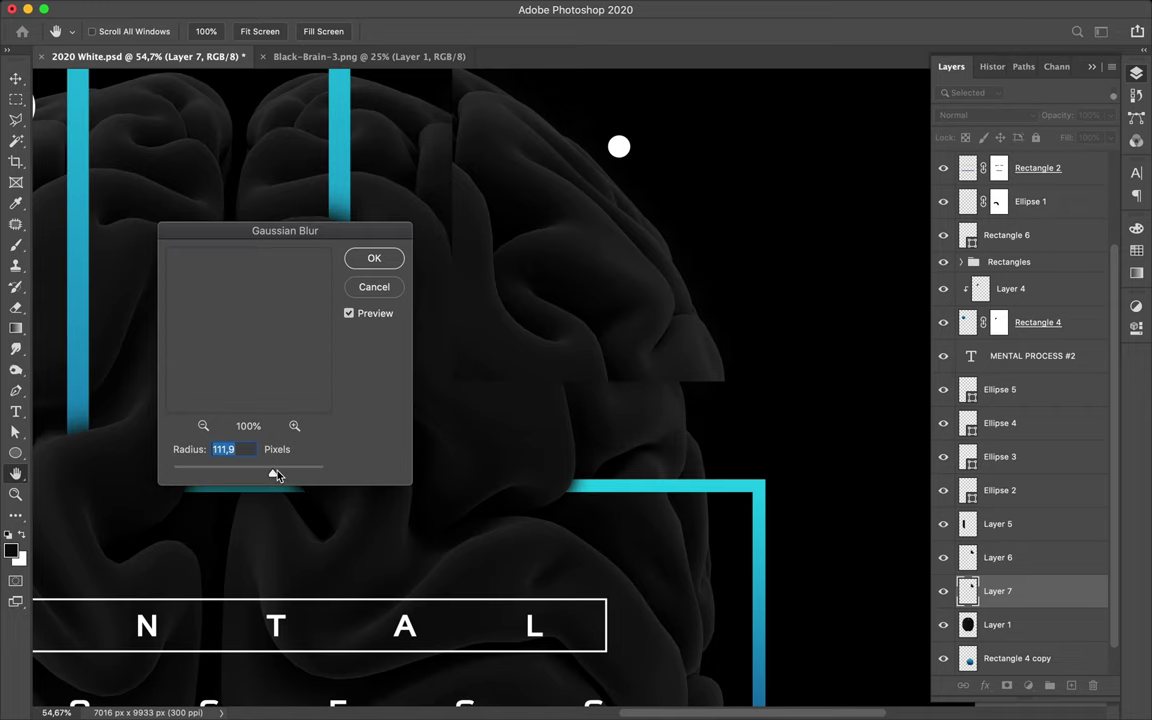
pyautogui.moveTo(277, 475); pyautogui.dragTo(269, 476)
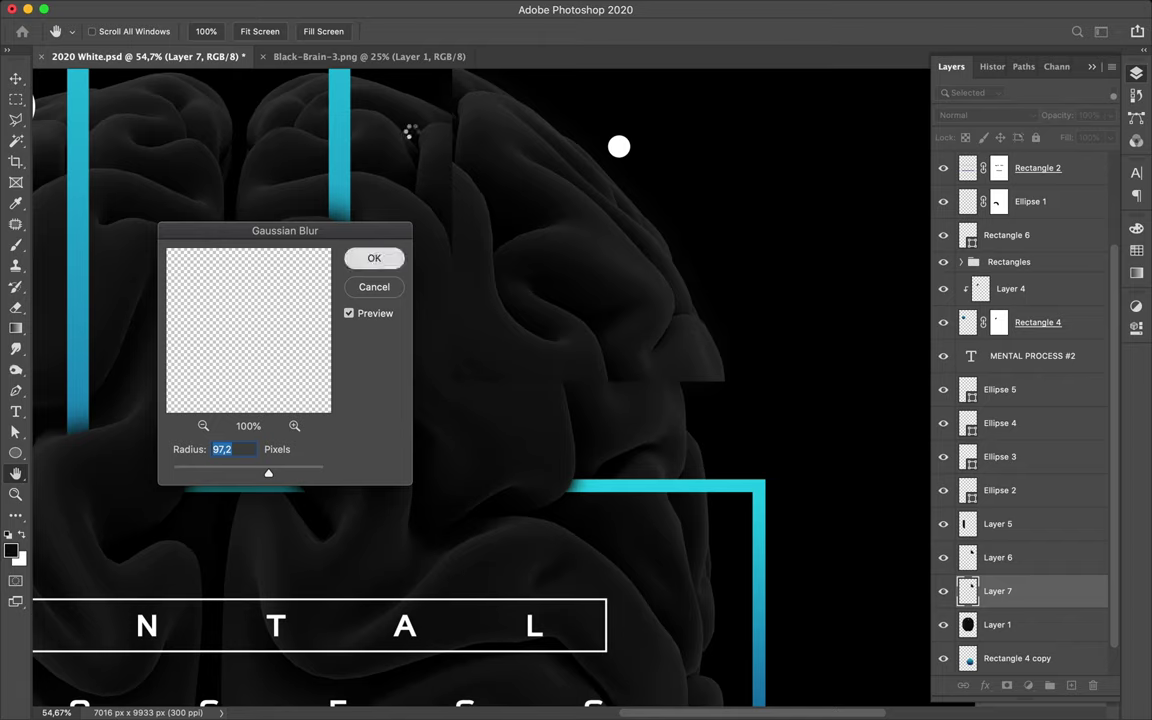
pyautogui.press('Return')
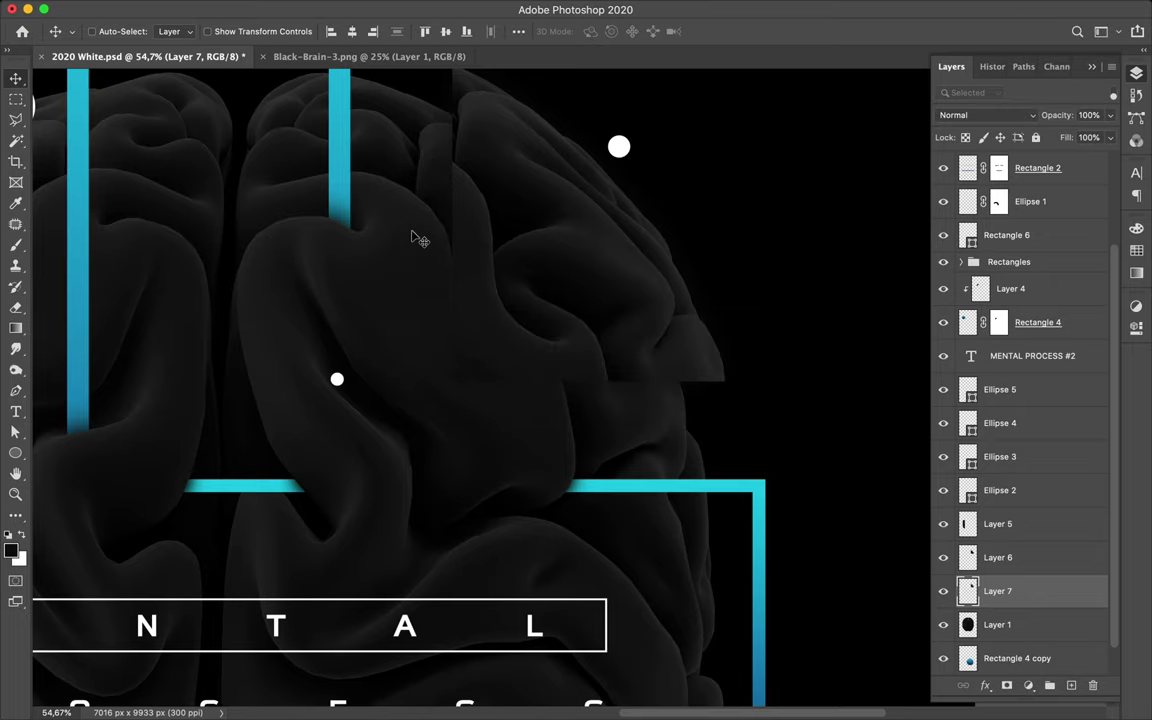
pyautogui.scroll(-1, 260, 406)
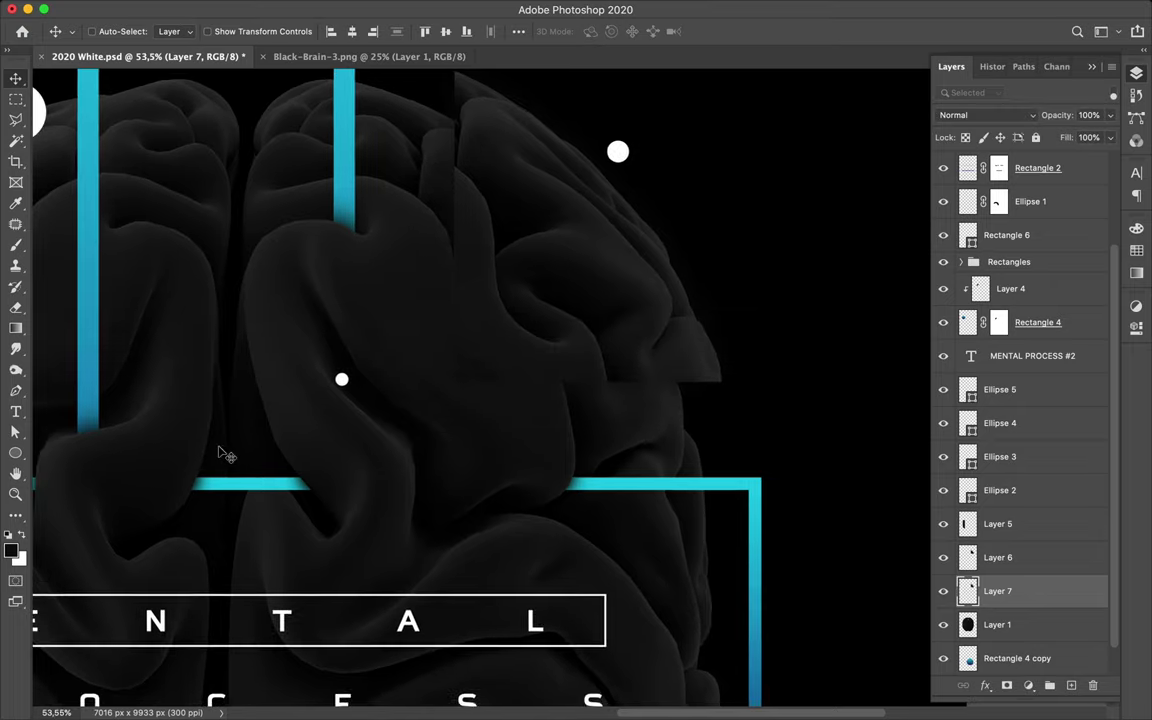
pyautogui.scroll(-4, 222, 453)
pyautogui.scroll(2, 222, 453)
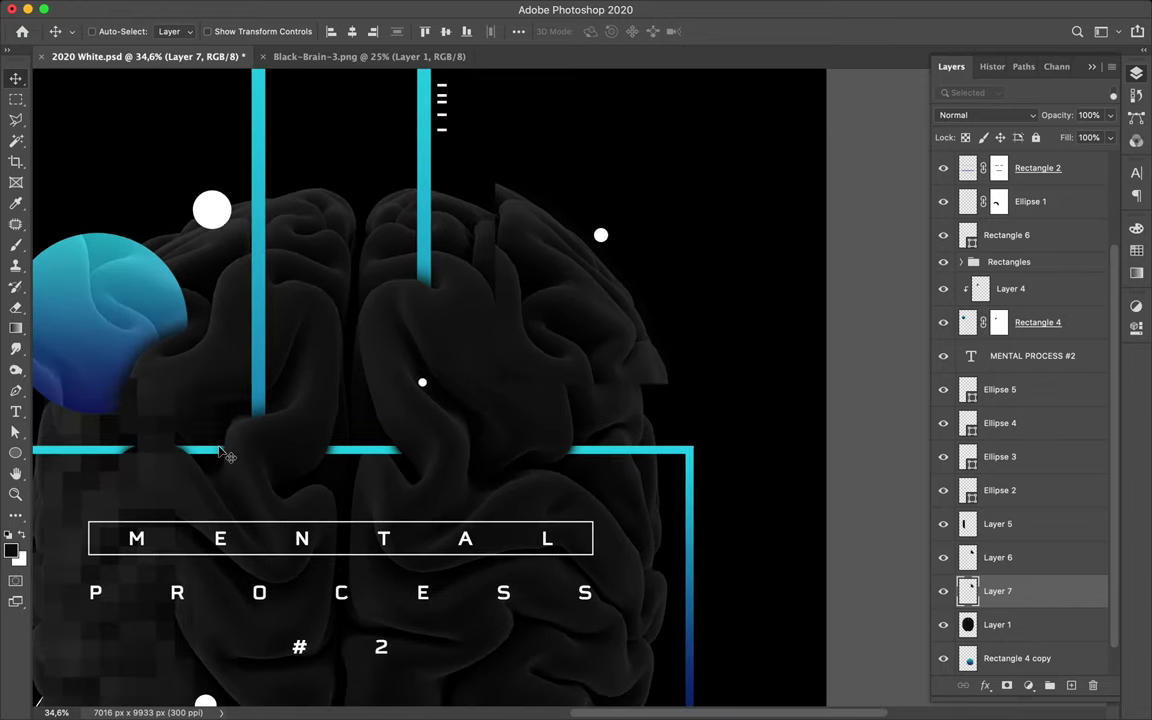
pyautogui.scroll(-3, 222, 453)
pyautogui.scroll(-5, 222, 453)
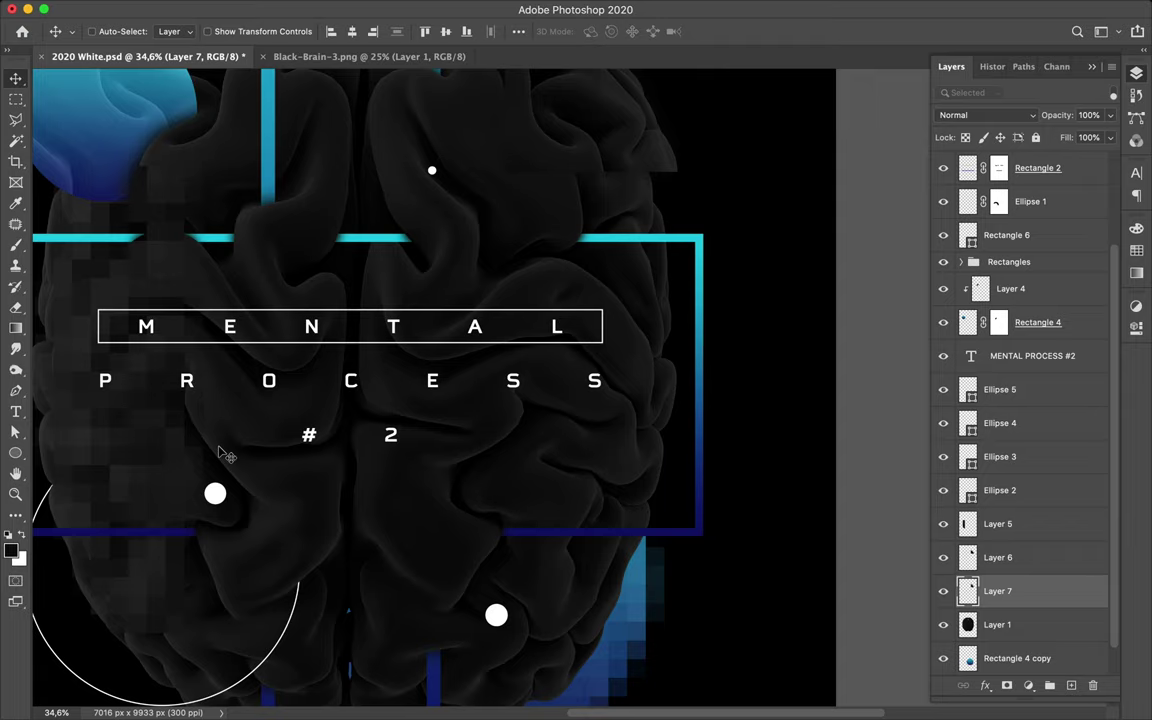
pyautogui.scroll(-3, 222, 453)
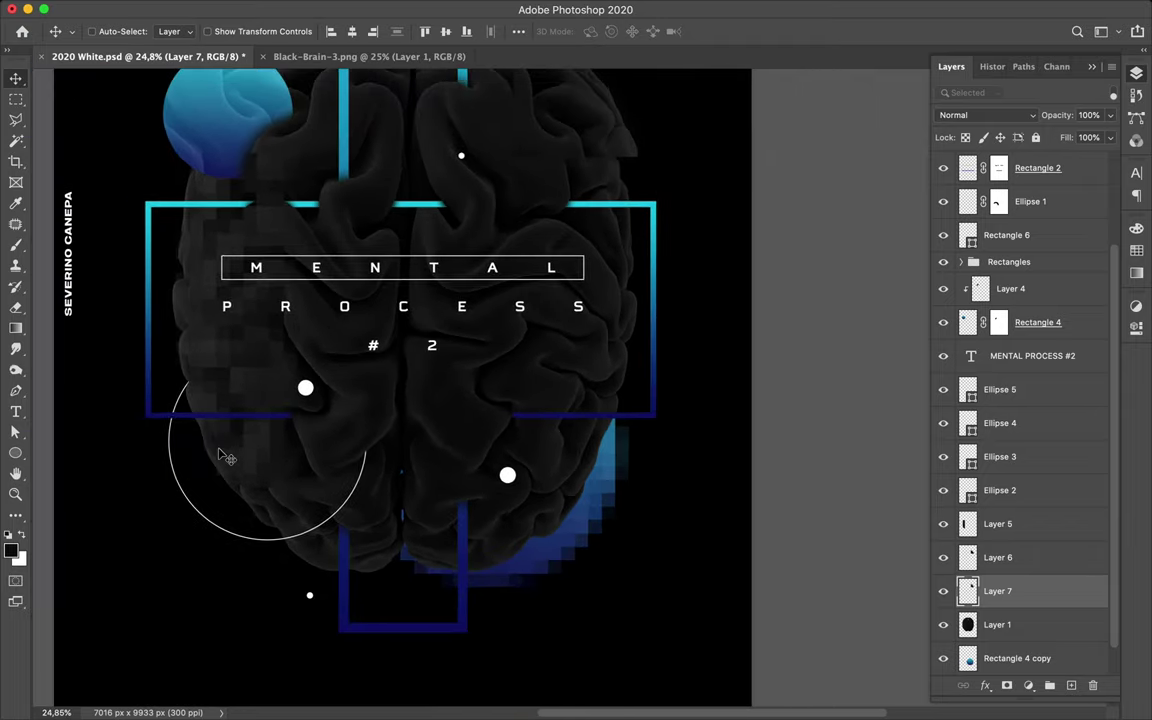
pyautogui.scroll(4, 226, 457)
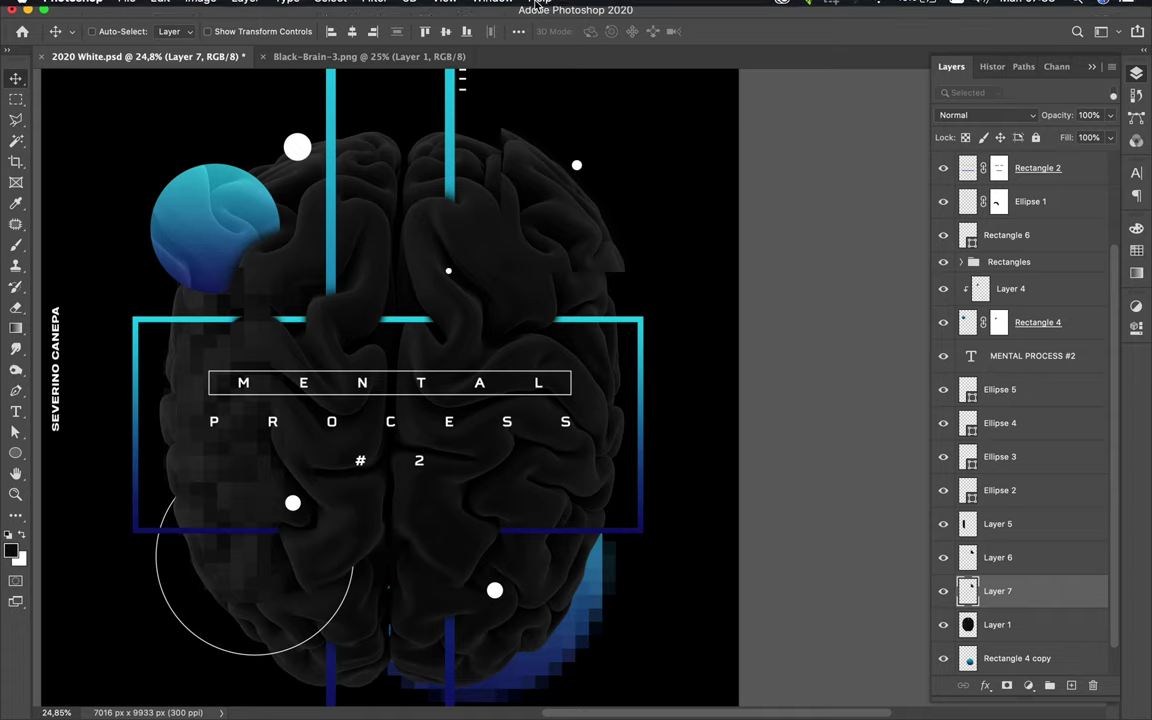
pyautogui.click(834, 8)
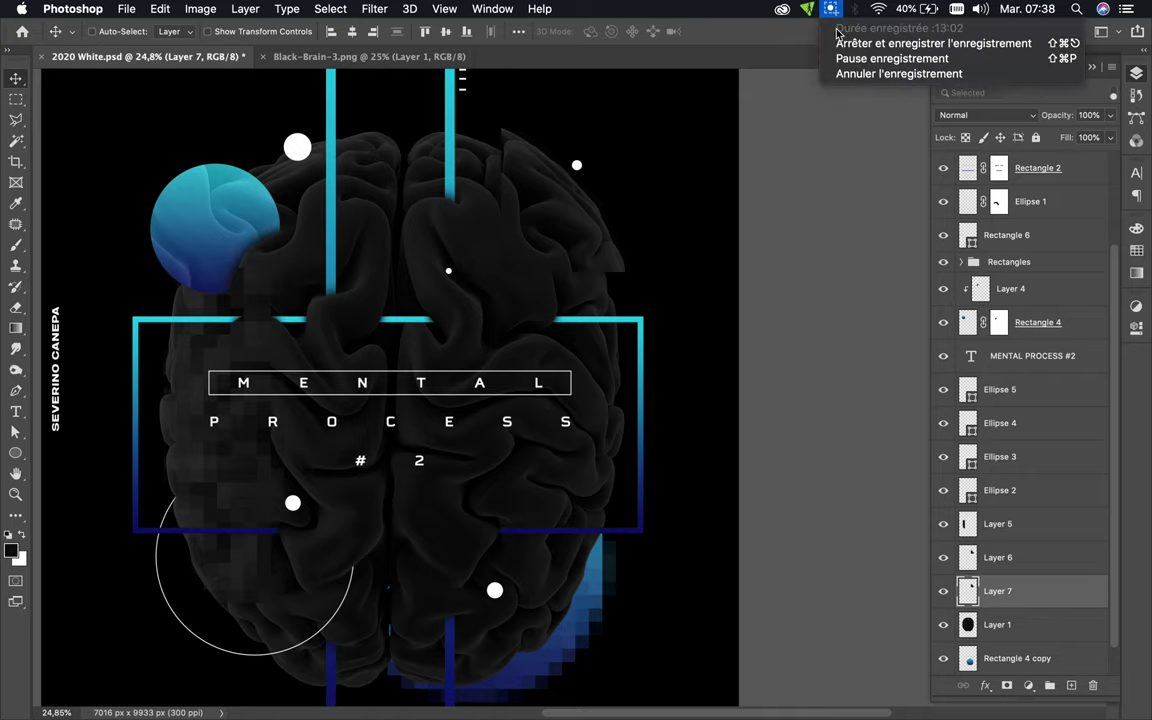
# Step: Turn the outlined brain-fold path into a selection with 0,5 px feather
pyautogui.click(840, 44)
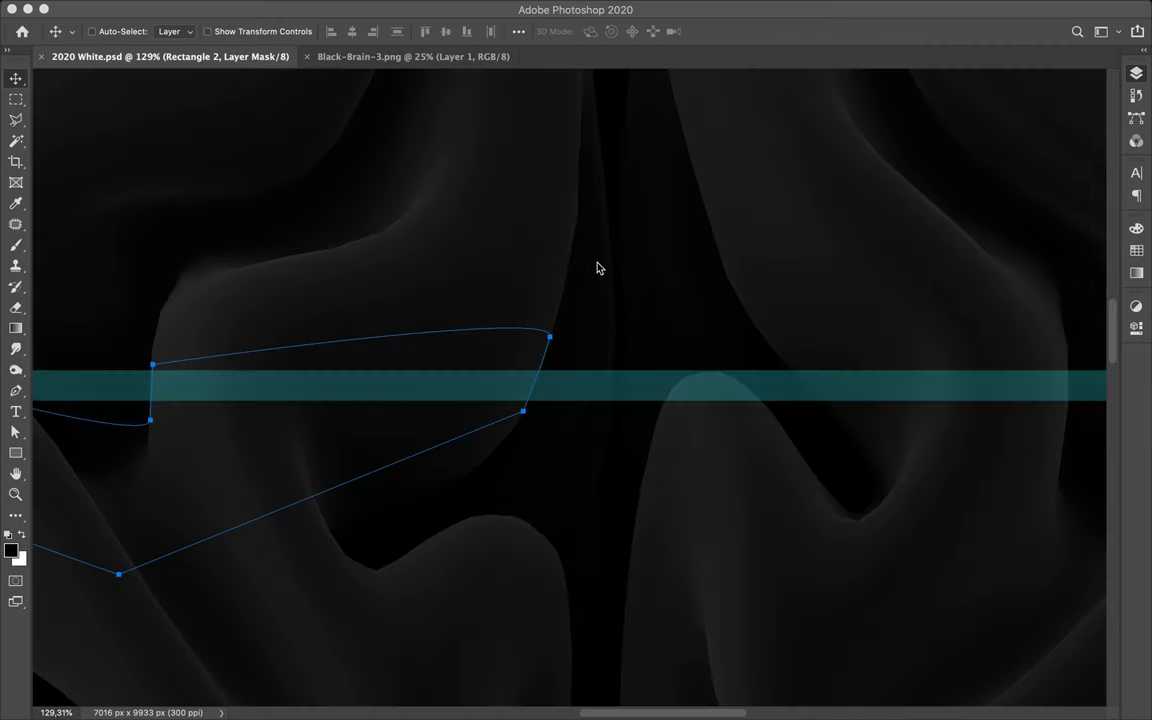
pyautogui.press('F7')
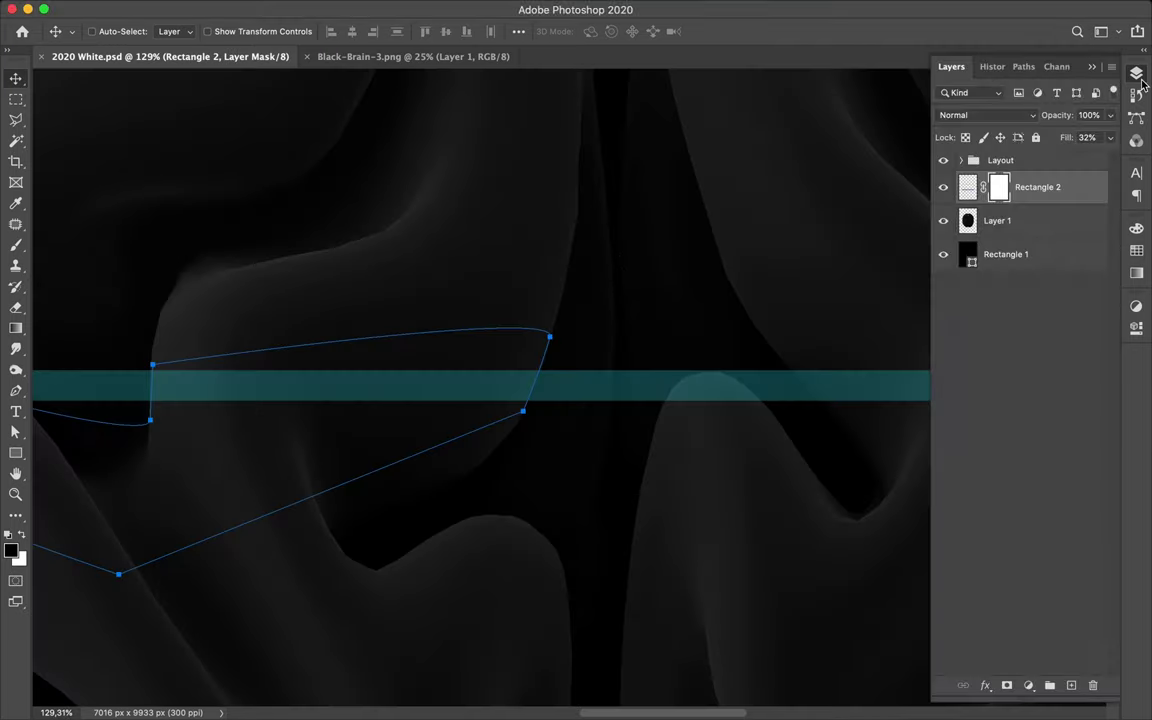
pyautogui.scroll(-5, 420, 250)
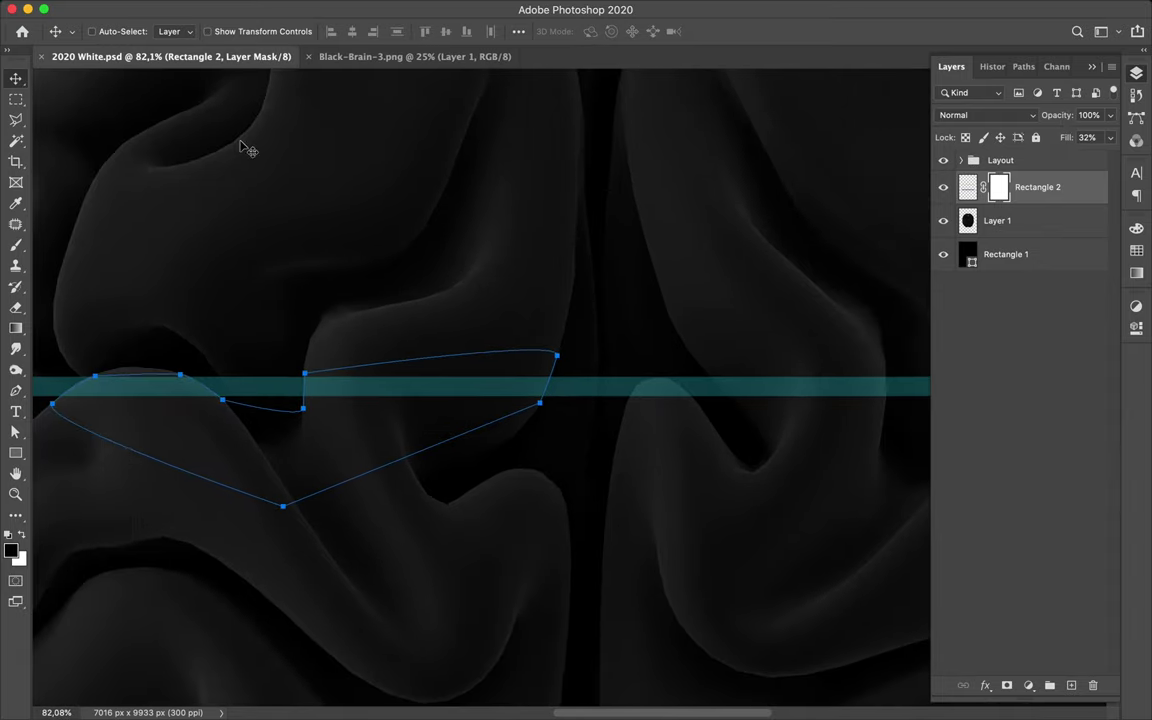
pyautogui.press('p')
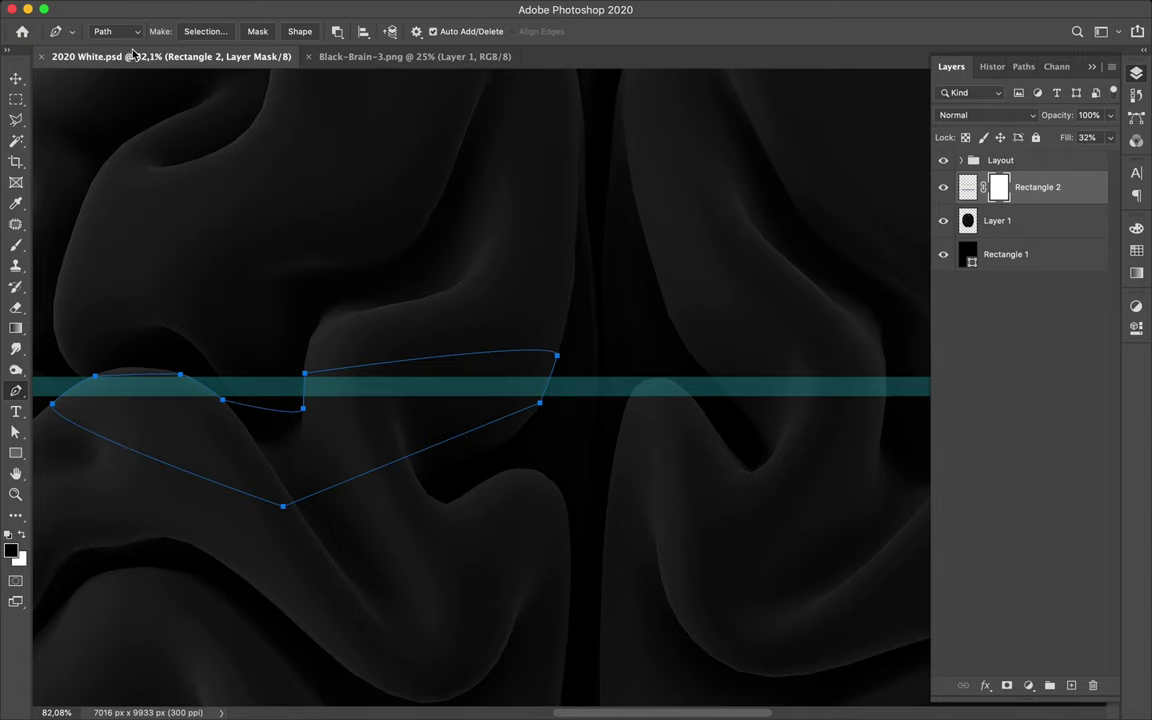
pyautogui.click(195, 33)
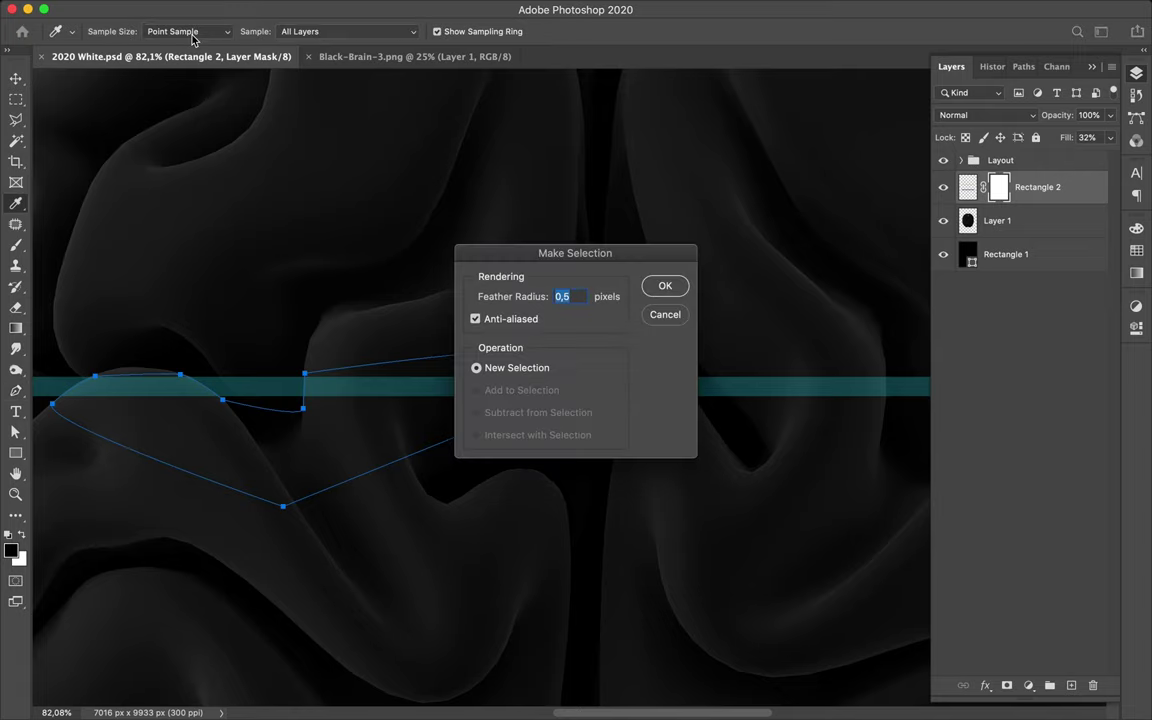
pyautogui.click(672, 287)
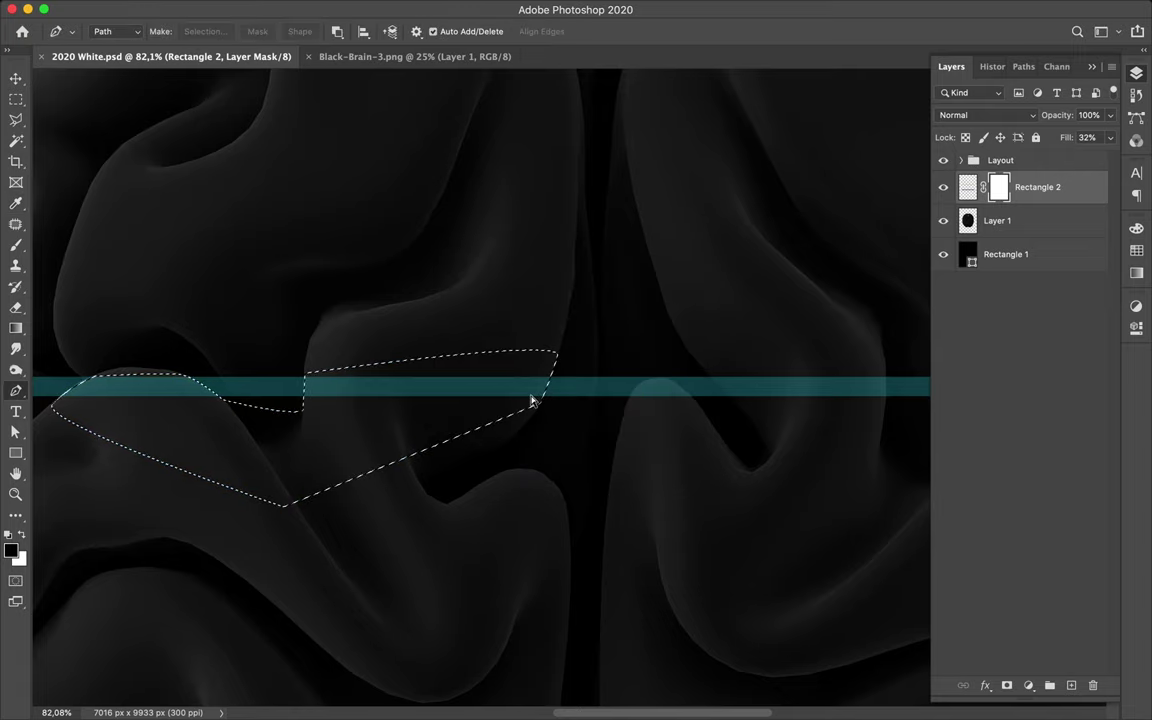
# Step: Paint black on Rectangle 2's mask to hide the teal band inside the selection
pyautogui.press('b')
pyautogui.moveTo(532, 396)
pyautogui.mouseDown()
pyautogui.moveTo(305, 387)
pyautogui.moveTo(571, 378)
pyautogui.moveTo(319, 381)
pyautogui.mouseUp()
pyautogui.moveTo(145, 382)
pyautogui.mouseDown()
pyautogui.moveTo(78, 393)
pyautogui.moveTo(187, 361)
pyautogui.moveTo(237, 413)
pyautogui.moveTo(146, 361)
pyautogui.moveTo(66, 420)
pyautogui.moveTo(87, 384)
pyautogui.moveTo(214, 408)
pyautogui.moveTo(189, 390)
pyautogui.moveTo(87, 398)
pyautogui.mouseUp()
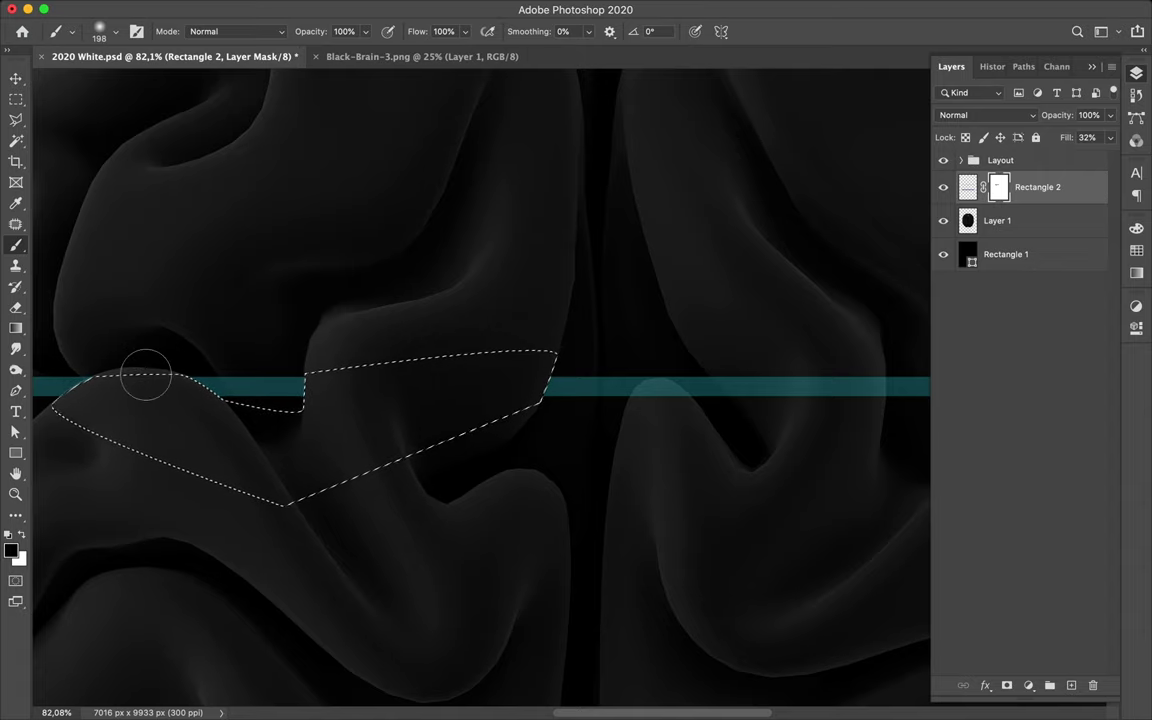
pyautogui.press('super+minus')
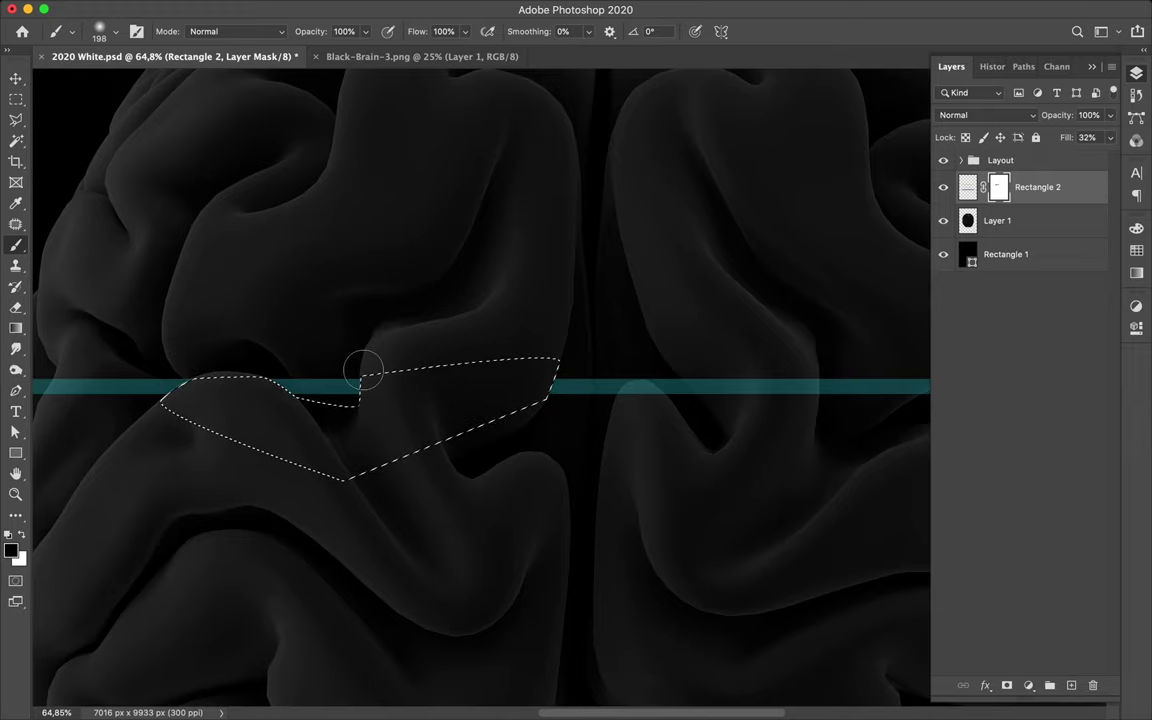
pyautogui.hscroll(5, 363, 372)
pyautogui.press('super+d')
pyautogui.press('super+shift+d')
pyautogui.hscroll(3, 363, 372)
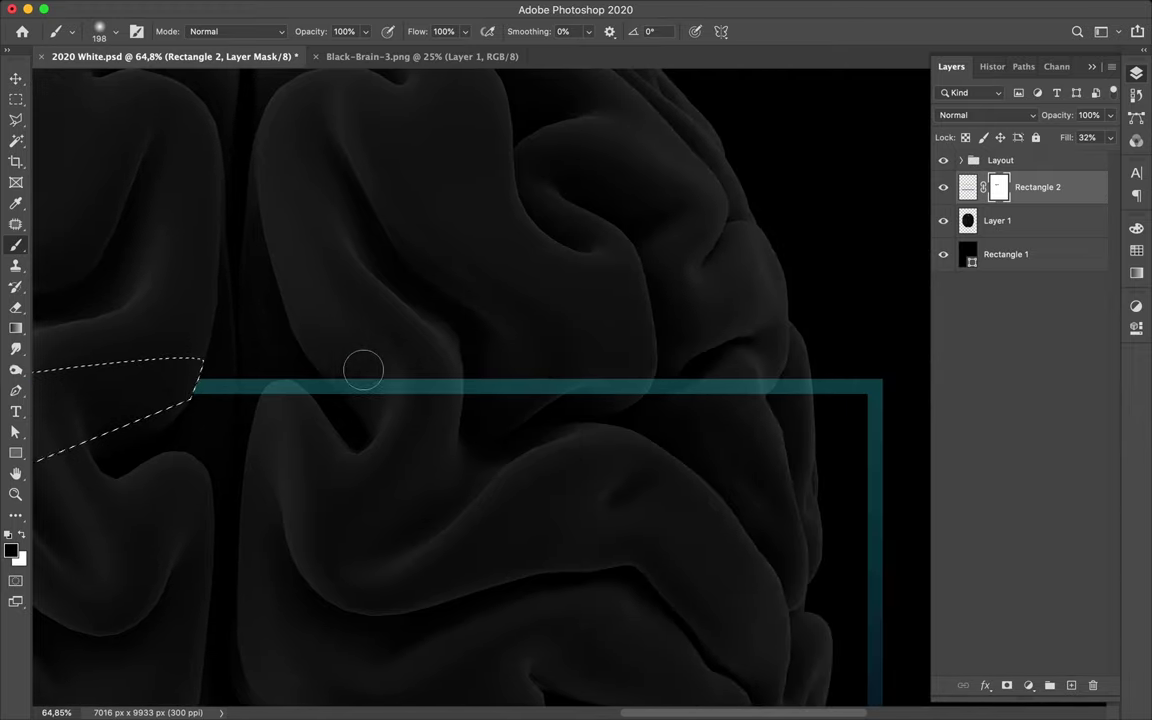
pyautogui.scroll(3, 289, 376)
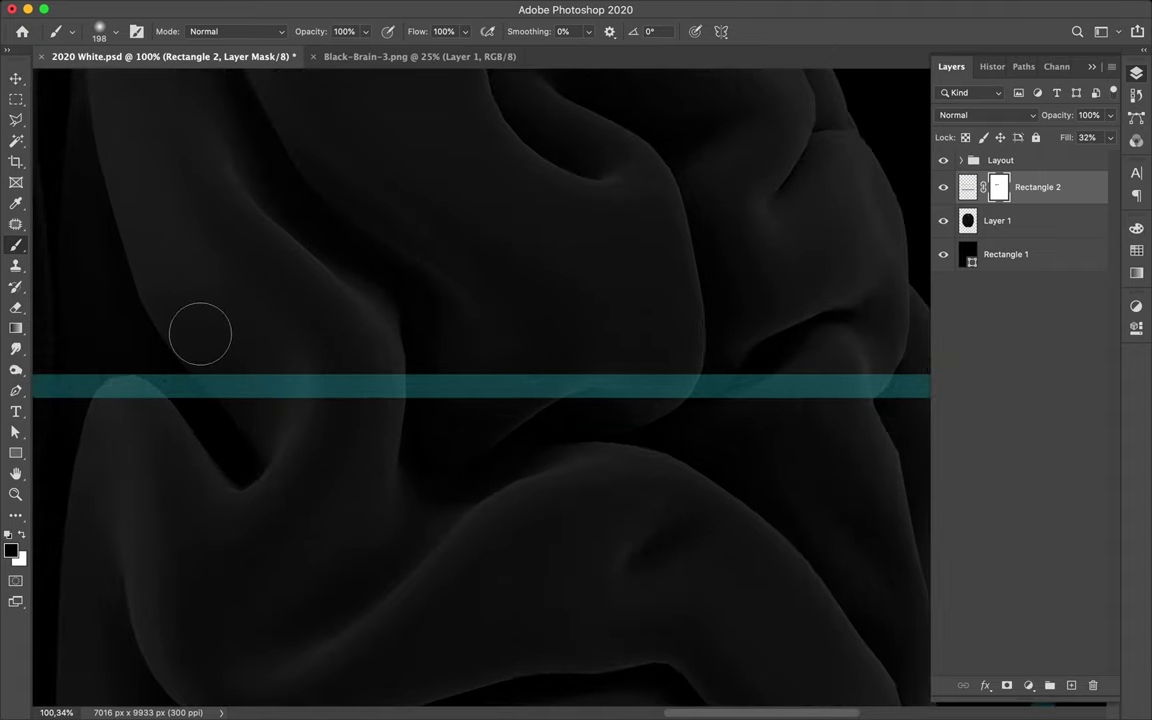
pyautogui.press('p')
pyautogui.scroll(2, 196, 343)
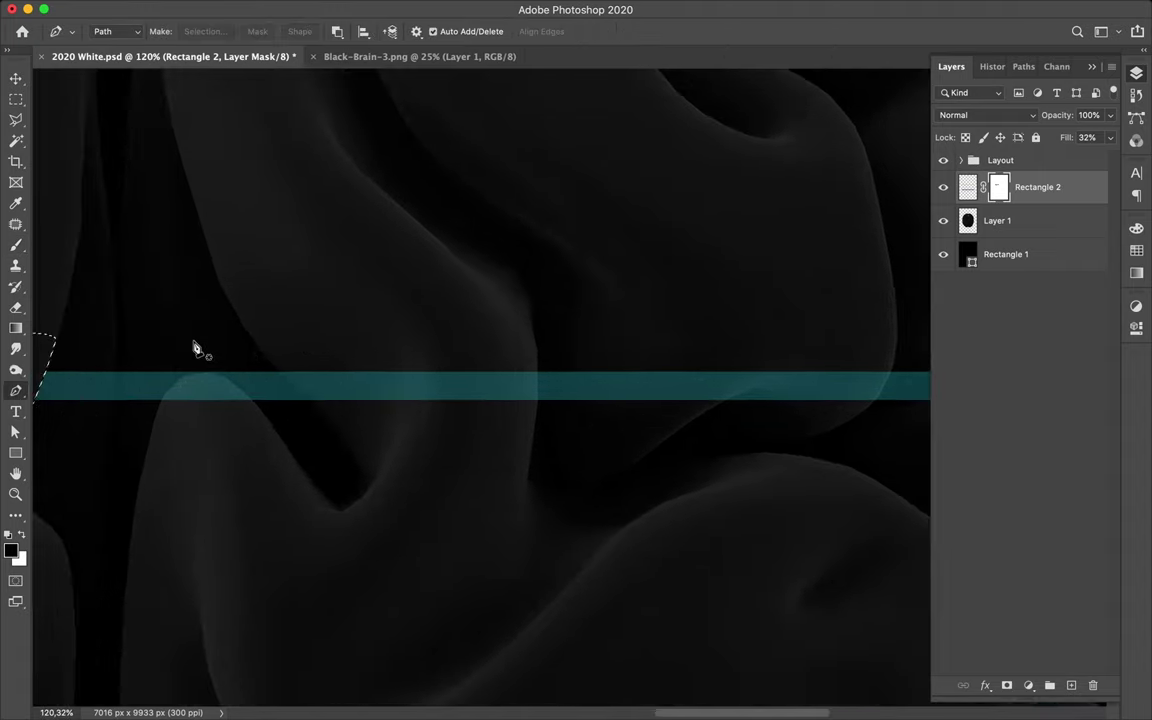
# Step: Start a new pen outline along the next brain fold crossing the teal band and adjust its points
pyautogui.scroll(-2, 483, 346)
pyautogui.click(483, 343)
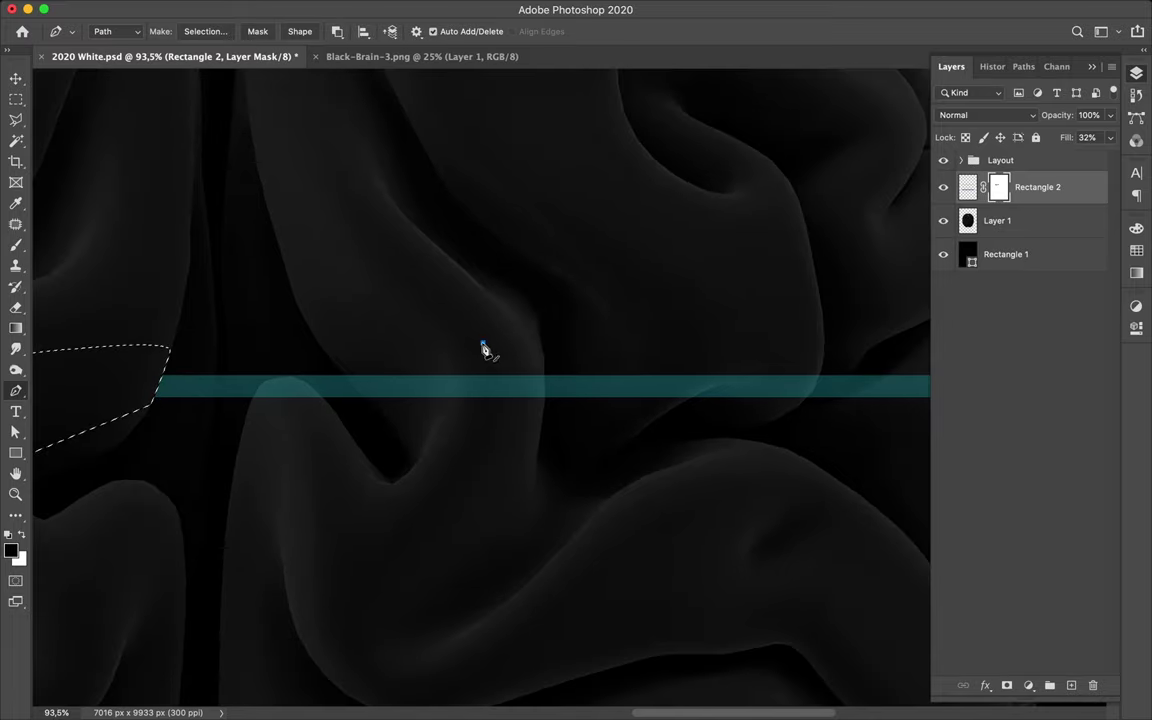
pyautogui.click(356, 334)
pyautogui.scroll(7, 352, 353)
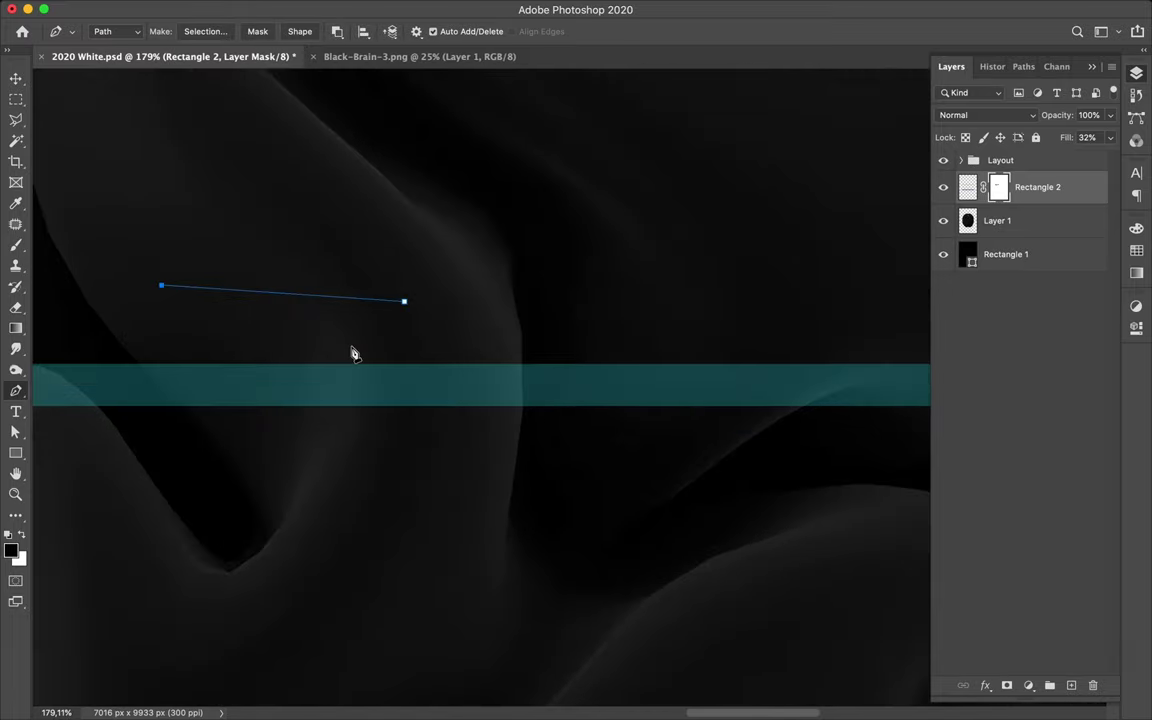
pyautogui.hscroll(-5, 352, 352)
pyautogui.click(368, 346)
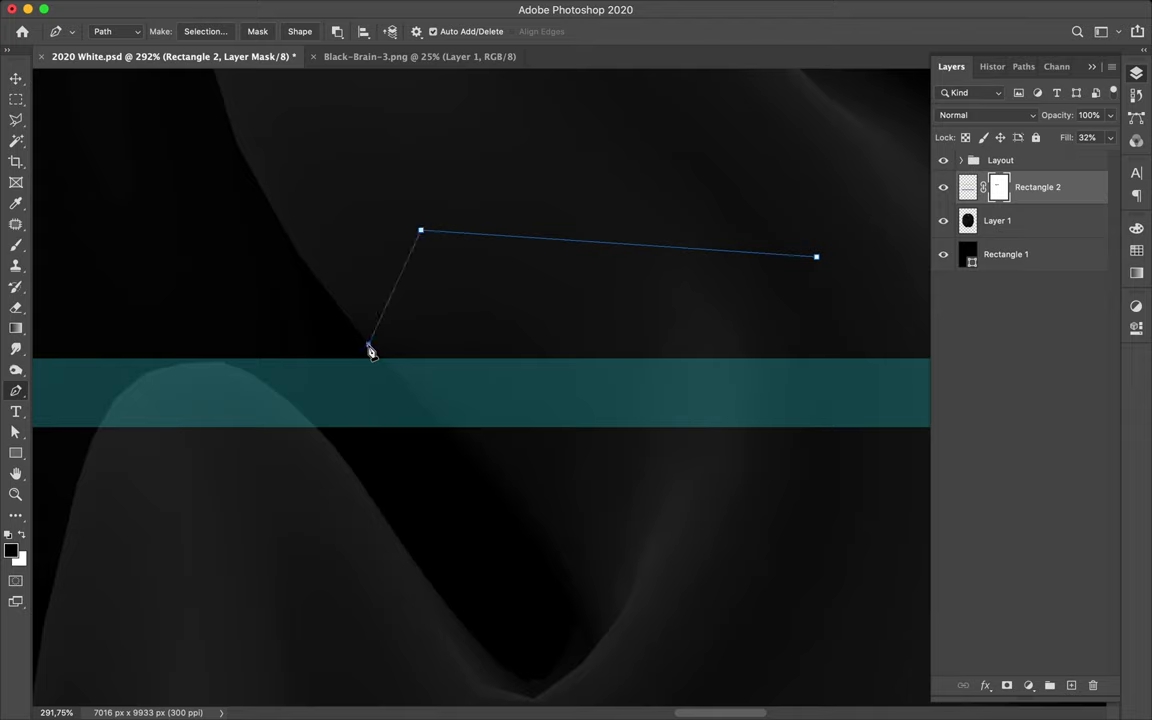
pyautogui.press('XF86MonBrightnessUp')
pyautogui.moveTo(451, 439); pyautogui.dragTo(469, 449)
pyautogui.press('a')
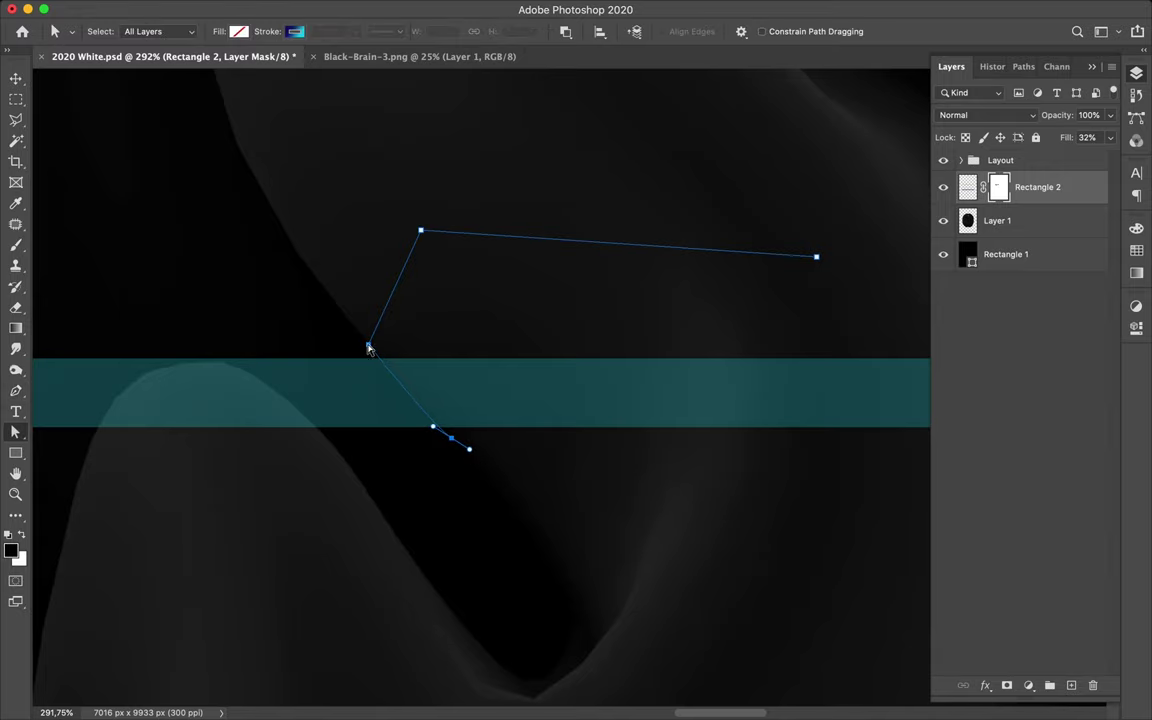
pyautogui.scroll(5, 370, 350)
pyautogui.moveTo(284, 356); pyautogui.dragTo(287, 359)
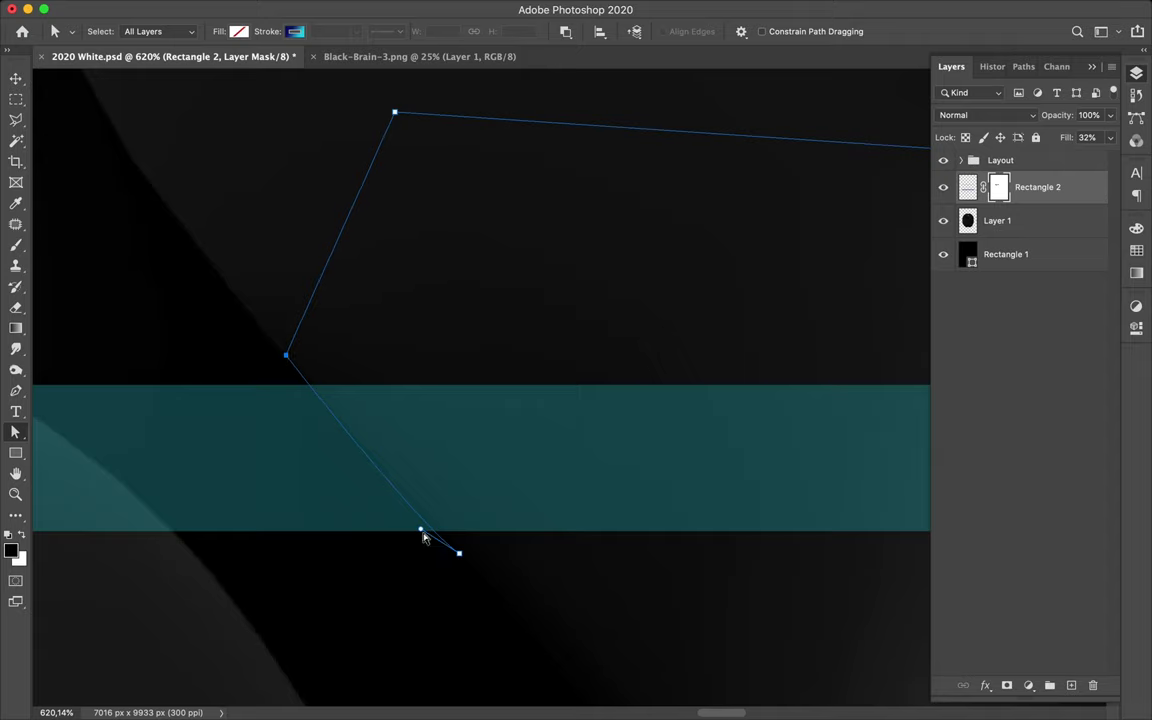
pyautogui.click(423, 537)
pyautogui.moveTo(423, 535); pyautogui.dragTo(430, 528)
pyautogui.scroll(-5, 430, 530)
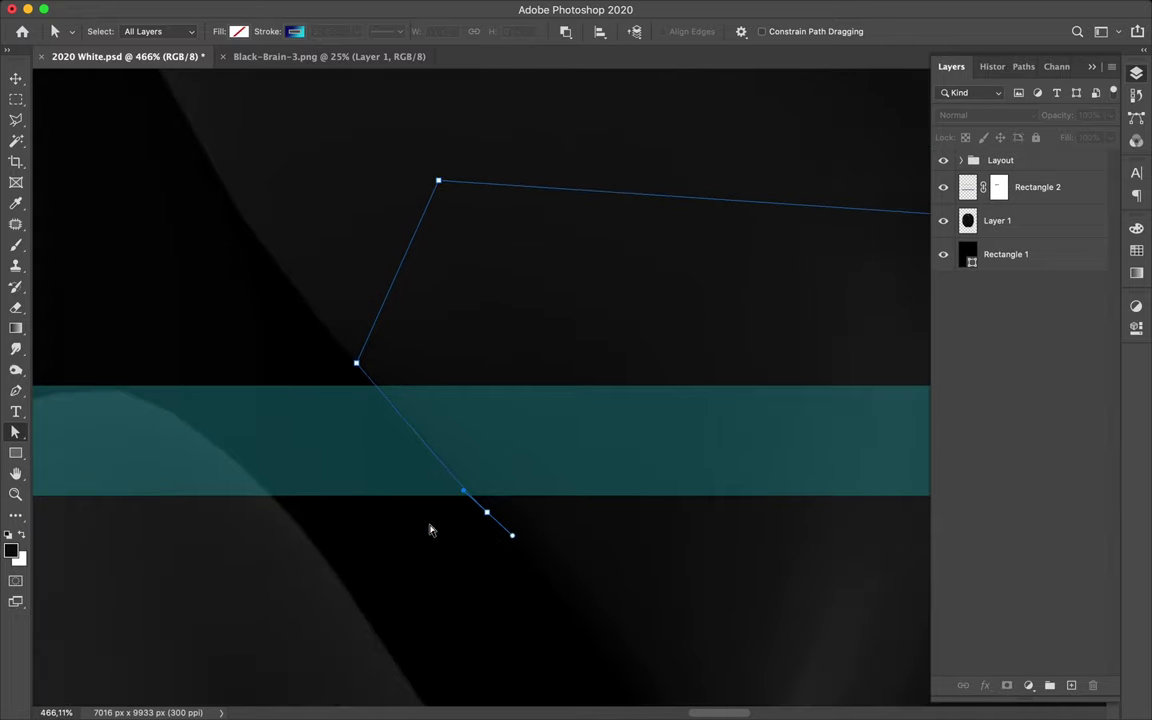
pyautogui.press('p')
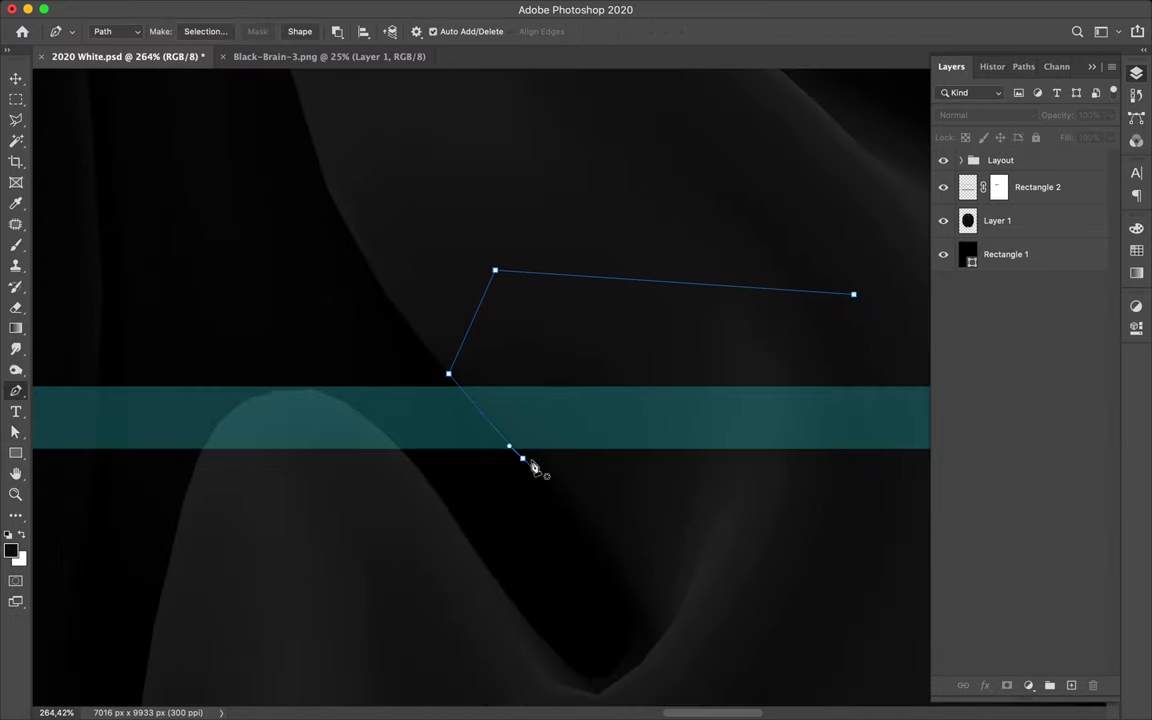
# Step: Add anchors below and at the band's edges, then reshape the curve to follow the fold
pyautogui.hscroll(5, 697, 485)
pyautogui.hscroll(5, 697, 485)
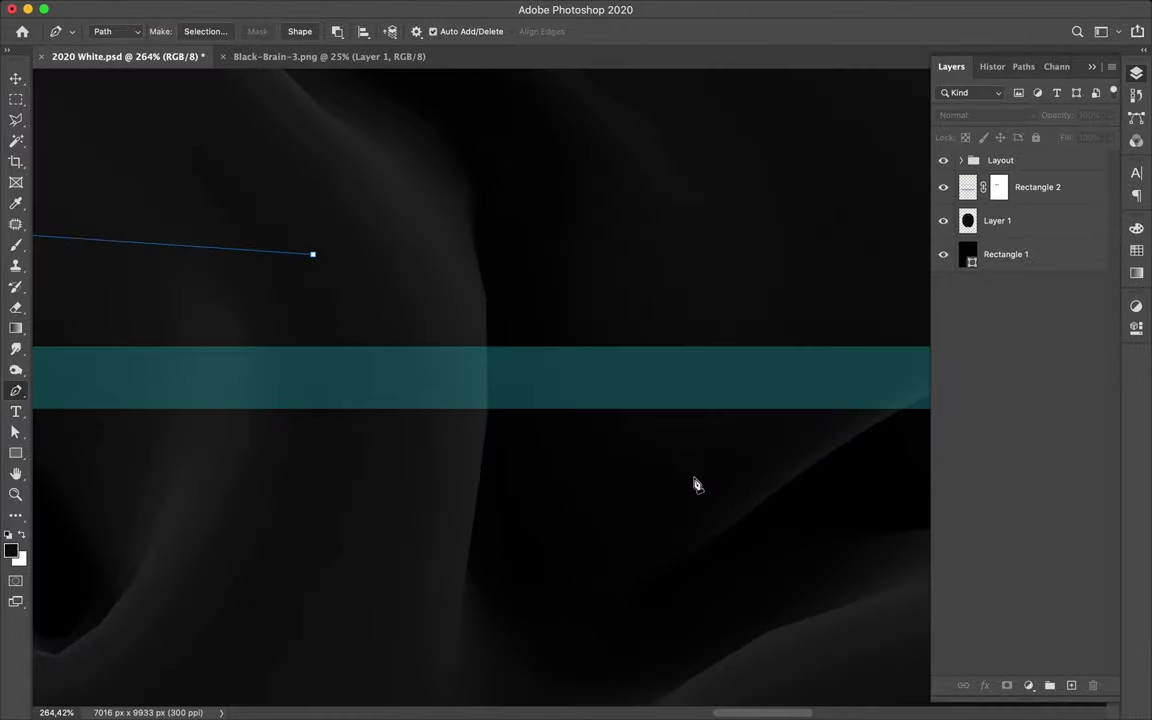
pyautogui.scroll(-3, 697, 485)
pyautogui.scroll(-2, 697, 485)
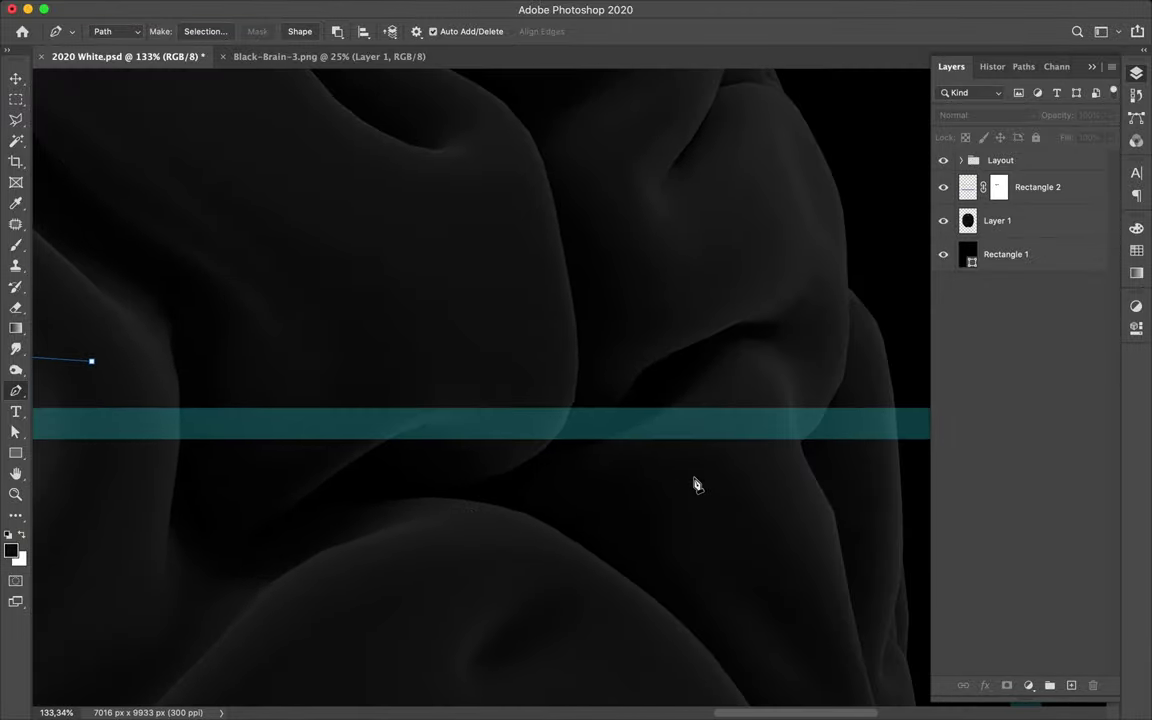
pyautogui.scroll(5, 530, 455)
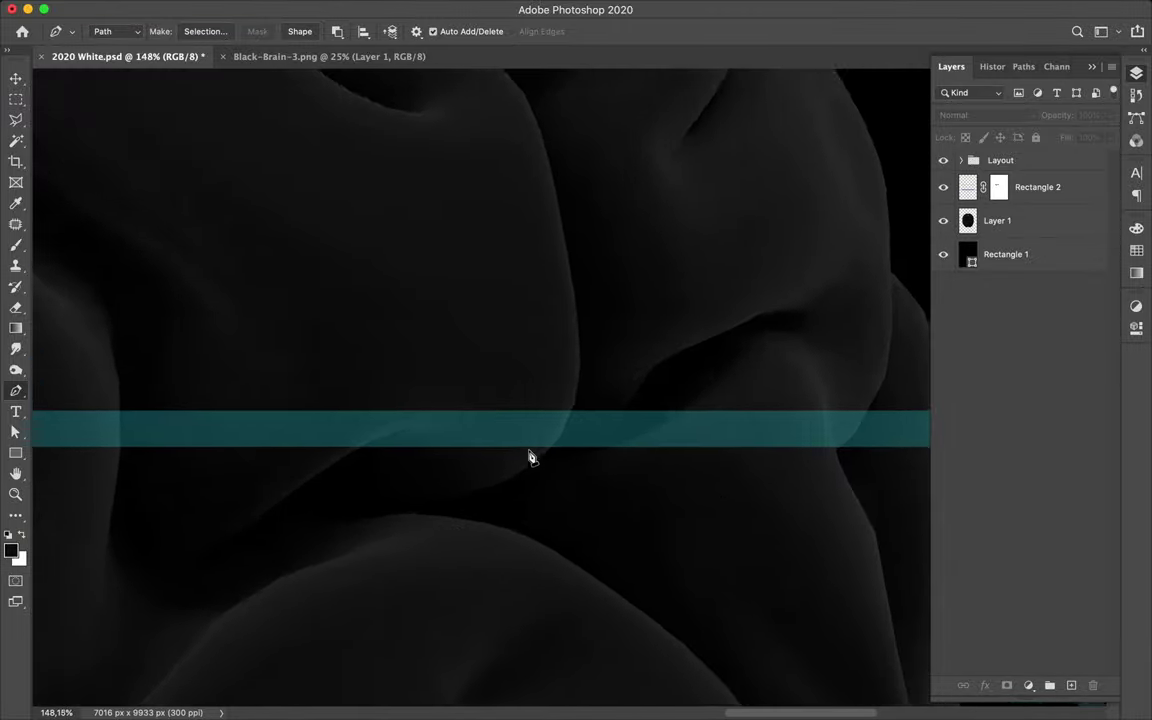
pyautogui.scroll(1, 530, 455)
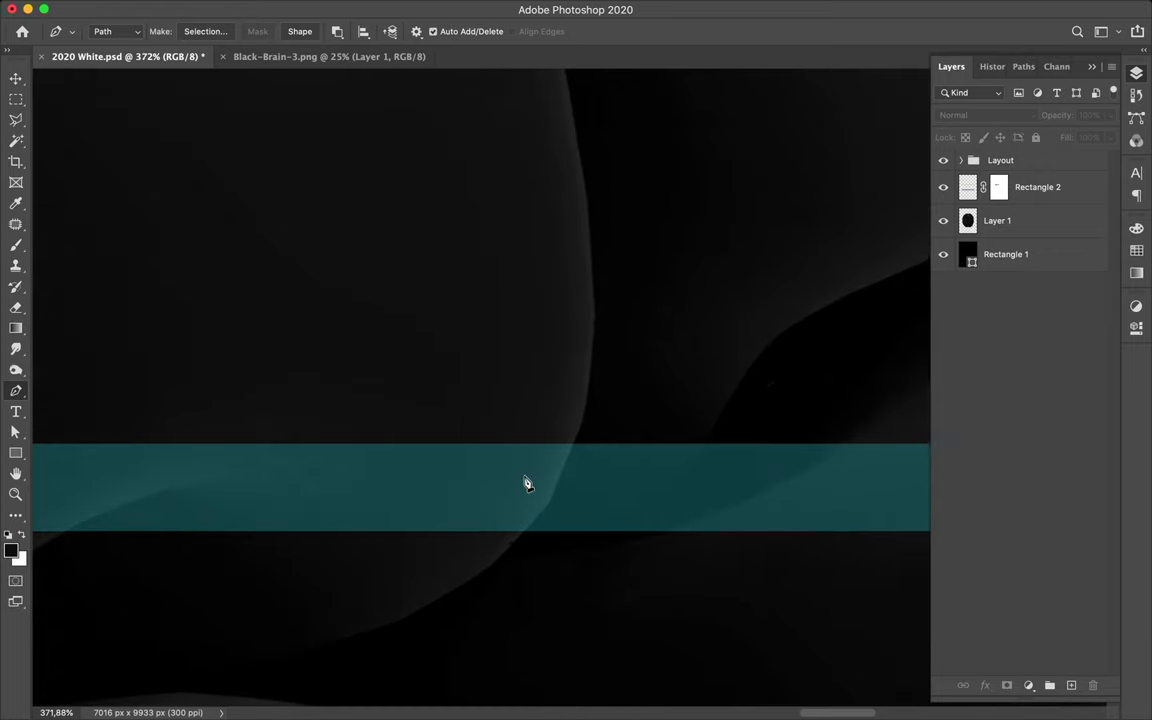
pyautogui.click(516, 540)
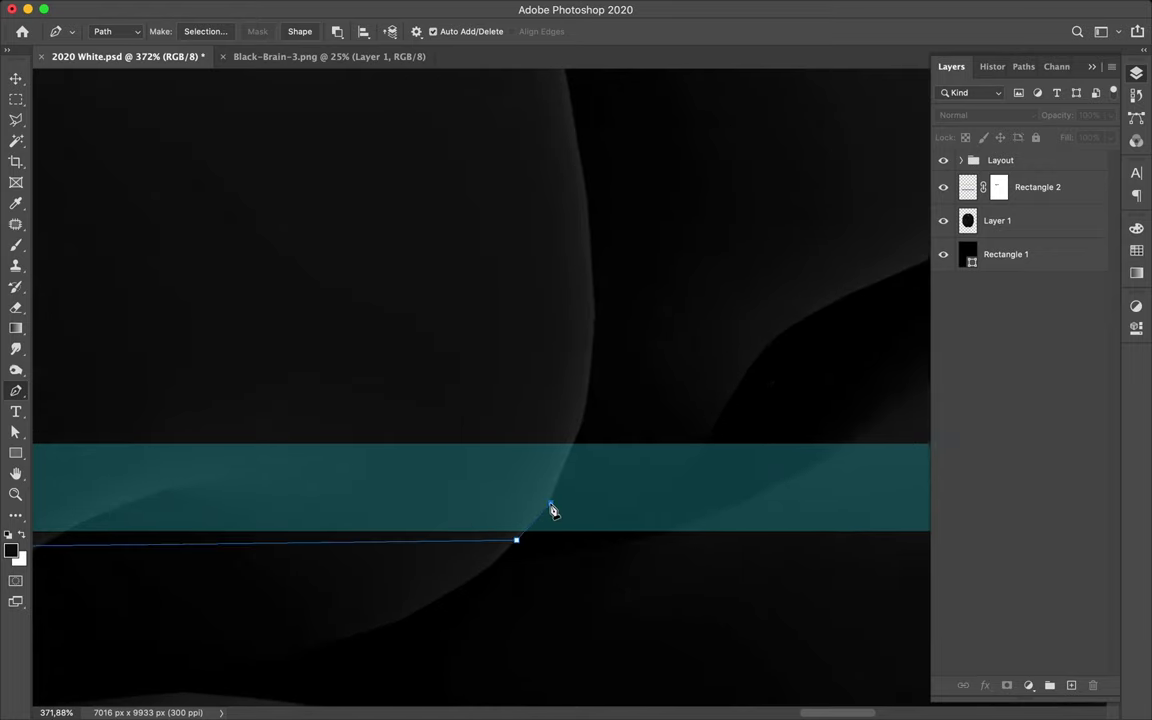
pyautogui.scroll(3, 552, 511)
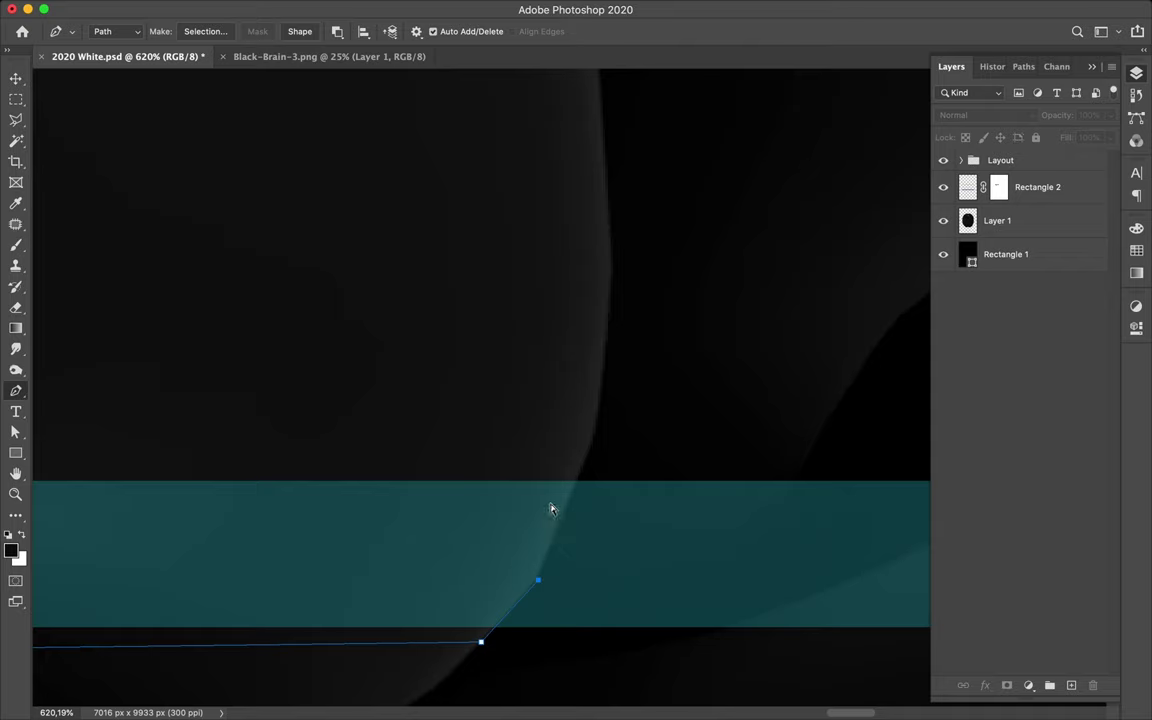
pyautogui.hotkey('ctrl', 't')
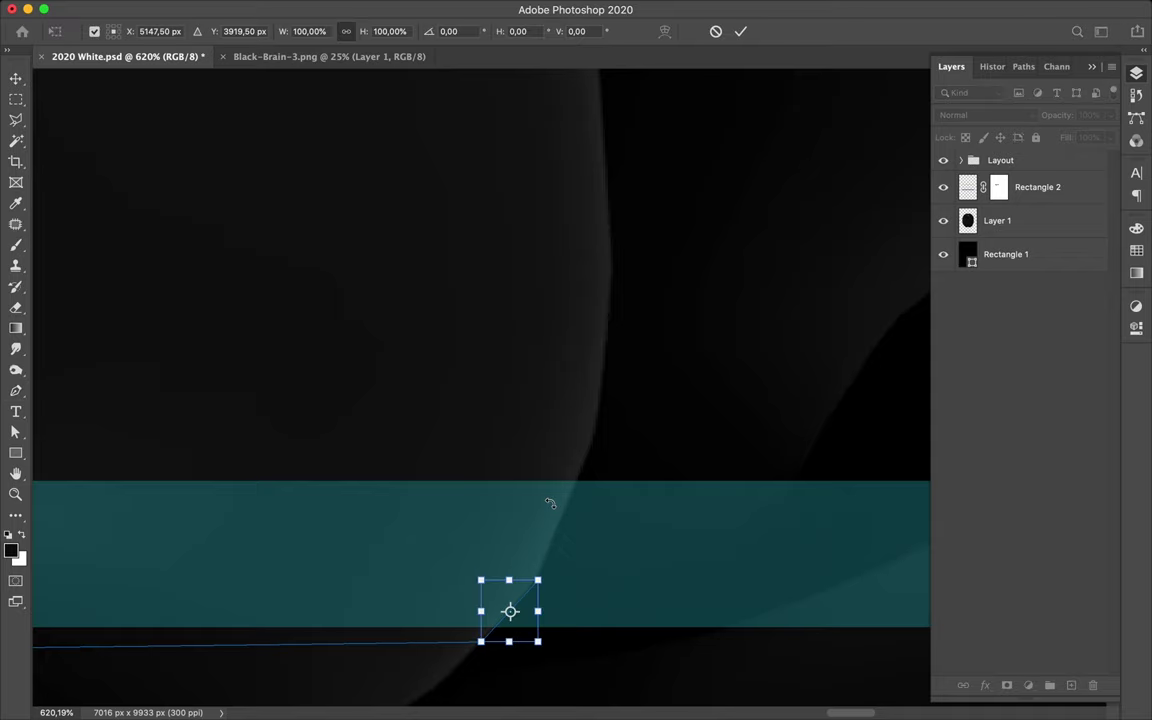
pyautogui.press('Escape')
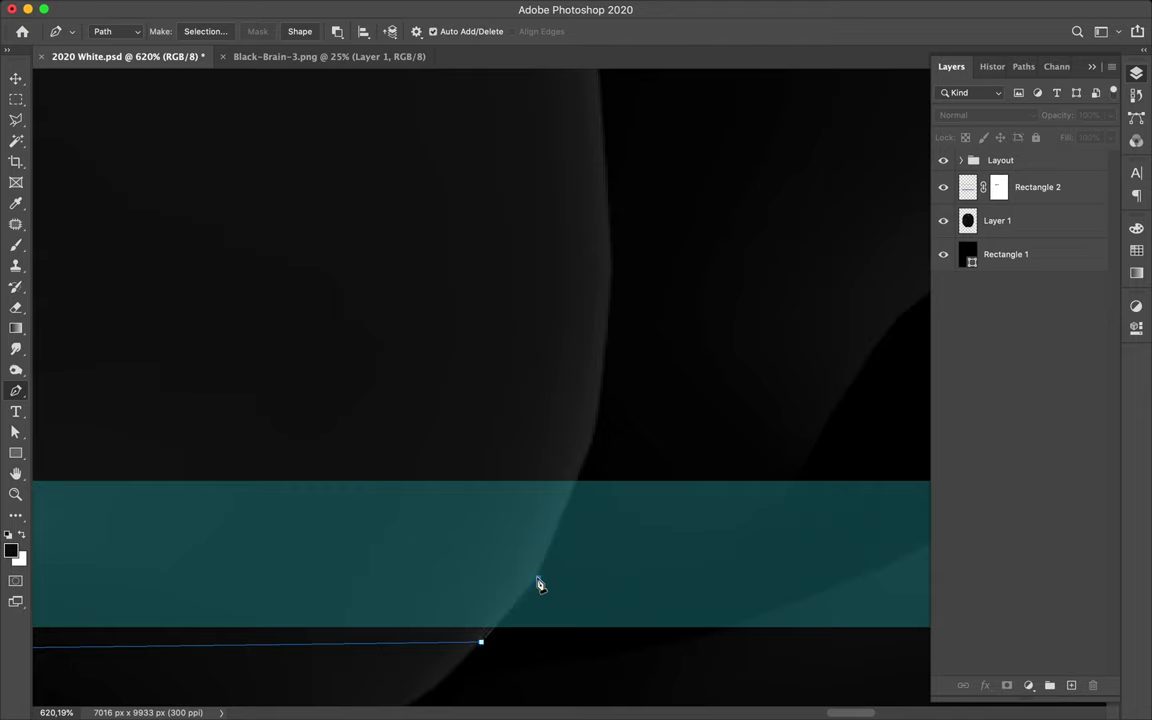
pyautogui.click(538, 577)
pyautogui.click(580, 473)
pyautogui.scroll(-3, 504, 432)
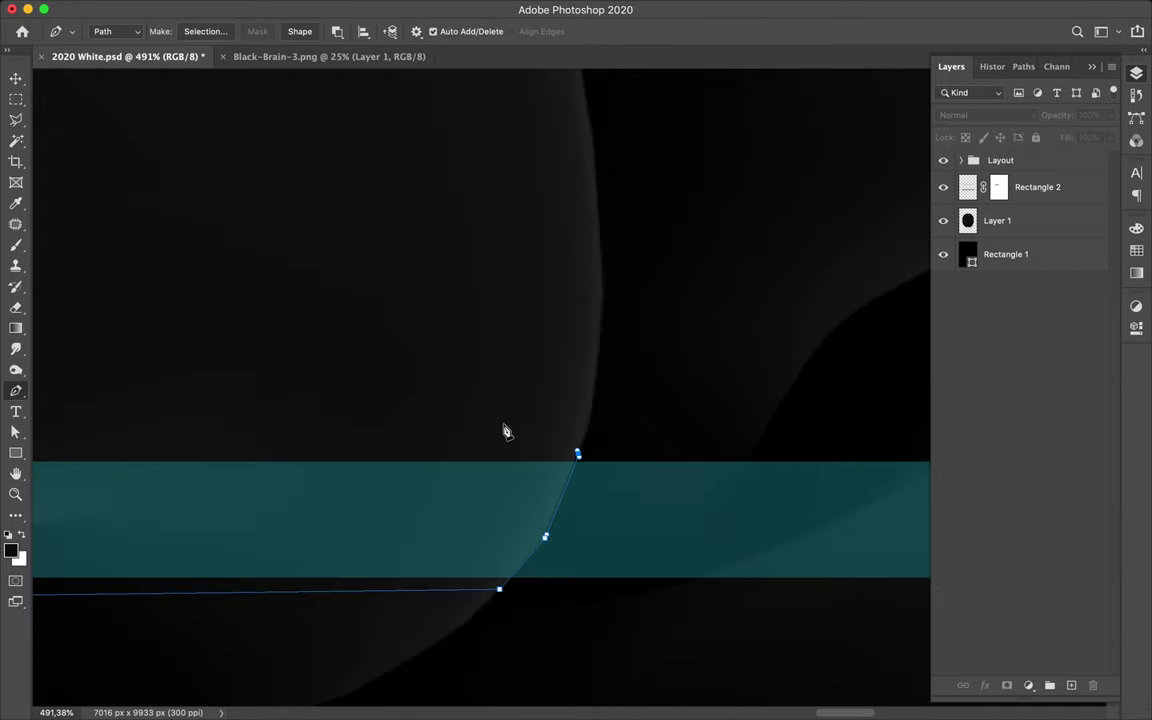
pyautogui.press('a')
pyautogui.scroll(5, 558, 540)
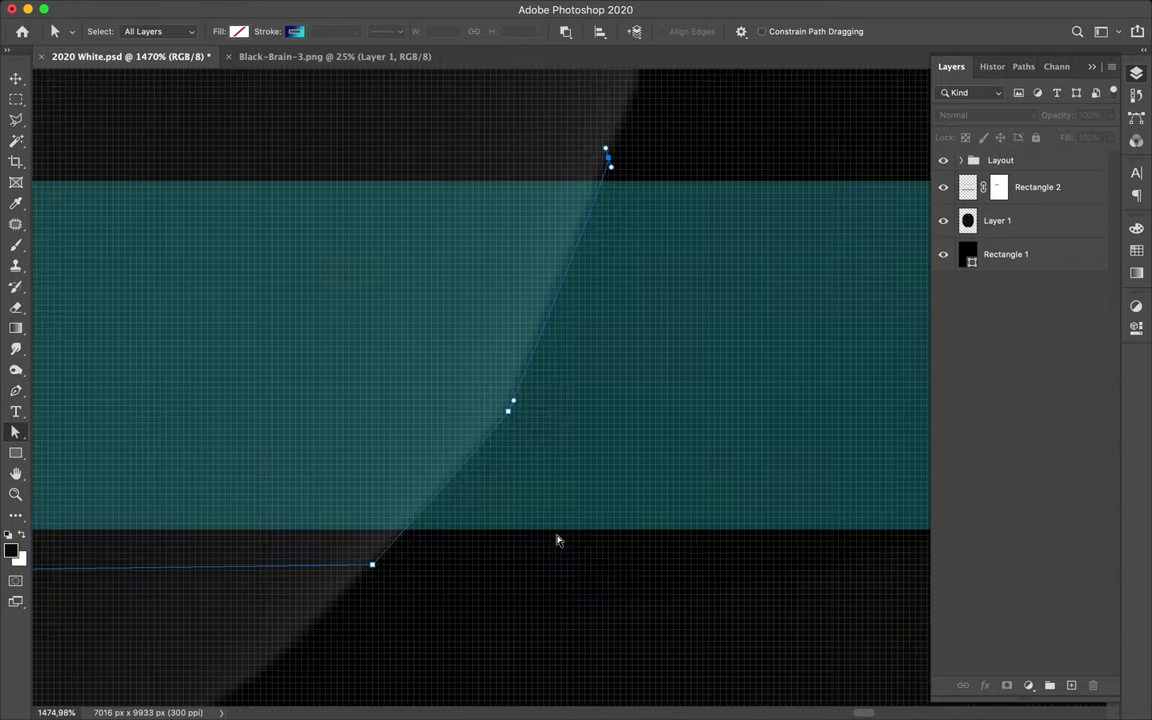
pyautogui.click(508, 412)
pyautogui.moveTo(509, 419); pyautogui.dragTo(509, 413)
pyautogui.moveTo(608, 163); pyautogui.dragTo(608, 151)
pyautogui.scroll(-3, 533, 153)
# Step: Close the outline at the top anchor and bring up Make Selection with 0,5 px feather
pyautogui.press('p')
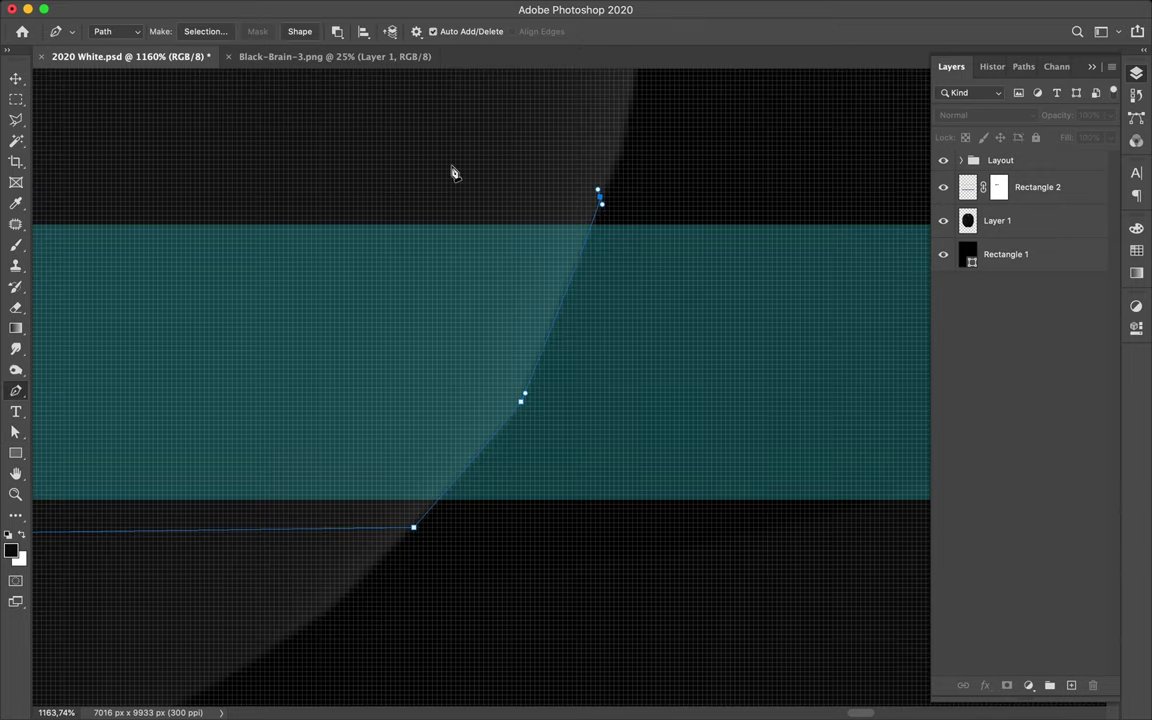
pyautogui.hscroll(-10, 450, 172)
pyautogui.scroll(2, 450, 172)
pyautogui.scroll(-8, 452, 173)
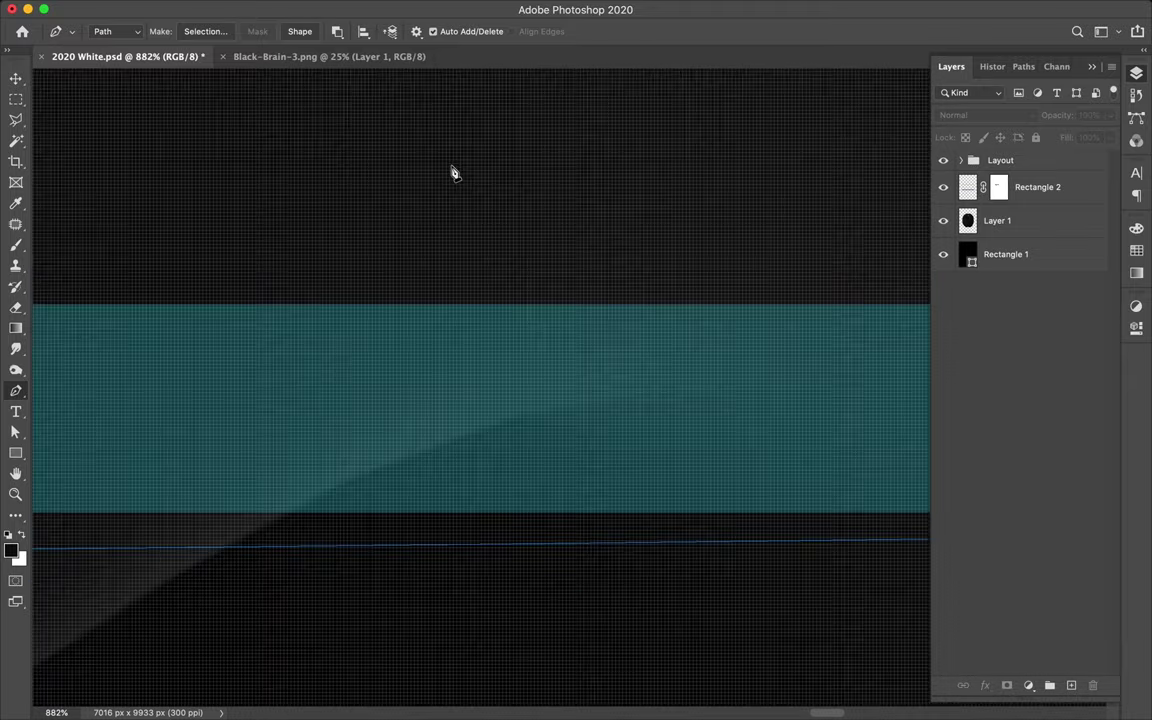
pyautogui.hscroll(-6, 452, 172)
pyautogui.scroll(1, 452, 172)
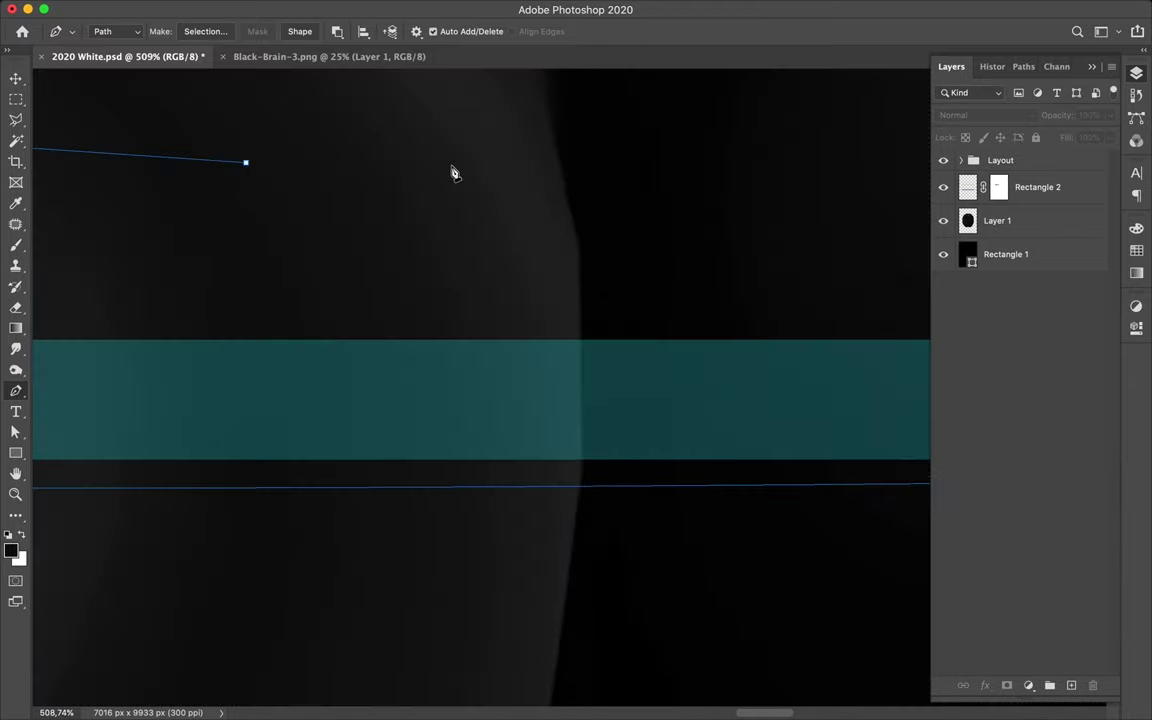
pyautogui.click(403, 165)
pyautogui.scroll(-5, 404, 172)
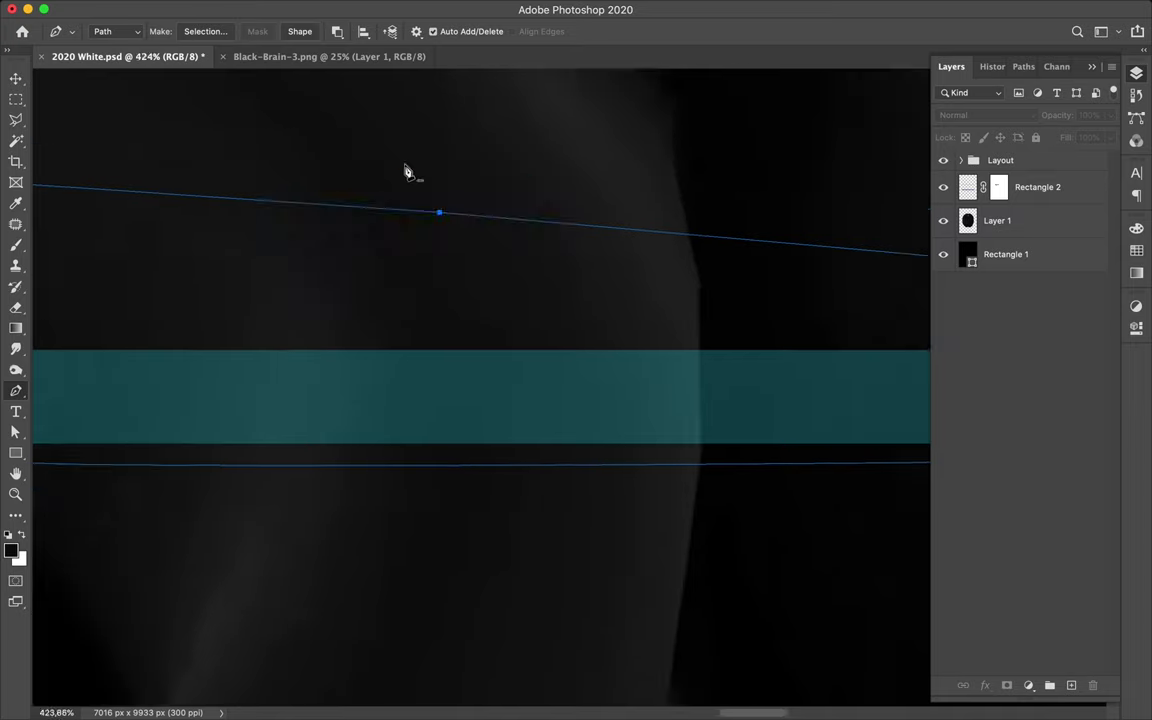
pyautogui.click(205, 31)
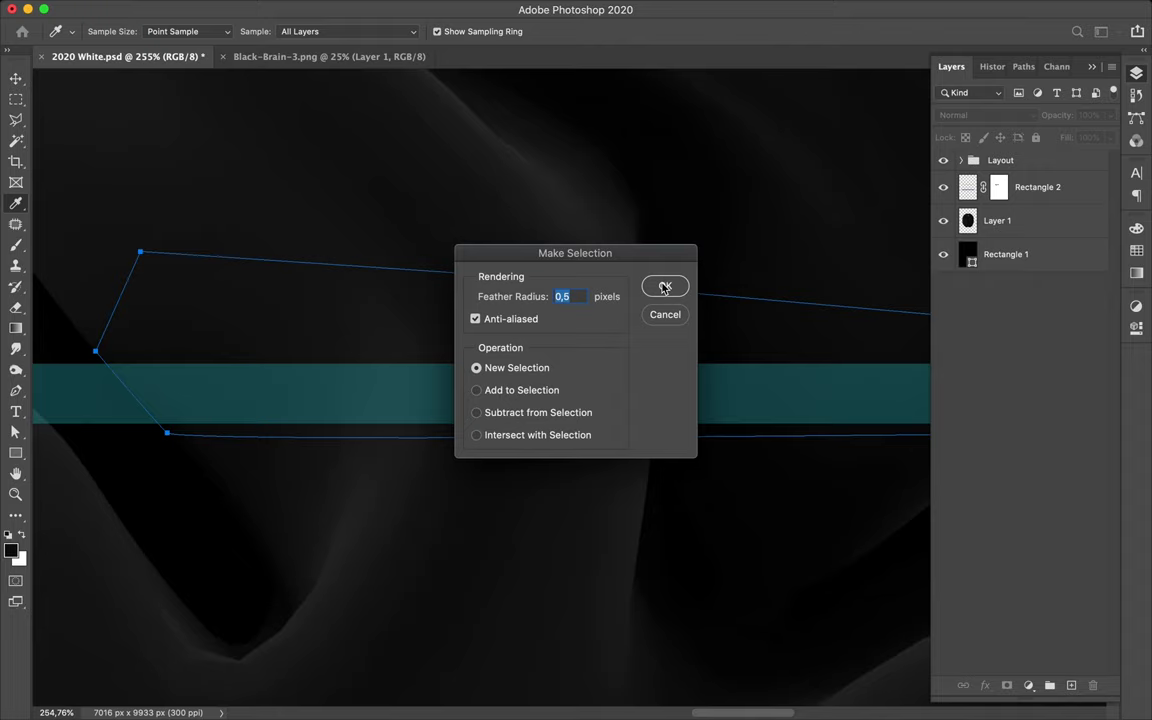
# Step: Confirm the selection and paint black on Rectangle 2's layer mask to hide the teal bar inside it
pyautogui.click(665, 288)
pyautogui.scroll(-5, 661, 289)
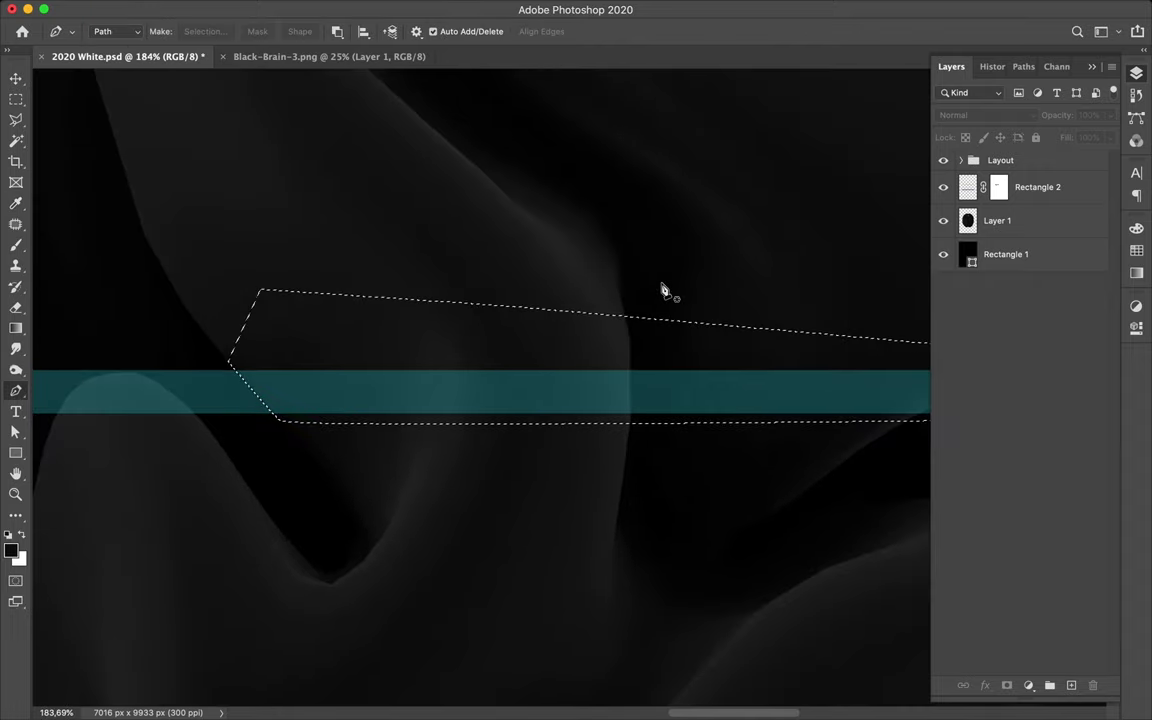
pyautogui.scroll(-2, 661, 289)
pyautogui.press('b')
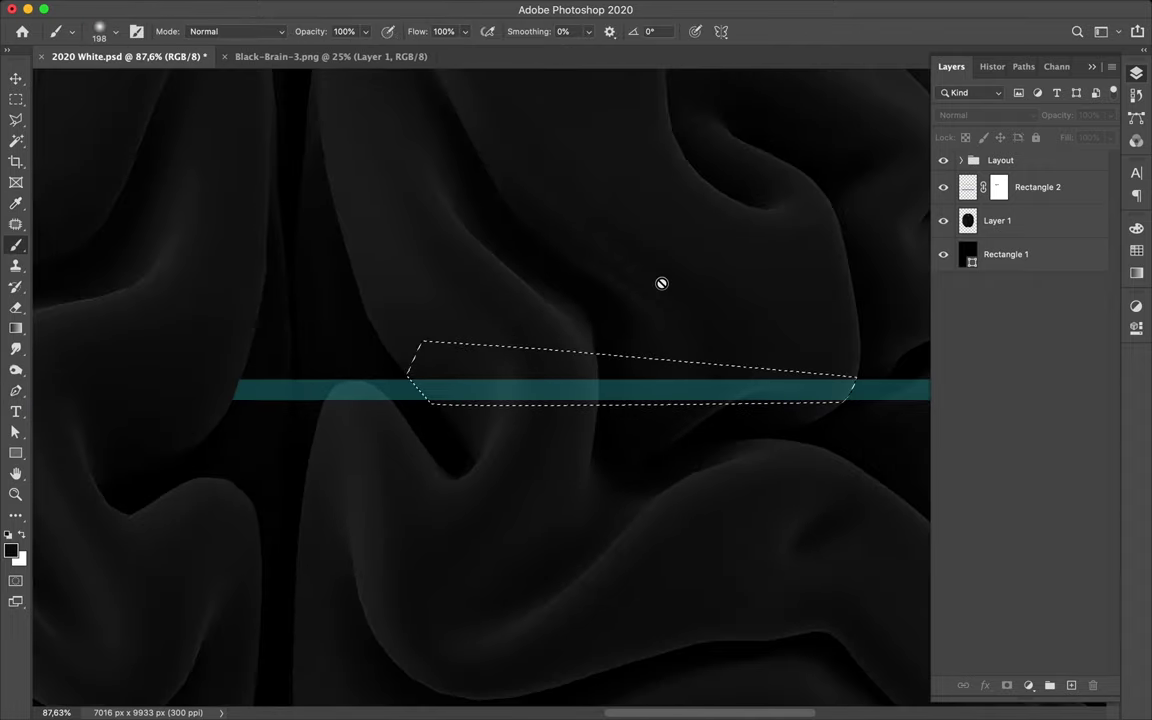
pyautogui.click(994, 196)
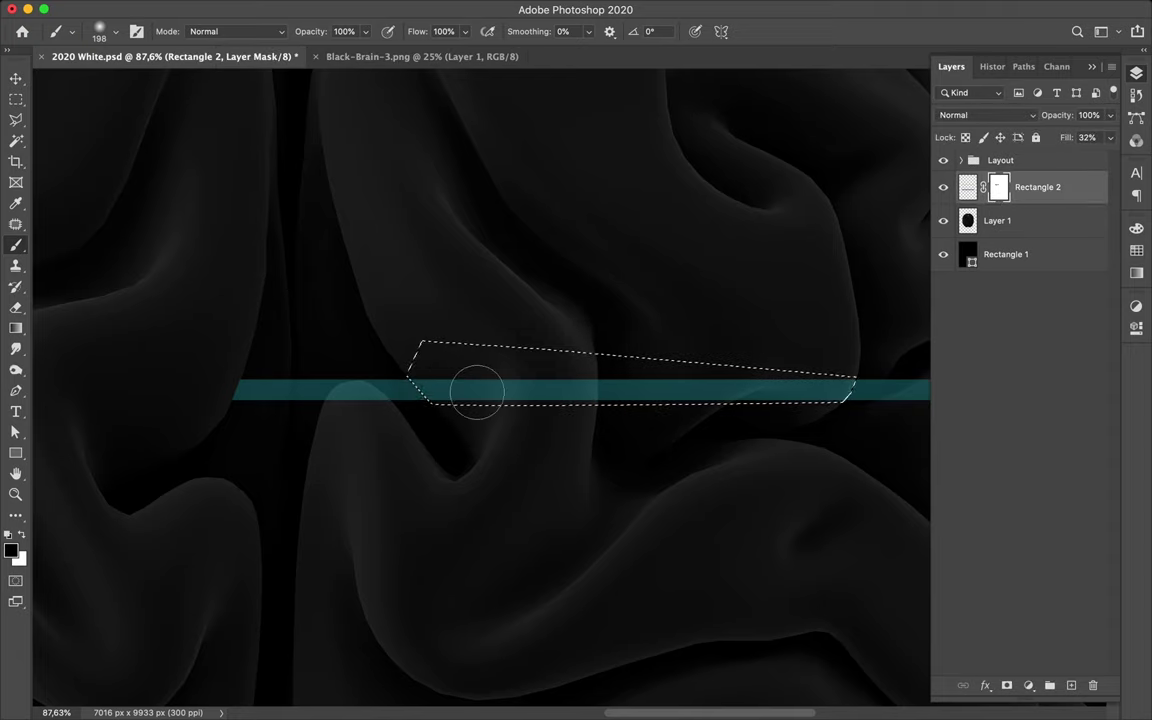
pyautogui.moveTo(424, 368)
pyautogui.mouseDown()
pyautogui.moveTo(529, 403)
pyautogui.moveTo(648, 382)
pyautogui.moveTo(863, 381)
pyautogui.moveTo(449, 370)
pyautogui.moveTo(393, 380)
pyautogui.moveTo(868, 367)
pyautogui.moveTo(366, 387)
pyautogui.mouseUp()
# Step: Deselect and switch to the Rectangular Marquee tool
pyautogui.press('m')
pyautogui.press('super+d')
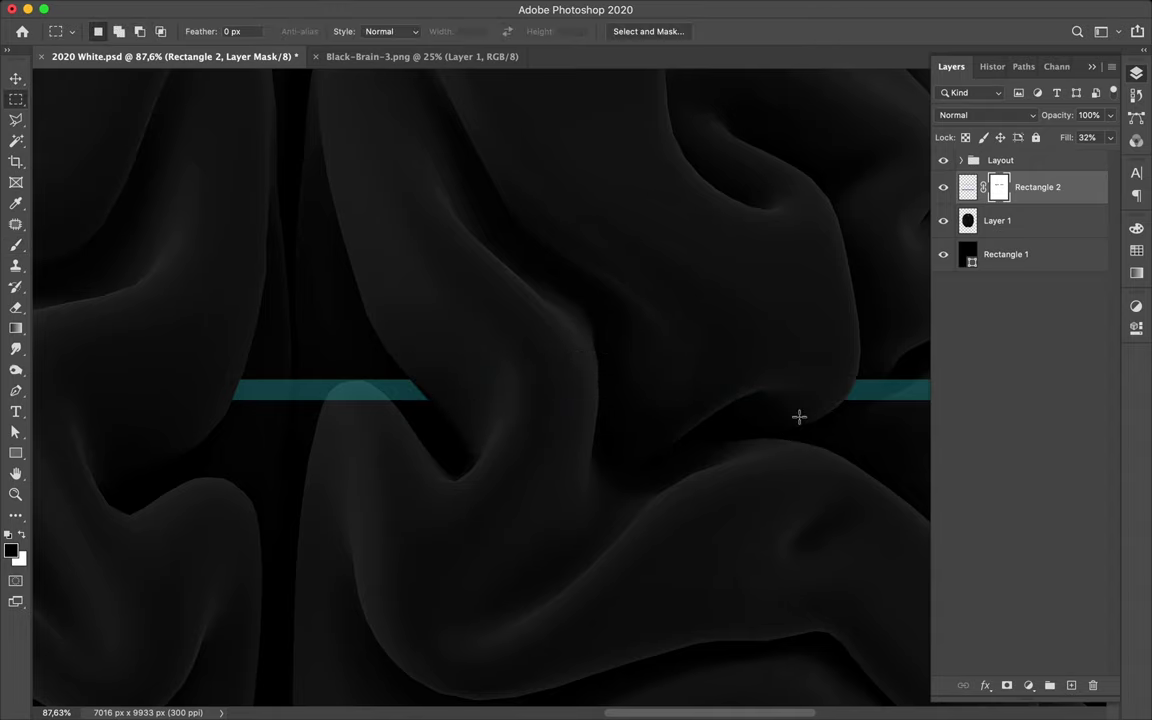
pyautogui.scroll(-2, 800, 414)
pyautogui.scroll(-5, 799, 416)
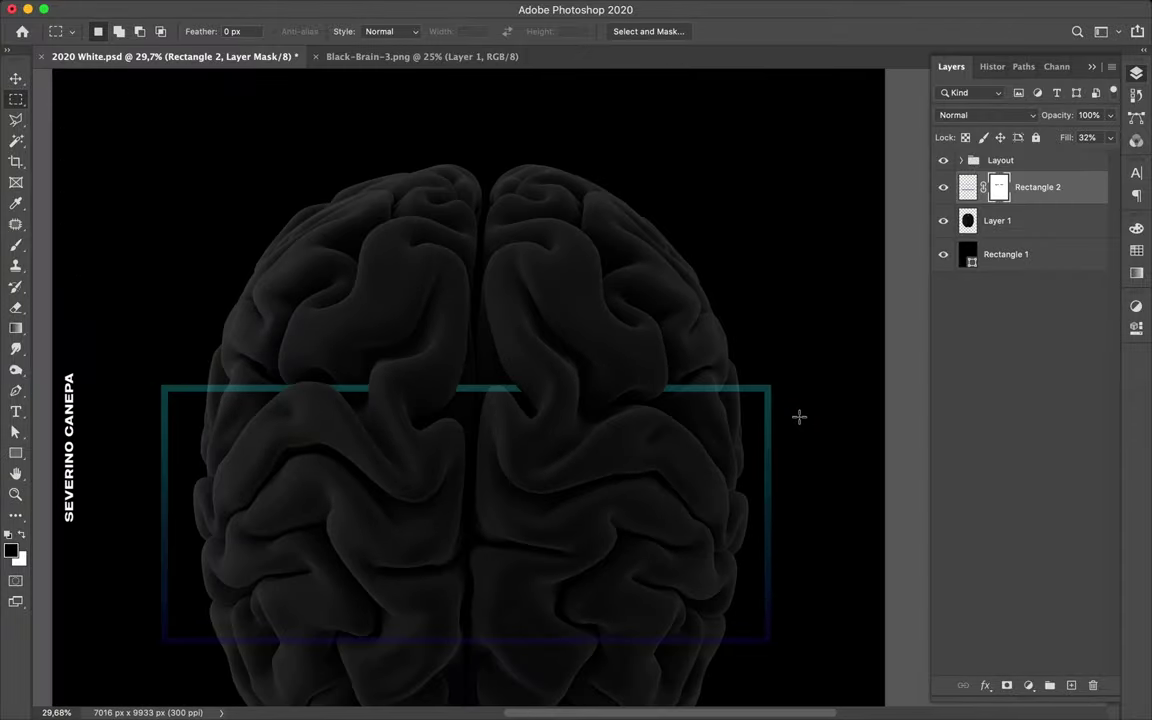
pyautogui.scroll(-3, 798, 416)
pyautogui.scroll(2, 566, 425)
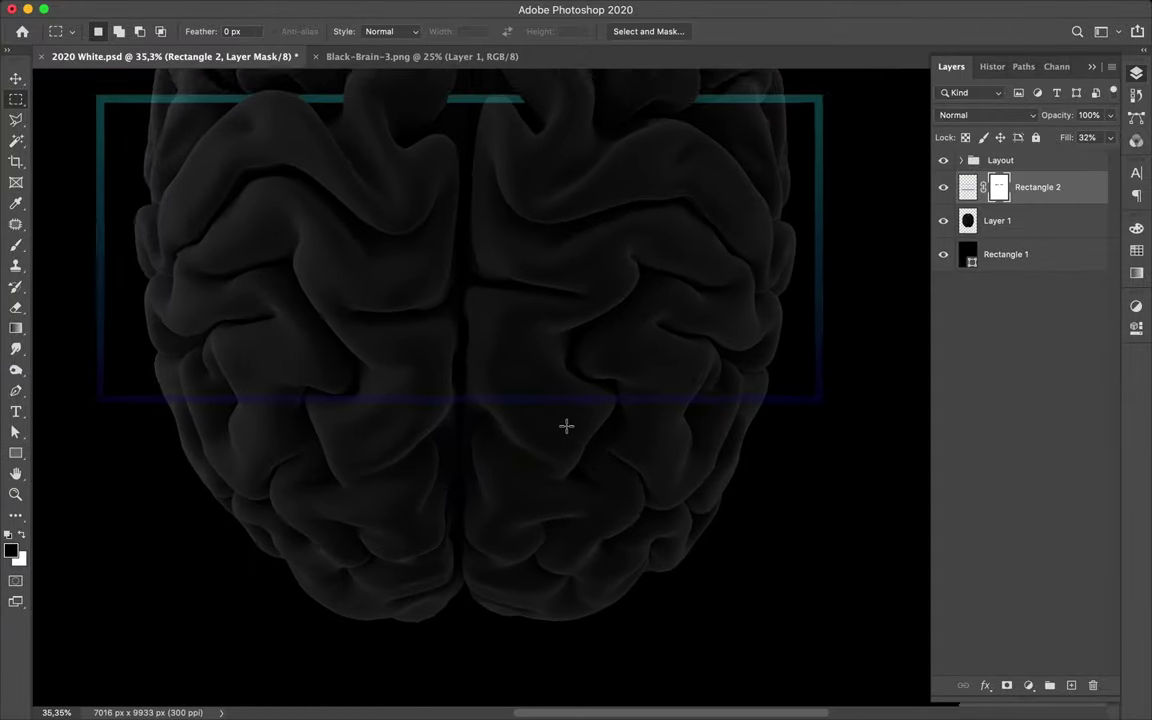
pyautogui.scroll(2, 566, 426)
pyautogui.hscroll(-3, 566, 426)
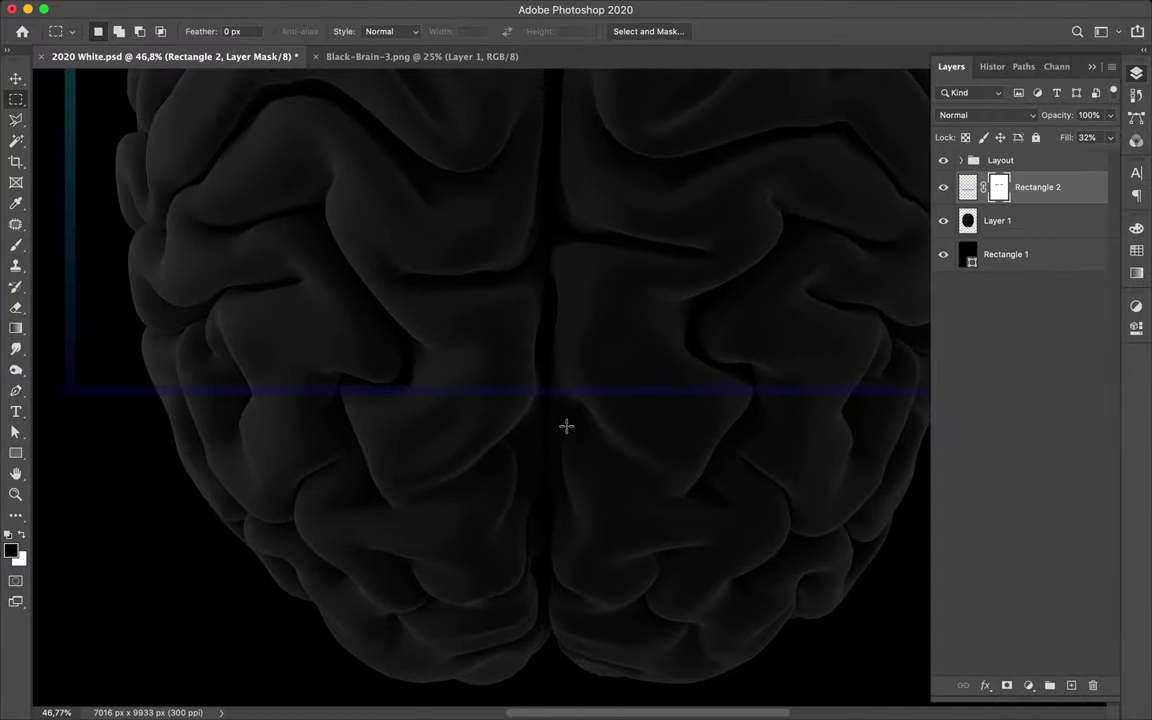
pyautogui.scroll(12, 314, 400)
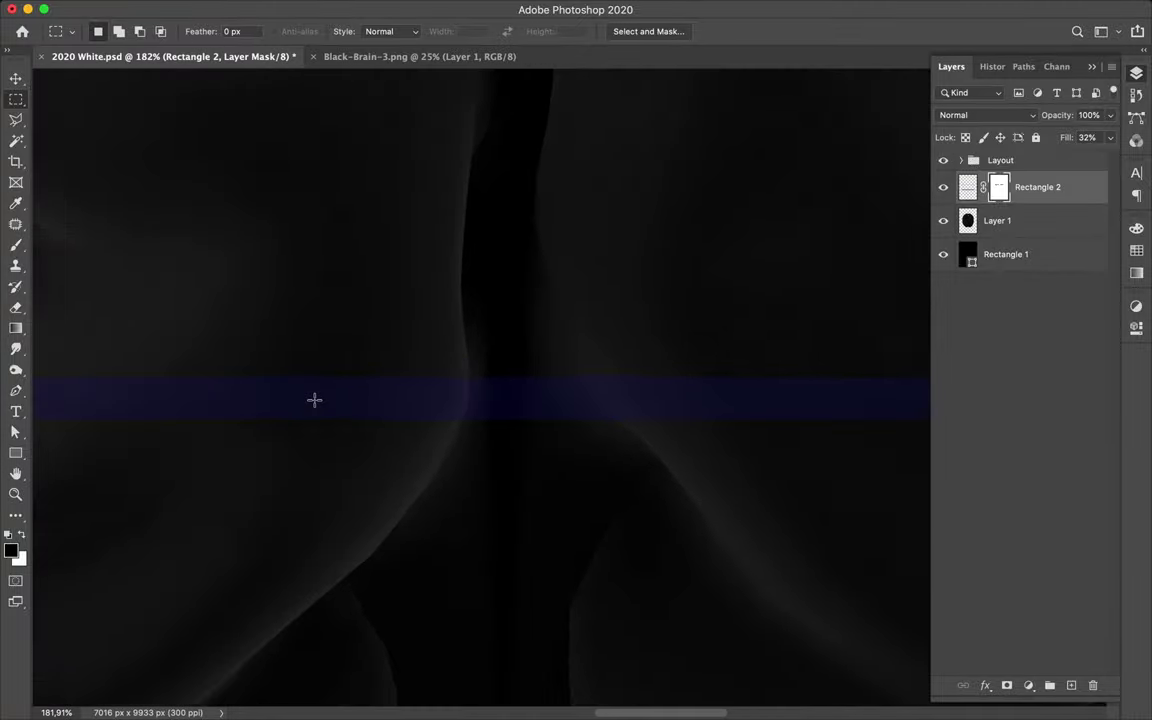
pyautogui.scroll(3, 314, 400)
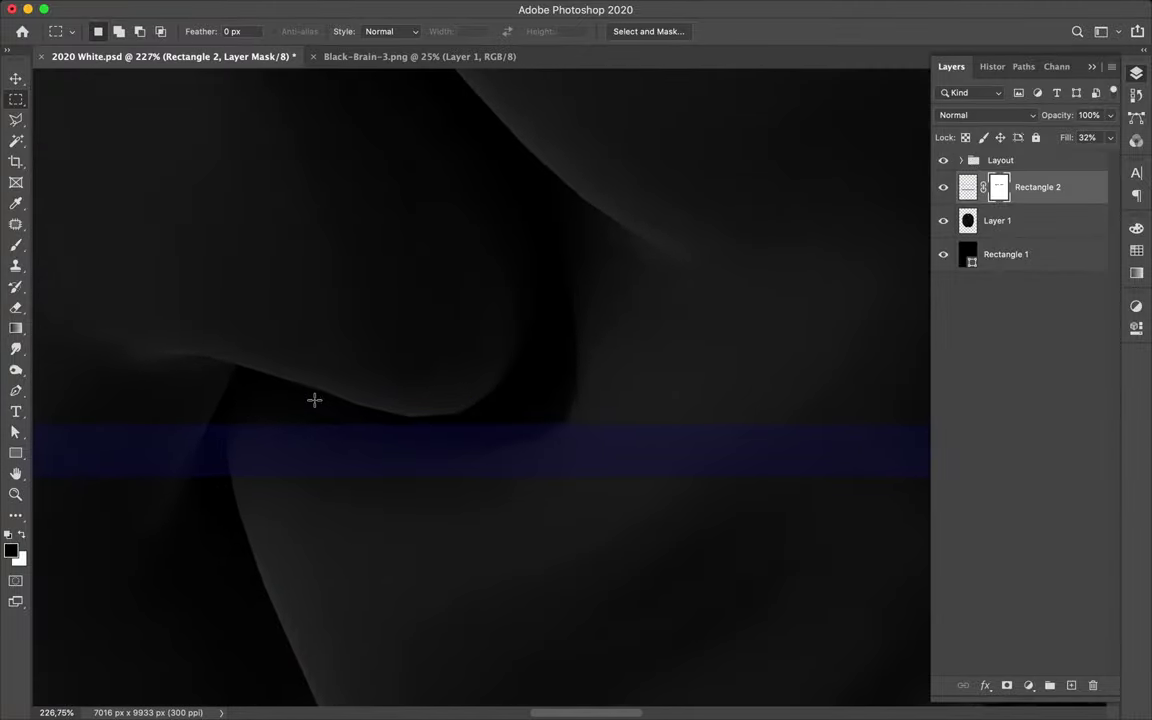
# Step: Start a pen path at the bar's lower edge with a curved anchor following the brain fold
pyautogui.press('p')
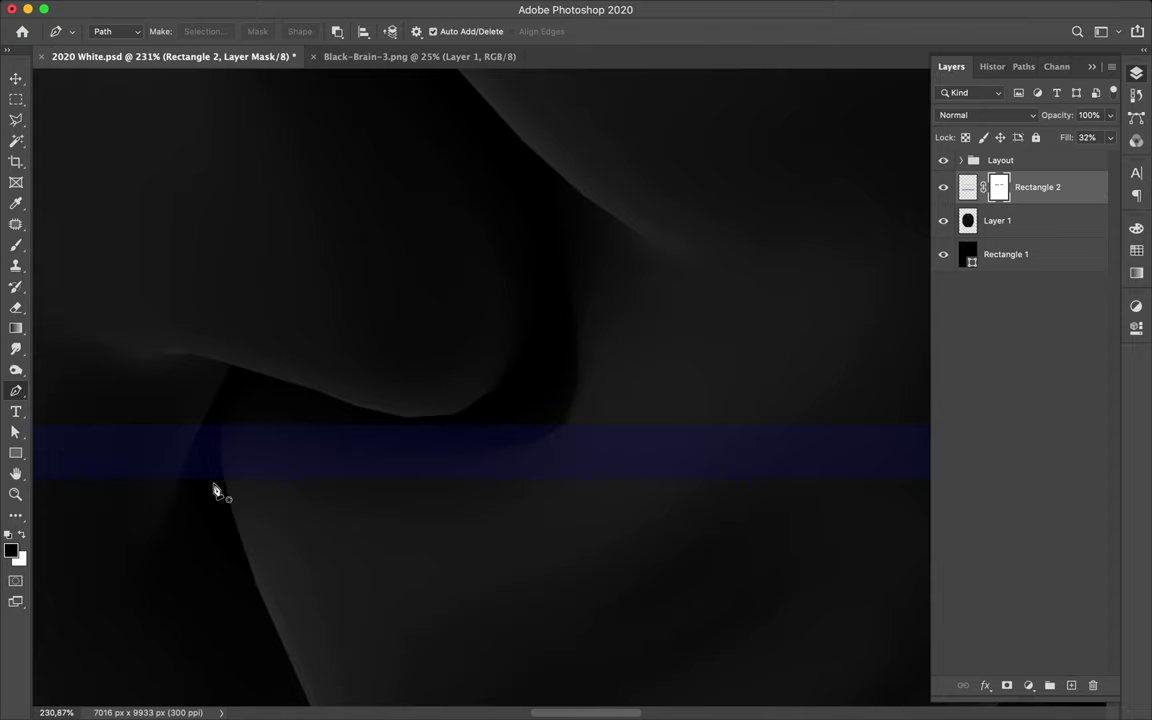
pyautogui.scroll(2, 214, 489)
pyautogui.click(296, 427)
pyautogui.moveTo(303, 525); pyautogui.dragTo(313, 561)
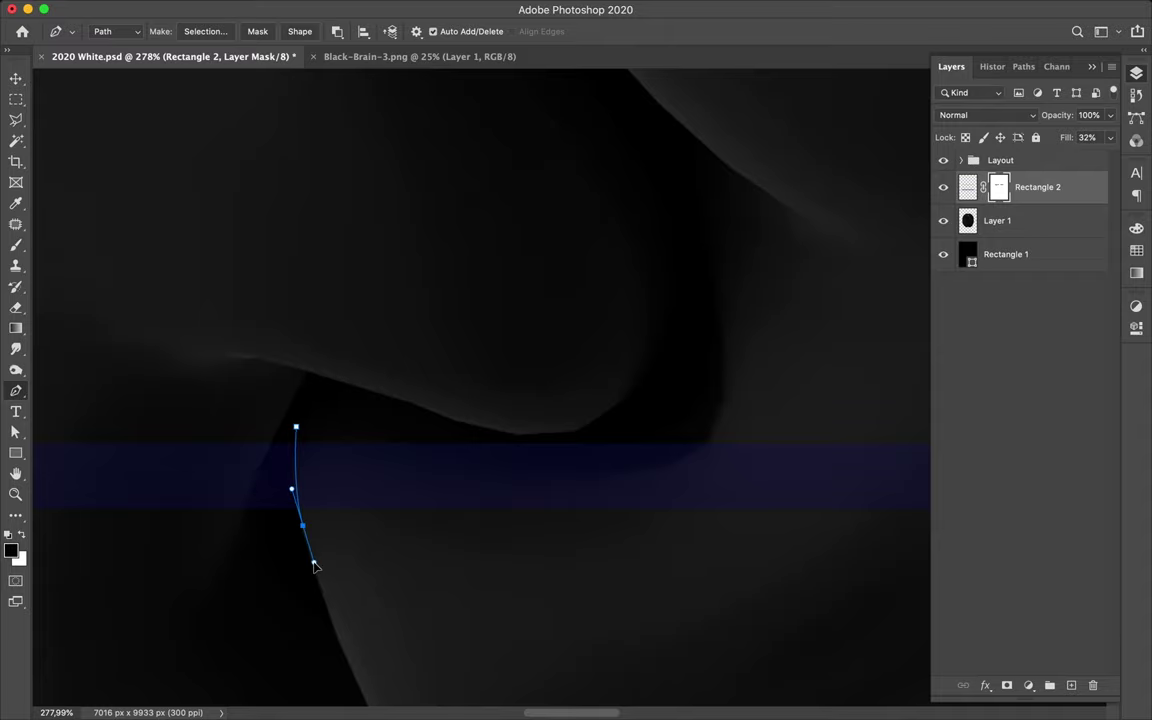
pyautogui.hscroll(10, 568, 609)
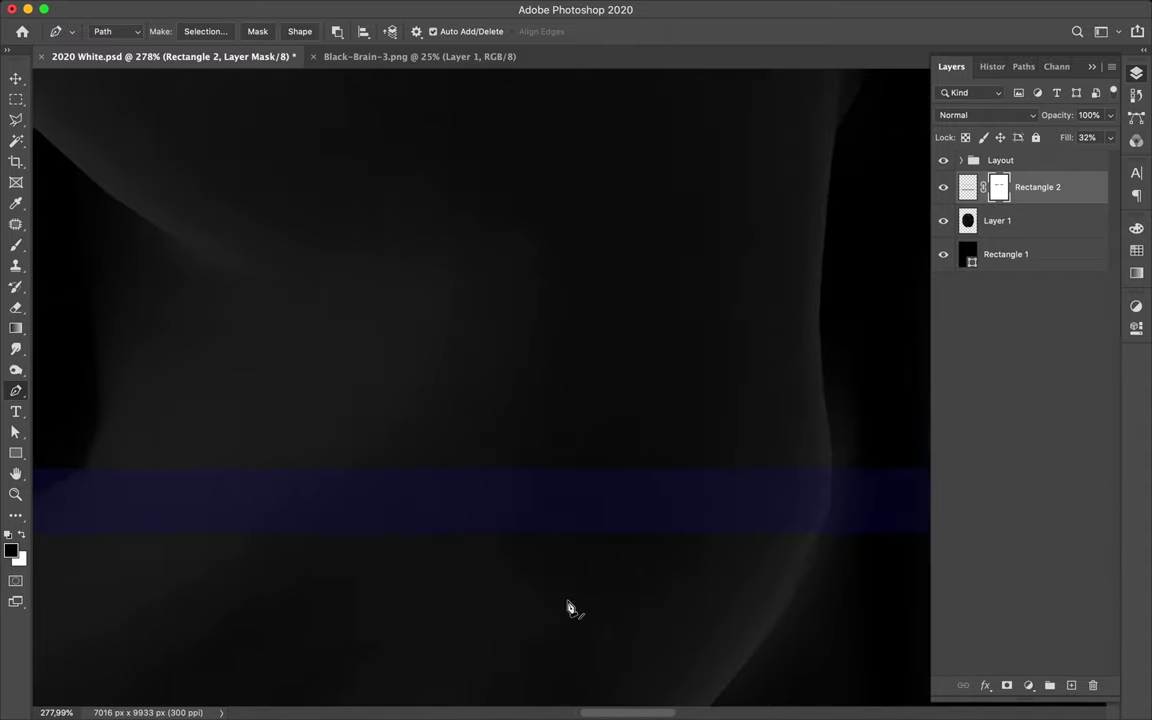
pyautogui.hscroll(5, 568, 609)
pyautogui.scroll(-3, 568, 610)
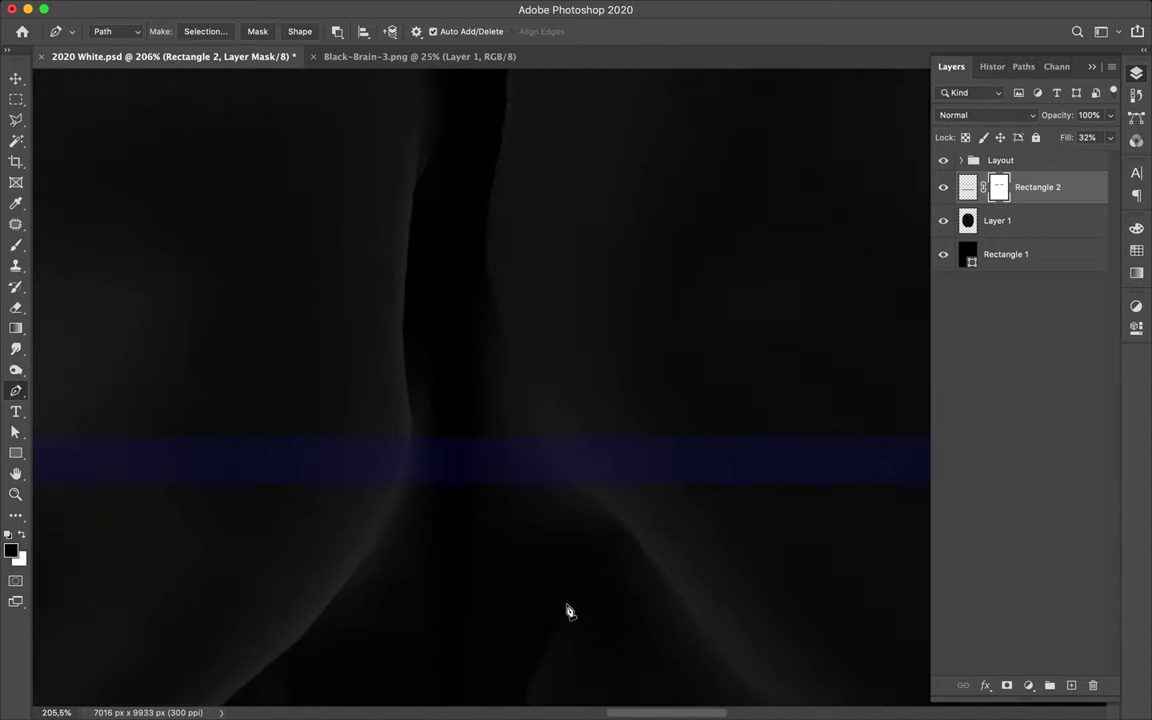
pyautogui.scroll(-5, 567, 611)
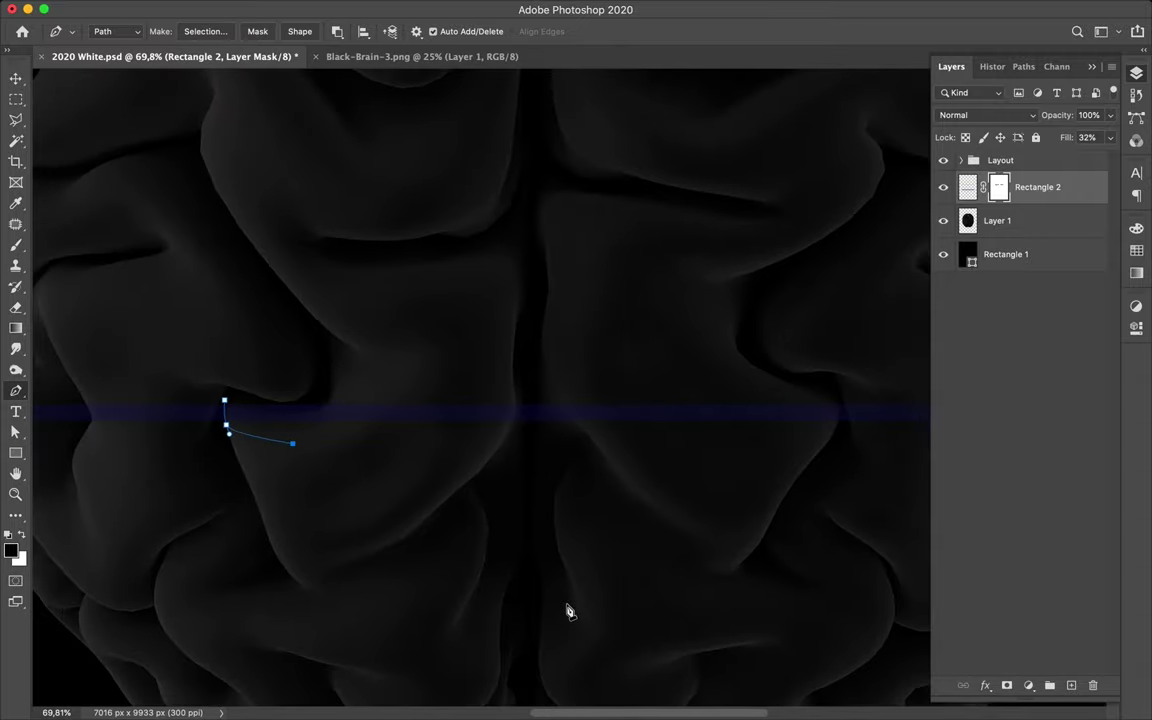
pyautogui.scroll(5, 612, 467)
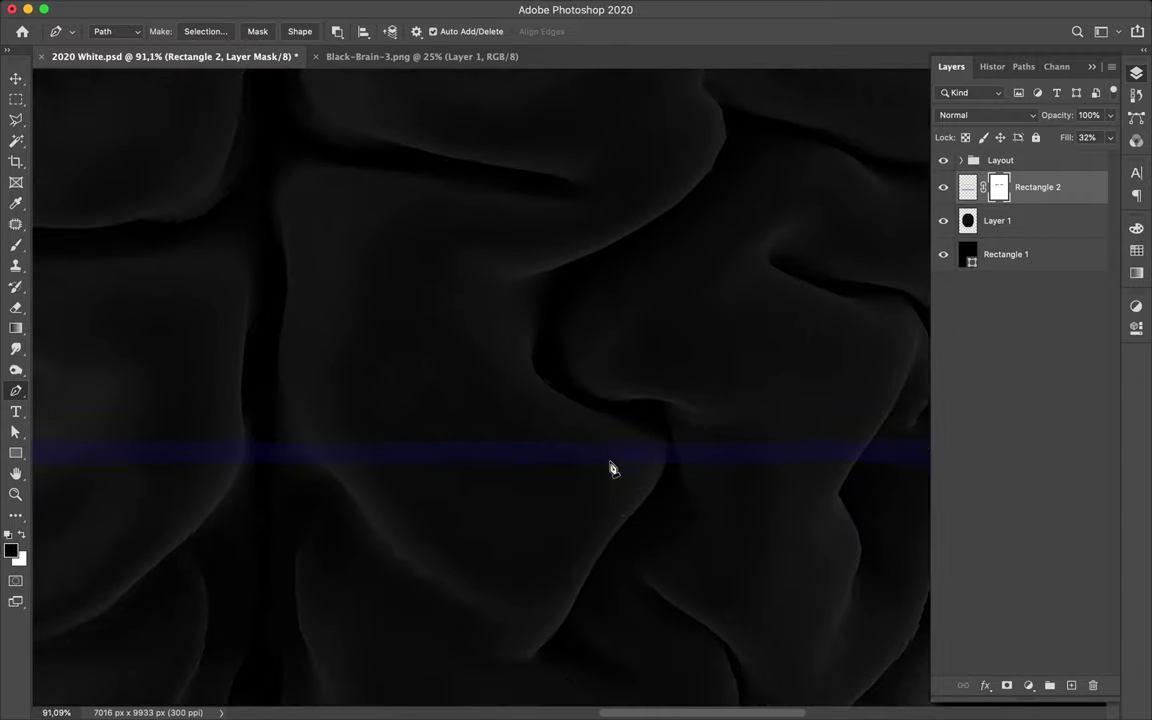
pyautogui.scroll(4, 612, 468)
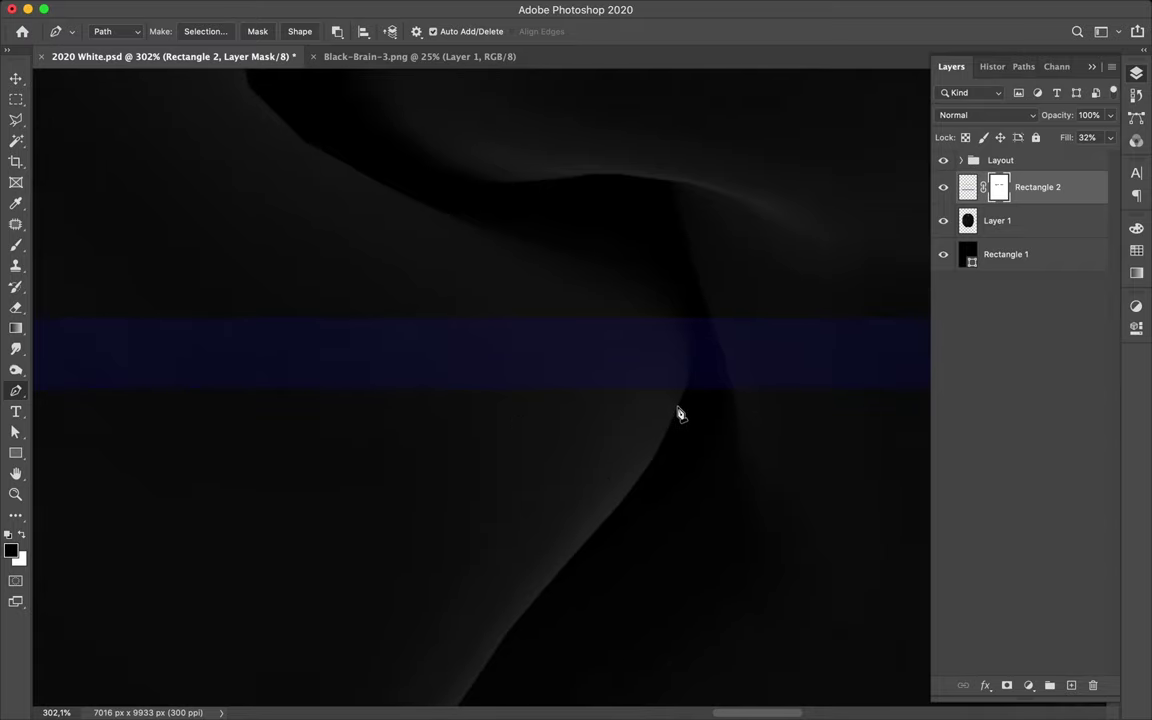
# Step: Add curved anchors to the far end of the bar section and close the path
pyautogui.click(677, 410)
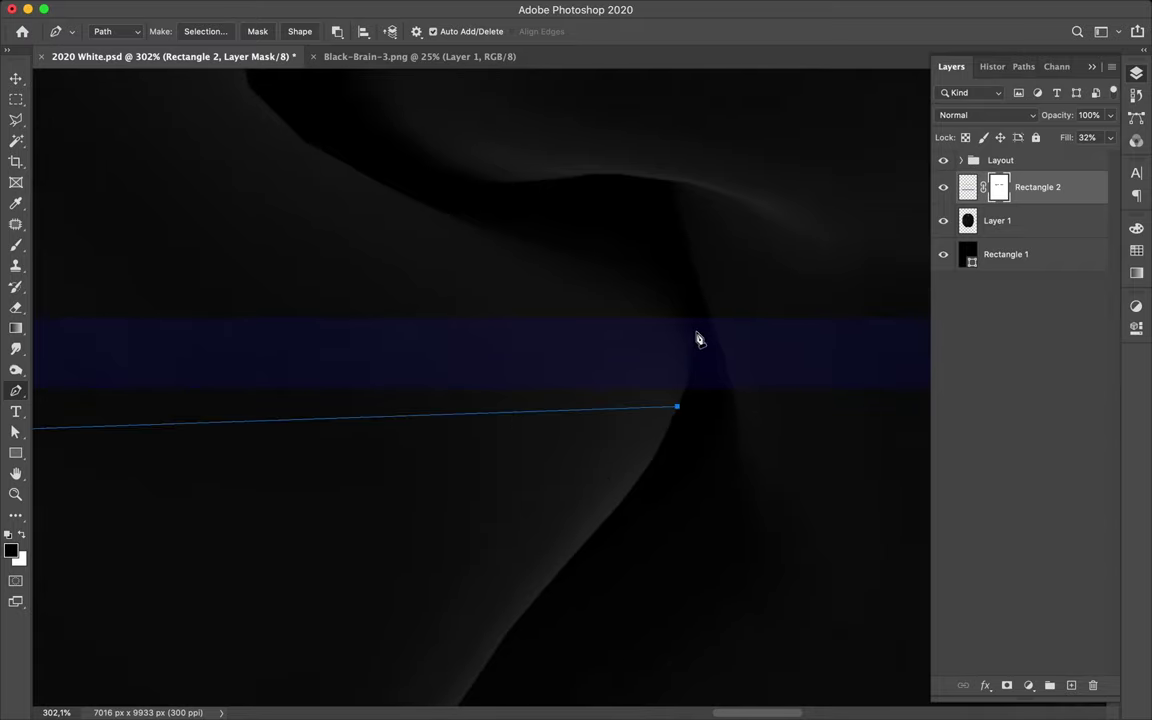
pyautogui.scroll(2, 697, 335)
pyautogui.scroll(1, 697, 337)
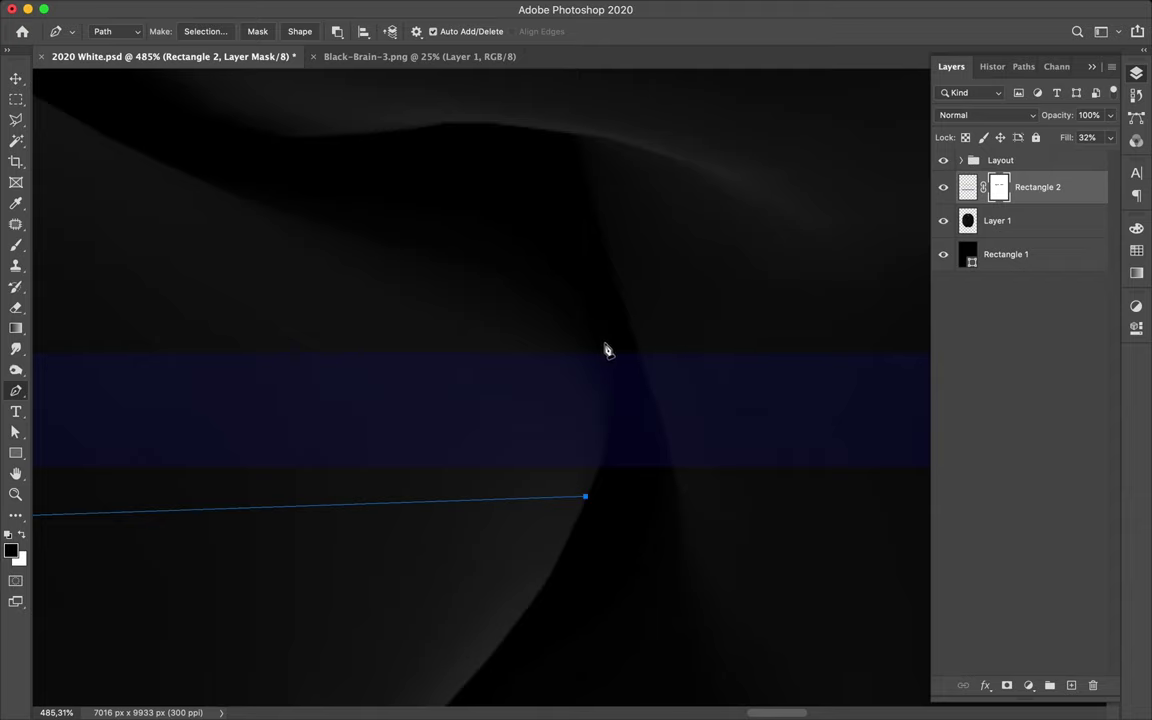
pyautogui.moveTo(598, 335); pyautogui.dragTo(562, 274)
pyautogui.scroll(-3, 386, 301)
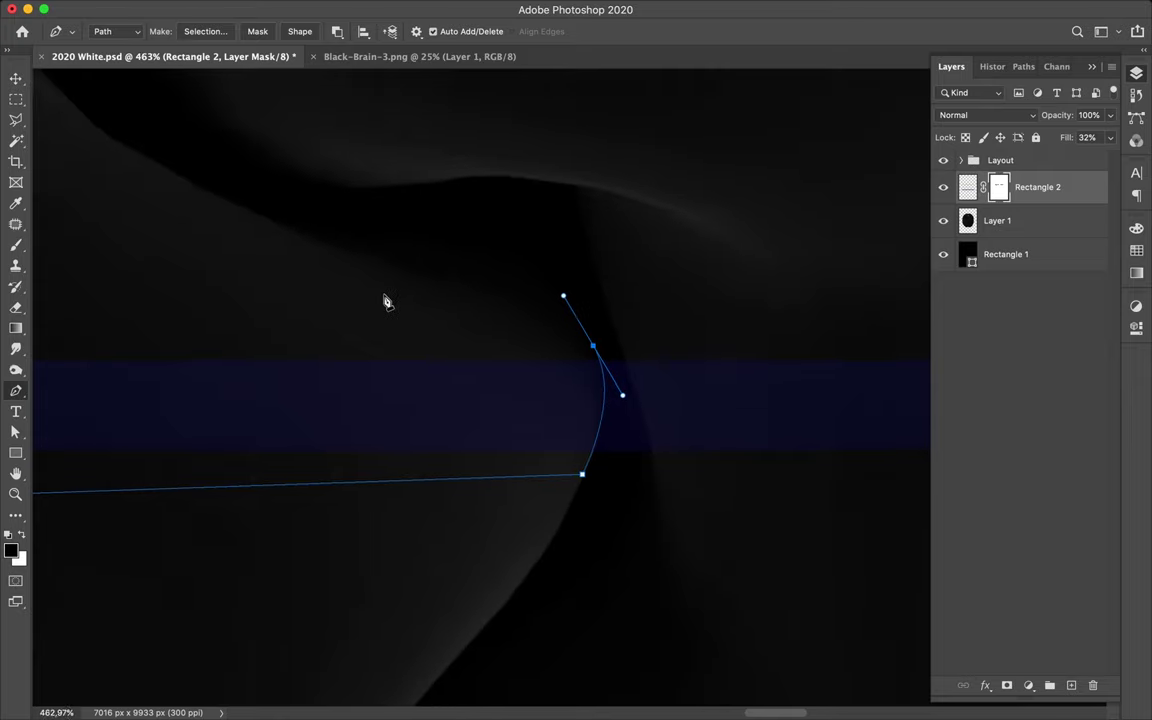
pyautogui.click(384, 299)
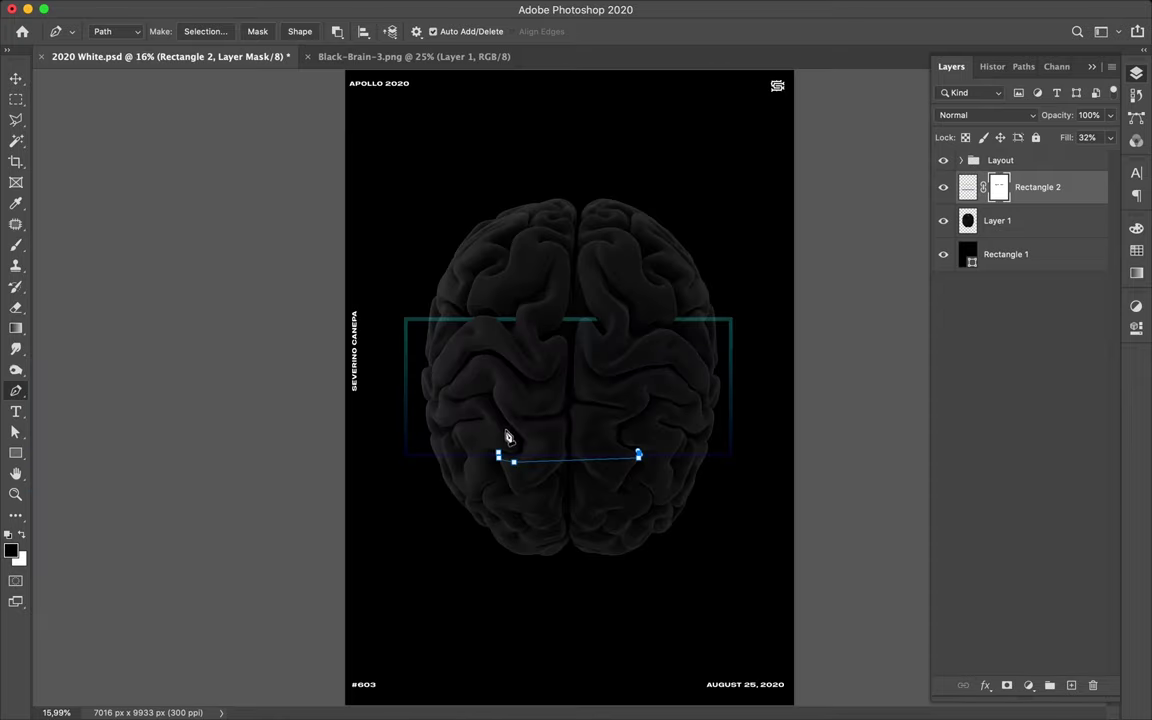
pyautogui.moveTo(500, 457); pyautogui.dragTo(465, 468)
# Step: Convert the fold path into a selection and set up a 1040 px Hard Round brush
pyautogui.click(205, 31)
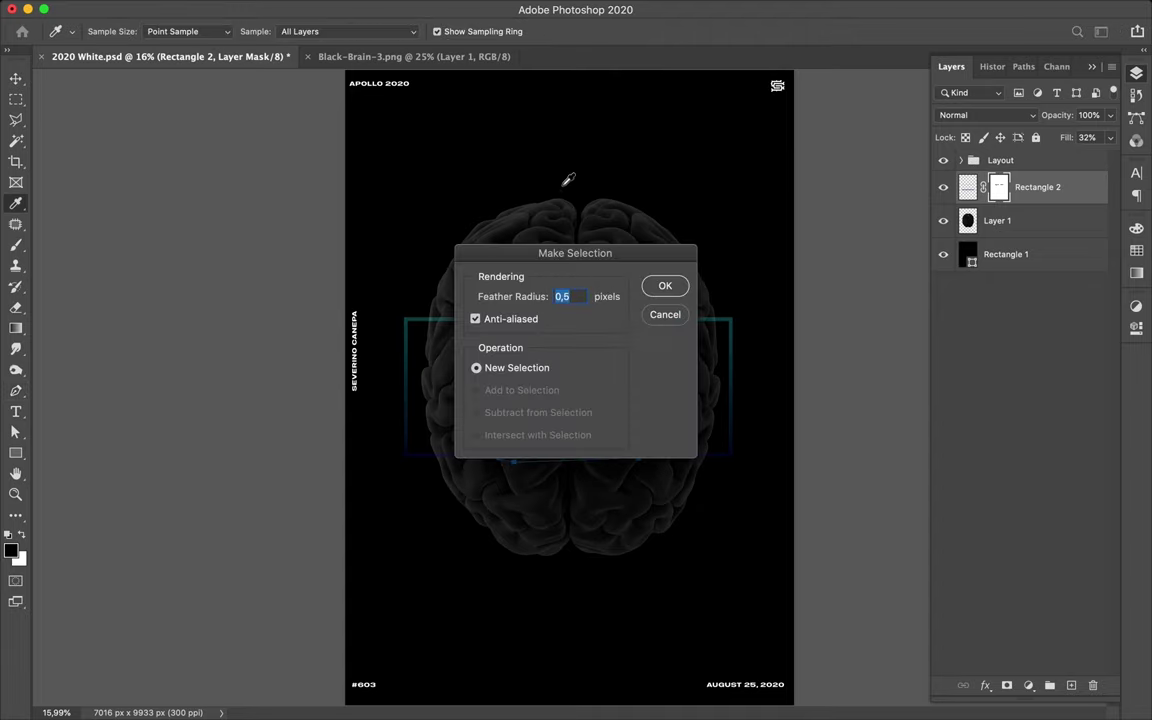
pyautogui.click(665, 287)
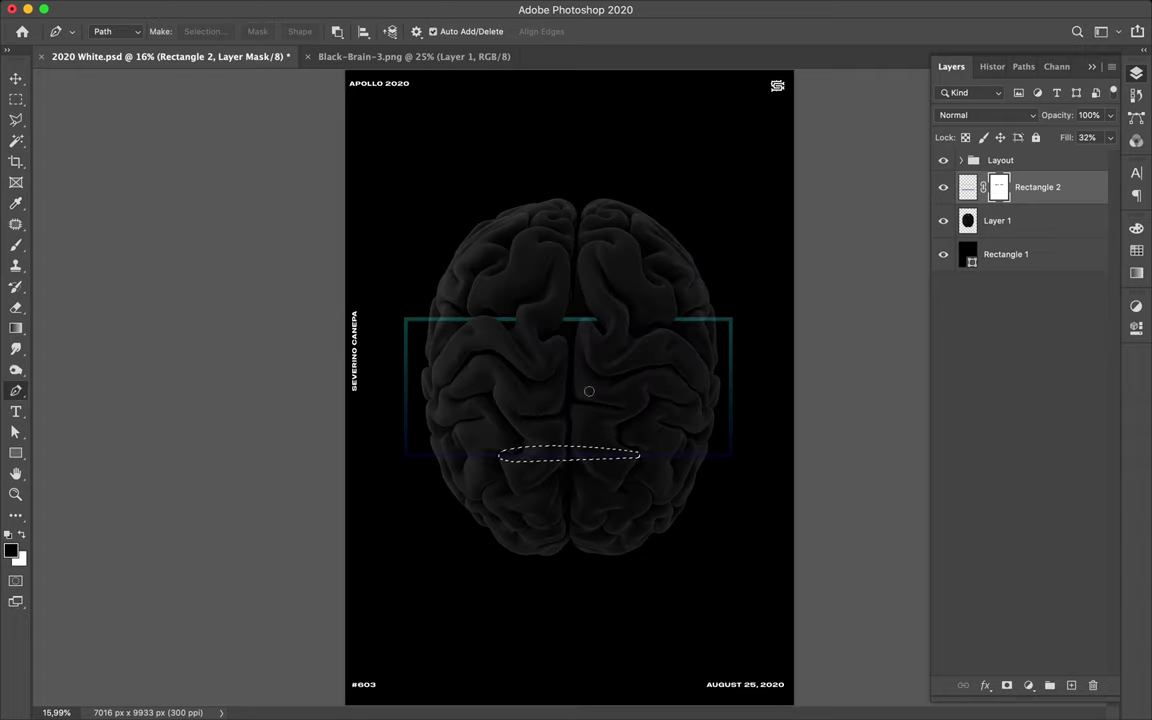
pyautogui.press('b')
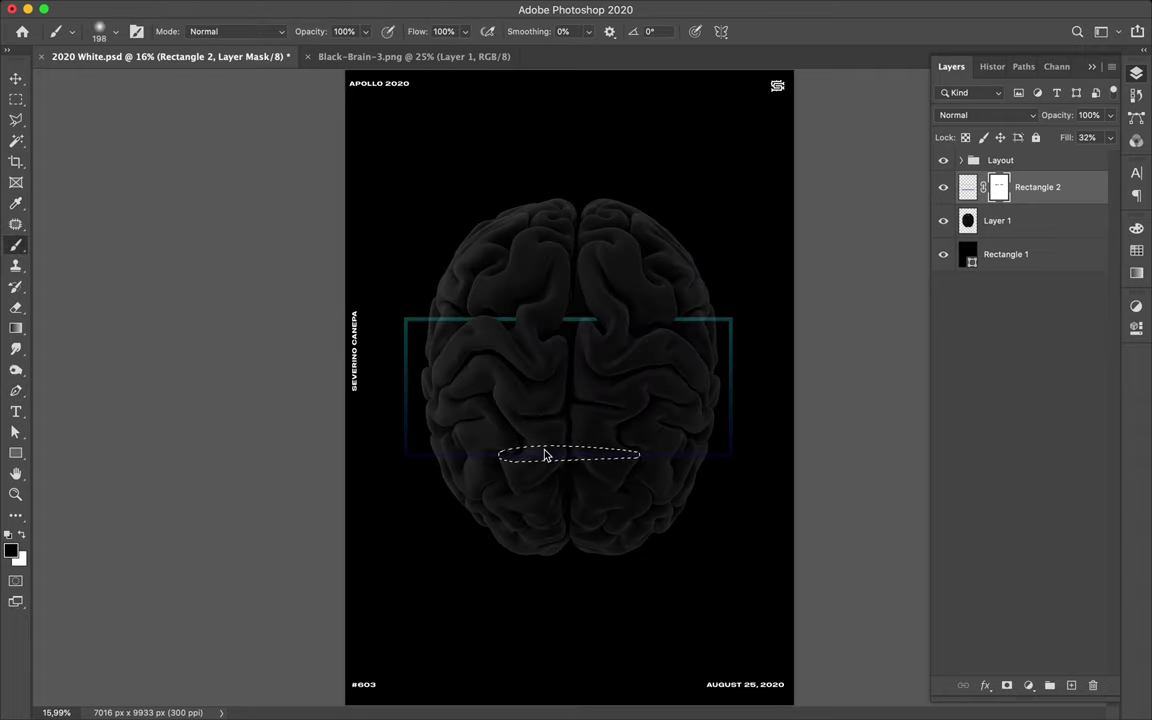
pyautogui.rightClick(545, 456)
pyautogui.click(652, 405)
pyautogui.moveTo(717, 234); pyautogui.dragTo(722, 232)
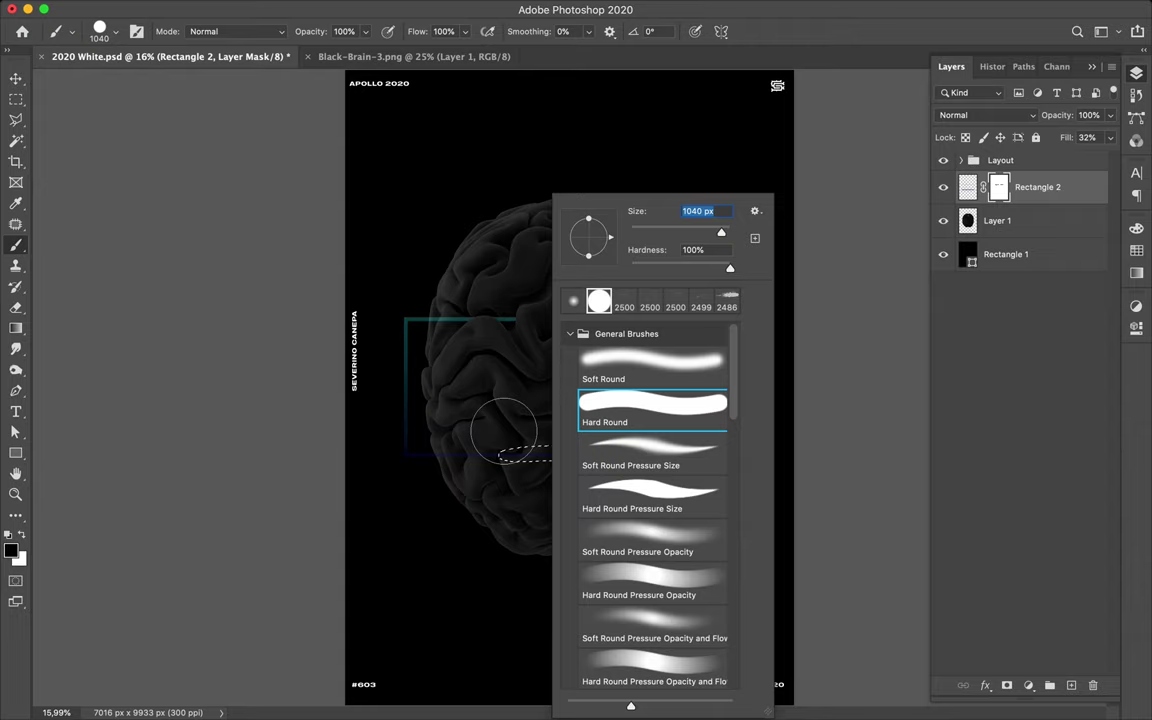
pyautogui.press('Return')
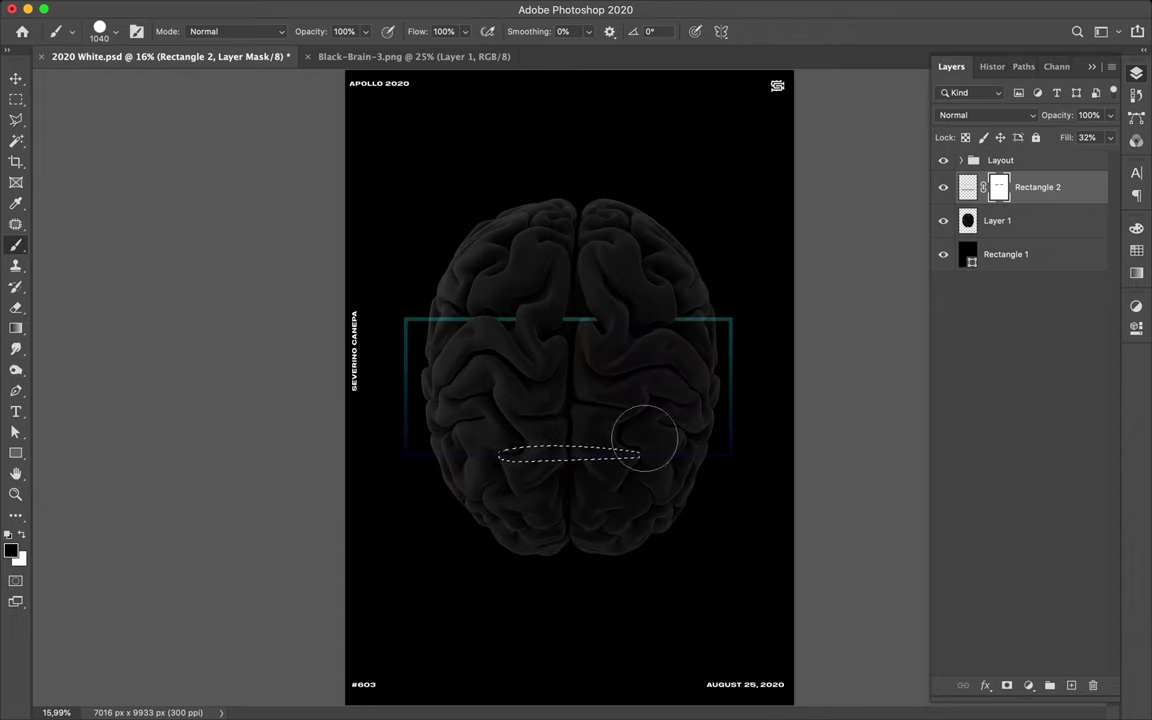
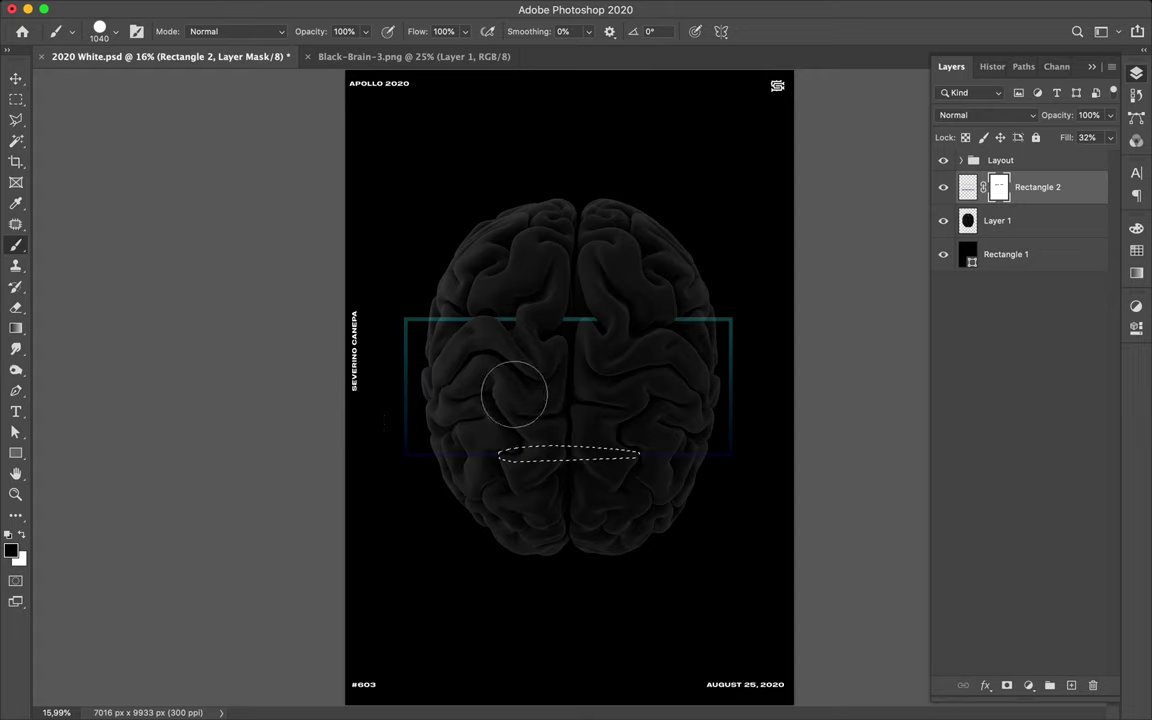
# Step: Clear the elliptical selection on the canvas
pyautogui.press('m')
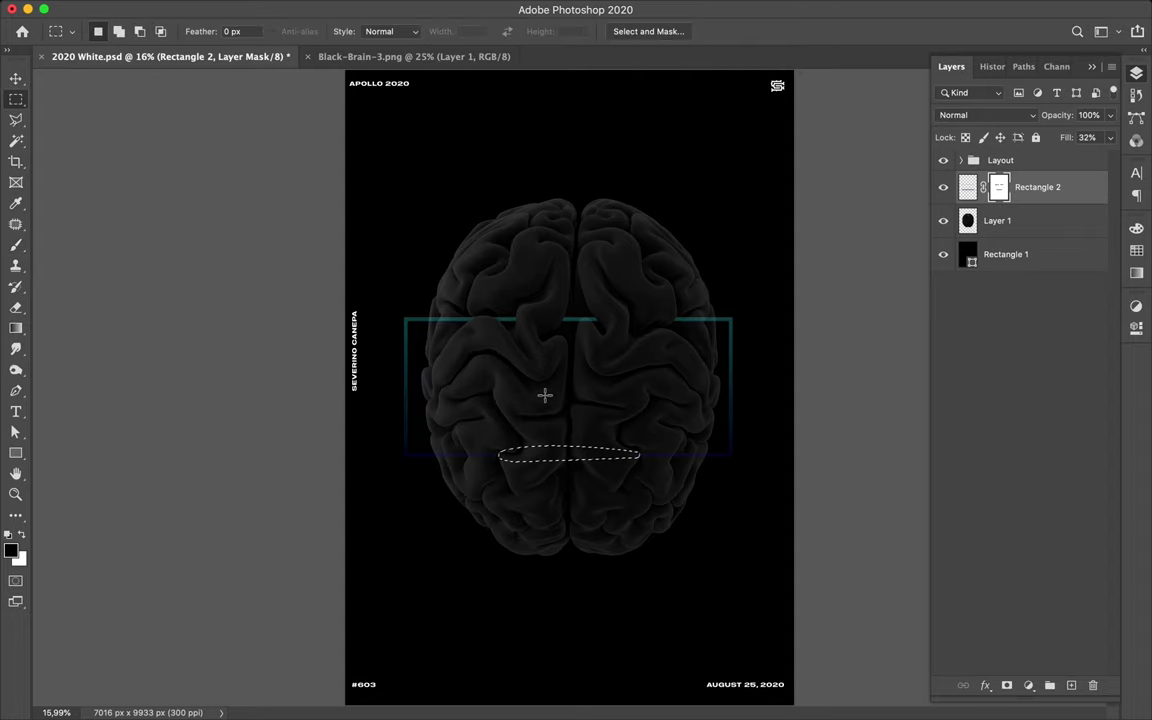
pyautogui.click(545, 403)
pyautogui.scroll(3, 545, 403)
# Step: Raise the Rectangle 2 frame's fill from 32% to 100%
pyautogui.click(1111, 139)
pyautogui.moveTo(1060, 160); pyautogui.dragTo(1108, 158)
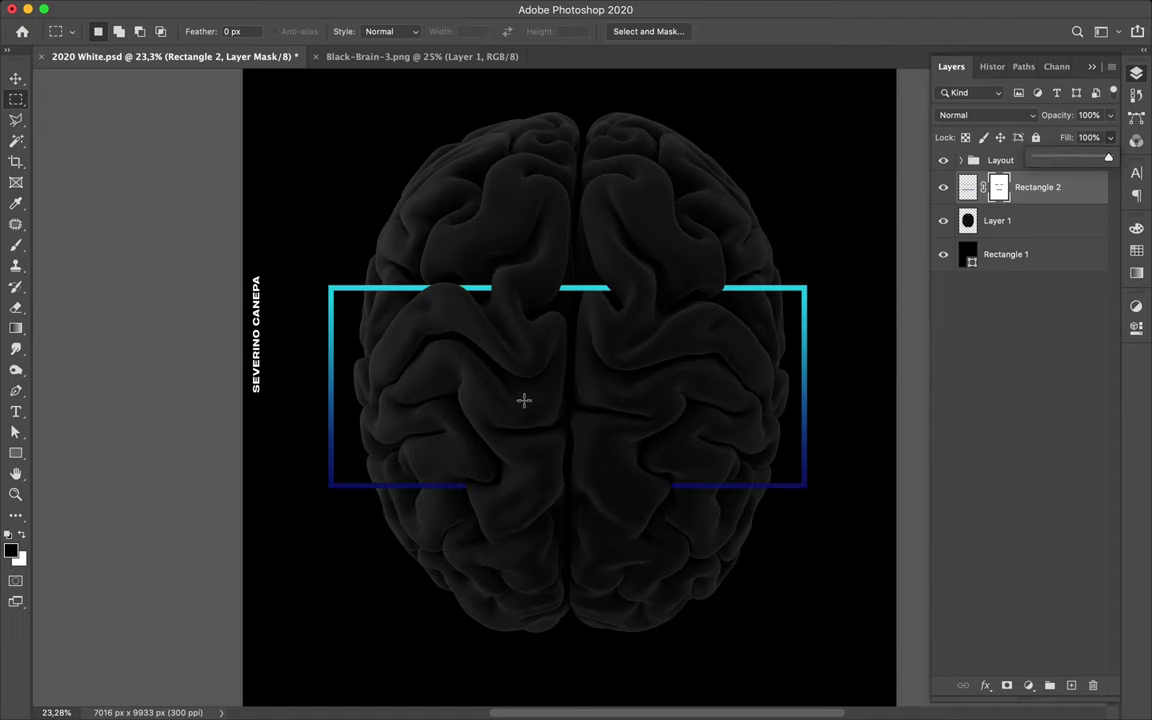
pyautogui.scroll(3, 458, 507)
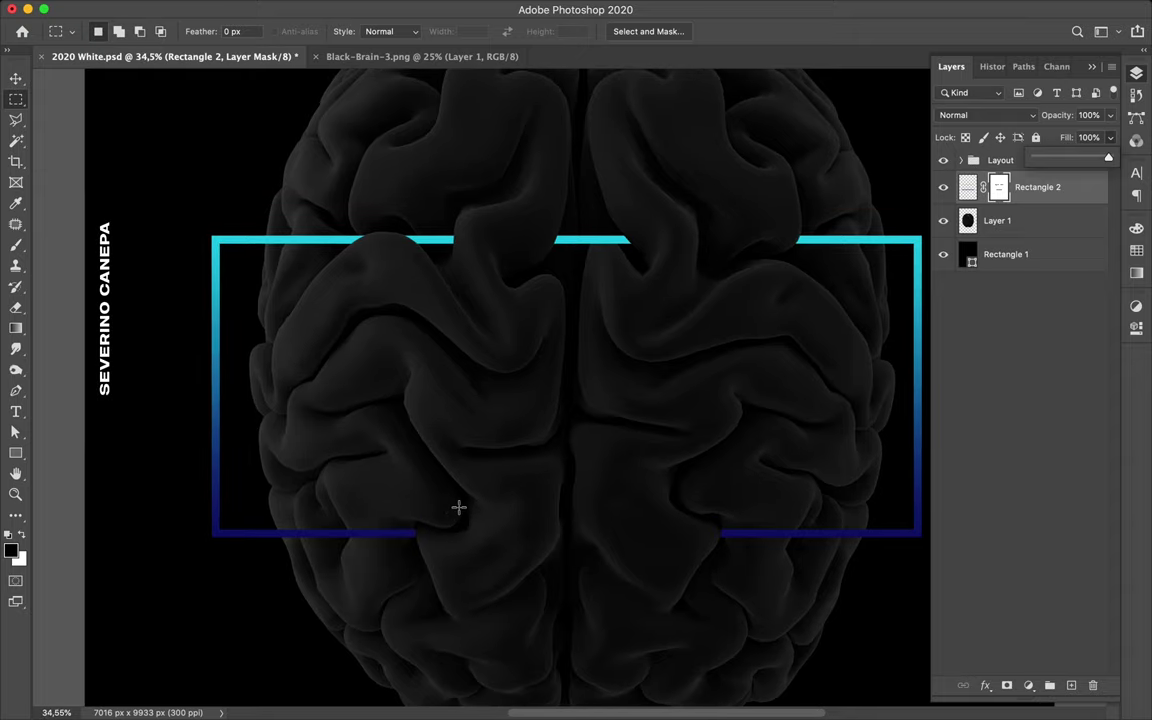
pyautogui.scroll(-3, 458, 507)
pyautogui.scroll(5, 458, 507)
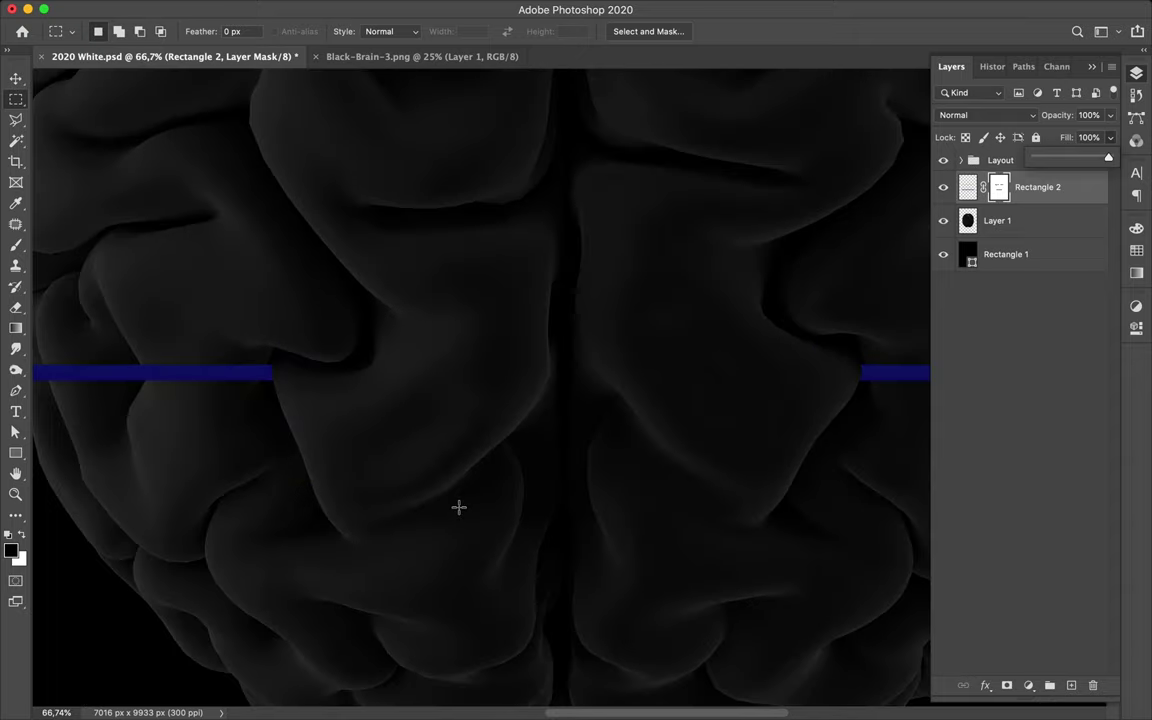
pyautogui.scroll(1, 458, 507)
pyautogui.hscroll(5, 458, 507)
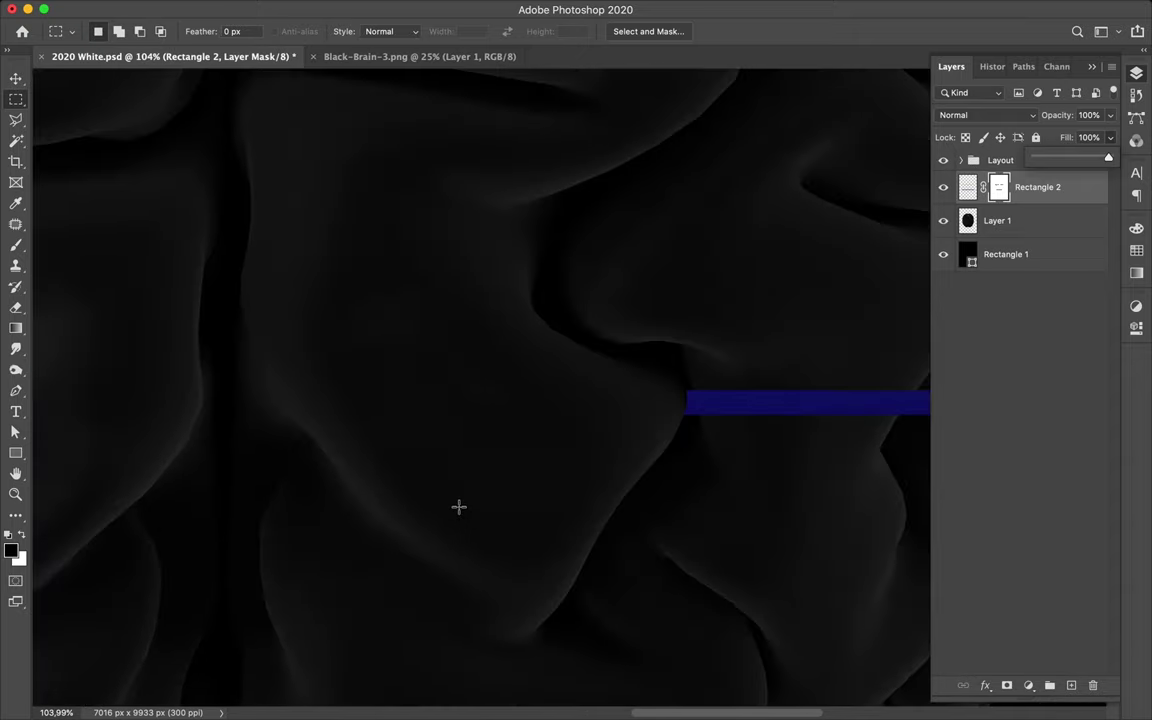
pyautogui.hscroll(1, 458, 507)
pyautogui.scroll(-2, 458, 507)
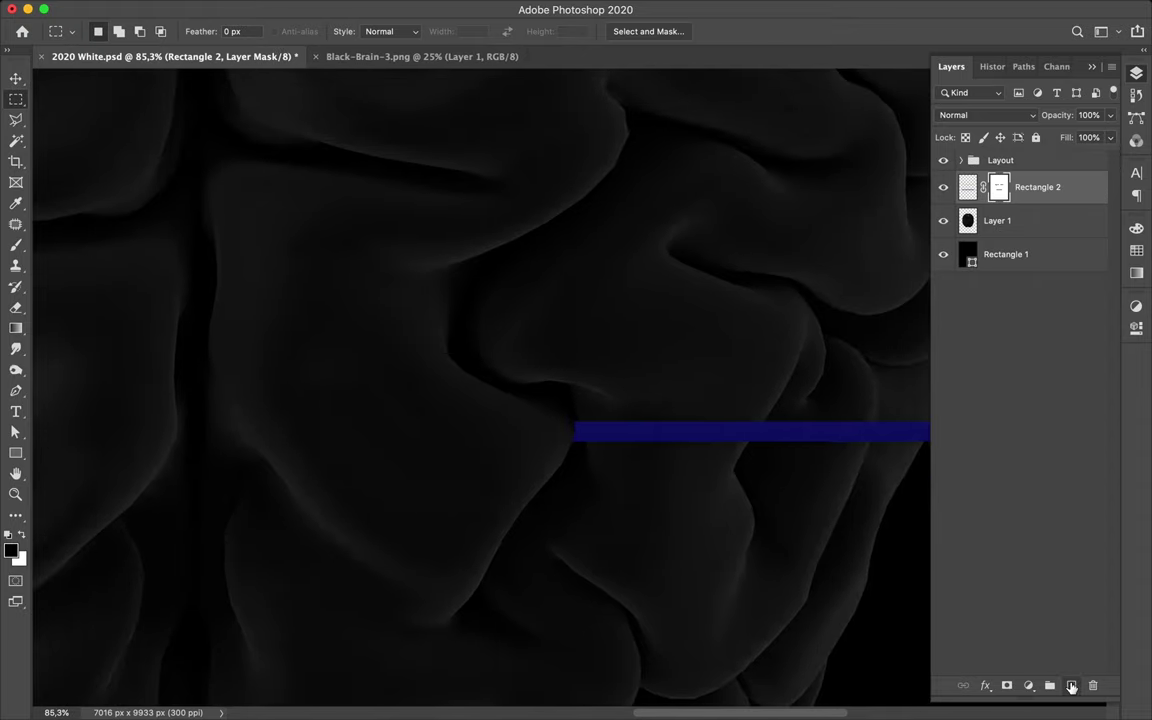
# Step: Add a new empty Layer 2 and pick a Soft Round brush at 220 px, 0% hardness
pyautogui.click(1071, 686)
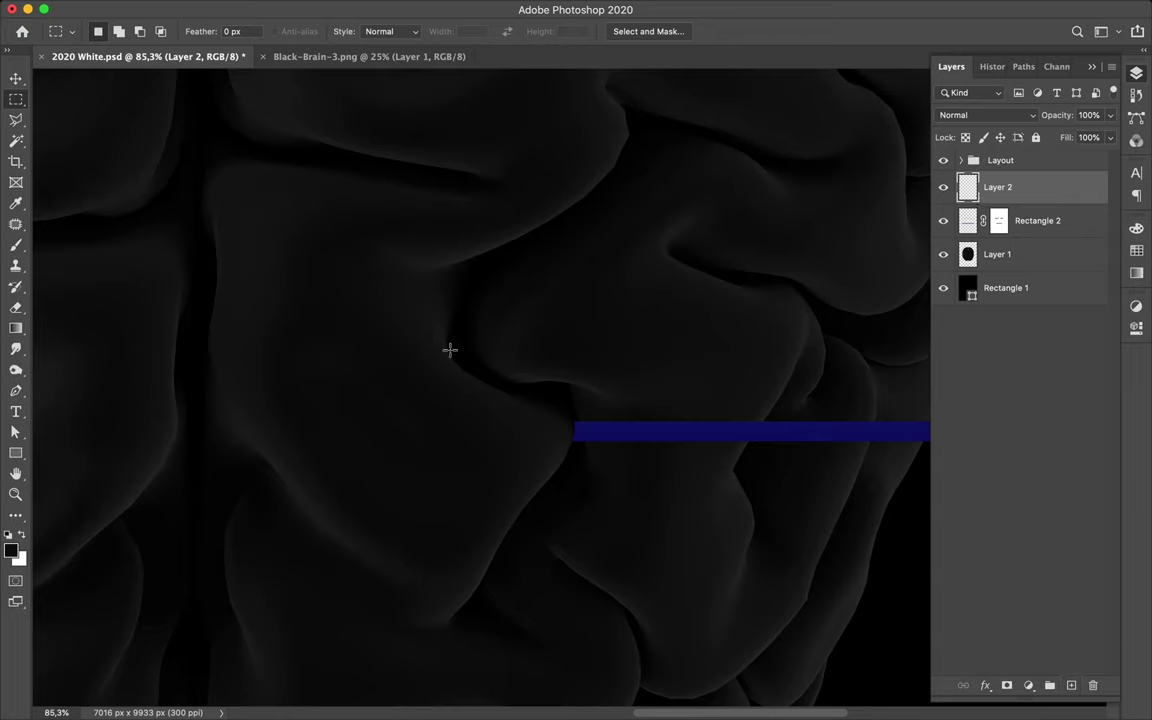
pyautogui.press('b')
pyautogui.press('m')
pyautogui.press('b')
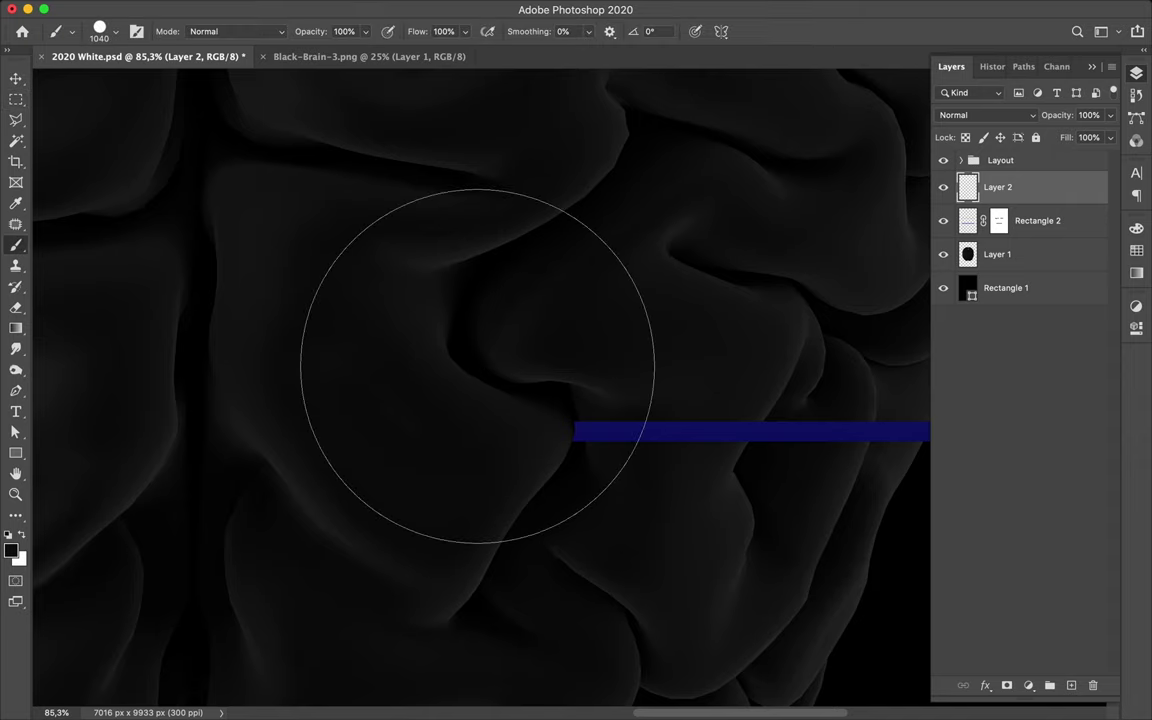
pyautogui.rightClick(488, 372)
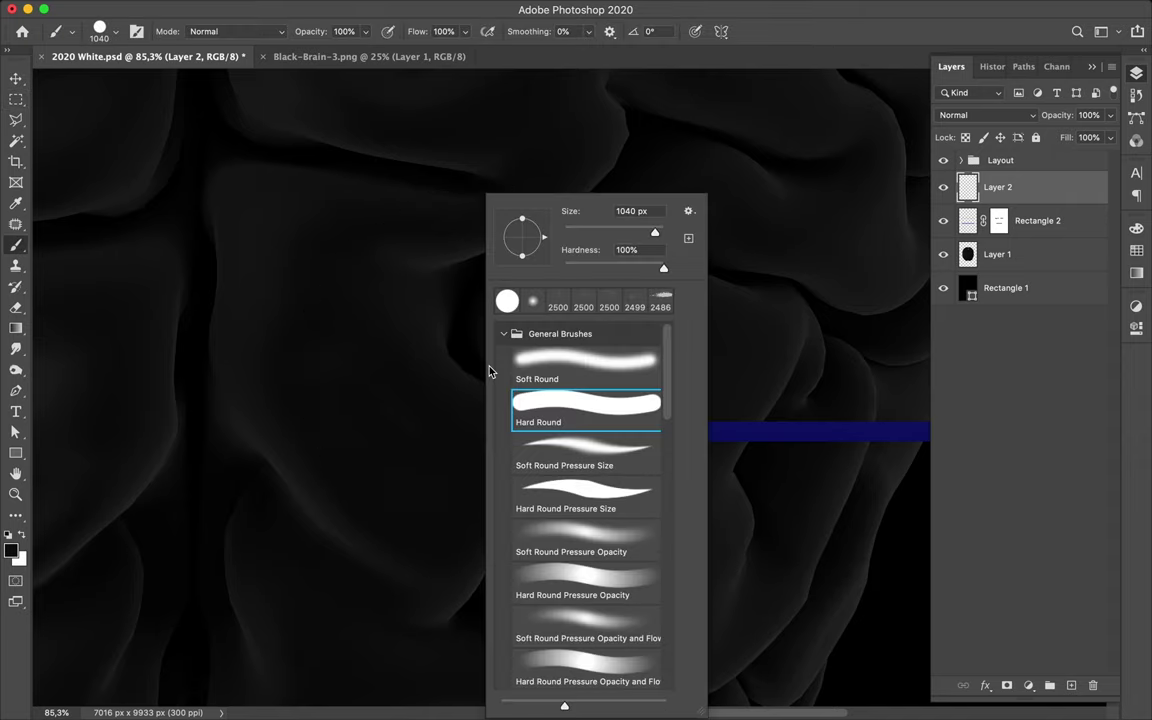
pyautogui.click(592, 357)
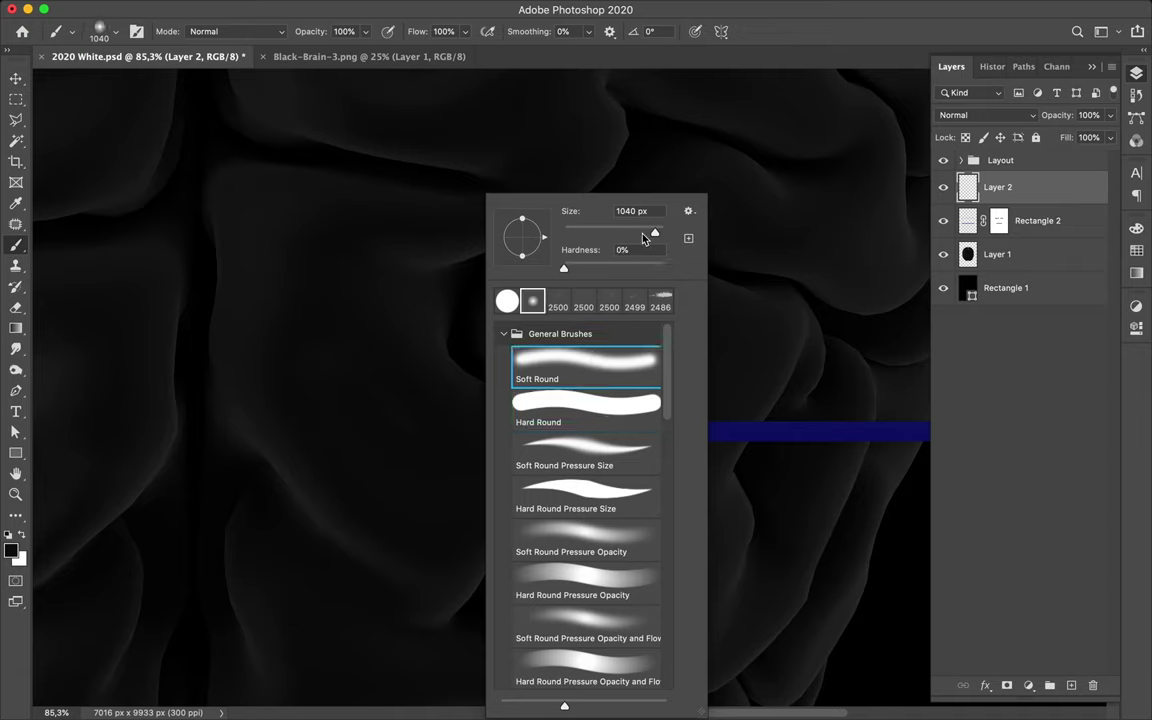
pyautogui.moveTo(636, 236); pyautogui.dragTo(640, 233)
pyautogui.press('v')
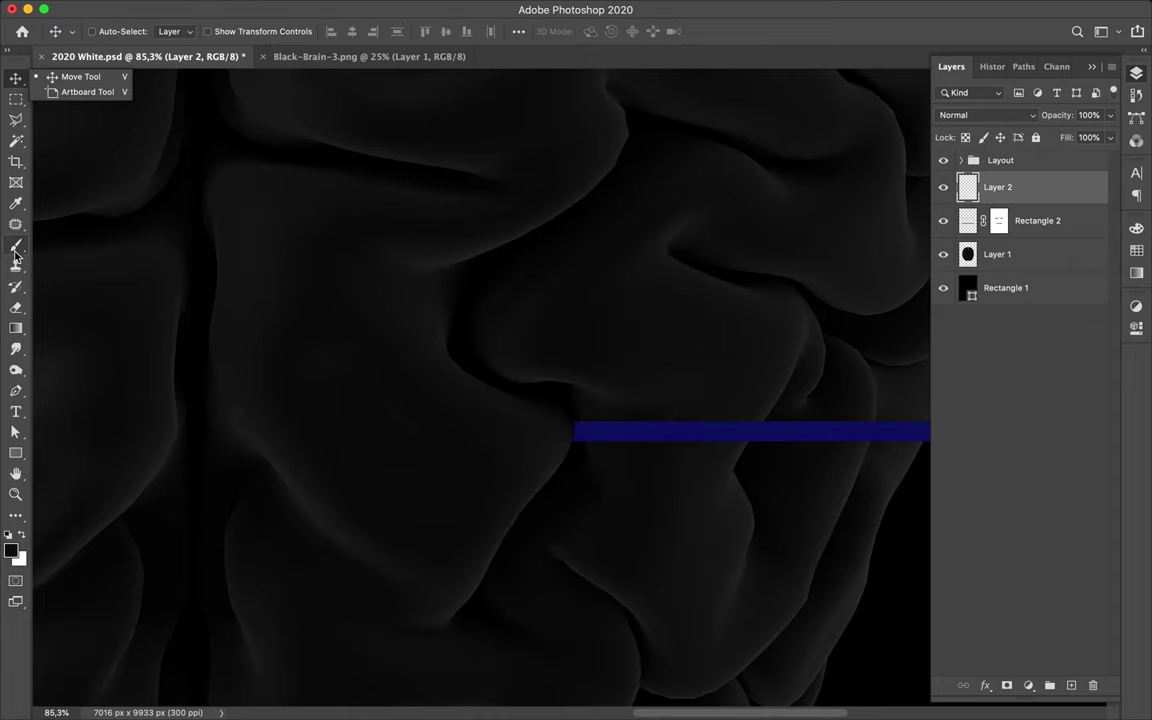
pyautogui.click(15, 250)
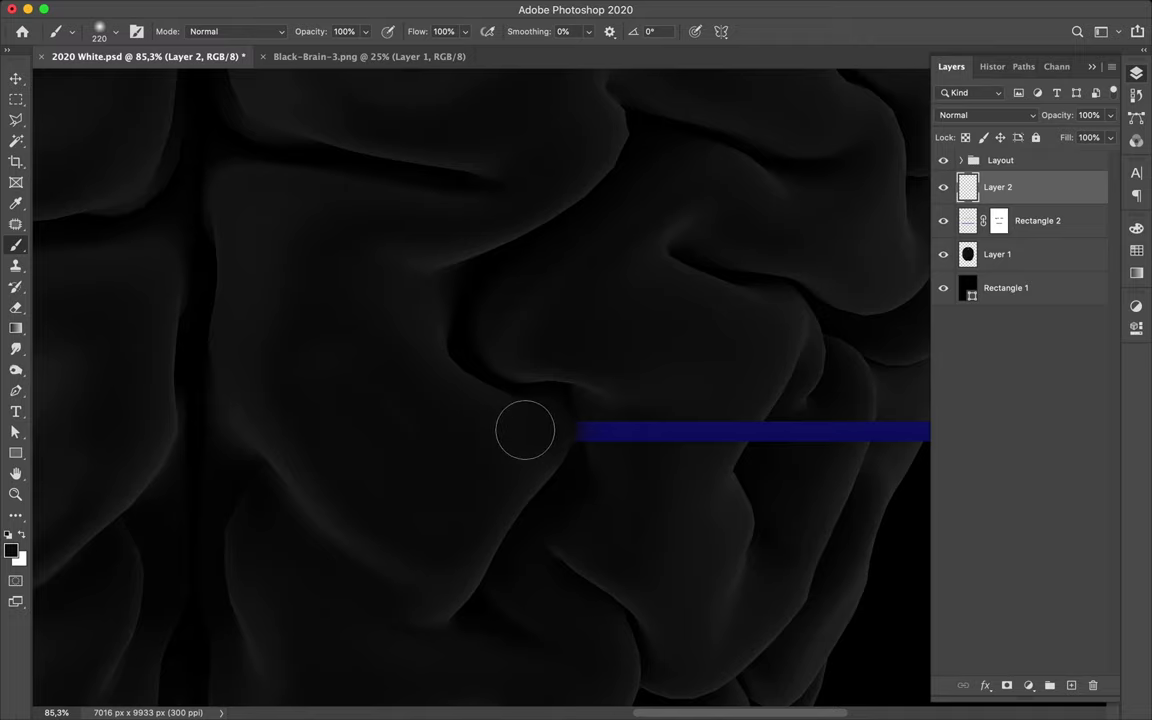
# Step: Dab black soft shading on the folds crossing the left cyan bar's ends
pyautogui.hscroll(10, 524, 430)
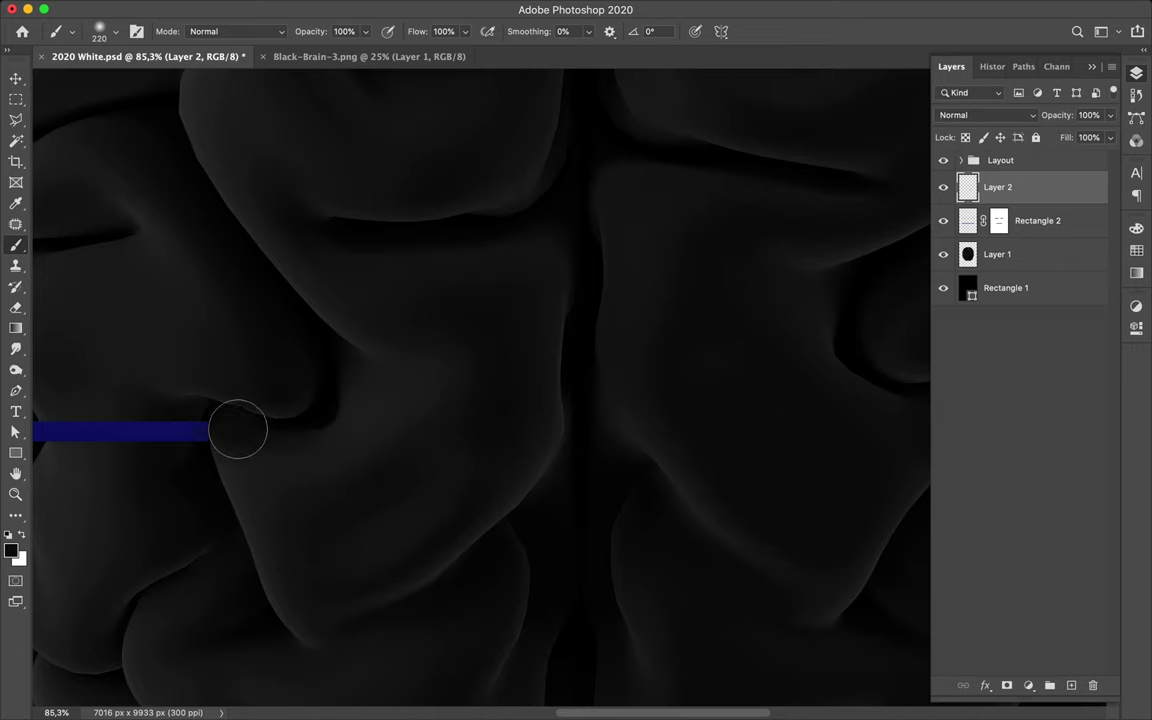
pyautogui.scroll(10, 334, 452)
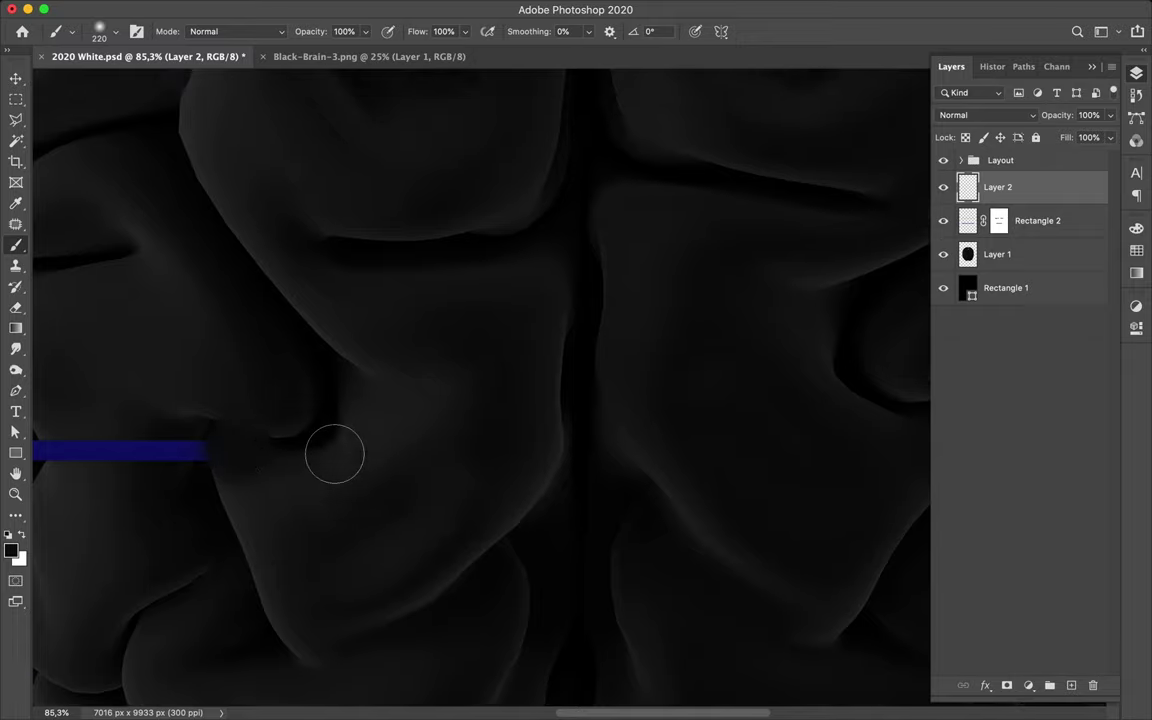
pyautogui.scroll(15, 284, 328)
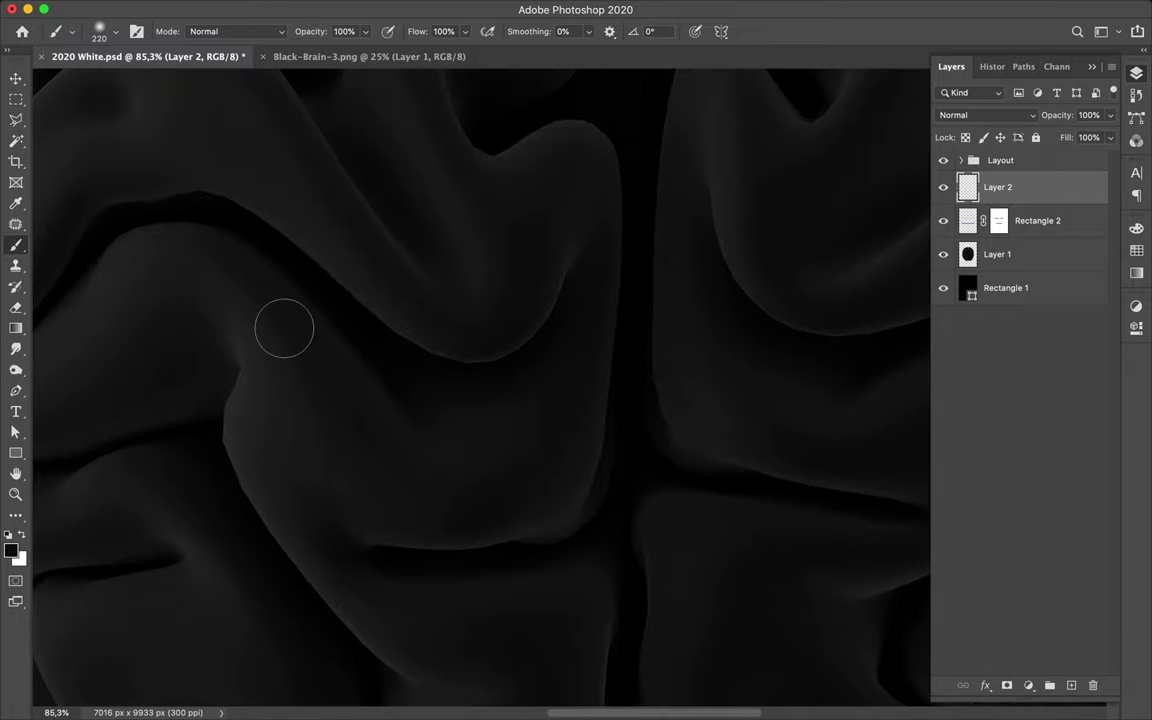
pyautogui.scroll(-12, 284, 328)
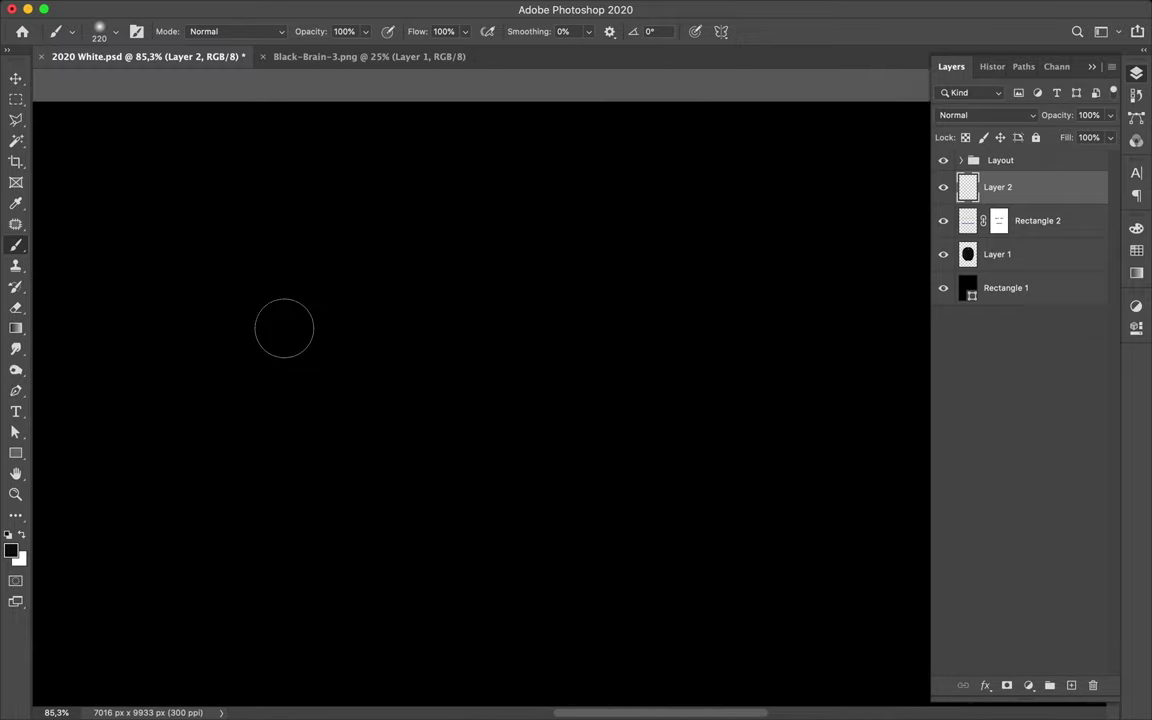
pyautogui.scroll(-15, 284, 328)
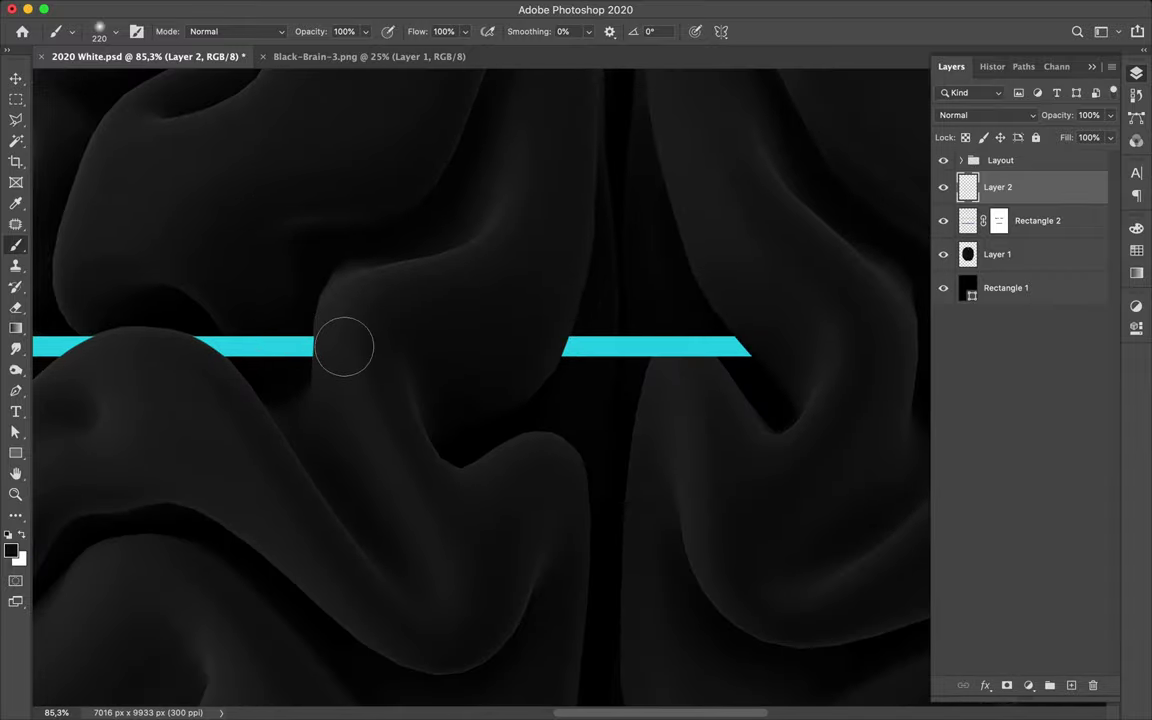
pyautogui.click(343, 349)
pyautogui.click(343, 349)
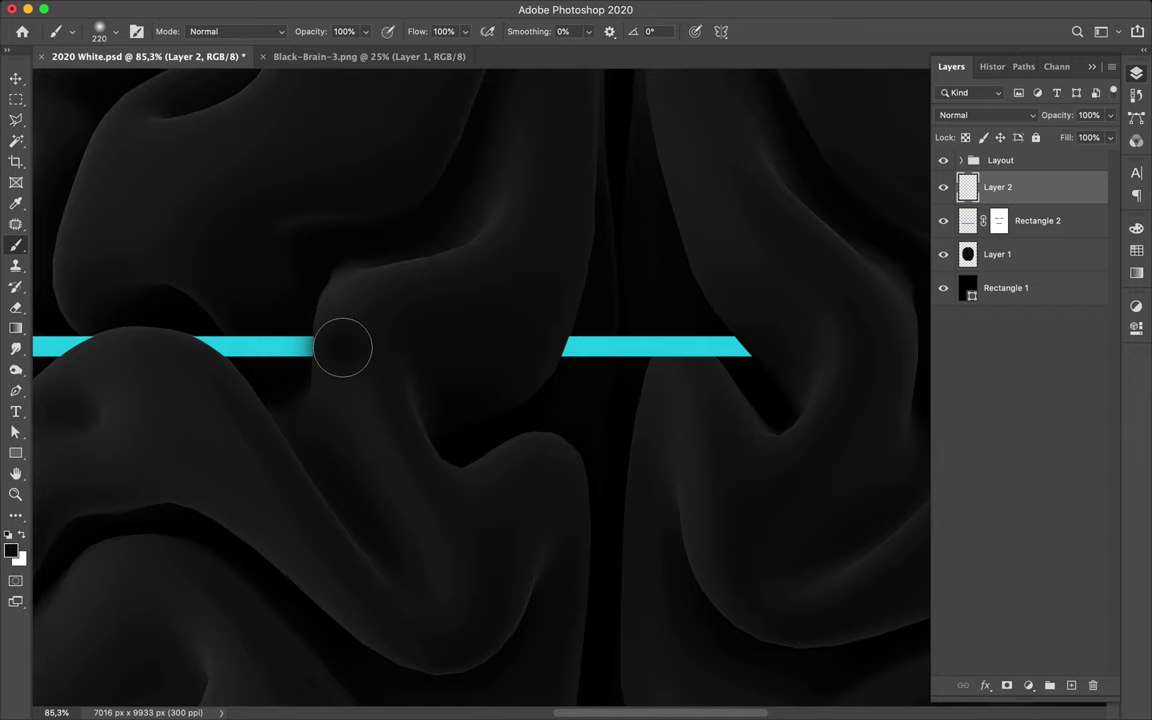
pyautogui.click(95, 369)
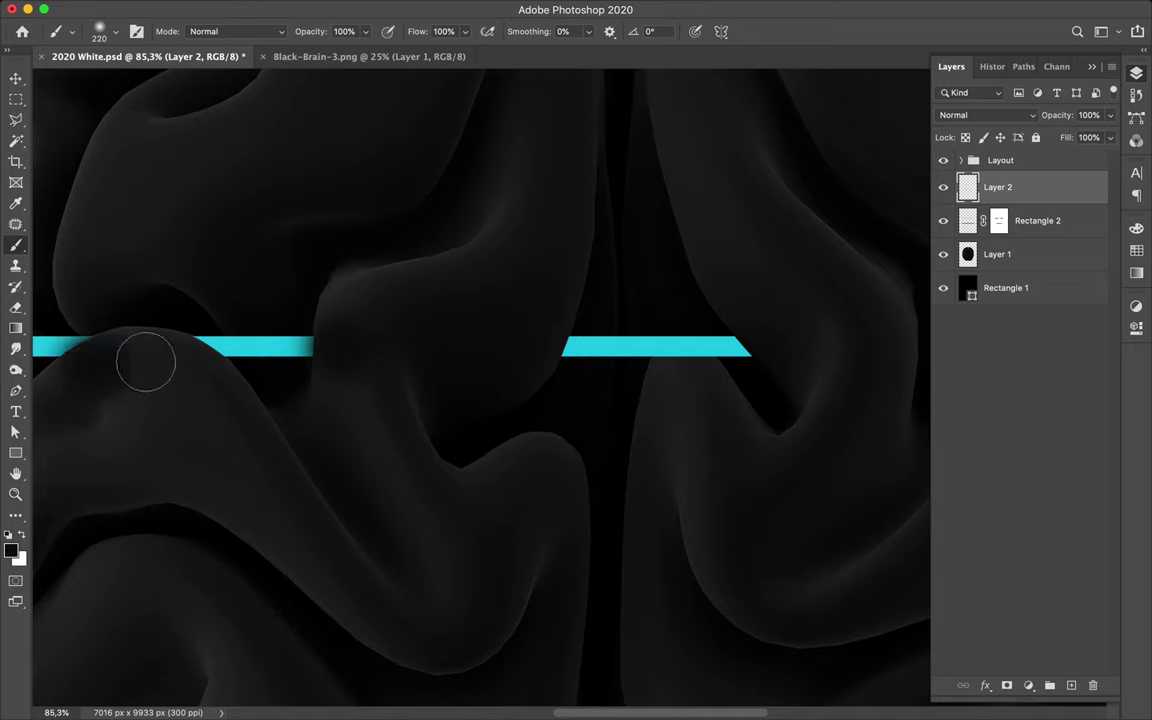
pyautogui.click(188, 368)
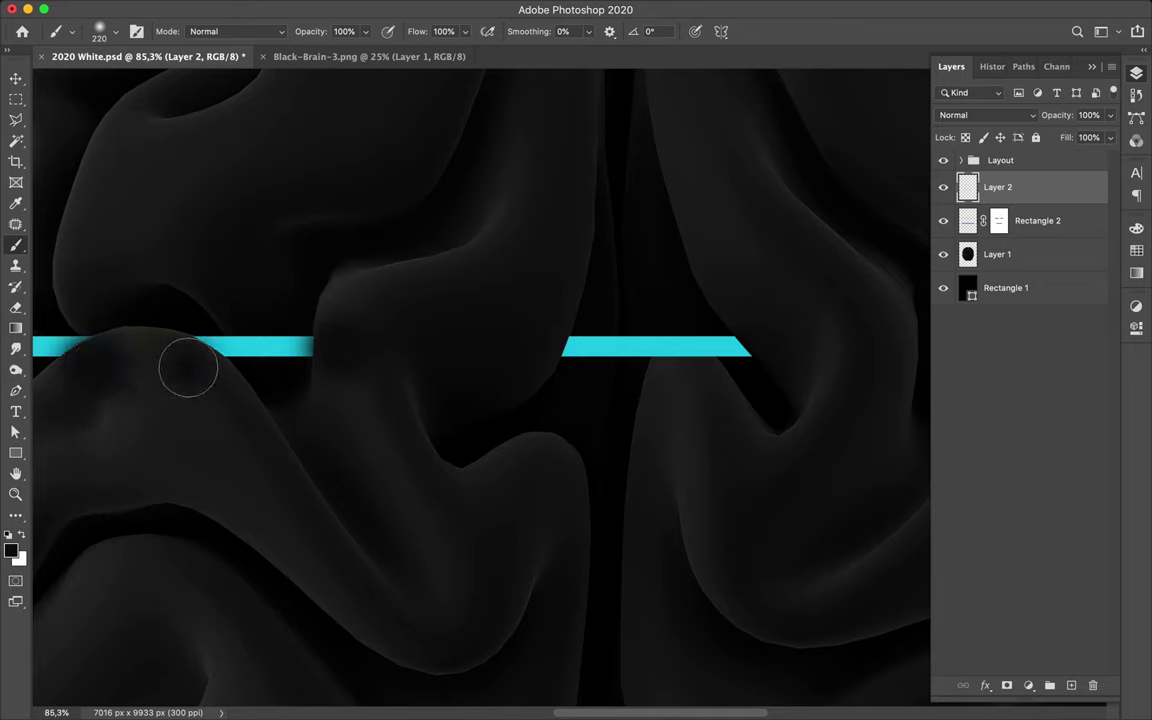
pyautogui.click(188, 368)
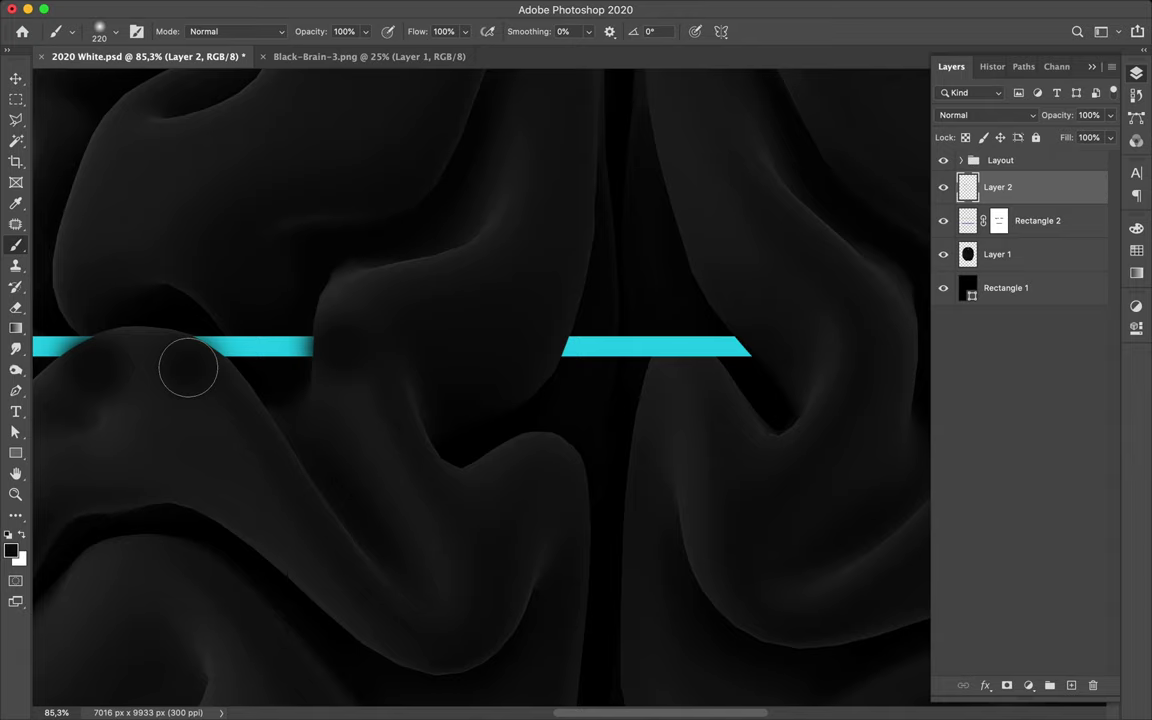
# Step: Shade the left and right ends of the right cyan bar under the folds
pyautogui.click(538, 336)
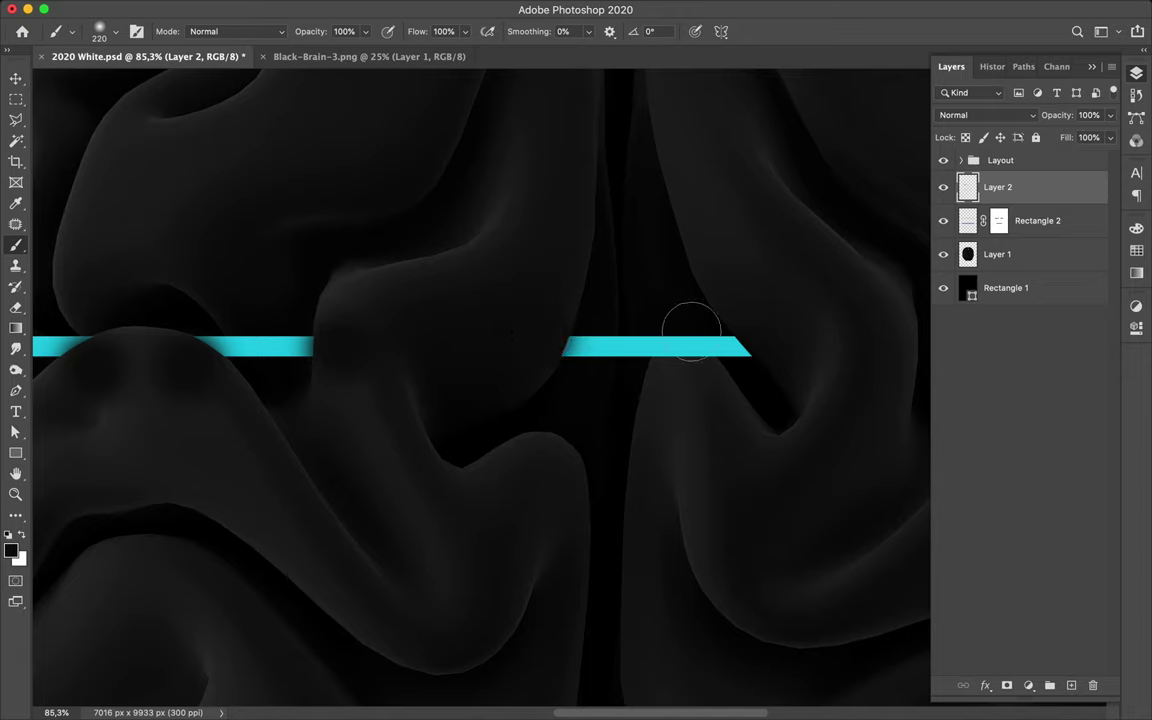
pyautogui.click(766, 329)
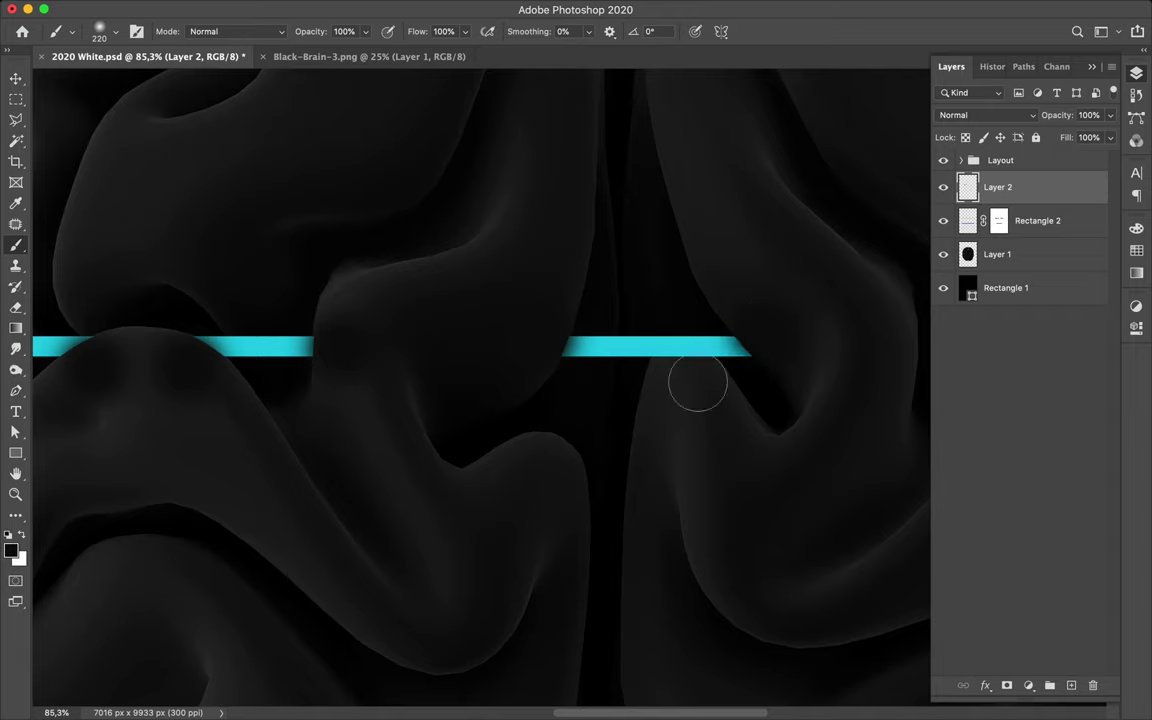
pyautogui.hscroll(5, 697, 382)
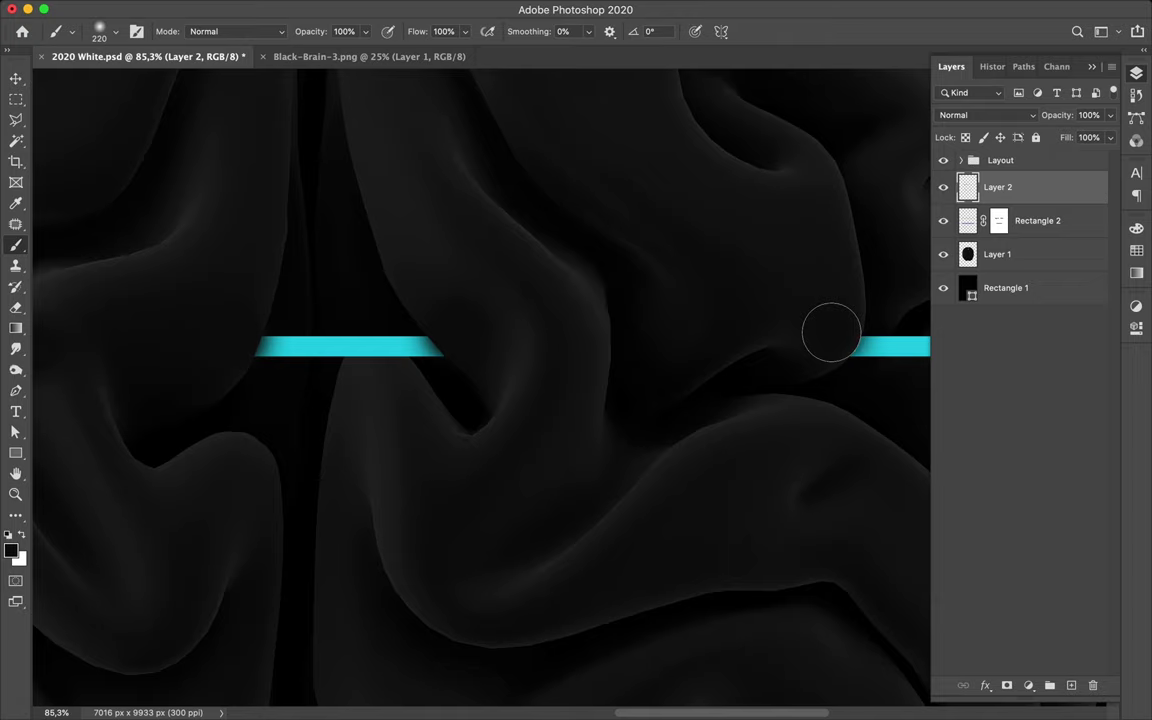
# Step: Clip Layer 2 to Rectangle 2 and fit the whole poster on screen
pyautogui.keyDown('alt'); pyautogui.click(1025, 201); pyautogui.keyUp('alt')
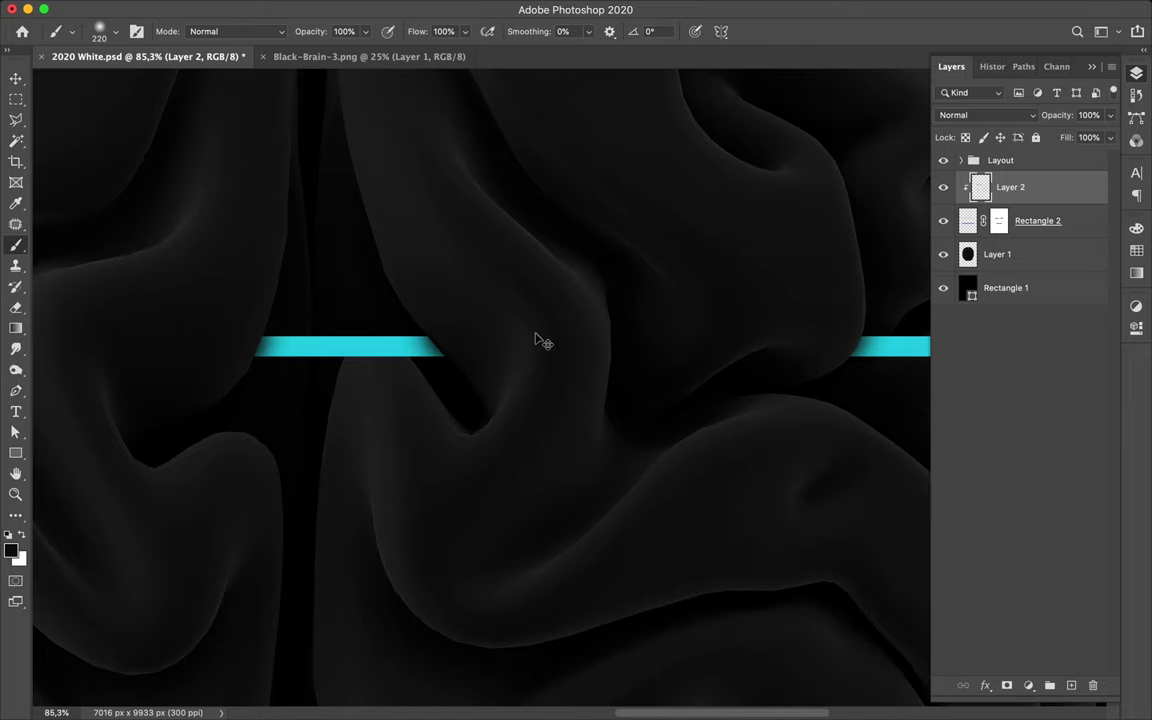
pyautogui.press('super+0')
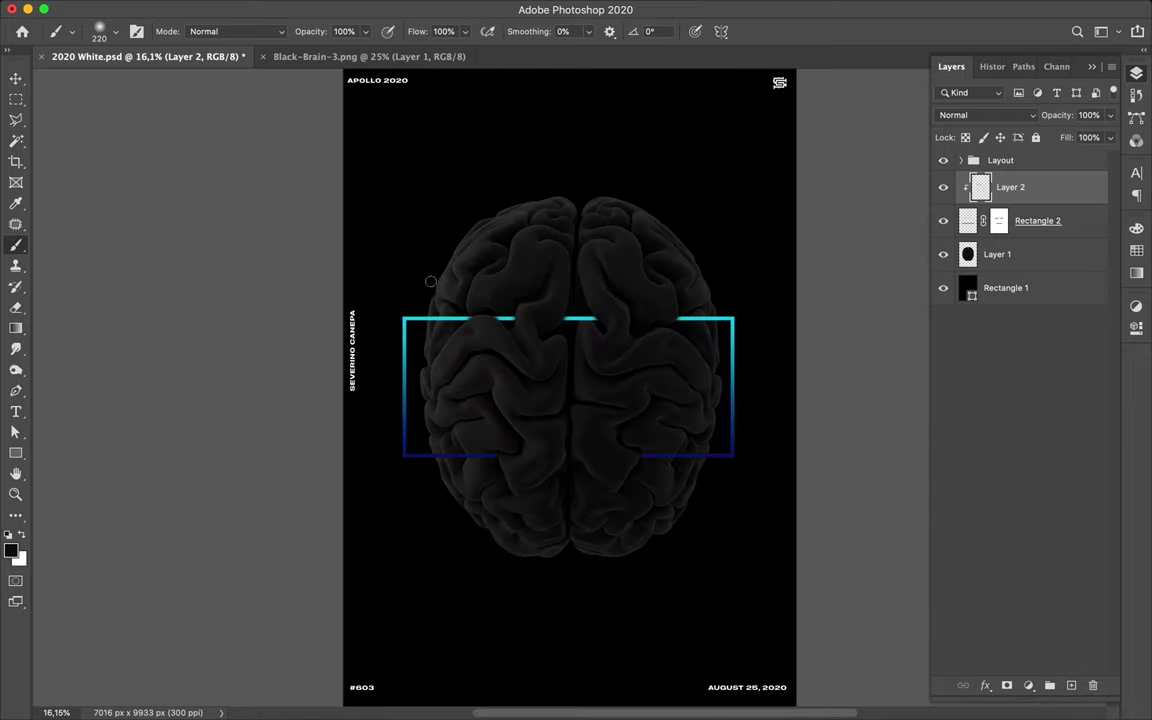
pyautogui.click(15, 77)
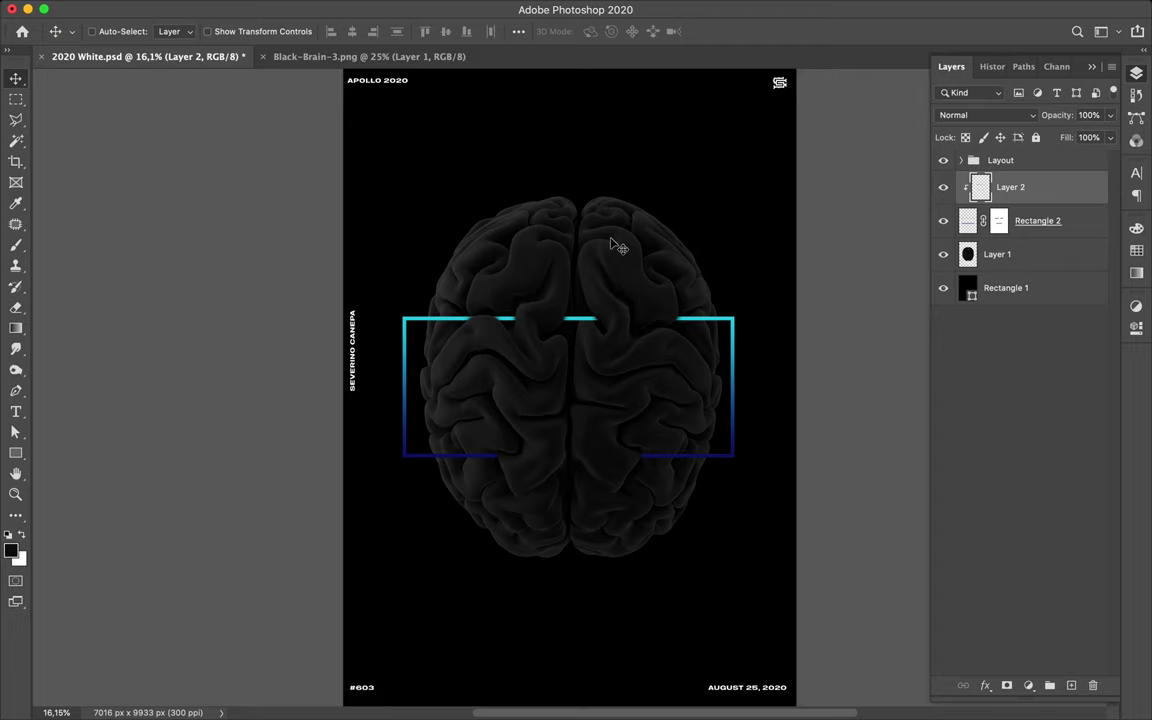
# Step: Bring up the finished 'MENTAL PROCESS #2' poster
pyautogui.scroll(2, 548, 298)
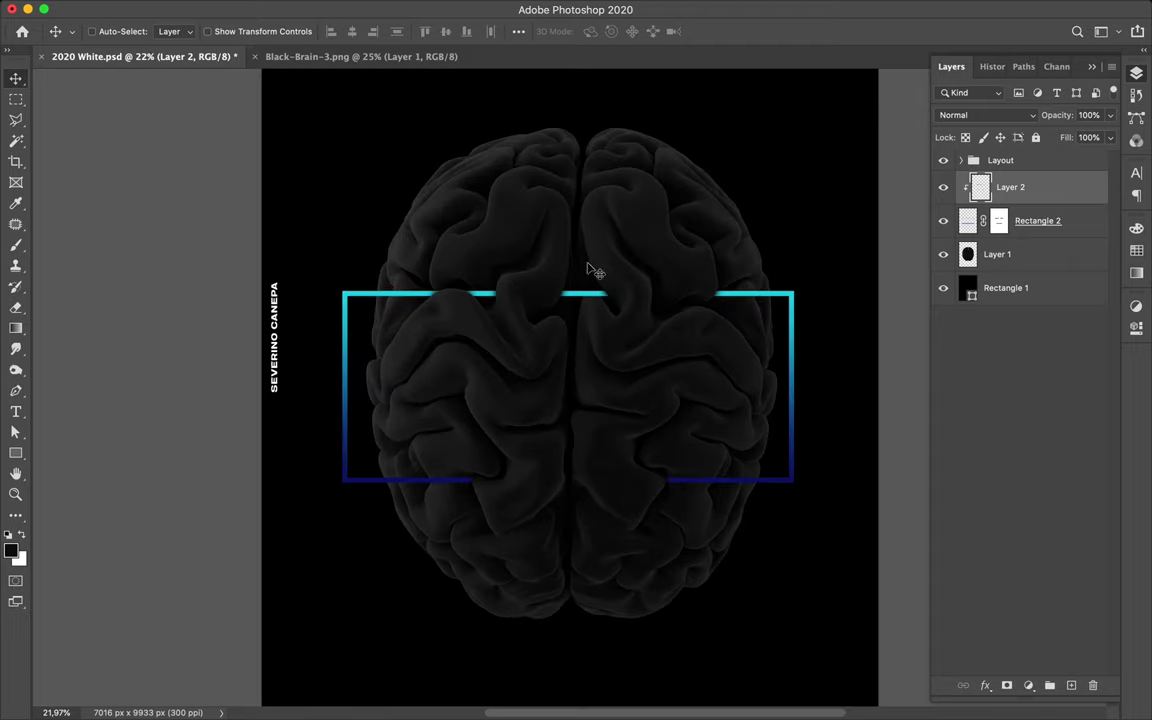
pyautogui.click(832, 10)
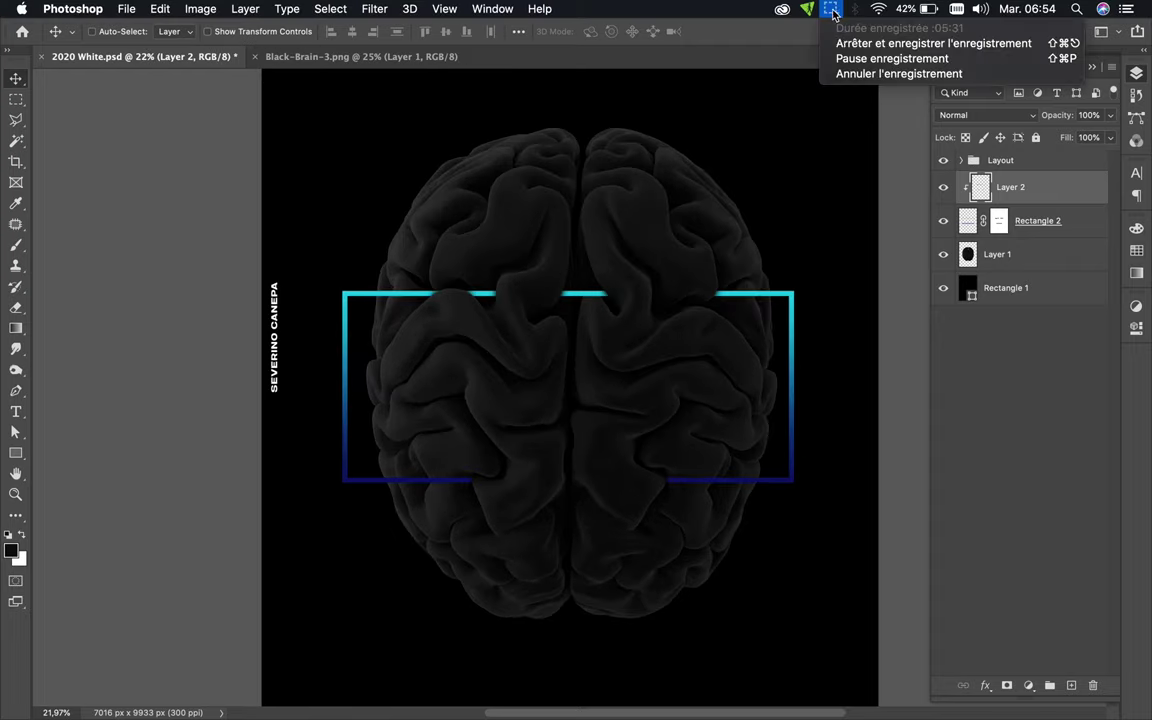
pyautogui.click(842, 44)
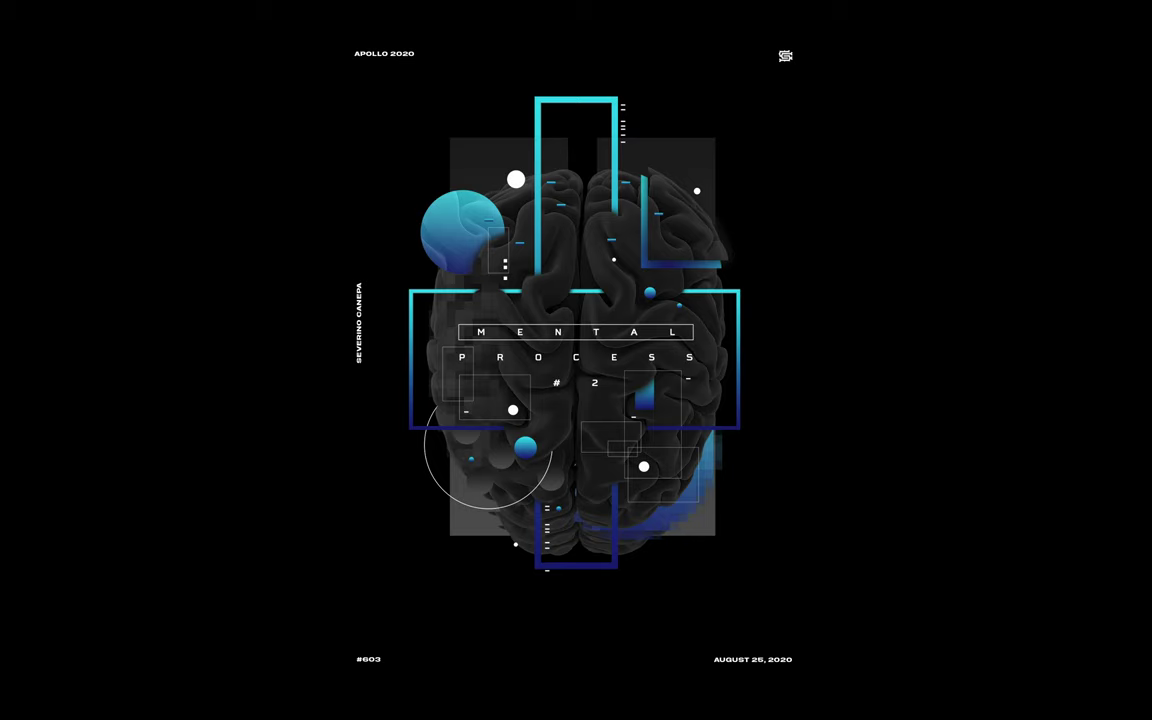